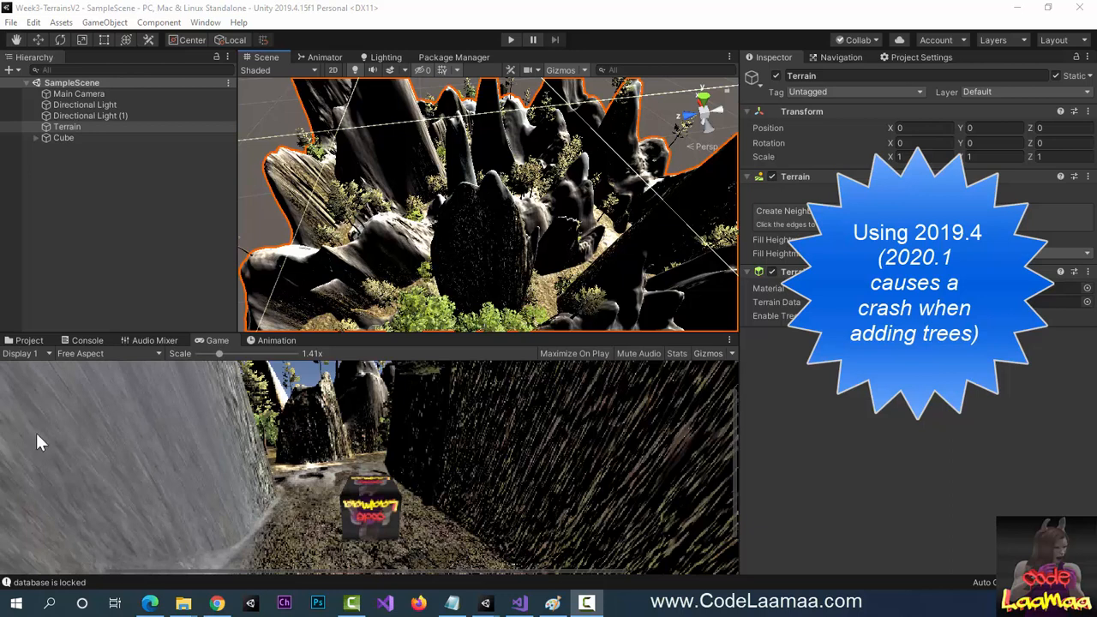
Play-test the scene by moving the cube forward through the terrain's rocky passages and trees to examine the finished landscape.
{"action": "left_click", "coordinate": [508, 438]}
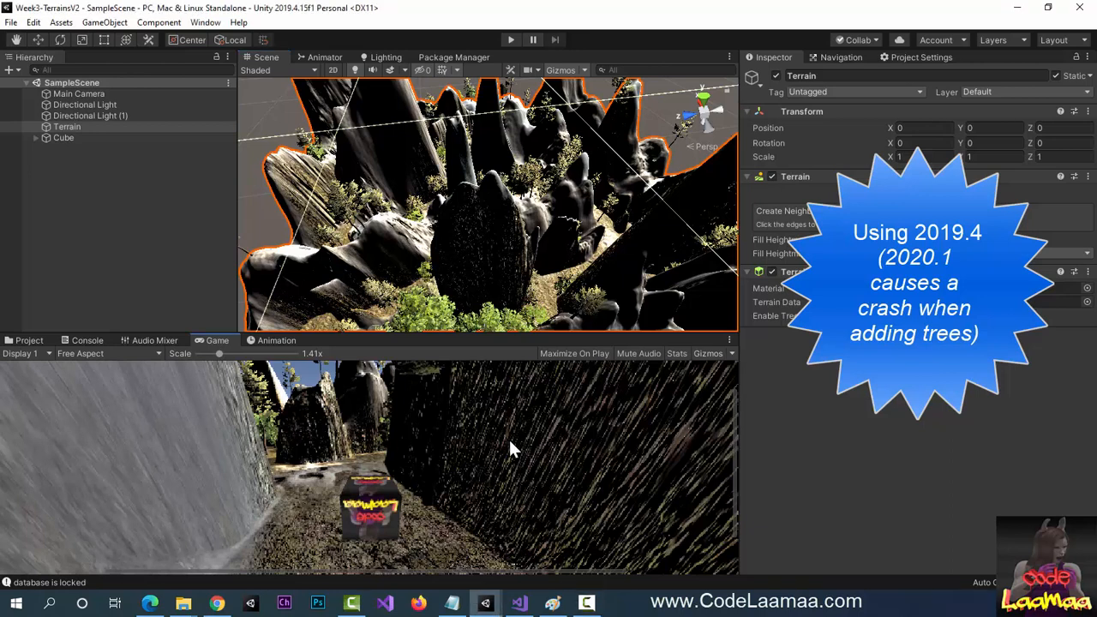
{"action": "left_click", "coordinate": [513, 37]}
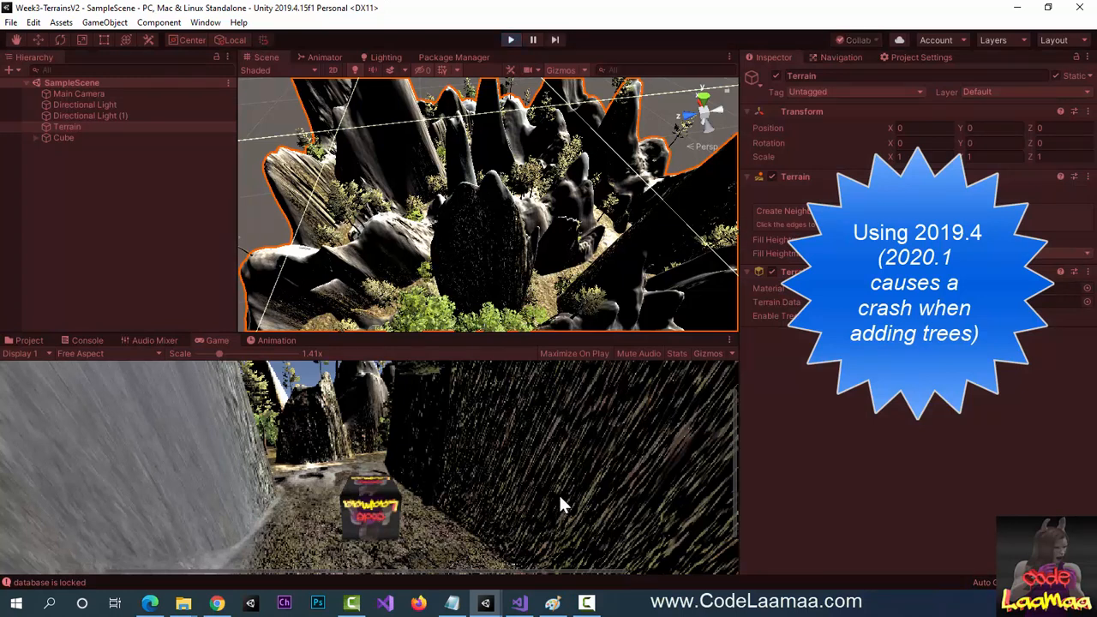
{"action": "key", "text": "w"}
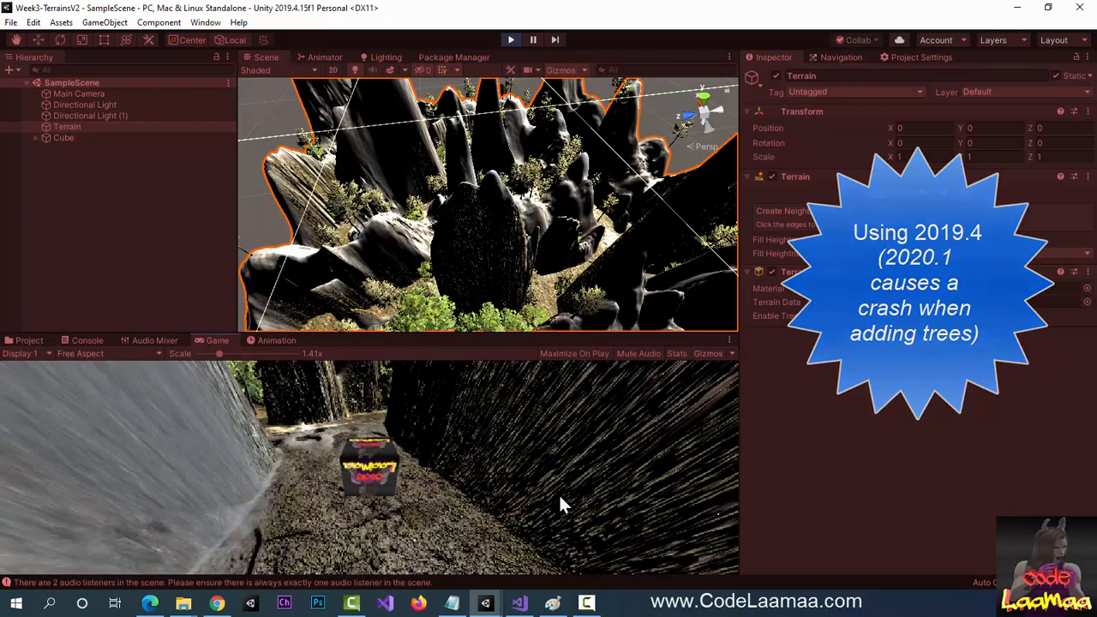
{"action": "key", "text": "a"}
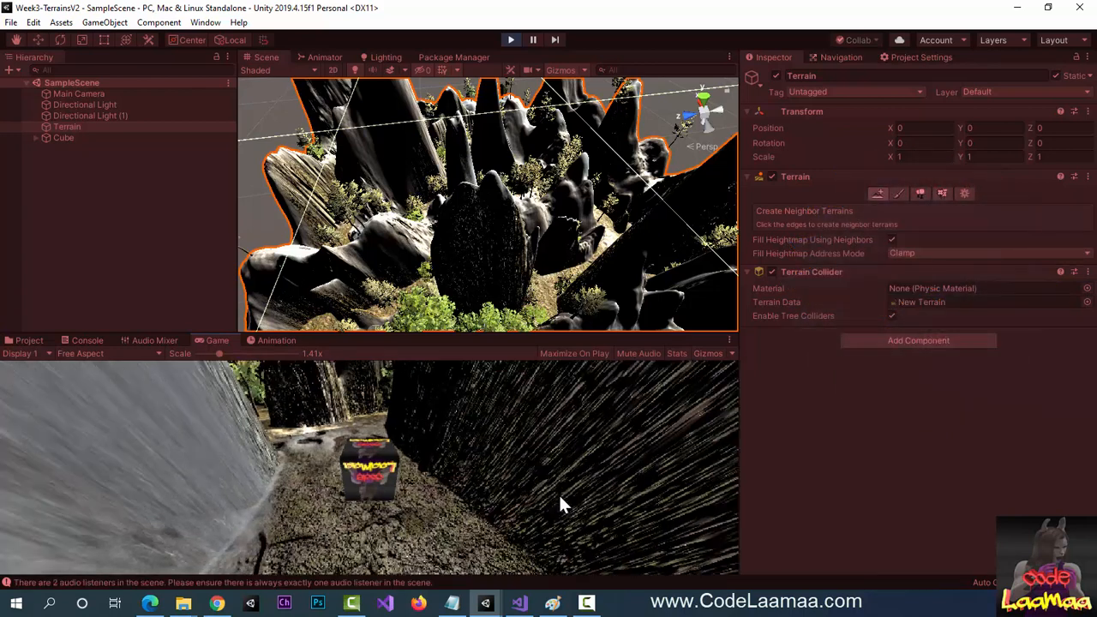
{"action": "key", "text": "a"}
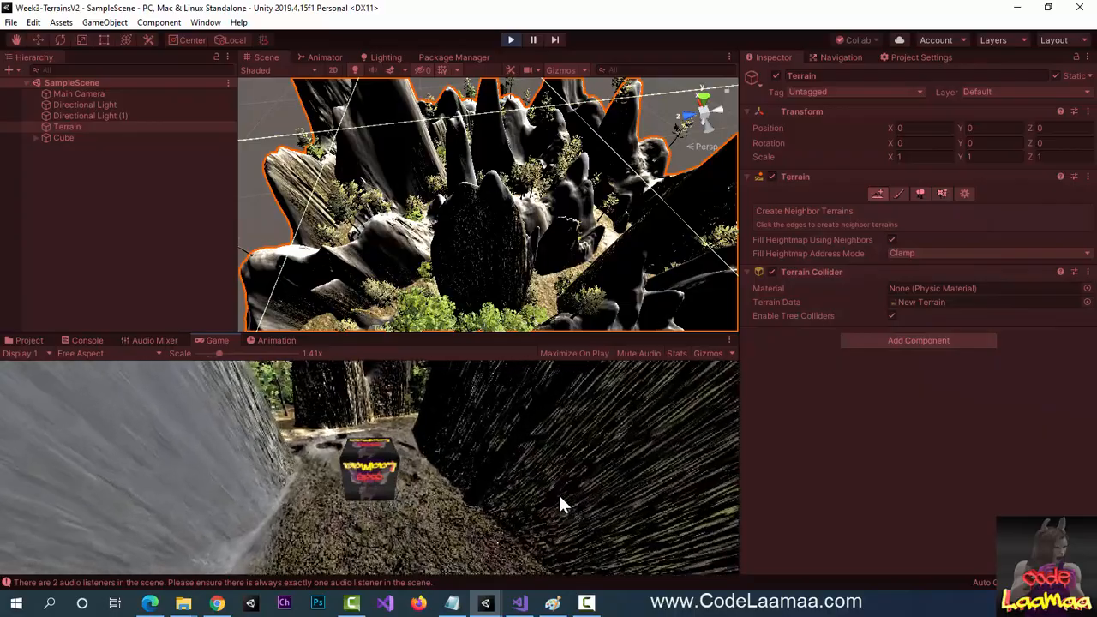
{"action": "key", "text": "w"}
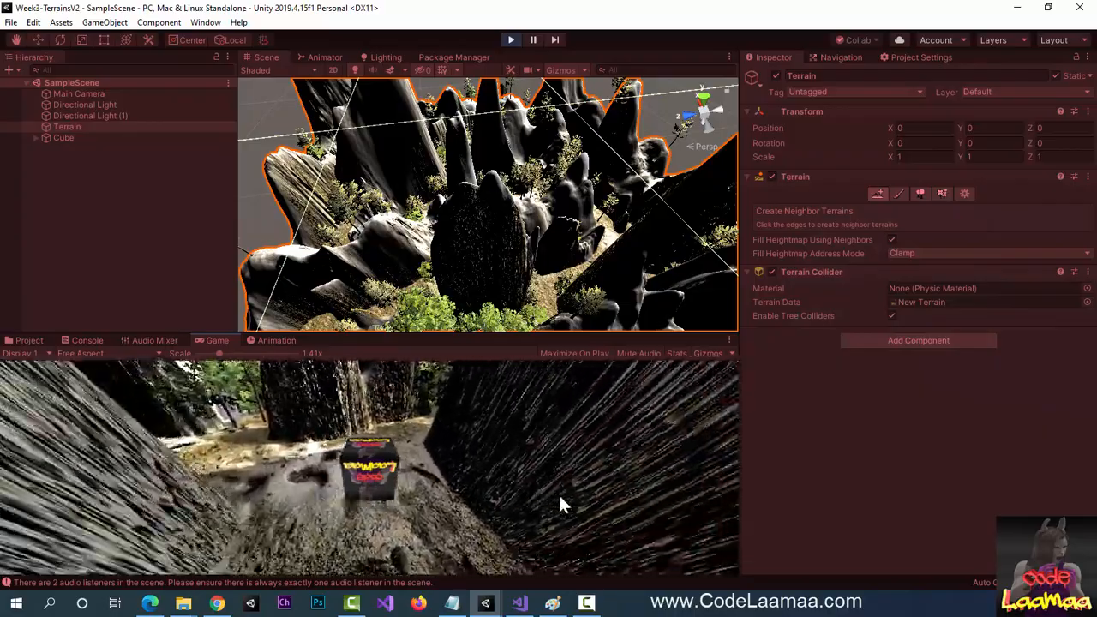
{"action": "key", "text": "w"}
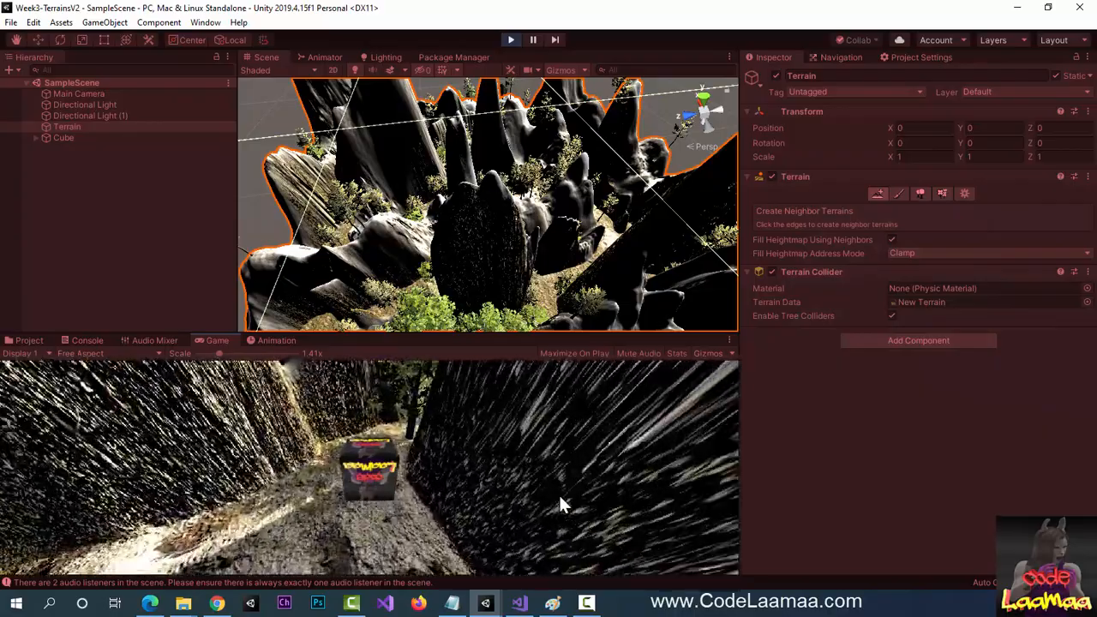
{"action": "key", "text": "w"}
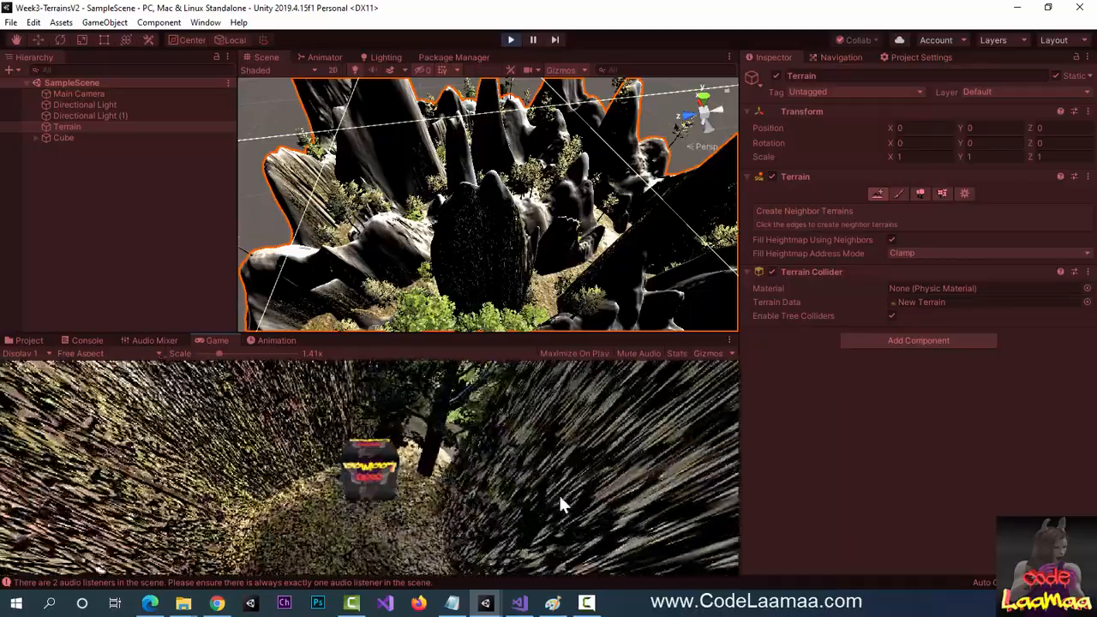
{"action": "key", "text": "w"}
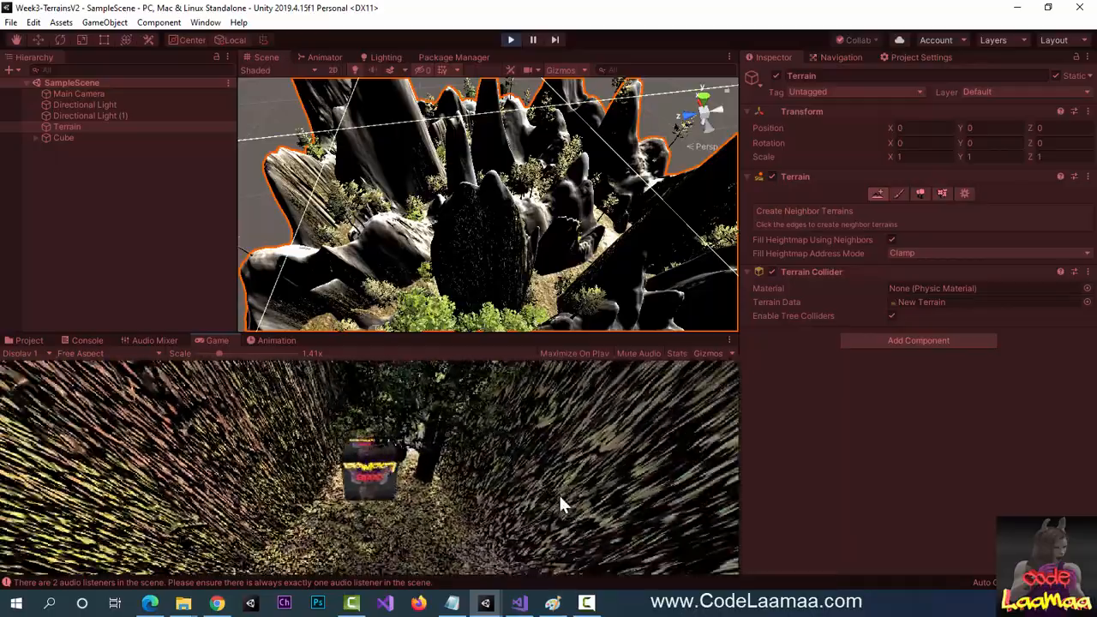
{"action": "key", "text": "w"}
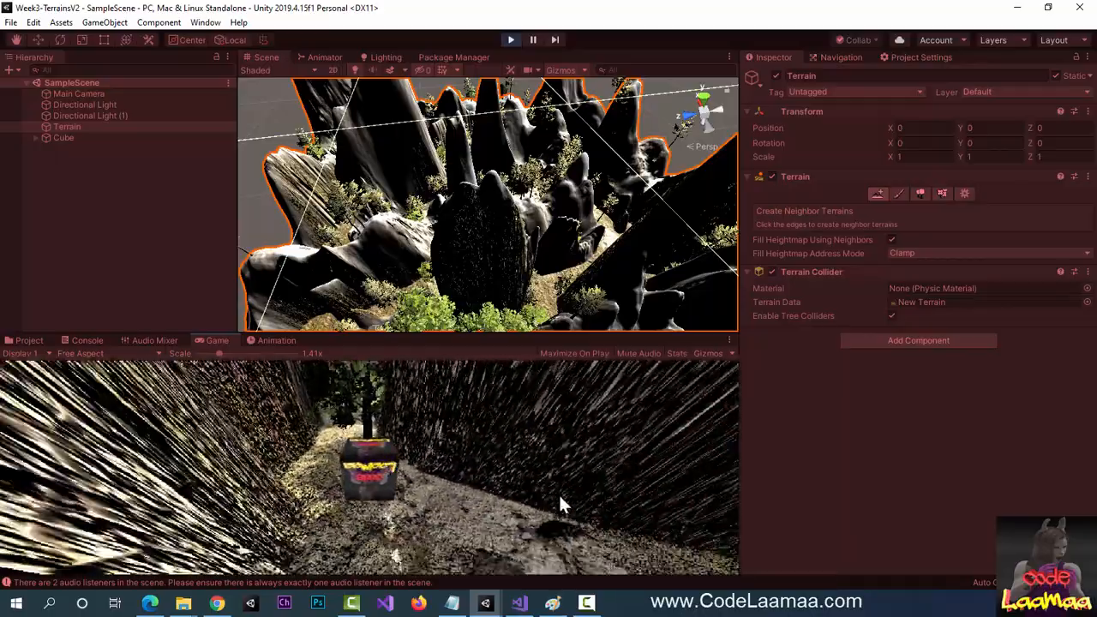
{"action": "key", "text": "w"}
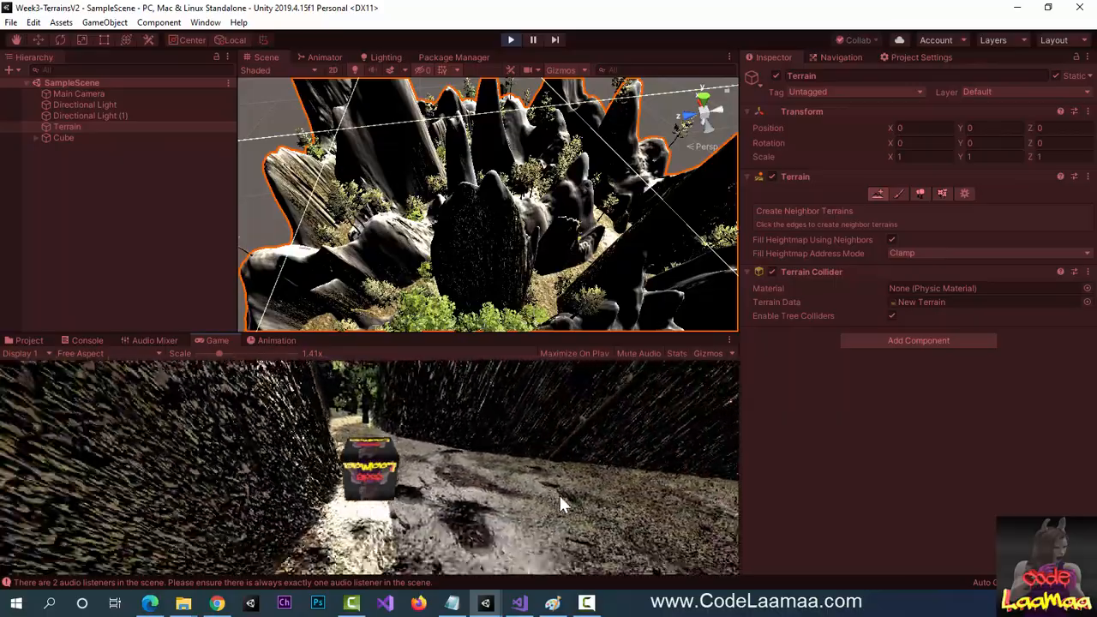
{"action": "key", "text": "w"}
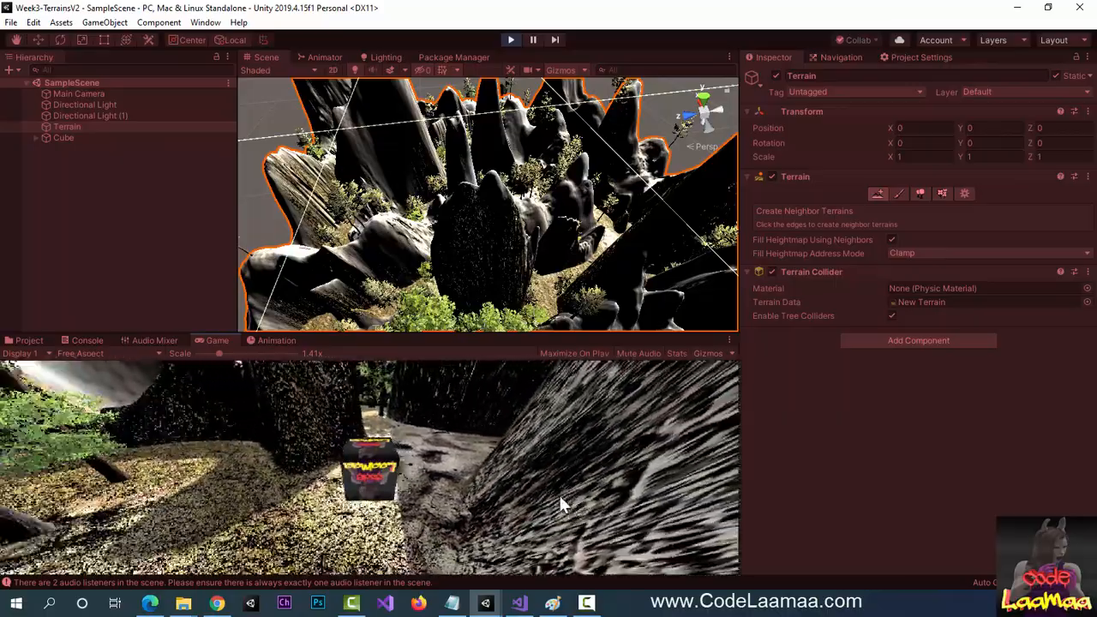
{"action": "key", "text": "w"}
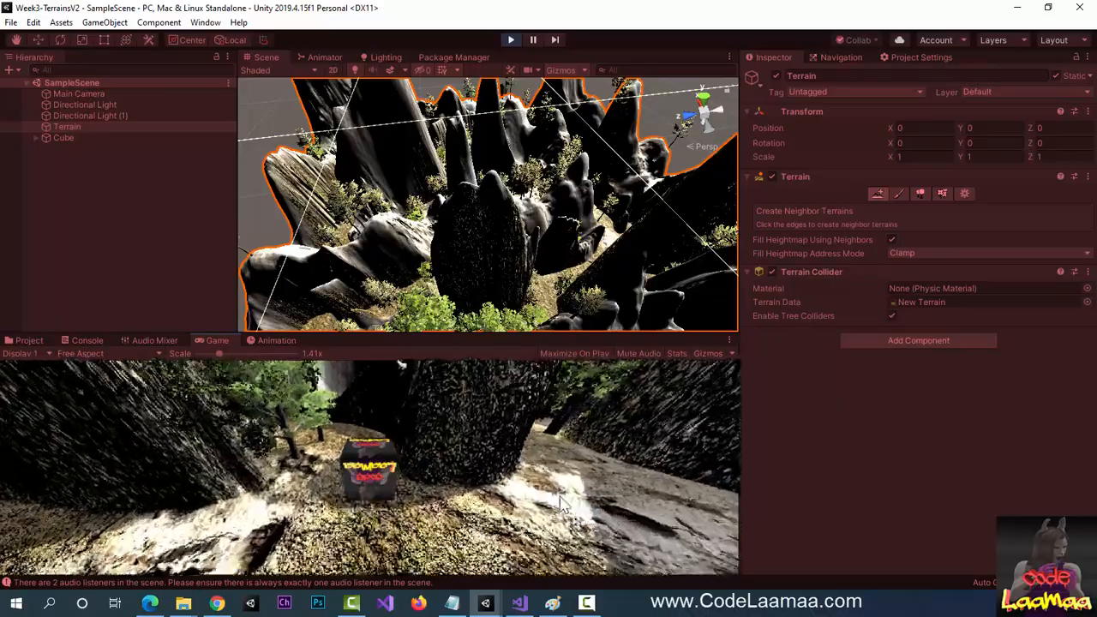
{"action": "key", "text": "w"}
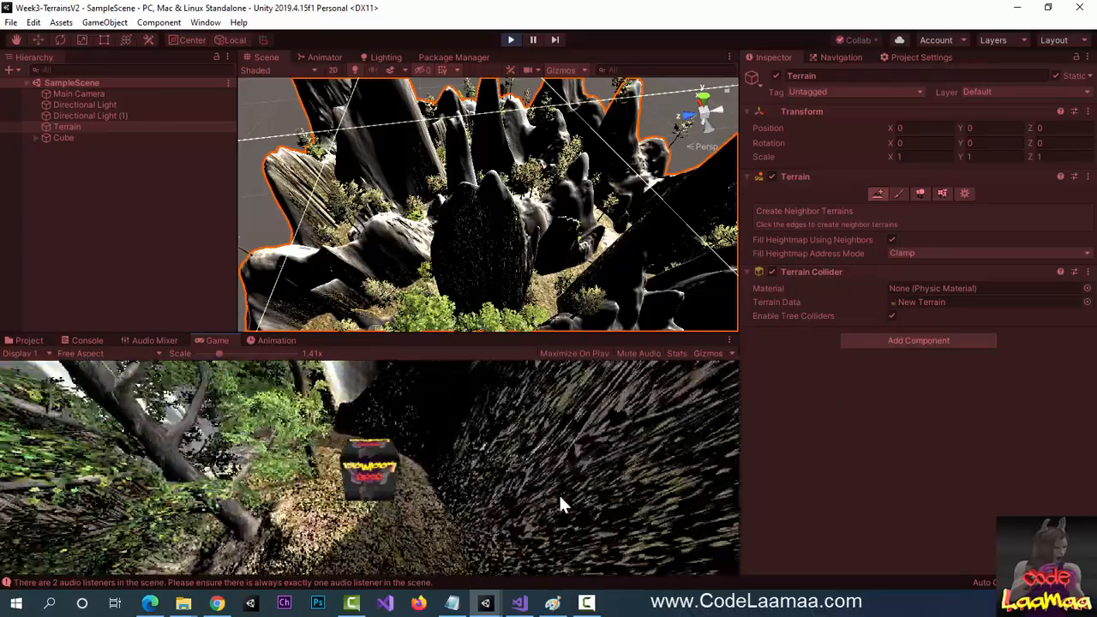
{"action": "key", "text": "w"}
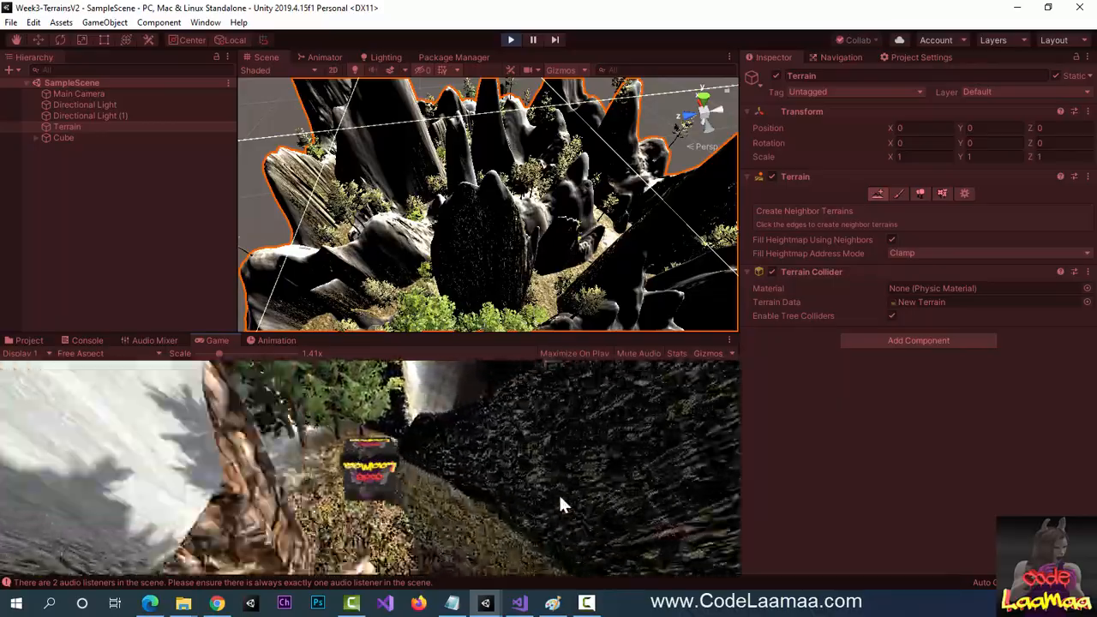
{"action": "key", "text": "w"}
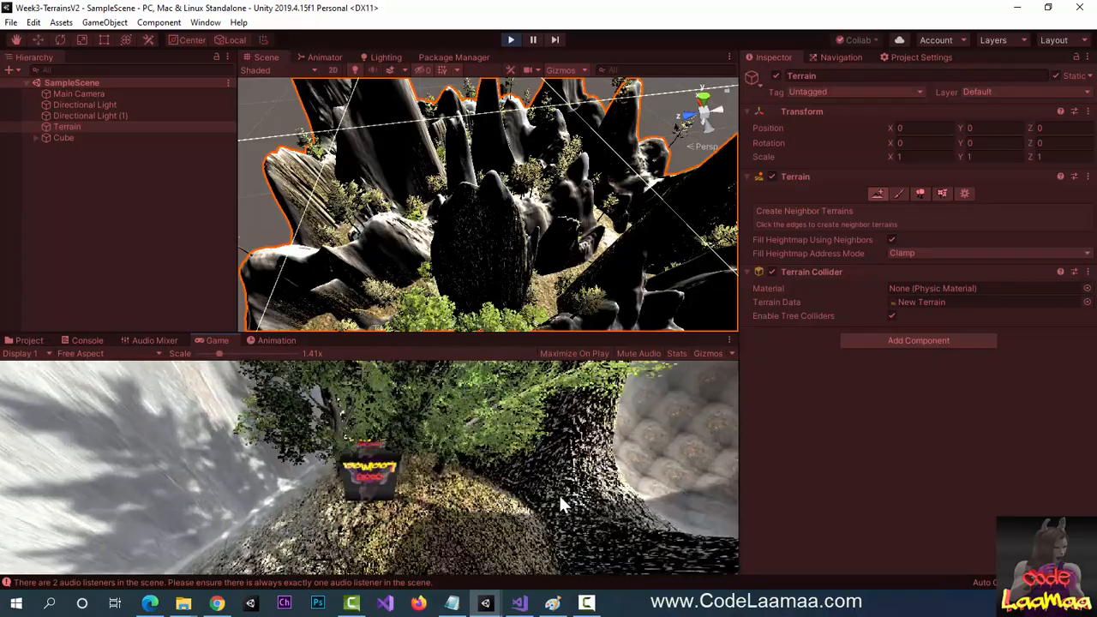
{"action": "key", "text": "w"}
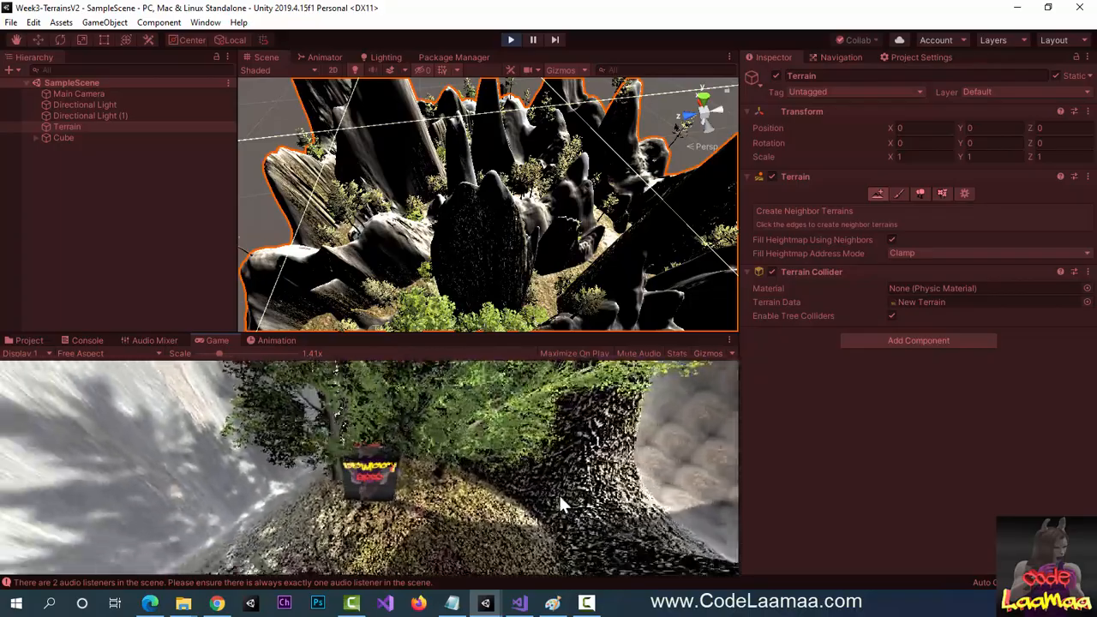
{"action": "key", "text": "w"}
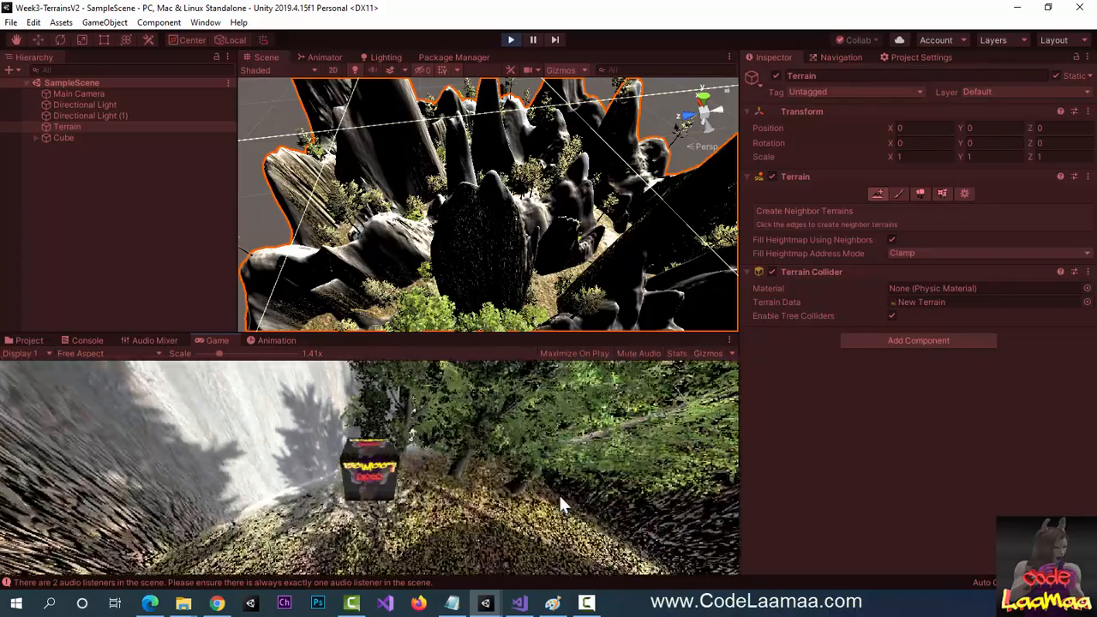
{"action": "key", "text": "w"}
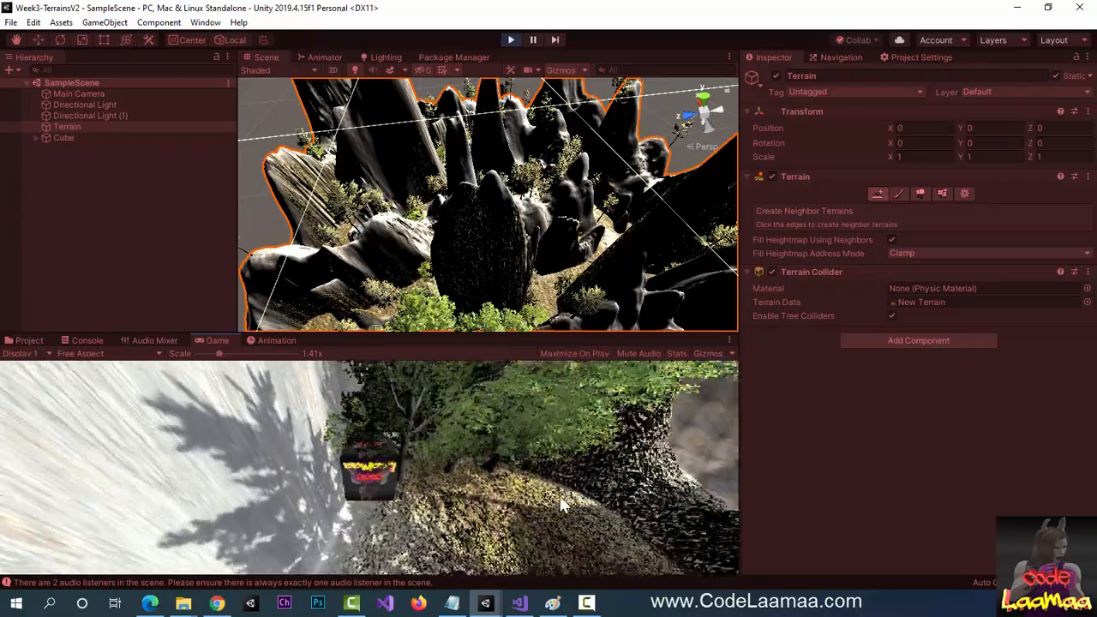
{"action": "key", "text": "w"}
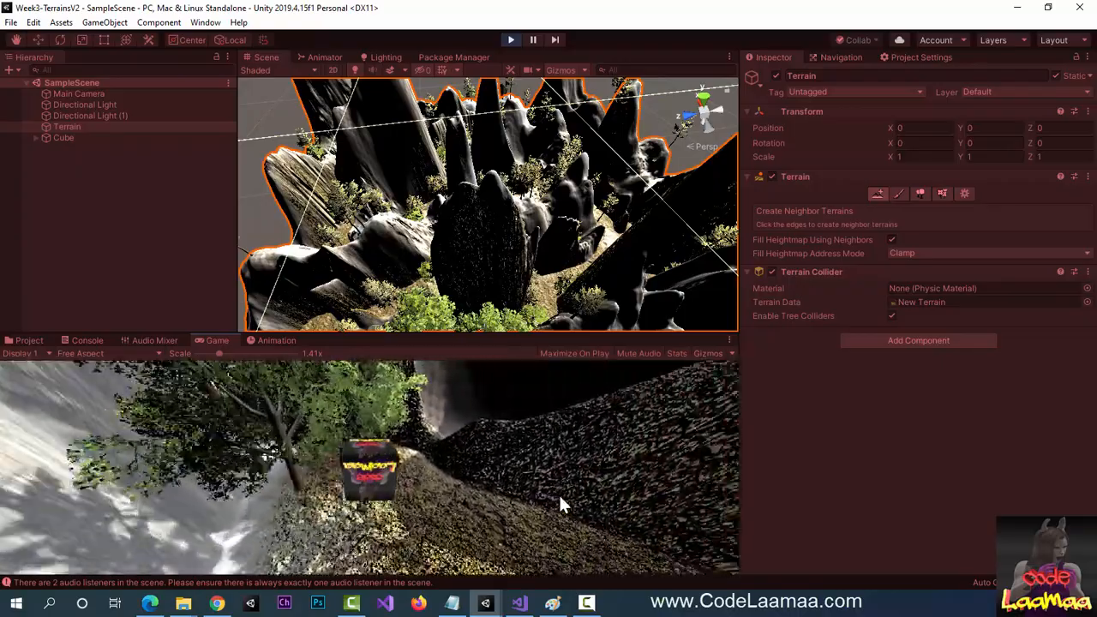
{"action": "key", "text": "w"}
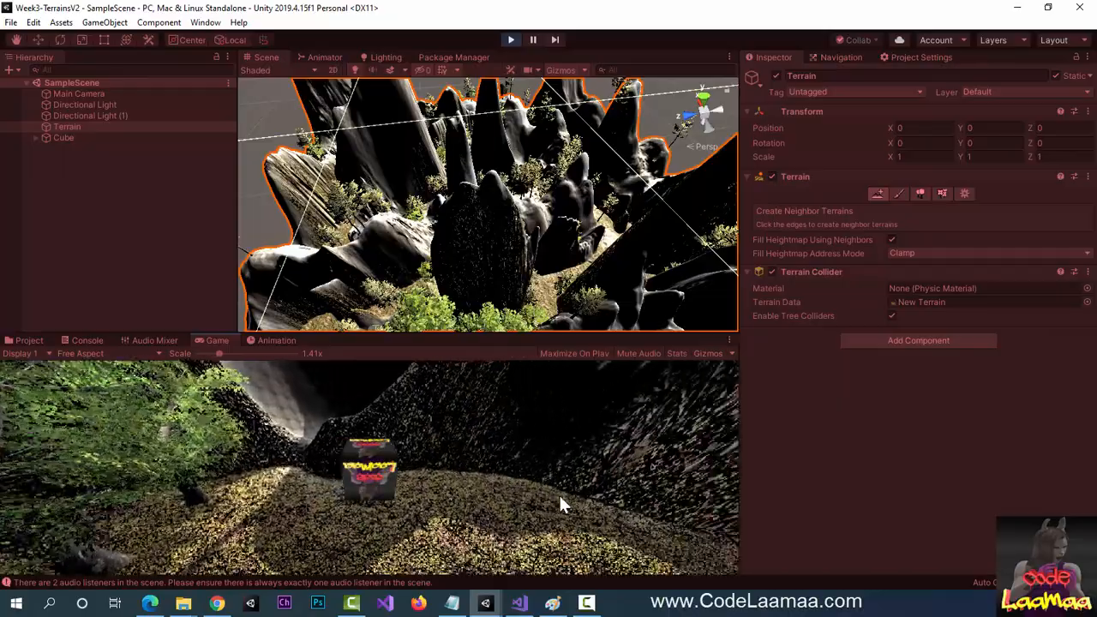
{"action": "key", "text": "w"}
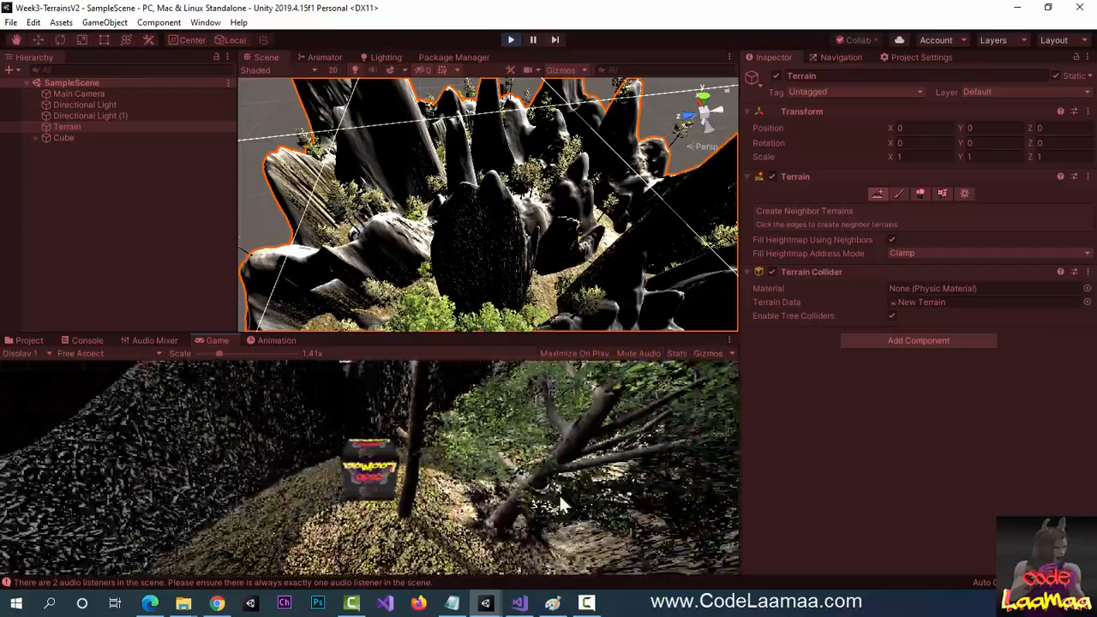
{"action": "key", "text": "w"}
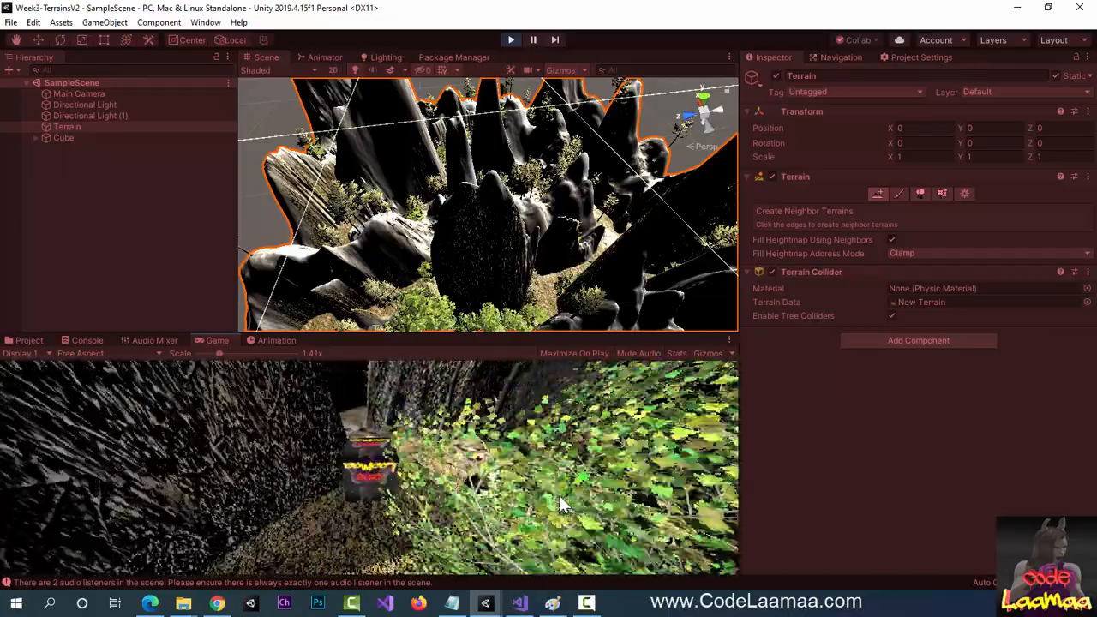
{"action": "key", "text": "w"}
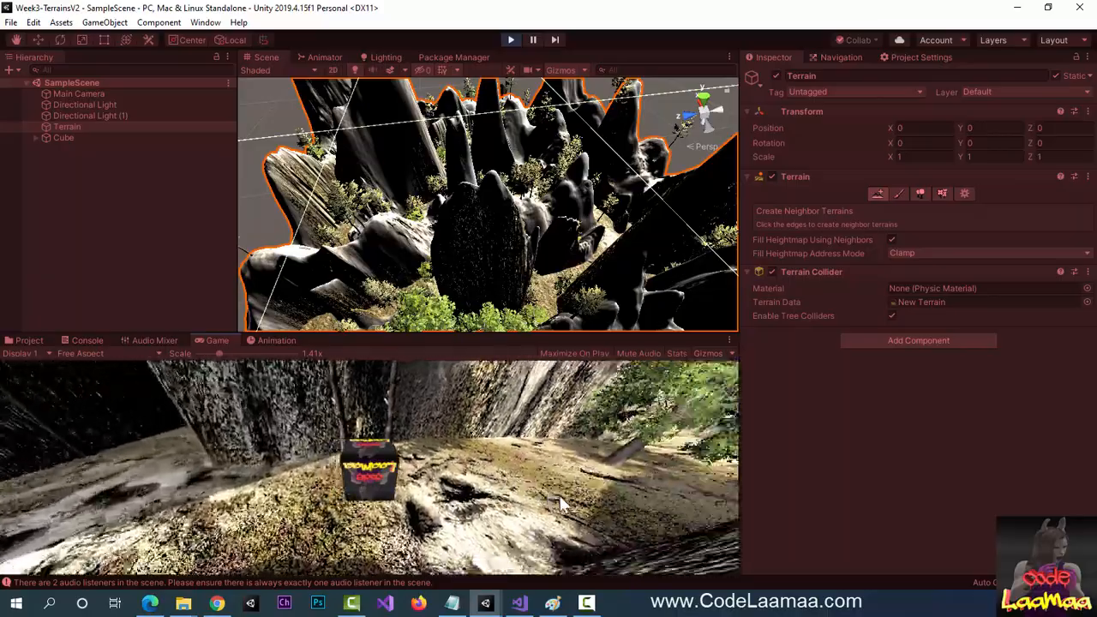
{"action": "key", "text": "w"}
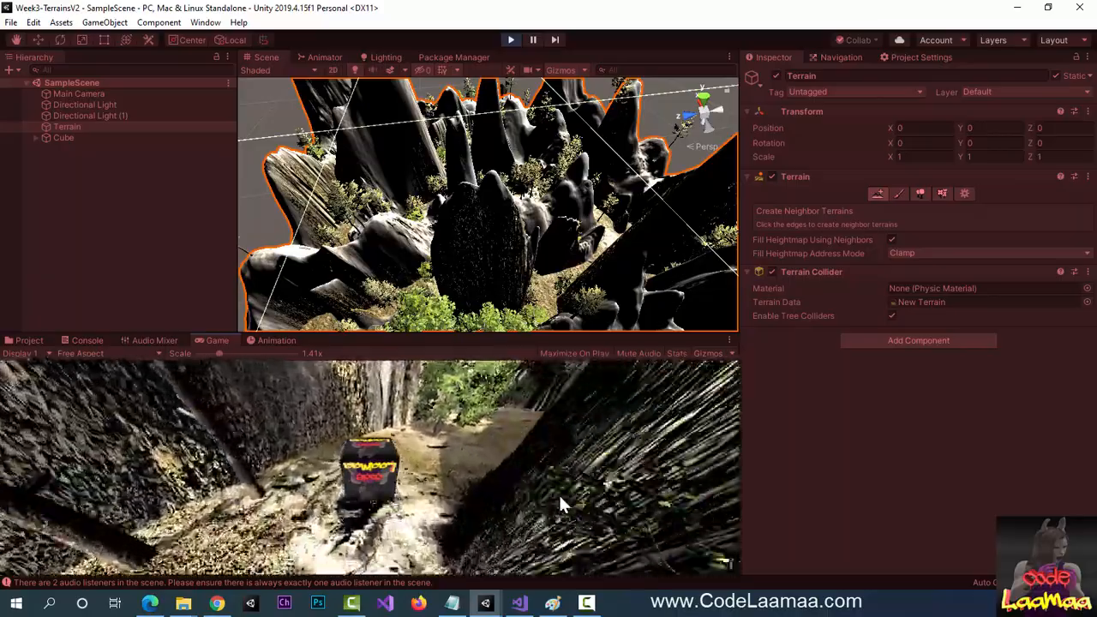
{"action": "key", "text": "w"}
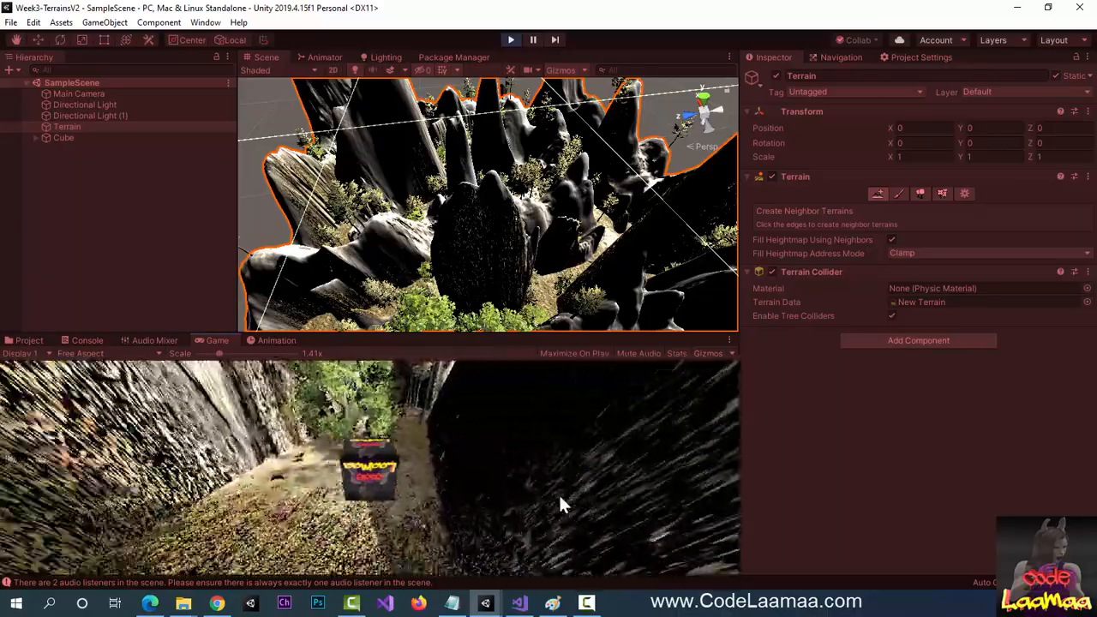
{"action": "key", "text": "w"}
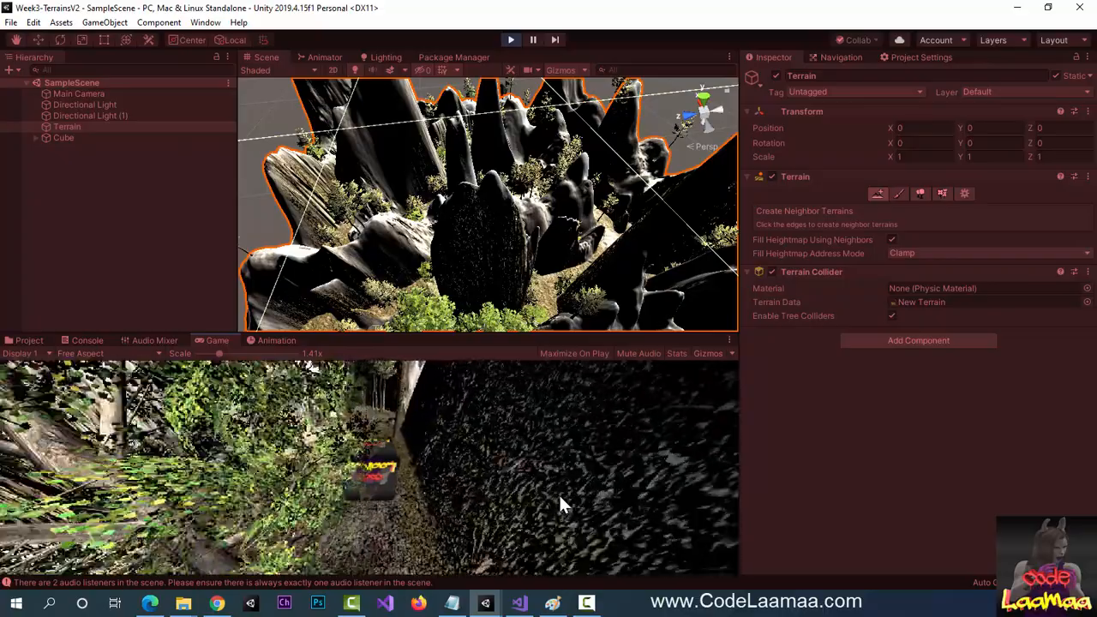
{"action": "key", "text": "w"}
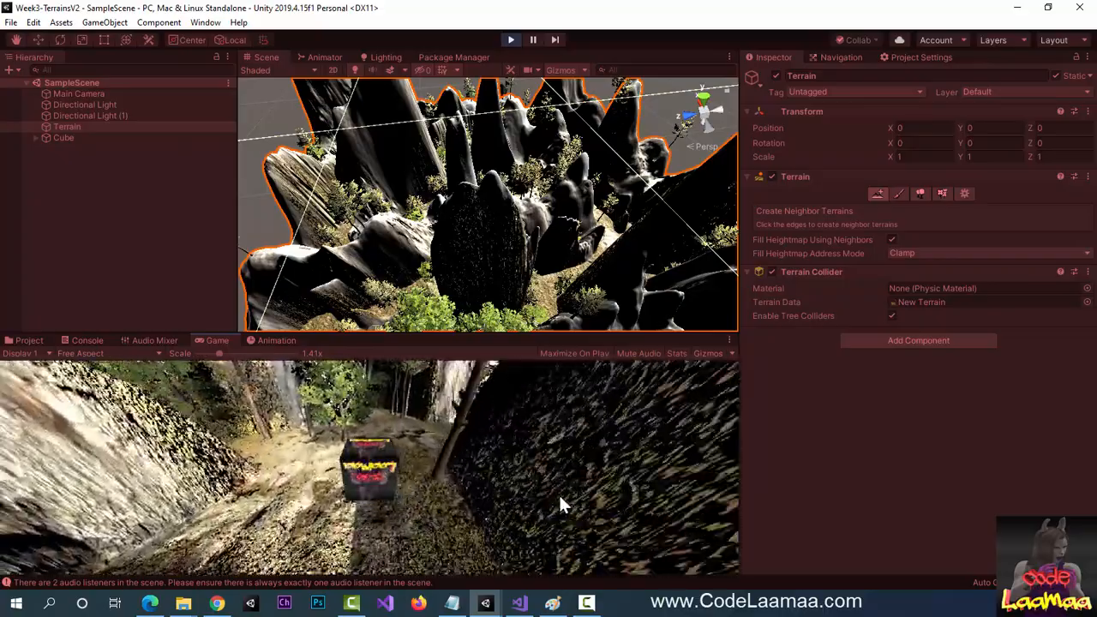
{"action": "key", "text": "w"}
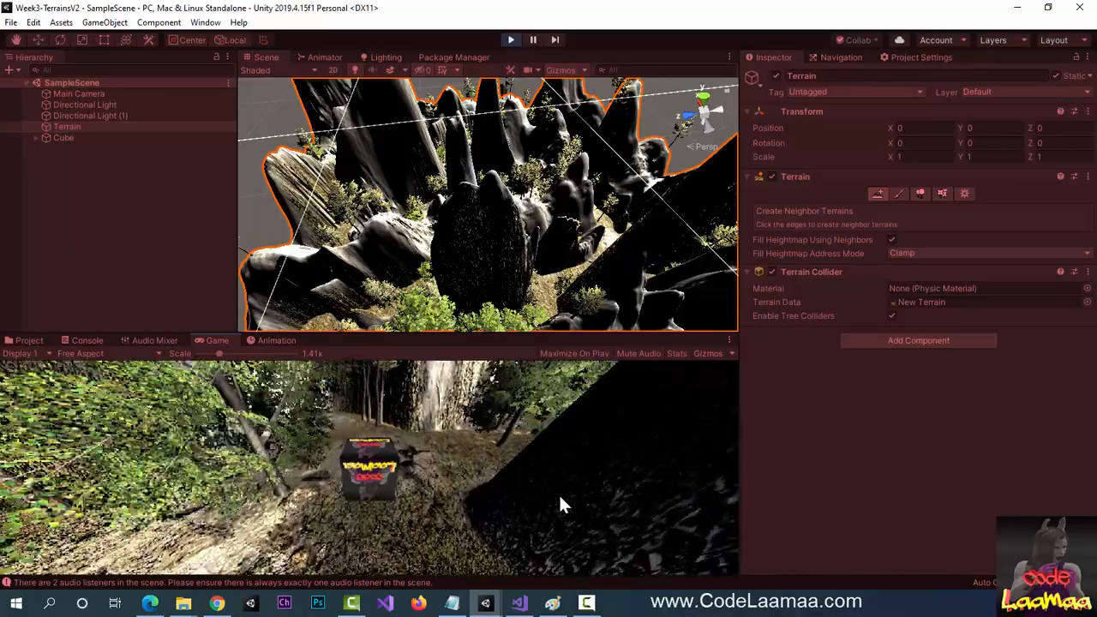
{"action": "key", "text": "w"}
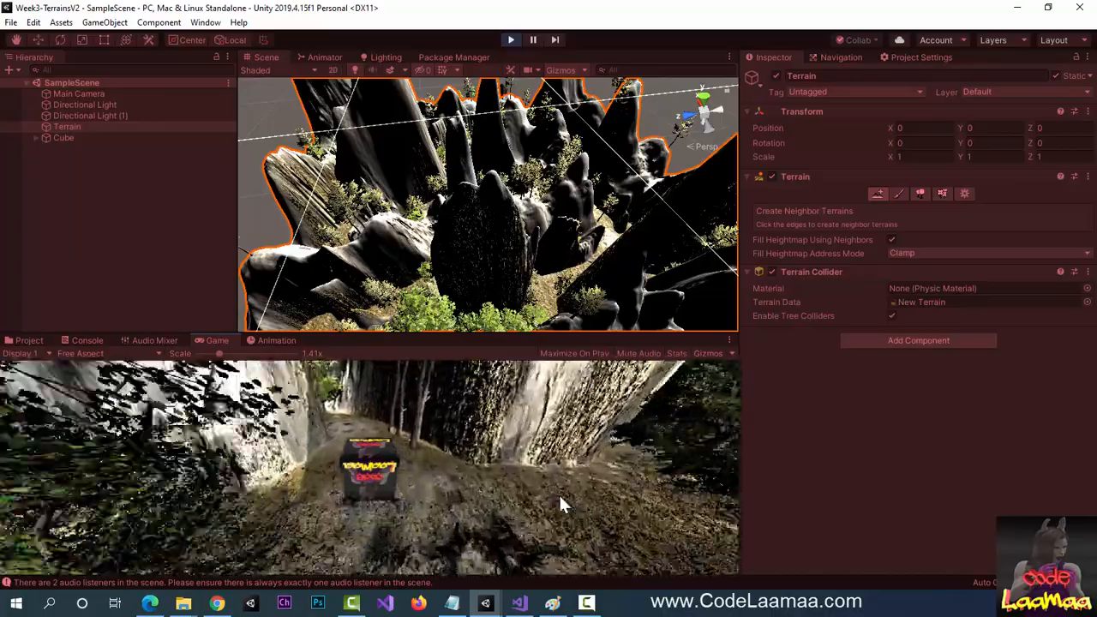
{"action": "key", "text": "w"}
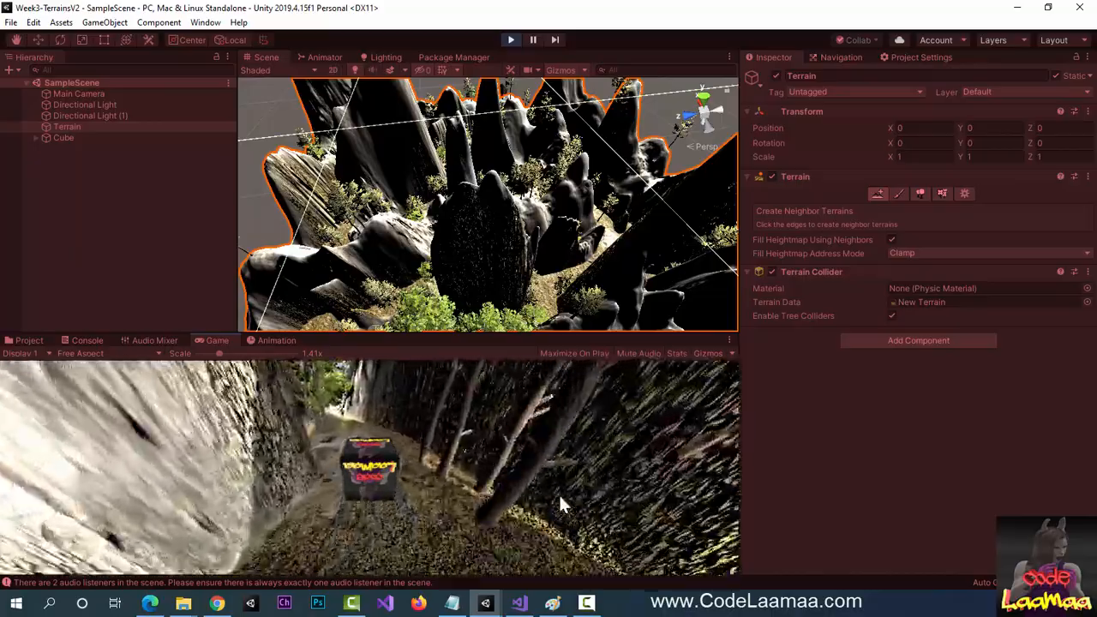
{"action": "key", "text": "w"}
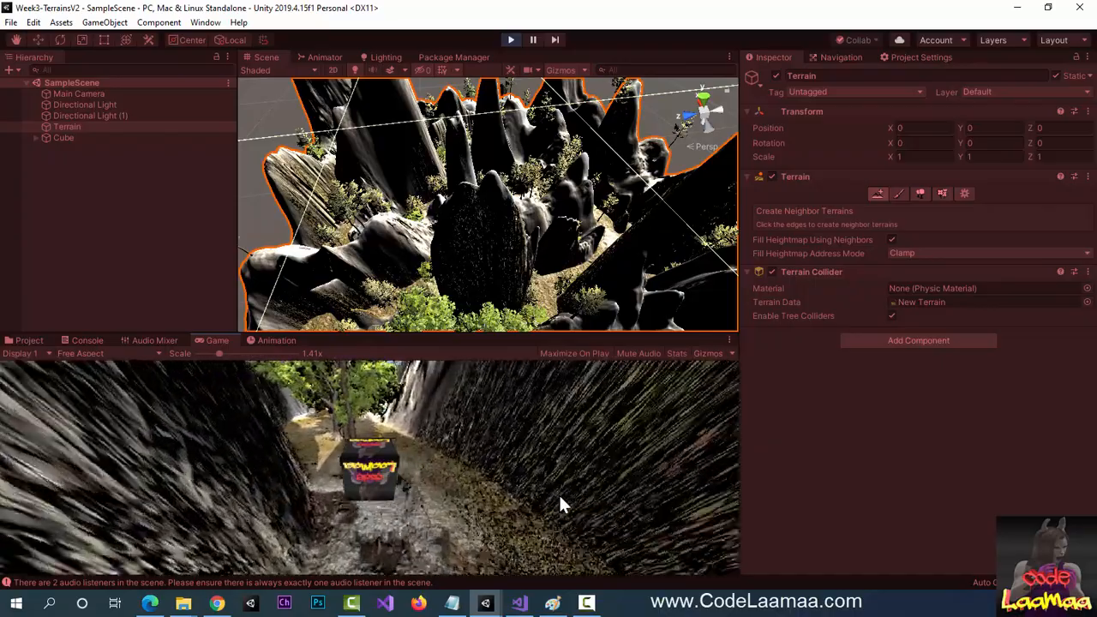
{"action": "key", "text": "w"}
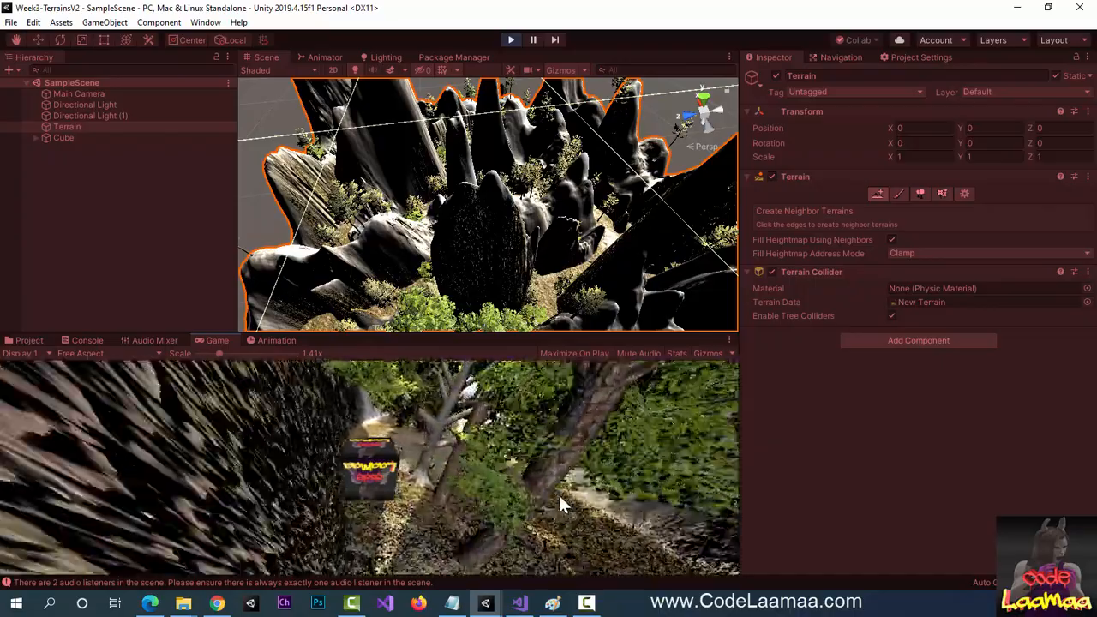
{"action": "key", "text": "w"}
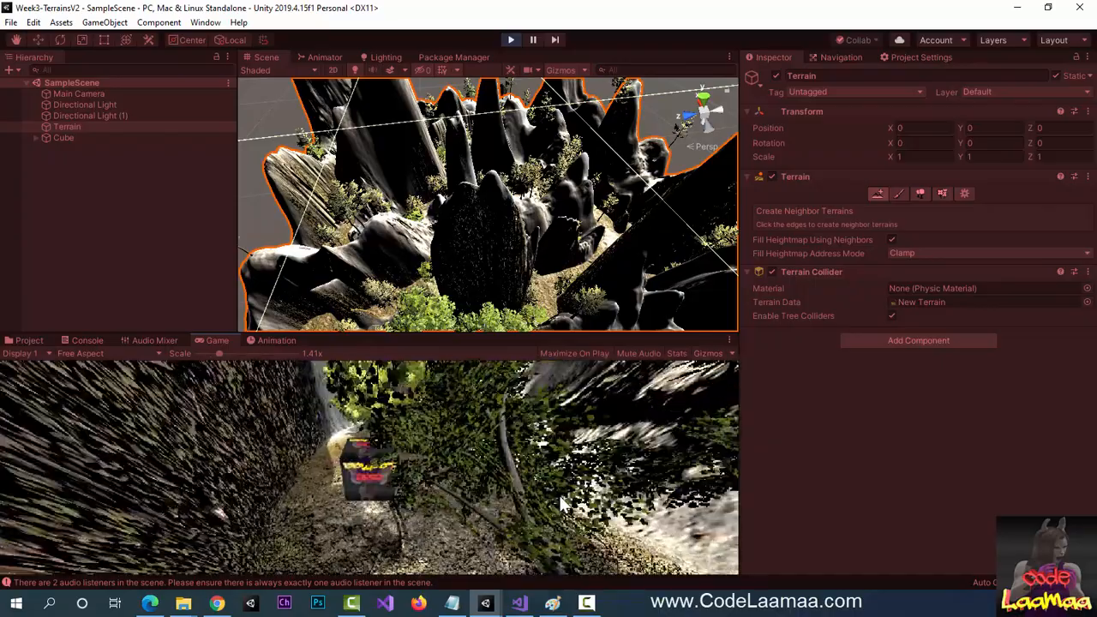
{"action": "key", "text": "w"}
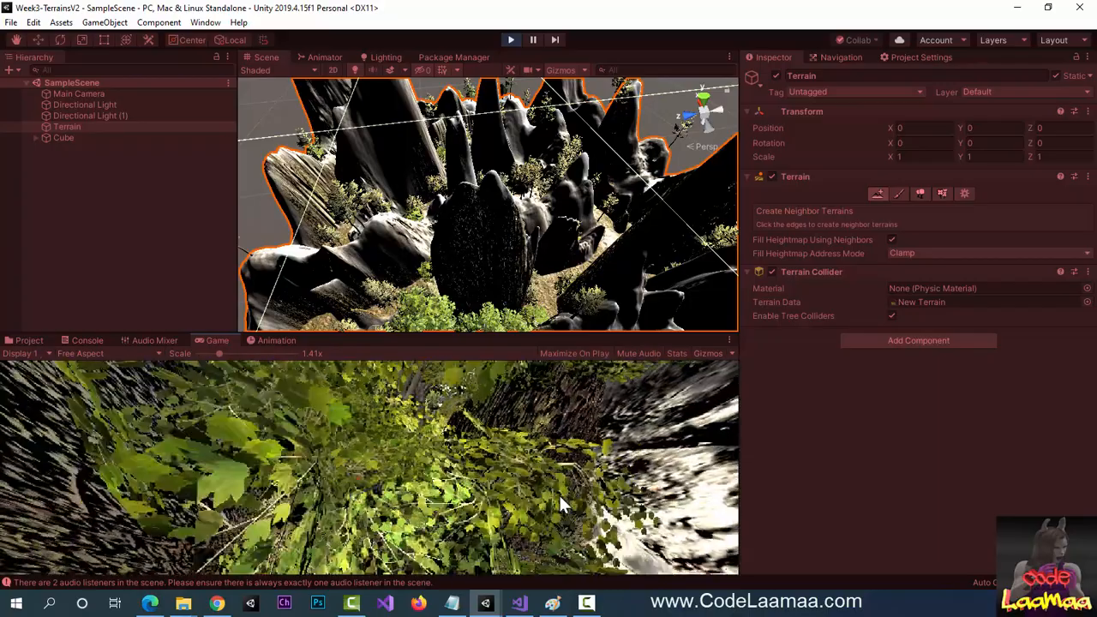
Finish moving the cube through the trees, exit Play mode and switch to the M3-Terrains project.
{"action": "key", "text": "w"}
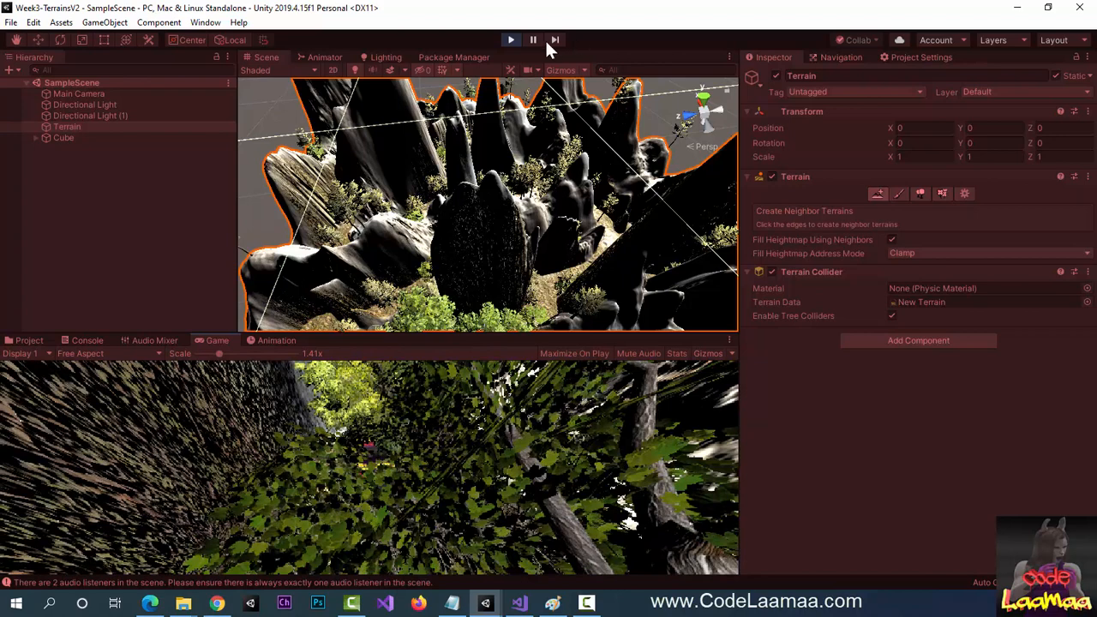
{"action": "left_click", "coordinate": [508, 40]}
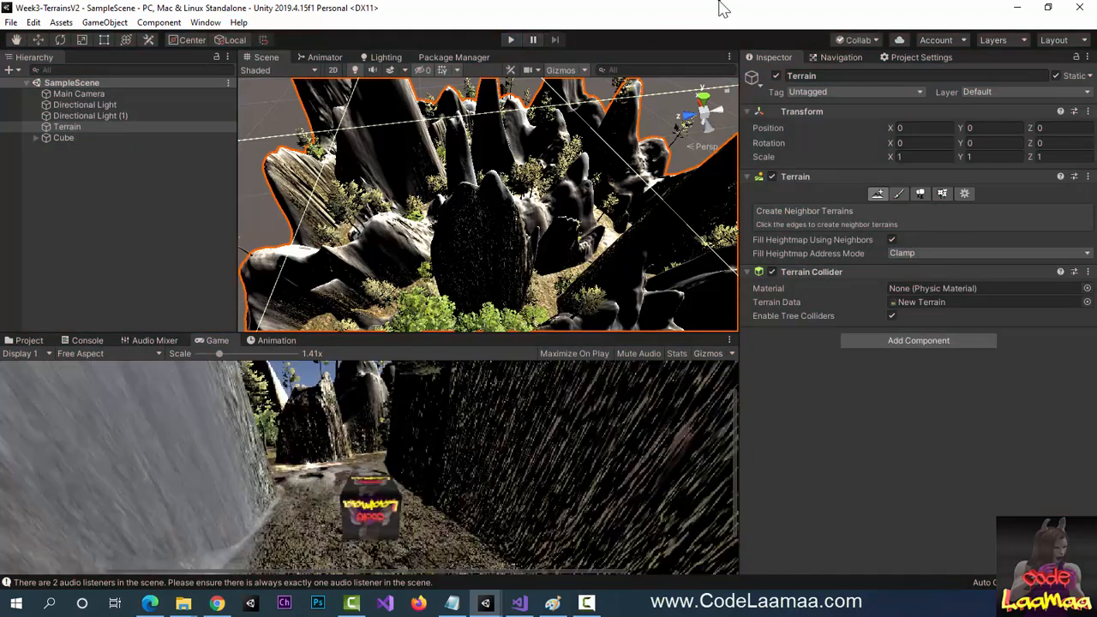
{"action": "left_click_drag", "start_coordinate": [717, 10], "coordinate": [0, 38]}
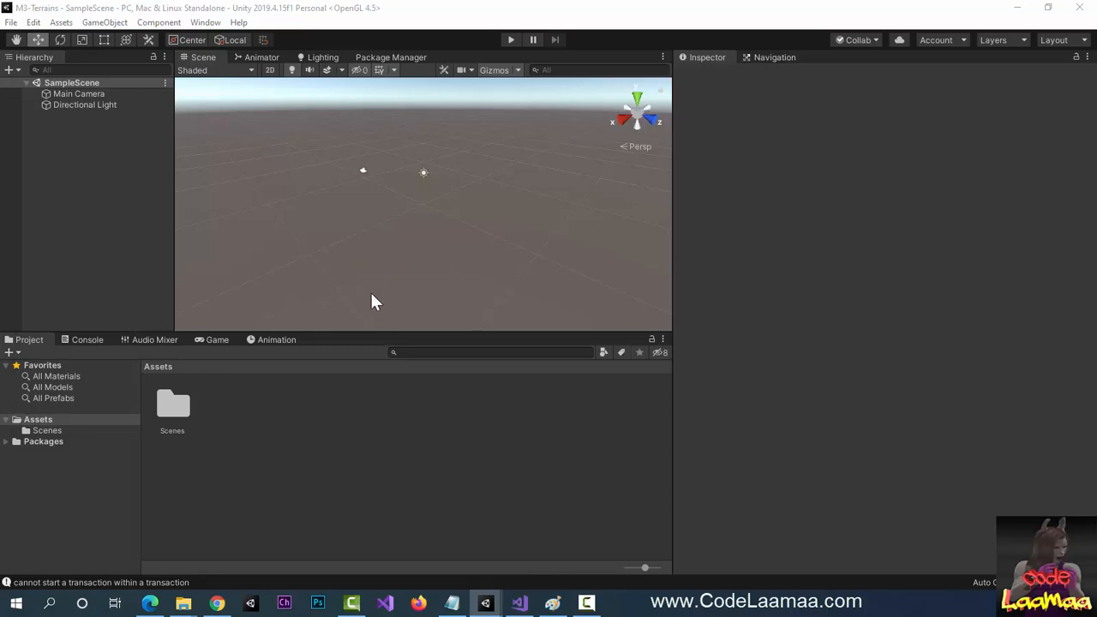
{"action": "left_click", "coordinate": [124, 12]}
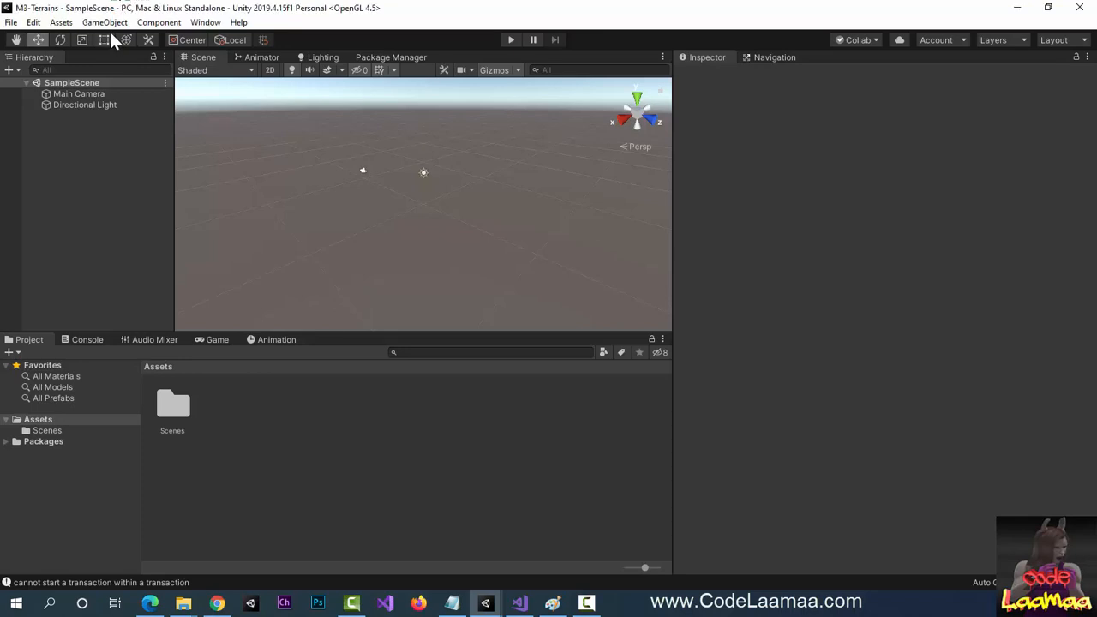
Add a 3D Terrain object to SampleScene and frame its surface in the Scene view.
{"action": "left_click", "coordinate": [105, 22]}
{"action": "mouse_move", "coordinate": [137, 70]}
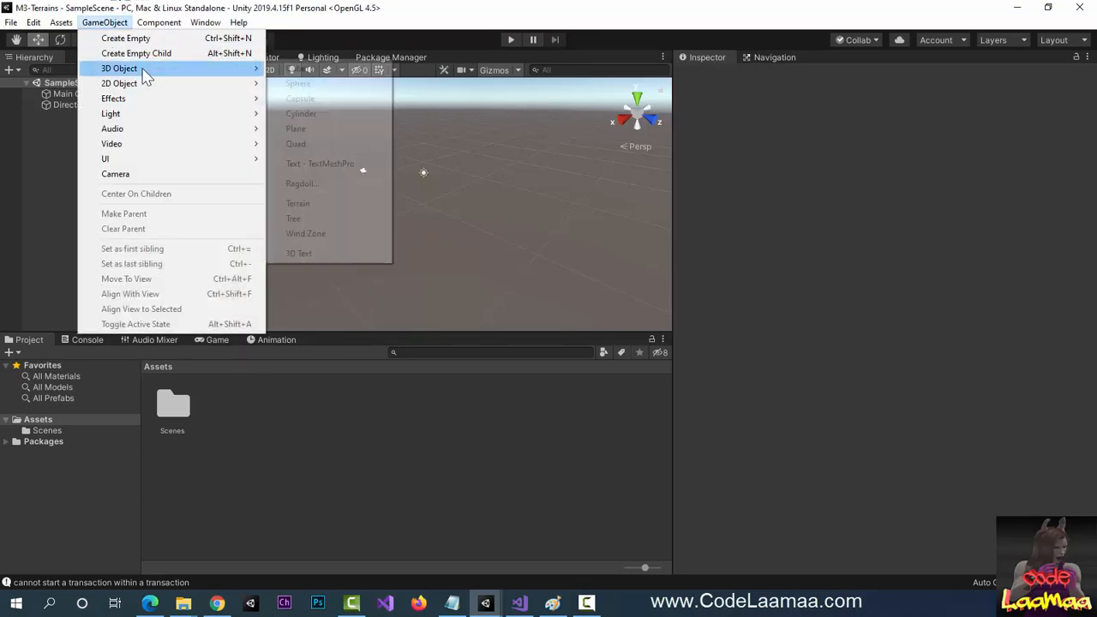
{"action": "left_click", "coordinate": [299, 204]}
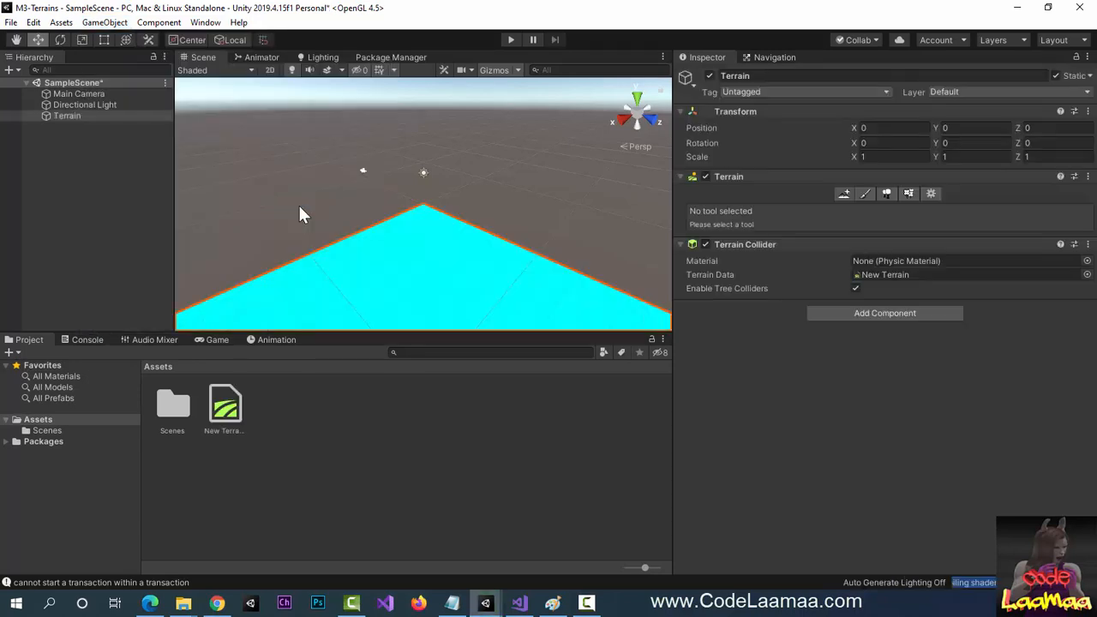
{"action": "key", "text": "q"}
{"action": "middle_click_drag", "start_coordinate": [452, 297], "coordinate": [420, 234]}
{"action": "scroll", "coordinate": [395, 219], "scroll_direction": "down", "scroll_amount": 10}
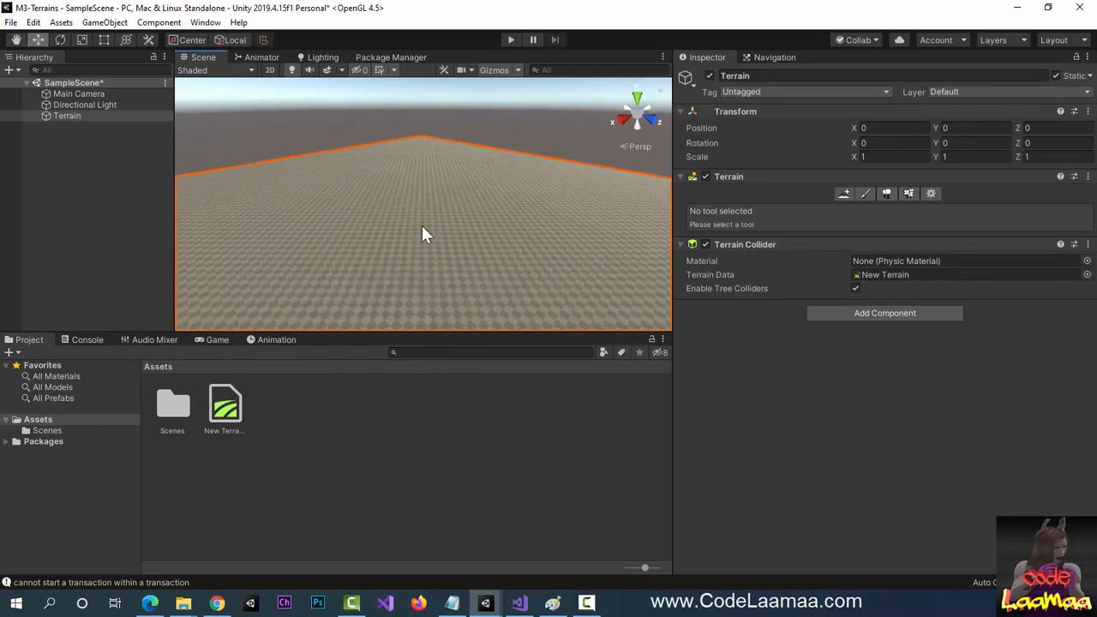
{"action": "scroll", "coordinate": [424, 283], "scroll_direction": "down", "scroll_amount": 5}
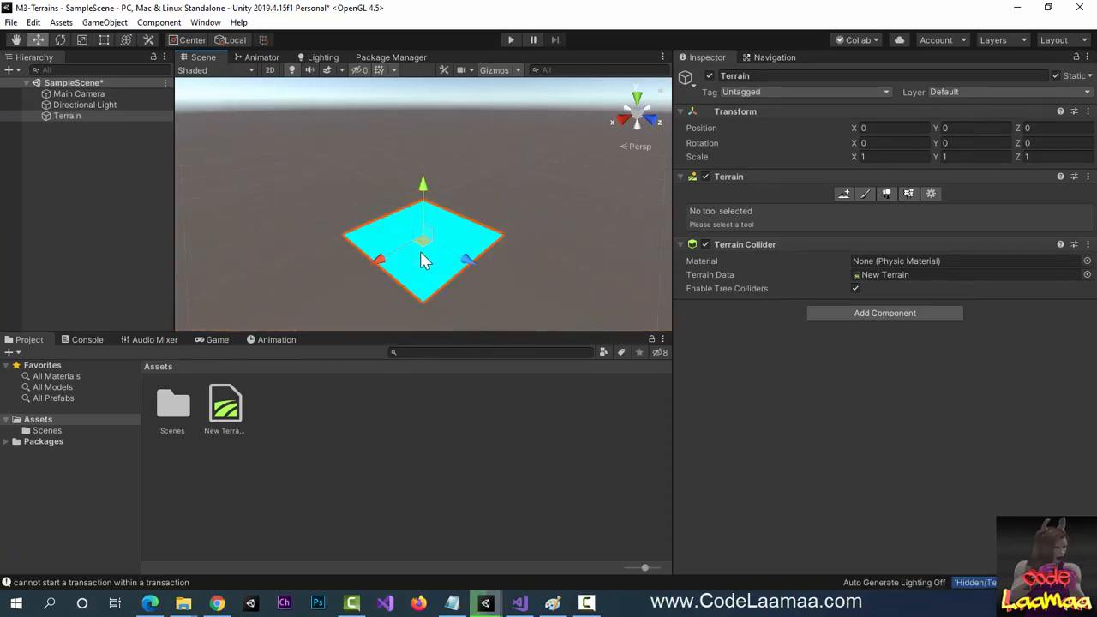
{"action": "scroll", "coordinate": [420, 251], "scroll_direction": "up", "scroll_amount": 2}
{"action": "scroll", "coordinate": [423, 264], "scroll_direction": "up", "scroll_amount": 1}
{"action": "scroll", "coordinate": [422, 264], "scroll_direction": "up", "scroll_amount": 4}
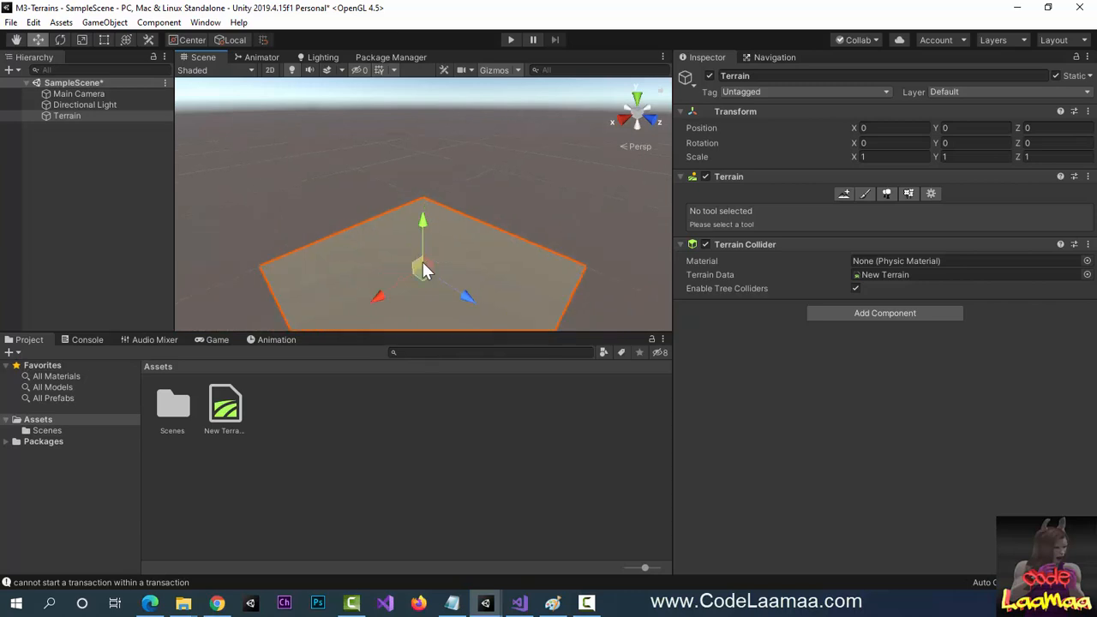
{"action": "middle_click_drag", "start_coordinate": [420, 274], "coordinate": [406, 240]}
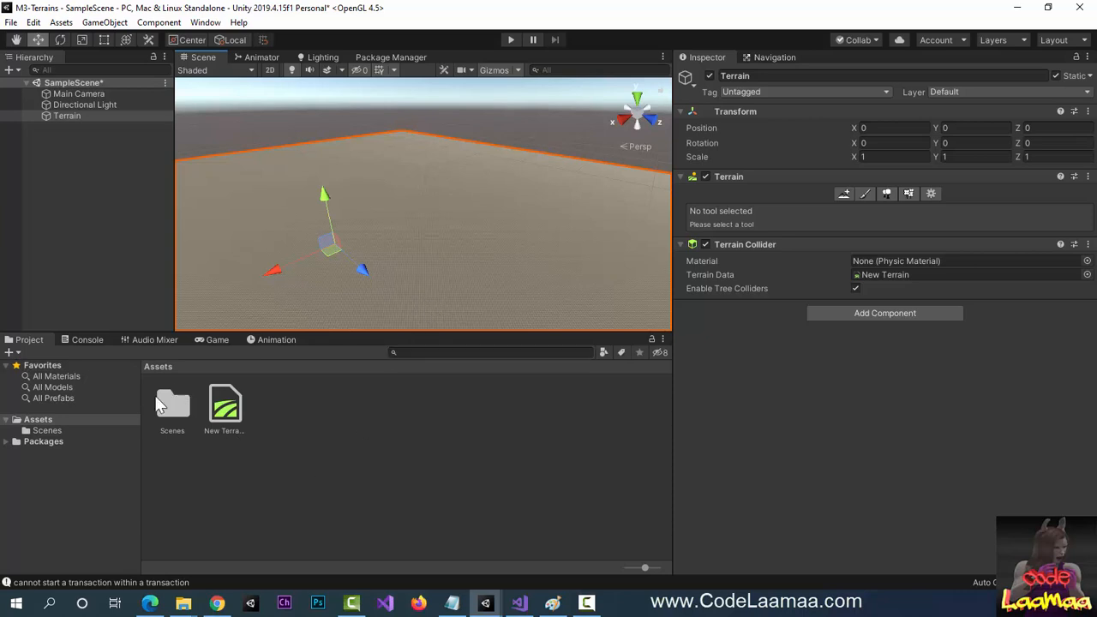
Rename the New Terrain asset to MyTerrain and check the Terrain object's terrain data reference.
{"action": "left_click", "coordinate": [237, 415]}
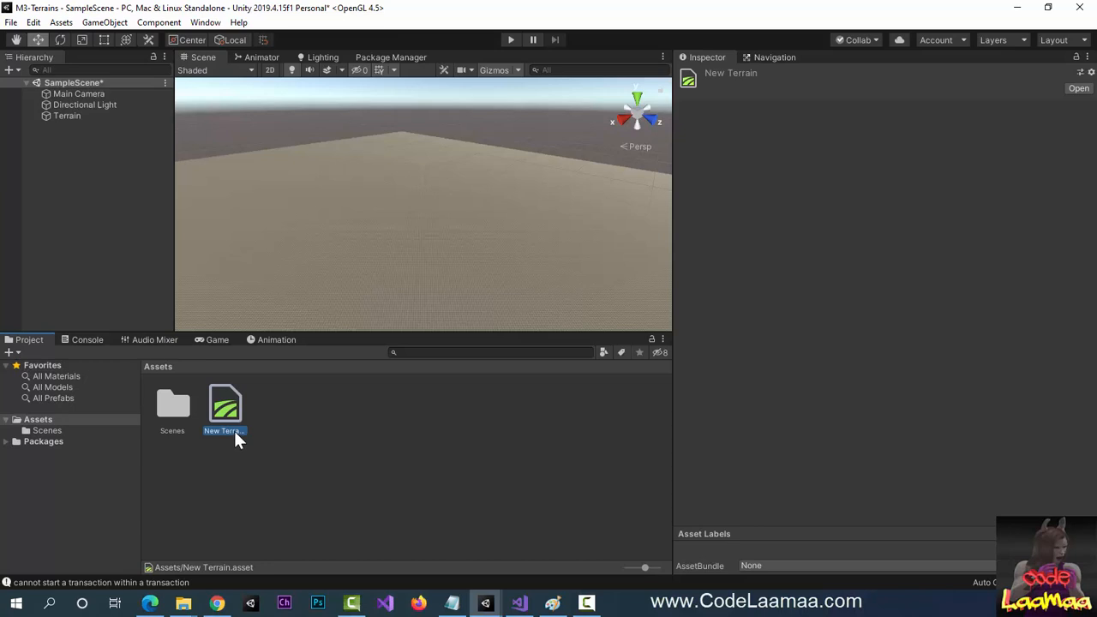
{"action": "right_click", "coordinate": [234, 430]}
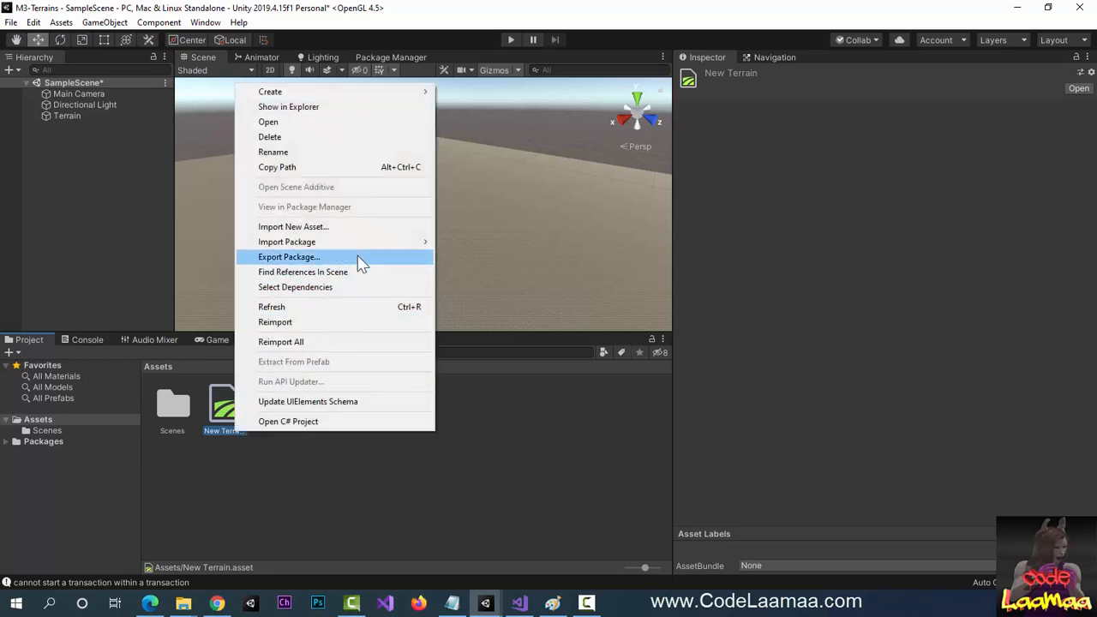
{"action": "left_click", "coordinate": [340, 151]}
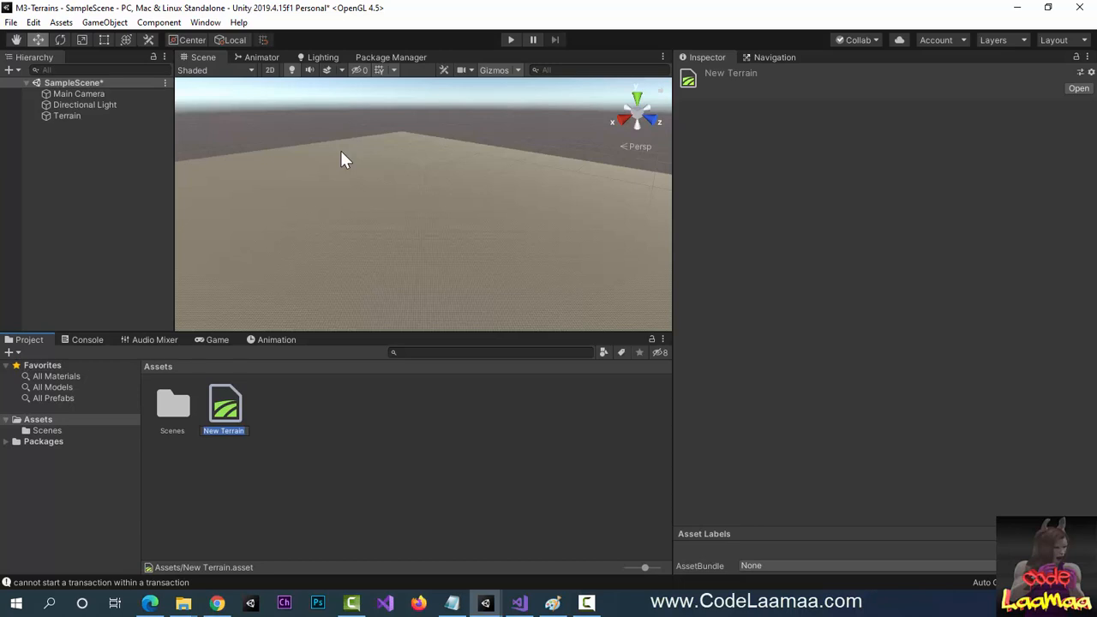
{"action": "type", "text": "MyTerrain"}
{"action": "key", "text": "Return"}
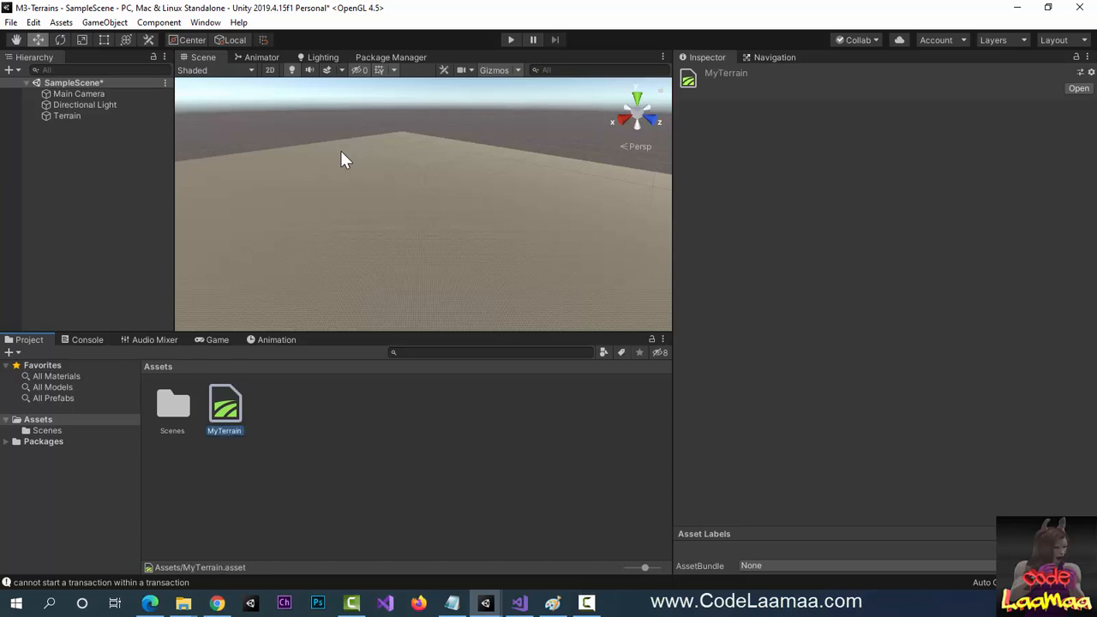
{"action": "left_click", "coordinate": [77, 115]}
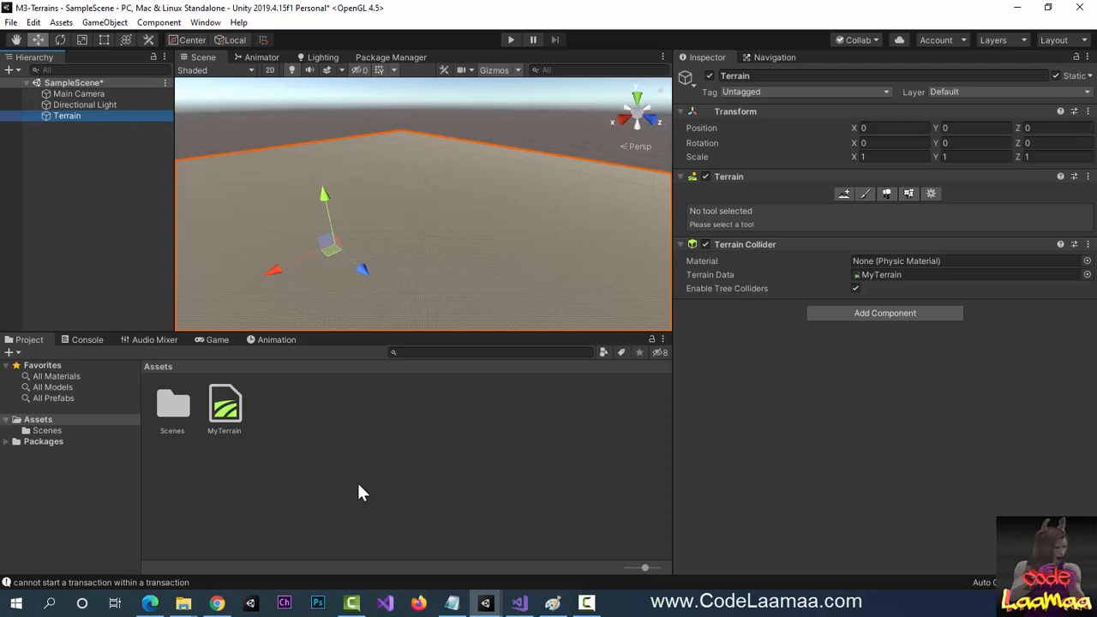
Create a folder named Terrains in Assets and move the MyTerrain asset into it.
{"action": "left_click", "coordinate": [10, 351]}
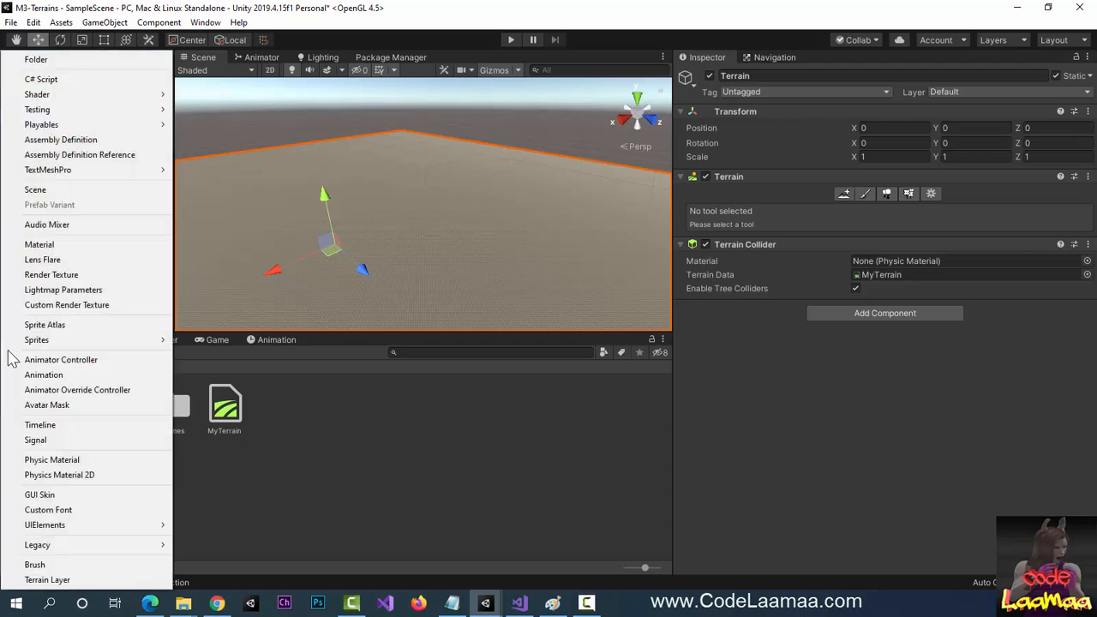
{"action": "left_click", "coordinate": [39, 61]}
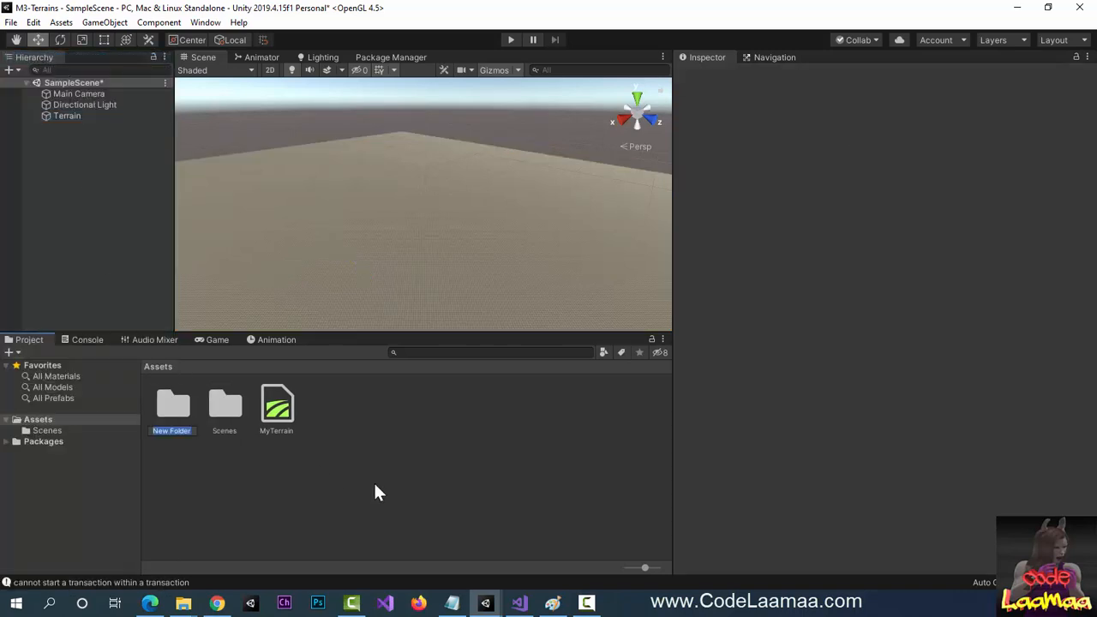
{"action": "type", "text": "Terrains"}
{"action": "key", "text": "Return"}
{"action": "left_click_drag", "start_coordinate": [287, 417], "coordinate": [239, 429]}
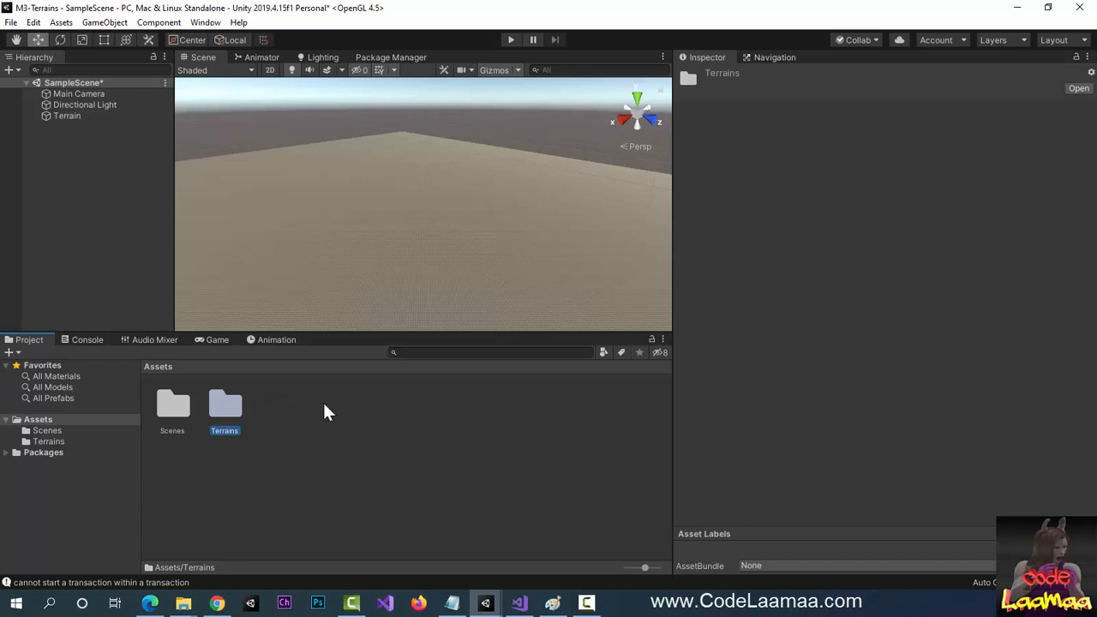
Examine the Terrain object's Create Neighbor Terrains, Paint Terrain, Paint Trees and Paint Details tools.
{"action": "left_click", "coordinate": [80, 116]}
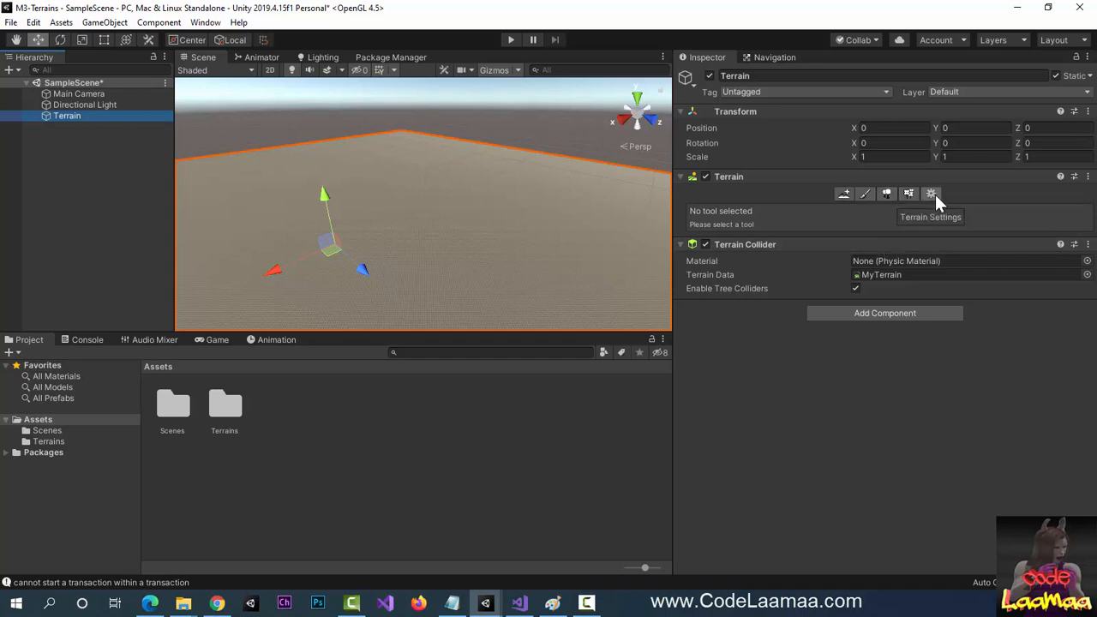
{"action": "left_click", "coordinate": [845, 194]}
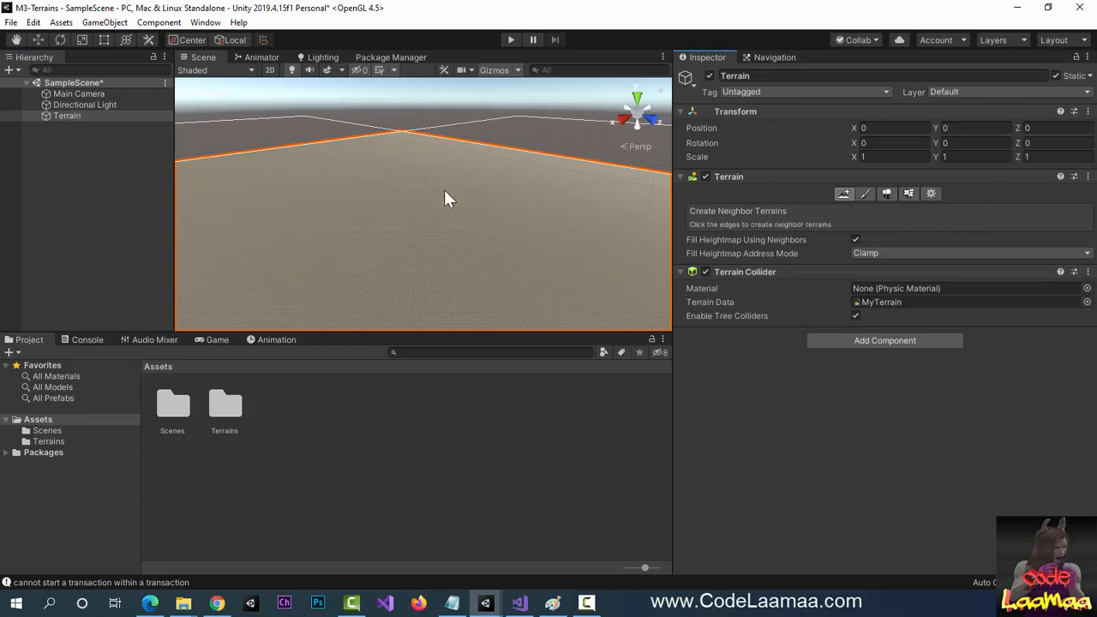
{"action": "scroll", "coordinate": [432, 212], "scroll_direction": "down", "scroll_amount": 5}
{"action": "scroll", "coordinate": [431, 208], "scroll_direction": "down", "scroll_amount": 4}
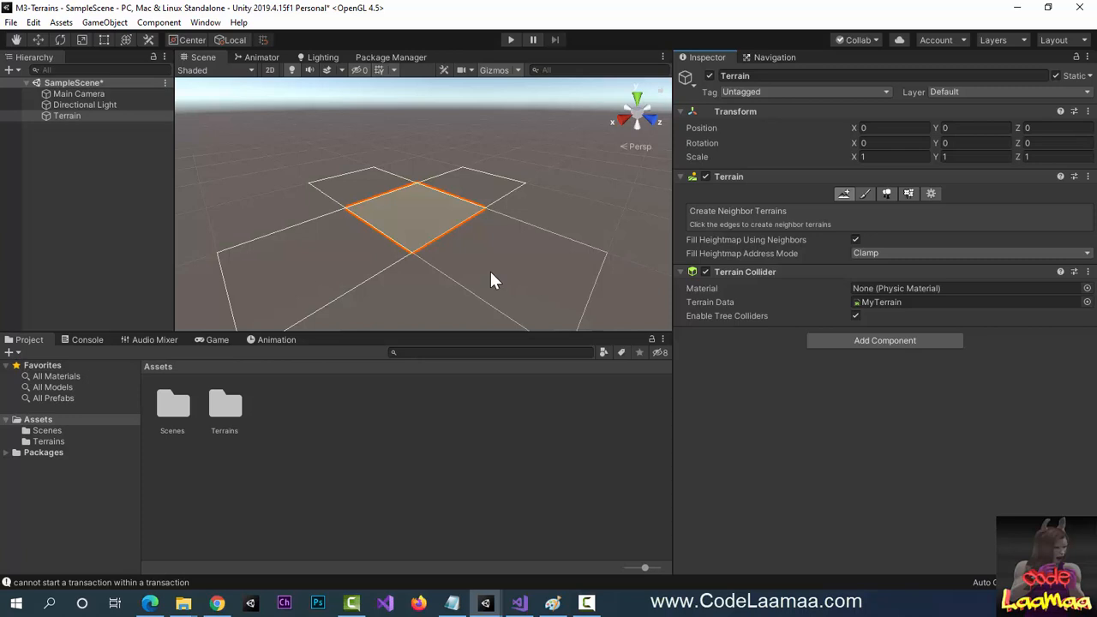
{"action": "left_click", "coordinate": [864, 194]}
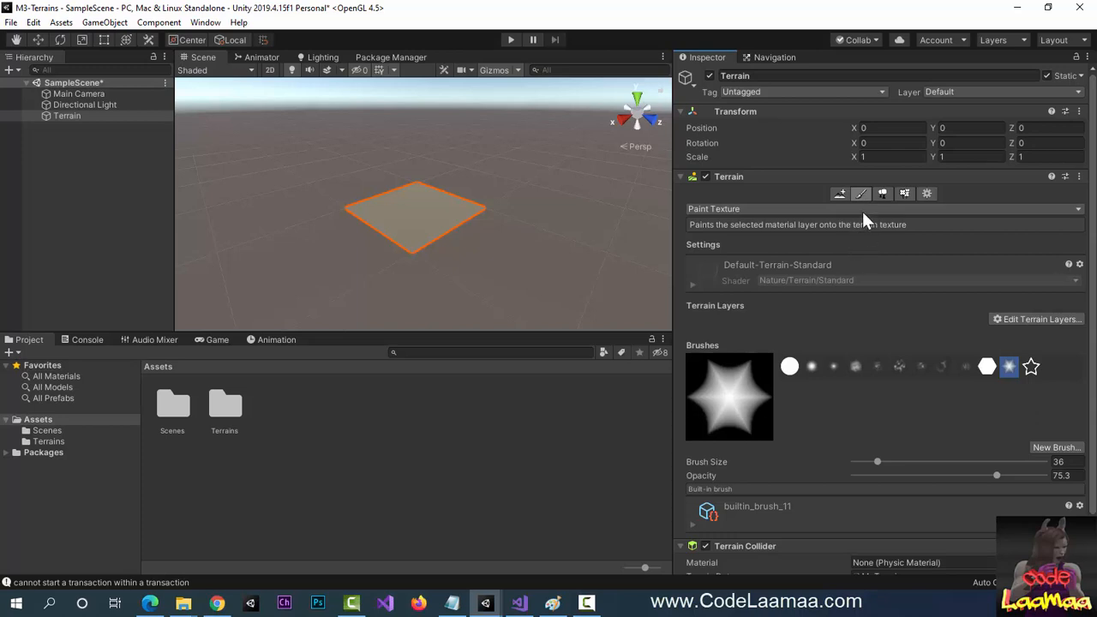
{"action": "left_click", "coordinate": [883, 194]}
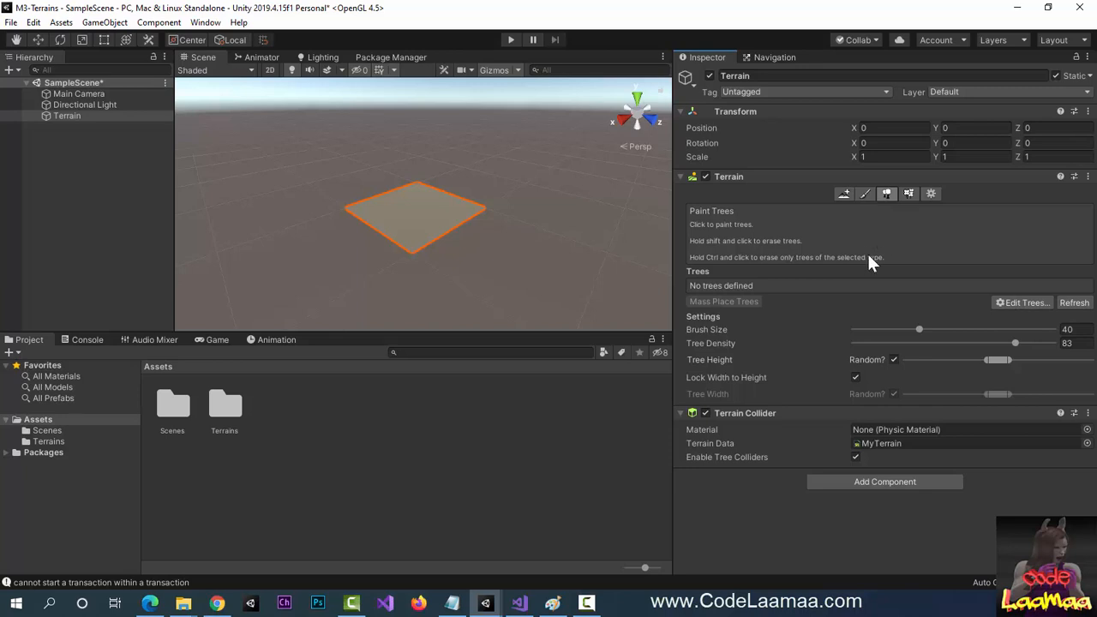
{"action": "left_click", "coordinate": [907, 194]}
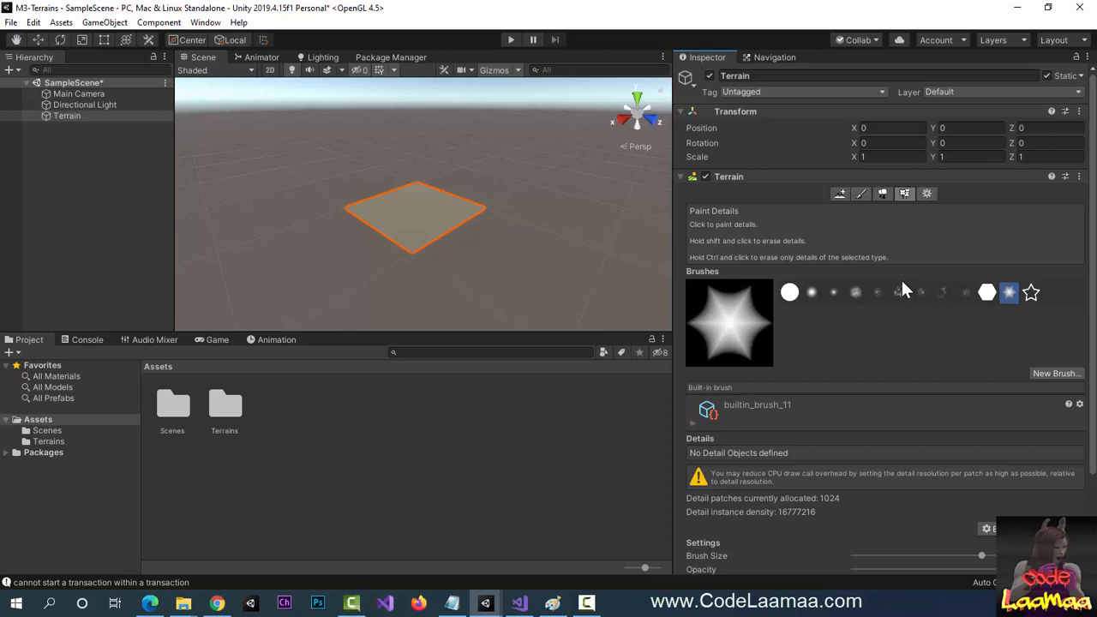
In the Terrain Settings, set the terrain width and length to 300 each and reframe the resized terrain.
{"action": "left_click", "coordinate": [928, 193]}
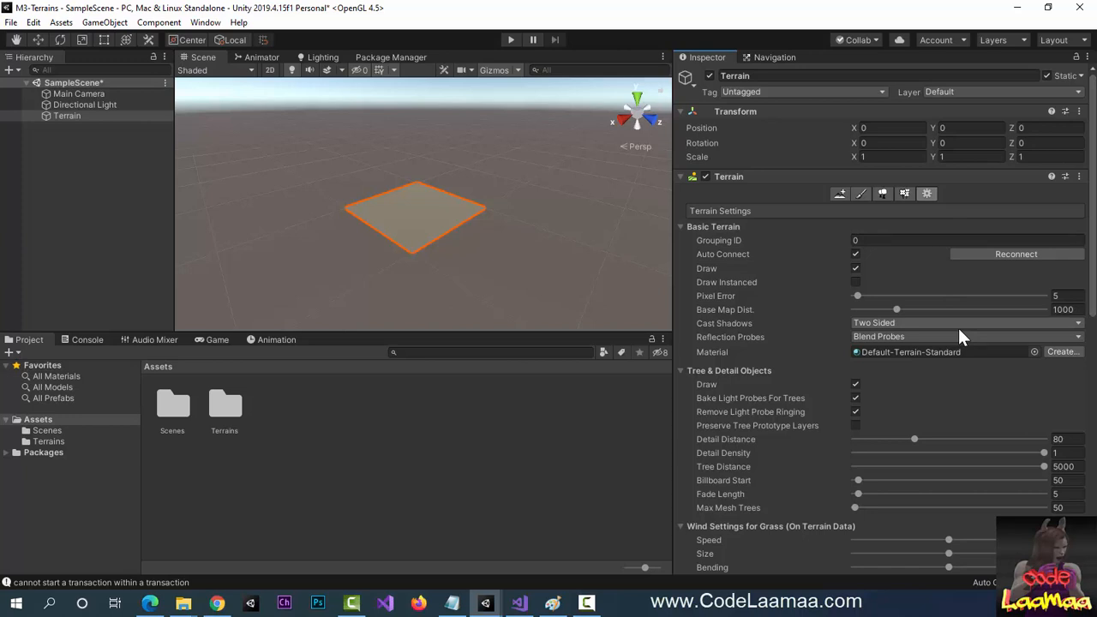
{"action": "scroll", "coordinate": [941, 449], "scroll_direction": "down", "scroll_amount": 6}
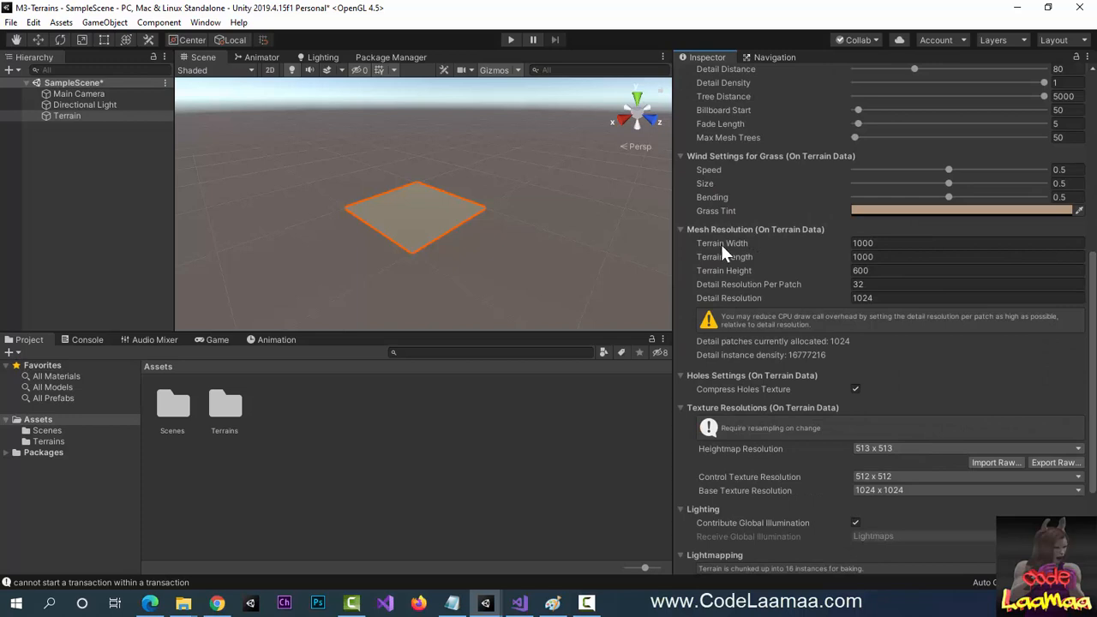
{"action": "left_click", "coordinate": [881, 243]}
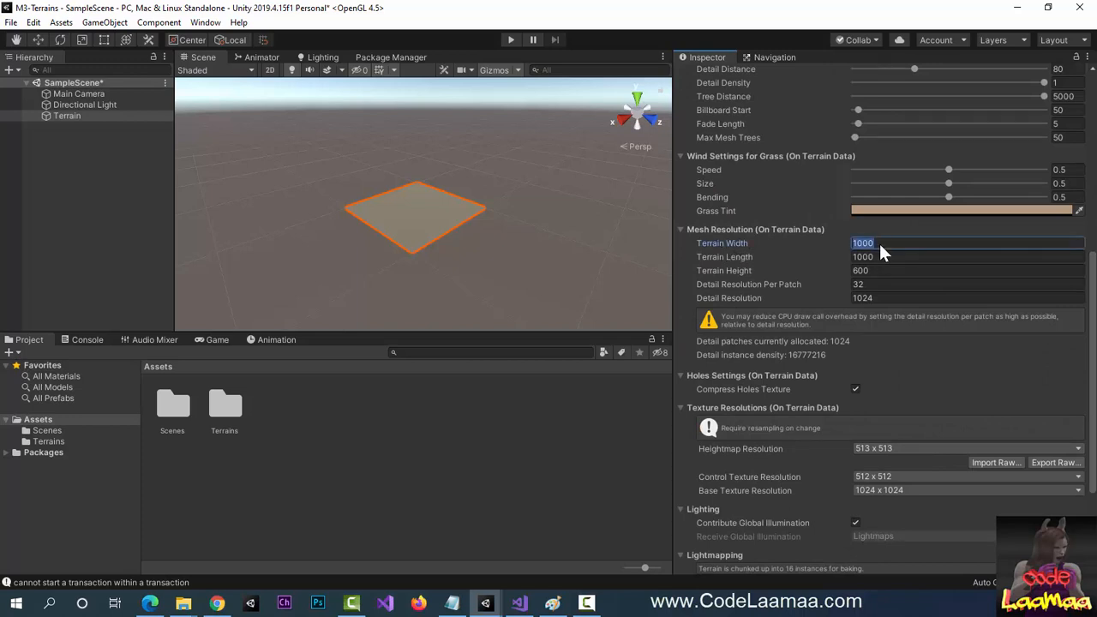
{"action": "type", "text": "300"}
{"action": "key", "text": "Tab"}
{"action": "type", "text": "3"}
{"action": "key", "text": "Tab"}
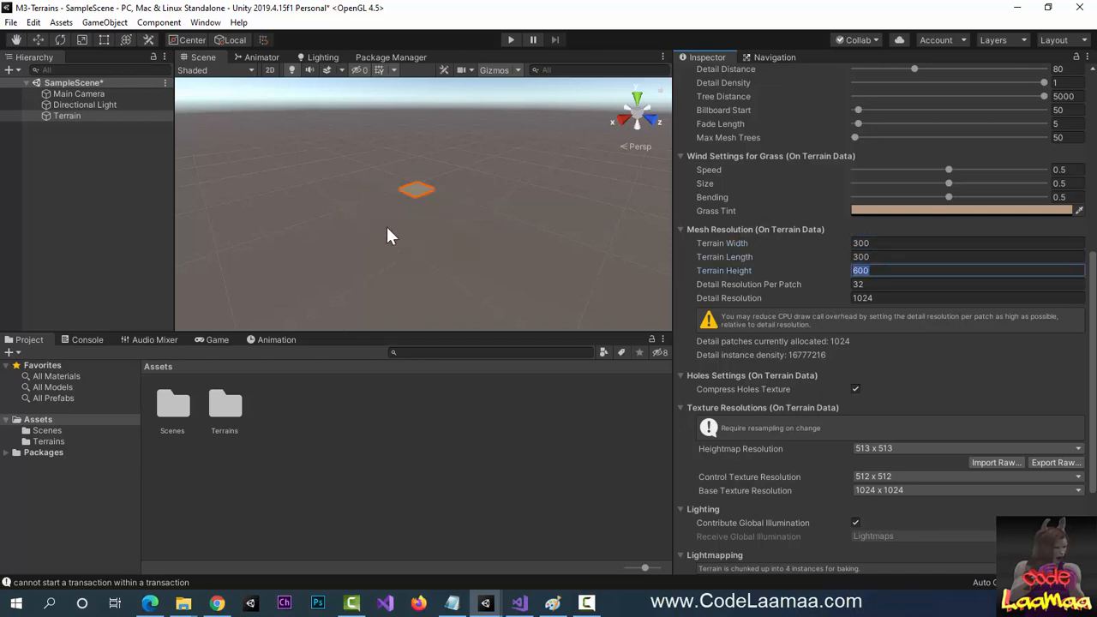
{"action": "scroll", "coordinate": [411, 225], "scroll_direction": "up", "scroll_amount": 6}
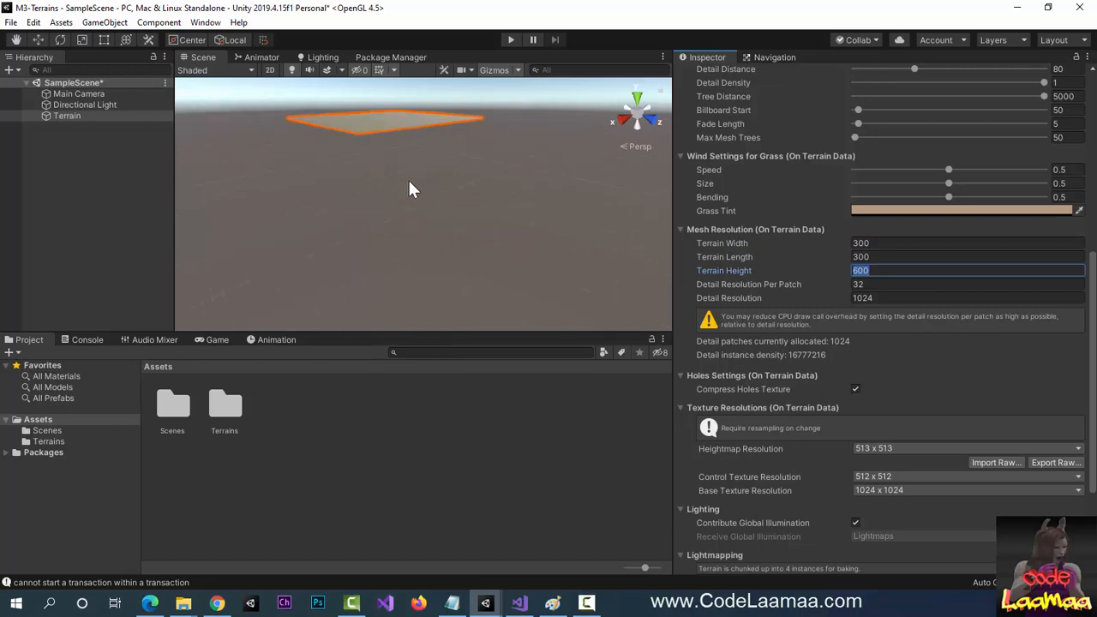
{"action": "middle_click_drag", "start_coordinate": [408, 177], "coordinate": [412, 204]}
{"action": "scroll", "coordinate": [433, 285], "scroll_direction": "up", "scroll_amount": 5}
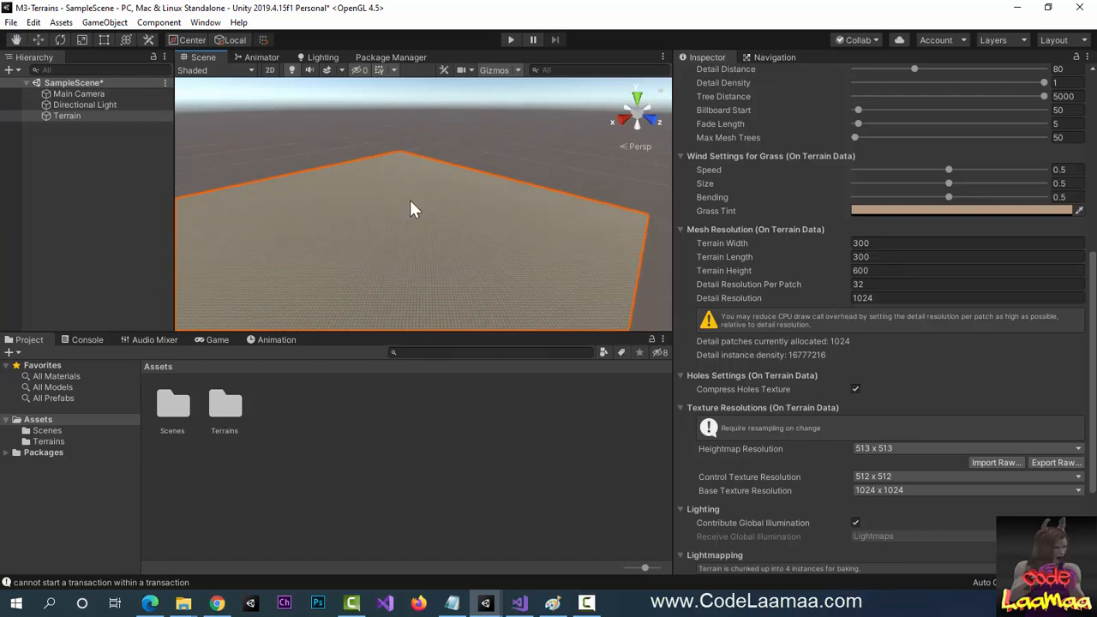
{"action": "middle_click_drag", "start_coordinate": [381, 257], "coordinate": [391, 233]}
{"action": "scroll", "coordinate": [405, 218], "scroll_direction": "down", "scroll_amount": 2}
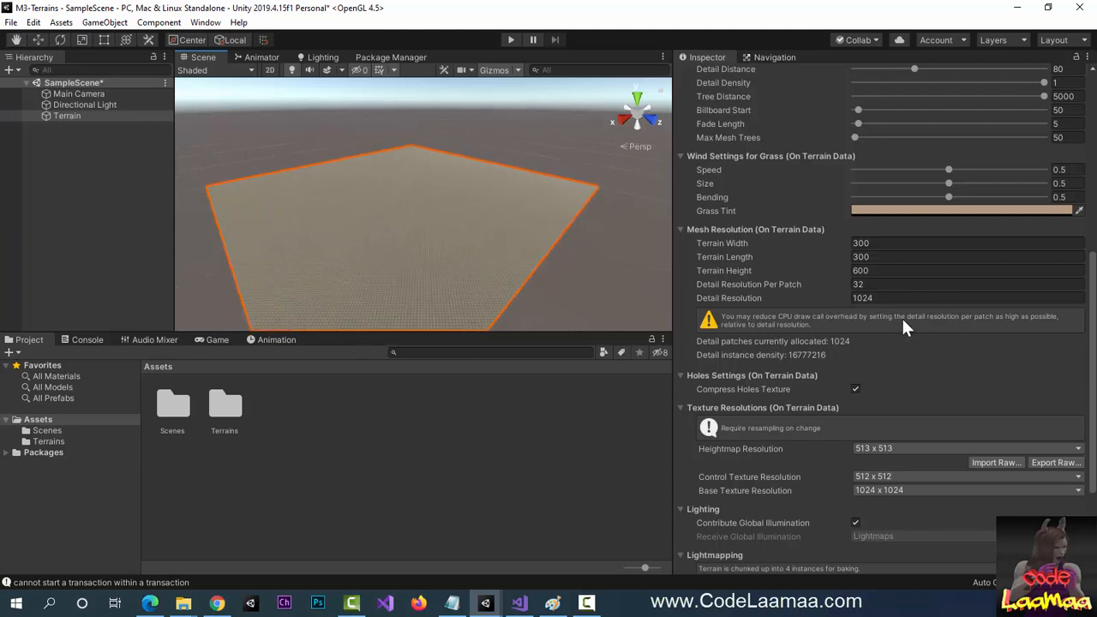
Activate the Paint Terrain tool for the Terrain and set its mode to Raise or Lower Terrain.
{"action": "scroll", "coordinate": [903, 325], "scroll_direction": "up", "scroll_amount": 10}
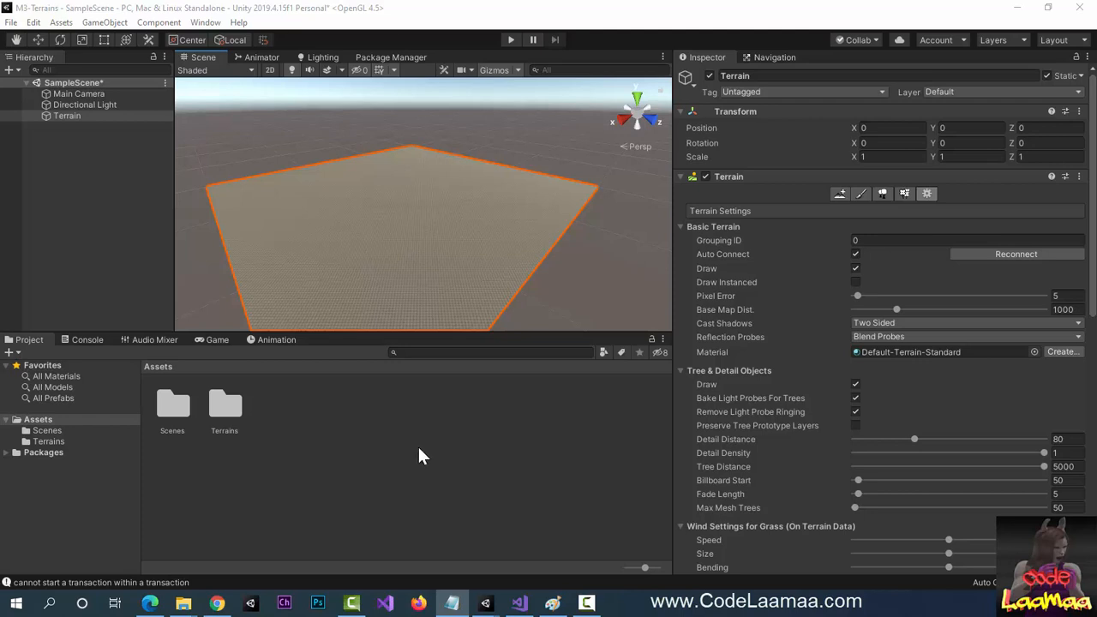
{"action": "left_click", "coordinate": [859, 196]}
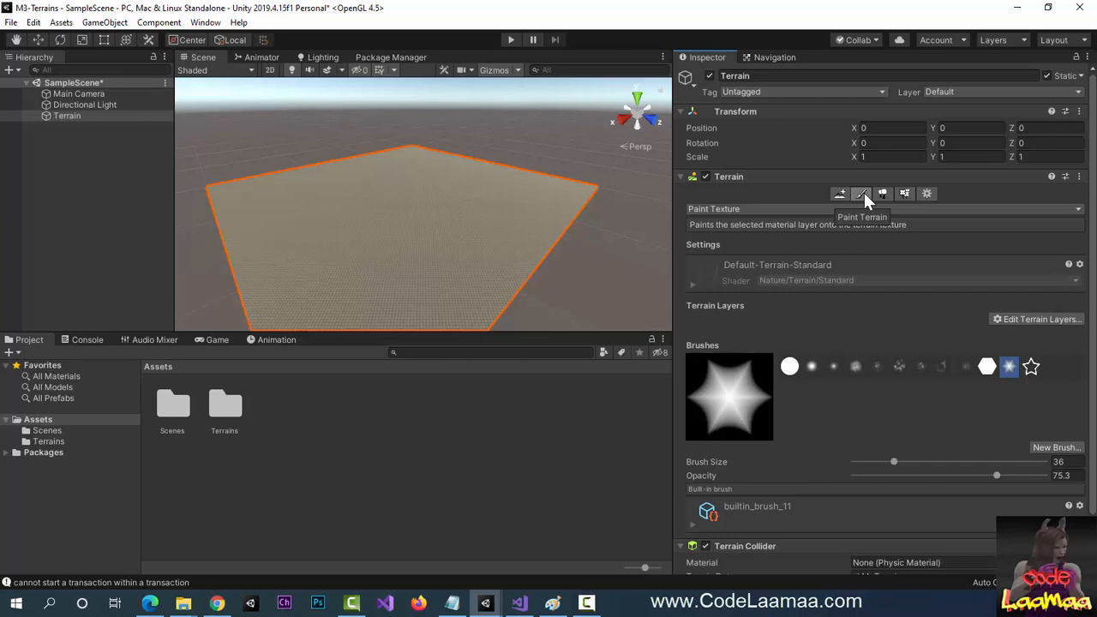
{"action": "left_click", "coordinate": [859, 210]}
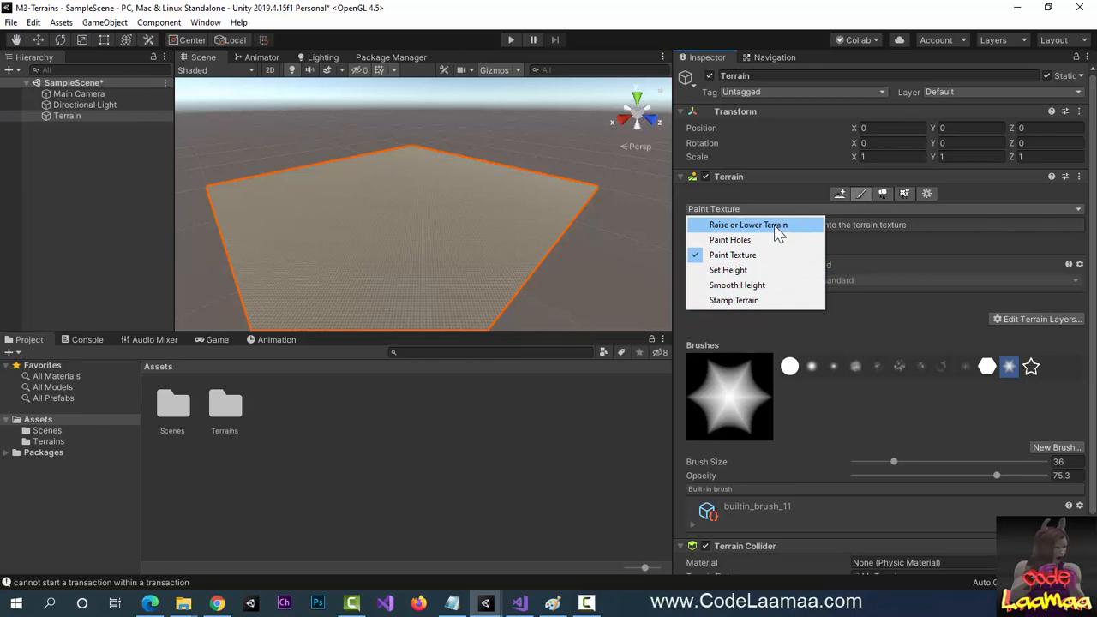
{"action": "left_click", "coordinate": [755, 227]}
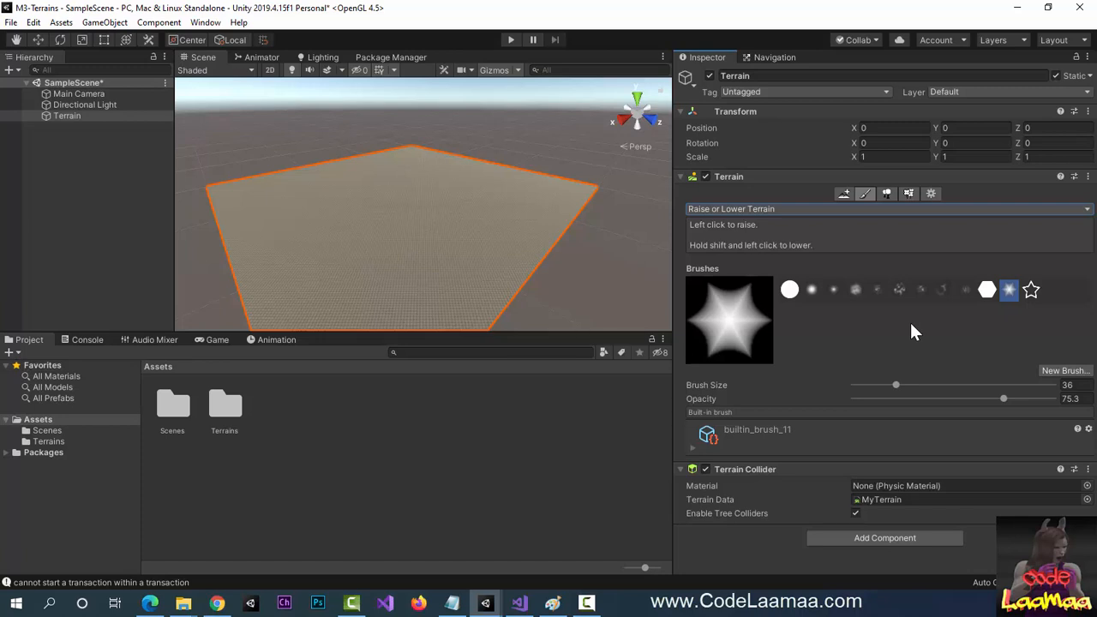
Select the builtin_brush_6 brush and set its brush size to 47.
{"action": "left_click", "coordinate": [899, 292]}
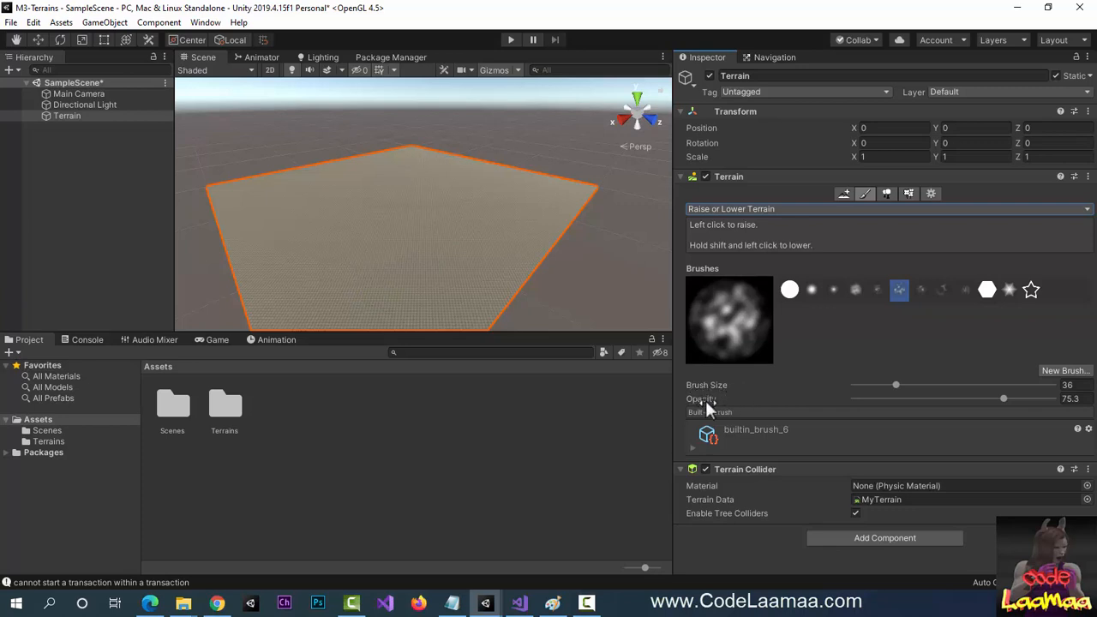
{"action": "left_click", "coordinate": [905, 384]}
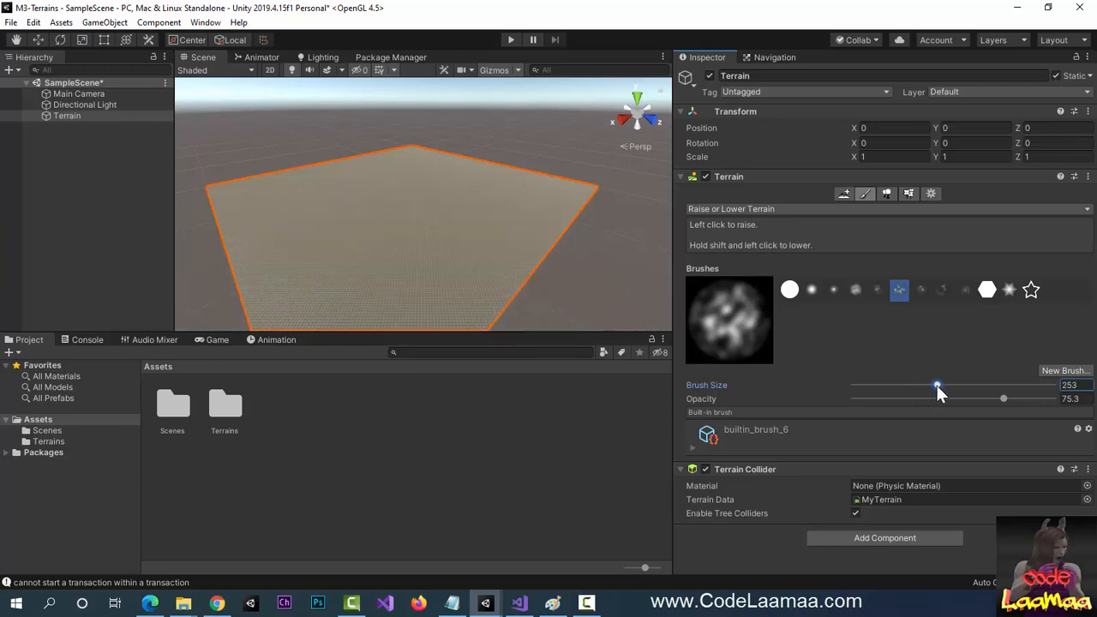
{"action": "left_click_drag", "start_coordinate": [939, 390], "coordinate": [894, 385]}
{"action": "left_click_drag", "start_coordinate": [896, 384], "coordinate": [901, 384]}
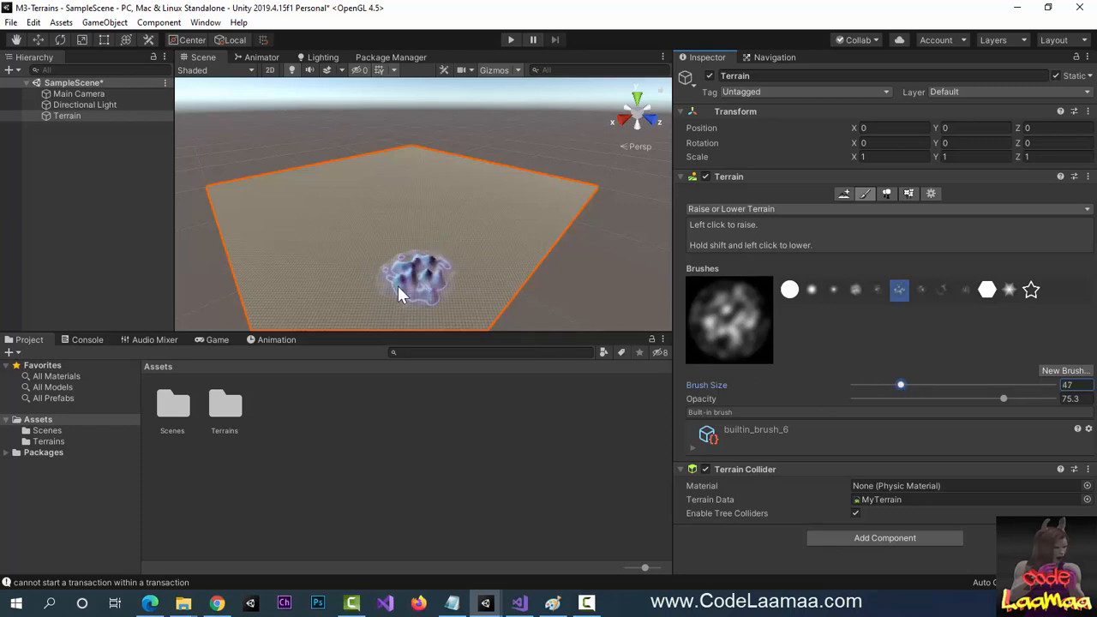
Raise a first cluster of jagged mountains at one corner of the flat terrain.
{"action": "left_click_drag", "start_coordinate": [383, 286], "coordinate": [335, 270], "text": "alt"}
{"action": "right_click_drag", "start_coordinate": [335, 268], "coordinate": [274, 237]}
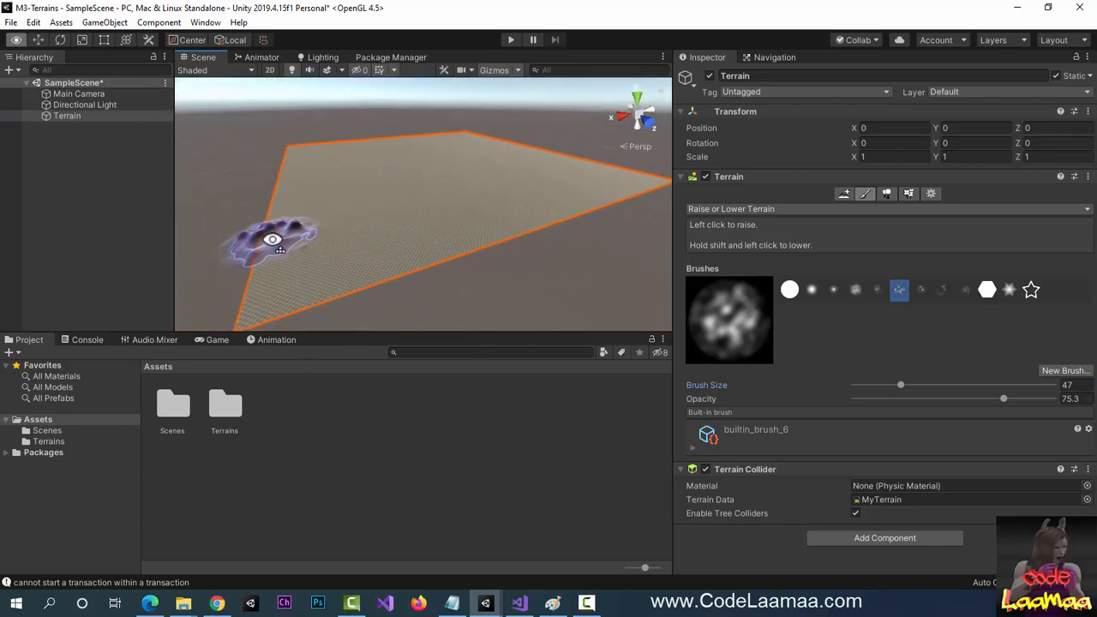
{"action": "right_click_drag", "start_coordinate": [356, 247], "coordinate": [333, 252]}
{"action": "mouse_move", "coordinate": [328, 252]}
{"action": "left_mouse_down"}
{"action": "mouse_move", "coordinate": [389, 234]}
{"action": "mouse_move", "coordinate": [379, 242]}
{"action": "mouse_move", "coordinate": [325, 232]}
{"action": "mouse_move", "coordinate": [341, 249]}
{"action": "left_mouse_up"}
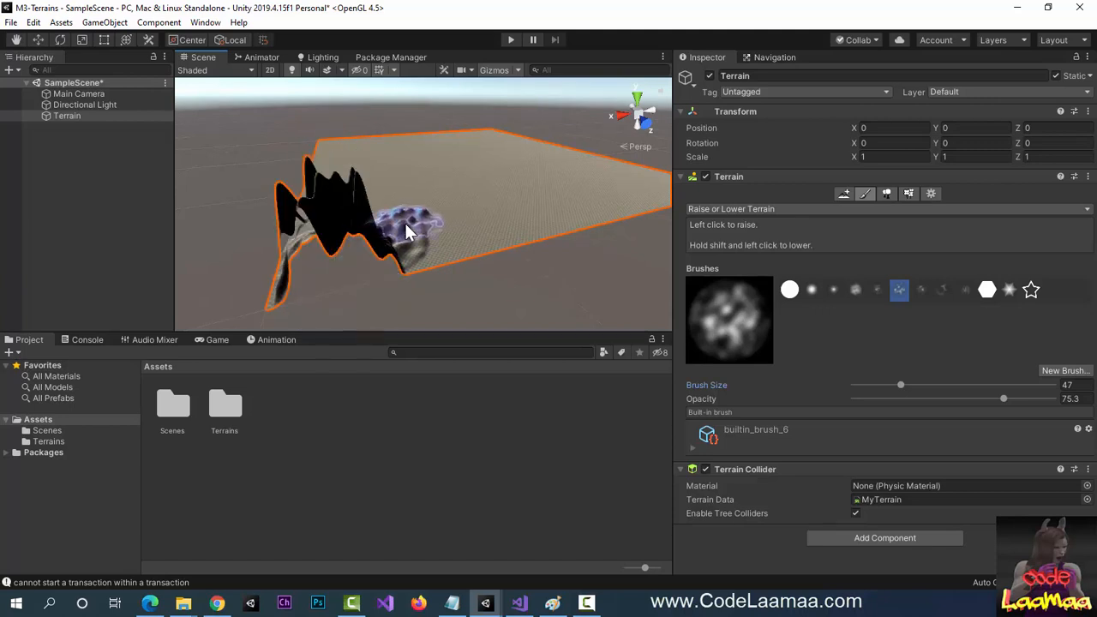
Extend the jagged mountains from the raised corner along the adjoining terrain edge.
{"action": "mouse_move", "coordinate": [407, 226]}
{"action": "left_mouse_down", "text": "alt"}
{"action": "mouse_move", "coordinate": [434, 245]}
{"action": "mouse_move", "coordinate": [454, 240]}
{"action": "left_mouse_up", "text": "alt"}
{"action": "left_click_drag", "start_coordinate": [367, 231], "coordinate": [436, 240], "text": "alt"}
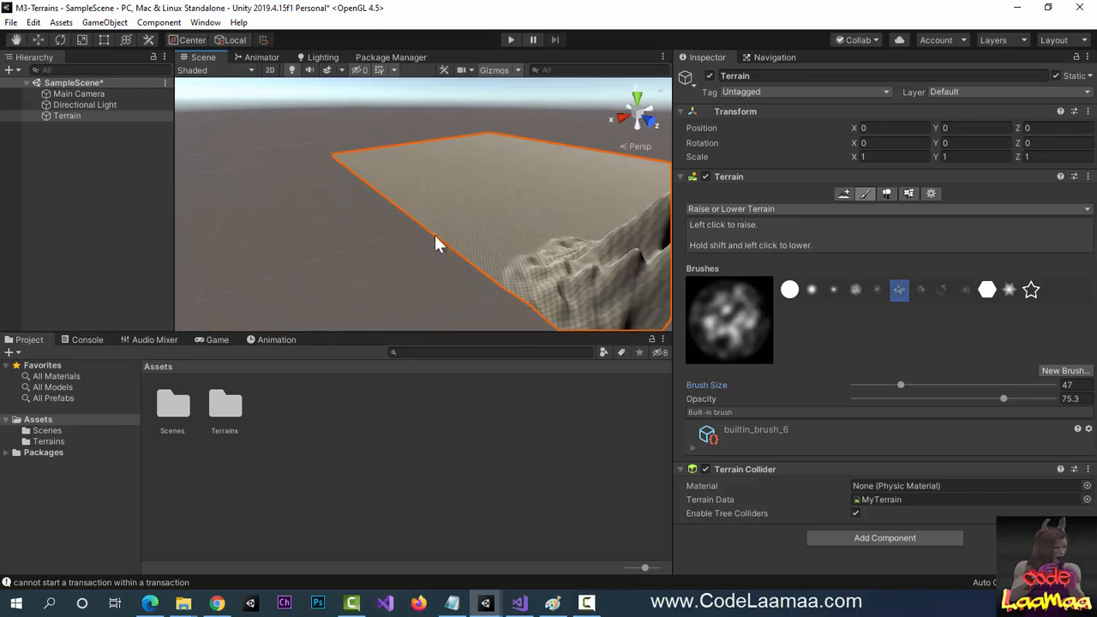
{"action": "mouse_move", "coordinate": [540, 255]}
{"action": "middle_mouse_down"}
{"action": "mouse_move", "coordinate": [548, 238]}
{"action": "mouse_move", "coordinate": [553, 259]}
{"action": "middle_mouse_up"}
{"action": "left_click_drag", "start_coordinate": [553, 259], "coordinate": [429, 248], "text": "alt"}
{"action": "middle_click_drag", "start_coordinate": [429, 248], "coordinate": [460, 256]}
{"action": "mouse_move", "coordinate": [459, 256]}
{"action": "left_mouse_down", "text": "alt"}
{"action": "mouse_move", "coordinate": [406, 286]}
{"action": "mouse_move", "coordinate": [345, 276]}
{"action": "mouse_move", "coordinate": [416, 268]}
{"action": "mouse_move", "coordinate": [435, 219]}
{"action": "mouse_move", "coordinate": [458, 230]}
{"action": "mouse_move", "coordinate": [442, 269]}
{"action": "mouse_move", "coordinate": [420, 276]}
{"action": "left_mouse_up", "text": "alt"}
{"action": "middle_click_drag", "start_coordinate": [512, 268], "coordinate": [473, 259]}
{"action": "left_click_drag", "start_coordinate": [352, 215], "coordinate": [360, 220]}
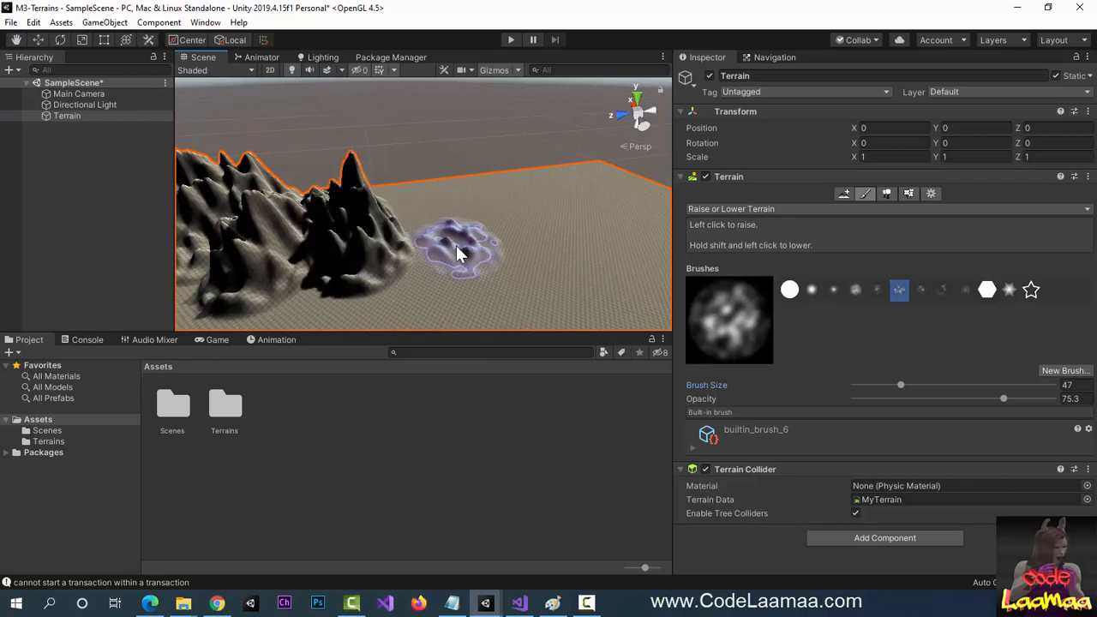
Raise a tall cluster of spiky peaks in the middle of the terrain and frame the result.
{"action": "scroll", "coordinate": [455, 246], "scroll_direction": "down", "scroll_amount": 5}
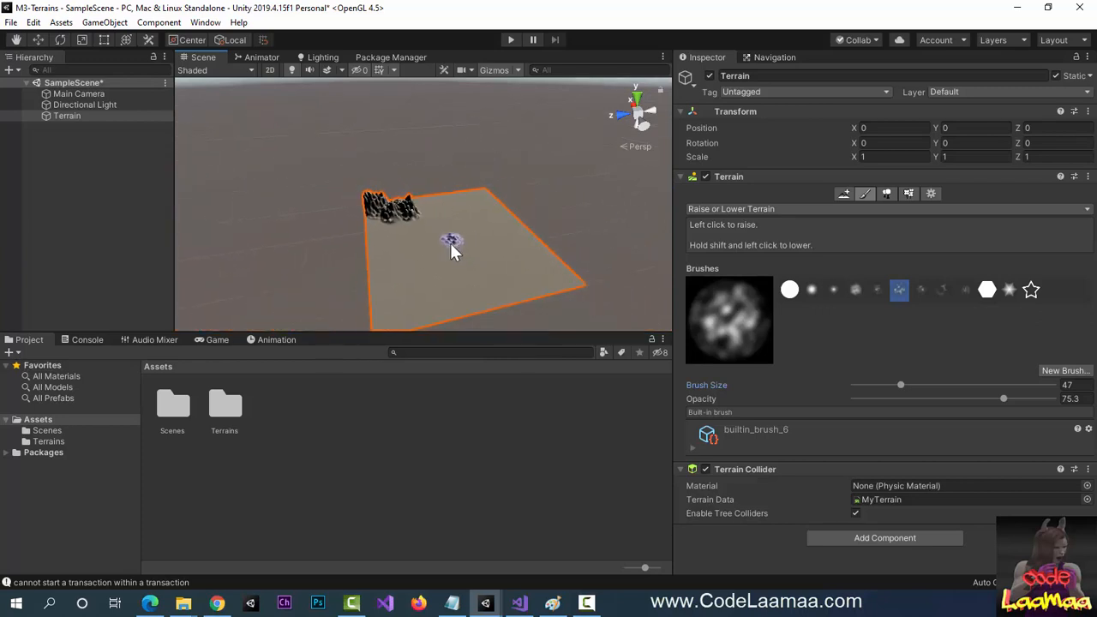
{"action": "mouse_move", "coordinate": [450, 242]}
{"action": "left_mouse_down"}
{"action": "mouse_move", "coordinate": [462, 220]}
{"action": "mouse_move", "coordinate": [448, 247]}
{"action": "left_mouse_up"}
{"action": "middle_click_drag", "start_coordinate": [447, 246], "coordinate": [454, 250]}
{"action": "mouse_move", "coordinate": [455, 248]}
{"action": "left_mouse_down"}
{"action": "mouse_move", "coordinate": [489, 245]}
{"action": "mouse_move", "coordinate": [497, 257]}
{"action": "mouse_move", "coordinate": [484, 263]}
{"action": "left_mouse_up"}
{"action": "mouse_move", "coordinate": [484, 269]}
{"action": "middle_mouse_down"}
{"action": "mouse_move", "coordinate": [446, 252]}
{"action": "mouse_move", "coordinate": [515, 263]}
{"action": "mouse_move", "coordinate": [471, 276]}
{"action": "middle_mouse_up"}
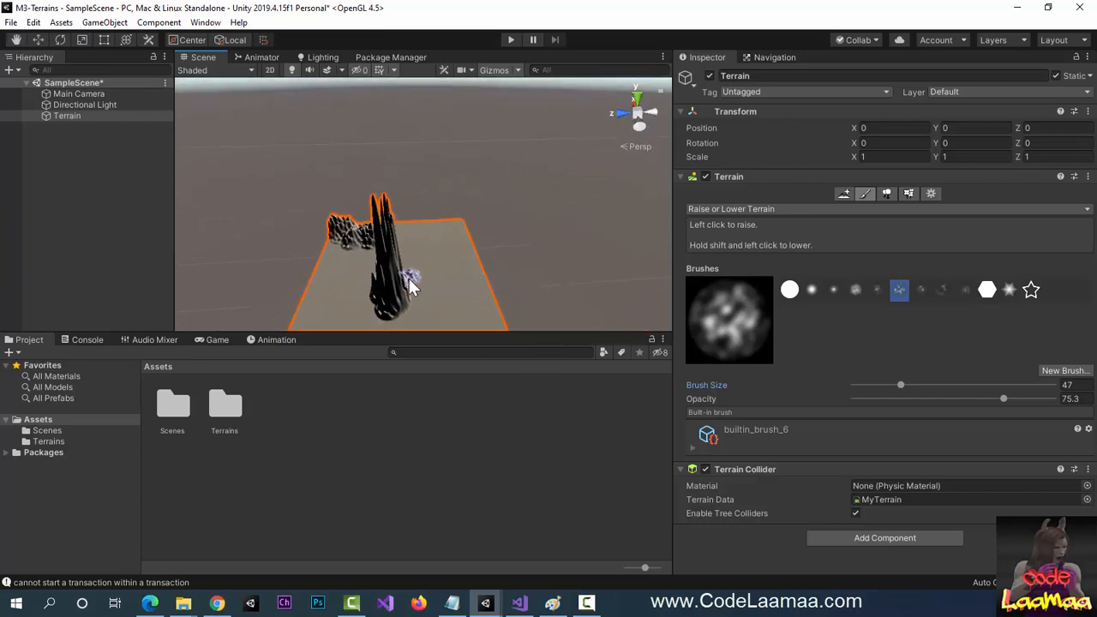
{"action": "mouse_move", "coordinate": [410, 285]}
{"action": "left_mouse_down"}
{"action": "mouse_move", "coordinate": [398, 296]}
{"action": "mouse_move", "coordinate": [480, 316]}
{"action": "left_mouse_up"}
{"action": "mouse_move", "coordinate": [480, 314]}
{"action": "middle_mouse_down"}
{"action": "mouse_move", "coordinate": [522, 292]}
{"action": "mouse_move", "coordinate": [493, 270]}
{"action": "mouse_move", "coordinate": [489, 304]}
{"action": "middle_mouse_up"}
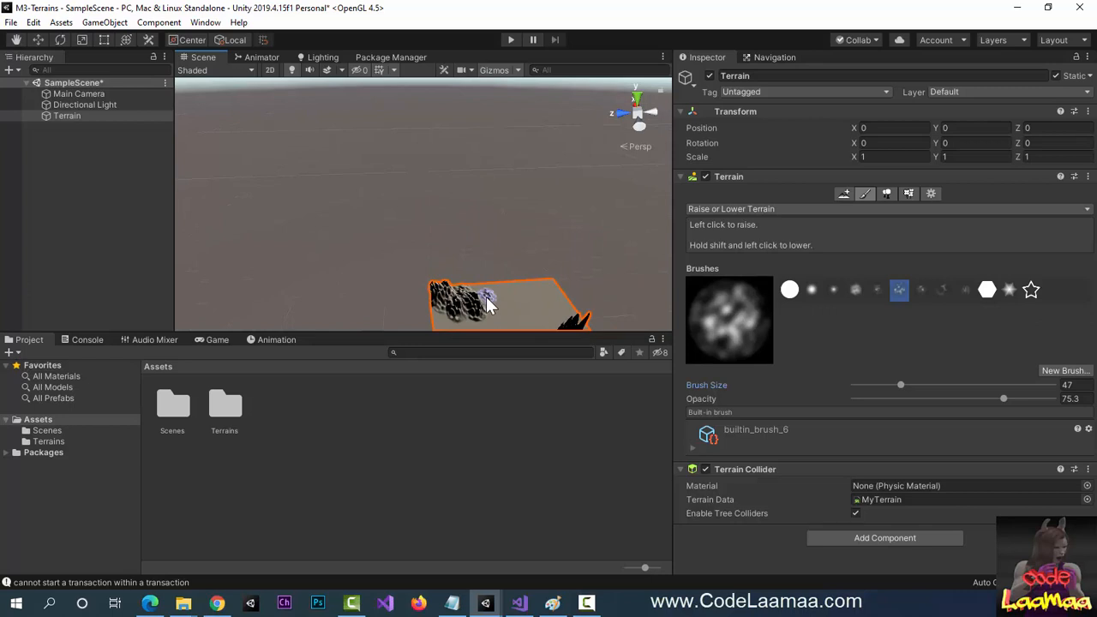
{"action": "left_click", "coordinate": [489, 304]}
{"action": "left_click", "coordinate": [487, 300]}
{"action": "key", "text": "f"}
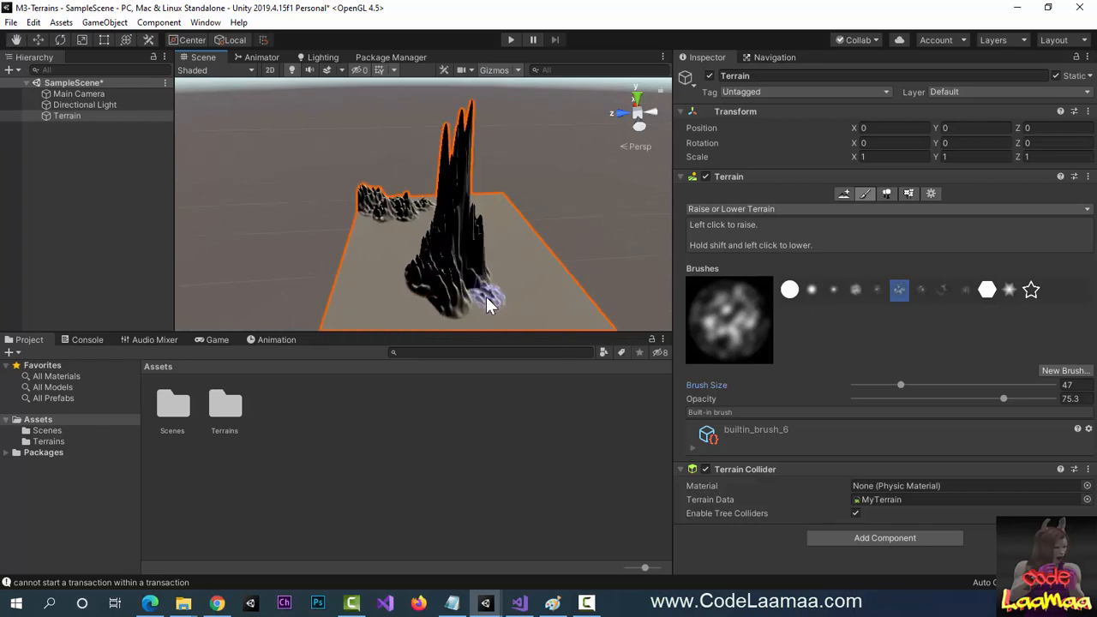
Raise rugged mountains around the tall central peaks and along the remaining terrain edges.
{"action": "mouse_move", "coordinate": [423, 217]}
{"action": "left_mouse_down"}
{"action": "mouse_move", "coordinate": [419, 225]}
{"action": "mouse_move", "coordinate": [400, 191]}
{"action": "mouse_move", "coordinate": [424, 196]}
{"action": "mouse_move", "coordinate": [418, 230]}
{"action": "mouse_move", "coordinate": [374, 248]}
{"action": "mouse_move", "coordinate": [360, 235]}
{"action": "mouse_move", "coordinate": [440, 213]}
{"action": "mouse_move", "coordinate": [453, 232]}
{"action": "mouse_move", "coordinate": [548, 238]}
{"action": "mouse_move", "coordinate": [534, 253]}
{"action": "mouse_move", "coordinate": [452, 233]}
{"action": "mouse_move", "coordinate": [461, 273]}
{"action": "mouse_move", "coordinate": [390, 267]}
{"action": "mouse_move", "coordinate": [299, 225]}
{"action": "mouse_move", "coordinate": [332, 297]}
{"action": "left_mouse_up"}
{"action": "mouse_move", "coordinate": [332, 298]}
{"action": "middle_mouse_down"}
{"action": "mouse_move", "coordinate": [486, 306]}
{"action": "mouse_move", "coordinate": [495, 288]}
{"action": "middle_mouse_up"}
{"action": "mouse_move", "coordinate": [494, 288]}
{"action": "left_mouse_down", "text": "alt"}
{"action": "mouse_move", "coordinate": [379, 294]}
{"action": "mouse_move", "coordinate": [512, 263]}
{"action": "mouse_move", "coordinate": [349, 256]}
{"action": "mouse_move", "coordinate": [392, 245]}
{"action": "mouse_move", "coordinate": [367, 277]}
{"action": "mouse_move", "coordinate": [282, 266]}
{"action": "mouse_move", "coordinate": [426, 302]}
{"action": "mouse_move", "coordinate": [469, 250]}
{"action": "mouse_move", "coordinate": [580, 250]}
{"action": "mouse_move", "coordinate": [480, 225]}
{"action": "mouse_move", "coordinate": [521, 275]}
{"action": "mouse_move", "coordinate": [421, 208]}
{"action": "mouse_move", "coordinate": [308, 223]}
{"action": "left_mouse_up", "text": "alt"}
{"action": "left_click", "coordinate": [342, 261]}
{"action": "left_click_drag", "start_coordinate": [343, 261], "coordinate": [450, 273], "text": "alt"}
{"action": "scroll", "coordinate": [450, 272], "scroll_direction": "down", "scroll_amount": 3}
{"action": "middle_click_drag", "start_coordinate": [506, 278], "coordinate": [441, 271]}
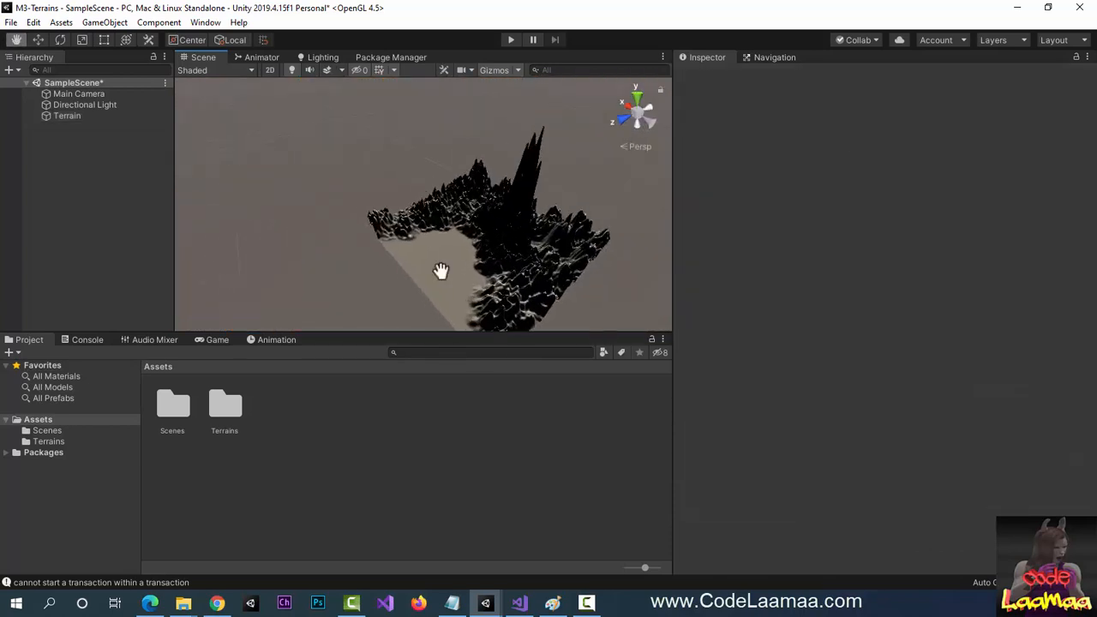
Reselect the terrain and cover its remaining flat corner with raised mountains.
{"action": "left_click", "coordinate": [519, 292]}
{"action": "scroll", "coordinate": [559, 293], "scroll_direction": "up", "scroll_amount": 3}
{"action": "mouse_move", "coordinate": [560, 293]}
{"action": "left_mouse_down"}
{"action": "mouse_move", "coordinate": [569, 254]}
{"action": "mouse_move", "coordinate": [470, 274]}
{"action": "mouse_move", "coordinate": [522, 259]}
{"action": "left_mouse_up"}
{"action": "middle_click_drag", "start_coordinate": [493, 275], "coordinate": [411, 200]}
{"action": "mouse_move", "coordinate": [412, 204]}
{"action": "left_mouse_down"}
{"action": "mouse_move", "coordinate": [516, 267]}
{"action": "mouse_move", "coordinate": [464, 266]}
{"action": "mouse_move", "coordinate": [490, 272]}
{"action": "left_mouse_up"}
{"action": "middle_click_drag", "start_coordinate": [471, 266], "coordinate": [410, 199]}
{"action": "left_click_drag", "start_coordinate": [419, 207], "coordinate": [475, 227]}
{"action": "mouse_move", "coordinate": [512, 199]}
{"action": "middle_mouse_down"}
{"action": "mouse_move", "coordinate": [489, 240]}
{"action": "mouse_move", "coordinate": [406, 235]}
{"action": "middle_mouse_up"}
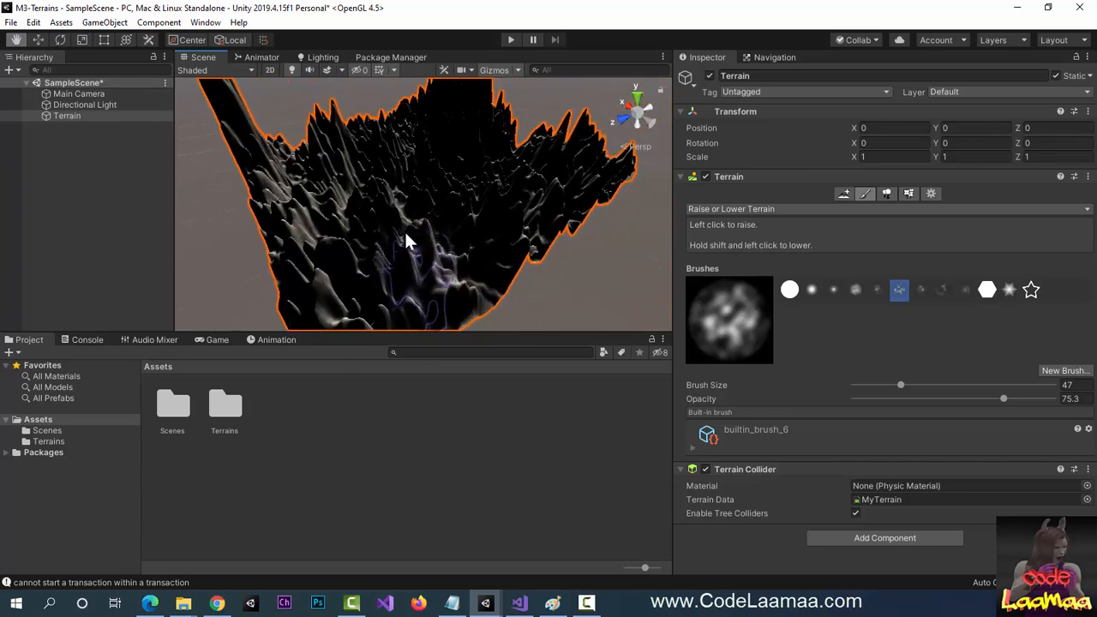
Raise further ridges and spikes across the terrain and its borders to heighten the mountains.
{"action": "middle_click_drag", "start_coordinate": [478, 225], "coordinate": [424, 331]}
{"action": "middle_click_drag", "start_coordinate": [404, 204], "coordinate": [375, 342]}
{"action": "left_click_drag", "start_coordinate": [355, 217], "coordinate": [400, 242], "text": "alt"}
{"action": "middle_click_drag", "start_coordinate": [400, 243], "coordinate": [463, 296]}
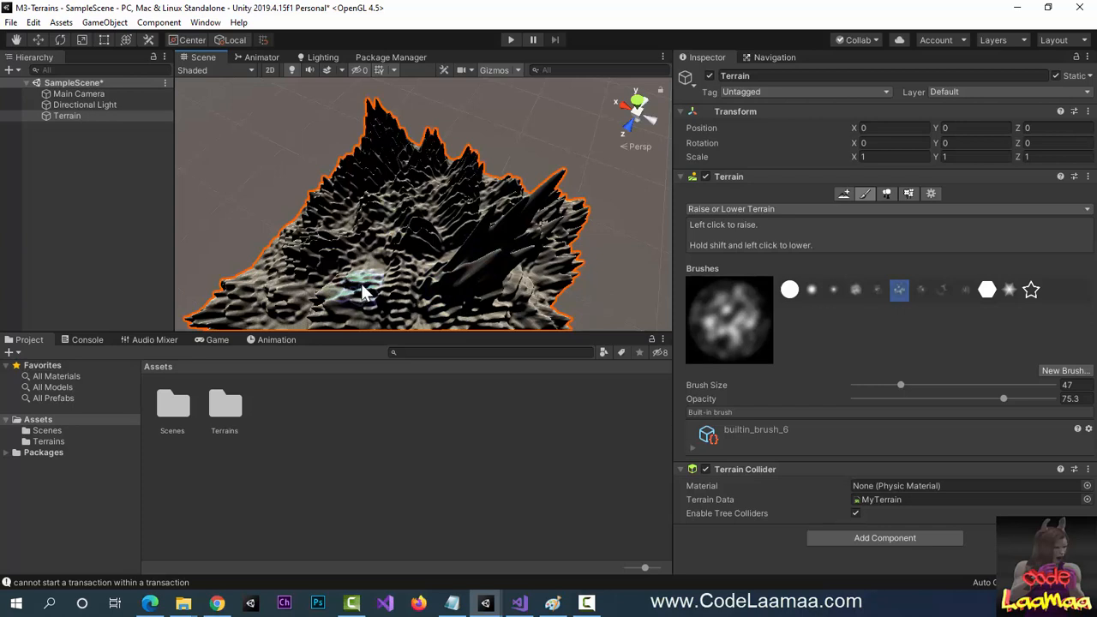
{"action": "middle_click_drag", "start_coordinate": [363, 292], "coordinate": [421, 206]}
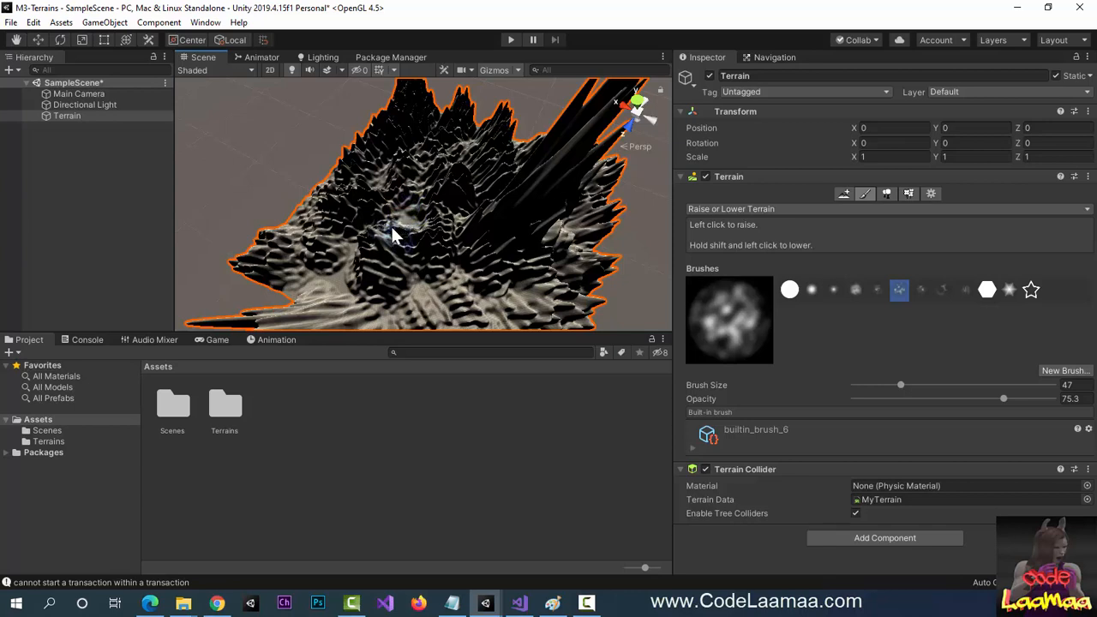
{"action": "middle_click_drag", "start_coordinate": [378, 276], "coordinate": [409, 148]}
{"action": "mouse_move", "coordinate": [368, 163]}
{"action": "left_mouse_down"}
{"action": "mouse_move", "coordinate": [348, 168]}
{"action": "mouse_move", "coordinate": [333, 139]}
{"action": "left_mouse_up"}
{"action": "middle_click_drag", "start_coordinate": [336, 143], "coordinate": [357, 211]}
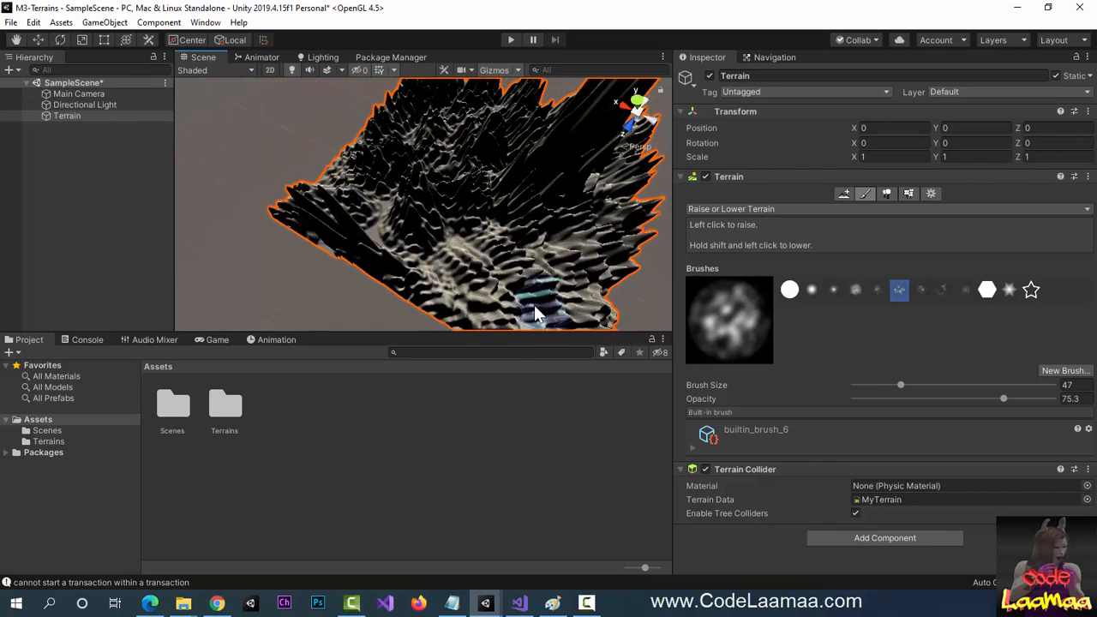
{"action": "mouse_move", "coordinate": [440, 285]}
{"action": "middle_mouse_down"}
{"action": "mouse_move", "coordinate": [448, 277]}
{"action": "mouse_move", "coordinate": [447, 292]}
{"action": "middle_mouse_up"}
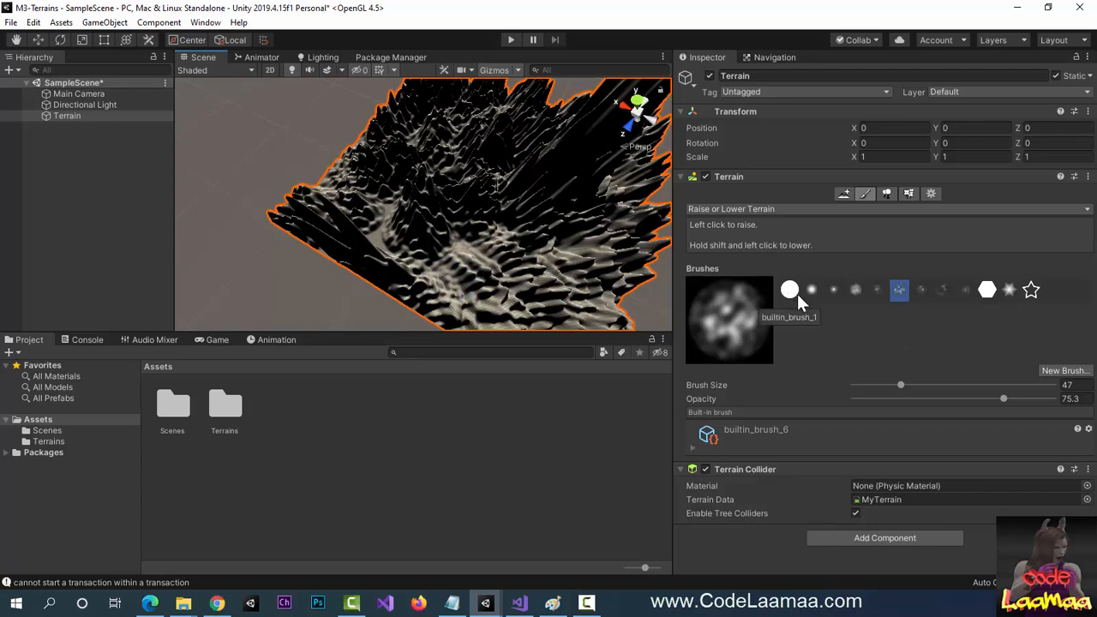
Switch to the builtin_brush_4 brush and set its brush size to 21.
{"action": "left_click", "coordinate": [855, 291]}
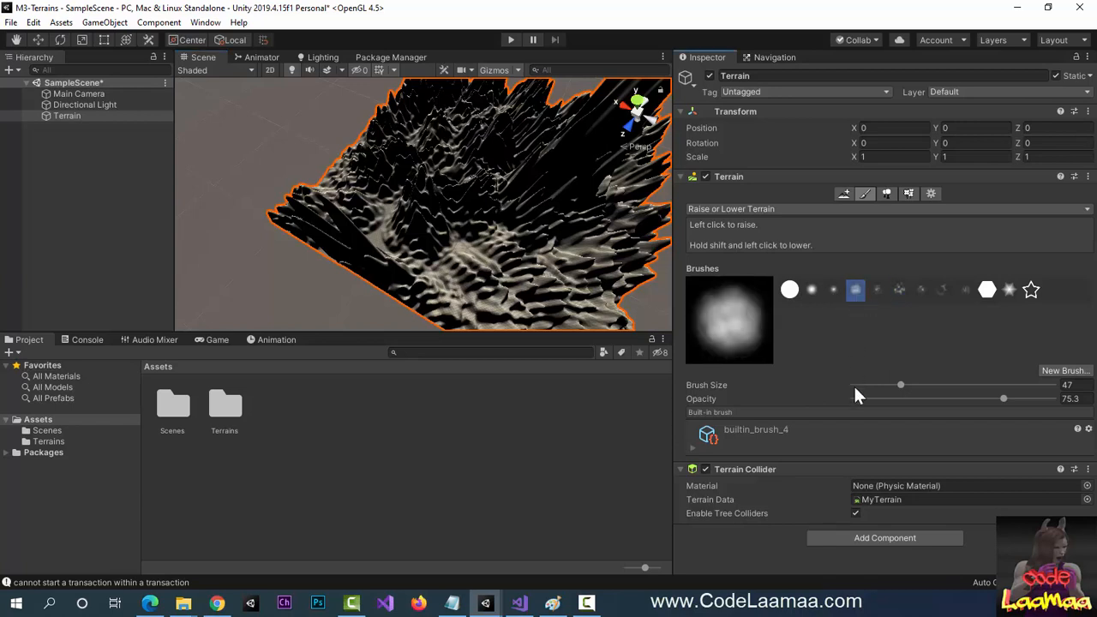
{"action": "left_click", "coordinate": [901, 386]}
{"action": "left_click_drag", "start_coordinate": [901, 386], "coordinate": [876, 386]}
{"action": "left_click_drag", "start_coordinate": [878, 391], "coordinate": [887, 393]}
Lower the ground to carve a flat, winding, looping path through the mountains near one terrain corner.
{"action": "left_click", "coordinate": [452, 292]}
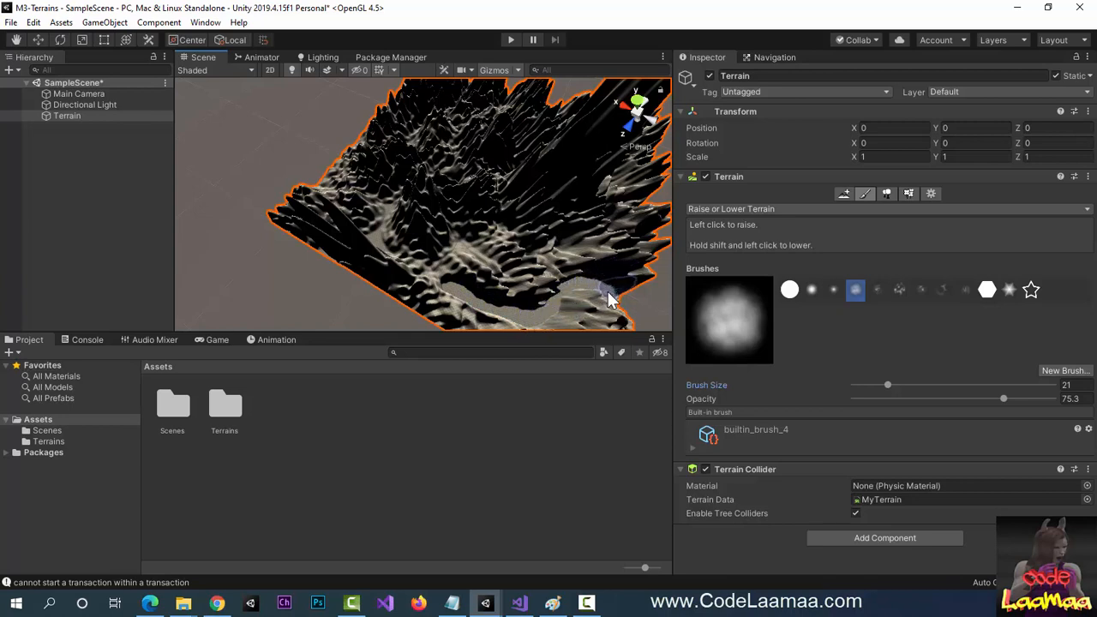
{"action": "left_click_drag", "start_coordinate": [559, 287], "coordinate": [511, 278], "text": "alt"}
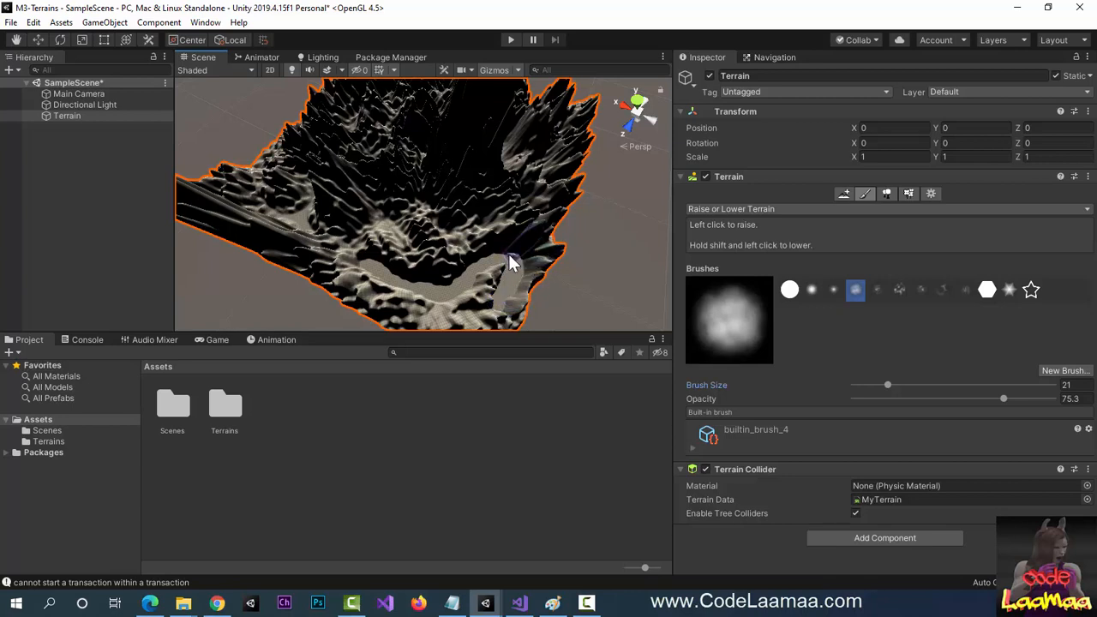
{"action": "middle_click_drag", "start_coordinate": [421, 289], "coordinate": [501, 262]}
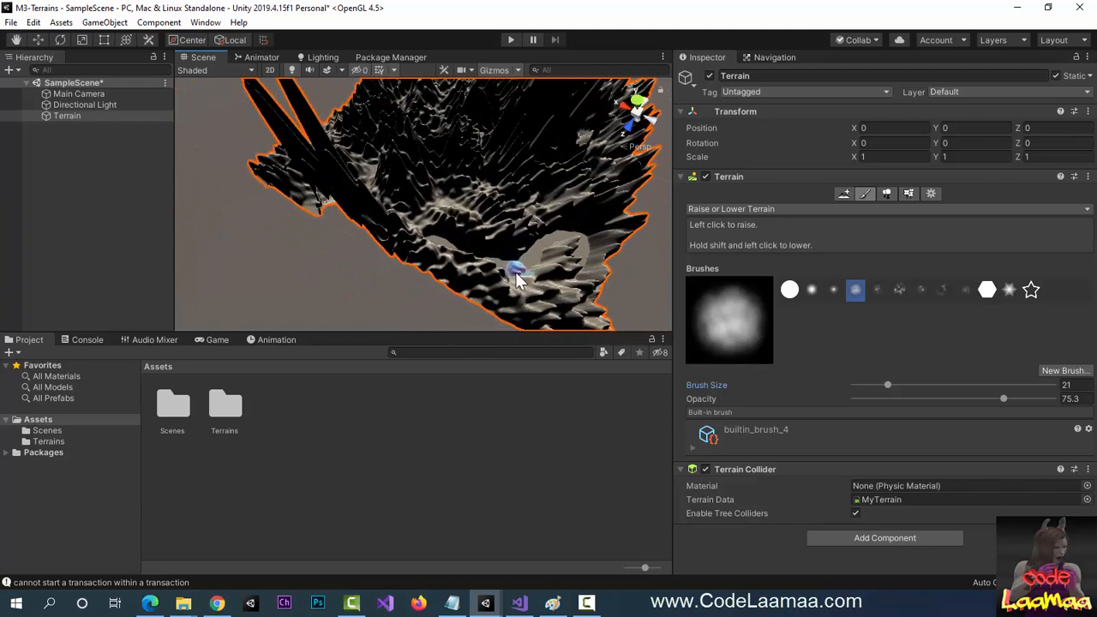
{"action": "left_click_drag", "start_coordinate": [517, 276], "coordinate": [535, 306]}
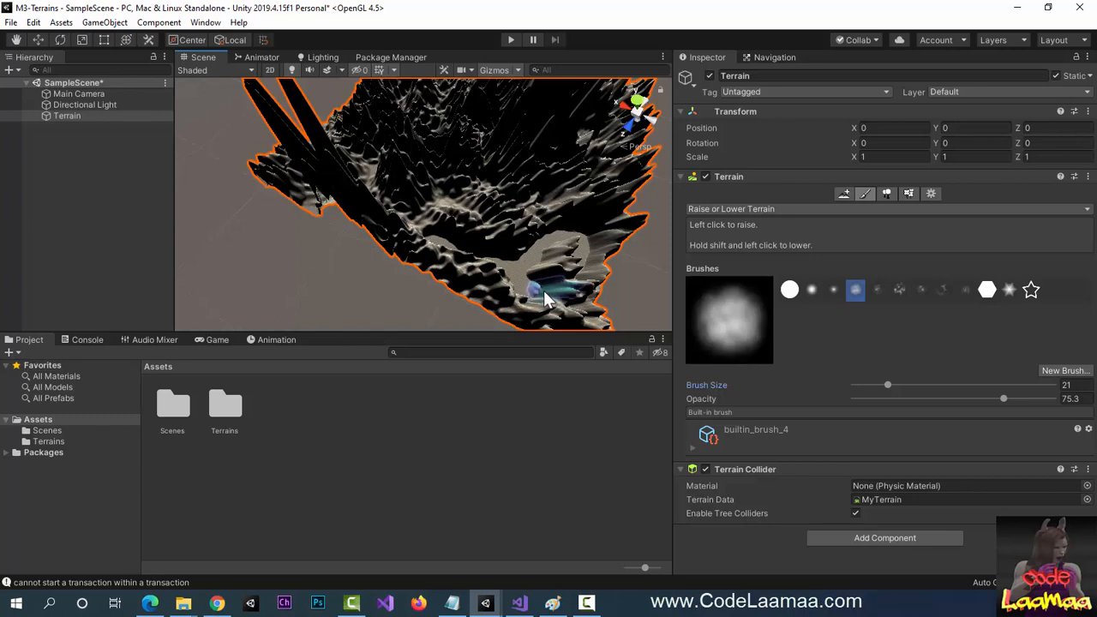
{"action": "middle_click_drag", "start_coordinate": [535, 308], "coordinate": [449, 283]}
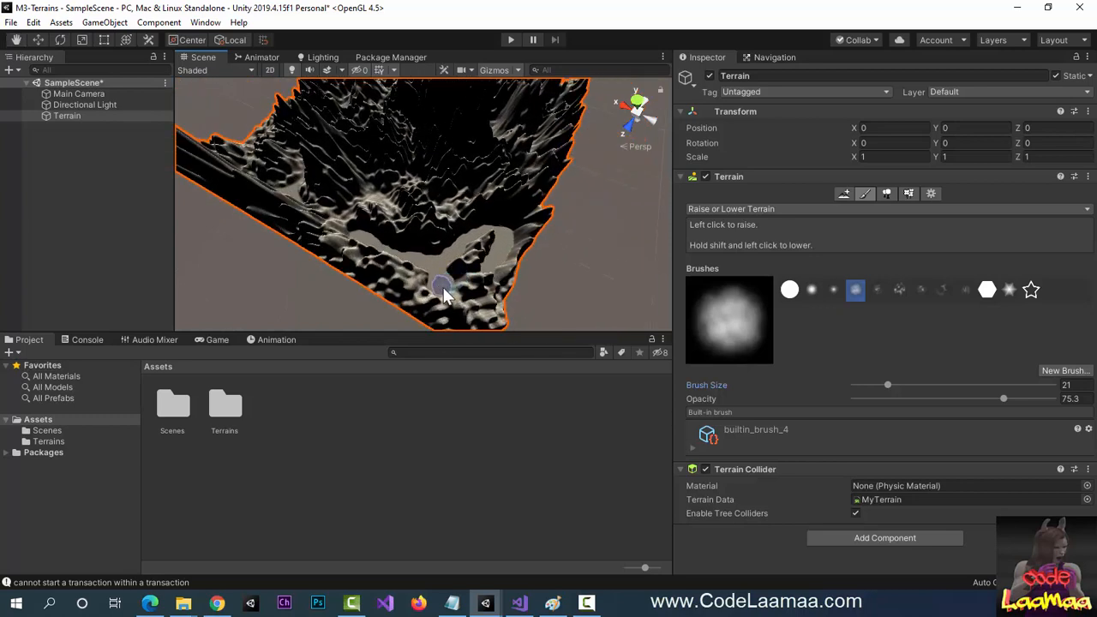
{"action": "left_click_drag", "start_coordinate": [455, 294], "coordinate": [484, 285], "text": "shift"}
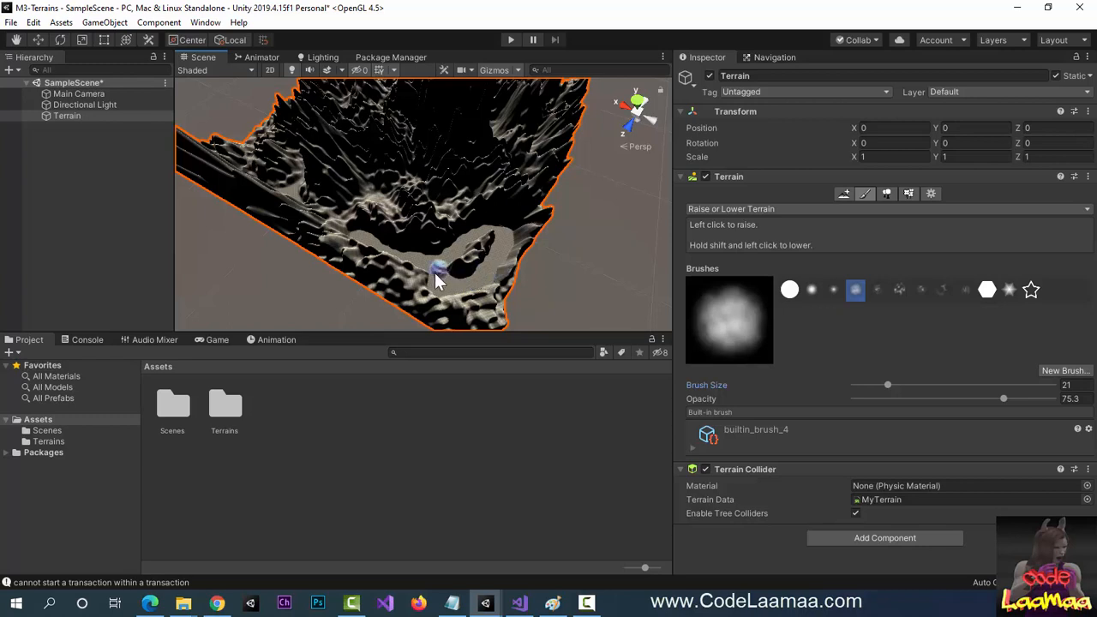
Extend the carved path past the tall central peaks with side branches toward the terrain's edge.
{"action": "middle_click_drag", "start_coordinate": [433, 274], "coordinate": [449, 284]}
{"action": "mouse_move", "coordinate": [449, 284]}
{"action": "left_mouse_down", "text": "alt"}
{"action": "mouse_move", "coordinate": [501, 320]}
{"action": "mouse_move", "coordinate": [466, 232]}
{"action": "mouse_move", "coordinate": [422, 201]}
{"action": "mouse_move", "coordinate": [452, 219]}
{"action": "mouse_move", "coordinate": [443, 259]}
{"action": "left_mouse_up", "text": "alt"}
{"action": "middle_click_drag", "start_coordinate": [511, 254], "coordinate": [392, 306]}
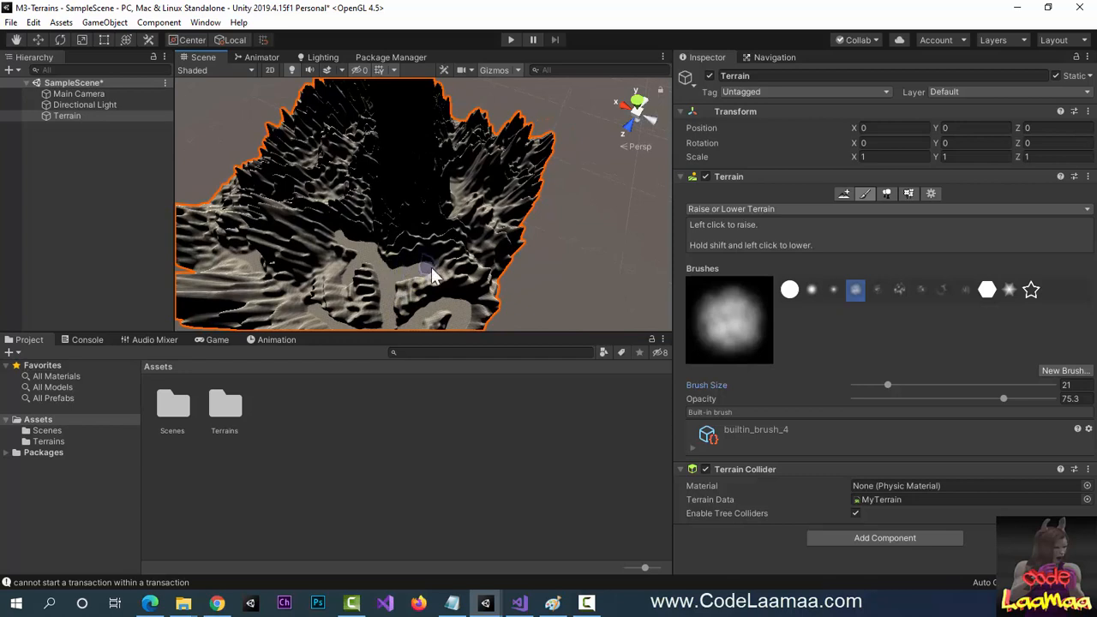
{"action": "mouse_move", "coordinate": [431, 267]}
{"action": "left_mouse_down"}
{"action": "mouse_move", "coordinate": [473, 242]}
{"action": "mouse_move", "coordinate": [482, 178]}
{"action": "left_mouse_up"}
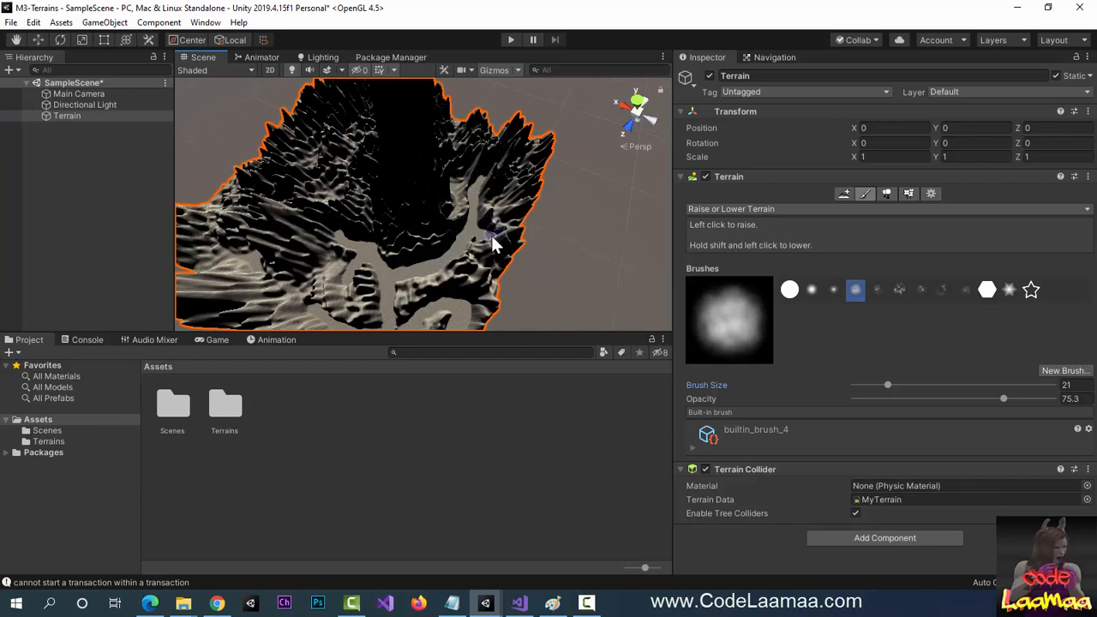
{"action": "mouse_move", "coordinate": [496, 236]}
{"action": "middle_mouse_down"}
{"action": "mouse_move", "coordinate": [463, 225]}
{"action": "mouse_move", "coordinate": [458, 308]}
{"action": "middle_mouse_up"}
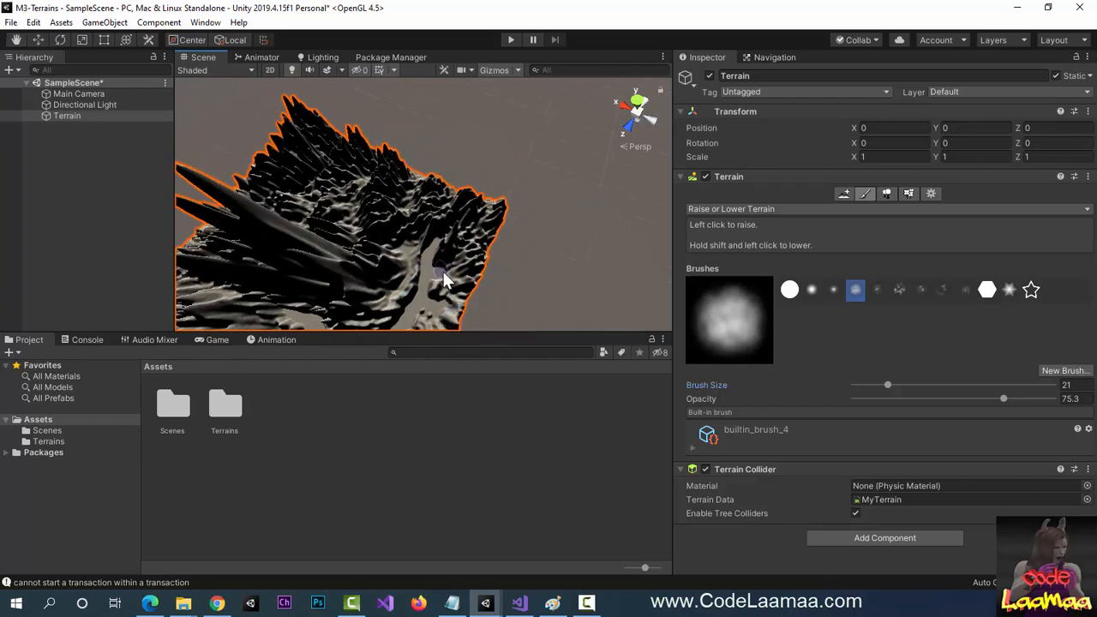
{"action": "mouse_move", "coordinate": [443, 271]}
{"action": "middle_mouse_down"}
{"action": "mouse_move", "coordinate": [429, 296]}
{"action": "mouse_move", "coordinate": [422, 287]}
{"action": "middle_mouse_up"}
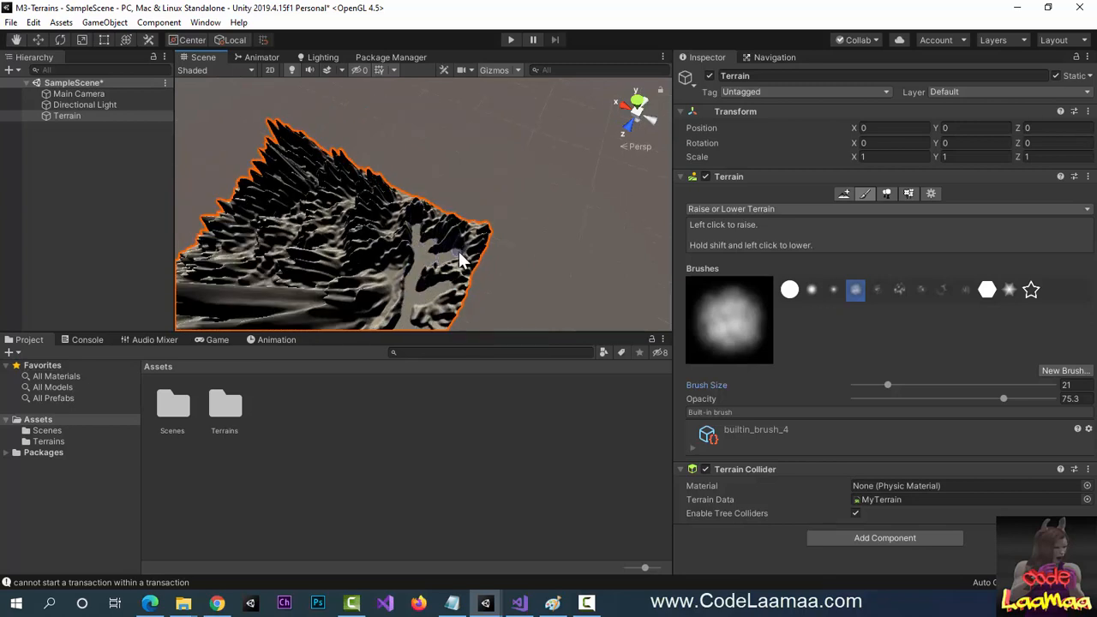
Carve a curving path across the far side of the terrain and branch it toward the far corner.
{"action": "mouse_move", "coordinate": [398, 266]}
{"action": "left_mouse_down"}
{"action": "mouse_move", "coordinate": [335, 242]}
{"action": "mouse_move", "coordinate": [366, 196]}
{"action": "mouse_move", "coordinate": [380, 237]}
{"action": "left_mouse_up"}
{"action": "middle_click_drag", "start_coordinate": [380, 238], "coordinate": [394, 296]}
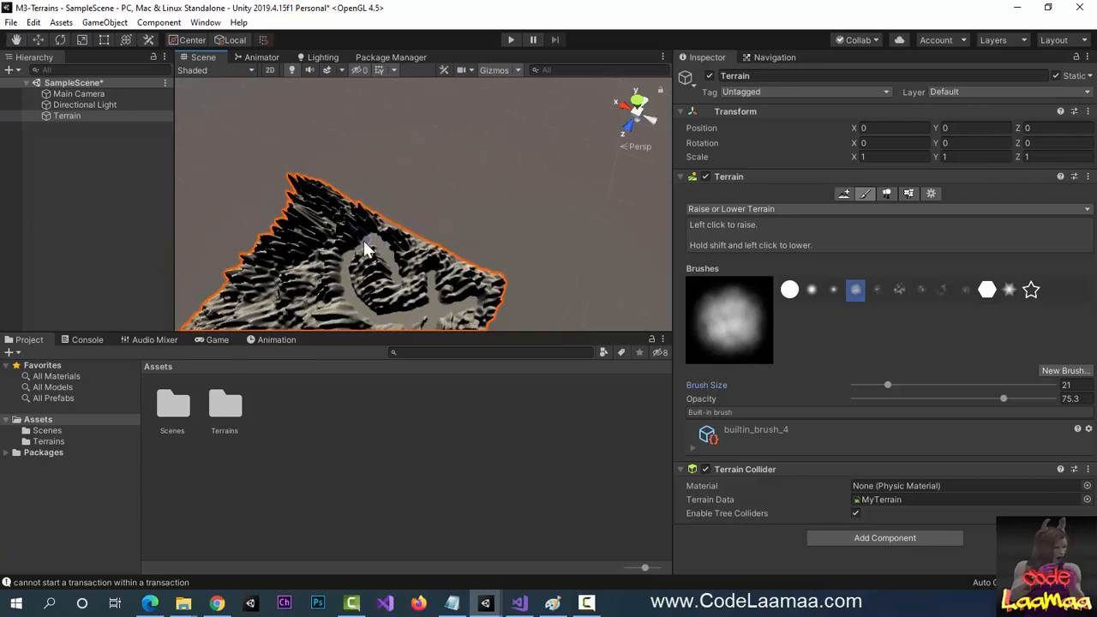
{"action": "left_click_drag", "start_coordinate": [364, 240], "coordinate": [394, 273]}
{"action": "middle_click_drag", "start_coordinate": [398, 285], "coordinate": [423, 226]}
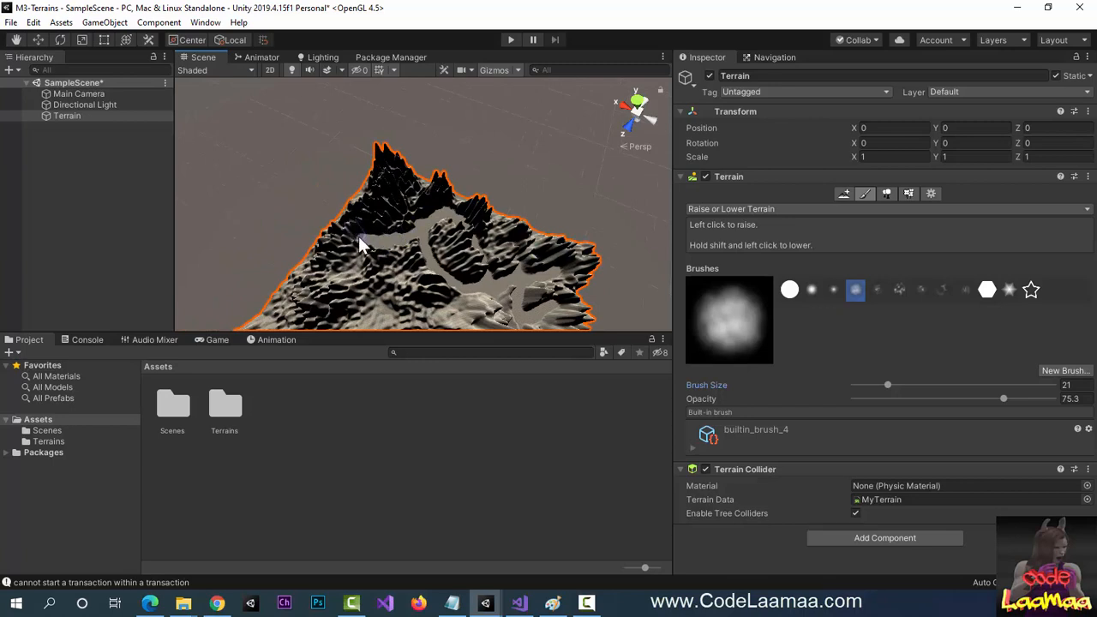
{"action": "middle_click_drag", "start_coordinate": [383, 225], "coordinate": [428, 240]}
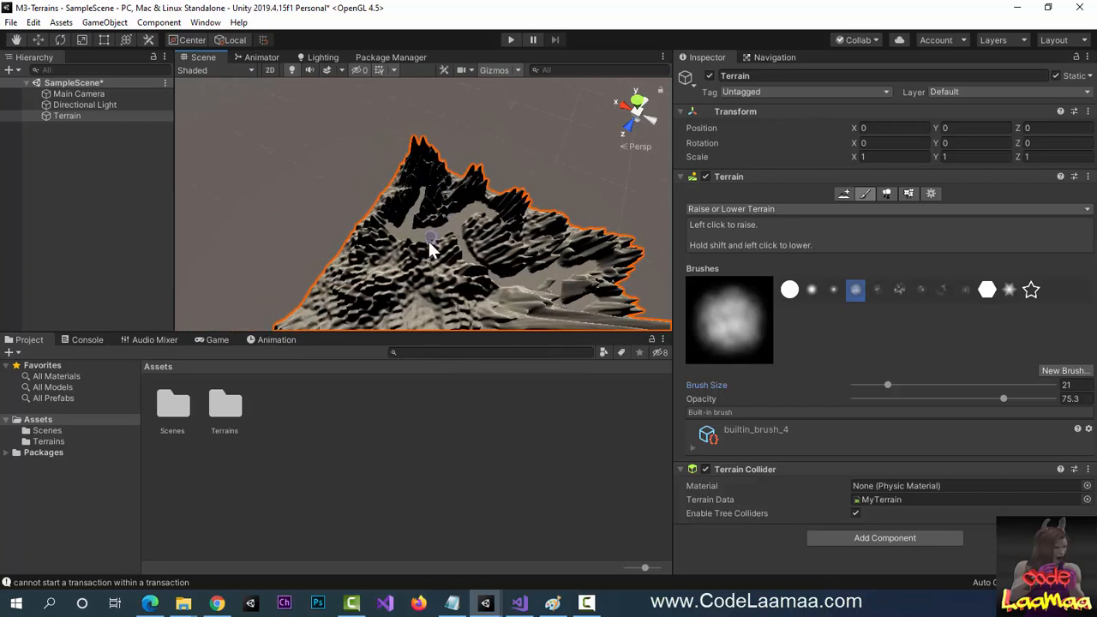
Carve connecting paths down the other side of the terrain to join the first winding path.
{"action": "middle_click_drag", "start_coordinate": [419, 308], "coordinate": [470, 261]}
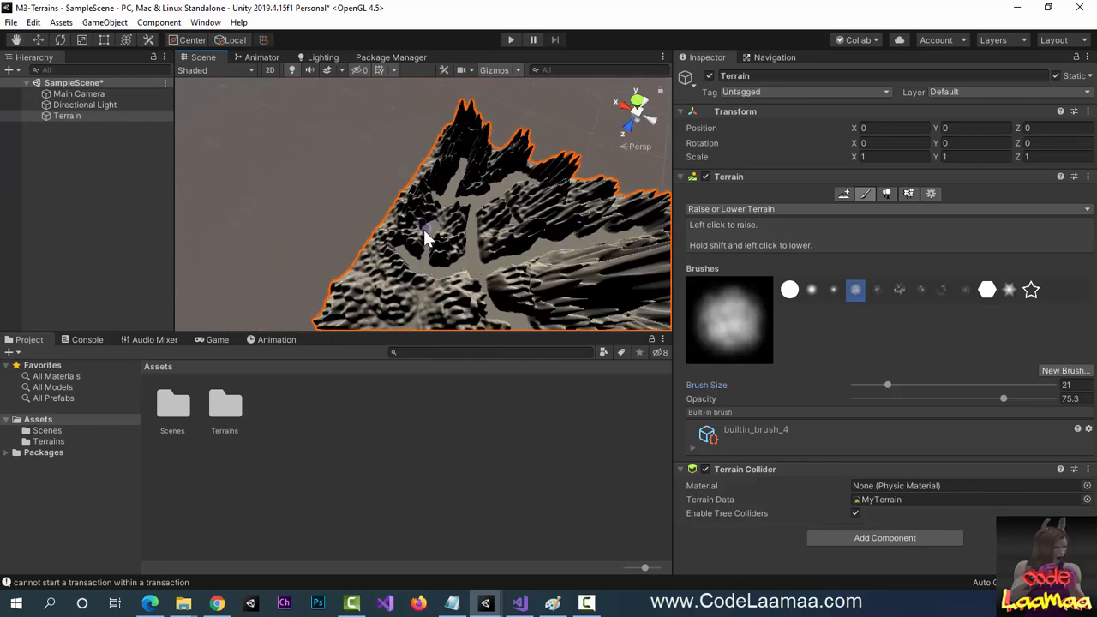
{"action": "scroll", "coordinate": [433, 223], "scroll_direction": "up", "scroll_amount": 3}
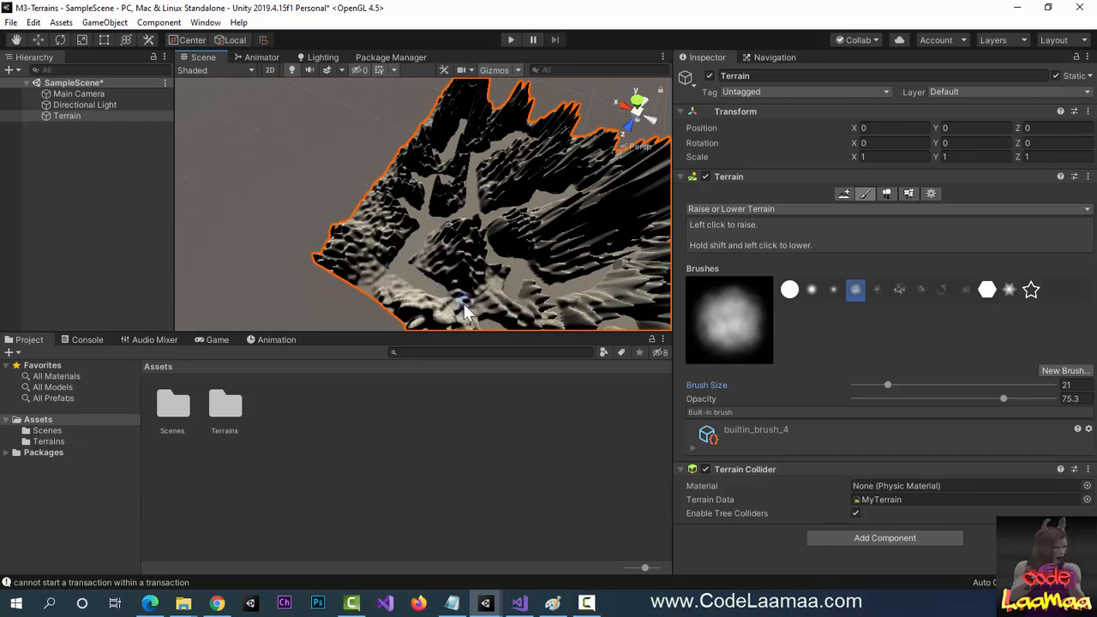
{"action": "middle_click_drag", "start_coordinate": [464, 303], "coordinate": [433, 293]}
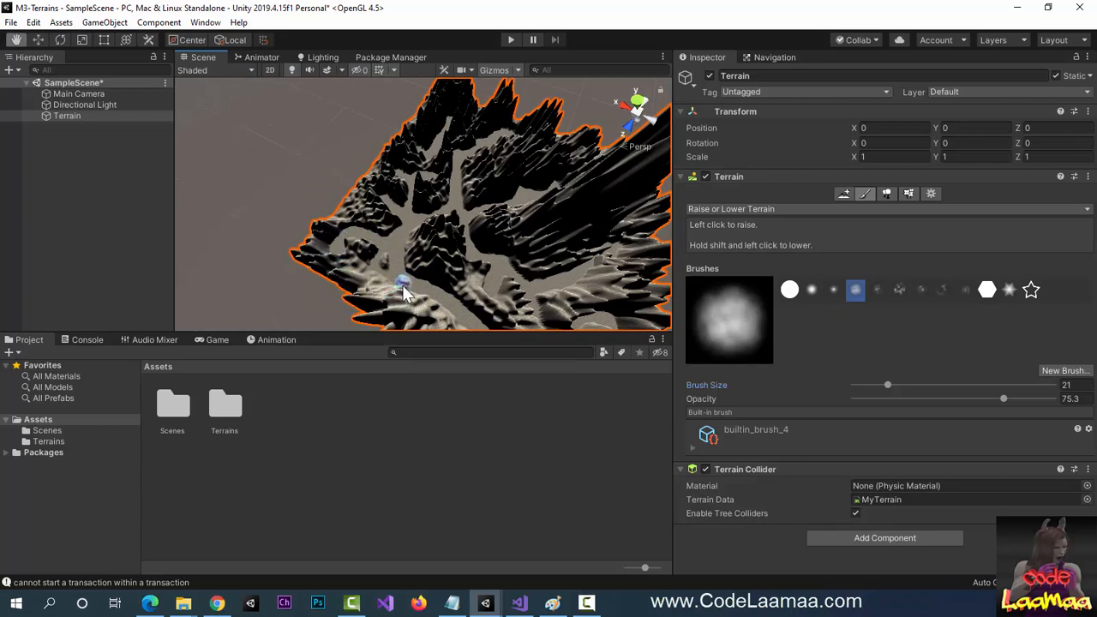
{"action": "middle_click_drag", "start_coordinate": [399, 294], "coordinate": [392, 251]}
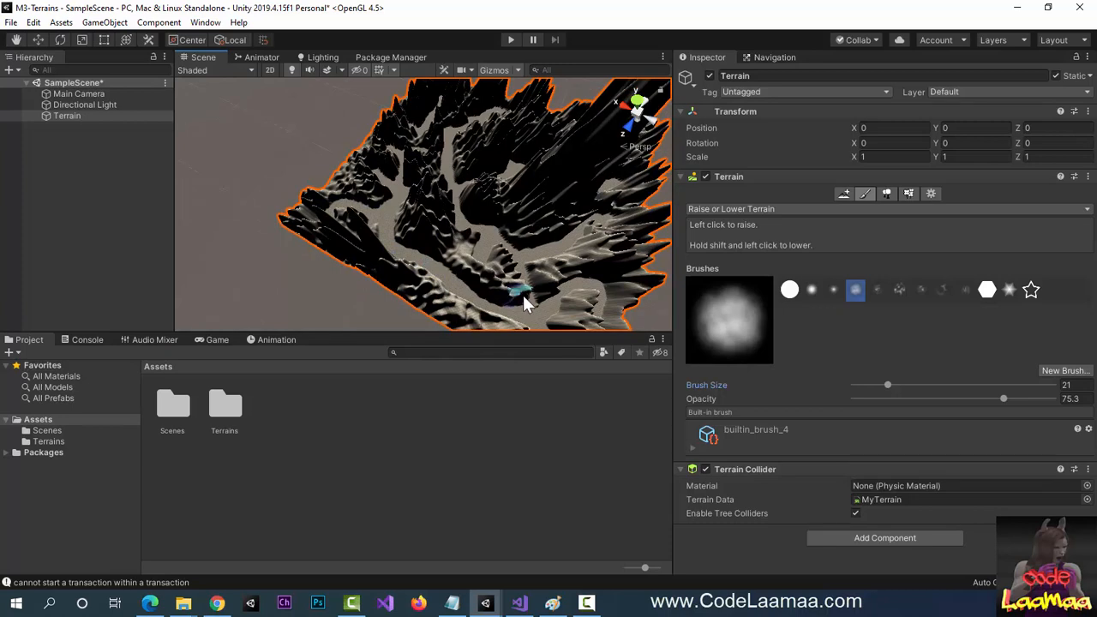
Save the scene containing the sculpted mountain terrain with its carved paths.
{"action": "mouse_move", "coordinate": [521, 299]}
{"action": "middle_mouse_down"}
{"action": "mouse_move", "coordinate": [507, 274]}
{"action": "mouse_move", "coordinate": [453, 252]}
{"action": "mouse_move", "coordinate": [419, 269]}
{"action": "middle_mouse_up"}
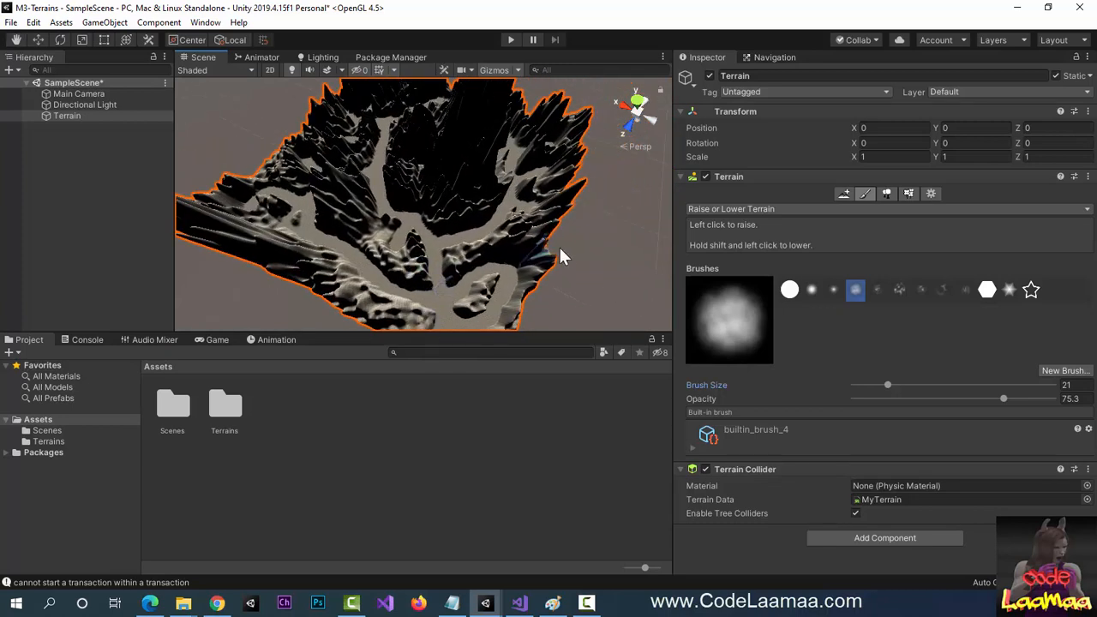
{"action": "middle_click_drag", "start_coordinate": [534, 244], "coordinate": [518, 279]}
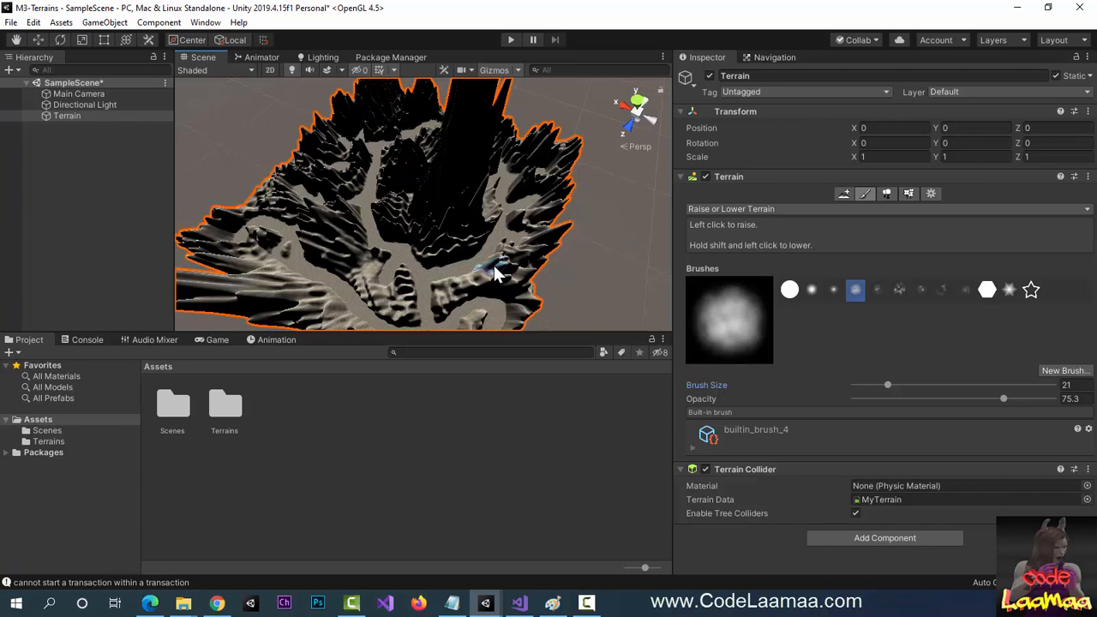
{"action": "key", "text": "ctrl+s"}
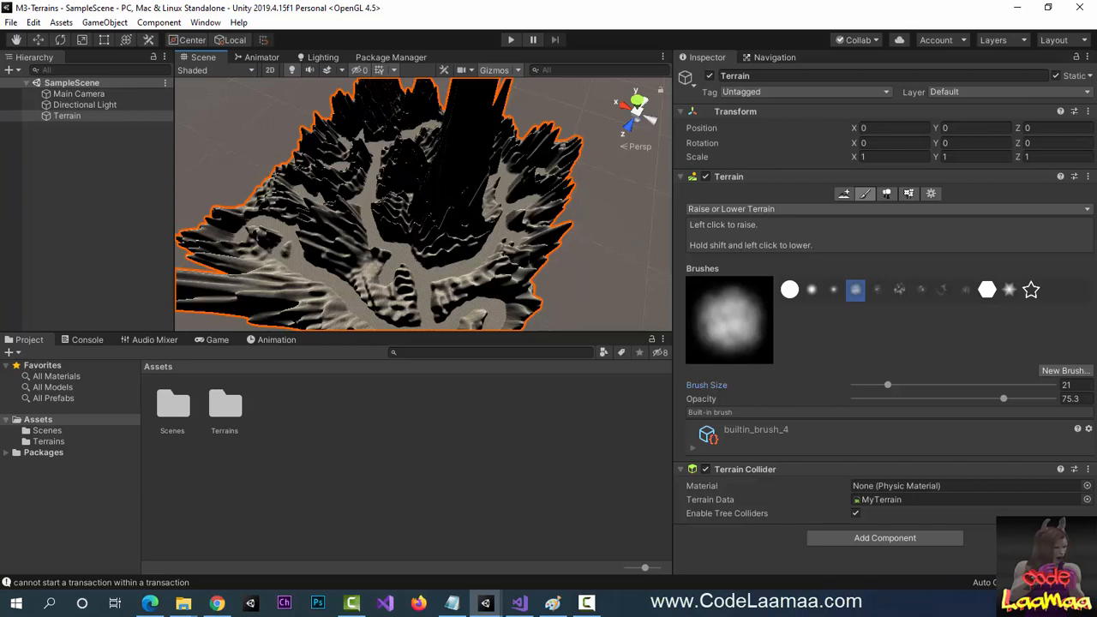
{"action": "left_click", "coordinate": [587, 603]}
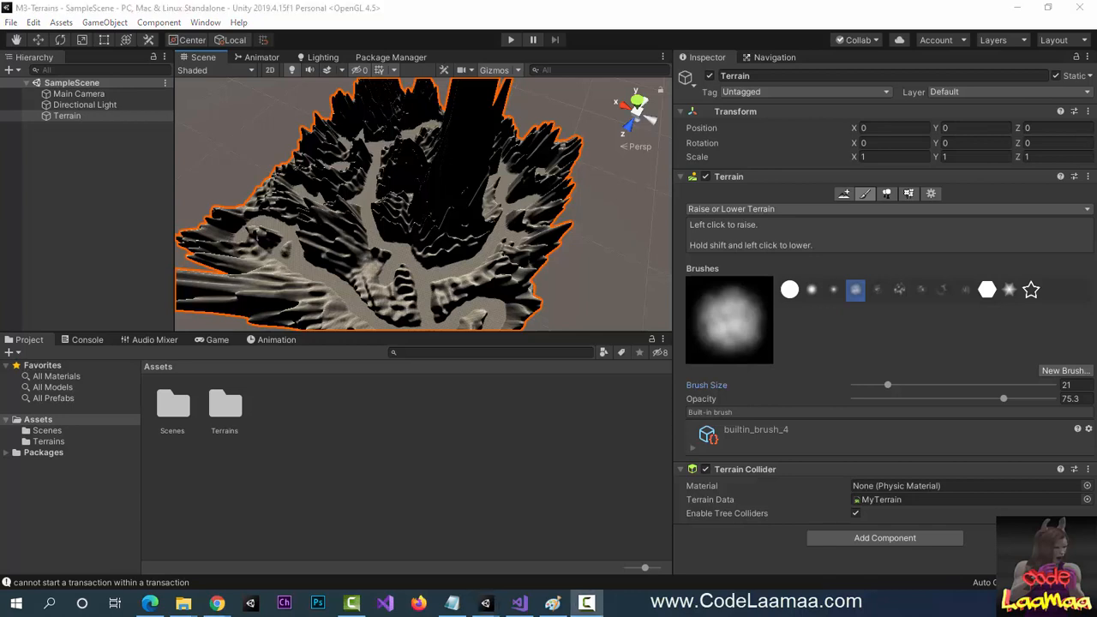
Switch to the Unity Asset Store in Chrome, search for "terrain tools" and open the free Terrain Tools Sample Asset Pack.
{"action": "left_click", "coordinate": [216, 602]}
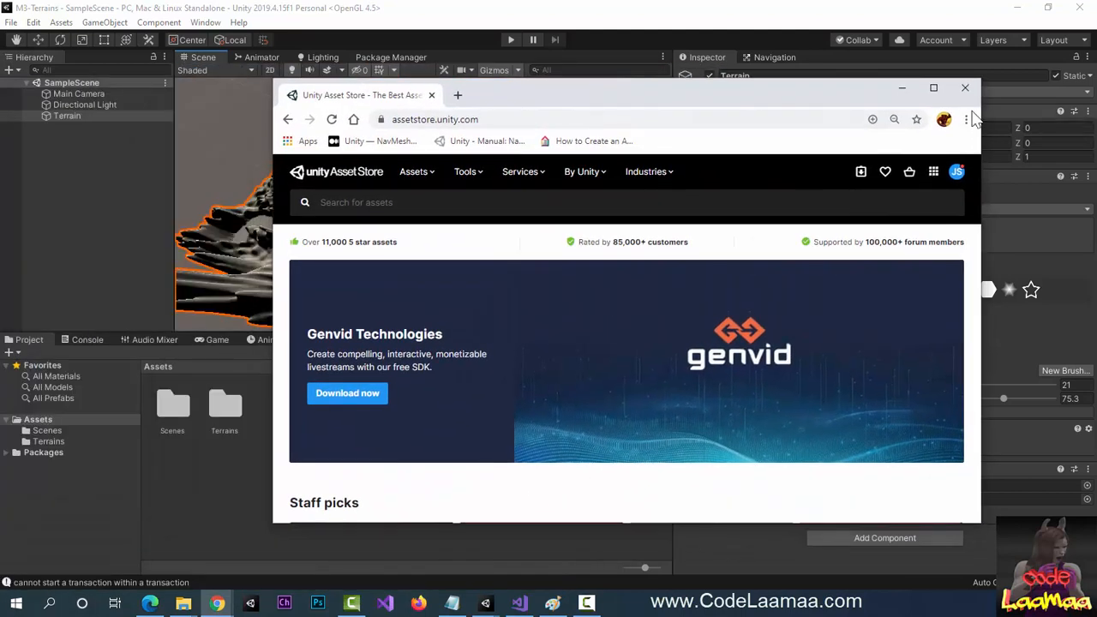
{"action": "left_click", "coordinate": [932, 87]}
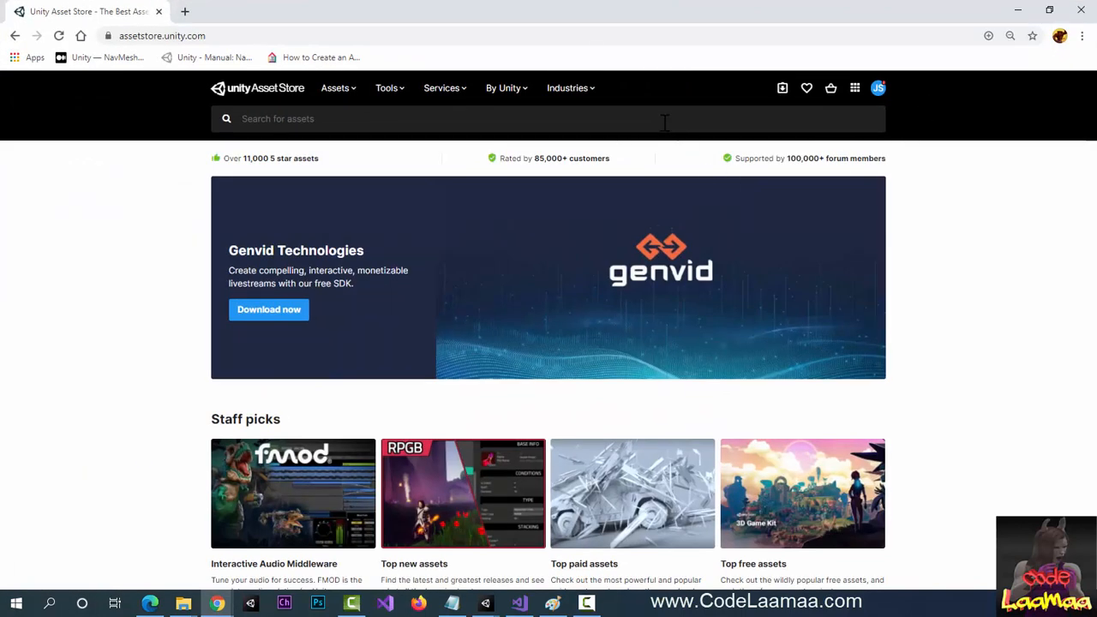
{"action": "left_click", "coordinate": [663, 119]}
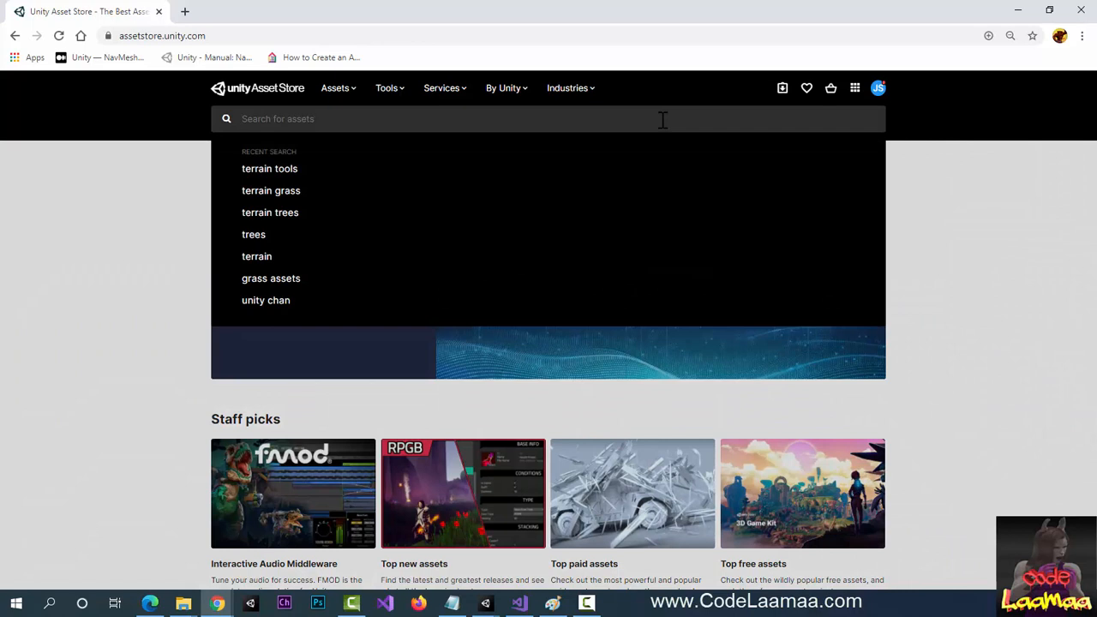
{"action": "left_click", "coordinate": [285, 170]}
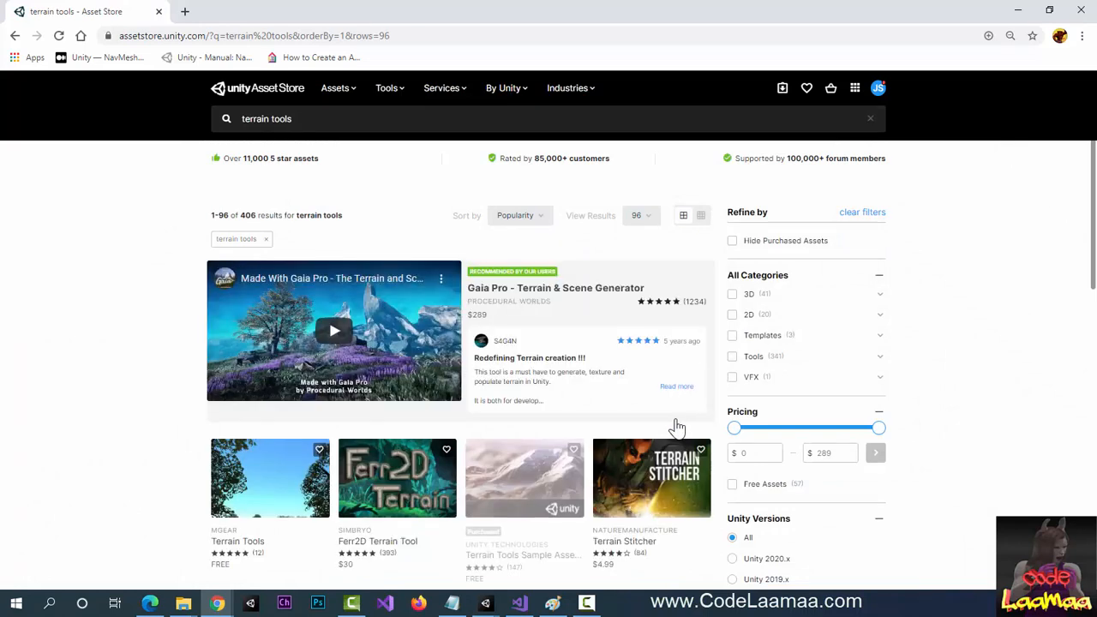
{"action": "scroll", "coordinate": [676, 426], "scroll_direction": "down", "scroll_amount": 3}
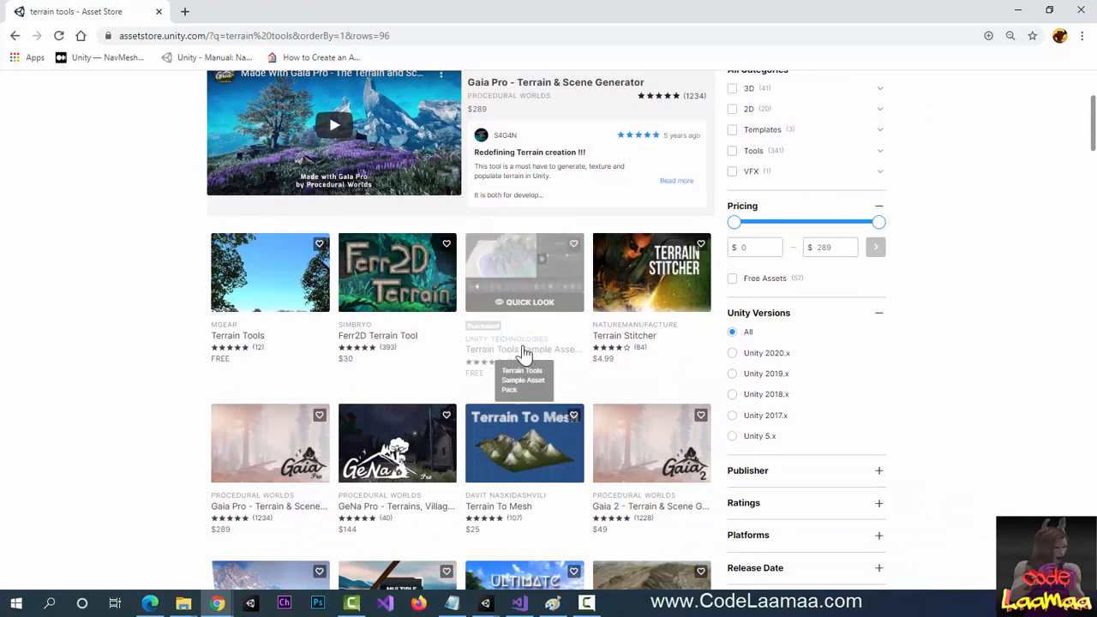
{"action": "left_click", "coordinate": [524, 351]}
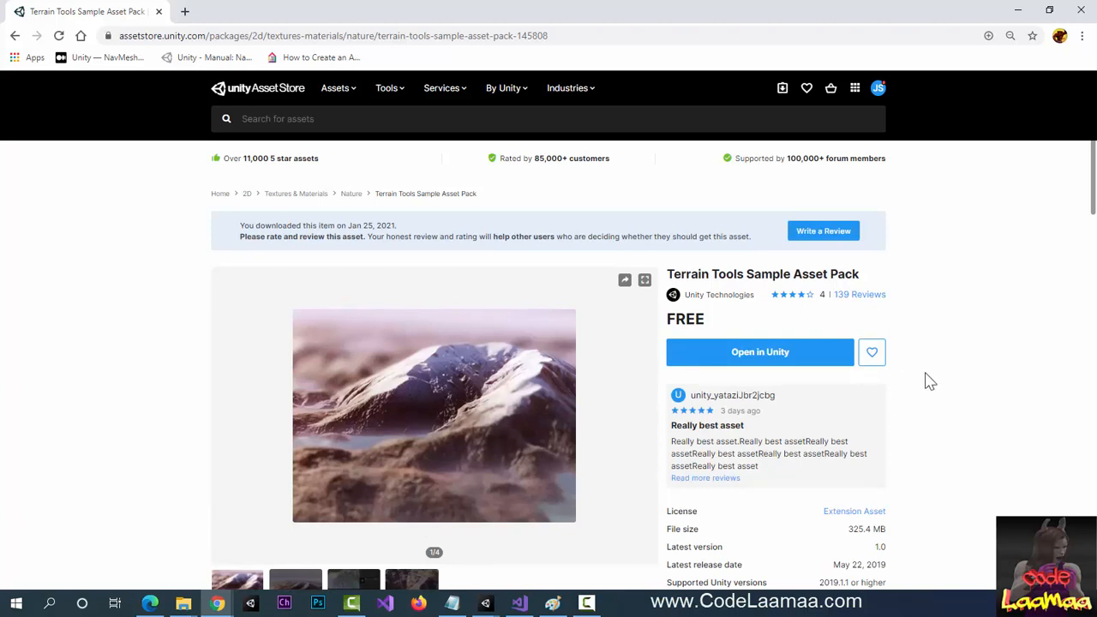
Open the Terrain Tools Sample Asset Pack in the Unity Editor and import all its files into the project.
{"action": "left_click", "coordinate": [753, 357]}
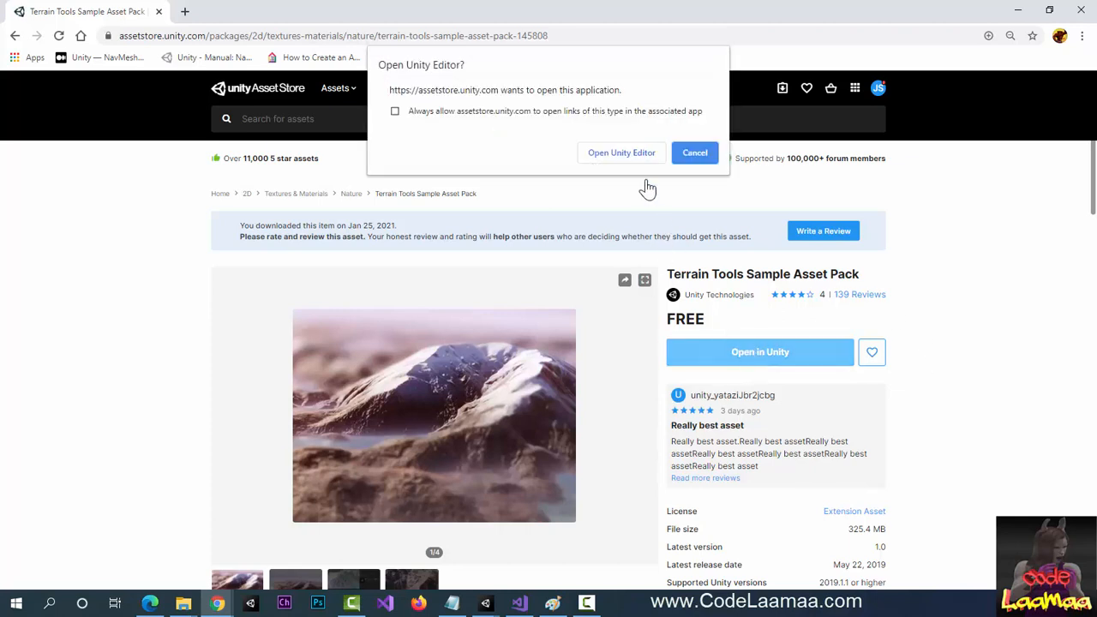
{"action": "left_click", "coordinate": [623, 154]}
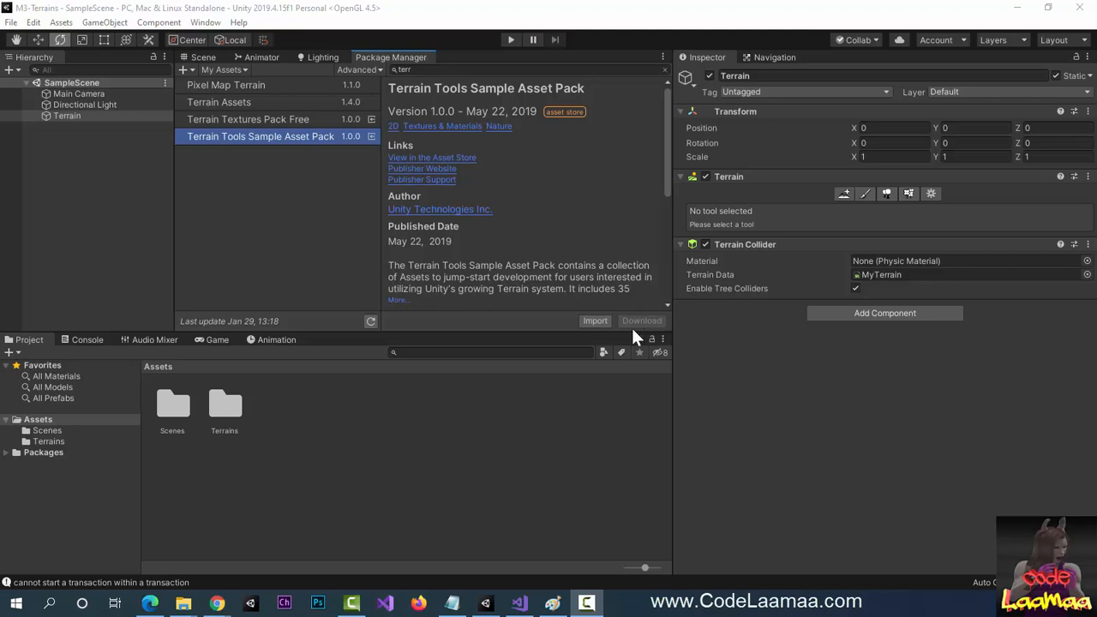
{"action": "left_click", "coordinate": [588, 324]}
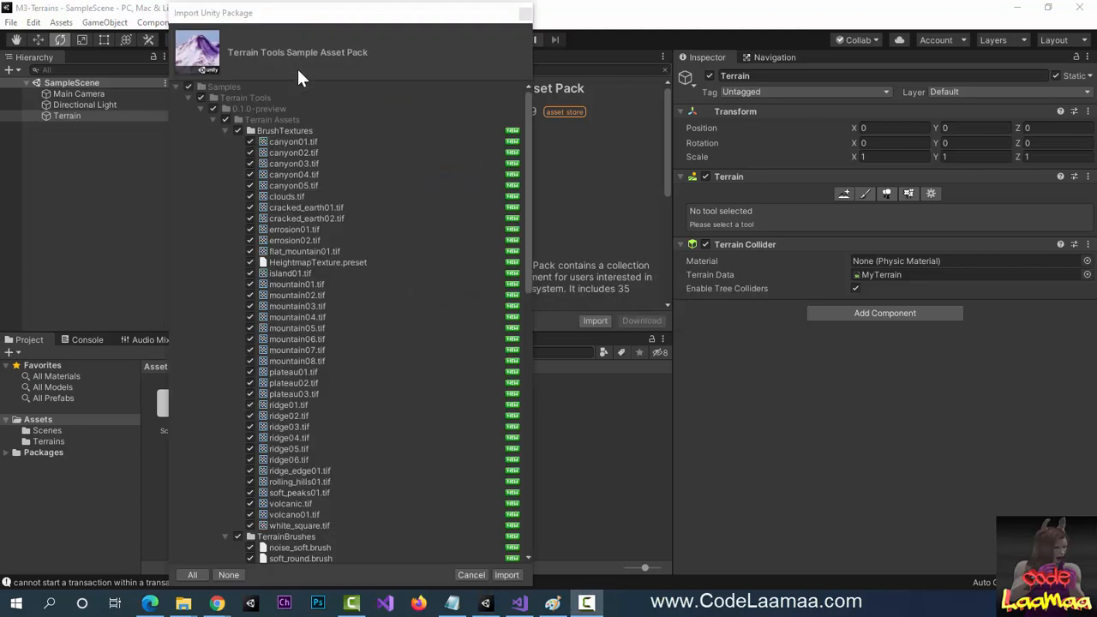
{"action": "left_click", "coordinate": [506, 574]}
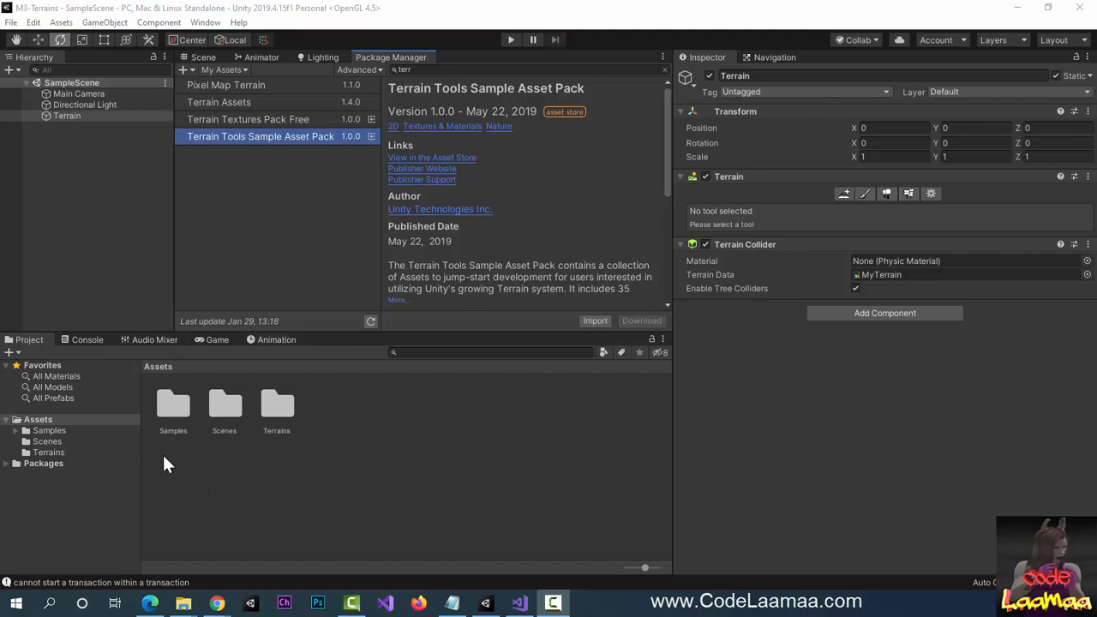
Open the project folder Samples/Terrain Tools/0.1.0-preview/Terrain Assets.
{"action": "double_click", "coordinate": [172, 410]}
{"action": "double_click", "coordinate": [174, 407]}
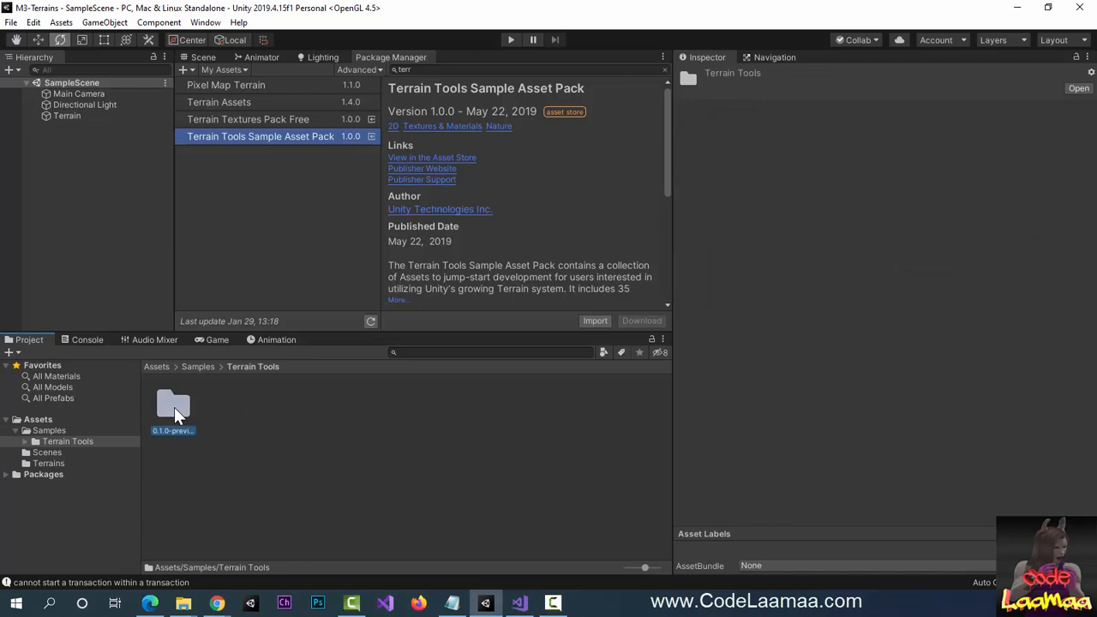
{"action": "double_click", "coordinate": [174, 407]}
{"action": "double_click", "coordinate": [174, 407]}
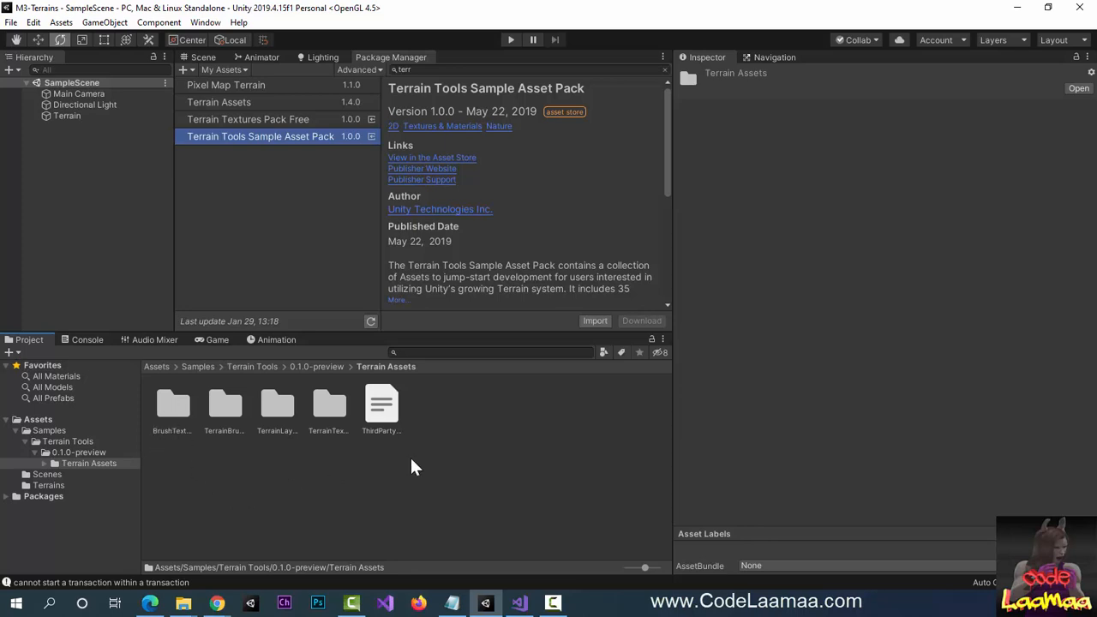
Return to the scene view and set the Terrain object's painting tool to Paint Texture.
{"action": "left_click", "coordinate": [198, 56]}
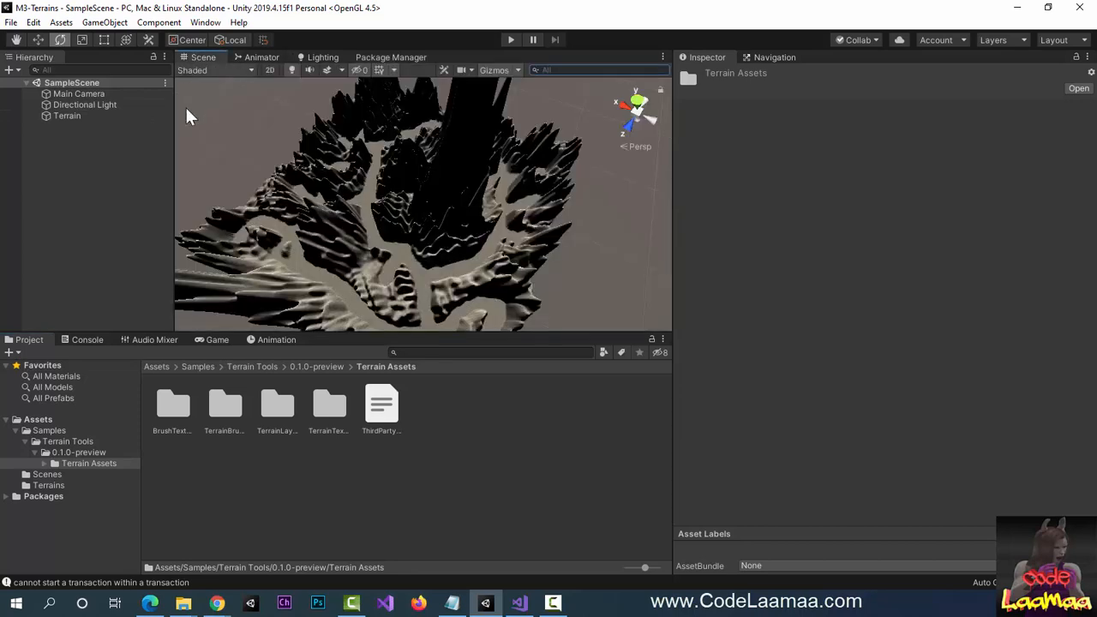
{"action": "left_click", "coordinate": [74, 119]}
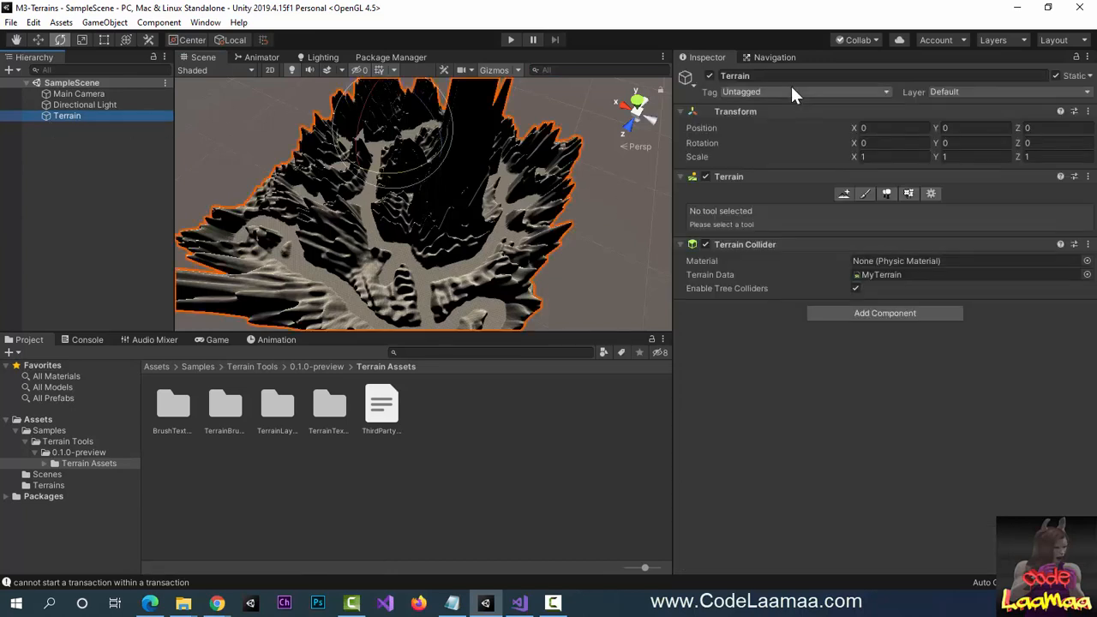
{"action": "left_click", "coordinate": [868, 193]}
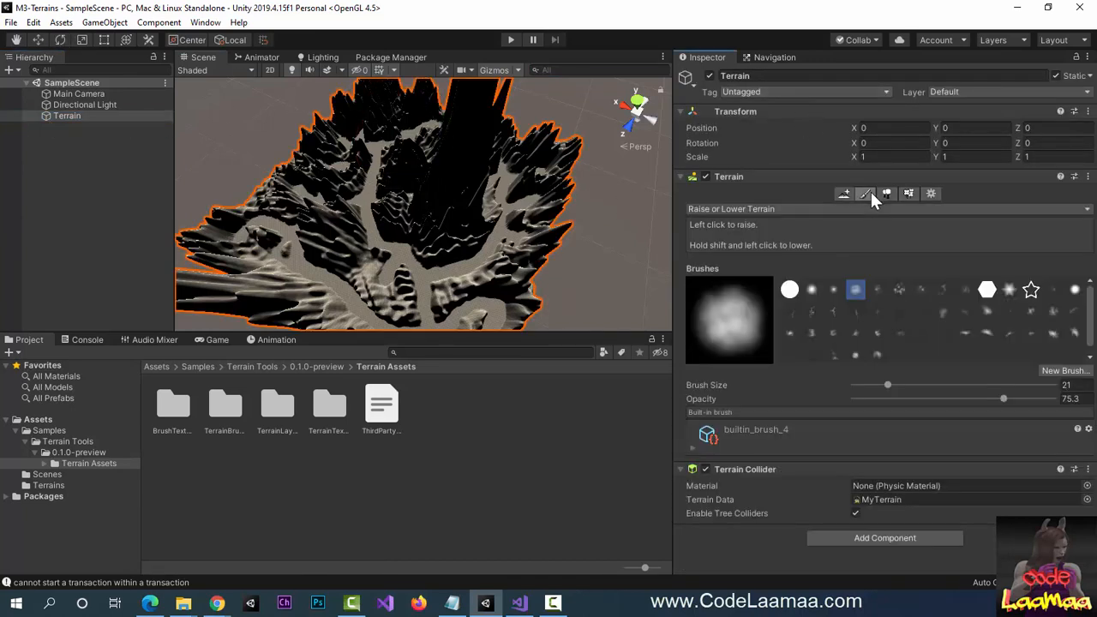
{"action": "left_click", "coordinate": [702, 210]}
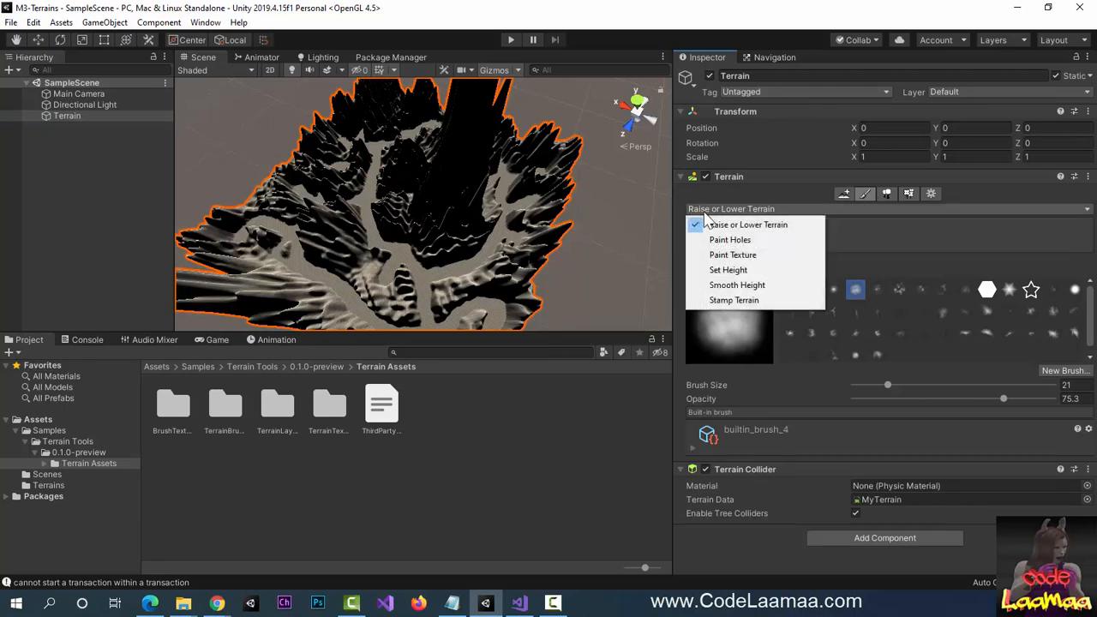
{"action": "left_click", "coordinate": [727, 255]}
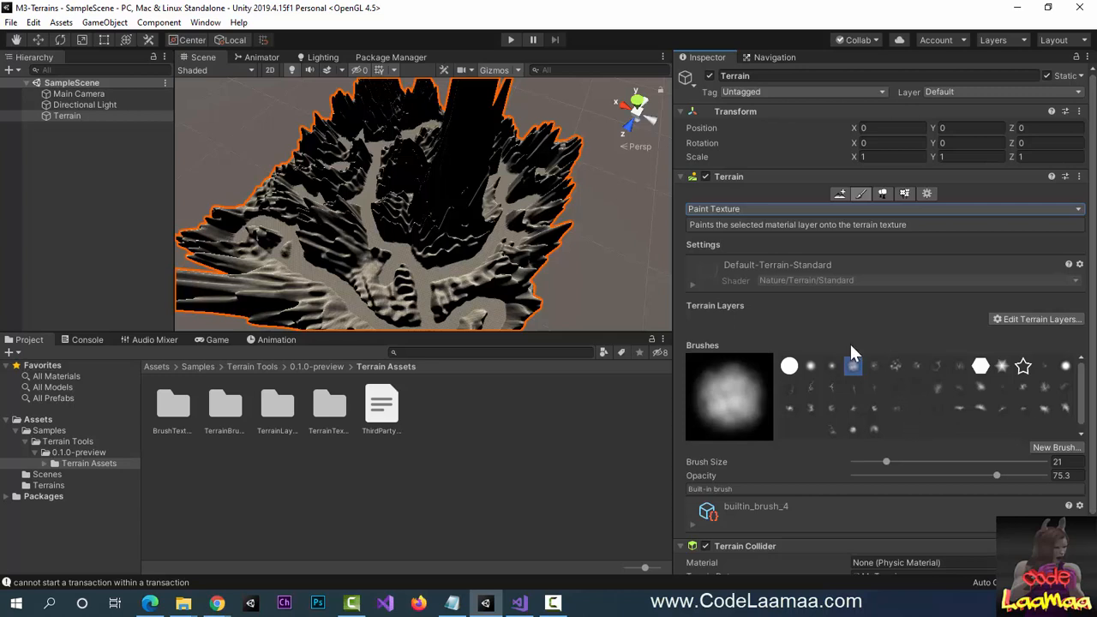
Create a new terrain layer from the brown moss texture as the terrain's base layer.
{"action": "left_click", "coordinate": [1049, 319]}
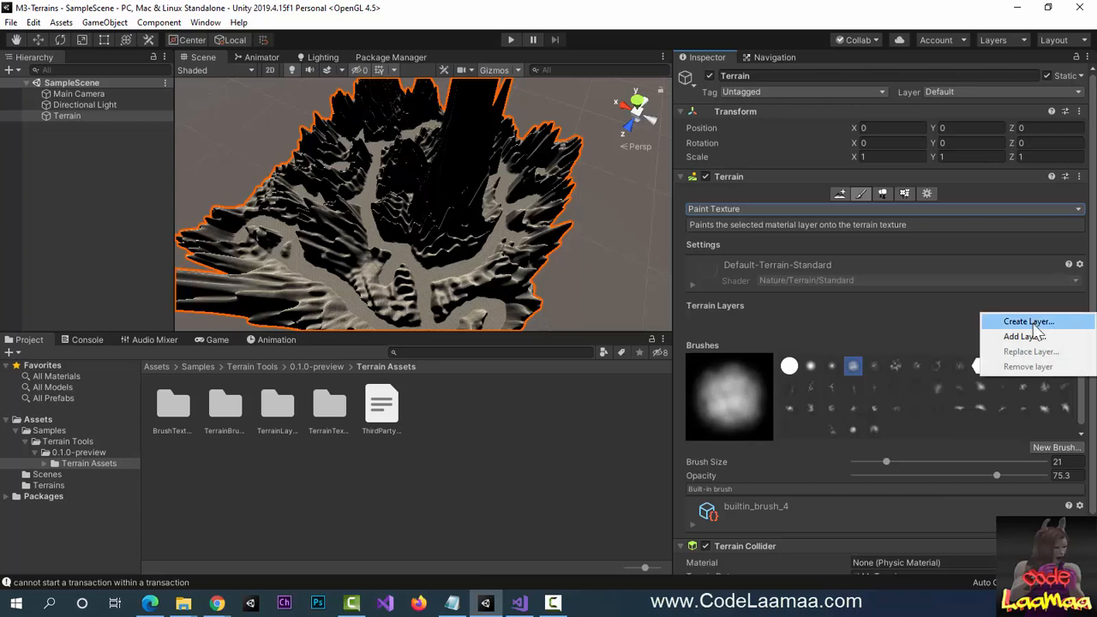
{"action": "key", "text": "Escape"}
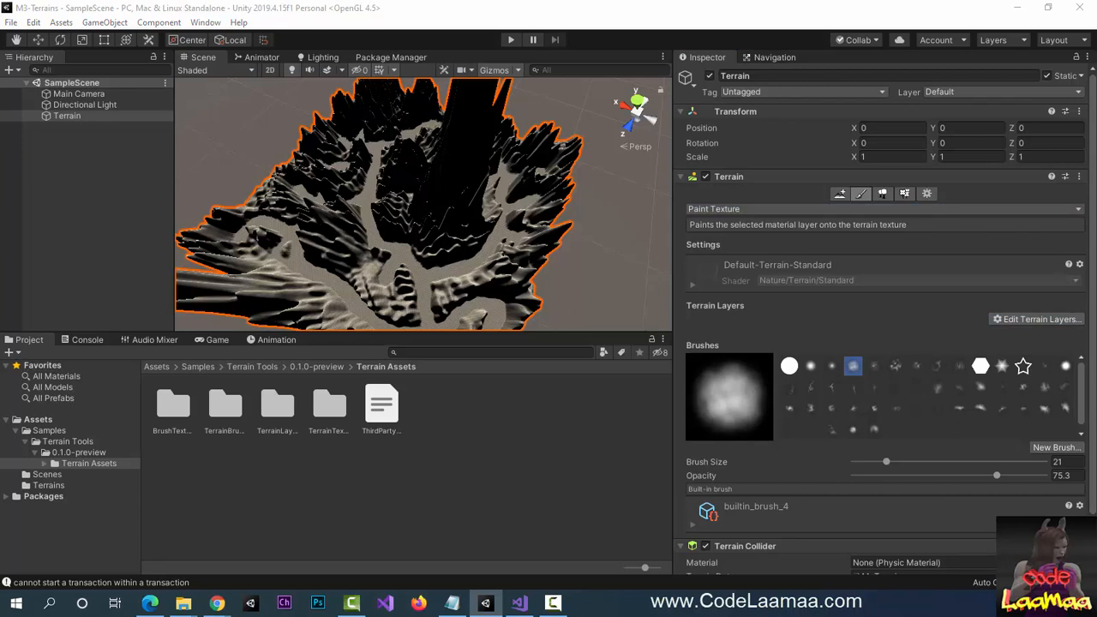
{"action": "left_click_drag", "start_coordinate": [225, 85], "coordinate": [279, 152]}
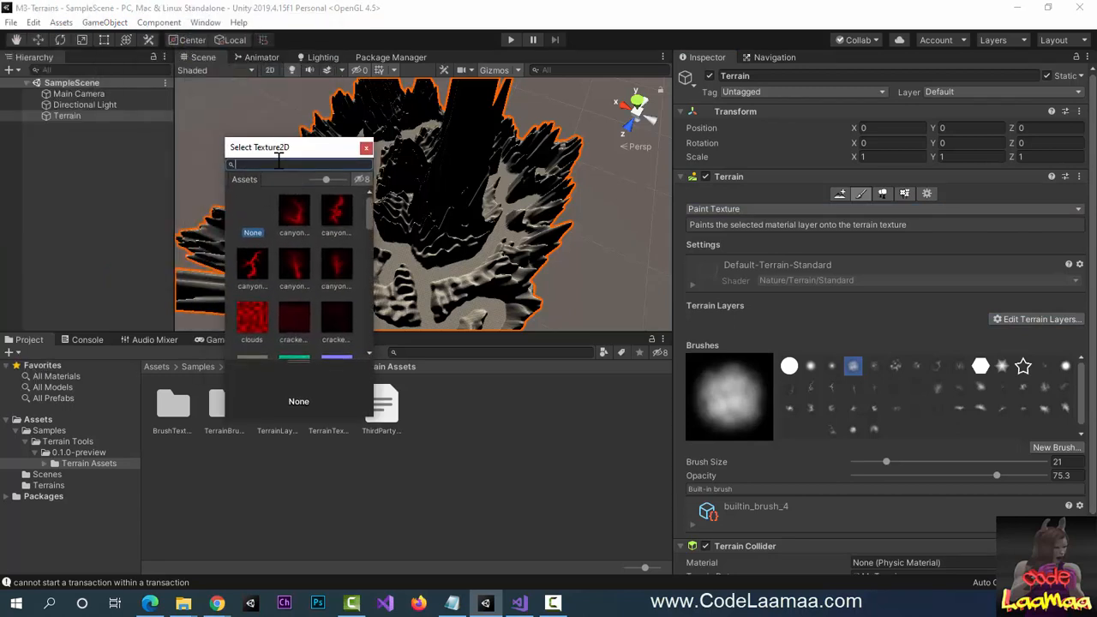
{"action": "scroll", "coordinate": [317, 287], "scroll_direction": "down", "scroll_amount": 3}
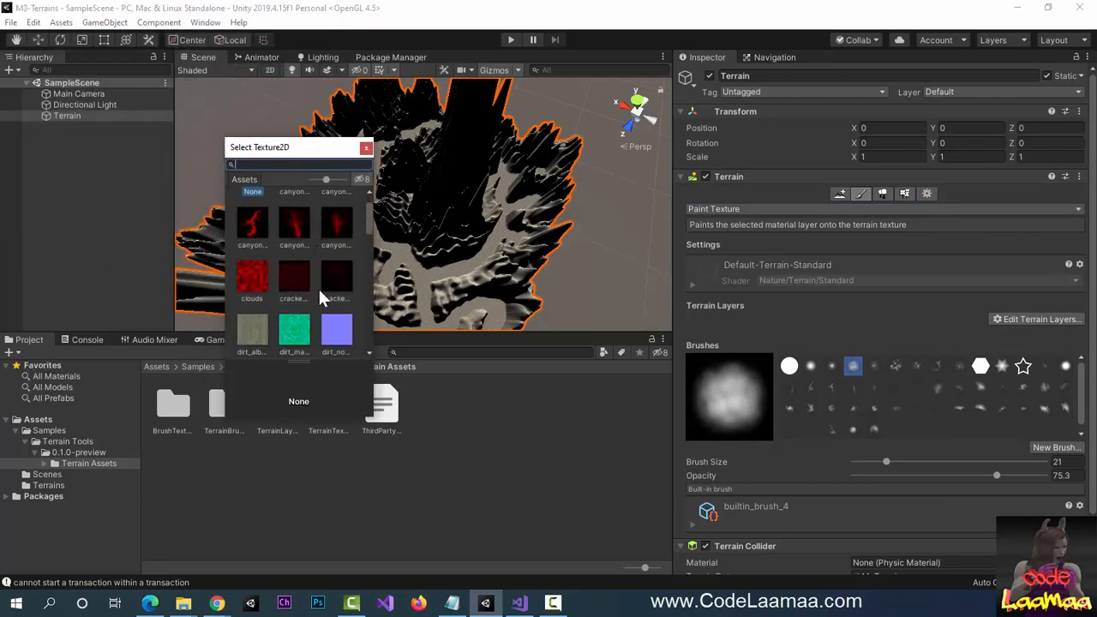
{"action": "scroll", "coordinate": [324, 300], "scroll_direction": "down", "scroll_amount": 1}
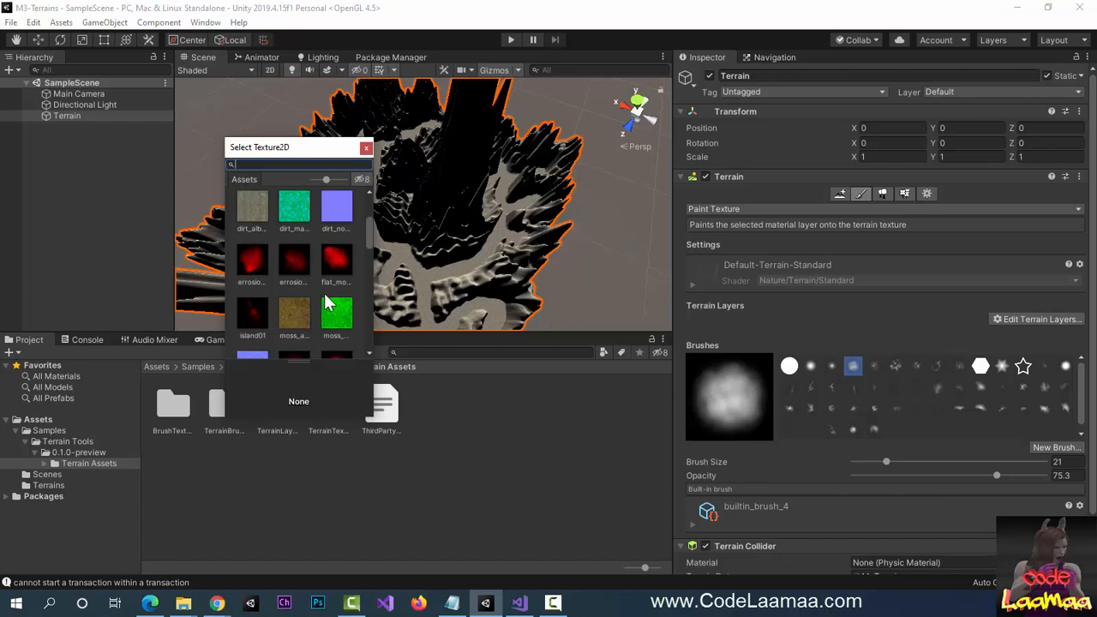
{"action": "scroll", "coordinate": [329, 293], "scroll_direction": "down", "scroll_amount": 1}
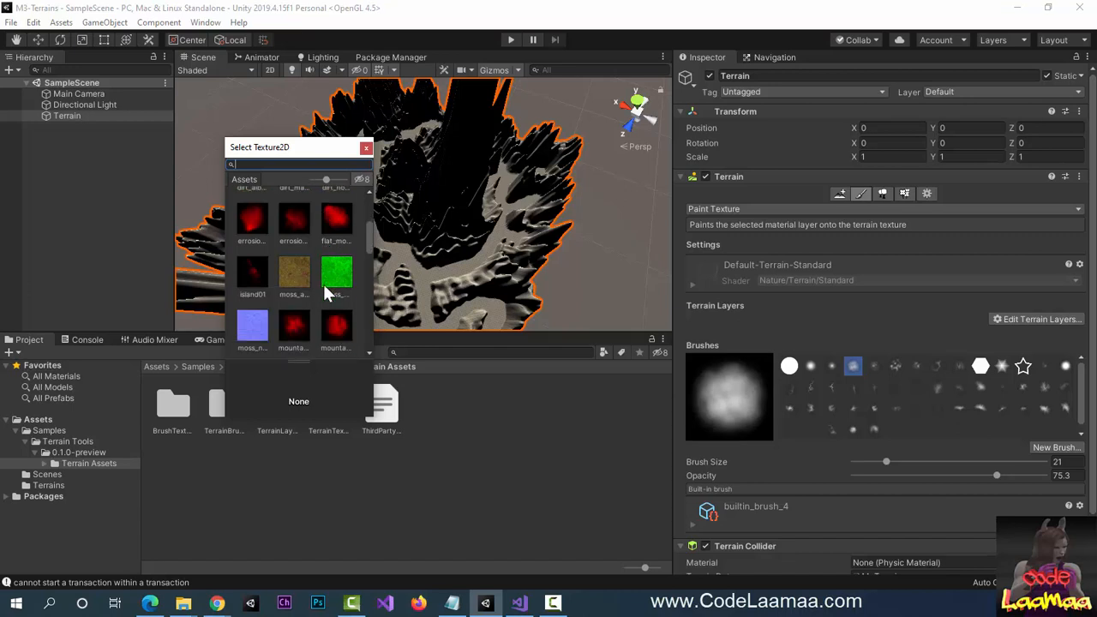
{"action": "left_click", "coordinate": [299, 280]}
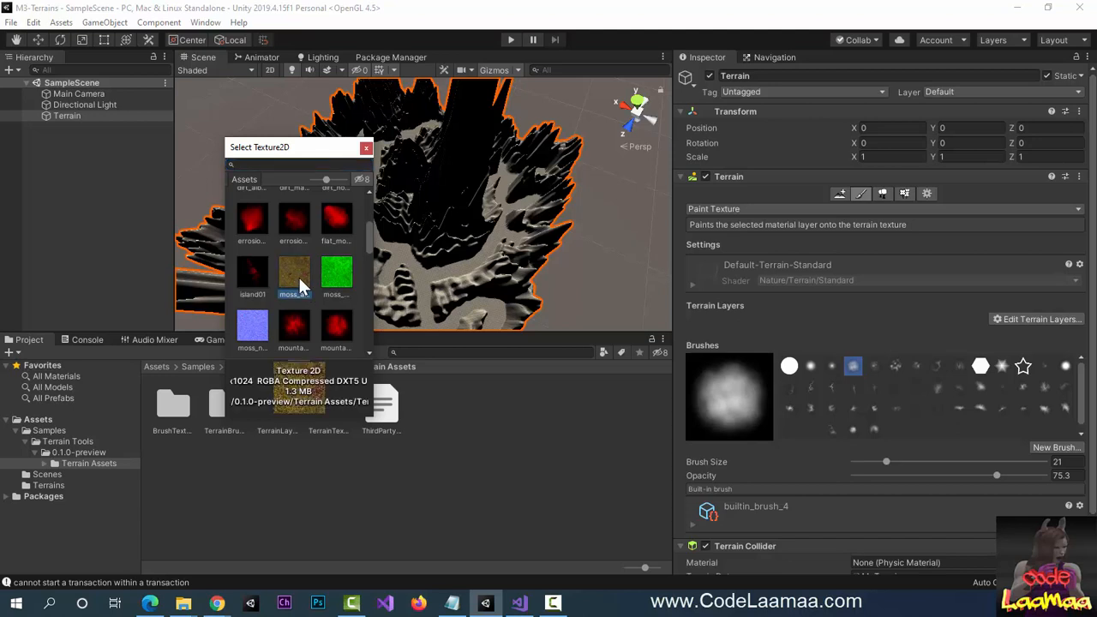
{"action": "double_click", "coordinate": [298, 277]}
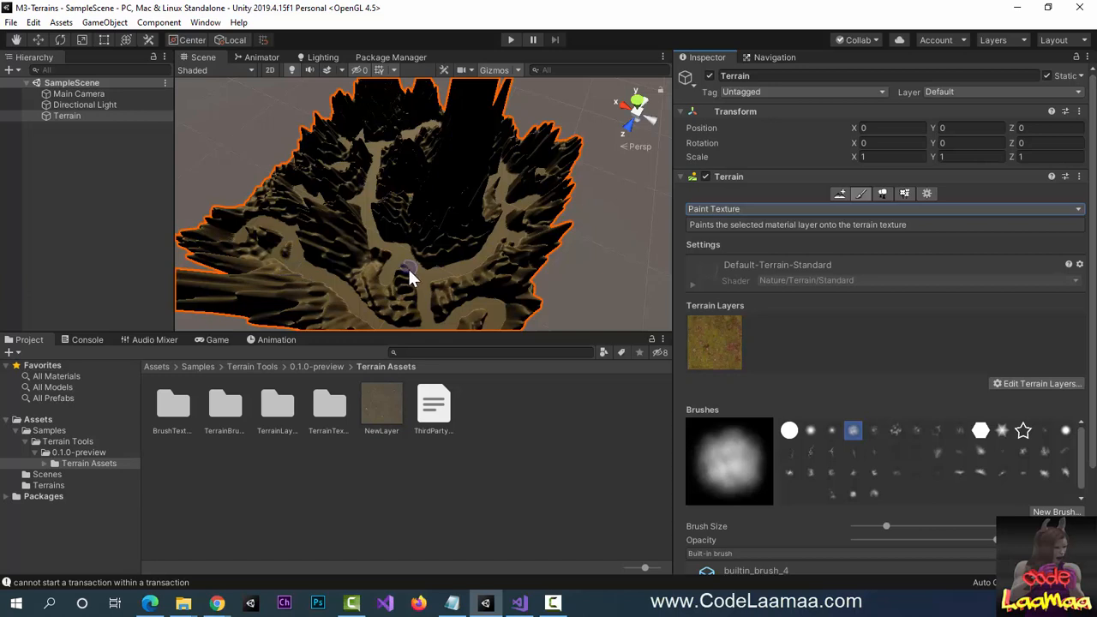
Add the existing rock layer to the terrain layers and select it for painting.
{"action": "left_click", "coordinate": [1059, 383]}
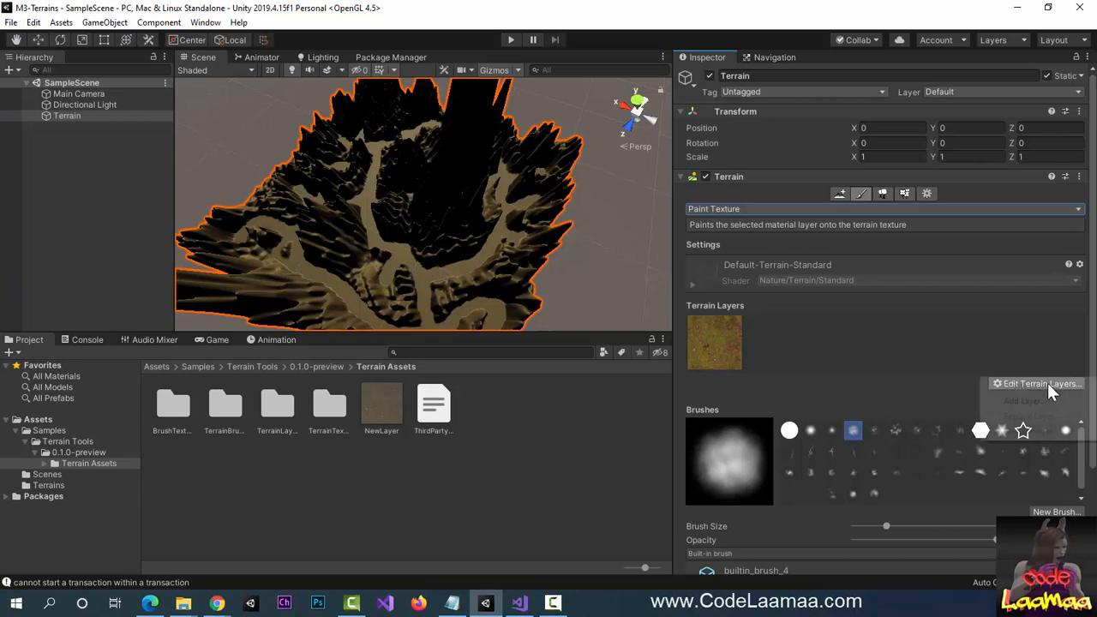
{"action": "left_click", "coordinate": [1028, 401]}
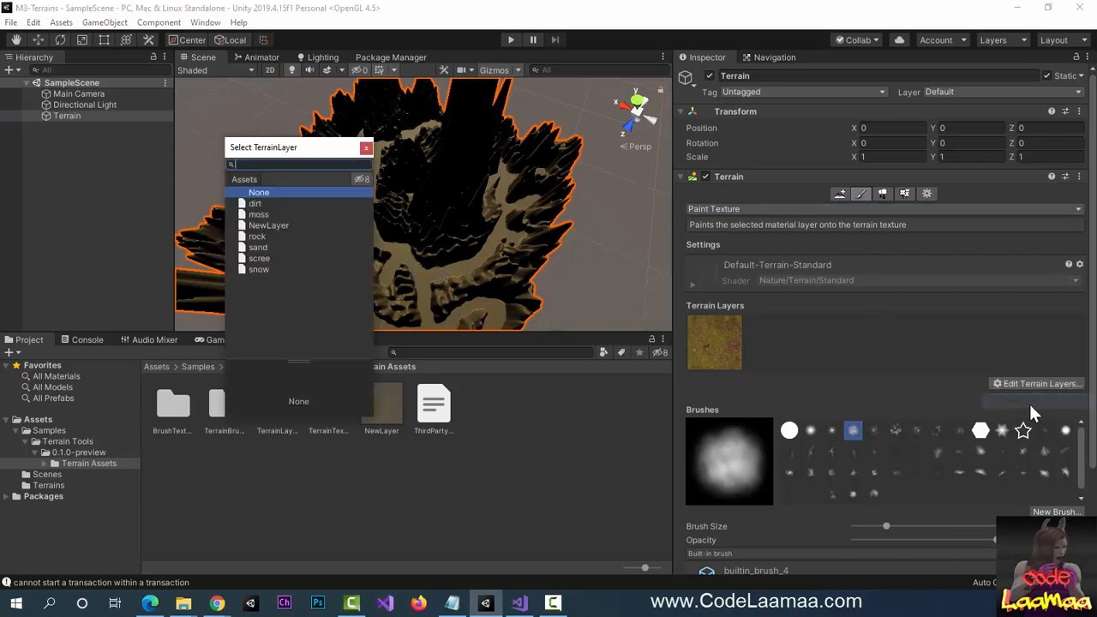
{"action": "left_click", "coordinate": [259, 236]}
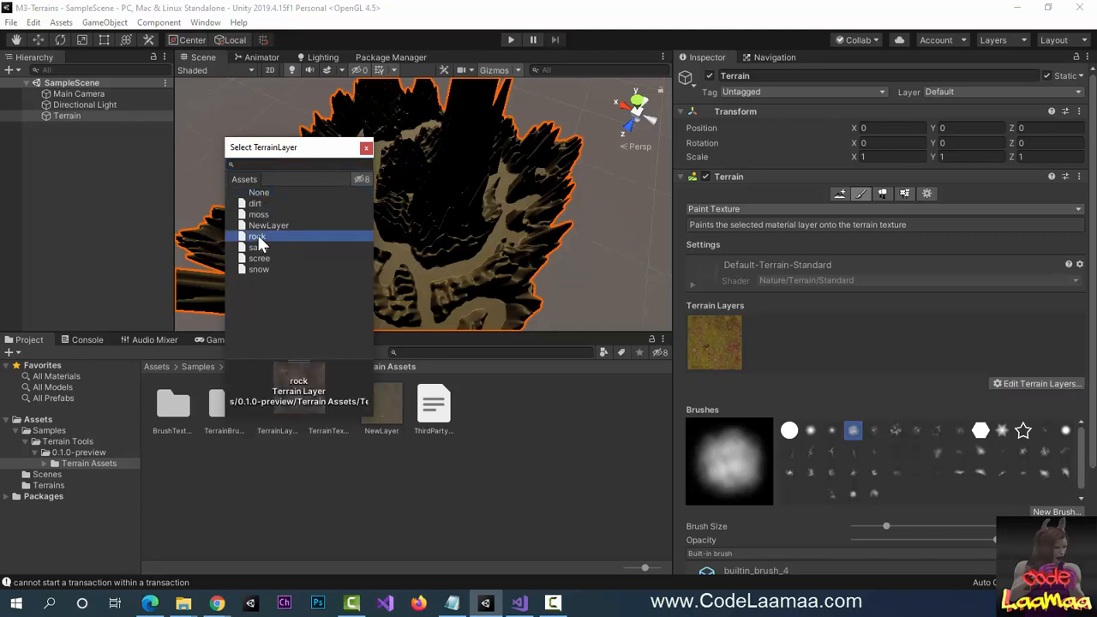
{"action": "double_click", "coordinate": [258, 237]}
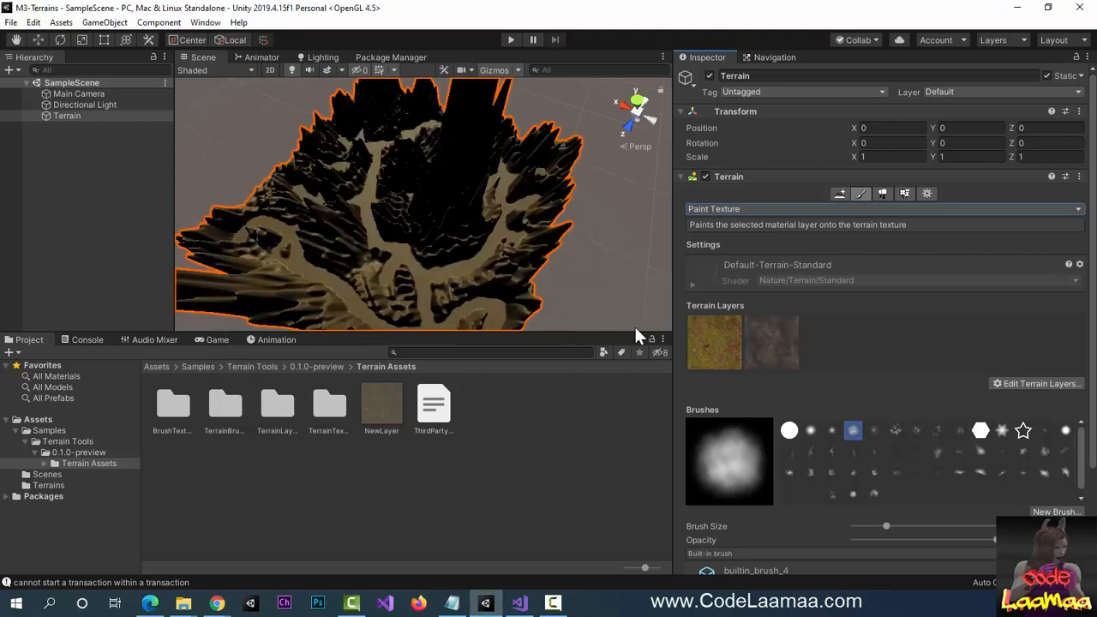
{"action": "left_click", "coordinate": [746, 347]}
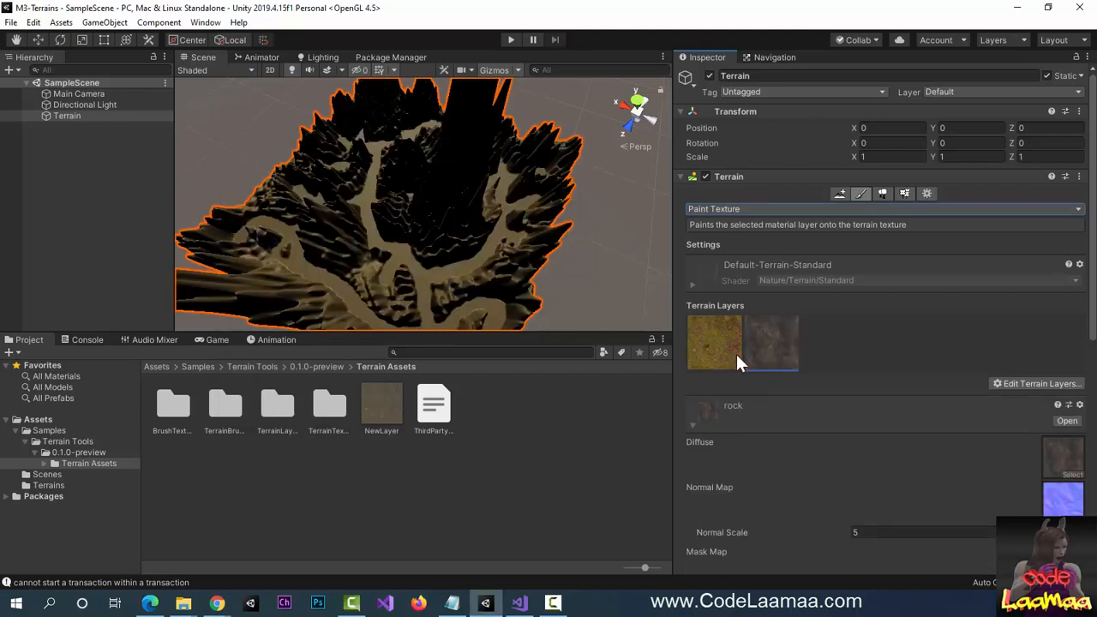
Add the existing snow layer to the terrain layers.
{"action": "left_click", "coordinate": [1032, 384]}
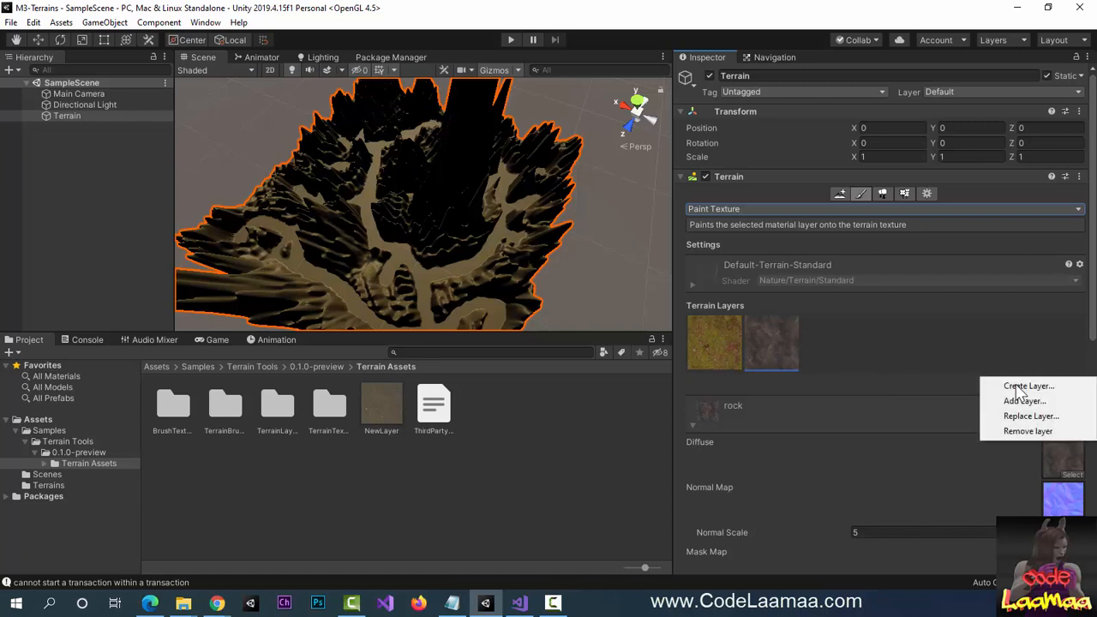
{"action": "left_click", "coordinate": [1020, 400]}
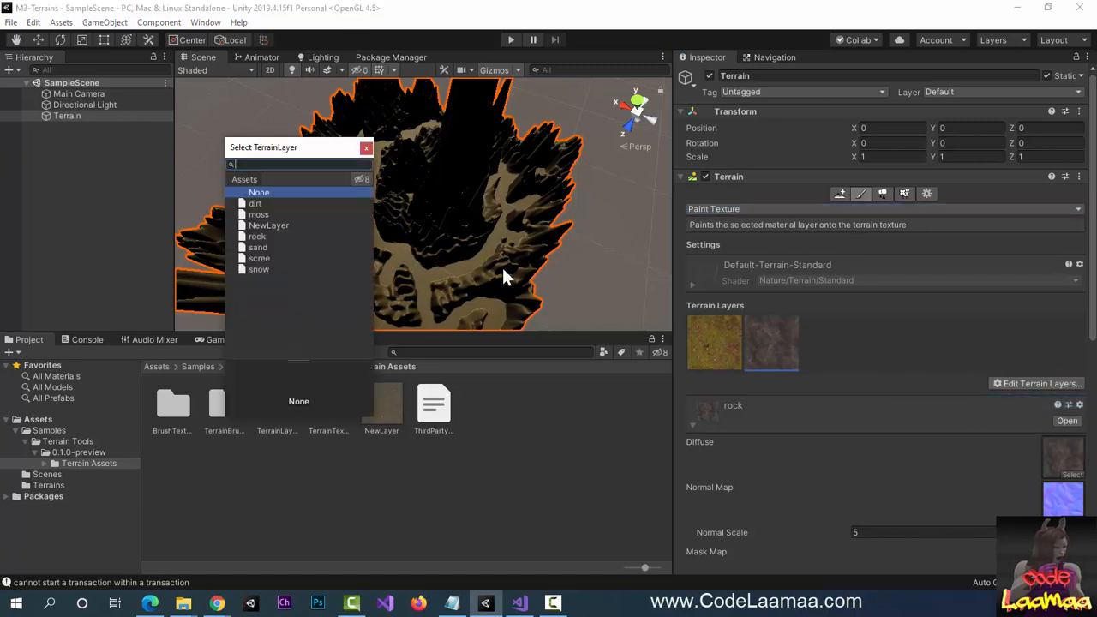
{"action": "left_click", "coordinate": [259, 269]}
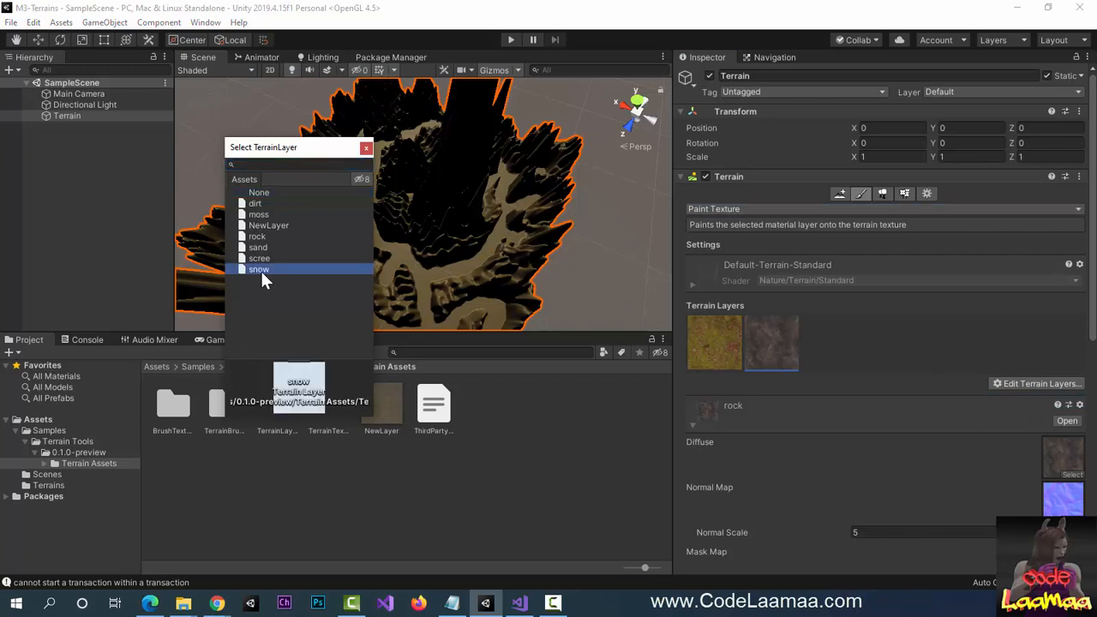
{"action": "double_click", "coordinate": [261, 271]}
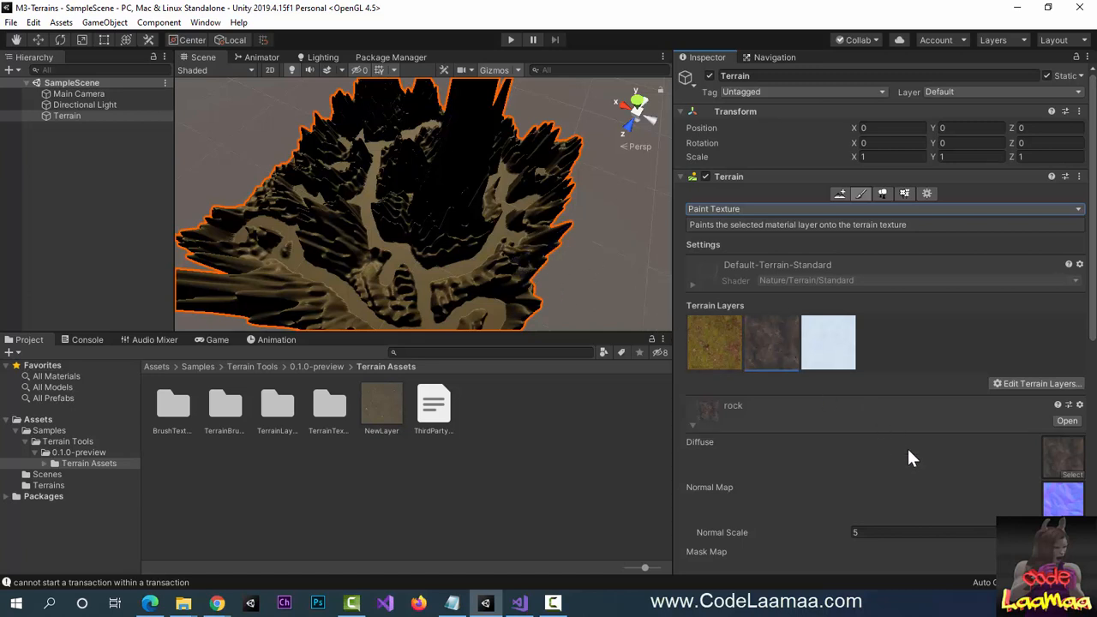
Try rock_albedo and sand_albedo as the base terrain layer's diffuse texture, and settle on dirt_albedo.
{"action": "scroll", "coordinate": [908, 453], "scroll_direction": "down", "scroll_amount": 3}
{"action": "scroll", "coordinate": [910, 459], "scroll_direction": "down", "scroll_amount": 3}
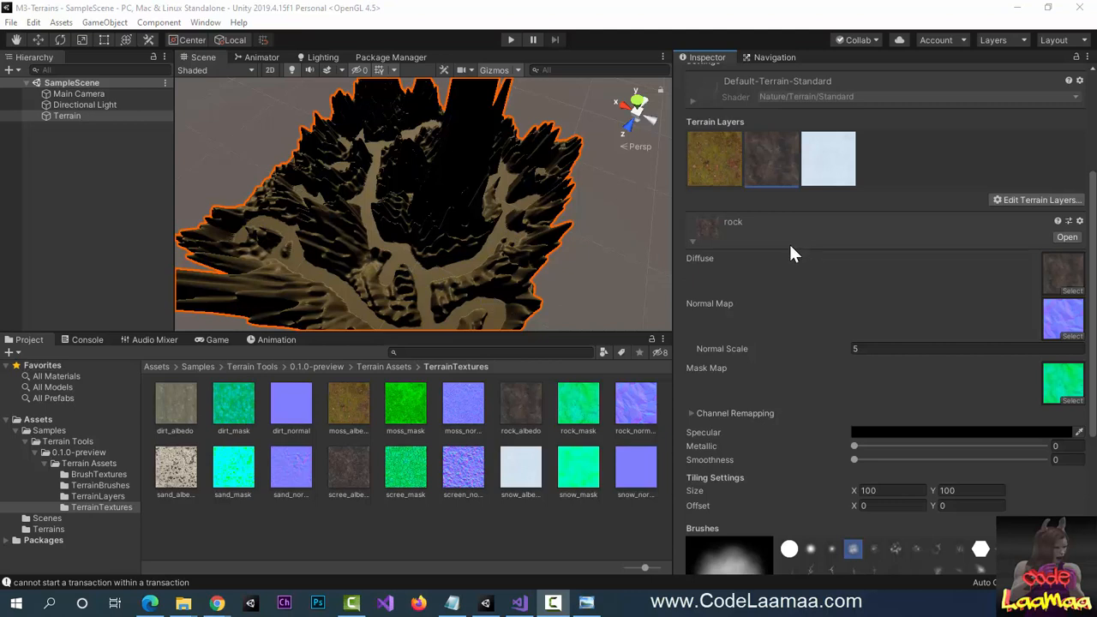
{"action": "left_click", "coordinate": [708, 163]}
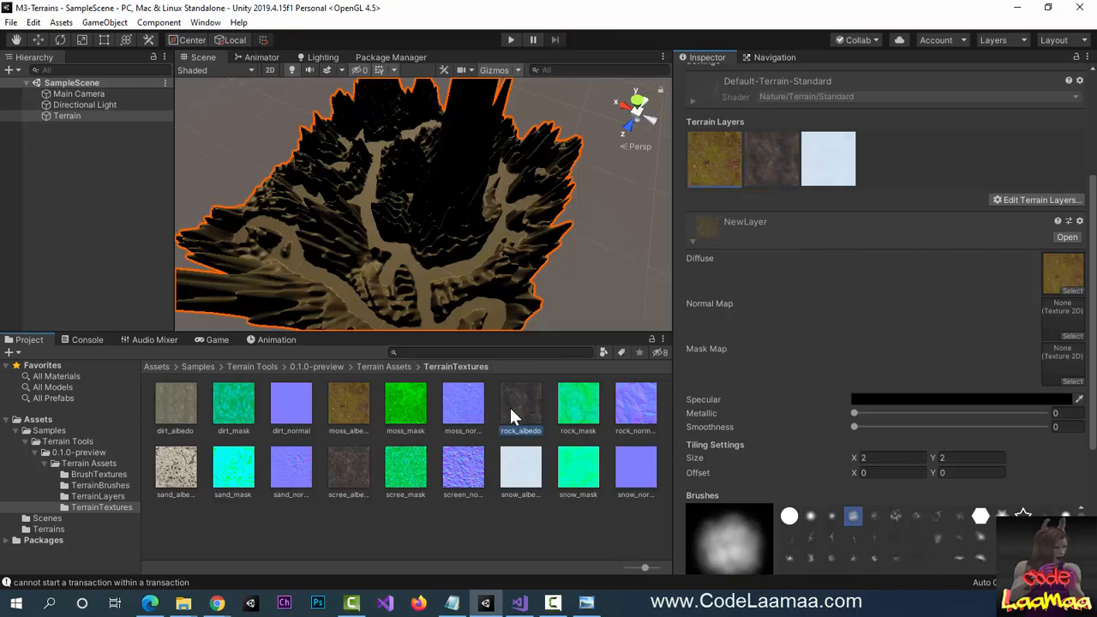
{"action": "left_click_drag", "start_coordinate": [510, 416], "coordinate": [1061, 287]}
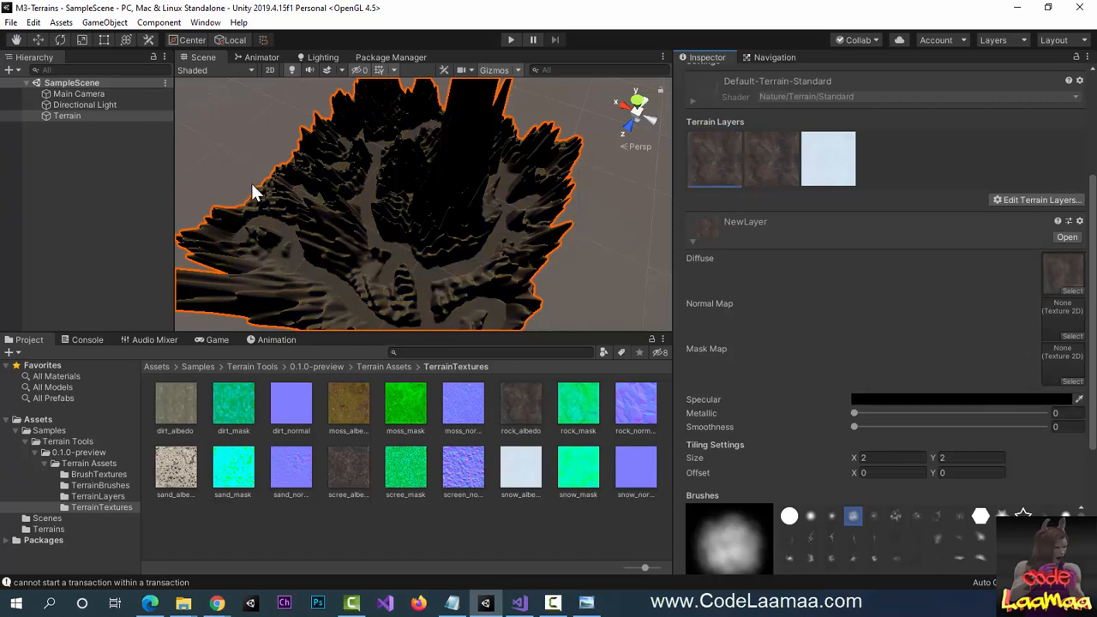
{"action": "left_click_drag", "start_coordinate": [176, 476], "coordinate": [1045, 283]}
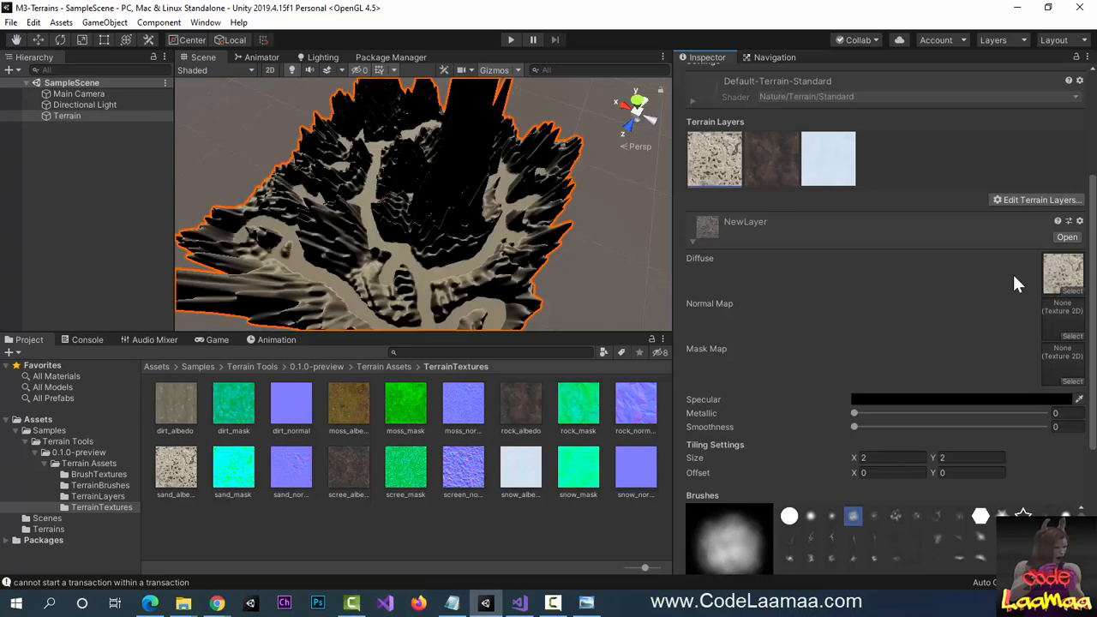
{"action": "left_click_drag", "start_coordinate": [171, 415], "coordinate": [1062, 286]}
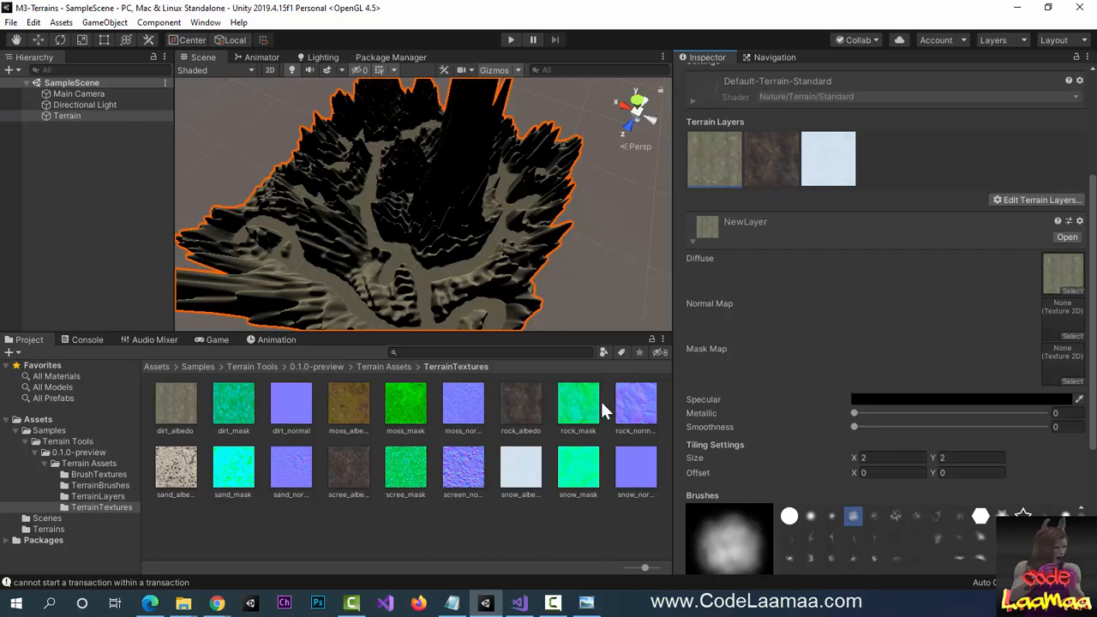
Select the rock layer with the builtin_brush_6 brush and paint rock over the paths near the terrain's front edge.
{"action": "left_click", "coordinate": [771, 162]}
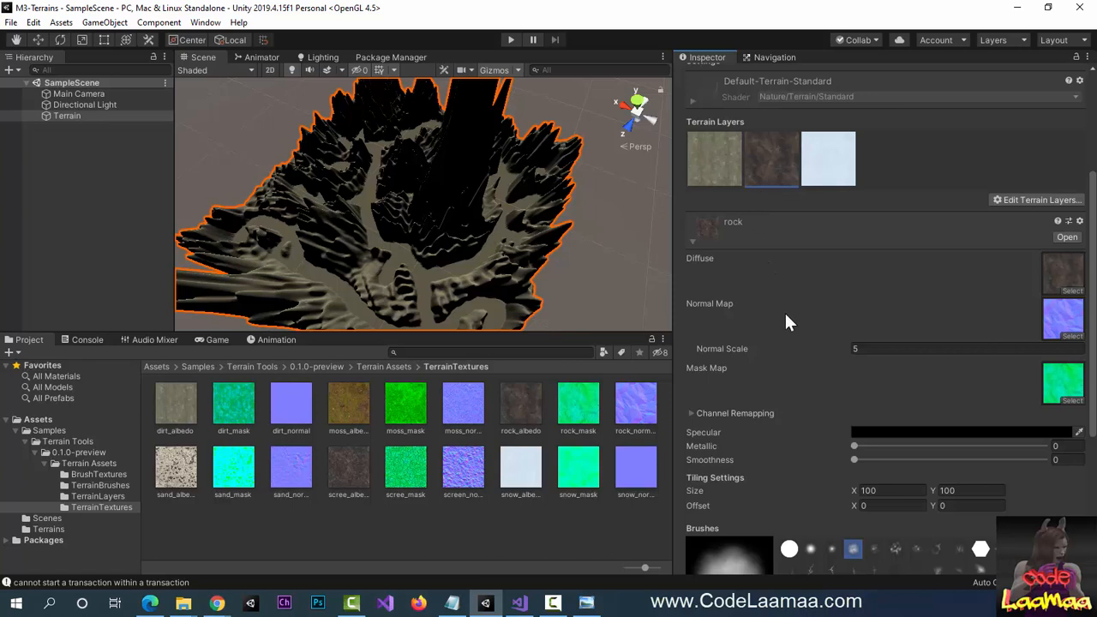
{"action": "scroll", "coordinate": [888, 433], "scroll_direction": "down", "scroll_amount": 3}
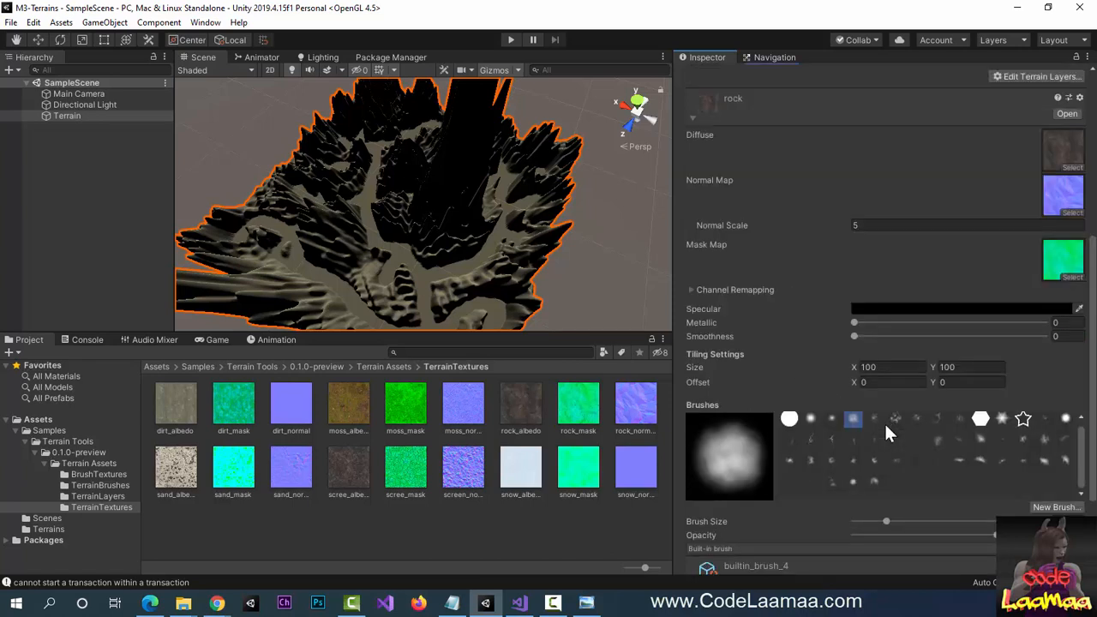
{"action": "scroll", "coordinate": [877, 444], "scroll_direction": "up", "scroll_amount": 1}
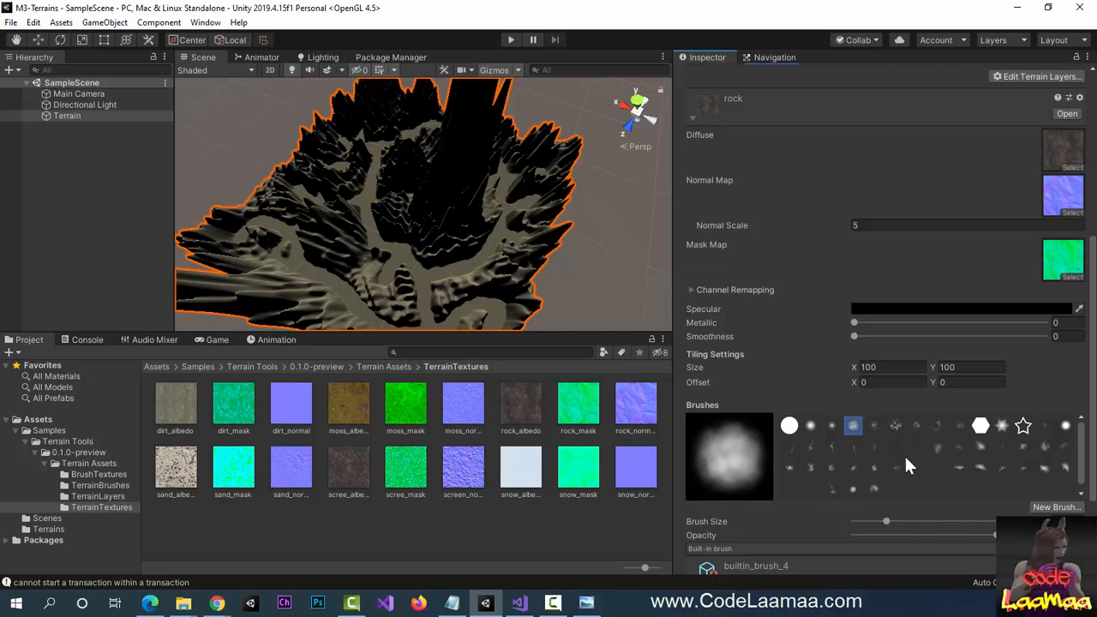
{"action": "left_click", "coordinate": [896, 426]}
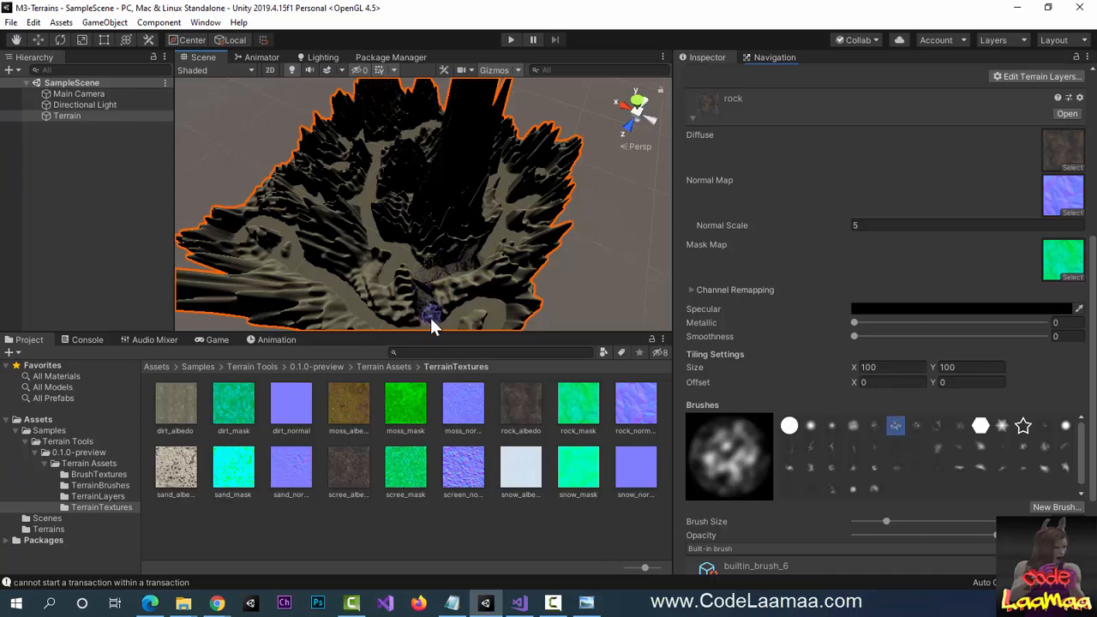
{"action": "middle_click_drag", "start_coordinate": [462, 318], "coordinate": [436, 254]}
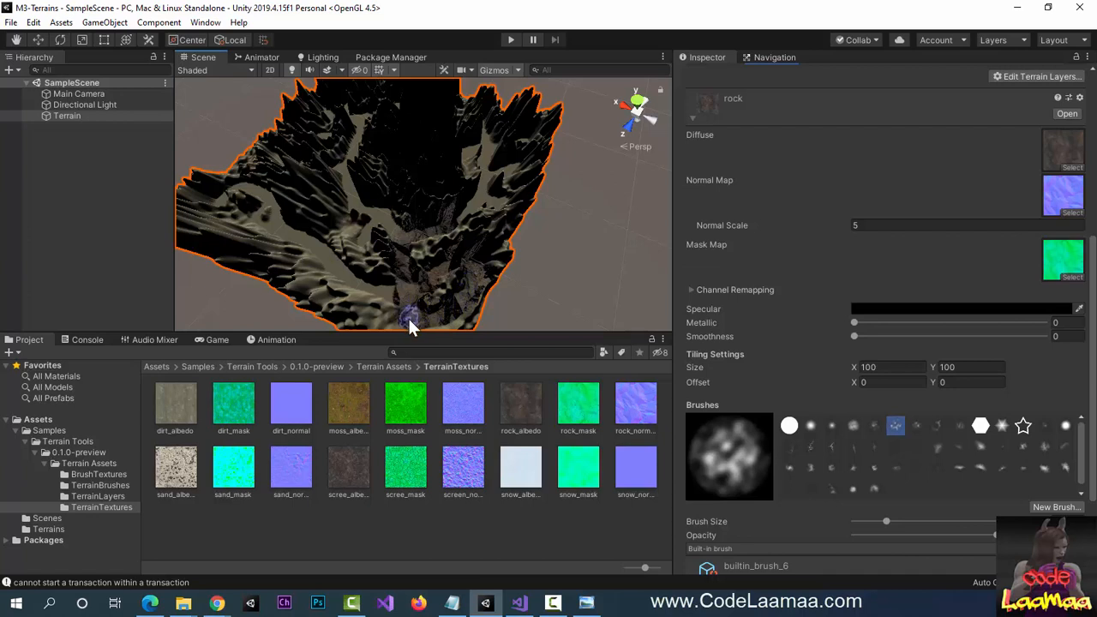
{"action": "scroll", "coordinate": [424, 302], "scroll_direction": "down", "scroll_amount": 1}
Continue painting the rock layer along the paths from the front edge through the side corner and into the central valley.
{"action": "left_click_drag", "start_coordinate": [423, 302], "coordinate": [578, 314], "text": "alt"}
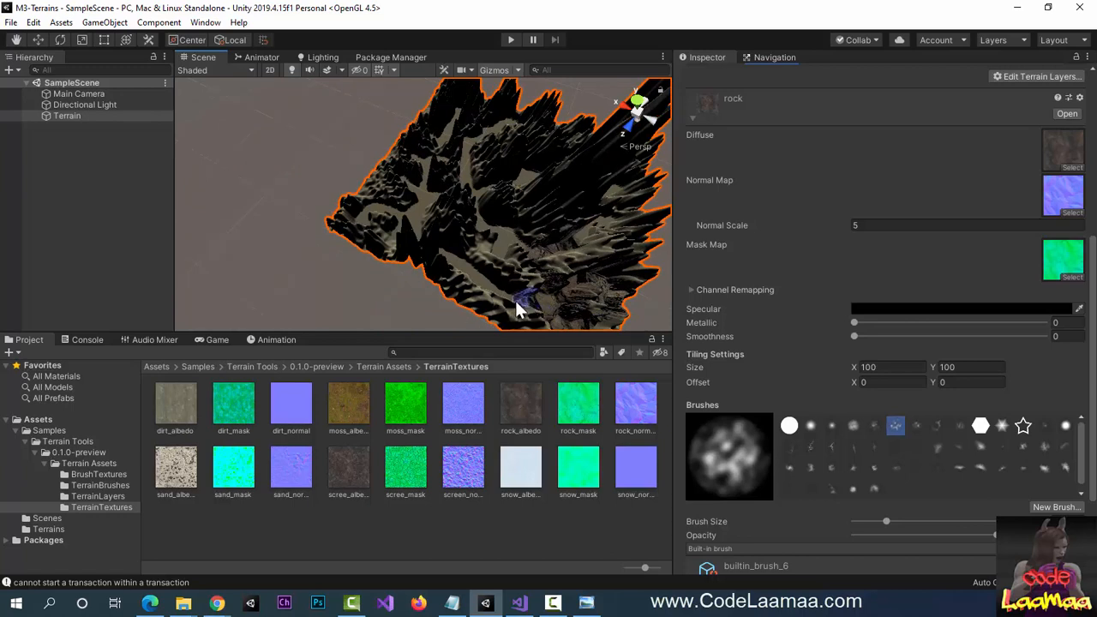
{"action": "left_click_drag", "start_coordinate": [509, 294], "coordinate": [392, 272], "text": "alt"}
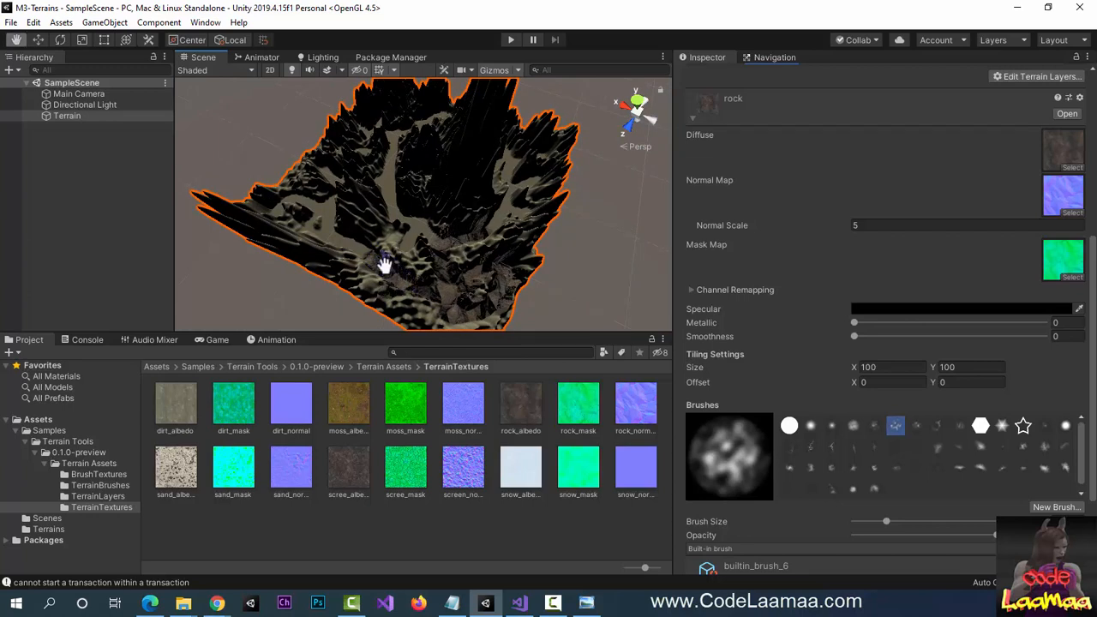
{"action": "mouse_move", "coordinate": [396, 279]}
{"action": "left_mouse_down", "text": "alt"}
{"action": "mouse_move", "coordinate": [520, 318]}
{"action": "mouse_move", "coordinate": [525, 359]}
{"action": "mouse_move", "coordinate": [475, 321]}
{"action": "left_mouse_up", "text": "alt"}
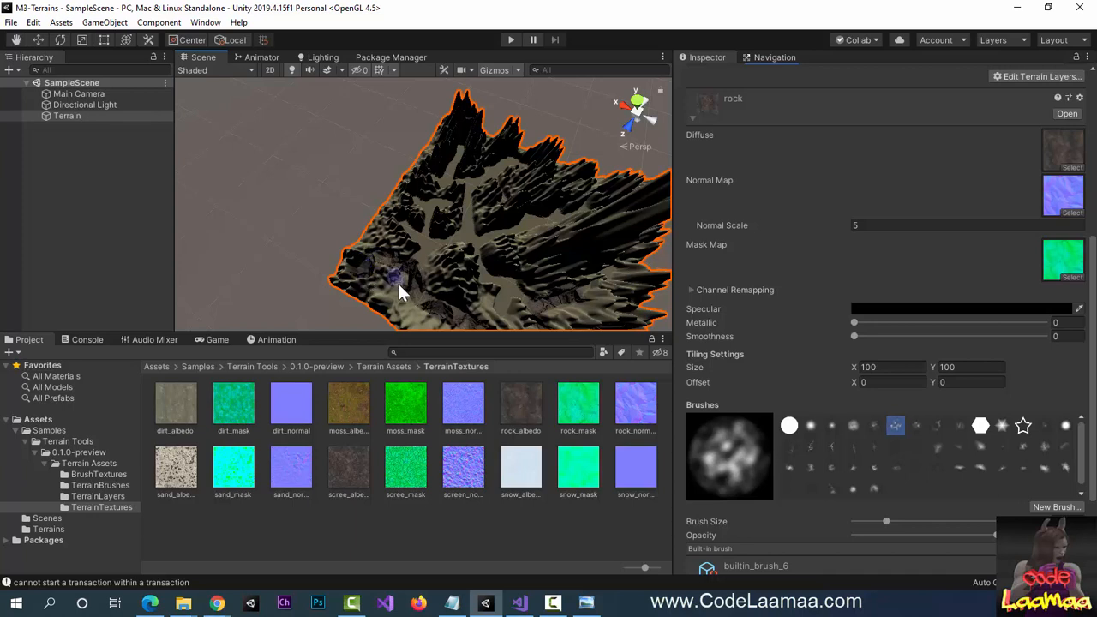
{"action": "middle_click_drag", "start_coordinate": [461, 306], "coordinate": [392, 250]}
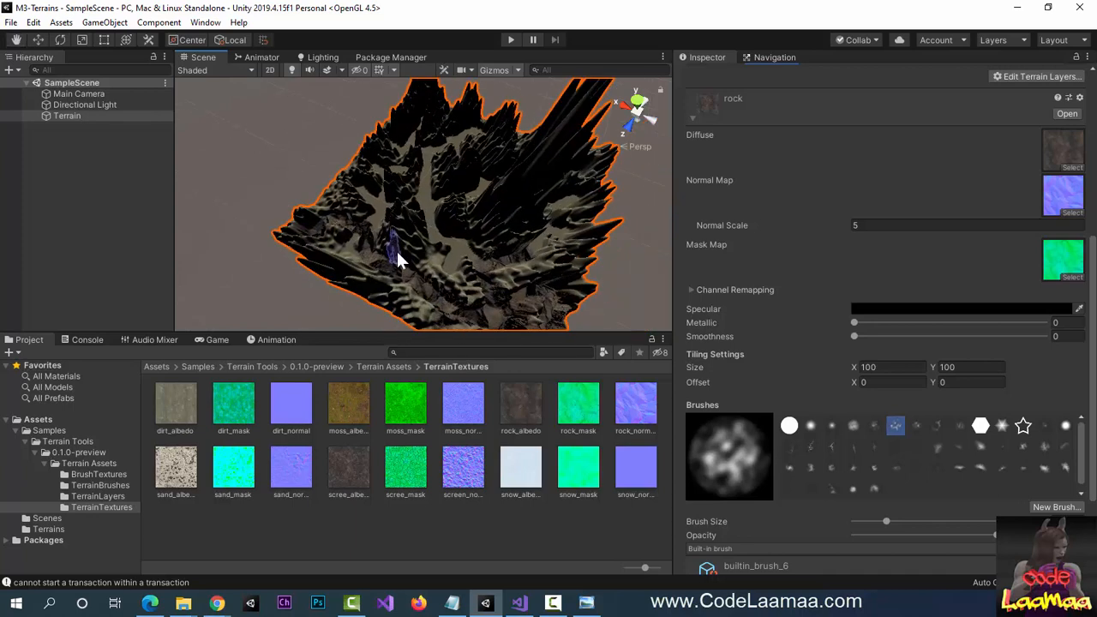
{"action": "middle_click_drag", "start_coordinate": [441, 294], "coordinate": [476, 343]}
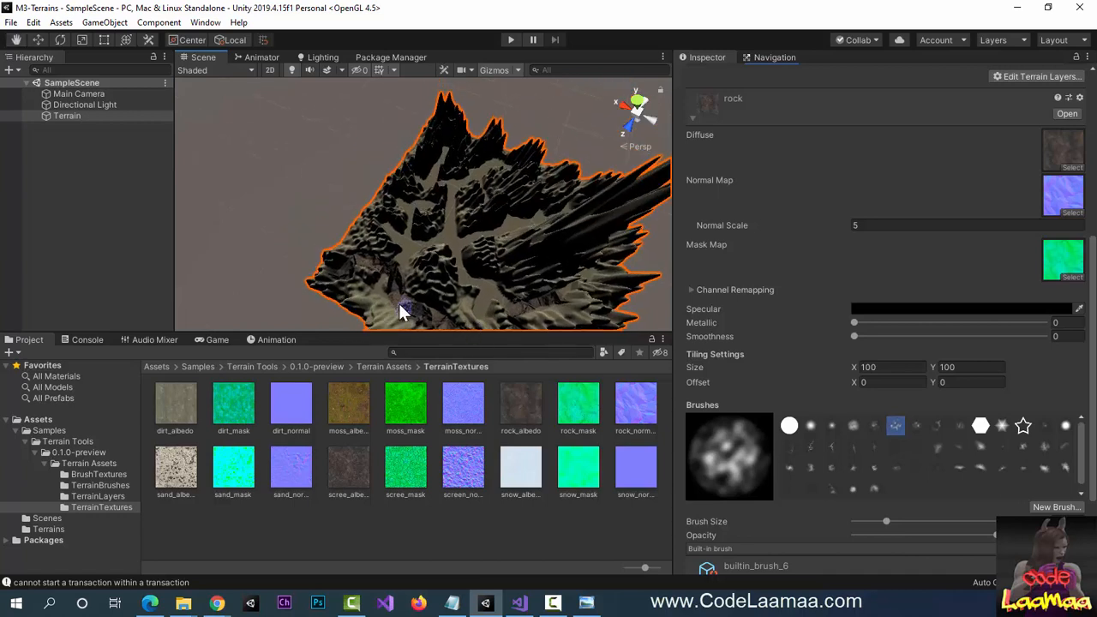
{"action": "left_click_drag", "start_coordinate": [383, 283], "coordinate": [412, 294]}
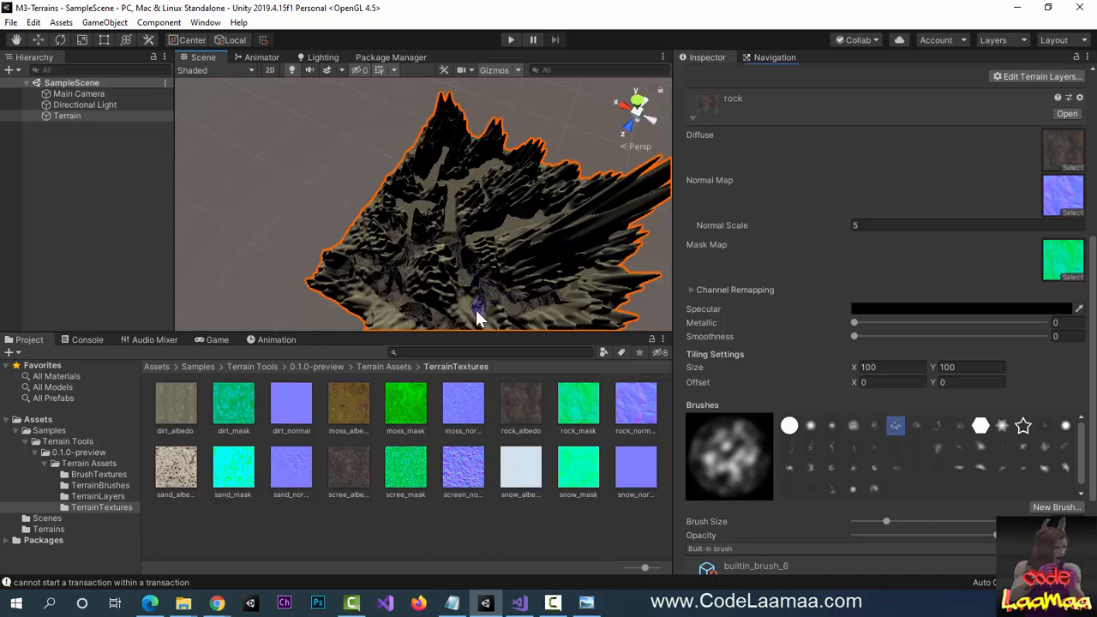
Paint the rock layer along the remaining paths and valleys towards the terrain's far corners.
{"action": "middle_click_drag", "start_coordinate": [531, 303], "coordinate": [369, 323]}
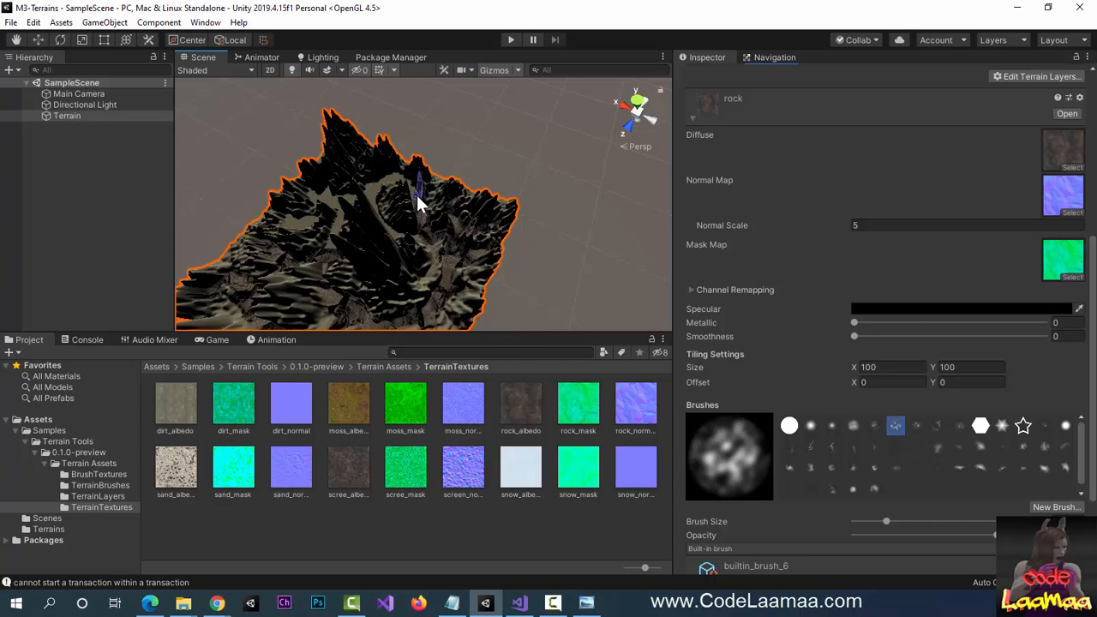
{"action": "middle_click_drag", "start_coordinate": [417, 202], "coordinate": [449, 311]}
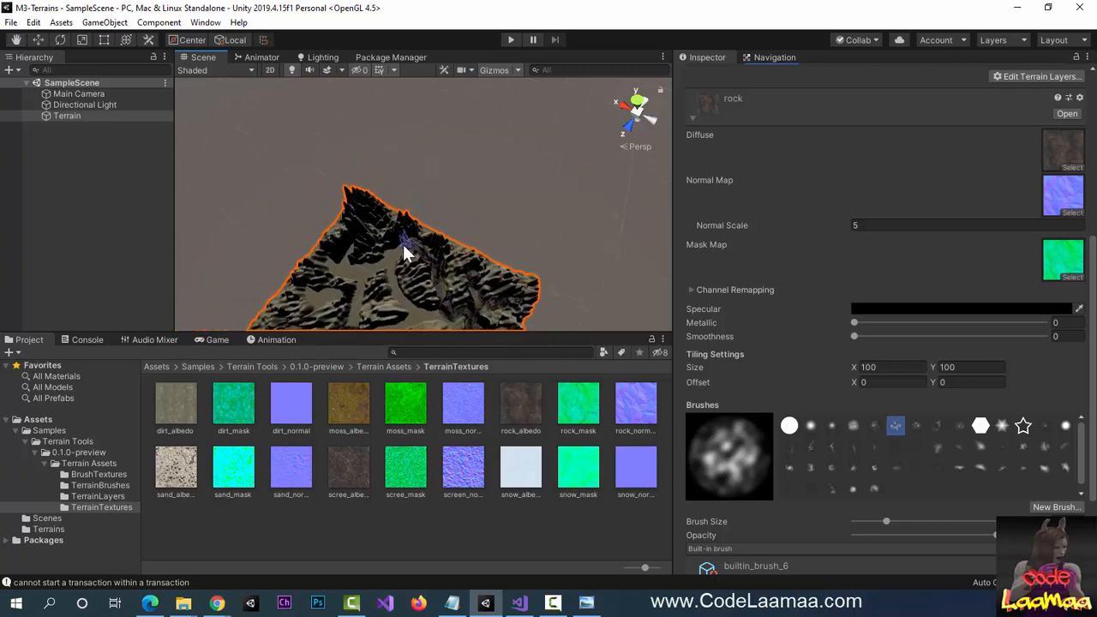
{"action": "left_click_drag", "start_coordinate": [392, 281], "coordinate": [438, 323]}
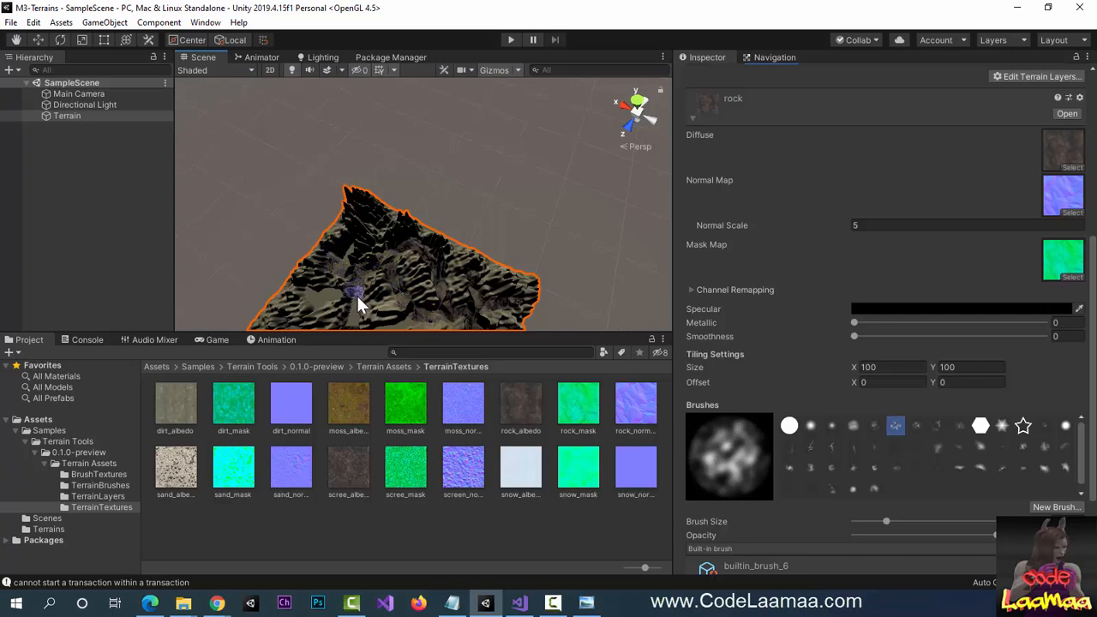
{"action": "middle_click_drag", "start_coordinate": [355, 311], "coordinate": [411, 327]}
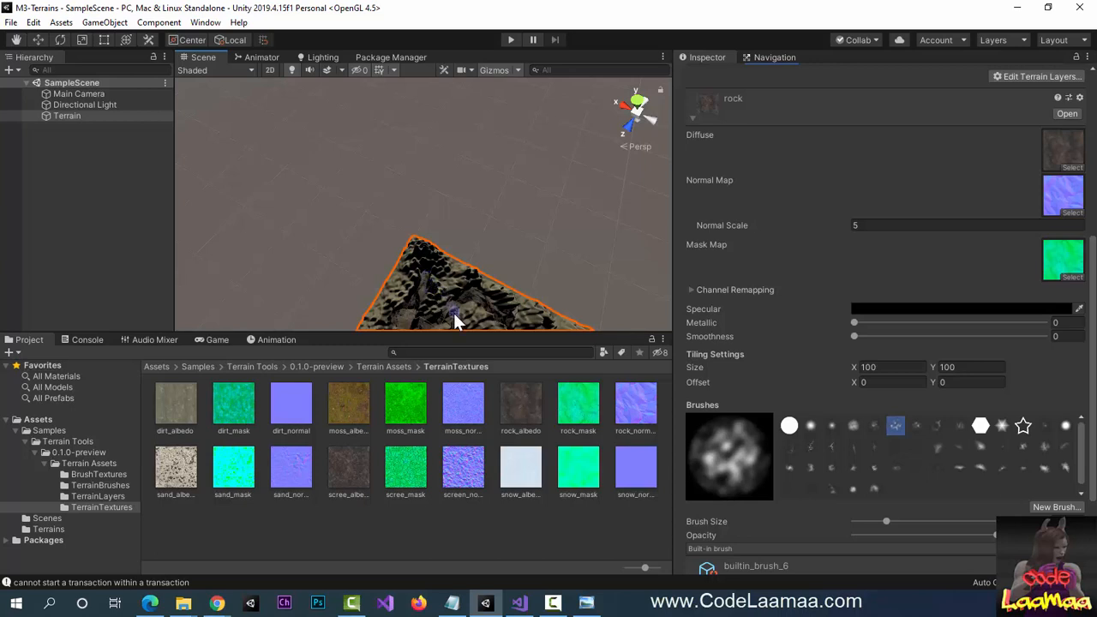
{"action": "left_click_drag", "start_coordinate": [451, 301], "coordinate": [444, 227]}
{"action": "middle_click_drag", "start_coordinate": [449, 252], "coordinate": [590, 282]}
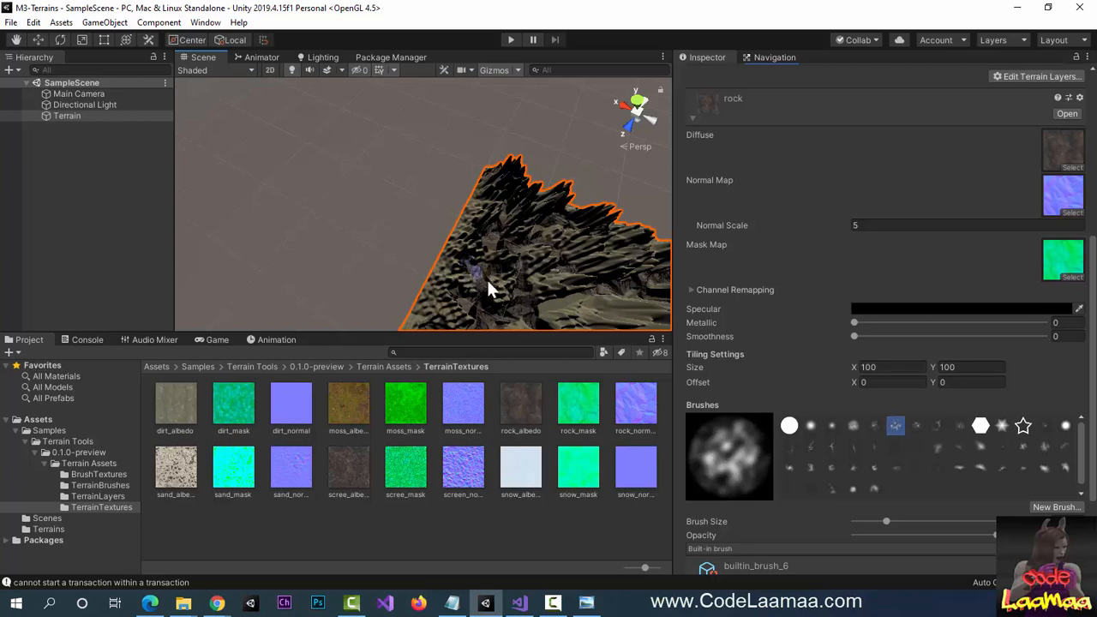
{"action": "middle_click_drag", "start_coordinate": [488, 290], "coordinate": [420, 294]}
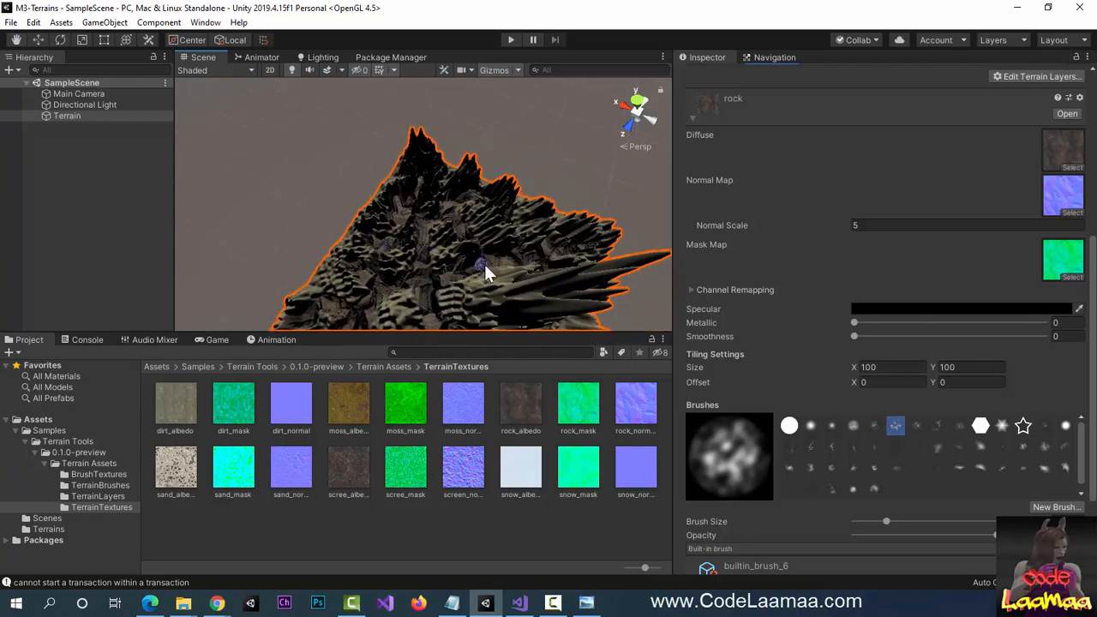
{"action": "mouse_move", "coordinate": [478, 292]}
{"action": "middle_mouse_down"}
{"action": "mouse_move", "coordinate": [429, 265]}
{"action": "mouse_move", "coordinate": [404, 211]}
{"action": "mouse_move", "coordinate": [402, 140]}
{"action": "mouse_move", "coordinate": [421, 220]}
{"action": "mouse_move", "coordinate": [420, 294]}
{"action": "middle_mouse_up"}
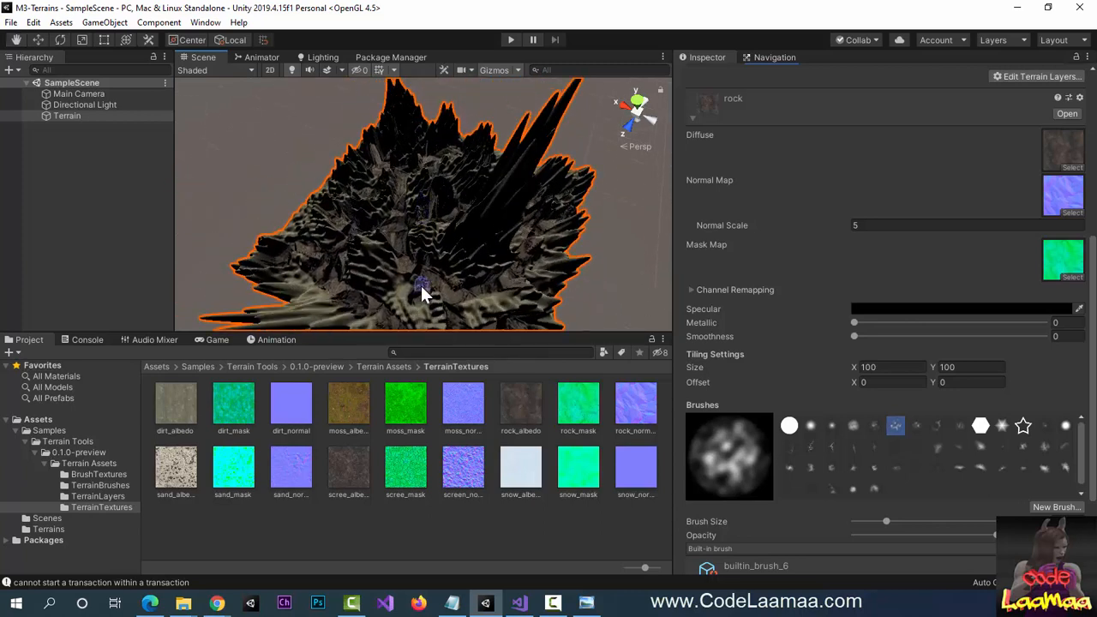
Examine the painted rock texture on the paths and slopes up close and from several angles.
{"action": "scroll", "coordinate": [421, 294], "scroll_direction": "up", "scroll_amount": 5}
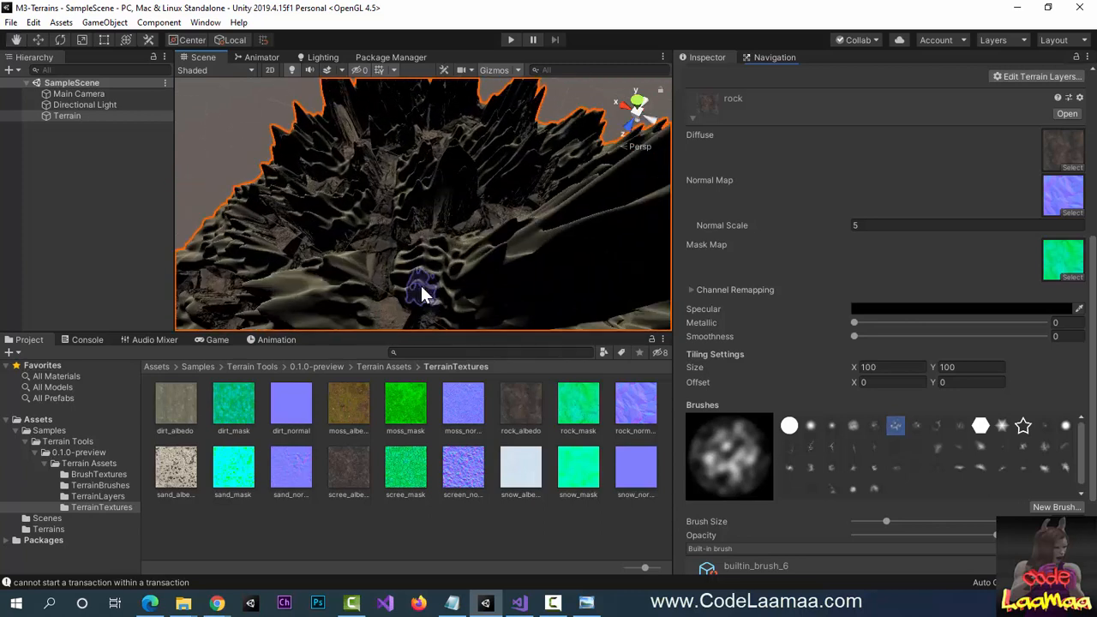
{"action": "scroll", "coordinate": [421, 294], "scroll_direction": "up", "scroll_amount": 4}
{"action": "scroll", "coordinate": [438, 308], "scroll_direction": "up", "scroll_amount": 2}
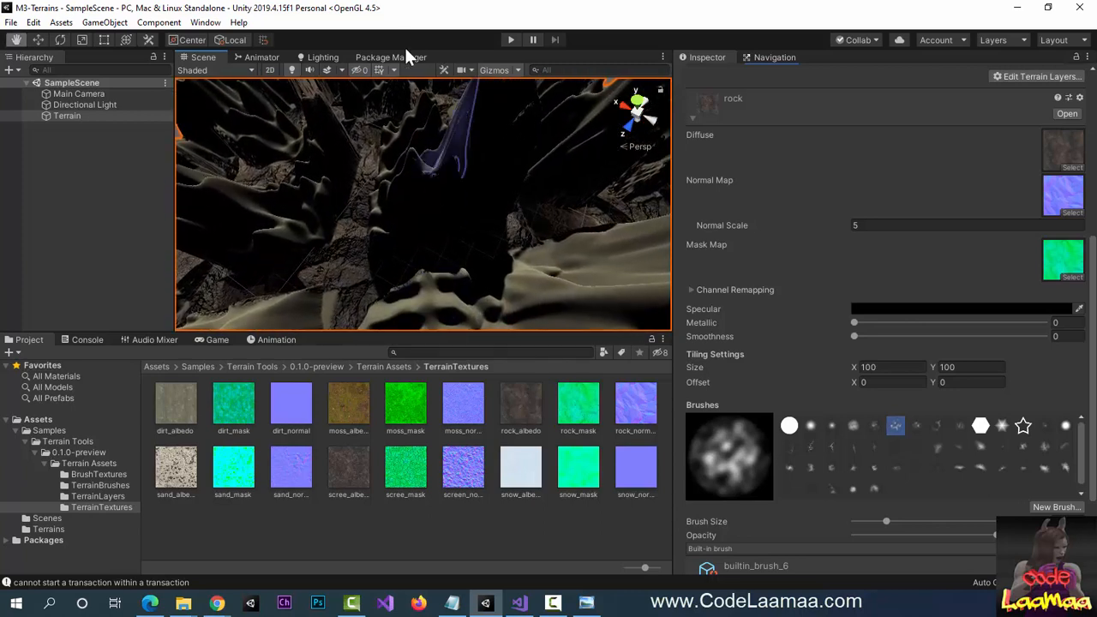
{"action": "scroll", "coordinate": [410, 191], "scroll_direction": "up", "scroll_amount": 2}
{"action": "mouse_move", "coordinate": [410, 190]}
{"action": "left_mouse_down"}
{"action": "mouse_move", "coordinate": [433, 259]}
{"action": "mouse_move", "coordinate": [426, 235]}
{"action": "mouse_move", "coordinate": [394, 217]}
{"action": "mouse_move", "coordinate": [410, 253]}
{"action": "left_mouse_up"}
{"action": "scroll", "coordinate": [409, 253], "scroll_direction": "down", "scroll_amount": 6}
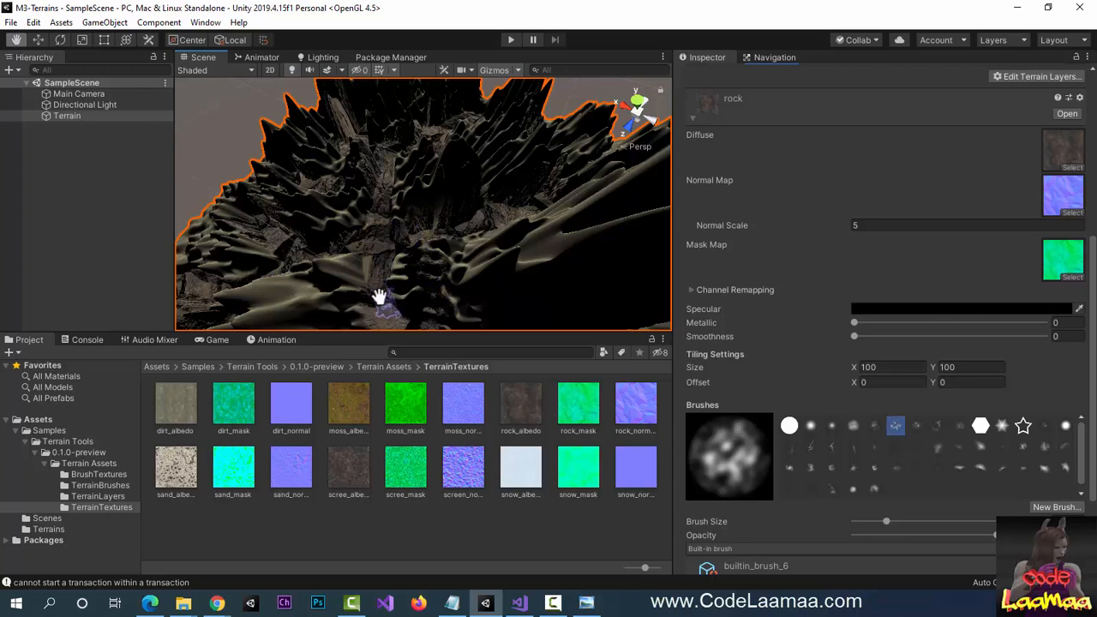
{"action": "right_click_drag", "start_coordinate": [379, 296], "coordinate": [454, 240]}
{"action": "scroll", "coordinate": [455, 244], "scroll_direction": "down", "scroll_amount": 5}
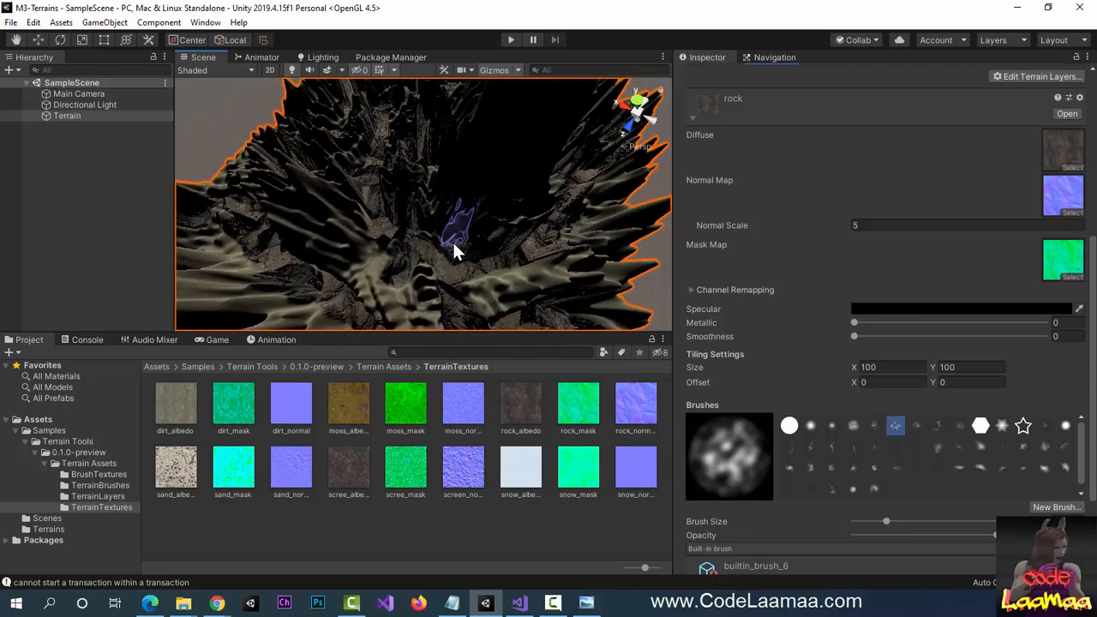
{"action": "right_click_drag", "start_coordinate": [471, 296], "coordinate": [570, 306]}
{"action": "scroll", "coordinate": [509, 292], "scroll_direction": "up", "scroll_amount": 3}
{"action": "scroll", "coordinate": [509, 291], "scroll_direction": "up", "scroll_amount": 2}
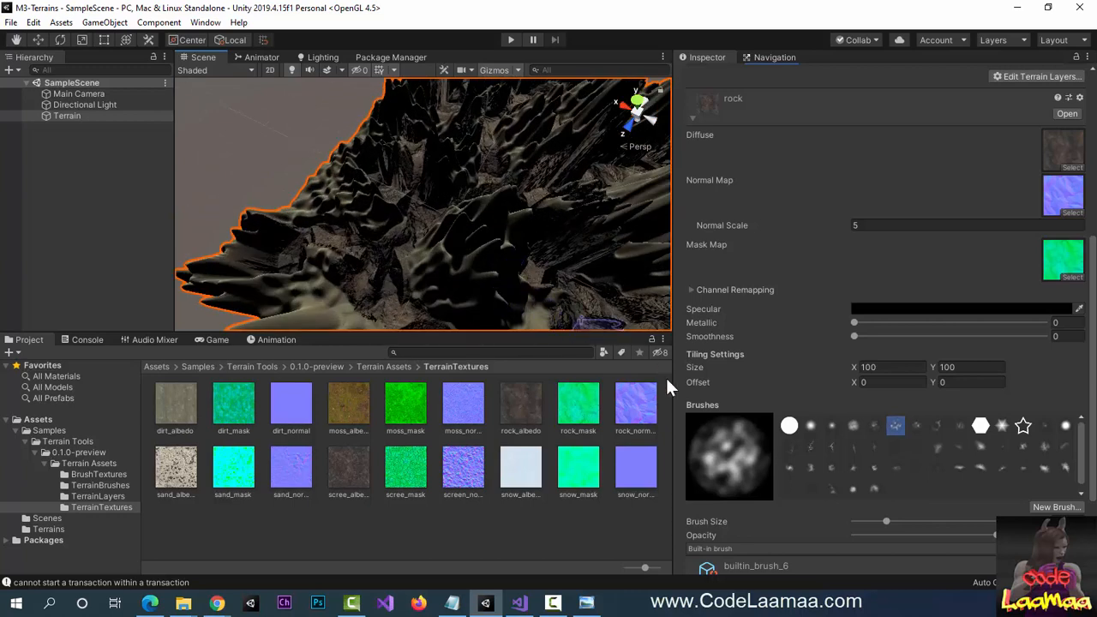
Select the snow layer as the terrain texture to paint with.
{"action": "scroll", "coordinate": [846, 364], "scroll_direction": "up", "scroll_amount": 7}
{"action": "scroll", "coordinate": [846, 364], "scroll_direction": "down", "scroll_amount": 6}
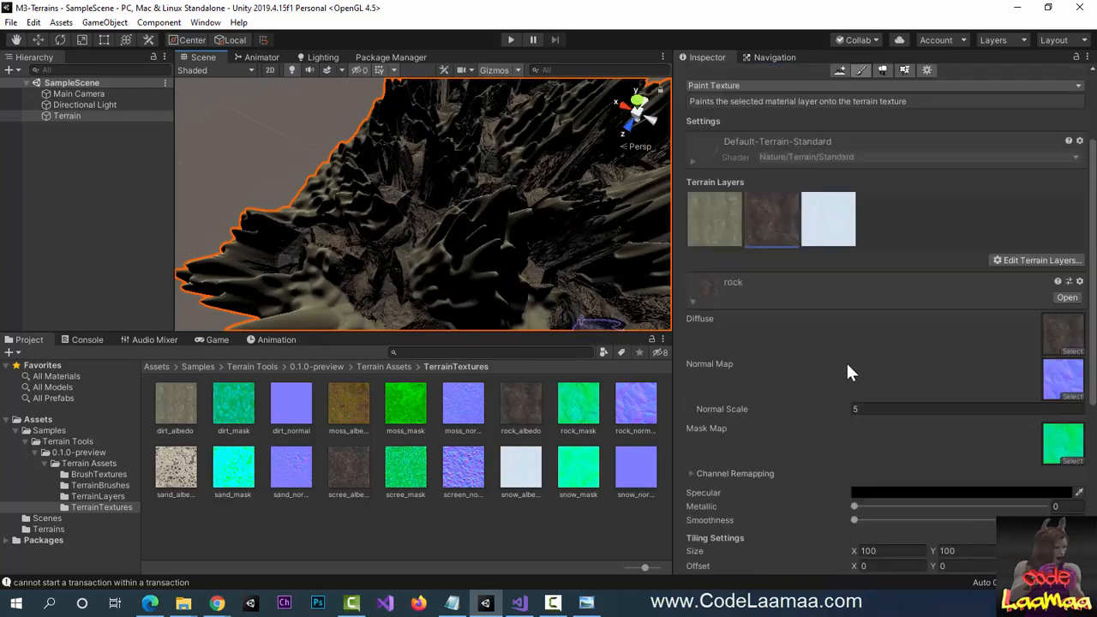
{"action": "scroll", "coordinate": [846, 363], "scroll_direction": "up", "scroll_amount": 3}
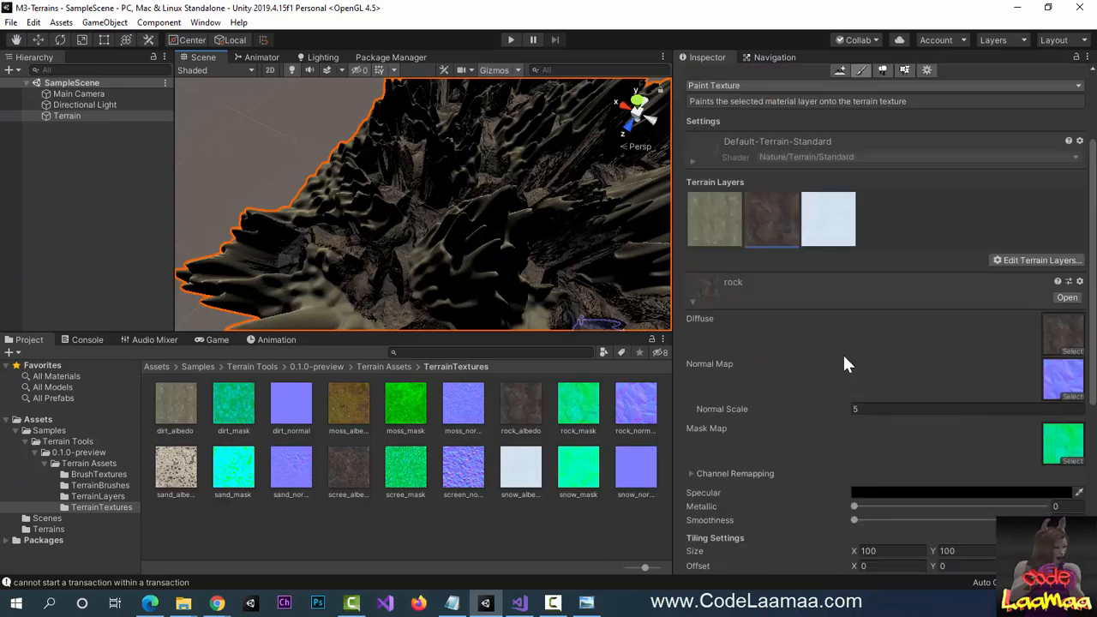
{"action": "left_click", "coordinate": [853, 240]}
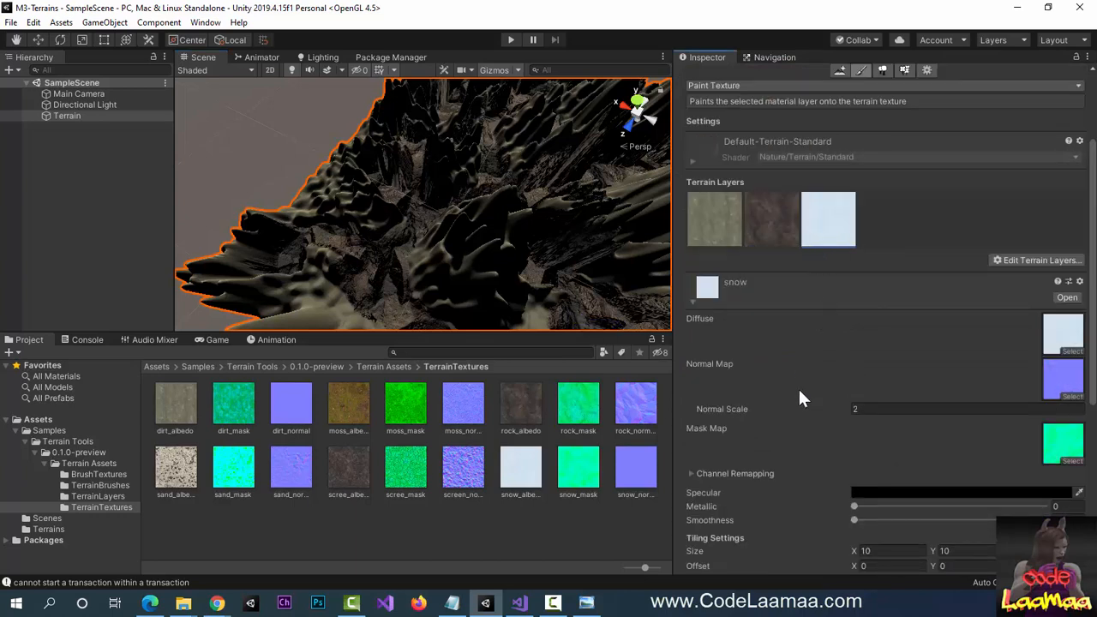
Add the moss layer to the terrain's texture layers.
{"action": "scroll", "coordinate": [798, 399], "scroll_direction": "down", "scroll_amount": 3}
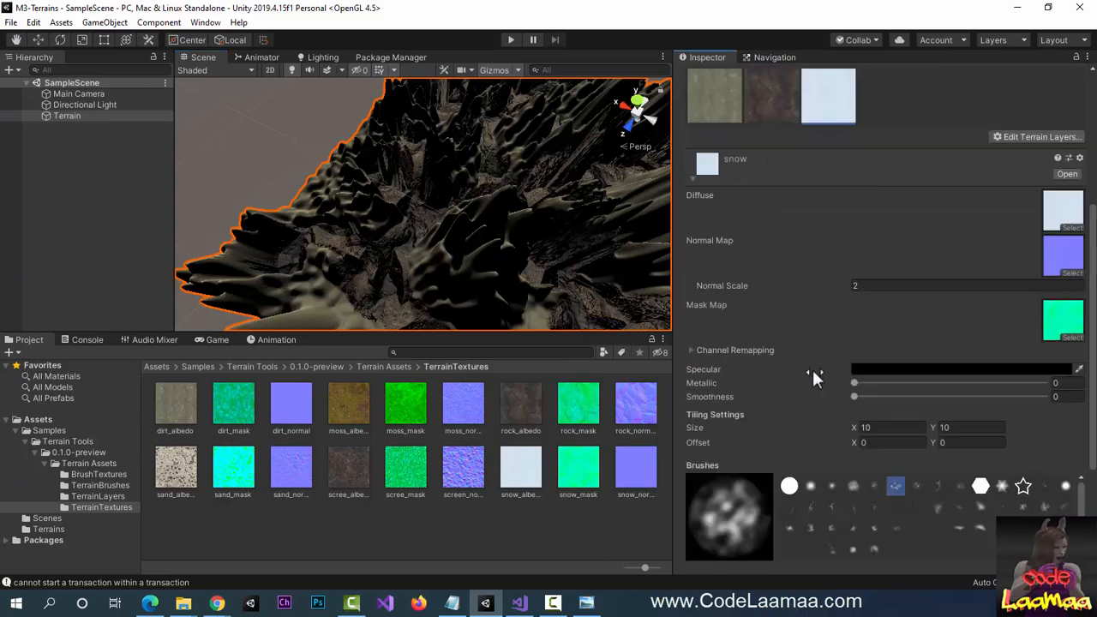
{"action": "left_click", "coordinate": [1025, 139]}
{"action": "left_click", "coordinate": [1023, 151]}
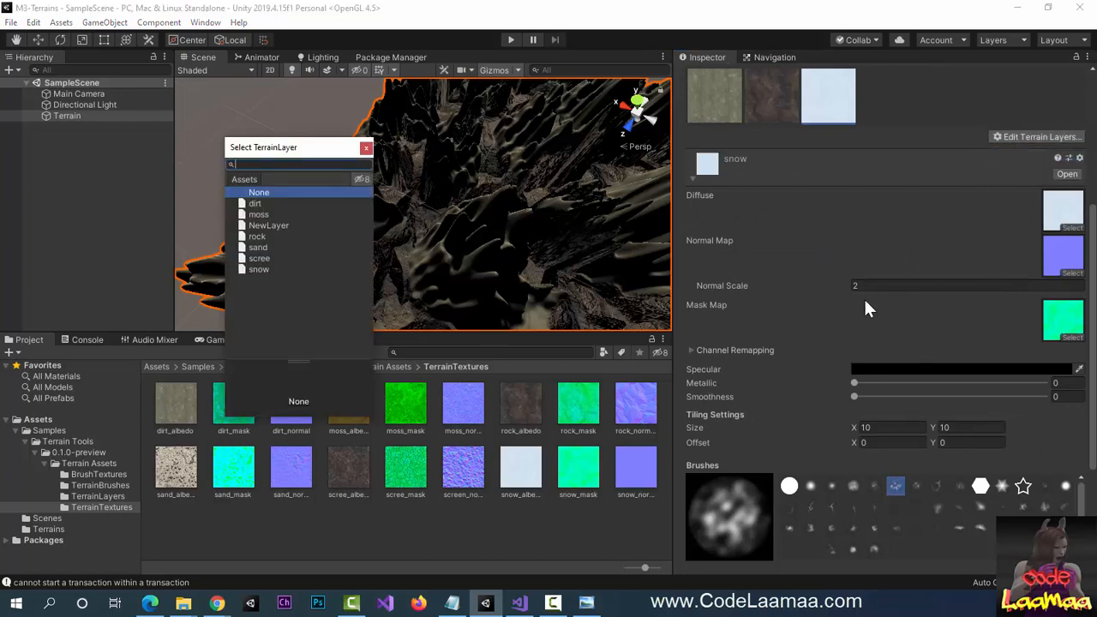
{"action": "left_click", "coordinate": [259, 214]}
{"action": "left_click", "coordinate": [364, 150]}
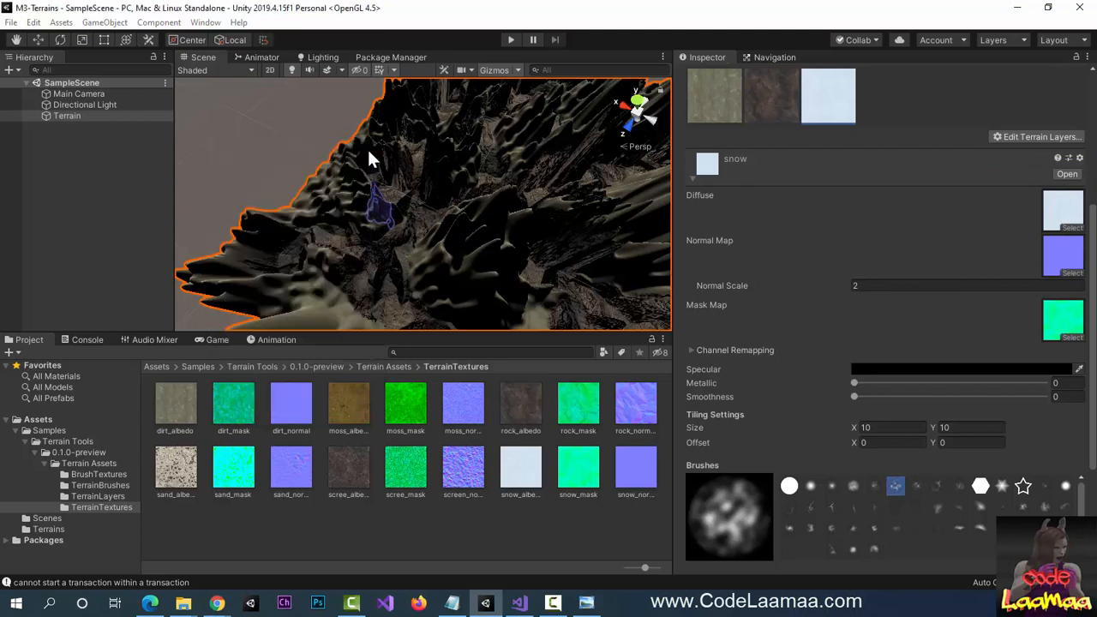
Add a second directional light to the scene to brighten the terrain.
{"action": "scroll", "coordinate": [502, 282], "scroll_direction": "up", "scroll_amount": 5}
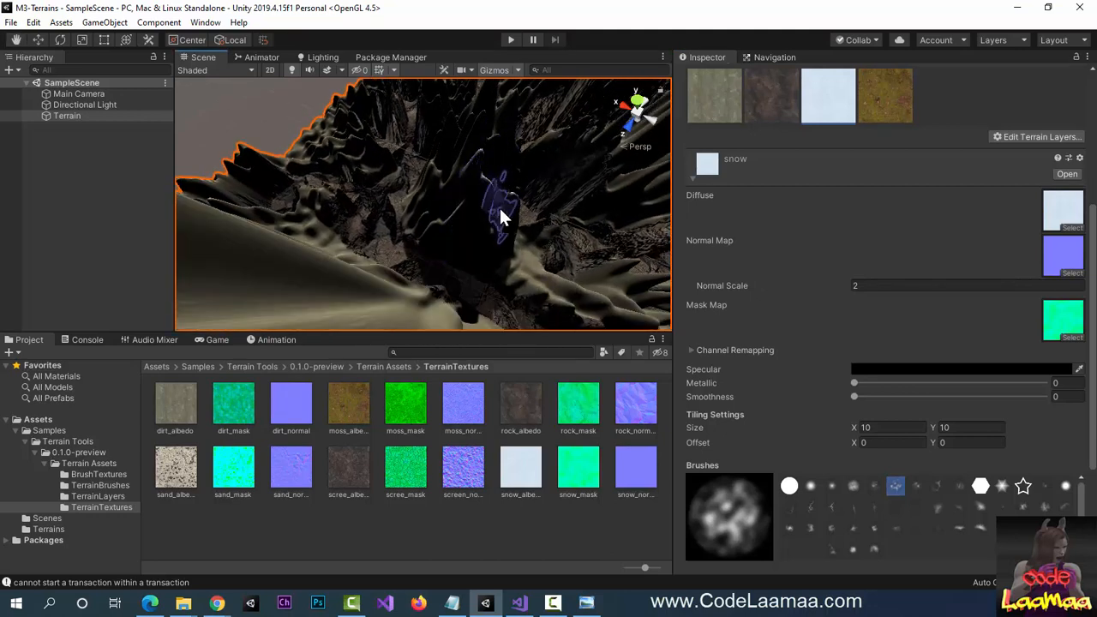
{"action": "scroll", "coordinate": [504, 228], "scroll_direction": "down", "scroll_amount": 8}
{"action": "scroll", "coordinate": [504, 228], "scroll_direction": "down", "scroll_amount": 3}
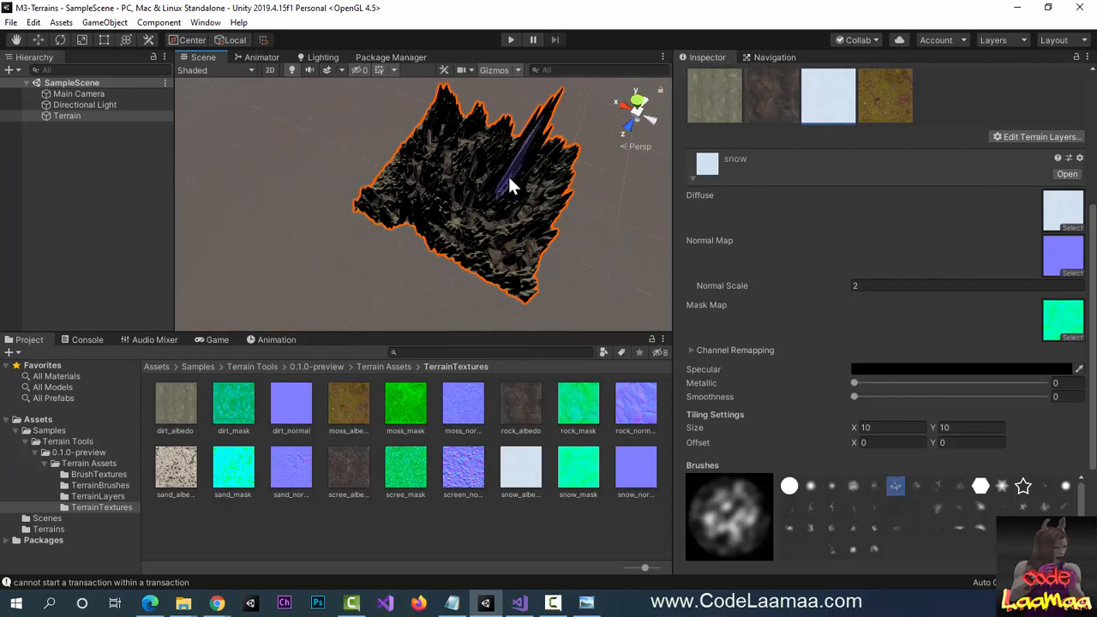
{"action": "scroll", "coordinate": [500, 182], "scroll_direction": "down", "scroll_amount": 2}
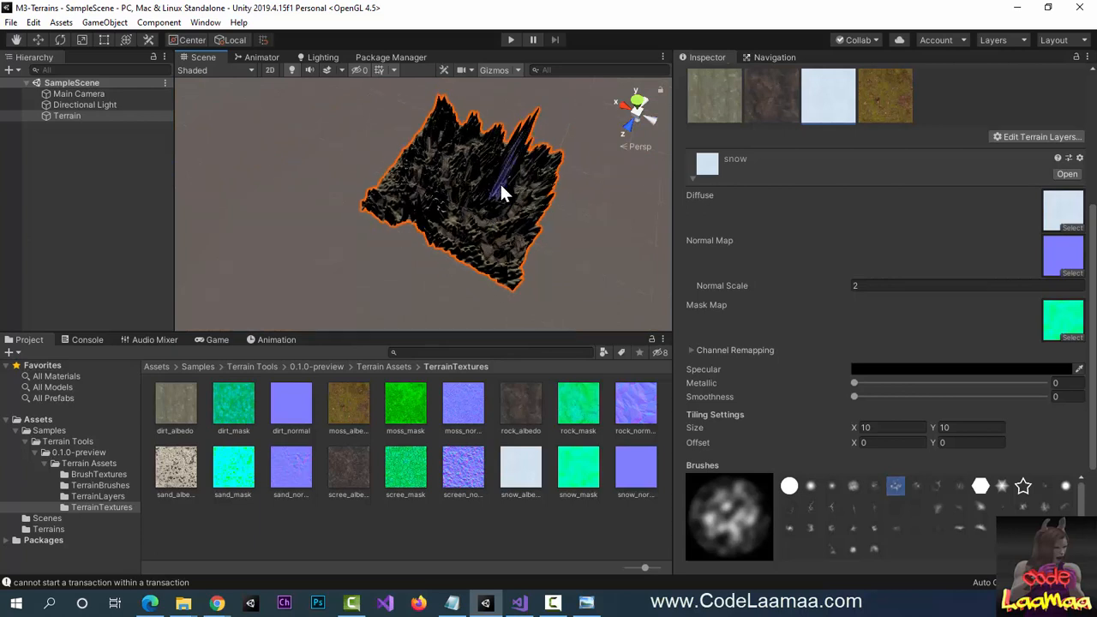
{"action": "scroll", "coordinate": [503, 225], "scroll_direction": "up", "scroll_amount": 10}
{"action": "middle_click_drag", "start_coordinate": [507, 228], "coordinate": [380, 208]}
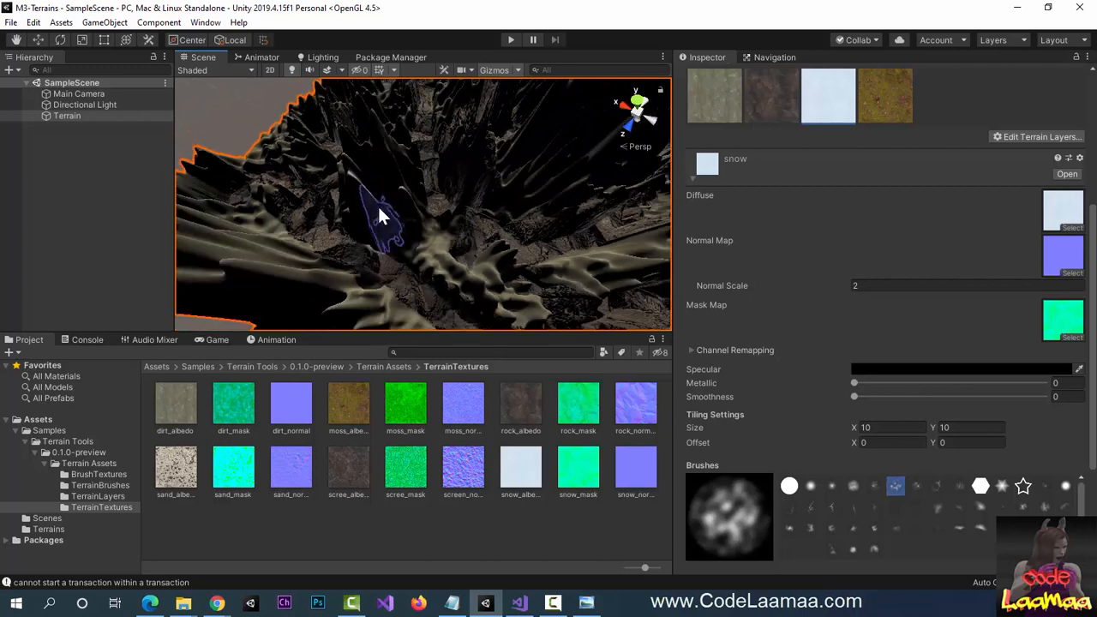
{"action": "left_click", "coordinate": [63, 23]}
{"action": "mouse_move", "coordinate": [91, 26]}
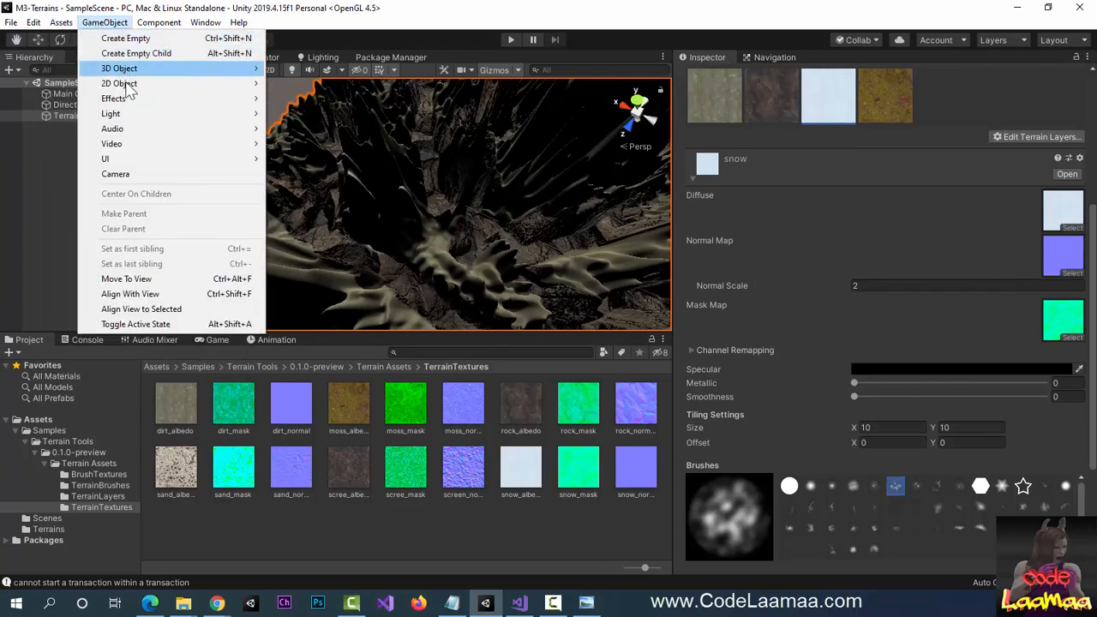
{"action": "mouse_move", "coordinate": [141, 116]}
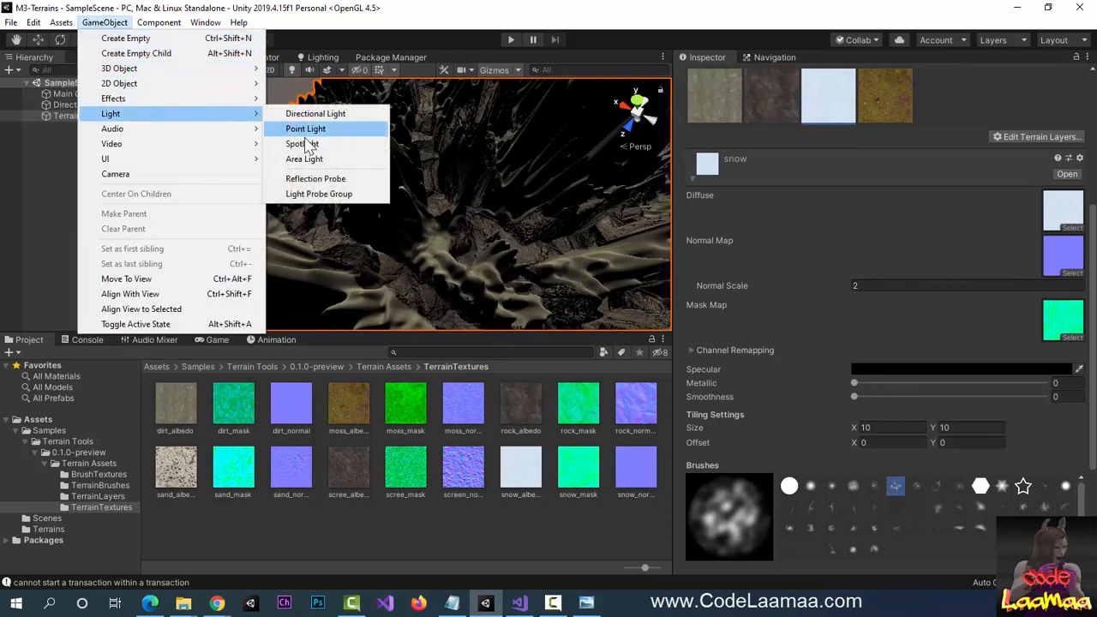
{"action": "left_click", "coordinate": [314, 114]}
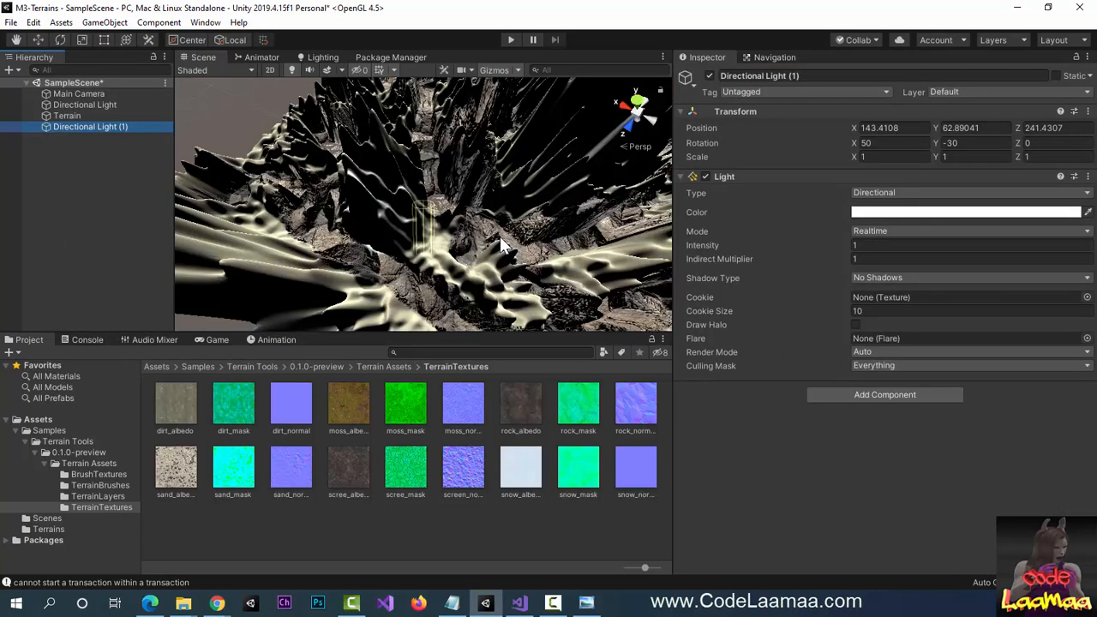
Reselect the terrain and paint a patch of snow on the low ridge between the rock paths.
{"action": "mouse_move", "coordinate": [499, 236]}
{"action": "right_mouse_down"}
{"action": "mouse_move", "coordinate": [552, 209]}
{"action": "mouse_move", "coordinate": [371, 215]}
{"action": "right_mouse_up"}
{"action": "left_click", "coordinate": [370, 214]}
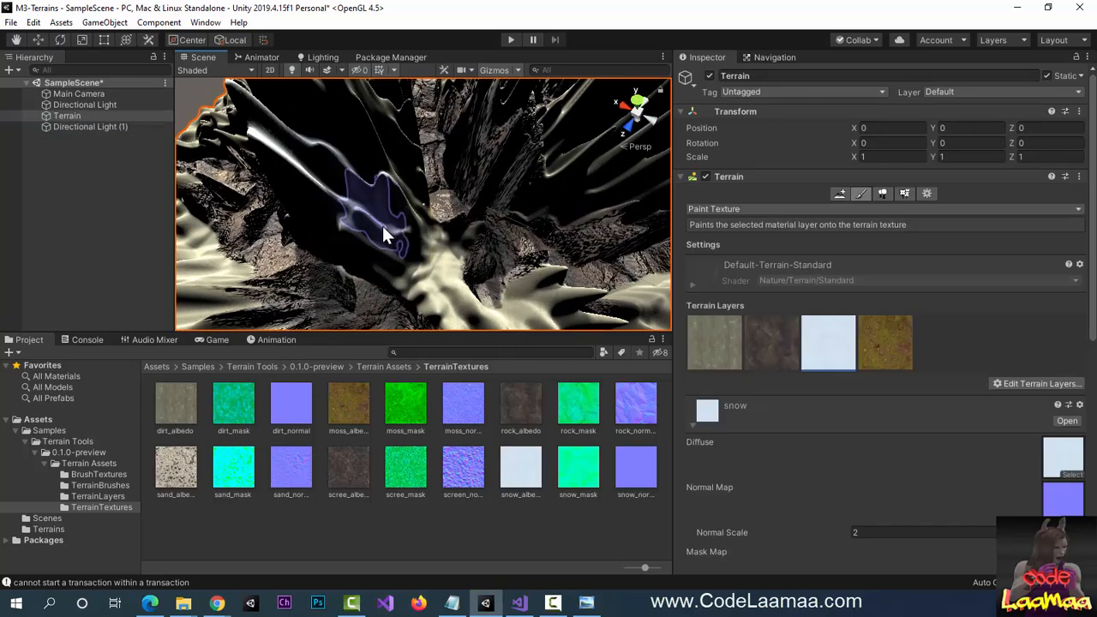
{"action": "middle_click_drag", "start_coordinate": [397, 216], "coordinate": [114, 197]}
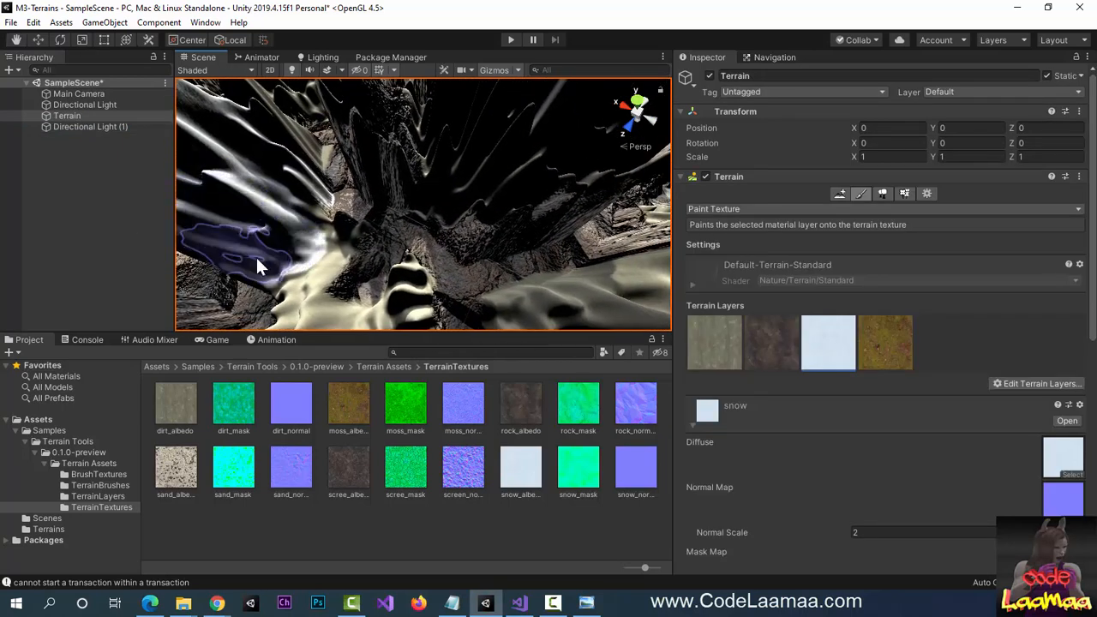
{"action": "right_click_drag", "start_coordinate": [256, 254], "coordinate": [300, 244]}
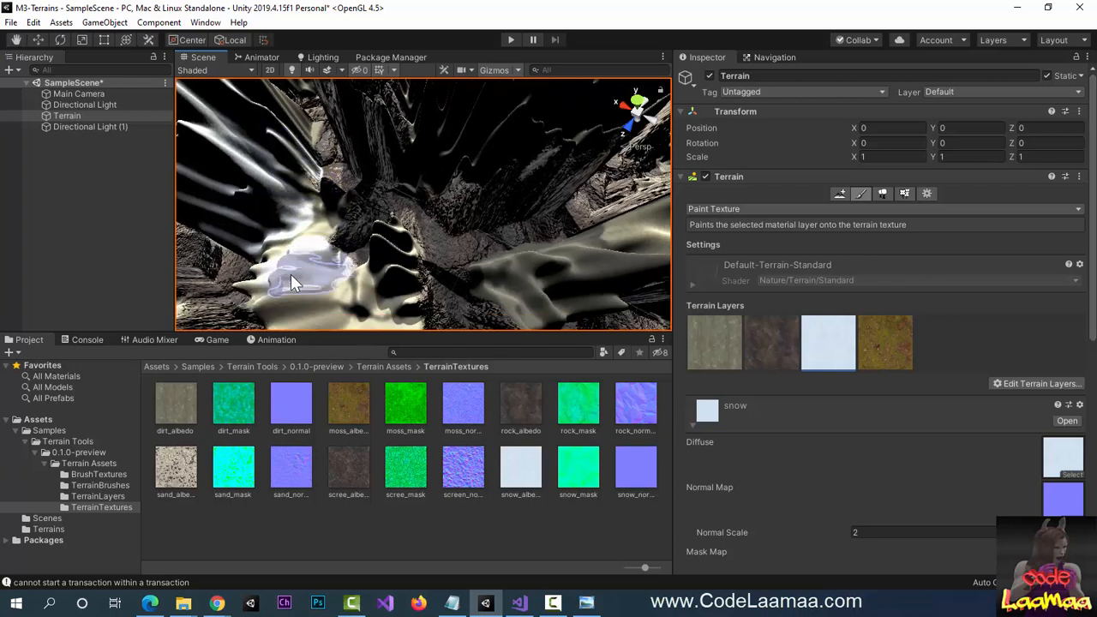
{"action": "right_click_drag", "start_coordinate": [289, 298], "coordinate": [260, 250]}
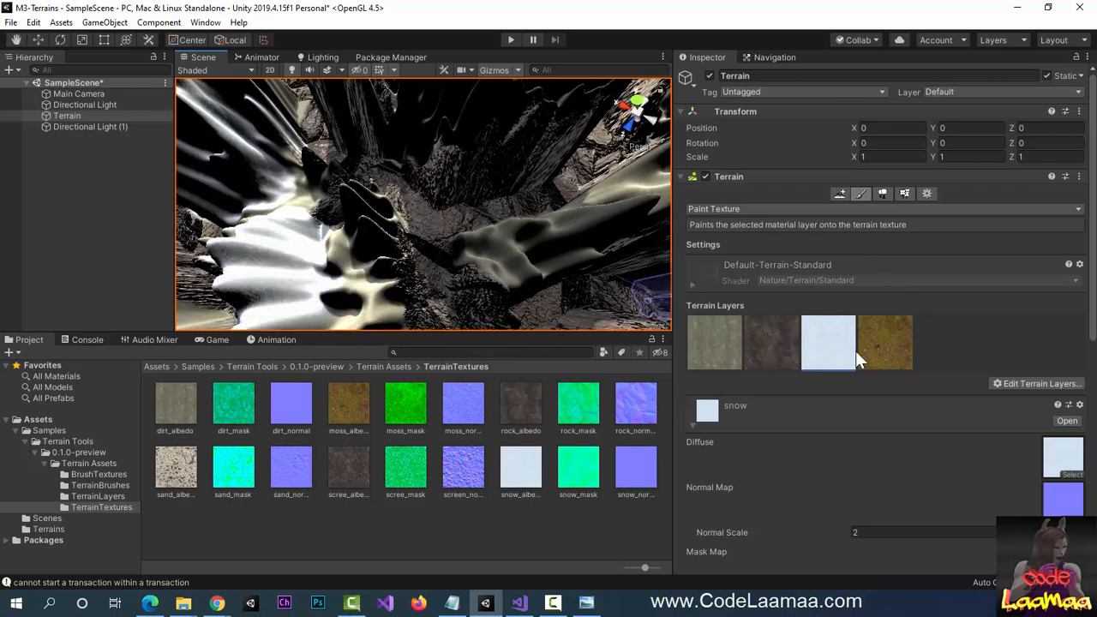
Switch to the moss layer and paint it over the snow patch and the adjoining ridge slopes.
{"action": "left_click", "coordinate": [882, 342]}
{"action": "mouse_move", "coordinate": [214, 244]}
{"action": "left_mouse_down"}
{"action": "mouse_move", "coordinate": [257, 280]}
{"action": "mouse_move", "coordinate": [253, 258]}
{"action": "mouse_move", "coordinate": [225, 246]}
{"action": "mouse_move", "coordinate": [248, 195]}
{"action": "mouse_move", "coordinate": [280, 229]}
{"action": "left_mouse_up"}
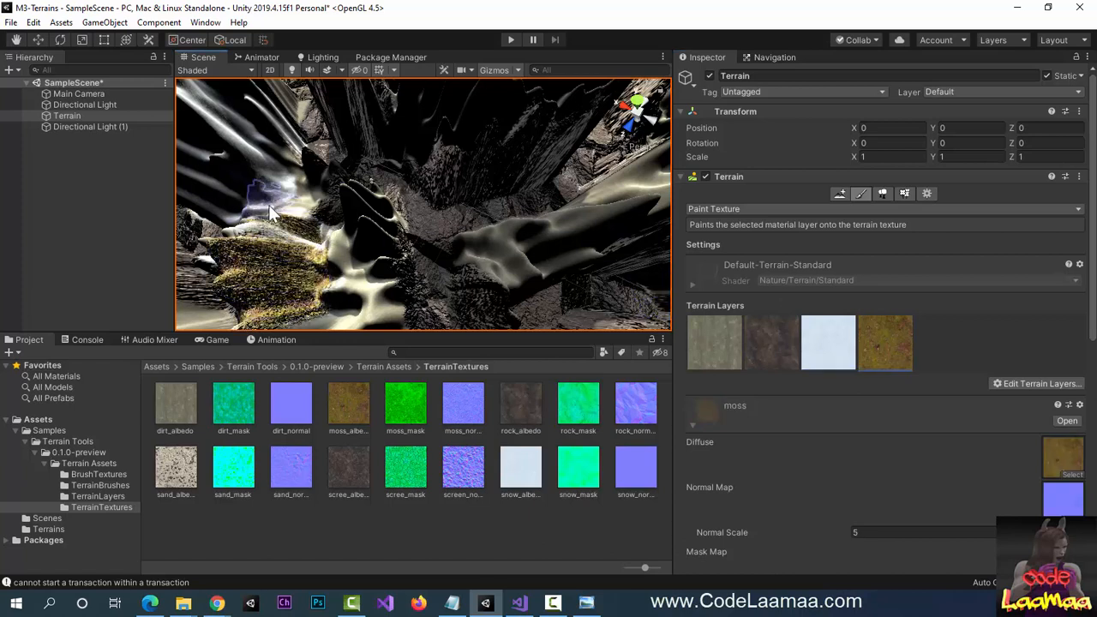
{"action": "middle_click_drag", "start_coordinate": [246, 191], "coordinate": [382, 253]}
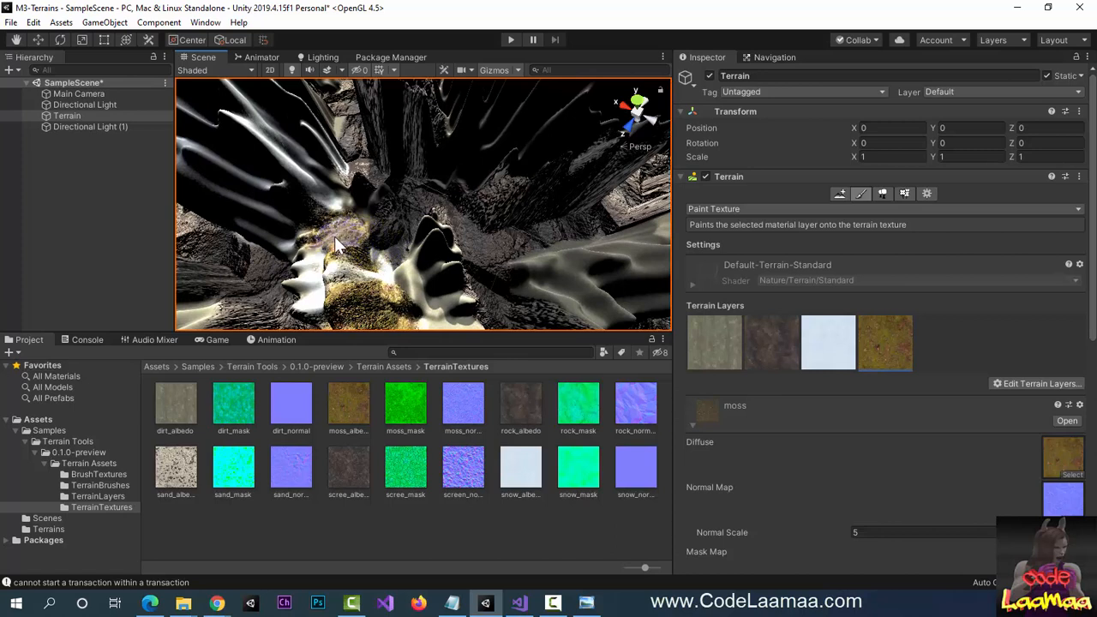
{"action": "mouse_move", "coordinate": [331, 293]}
{"action": "left_mouse_down"}
{"action": "mouse_move", "coordinate": [303, 168]}
{"action": "mouse_move", "coordinate": [248, 191]}
{"action": "left_mouse_up"}
{"action": "mouse_move", "coordinate": [255, 204]}
{"action": "middle_mouse_down"}
{"action": "mouse_move", "coordinate": [323, 158]}
{"action": "mouse_move", "coordinate": [558, 176]}
{"action": "mouse_move", "coordinate": [417, 180]}
{"action": "middle_mouse_up"}
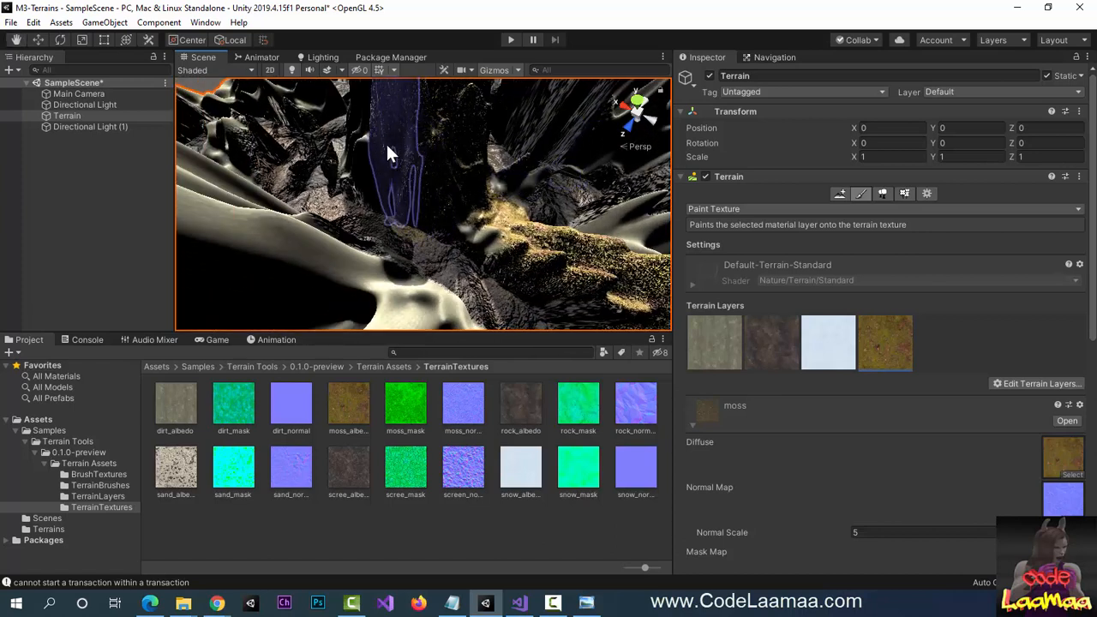
Paint moss on the neighbouring ridge and the small peaks beside the central rock valley.
{"action": "mouse_move", "coordinate": [360, 213]}
{"action": "middle_mouse_down"}
{"action": "mouse_move", "coordinate": [80, 162]}
{"action": "mouse_move", "coordinate": [631, 152]}
{"action": "middle_mouse_up"}
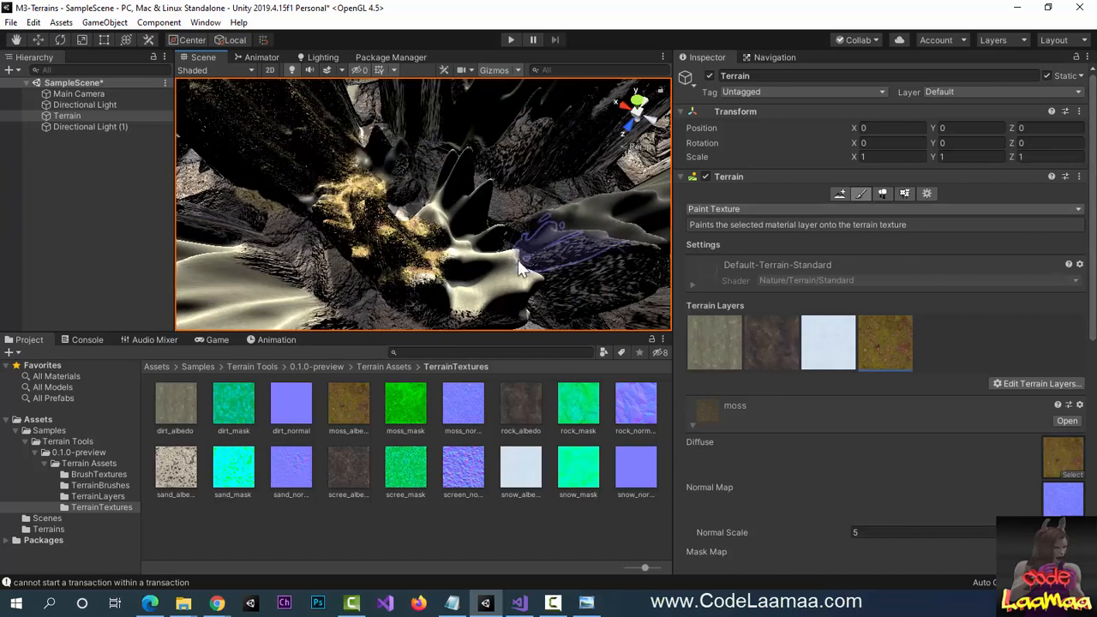
{"action": "mouse_move", "coordinate": [504, 266]}
{"action": "left_mouse_down"}
{"action": "mouse_move", "coordinate": [485, 276]}
{"action": "mouse_move", "coordinate": [476, 261]}
{"action": "left_mouse_up"}
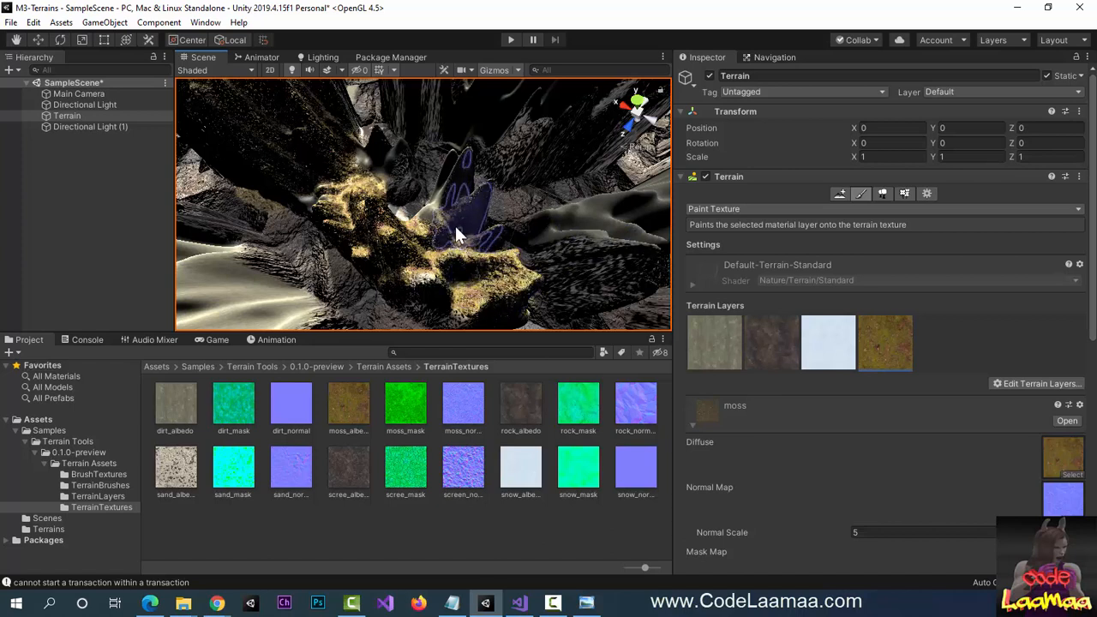
{"action": "mouse_move", "coordinate": [480, 244]}
{"action": "middle_mouse_down"}
{"action": "mouse_move", "coordinate": [233, 248]}
{"action": "mouse_move", "coordinate": [348, 243]}
{"action": "middle_mouse_up"}
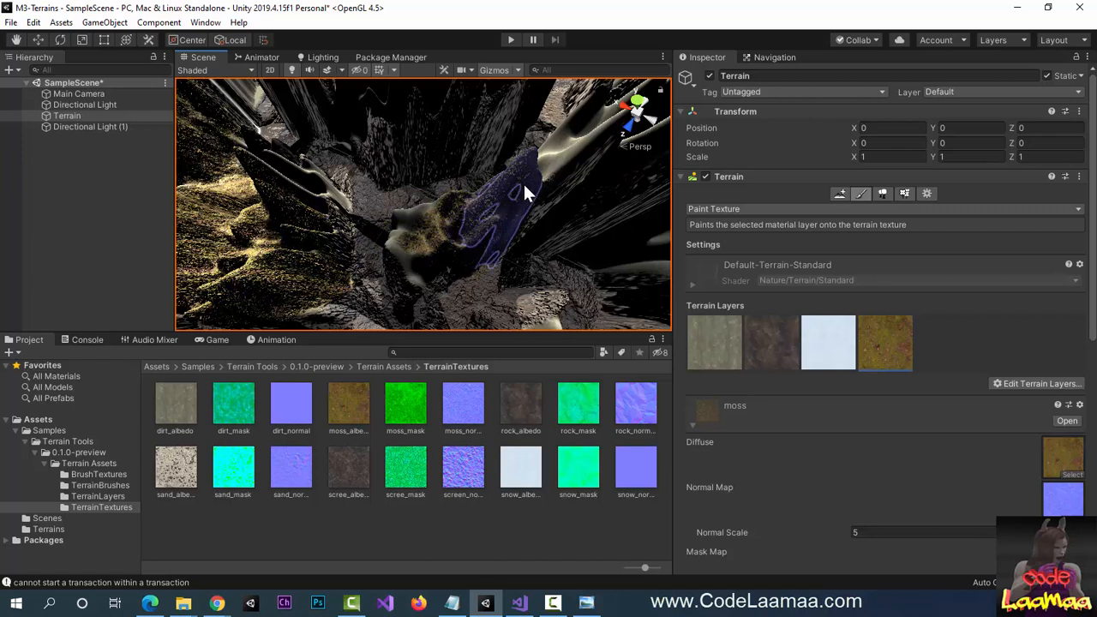
{"action": "middle_click_drag", "start_coordinate": [522, 189], "coordinate": [403, 243]}
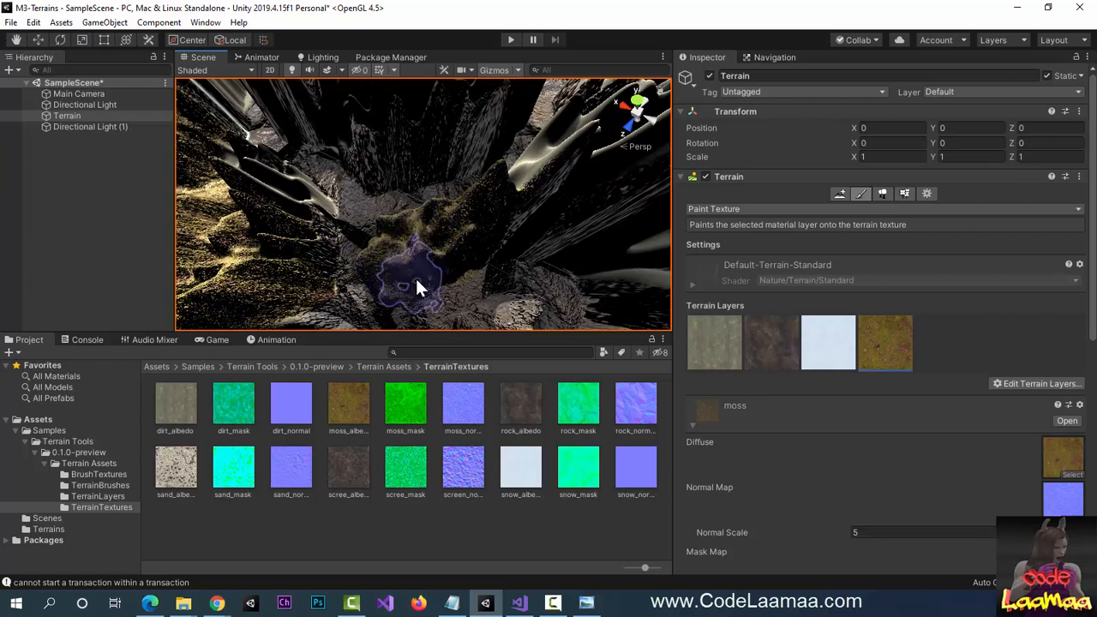
{"action": "mouse_move", "coordinate": [414, 279]}
{"action": "middle_mouse_down"}
{"action": "mouse_move", "coordinate": [320, 153]}
{"action": "mouse_move", "coordinate": [317, 166]}
{"action": "middle_mouse_up"}
Paint moss over the bare slopes along the terrain's front edge towards the side corner.
{"action": "mouse_move", "coordinate": [461, 261]}
{"action": "middle_mouse_down"}
{"action": "mouse_move", "coordinate": [392, 166]}
{"action": "mouse_move", "coordinate": [386, 215]}
{"action": "mouse_move", "coordinate": [534, 269]}
{"action": "mouse_move", "coordinate": [514, 178]}
{"action": "mouse_move", "coordinate": [318, 281]}
{"action": "mouse_move", "coordinate": [338, 246]}
{"action": "mouse_move", "coordinate": [639, 265]}
{"action": "middle_mouse_up"}
{"action": "middle_click_drag", "start_coordinate": [476, 218], "coordinate": [519, 318]}
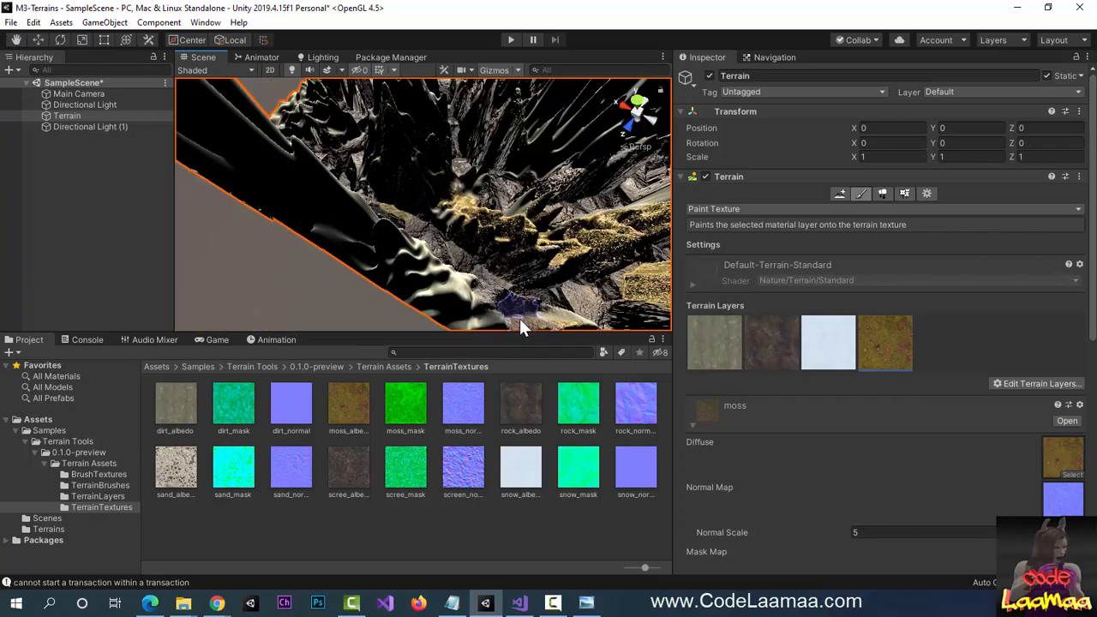
{"action": "middle_click_drag", "start_coordinate": [392, 262], "coordinate": [319, 279]}
{"action": "middle_click_drag", "start_coordinate": [313, 234], "coordinate": [356, 289]}
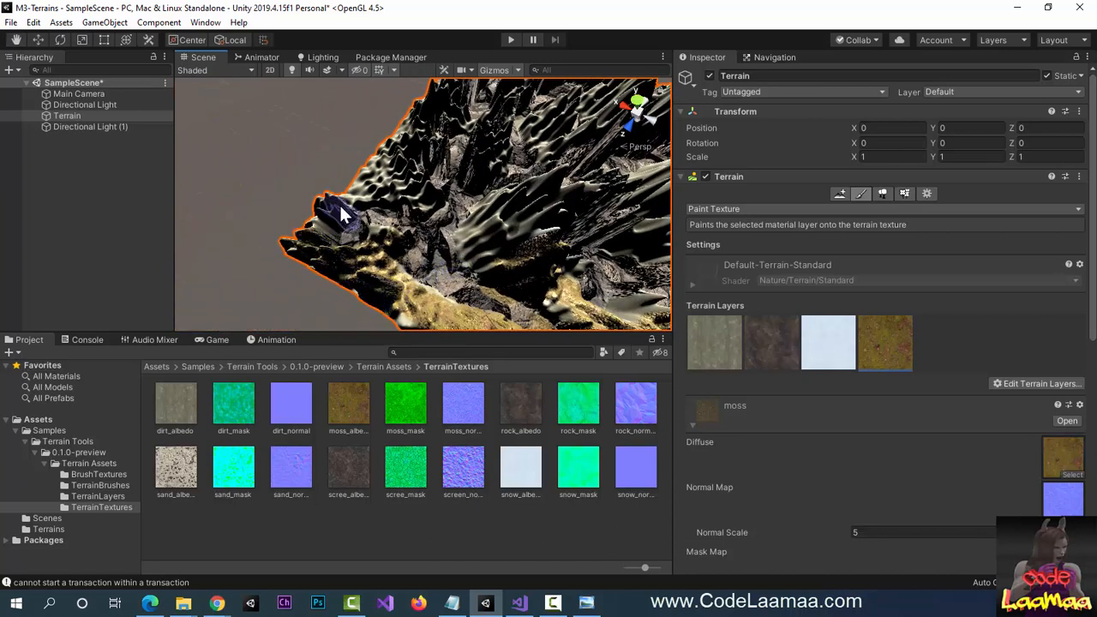
{"action": "mouse_move", "coordinate": [420, 181]}
{"action": "middle_mouse_down"}
{"action": "mouse_move", "coordinate": [425, 226]}
{"action": "mouse_move", "coordinate": [508, 226]}
{"action": "mouse_move", "coordinate": [419, 235]}
{"action": "middle_mouse_up"}
Widen the Scene view and continue painting moss on the ridges and inner slopes around the rock paths.
{"action": "left_click_drag", "start_coordinate": [640, 223], "coordinate": [786, 223]}
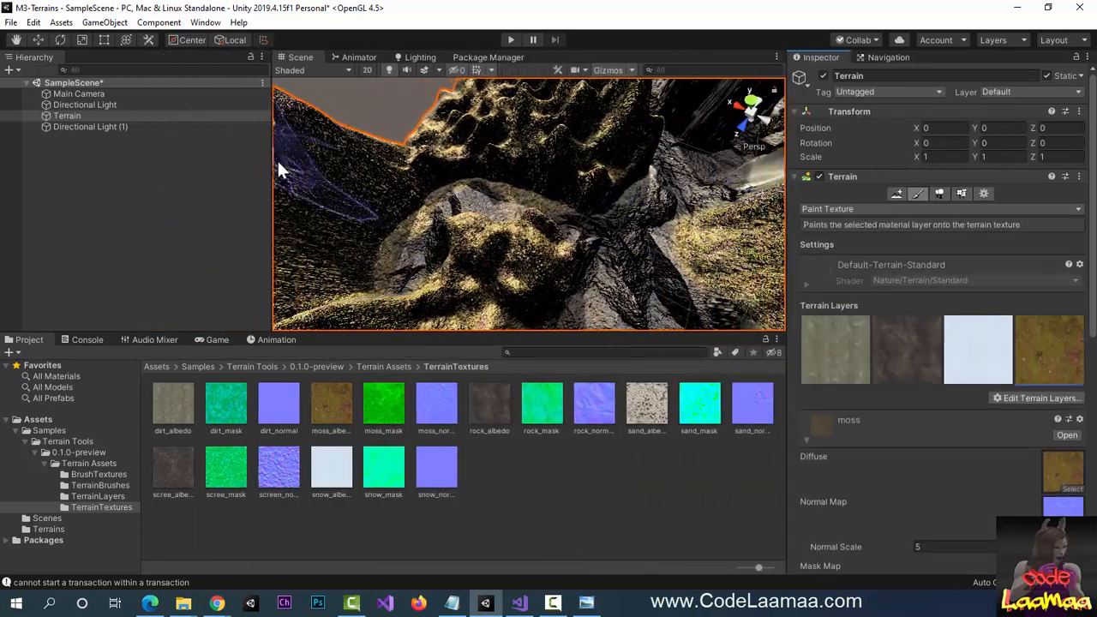
{"action": "mouse_move", "coordinate": [277, 159]}
{"action": "middle_mouse_down"}
{"action": "mouse_move", "coordinate": [400, 142]}
{"action": "mouse_move", "coordinate": [709, 203]}
{"action": "mouse_move", "coordinate": [470, 152]}
{"action": "mouse_move", "coordinate": [595, 99]}
{"action": "mouse_move", "coordinate": [568, 245]}
{"action": "mouse_move", "coordinate": [446, 281]}
{"action": "mouse_move", "coordinate": [466, 111]}
{"action": "mouse_move", "coordinate": [289, 238]}
{"action": "mouse_move", "coordinate": [183, 240]}
{"action": "mouse_move", "coordinate": [348, 254]}
{"action": "mouse_move", "coordinate": [234, 251]}
{"action": "middle_mouse_up"}
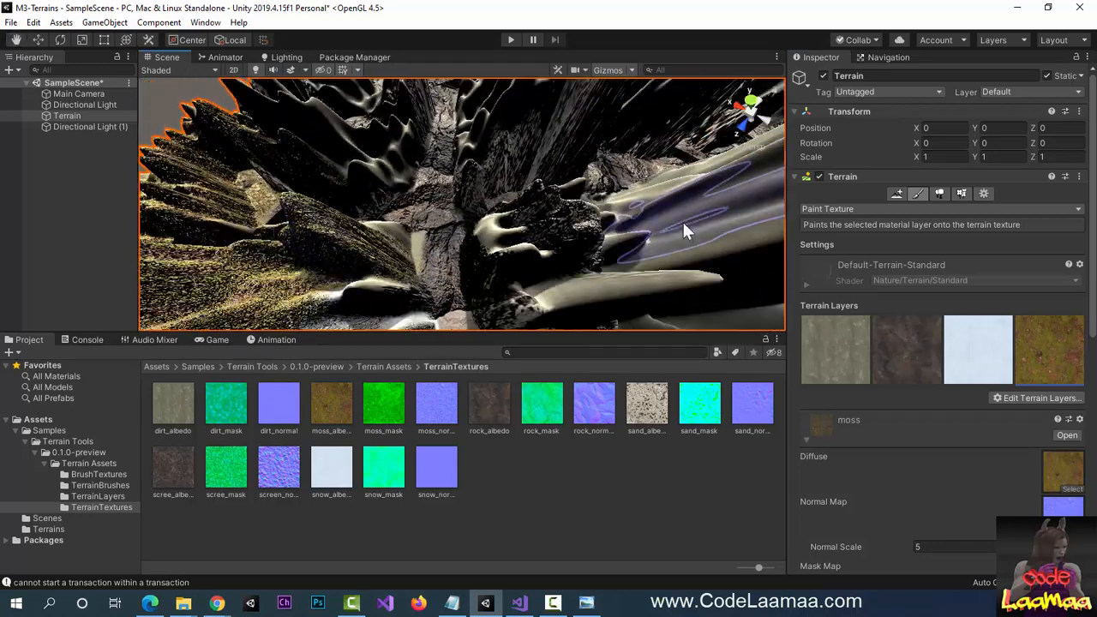
{"action": "middle_click_drag", "start_coordinate": [625, 260], "coordinate": [554, 178]}
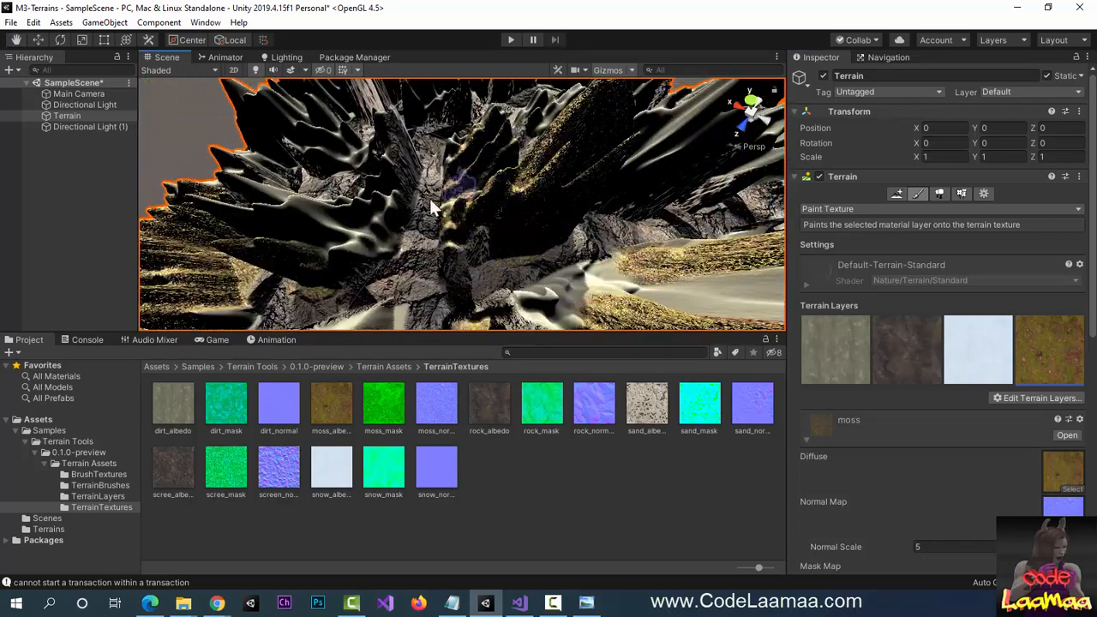
{"action": "middle_click_drag", "start_coordinate": [288, 173], "coordinate": [337, 187]}
{"action": "middle_click_drag", "start_coordinate": [524, 209], "coordinate": [441, 189]}
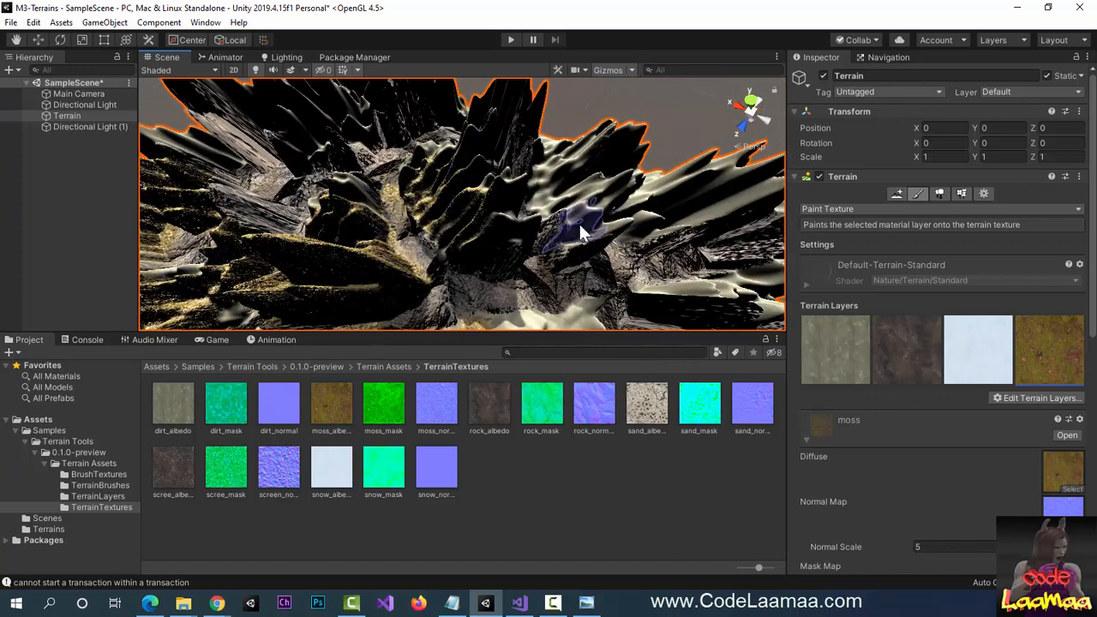
Paint moss over the outer spikes and the pale mounds on the far side of the terrain.
{"action": "mouse_move", "coordinate": [582, 231]}
{"action": "middle_mouse_down"}
{"action": "mouse_move", "coordinate": [507, 249]}
{"action": "mouse_move", "coordinate": [387, 223]}
{"action": "mouse_move", "coordinate": [455, 202]}
{"action": "mouse_move", "coordinate": [383, 182]}
{"action": "mouse_move", "coordinate": [436, 212]}
{"action": "mouse_move", "coordinate": [400, 221]}
{"action": "mouse_move", "coordinate": [438, 170]}
{"action": "mouse_move", "coordinate": [405, 165]}
{"action": "mouse_move", "coordinate": [360, 212]}
{"action": "middle_mouse_up"}
{"action": "mouse_move", "coordinate": [360, 213]}
{"action": "left_mouse_down"}
{"action": "mouse_move", "coordinate": [235, 298]}
{"action": "mouse_move", "coordinate": [497, 269]}
{"action": "left_mouse_up"}
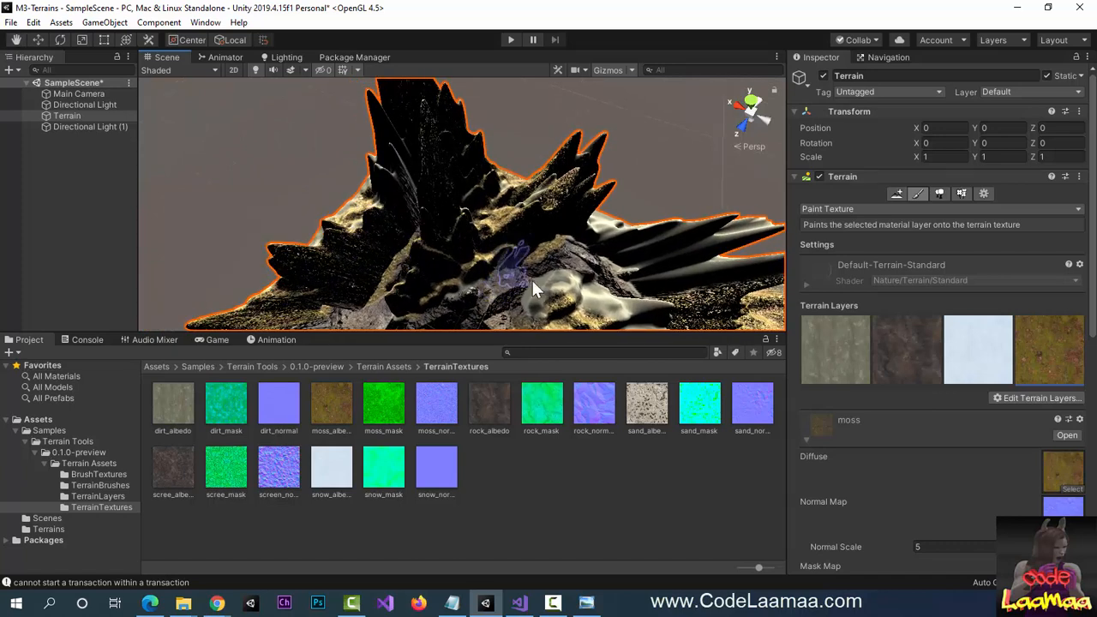
{"action": "right_click_drag", "start_coordinate": [533, 280], "coordinate": [530, 287]}
{"action": "left_click_drag", "start_coordinate": [531, 286], "coordinate": [592, 295]}
{"action": "middle_click_drag", "start_coordinate": [429, 265], "coordinate": [375, 269]}
{"action": "mouse_move", "coordinate": [375, 269]}
{"action": "left_mouse_down"}
{"action": "mouse_move", "coordinate": [666, 238]}
{"action": "mouse_move", "coordinate": [548, 212]}
{"action": "left_mouse_up"}
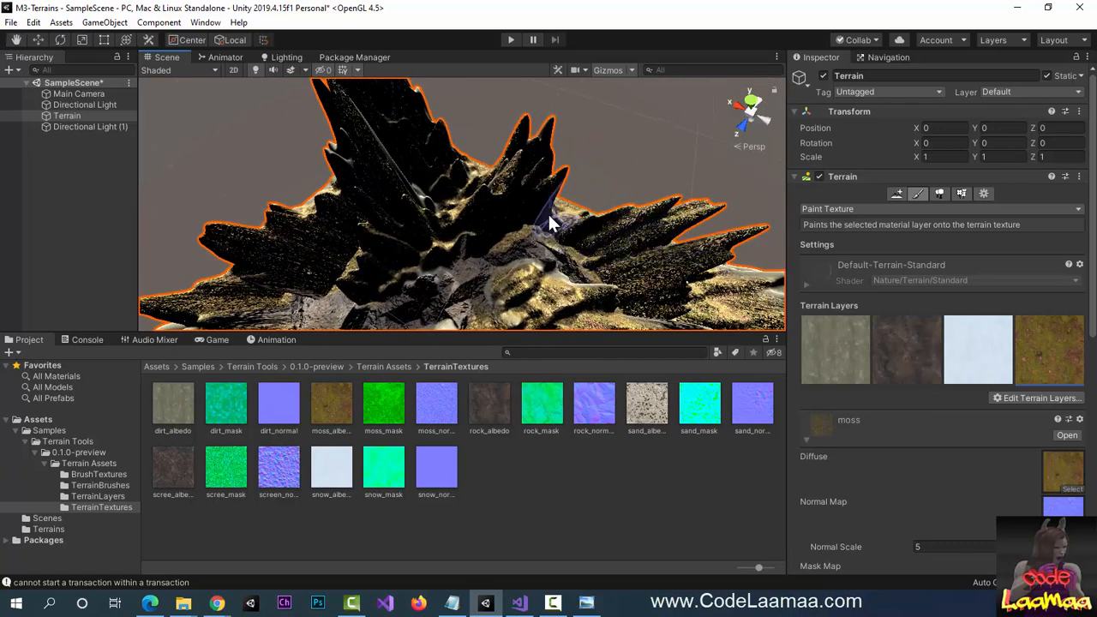
Cover the remaining bare slopes and spikes along the terrain's outer edge with moss.
{"action": "middle_click_drag", "start_coordinate": [547, 212], "coordinate": [518, 160]}
{"action": "right_click_drag", "start_coordinate": [517, 159], "coordinate": [631, 249]}
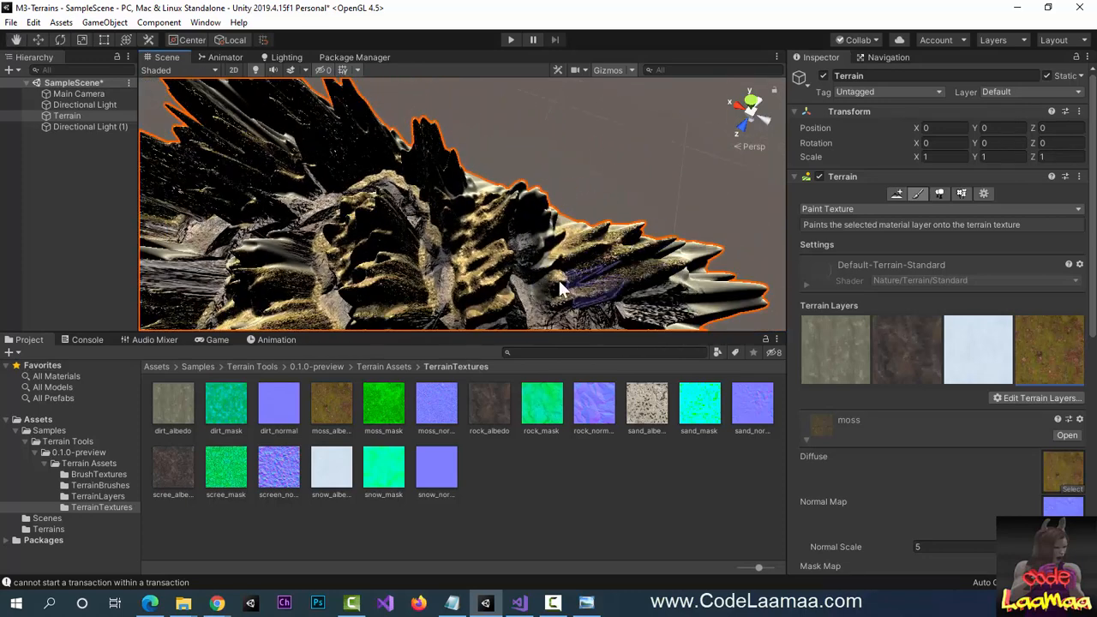
{"action": "right_click_drag", "start_coordinate": [669, 285], "coordinate": [414, 268]}
{"action": "right_click_drag", "start_coordinate": [359, 323], "coordinate": [452, 229]}
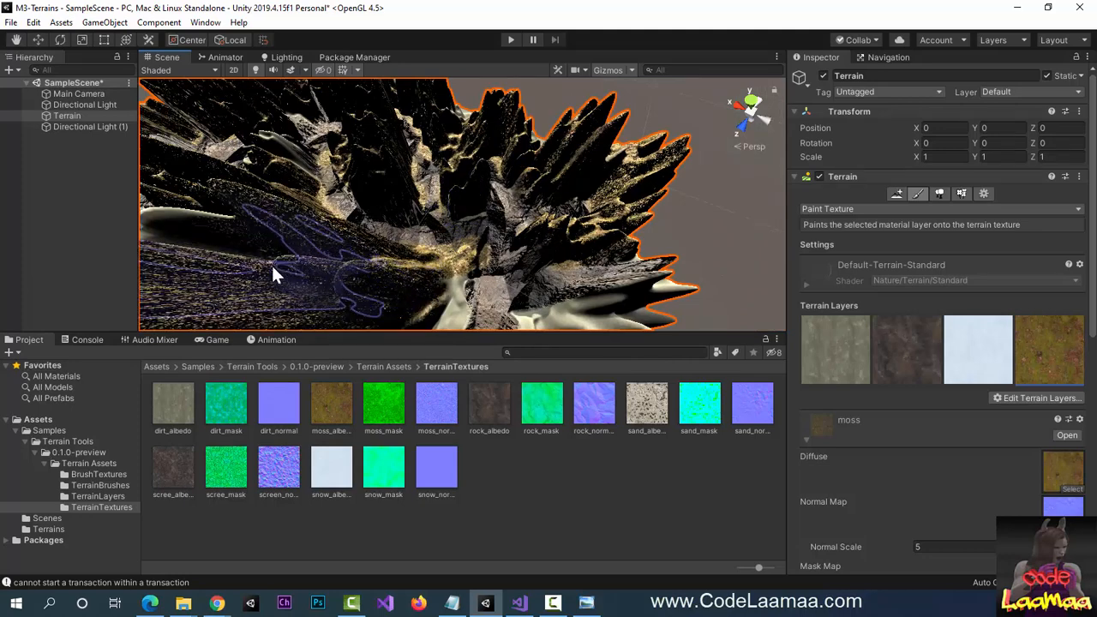
{"action": "right_click_drag", "start_coordinate": [271, 263], "coordinate": [342, 243]}
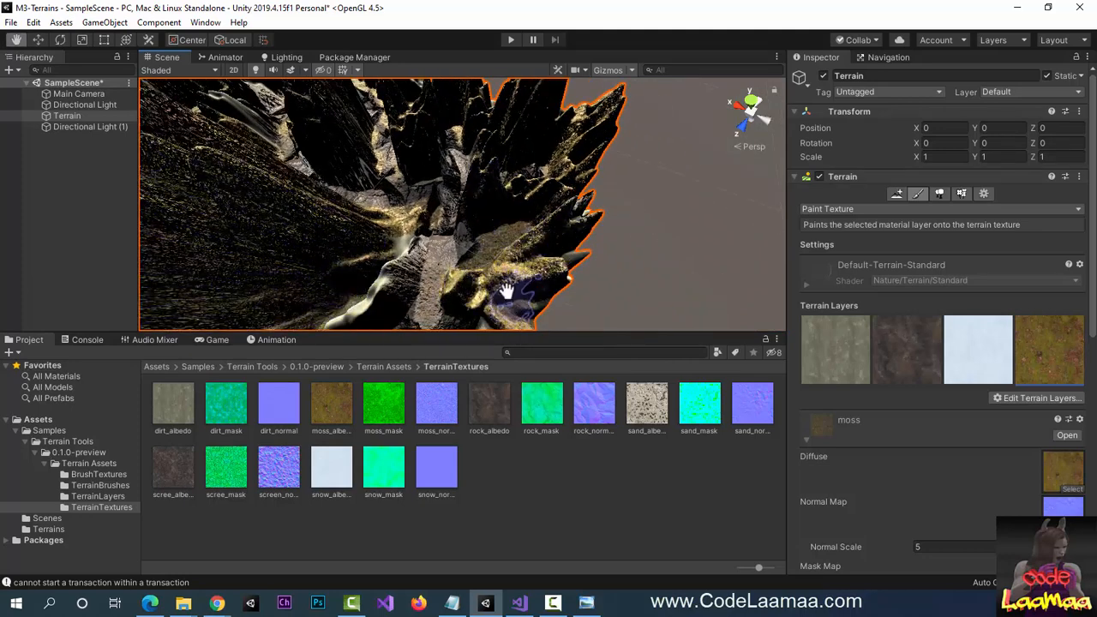
{"action": "right_click_drag", "start_coordinate": [506, 288], "coordinate": [405, 345]}
{"action": "right_click_drag", "start_coordinate": [443, 267], "coordinate": [503, 267]}
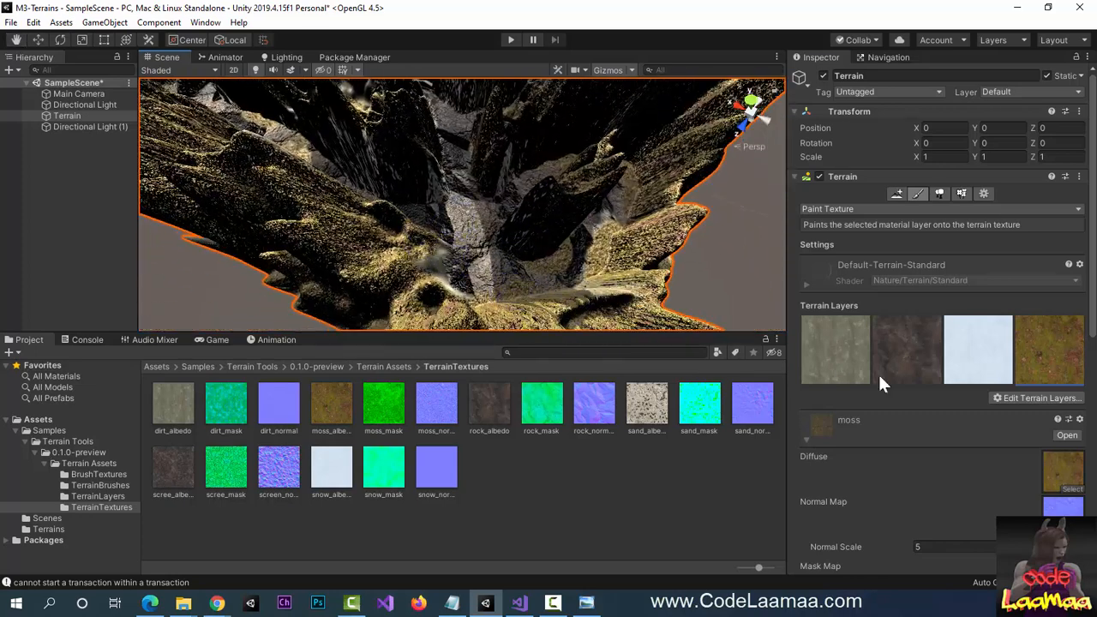
Undo the last texture strokes beside the rock path near the terrain's edge and touch up the path with the rock layer.
{"action": "left_click", "coordinate": [823, 353]}
{"action": "left_click", "coordinate": [568, 263]}
{"action": "key", "text": "ctrl+z"}
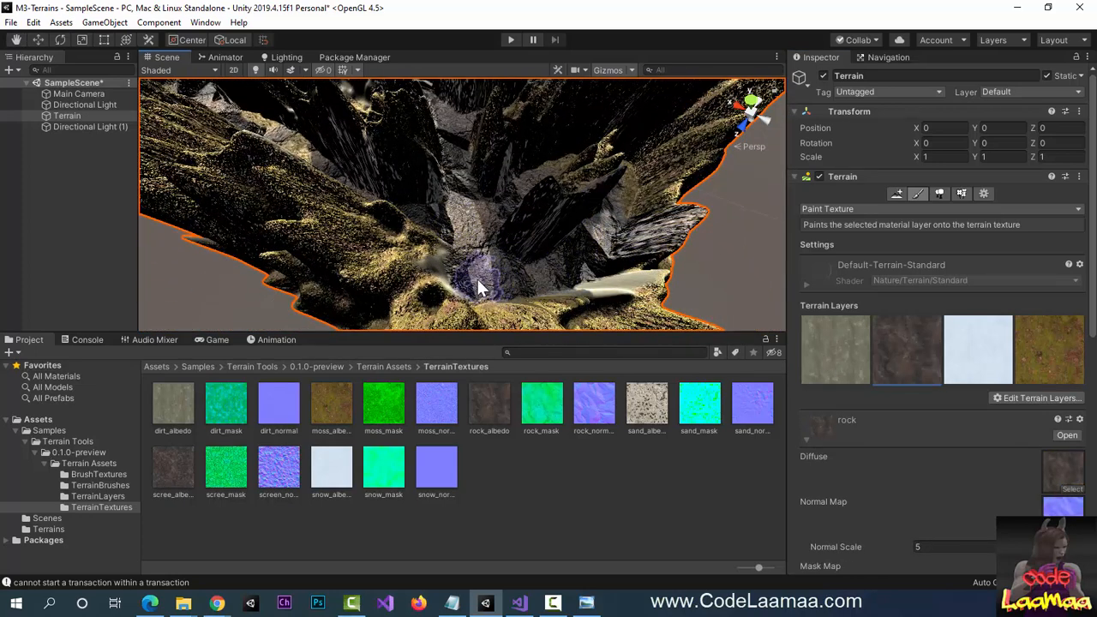
{"action": "mouse_move", "coordinate": [637, 298]}
{"action": "right_mouse_down"}
{"action": "mouse_move", "coordinate": [697, 220]}
{"action": "mouse_move", "coordinate": [681, 263]}
{"action": "mouse_move", "coordinate": [547, 266]}
{"action": "mouse_move", "coordinate": [627, 269]}
{"action": "mouse_move", "coordinate": [612, 286]}
{"action": "mouse_move", "coordinate": [638, 294]}
{"action": "mouse_move", "coordinate": [635, 285]}
{"action": "right_mouse_up"}
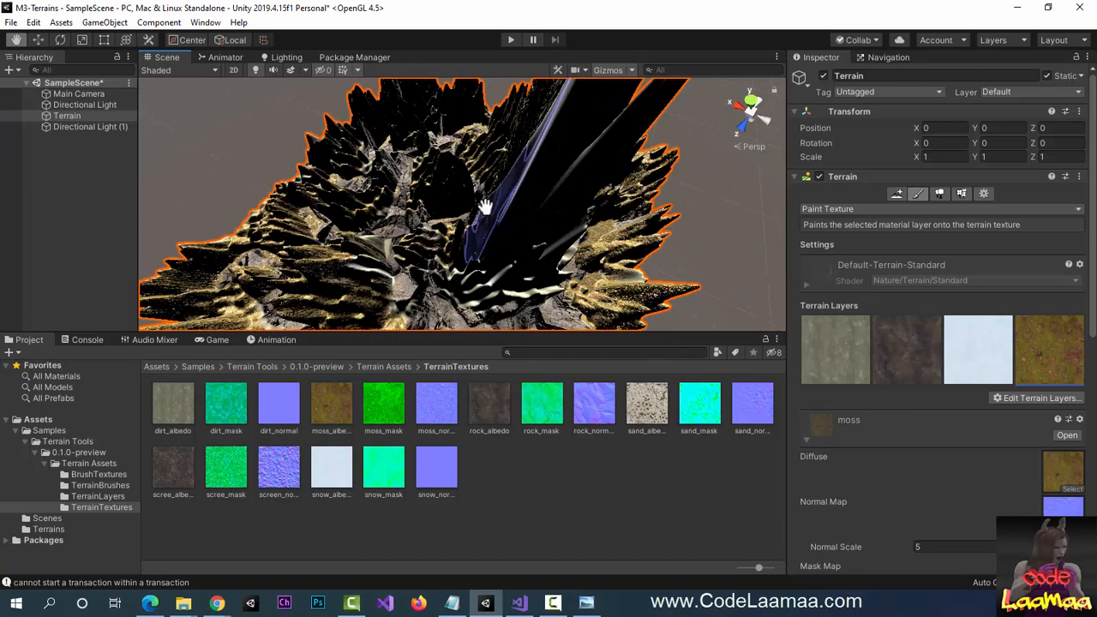
Paint patches of the snow layer over the ridges, spikes and slopes around the rock paths across the terrain.
{"action": "left_click", "coordinate": [969, 349]}
{"action": "right_click_drag", "start_coordinate": [502, 179], "coordinate": [508, 206]}
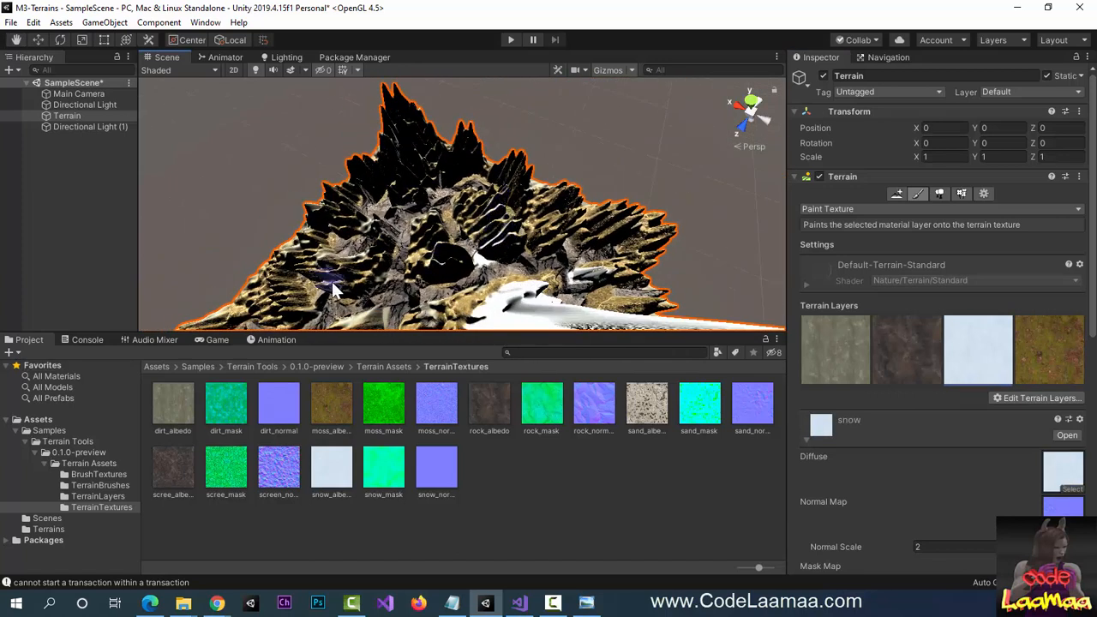
{"action": "right_click_drag", "start_coordinate": [276, 294], "coordinate": [479, 143]}
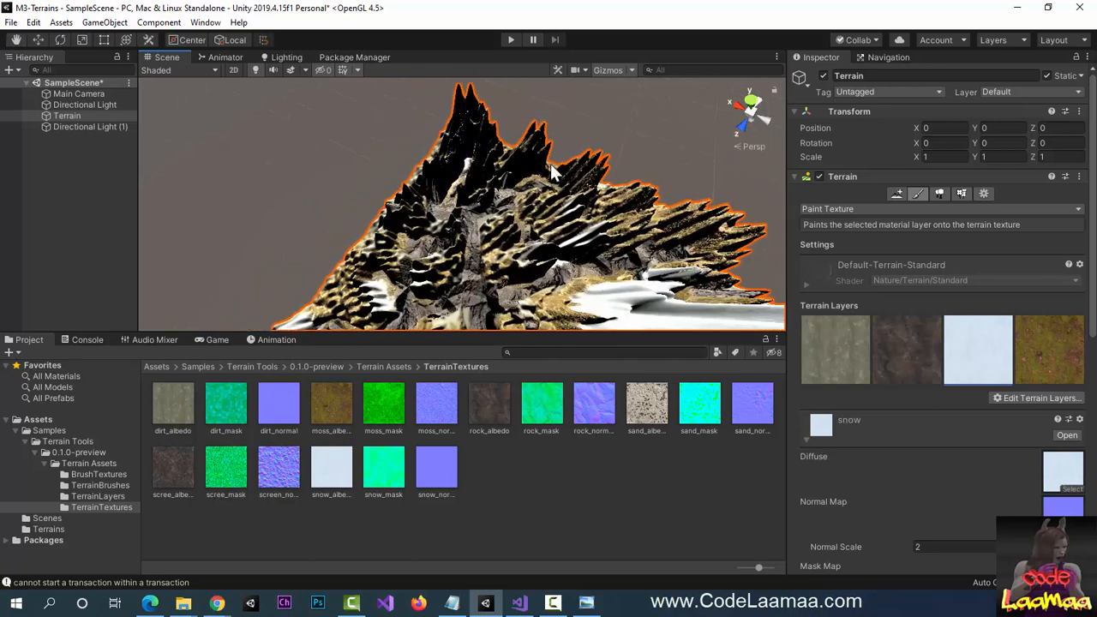
{"action": "right_click_drag", "start_coordinate": [702, 221], "coordinate": [600, 257]}
{"action": "left_click", "coordinate": [637, 275]}
{"action": "left_click", "coordinate": [596, 223]}
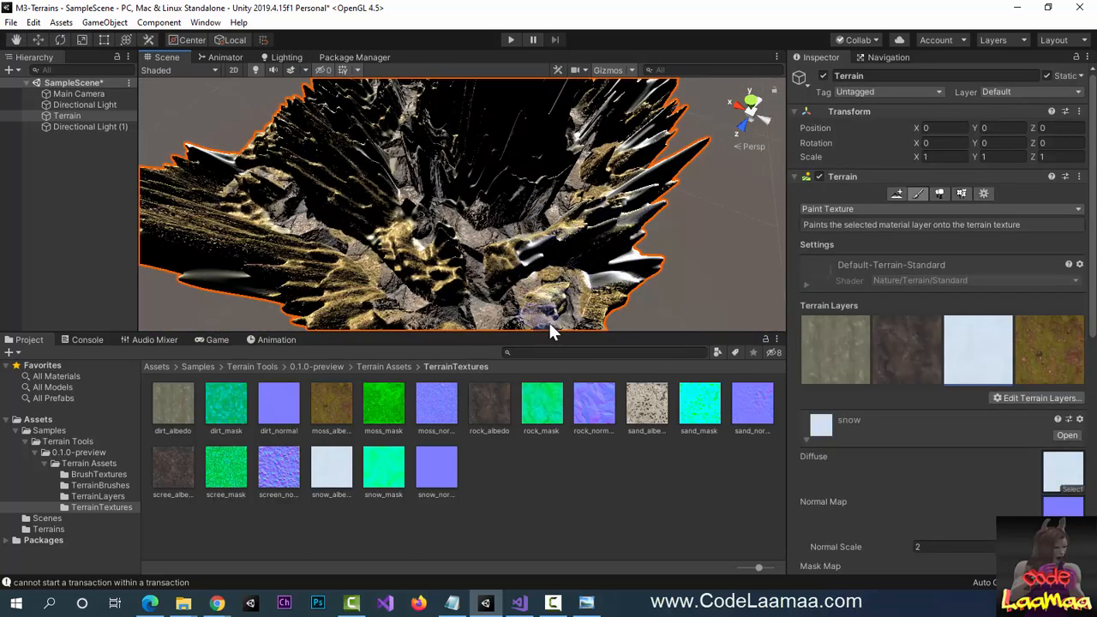
{"action": "right_click_drag", "start_coordinate": [549, 326], "coordinate": [518, 251]}
{"action": "right_click_drag", "start_coordinate": [600, 294], "coordinate": [520, 302]}
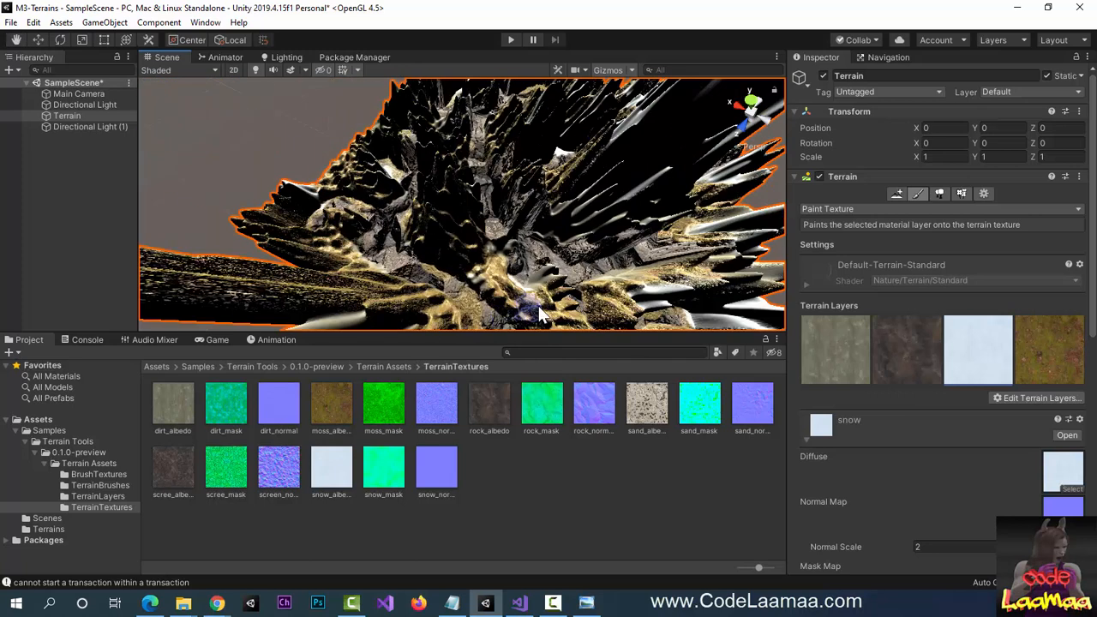
{"action": "right_click_drag", "start_coordinate": [312, 244], "coordinate": [369, 309]}
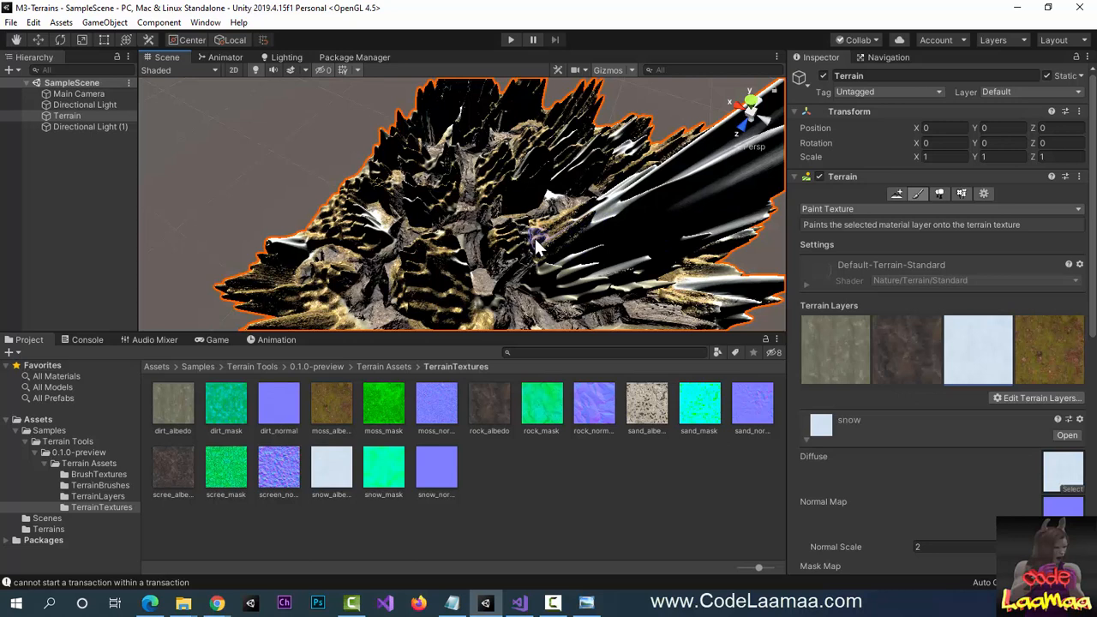
Switch to Chrome, search the Unity Asset Store for "speed trees" and open the Free SpeedTrees Package page.
{"action": "left_click", "coordinate": [101, 507]}
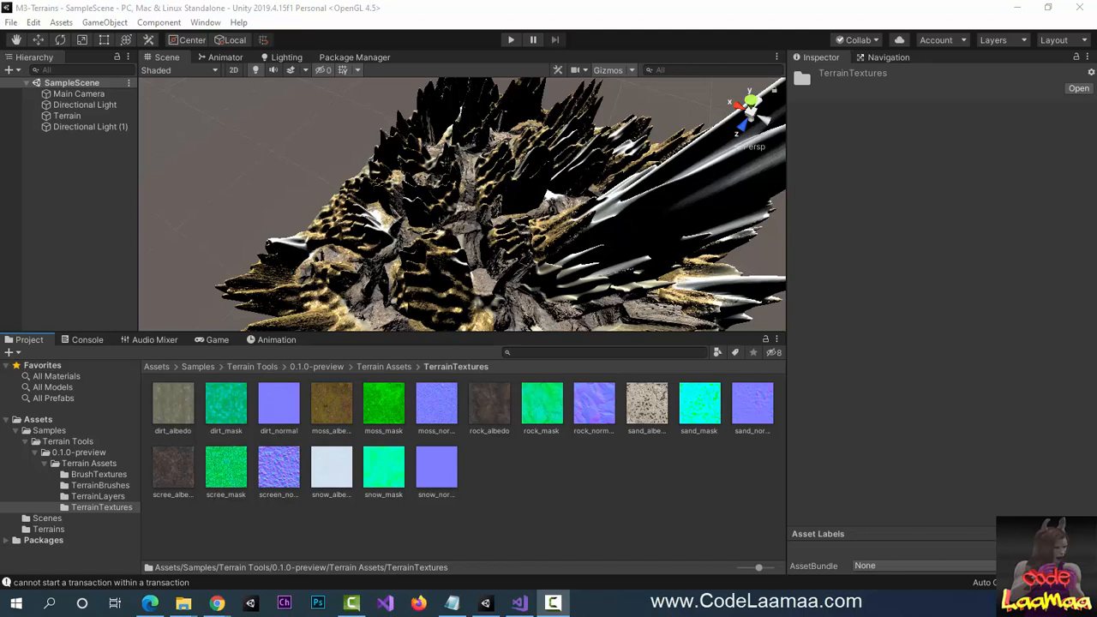
{"action": "left_click", "coordinate": [217, 602]}
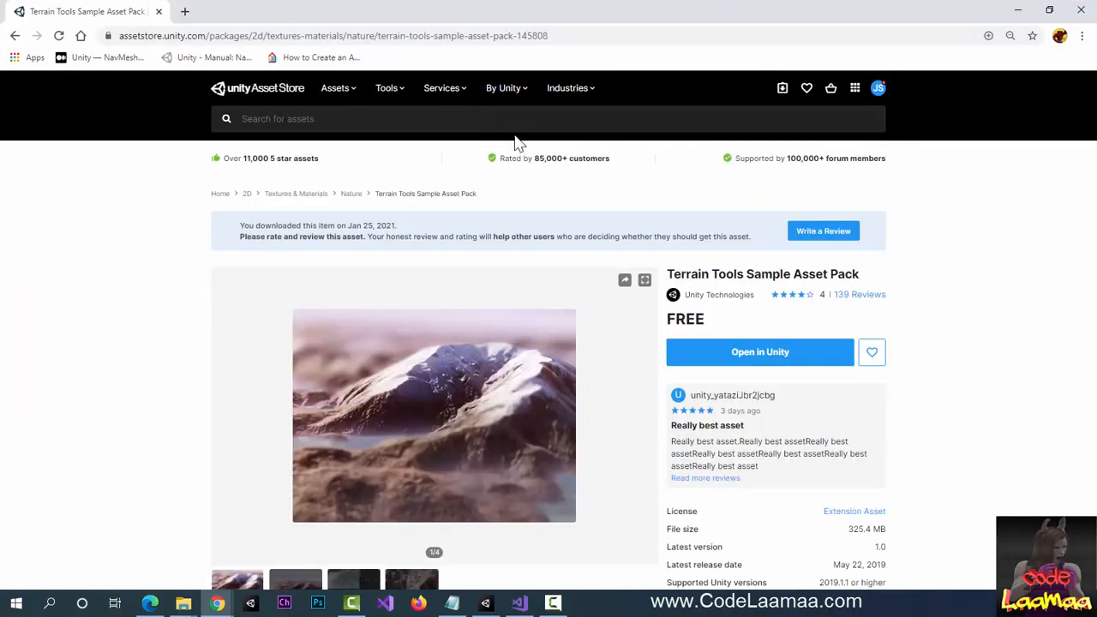
{"action": "left_click", "coordinate": [505, 116]}
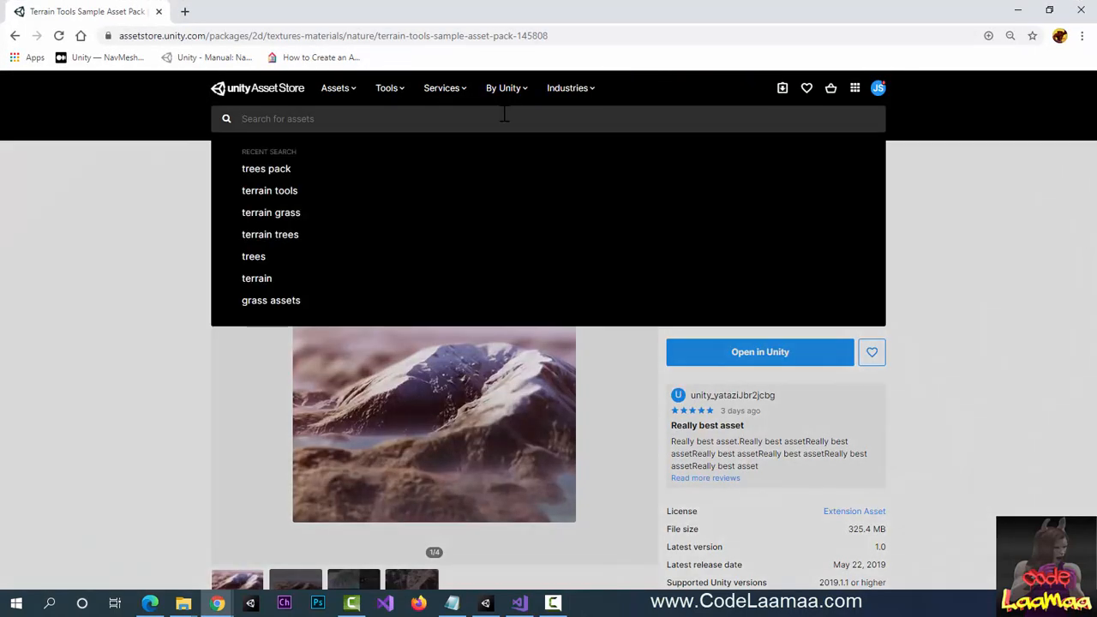
{"action": "type", "text": "speed "}
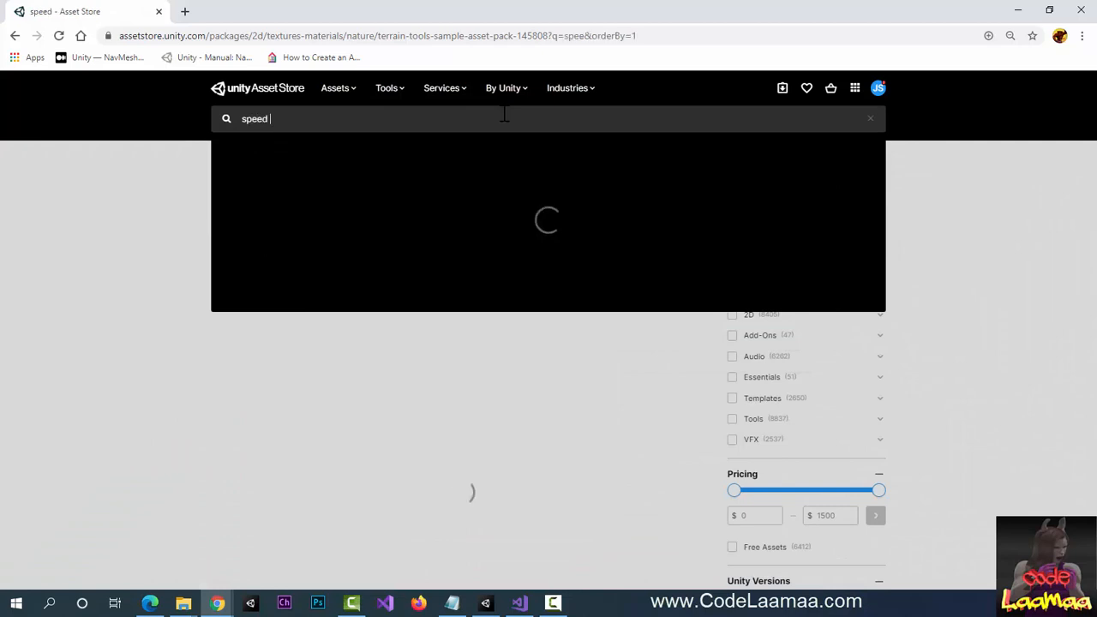
{"action": "type", "text": "trees"}
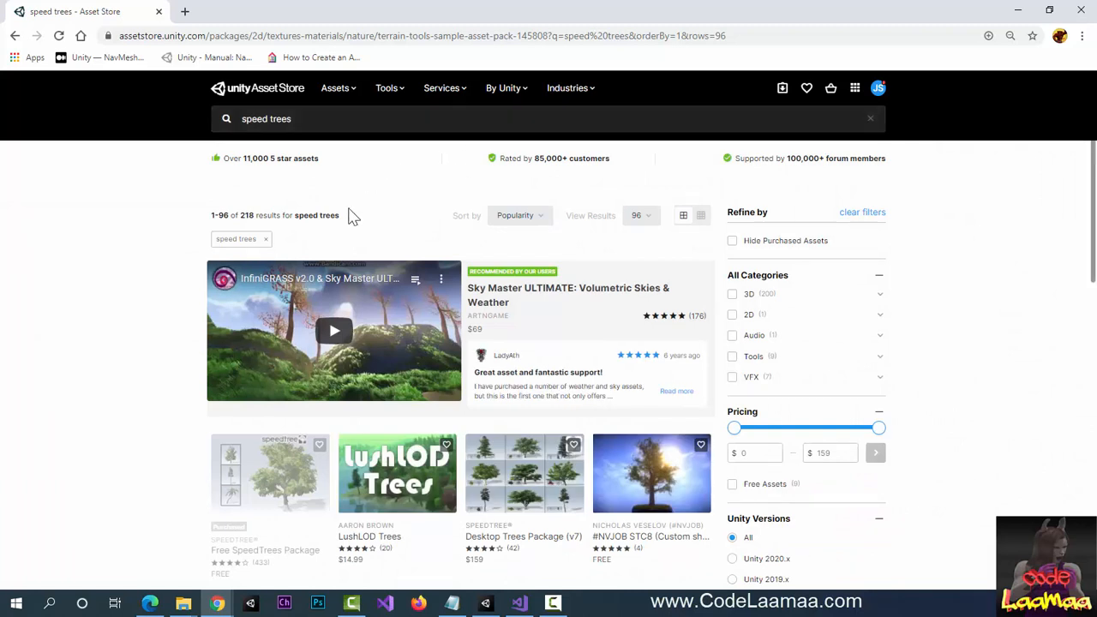
{"action": "scroll", "coordinate": [304, 439], "scroll_direction": "down", "scroll_amount": 3}
{"action": "scroll", "coordinate": [309, 441], "scroll_direction": "down", "scroll_amount": 1}
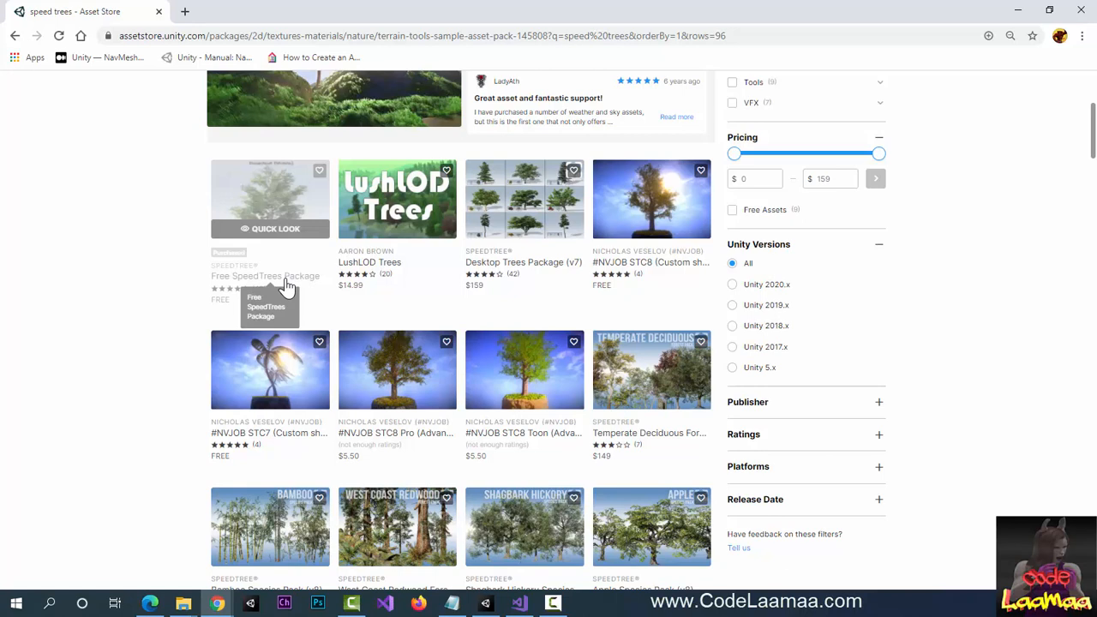
{"action": "left_click", "coordinate": [287, 287]}
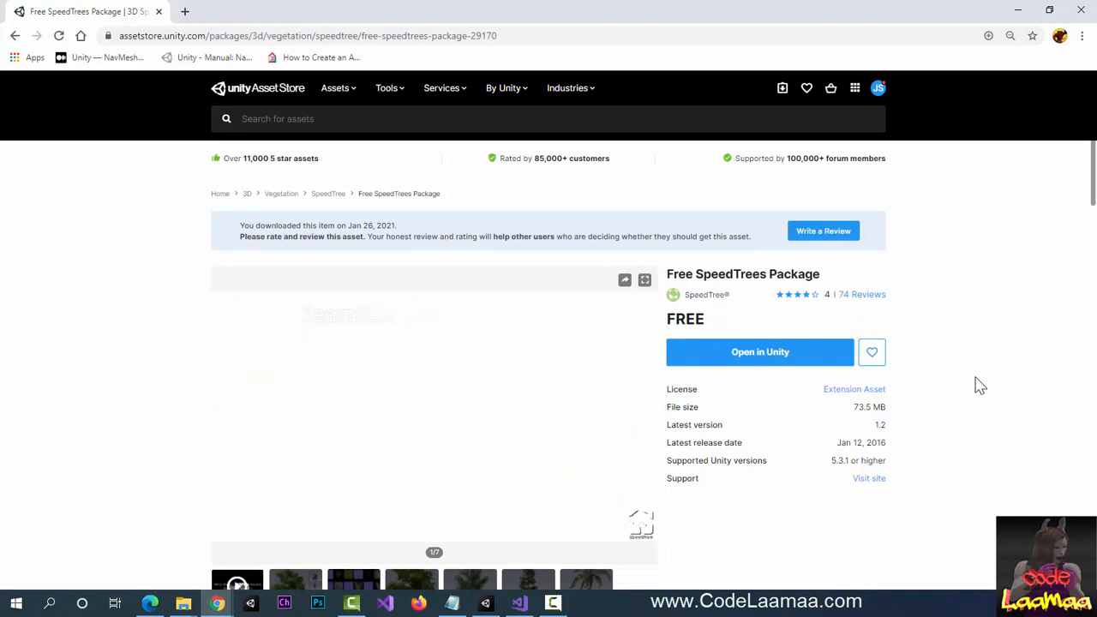
Open the Free SpeedTrees Package in Unity and import all of its files into the project.
{"action": "left_click", "coordinate": [766, 352]}
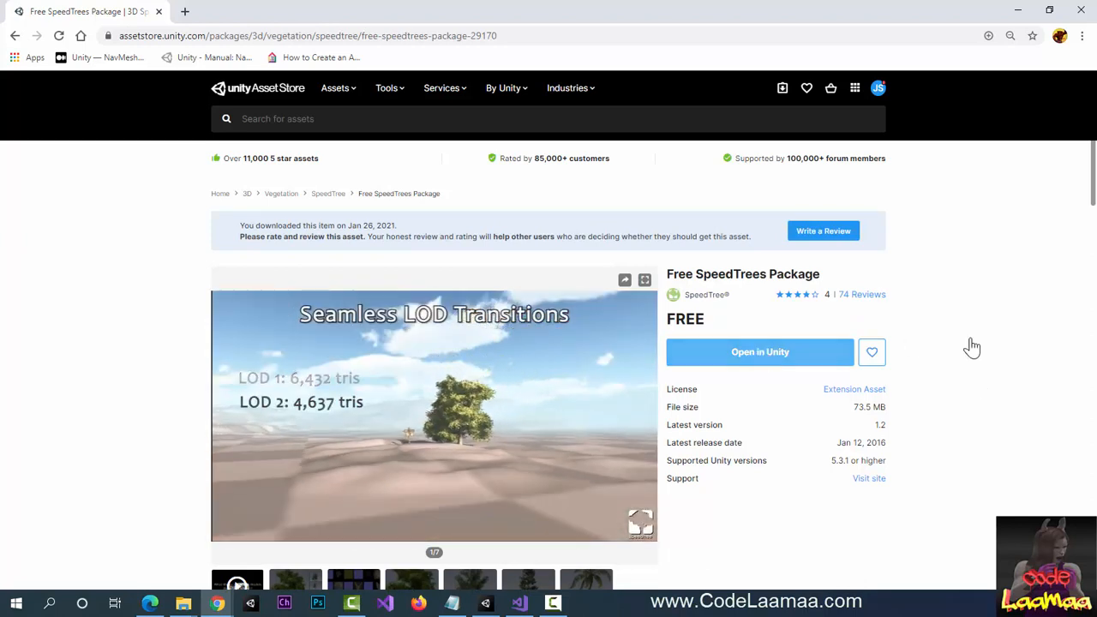
{"action": "left_click", "coordinate": [639, 153]}
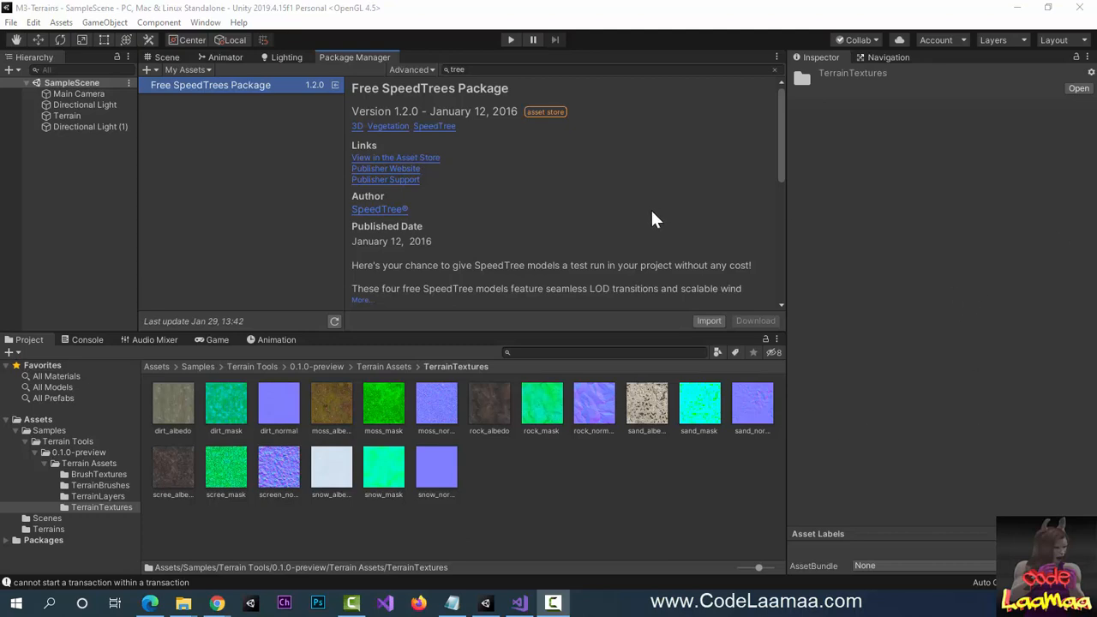
{"action": "left_click", "coordinate": [708, 322]}
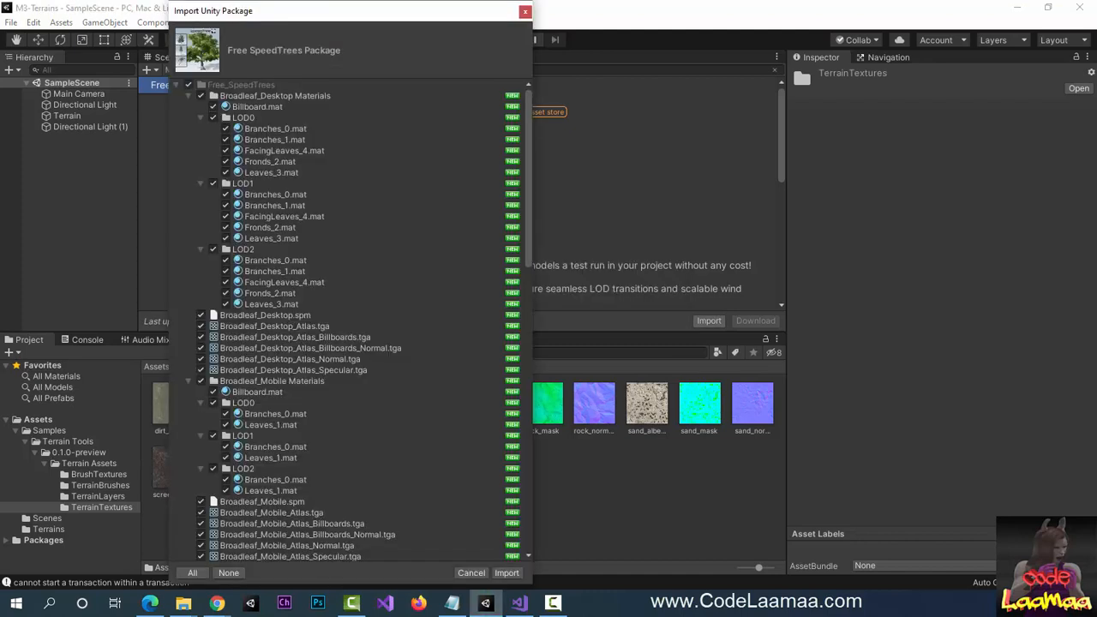
{"action": "left_click", "coordinate": [506, 573]}
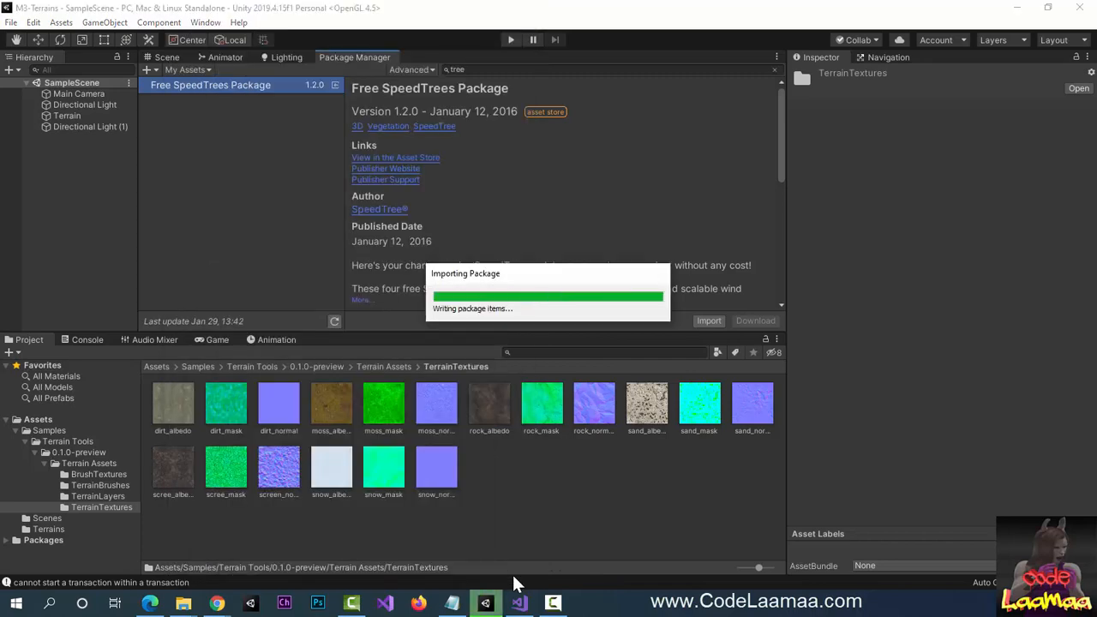
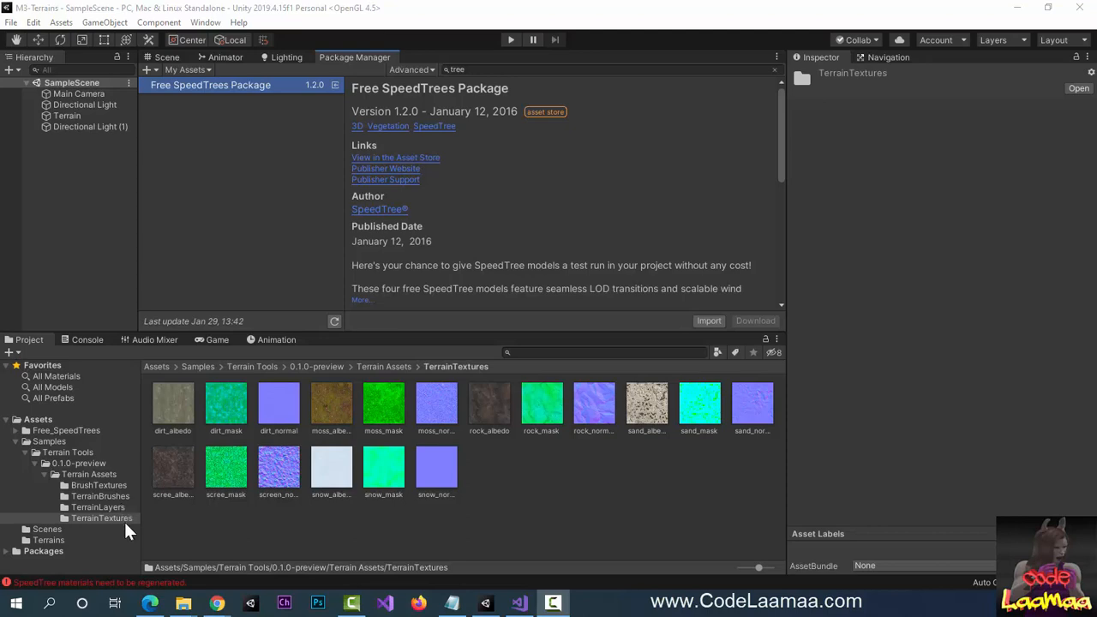
Apply and generate materials for the Broadleaf_Desktop and Broadleaf_Mobile models in the Free_SpeedTrees folder.
{"action": "left_click", "coordinate": [75, 431]}
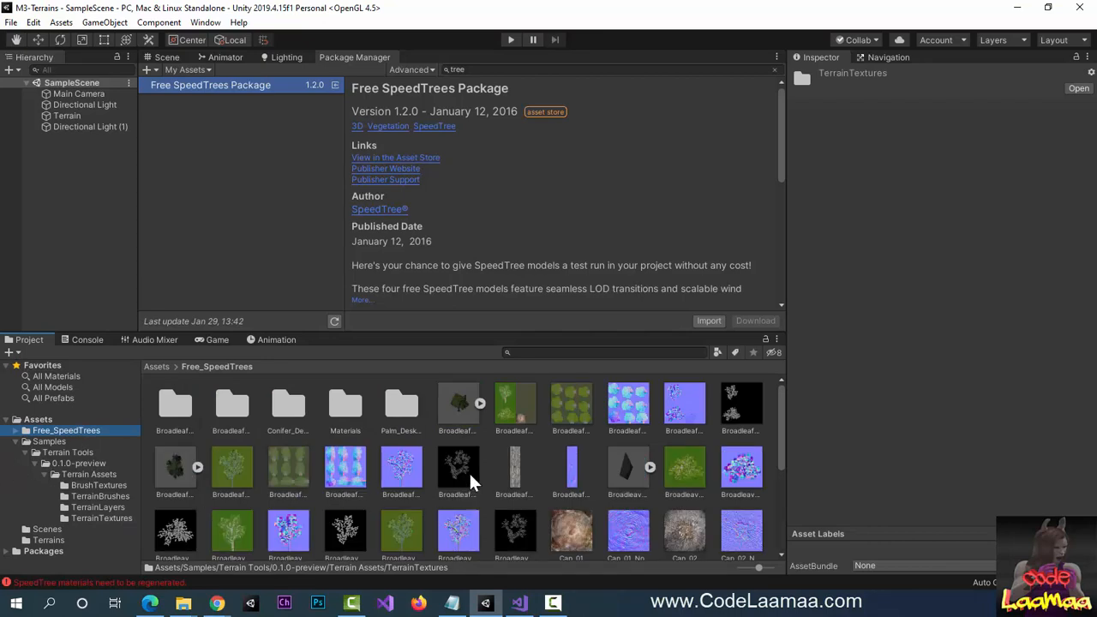
{"action": "left_click", "coordinate": [464, 409]}
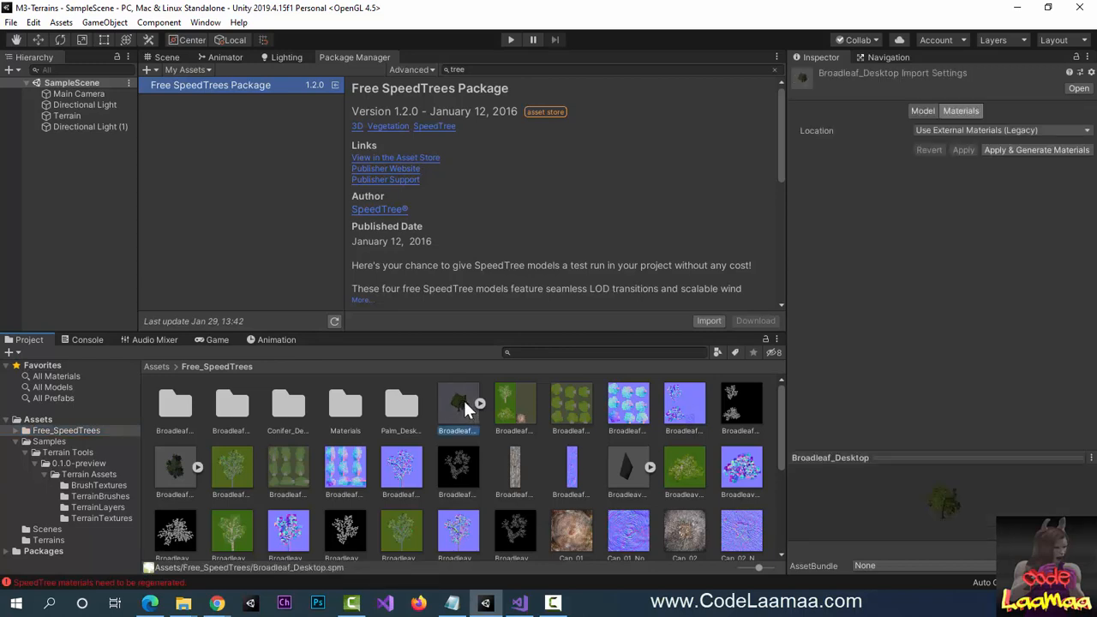
{"action": "left_click", "coordinate": [1052, 149]}
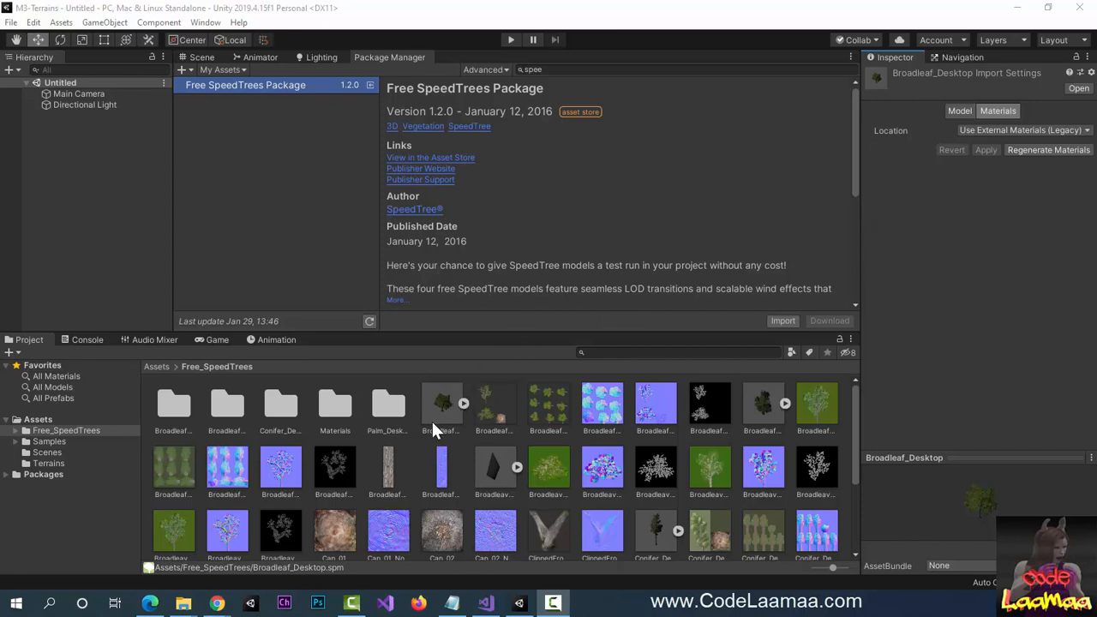
{"action": "left_click", "coordinate": [763, 412]}
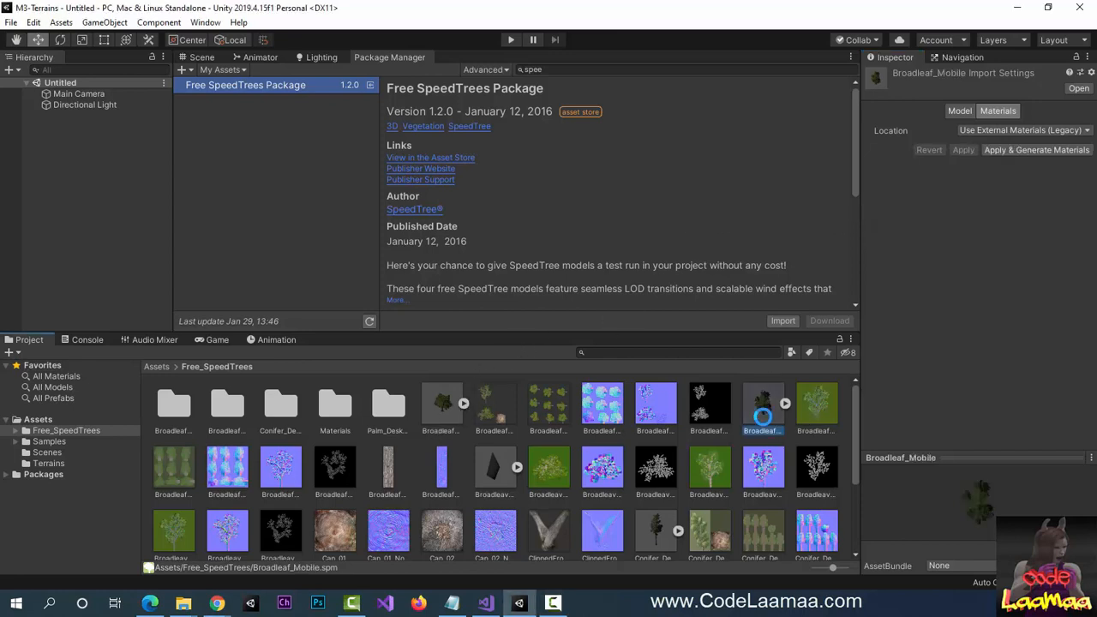
{"action": "left_click", "coordinate": [1041, 152]}
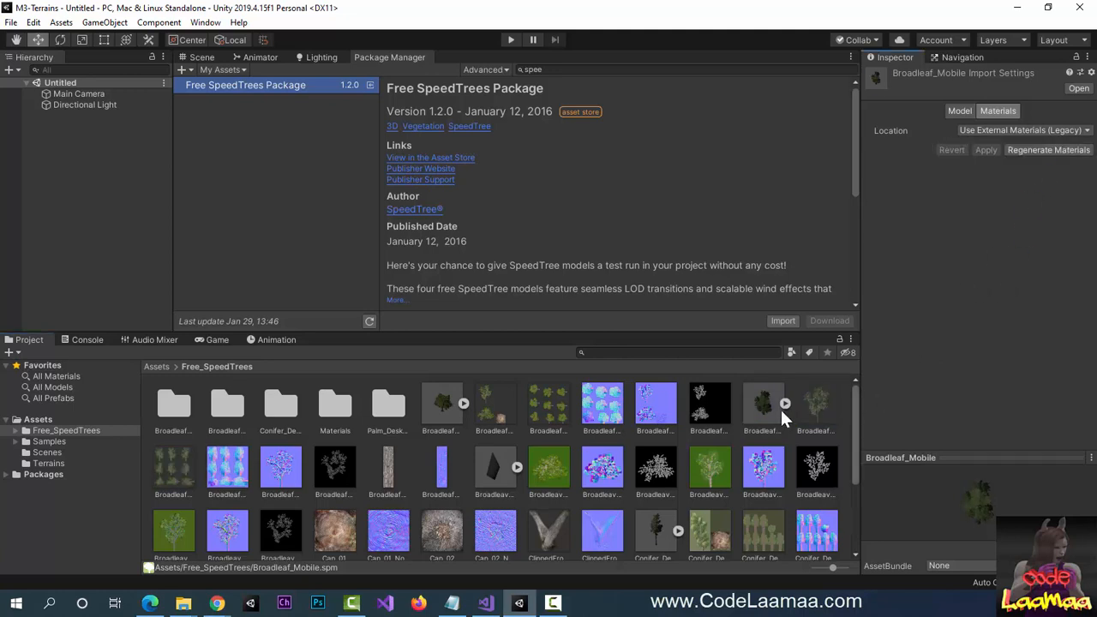
Apply and generate materials for the Conifer_Desktop and Palm_Desktop tree models.
{"action": "left_click", "coordinate": [492, 473]}
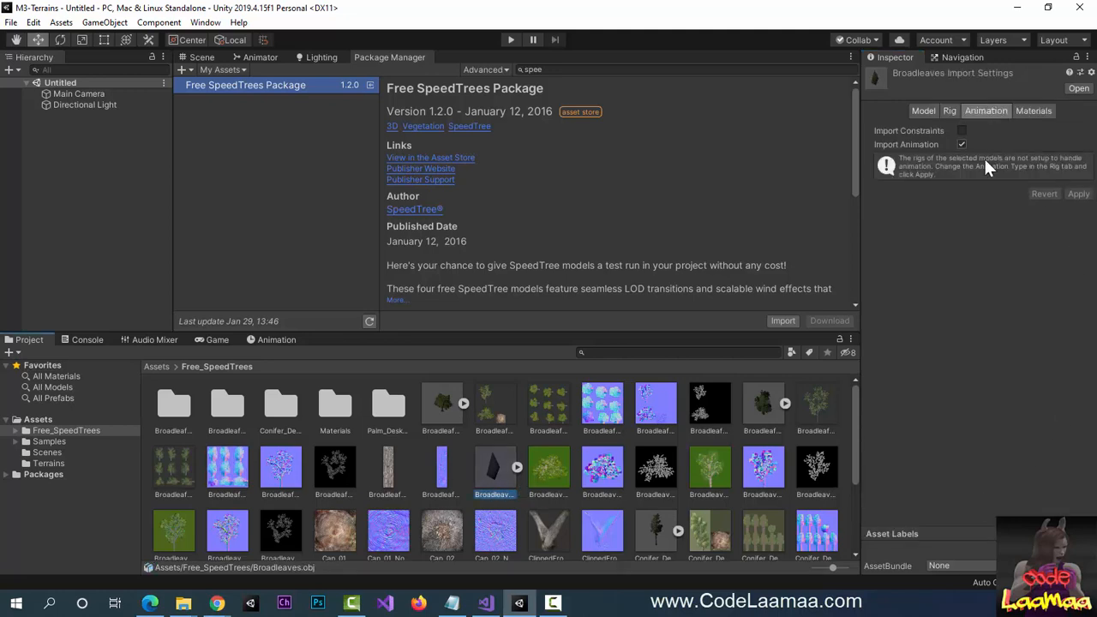
{"action": "scroll", "coordinate": [671, 450], "scroll_direction": "down", "scroll_amount": 2}
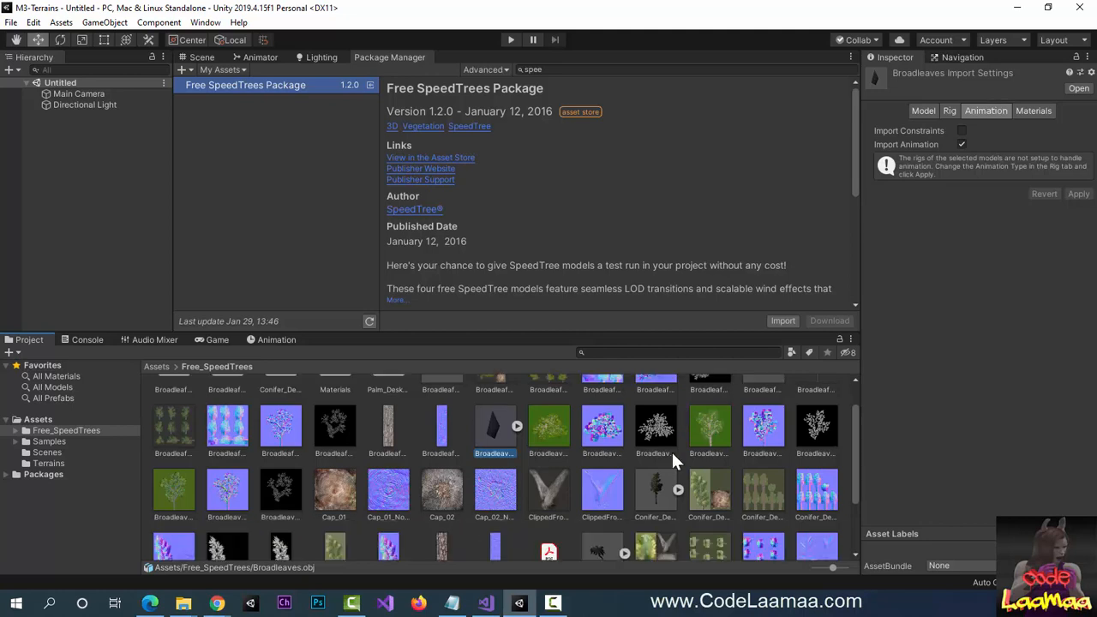
{"action": "left_click", "coordinate": [656, 460]}
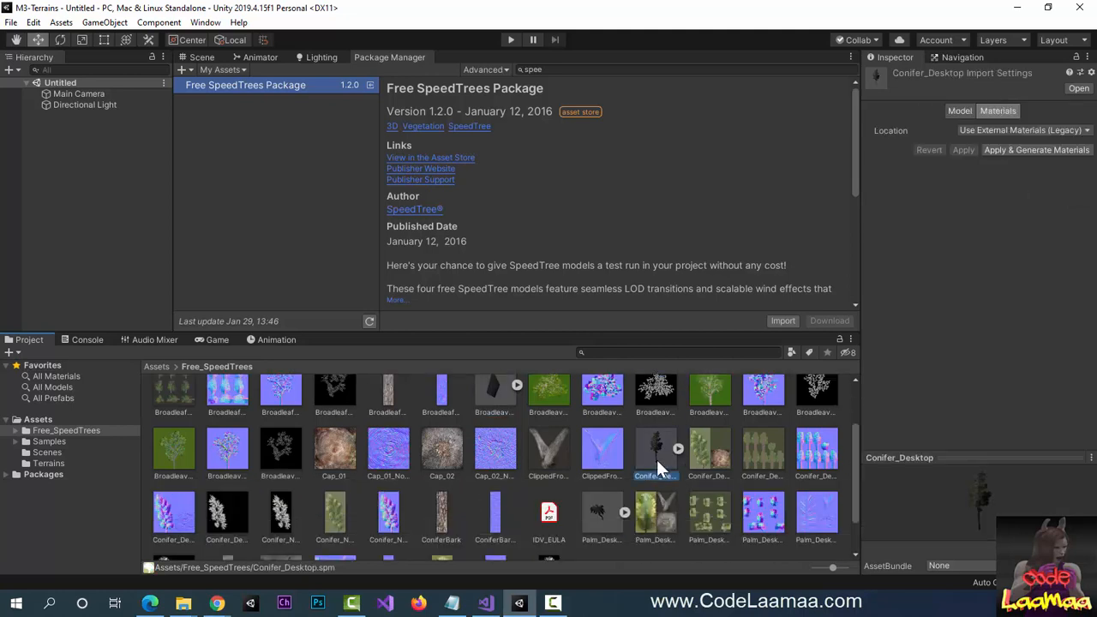
{"action": "left_click", "coordinate": [1030, 150]}
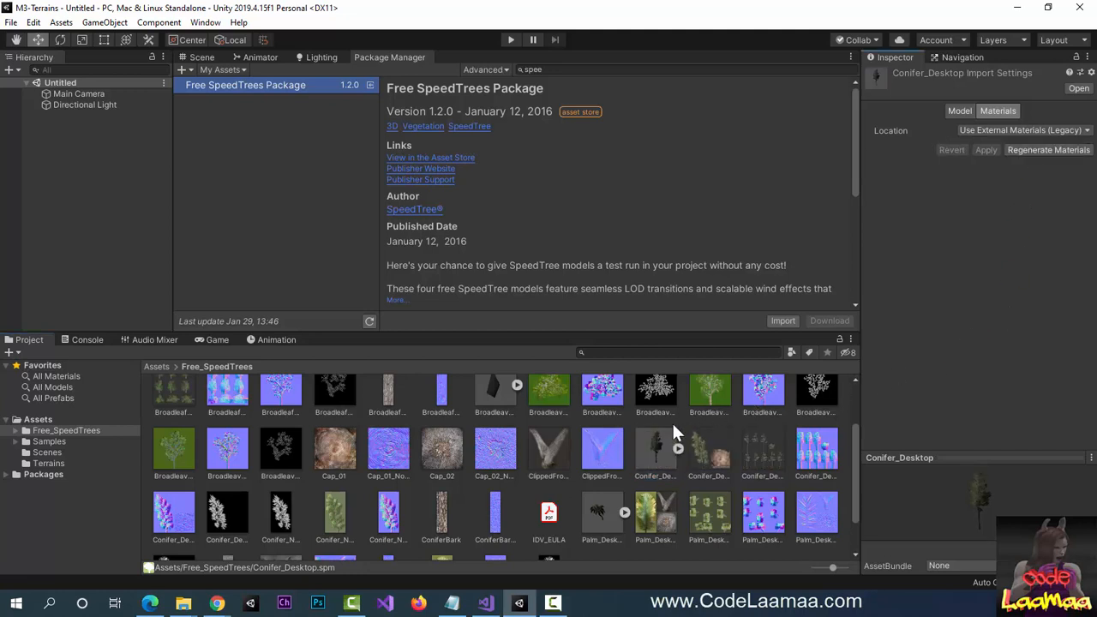
{"action": "scroll", "coordinate": [672, 422], "scroll_direction": "down", "scroll_amount": 1}
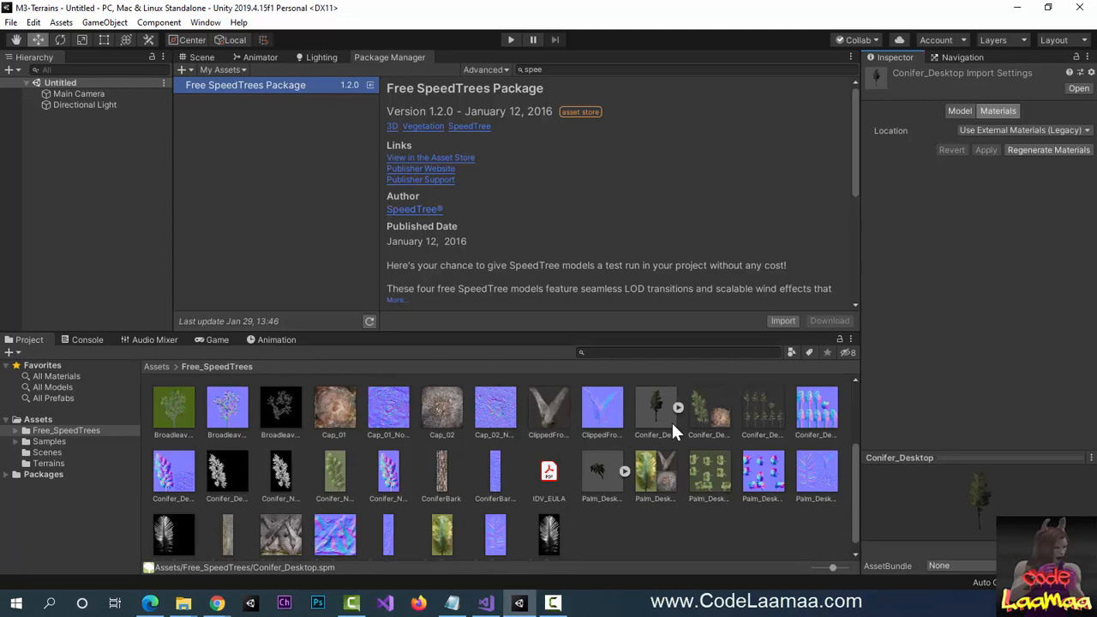
{"action": "left_click", "coordinate": [583, 499]}
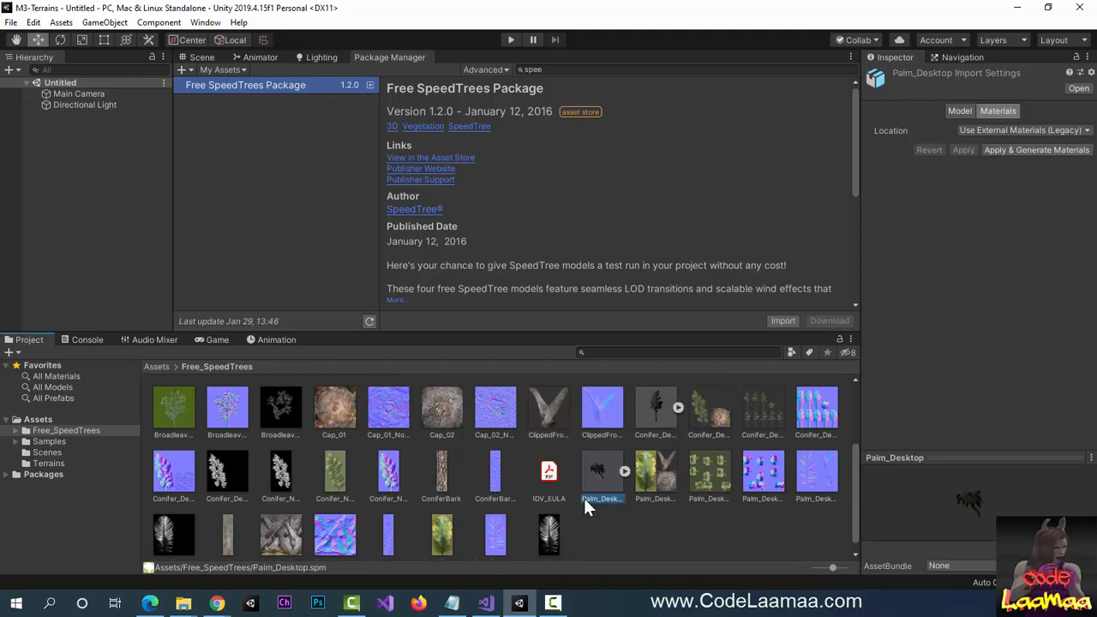
{"action": "left_click", "coordinate": [1051, 151]}
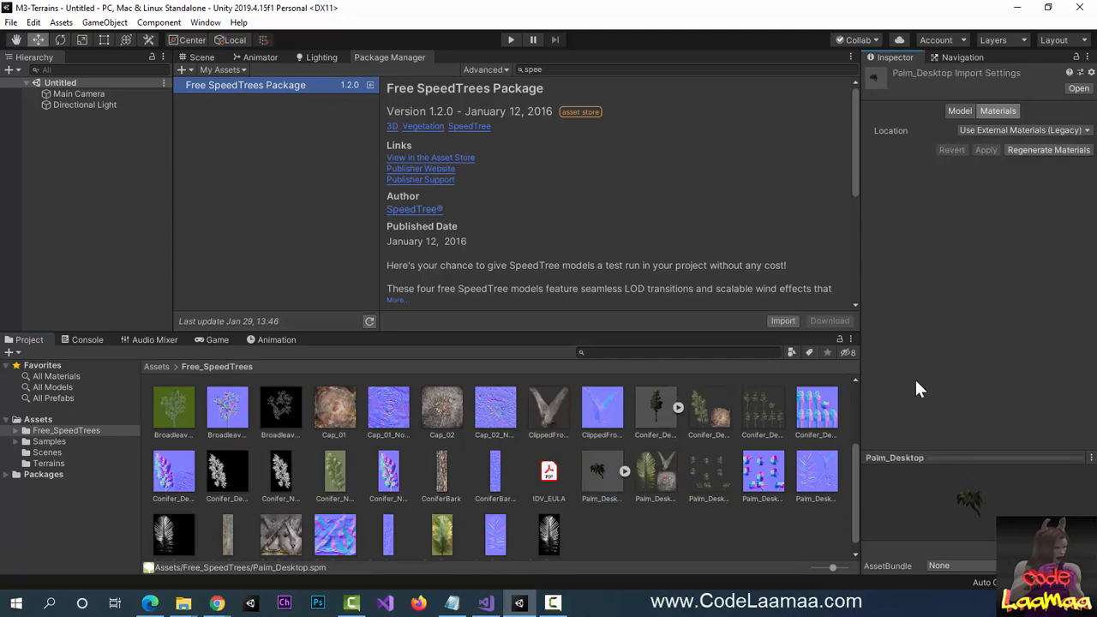
Look through the remaining Free_SpeedTrees assets, inspect the Broadleaves model's import settings and return to the Scene view.
{"action": "scroll", "coordinate": [541, 463], "scroll_direction": "down", "scroll_amount": 1}
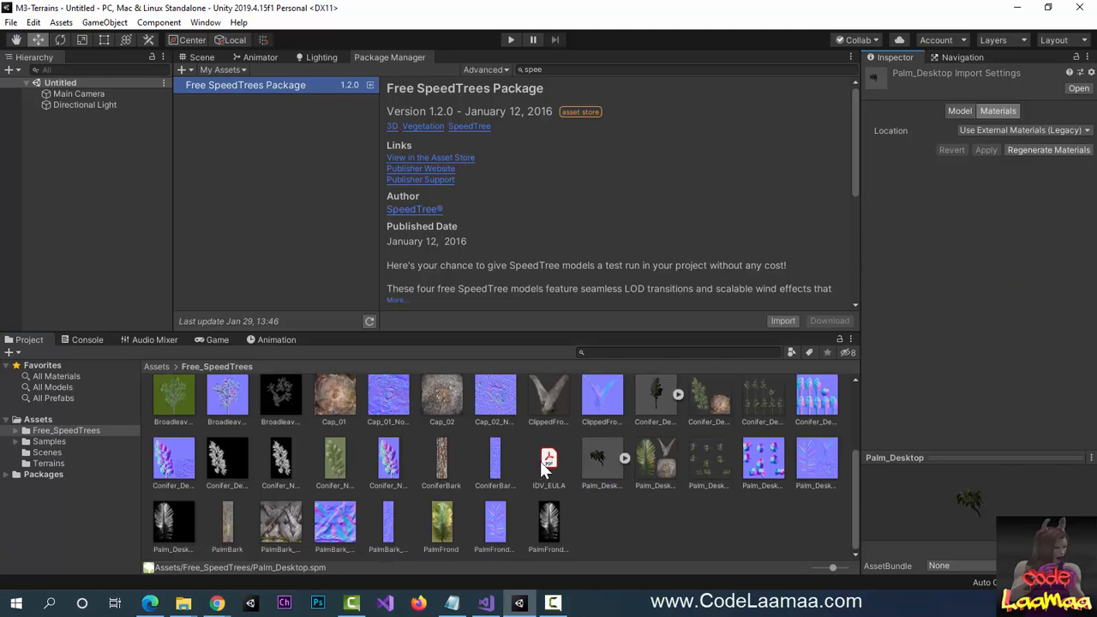
{"action": "scroll", "coordinate": [543, 467], "scroll_direction": "up", "scroll_amount": 1}
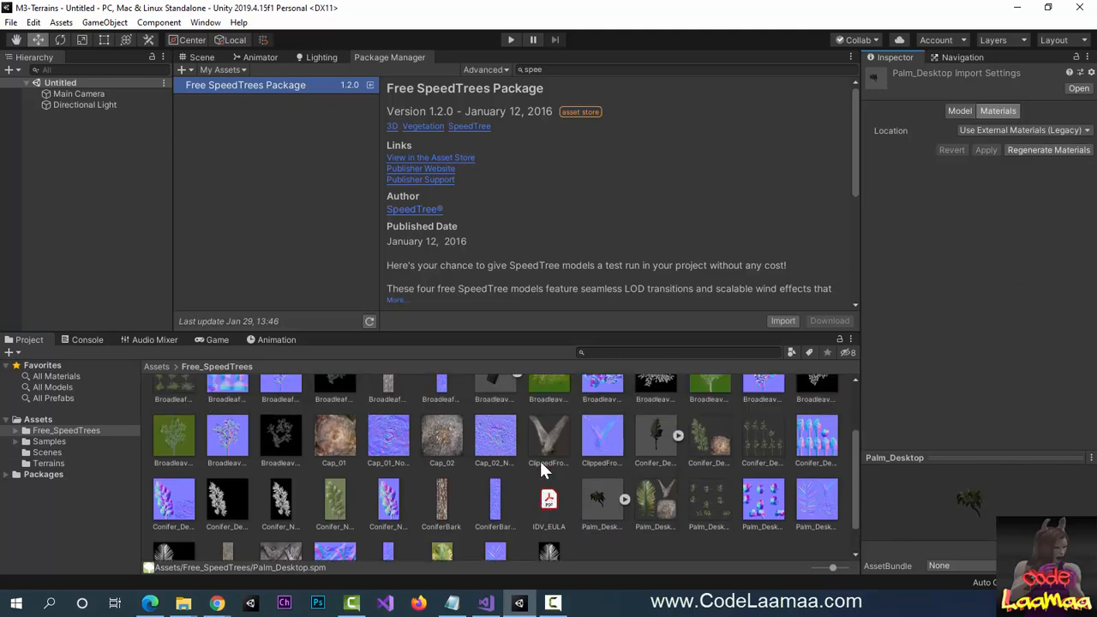
{"action": "scroll", "coordinate": [540, 464], "scroll_direction": "up", "scroll_amount": 3}
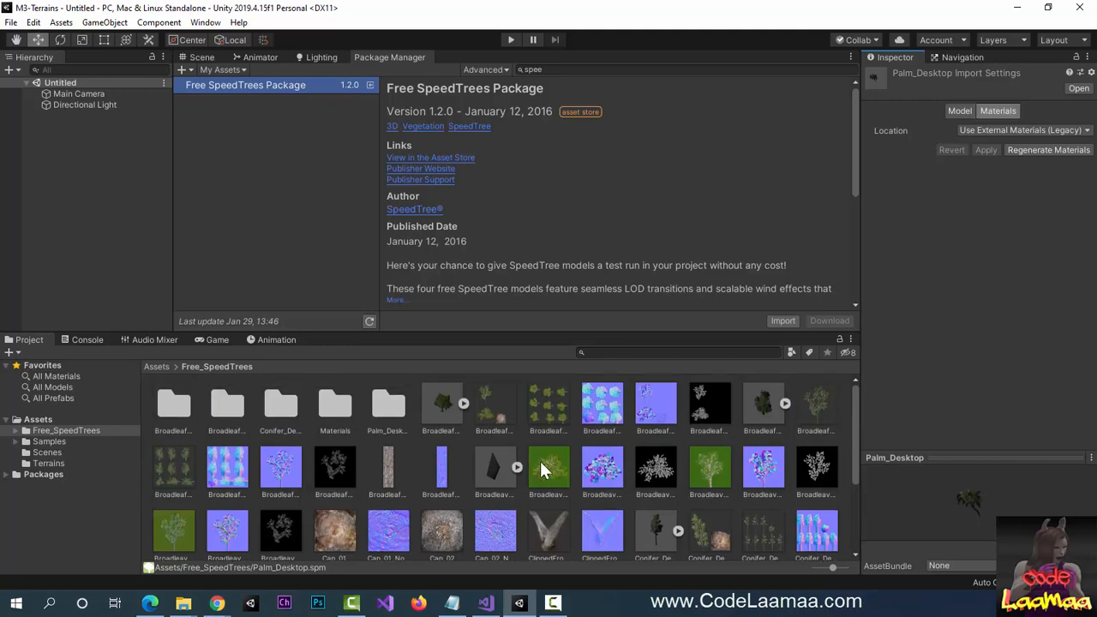
{"action": "left_click", "coordinate": [481, 469]}
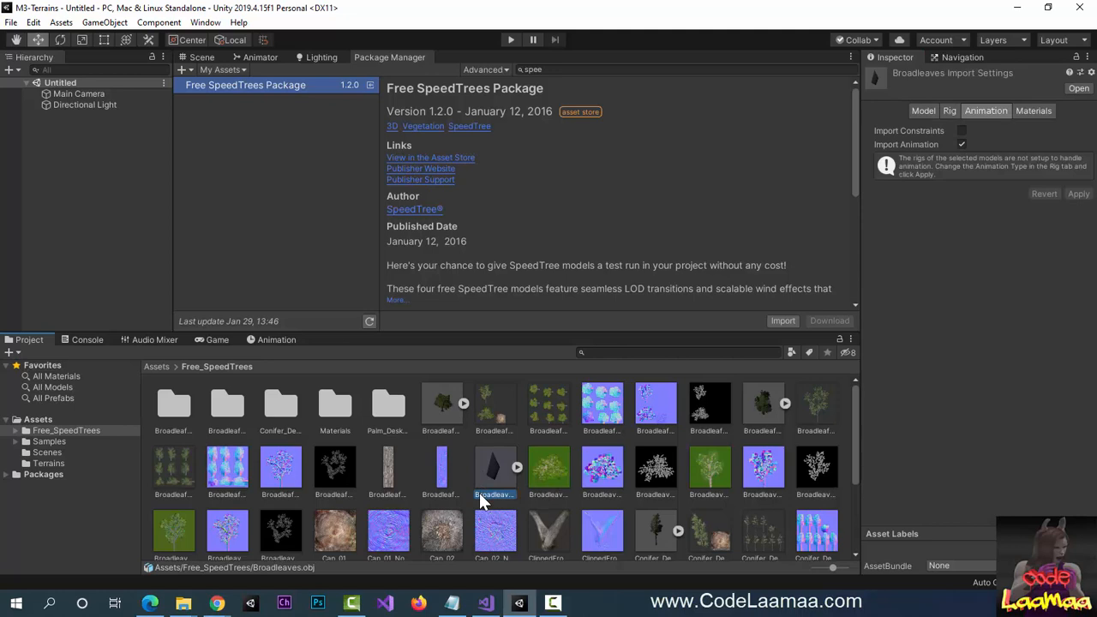
{"action": "key", "text": "alt+Tab"}
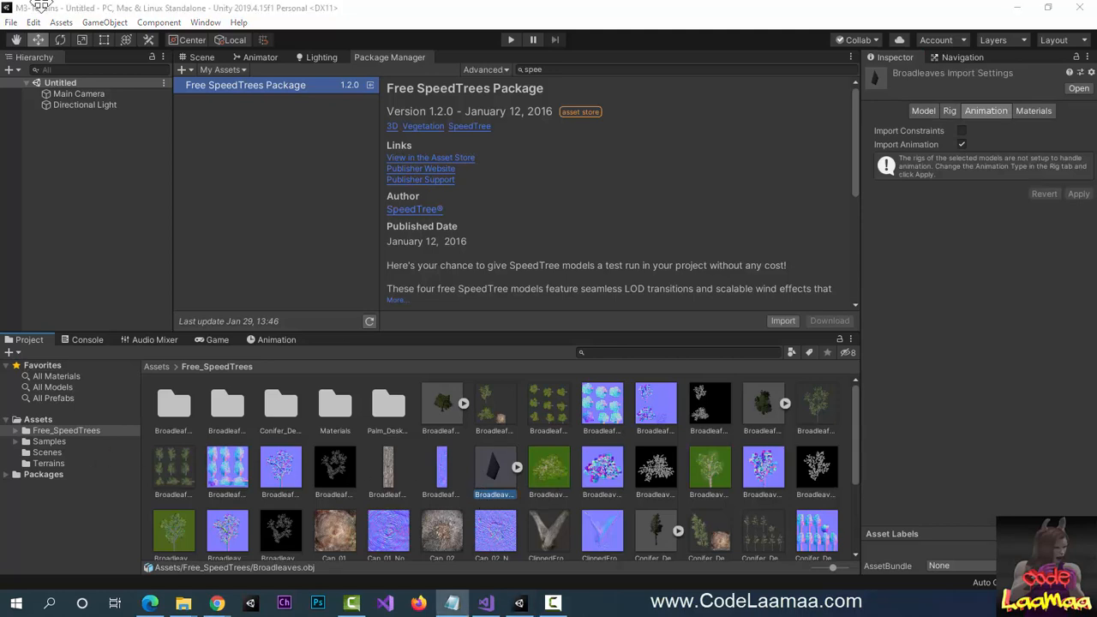
{"action": "left_click", "coordinate": [188, 61]}
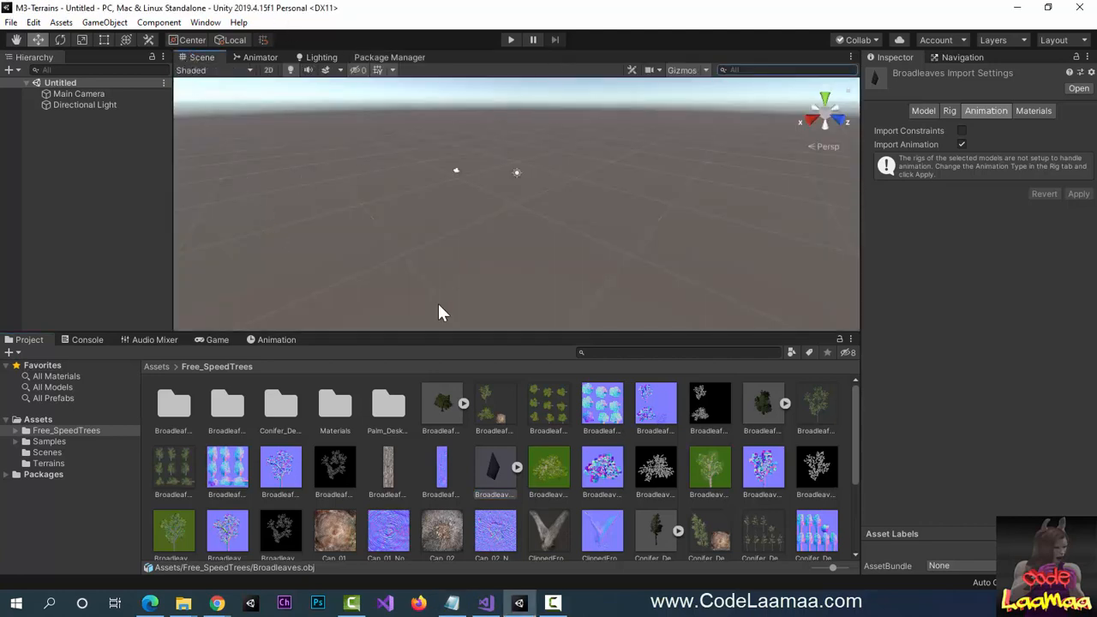
Switch to the SampleScene terrain, activate tree painting and add Conifer_Desktop as a tree prefab.
{"action": "key", "text": "alt+Tab"}
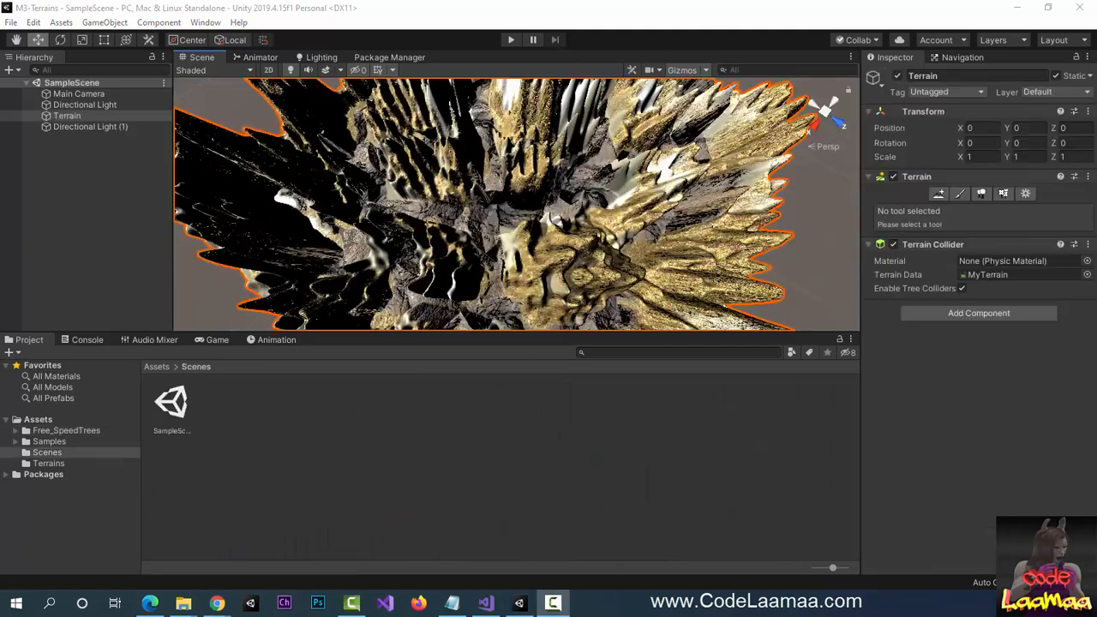
{"action": "left_click", "coordinate": [979, 193]}
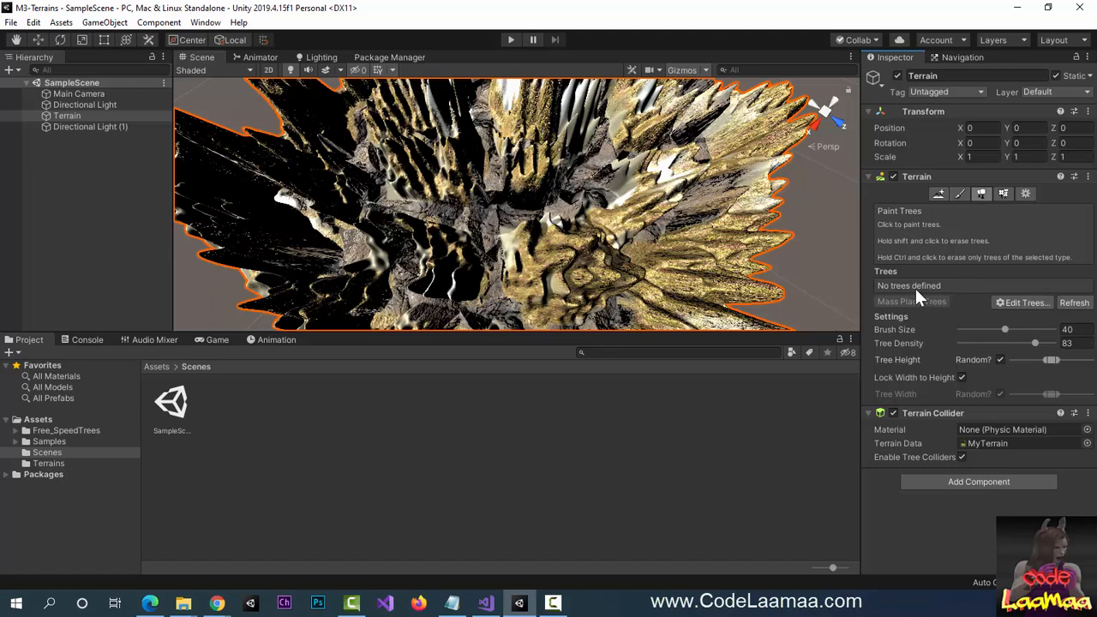
{"action": "left_click", "coordinate": [1022, 304]}
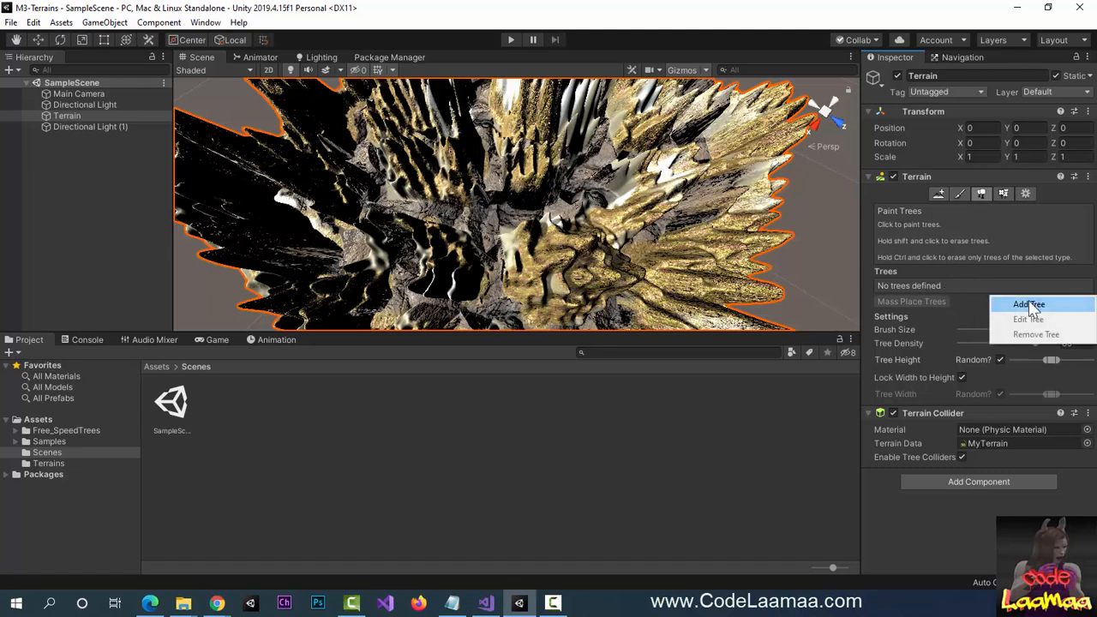
{"action": "left_click", "coordinate": [1028, 305]}
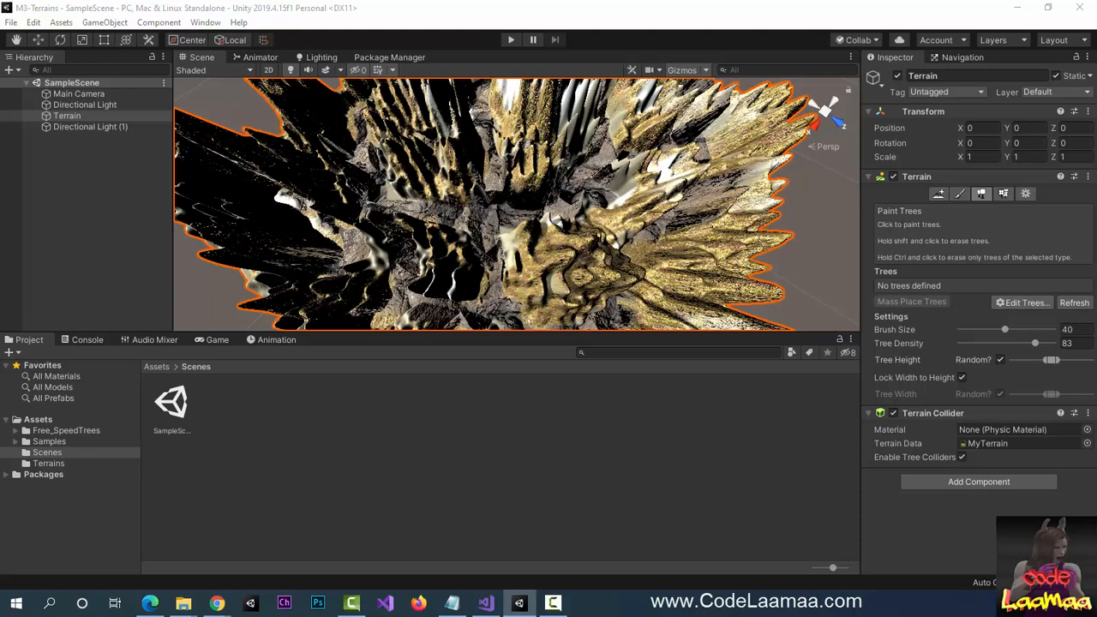
{"action": "left_click_drag", "start_coordinate": [110, 87], "coordinate": [191, 123]}
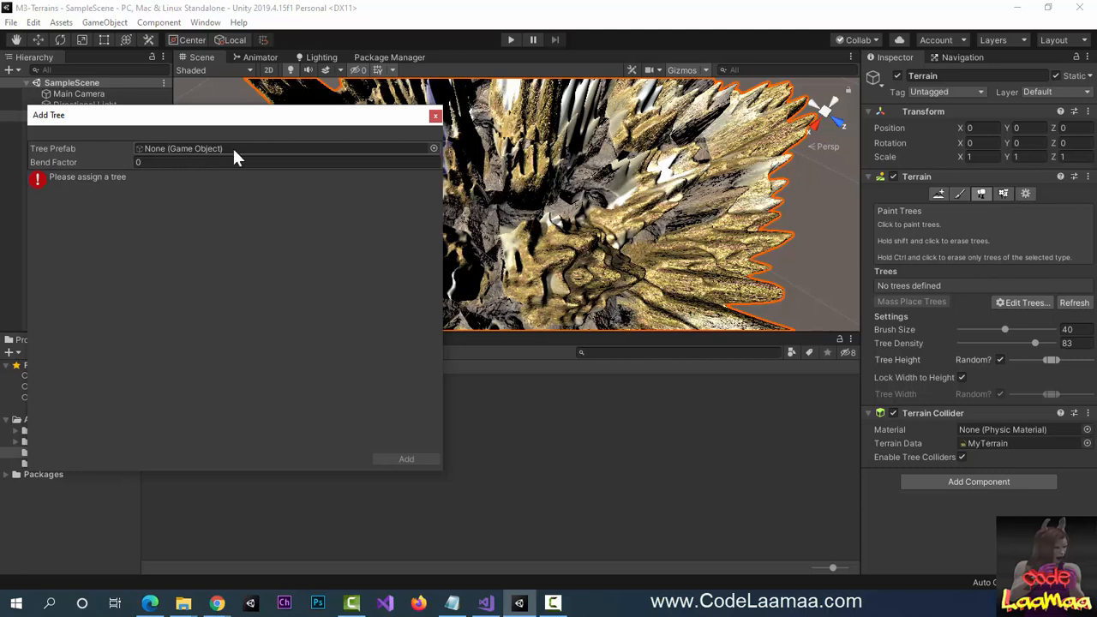
{"action": "left_click", "coordinate": [434, 148]}
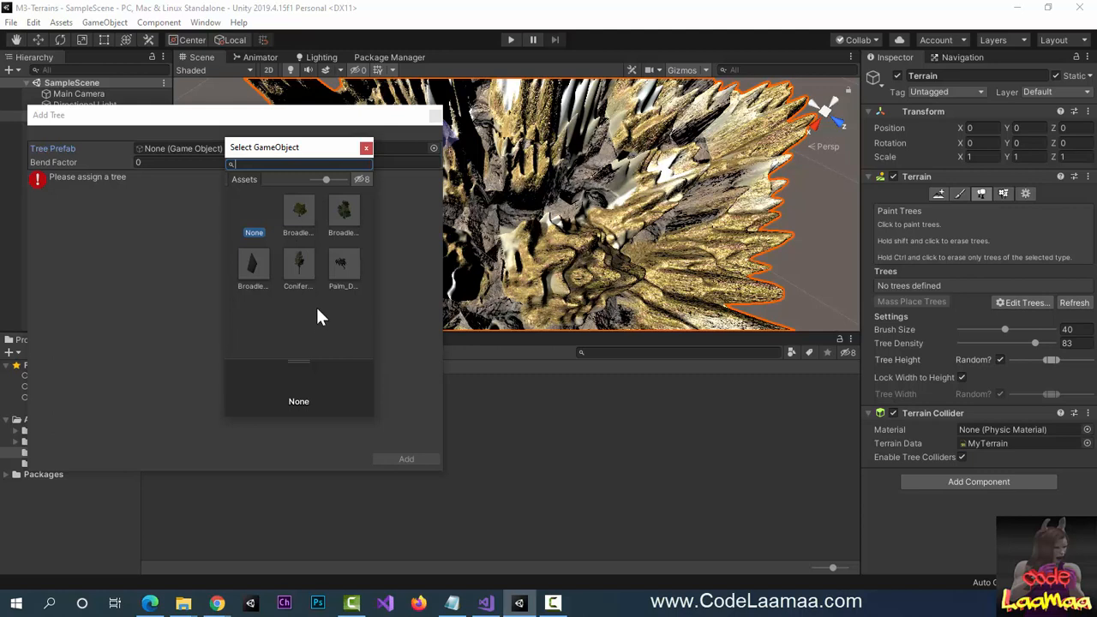
{"action": "left_click", "coordinate": [304, 267]}
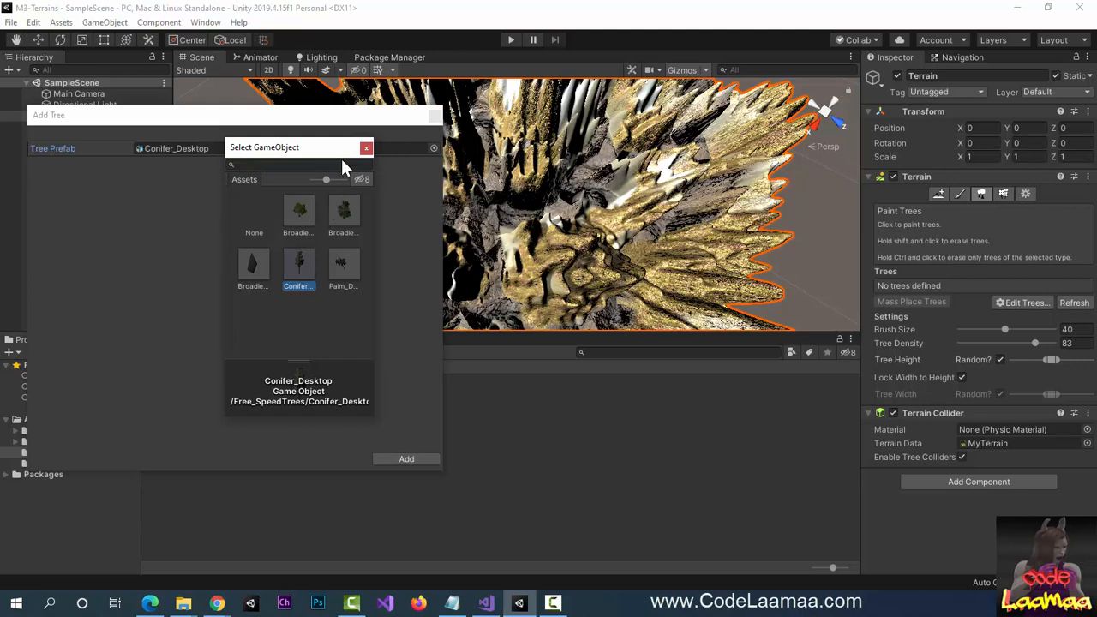
{"action": "left_click", "coordinate": [365, 154]}
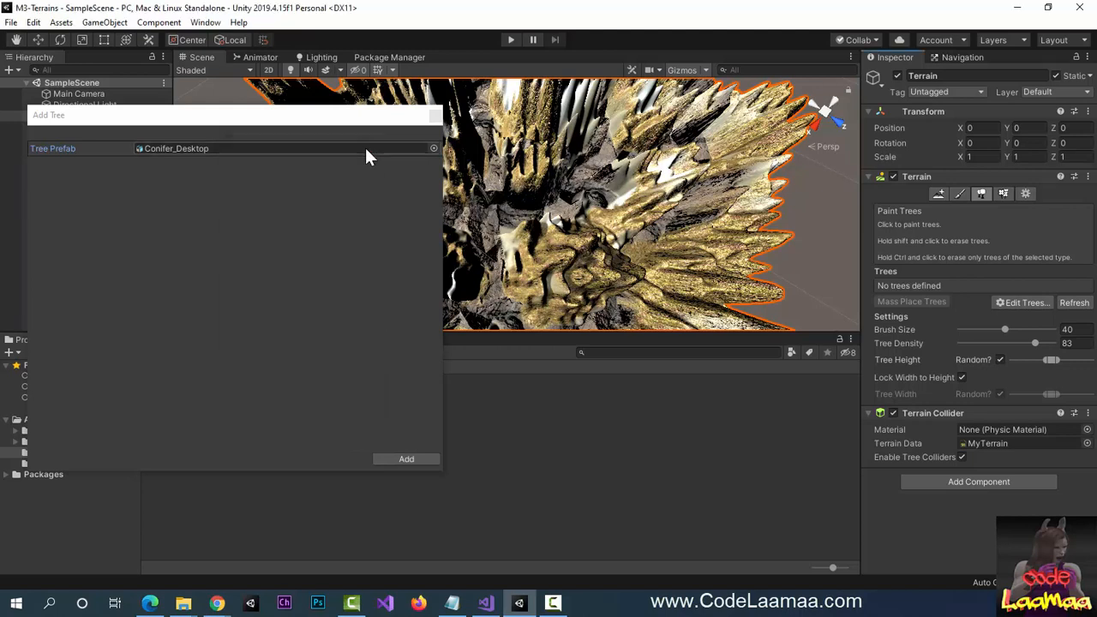
{"action": "left_click", "coordinate": [398, 461]}
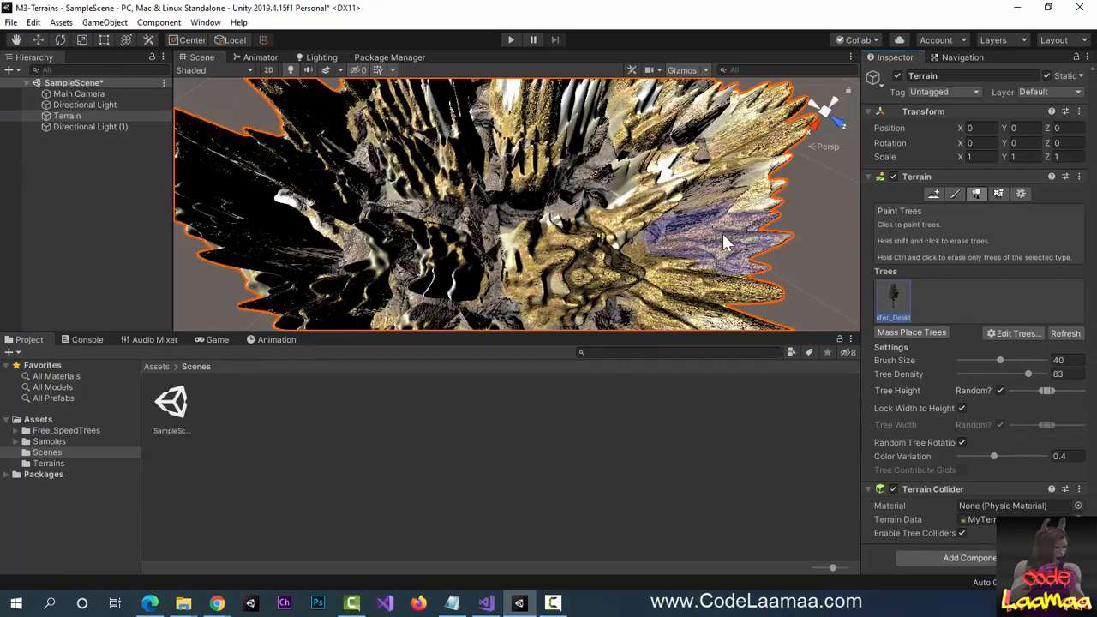
Test the conifer brush on the terrain's outer slope, undo the painted trees and reduce the brush size to 2.
{"action": "left_click", "coordinate": [712, 253]}
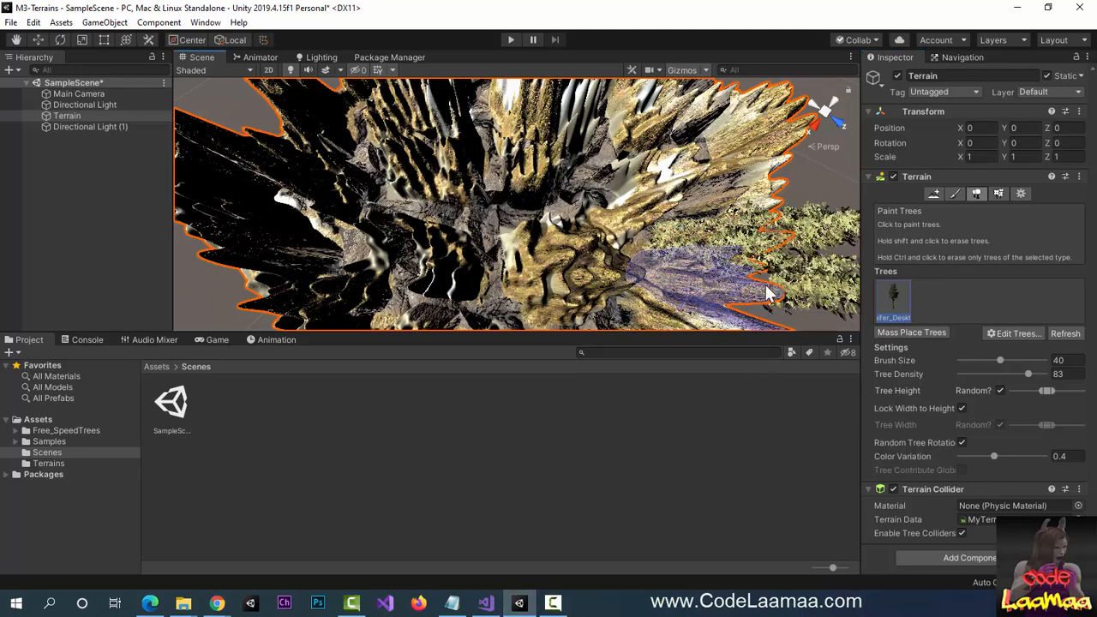
{"action": "key", "text": "ctrl+z"}
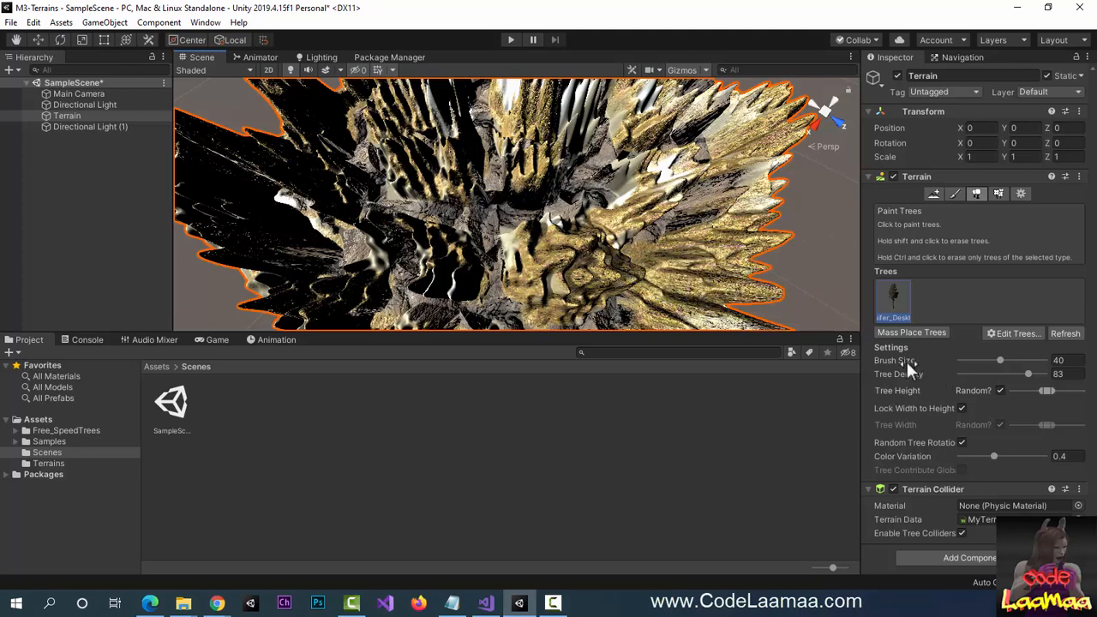
{"action": "left_click_drag", "start_coordinate": [1001, 359], "coordinate": [978, 360]}
{"action": "left_click", "coordinate": [733, 253]}
{"action": "left_click_drag", "start_coordinate": [980, 362], "coordinate": [964, 360]}
Try placing a single conifer in the rocky central valley and undo it.
{"action": "scroll", "coordinate": [601, 267], "scroll_direction": "up", "scroll_amount": 5}
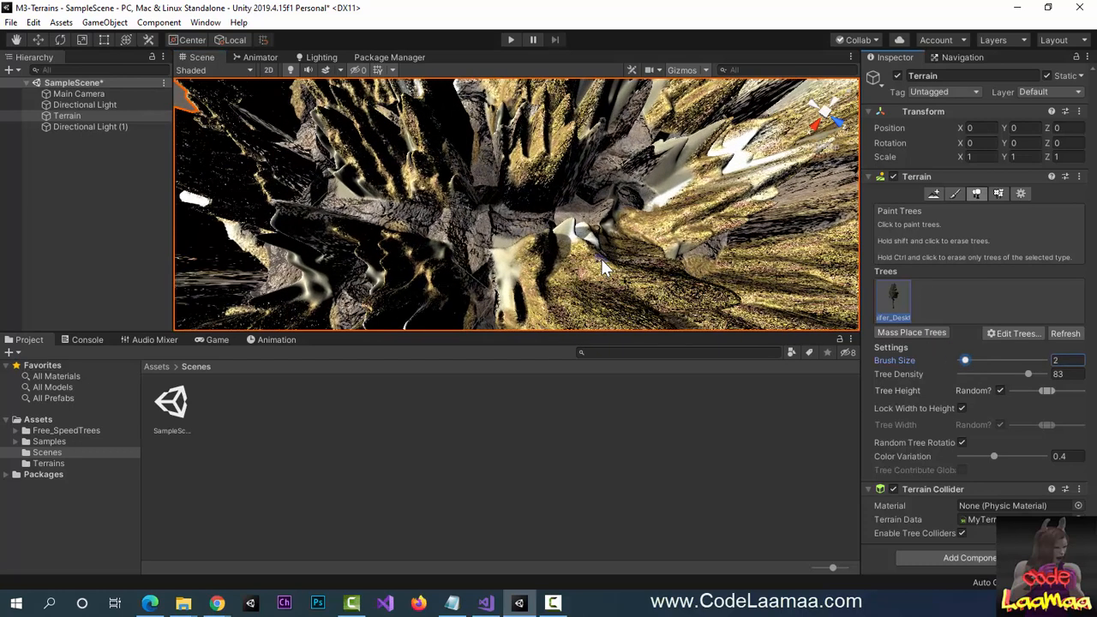
{"action": "left_click", "coordinate": [517, 242]}
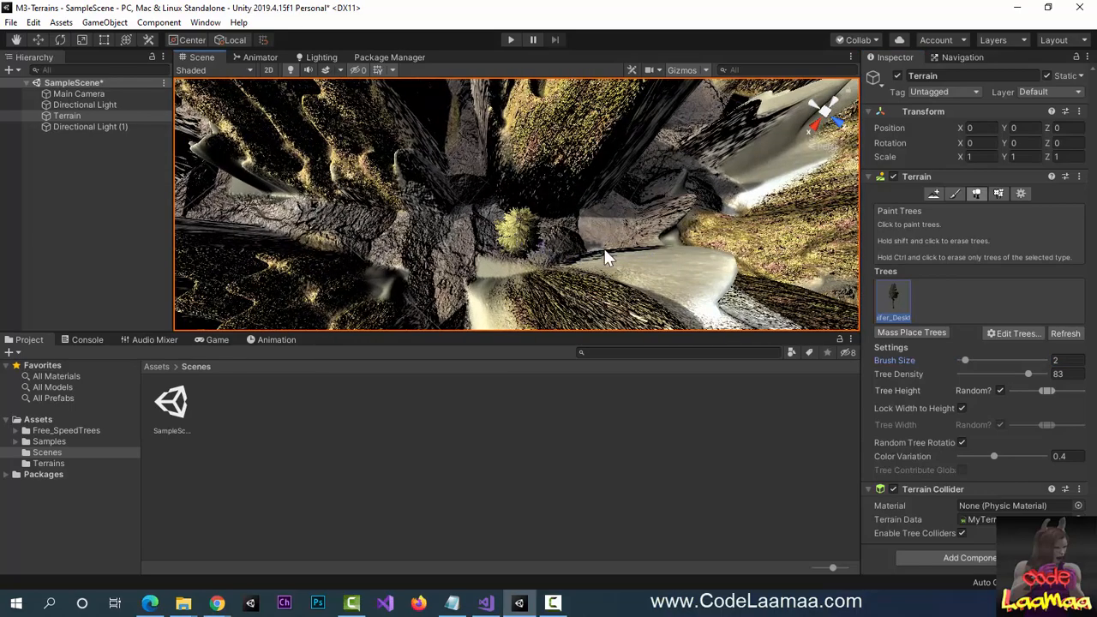
{"action": "mouse_move", "coordinate": [621, 254]}
{"action": "middle_mouse_down"}
{"action": "mouse_move", "coordinate": [526, 194]}
{"action": "mouse_move", "coordinate": [502, 287]}
{"action": "mouse_move", "coordinate": [346, 276]}
{"action": "mouse_move", "coordinate": [636, 257]}
{"action": "middle_mouse_up"}
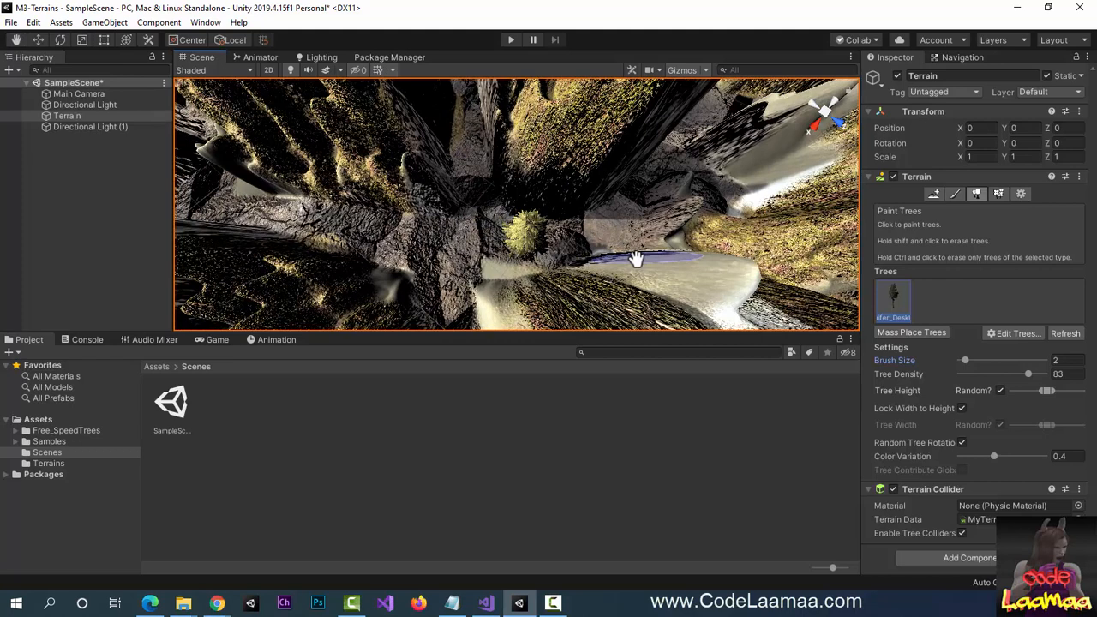
{"action": "key", "text": "ctrl+z"}
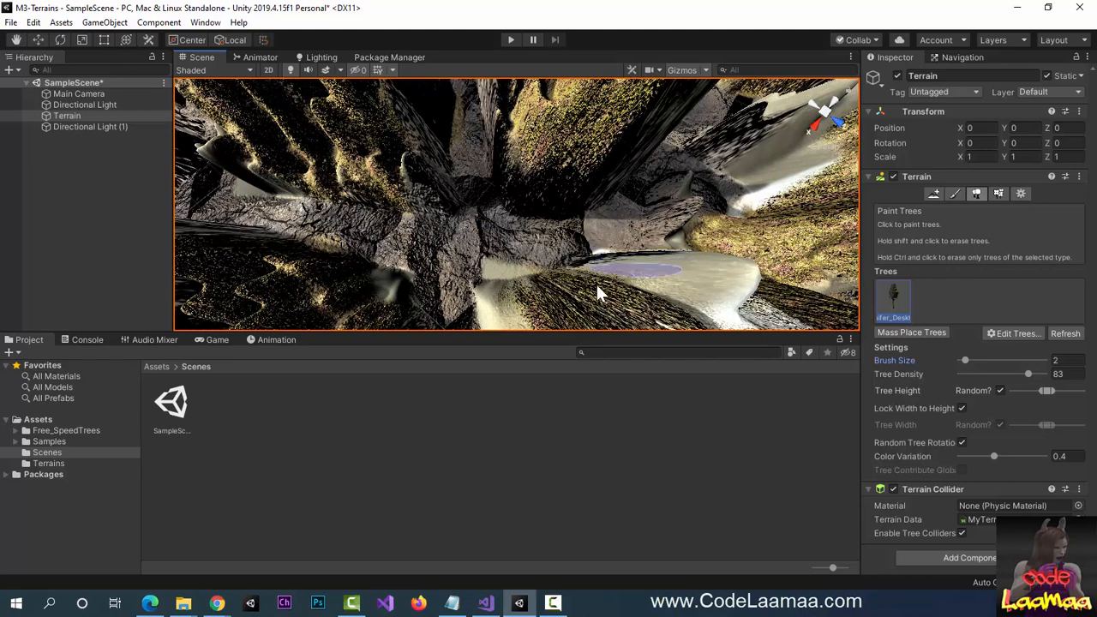
Place individual conifers in the central valley and on the neighbouring slopes with the size 2 tree brush.
{"action": "left_click", "coordinate": [965, 361]}
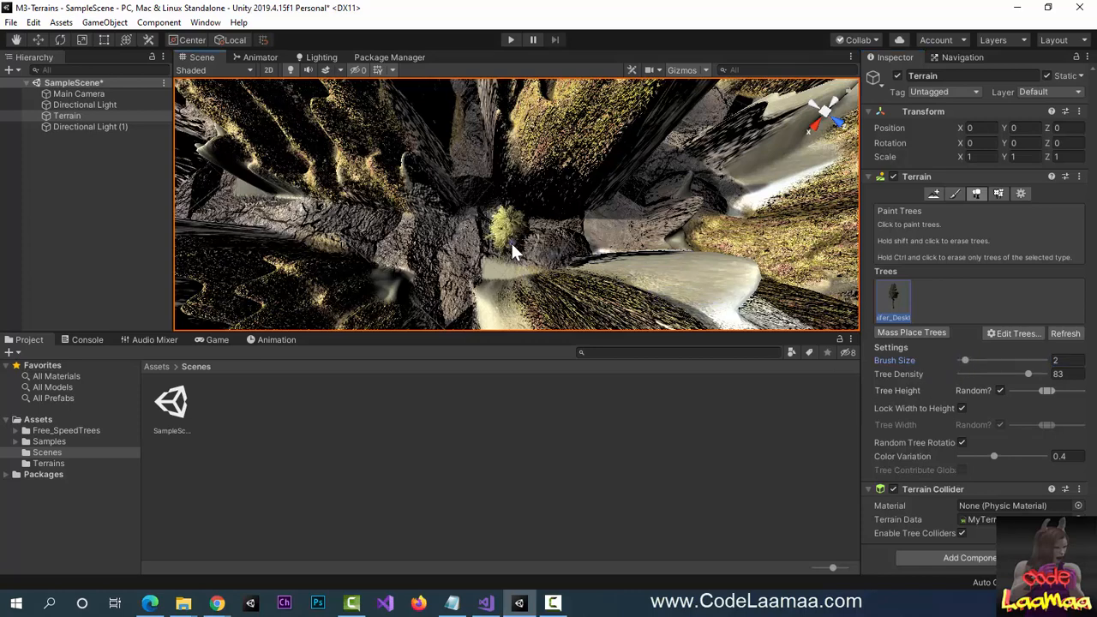
{"action": "middle_click_drag", "start_coordinate": [630, 249], "coordinate": [597, 208]}
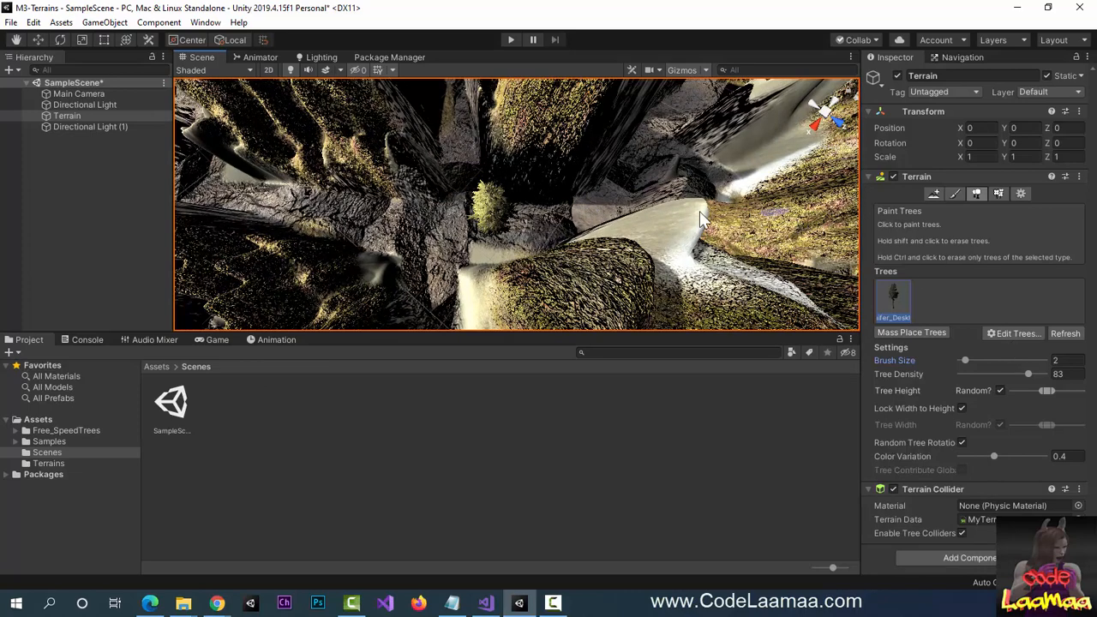
{"action": "left_click", "coordinate": [656, 225]}
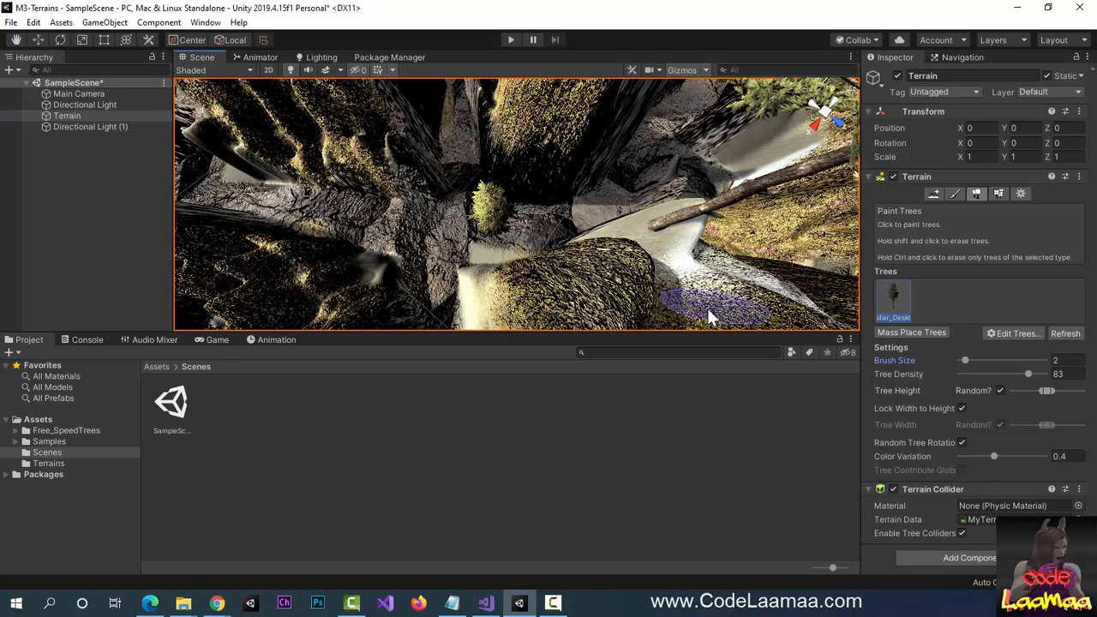
{"action": "middle_click_drag", "start_coordinate": [724, 285], "coordinate": [609, 281]}
{"action": "scroll", "coordinate": [608, 284], "scroll_direction": "down", "scroll_amount": 5}
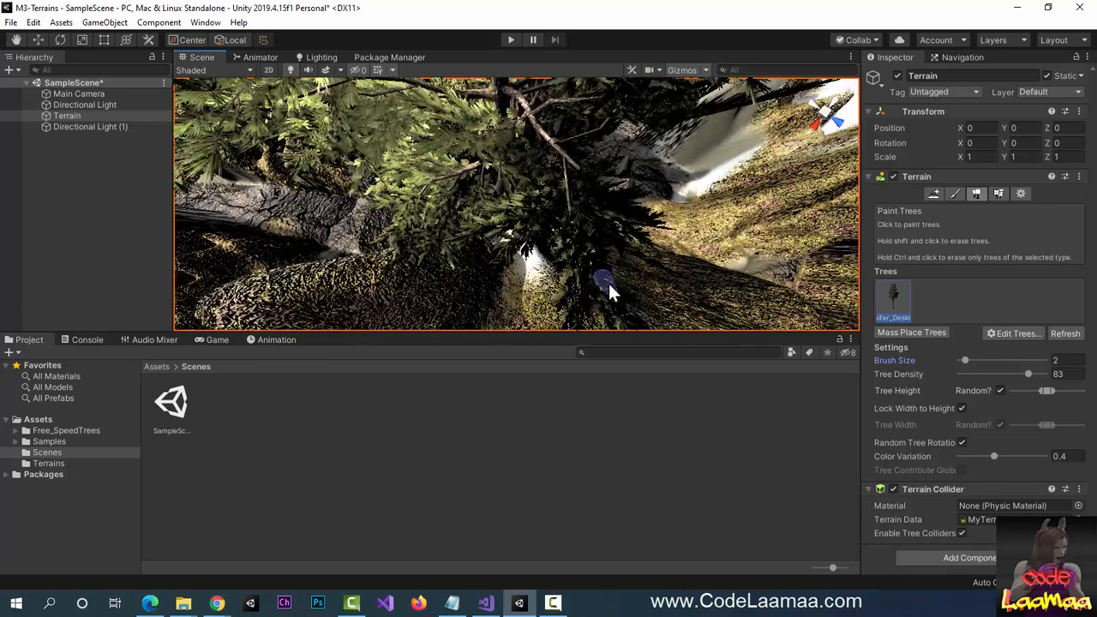
{"action": "mouse_move", "coordinate": [599, 292]}
{"action": "left_mouse_down", "text": "alt"}
{"action": "mouse_move", "coordinate": [688, 238]}
{"action": "mouse_move", "coordinate": [666, 228]}
{"action": "left_mouse_up", "text": "alt"}
{"action": "left_click", "coordinate": [611, 215]}
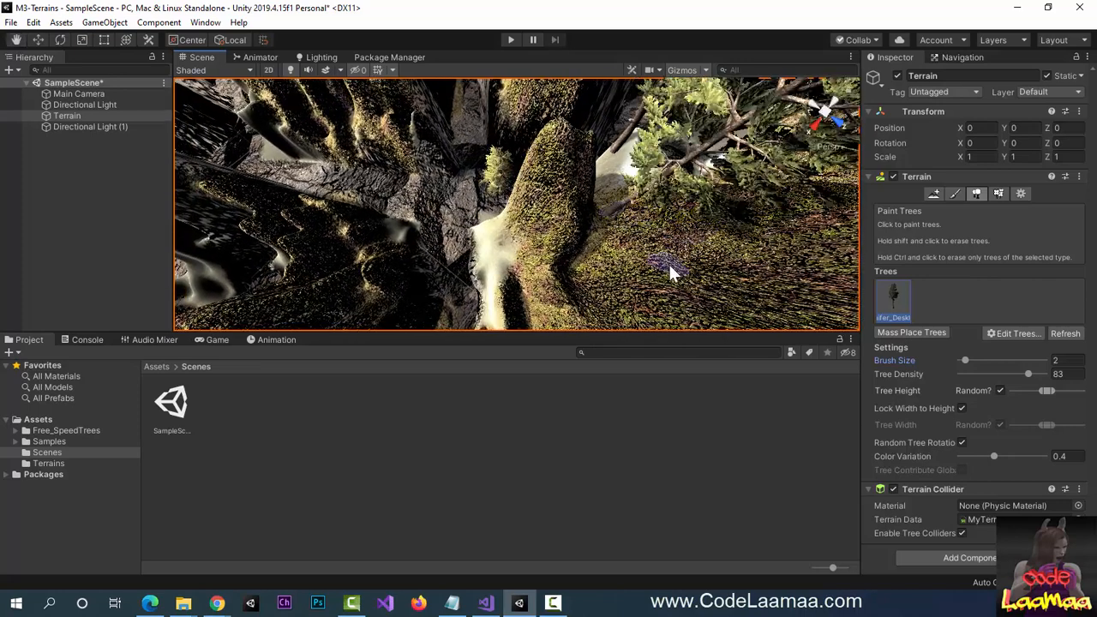
{"action": "middle_click_drag", "start_coordinate": [657, 276], "coordinate": [660, 230]}
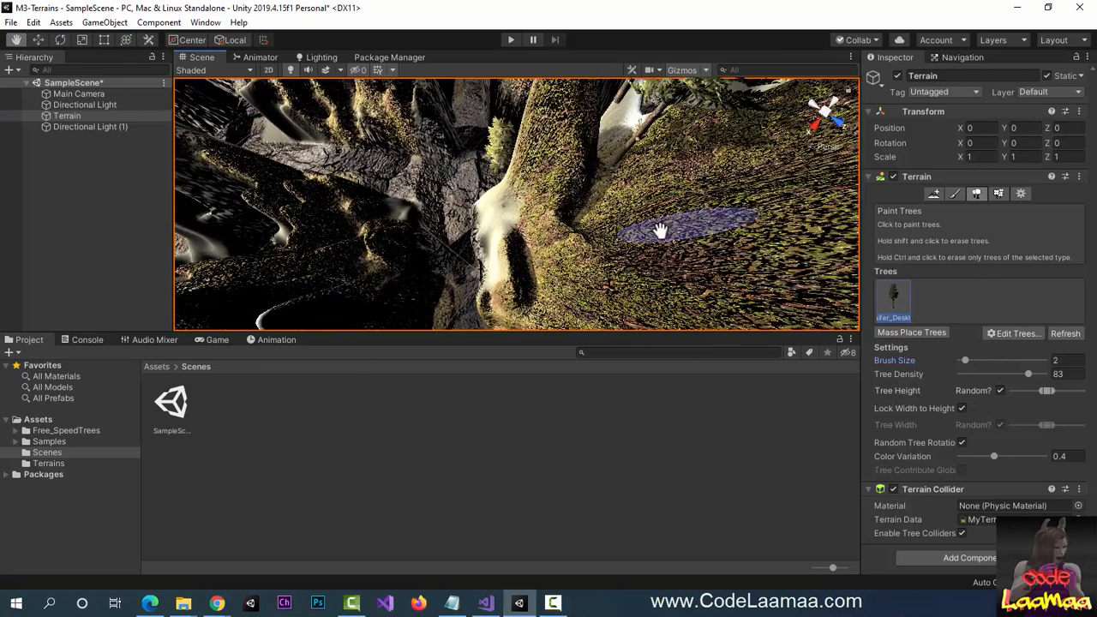
{"action": "scroll", "coordinate": [660, 230], "scroll_direction": "down", "scroll_amount": 10}
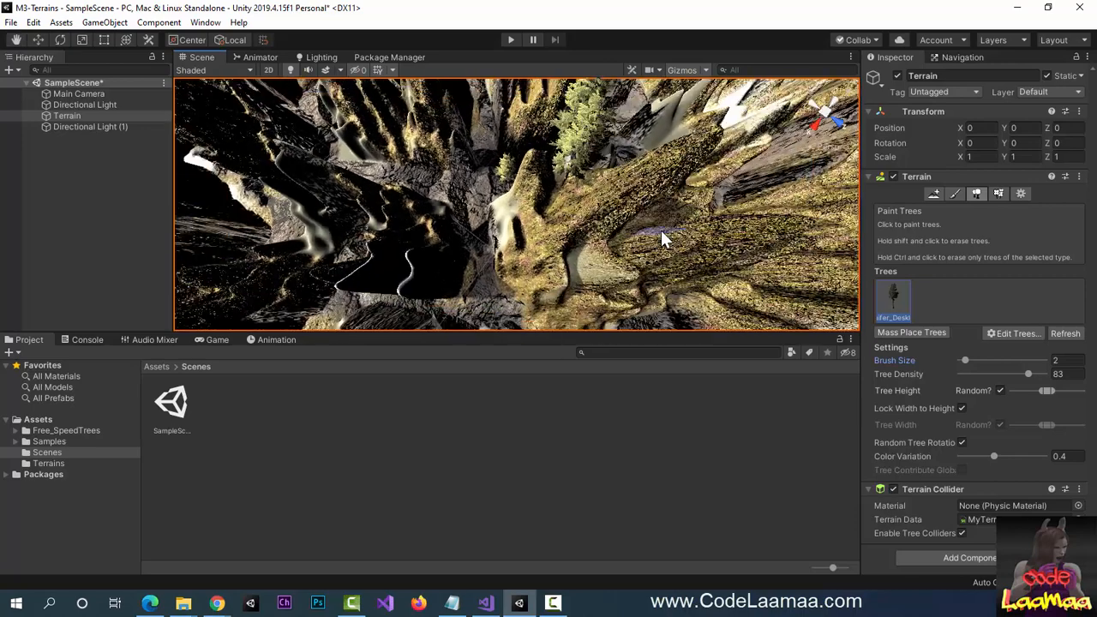
{"action": "middle_click_drag", "start_coordinate": [661, 230], "coordinate": [606, 278]}
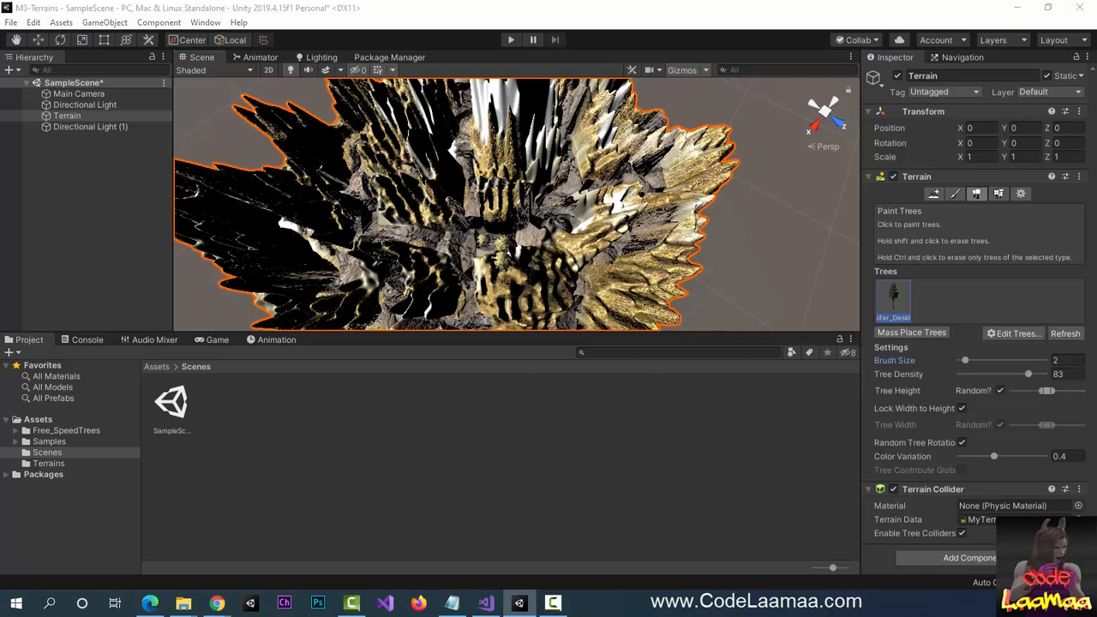
Try mass-placing 10000 conifers across the terrain while keeping existing trees, and undo the placement.
{"action": "left_click_drag", "start_coordinate": [0, 39], "coordinate": [345, 168]}
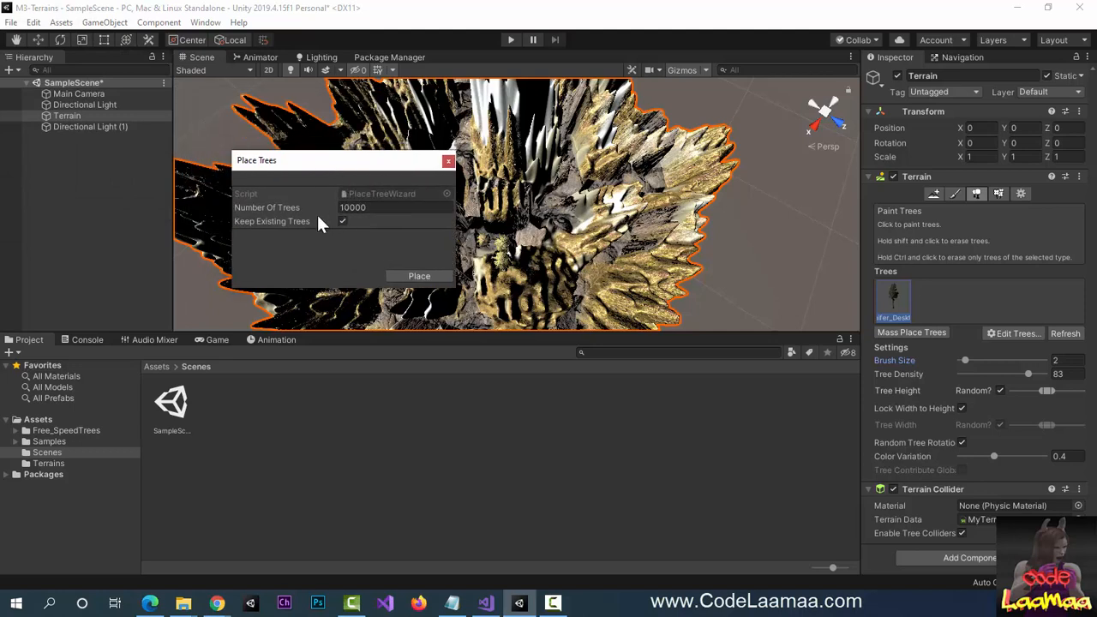
{"action": "left_click", "coordinate": [418, 276]}
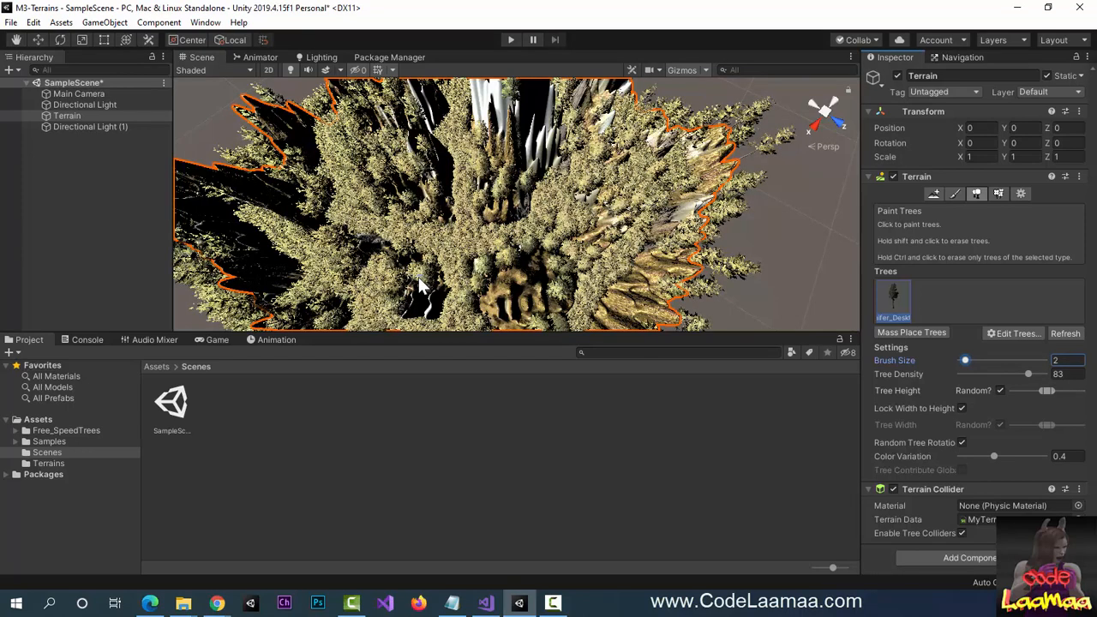
{"action": "key", "text": "ctrl+z"}
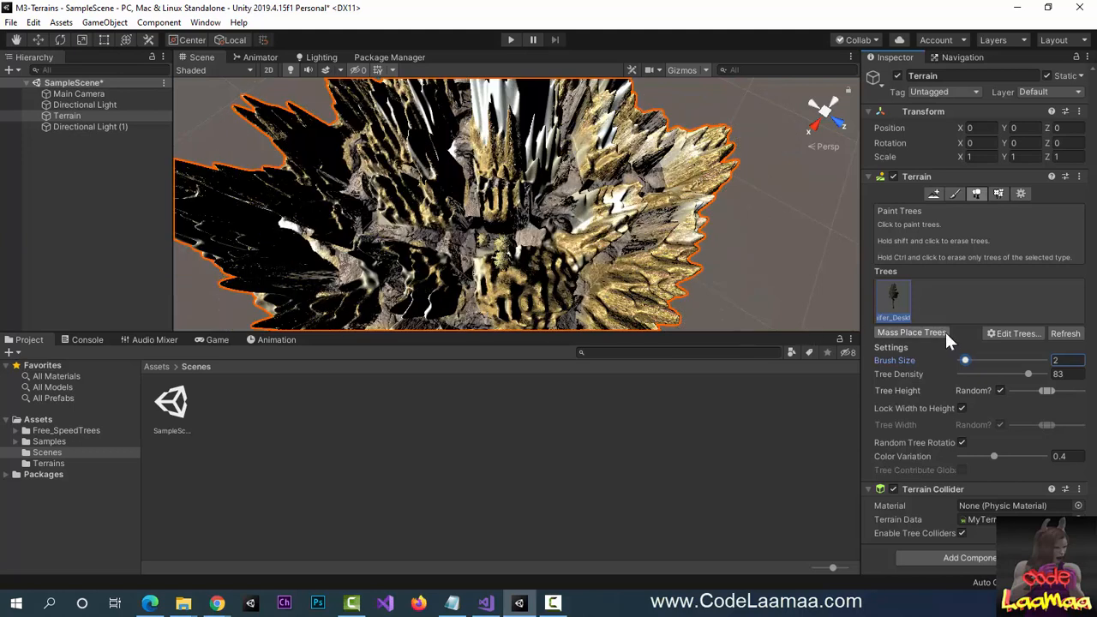
Try mass-placing 1000 conifers across the terrain and undo the placement.
{"action": "left_click", "coordinate": [943, 332]}
{"action": "left_click", "coordinate": [372, 209]}
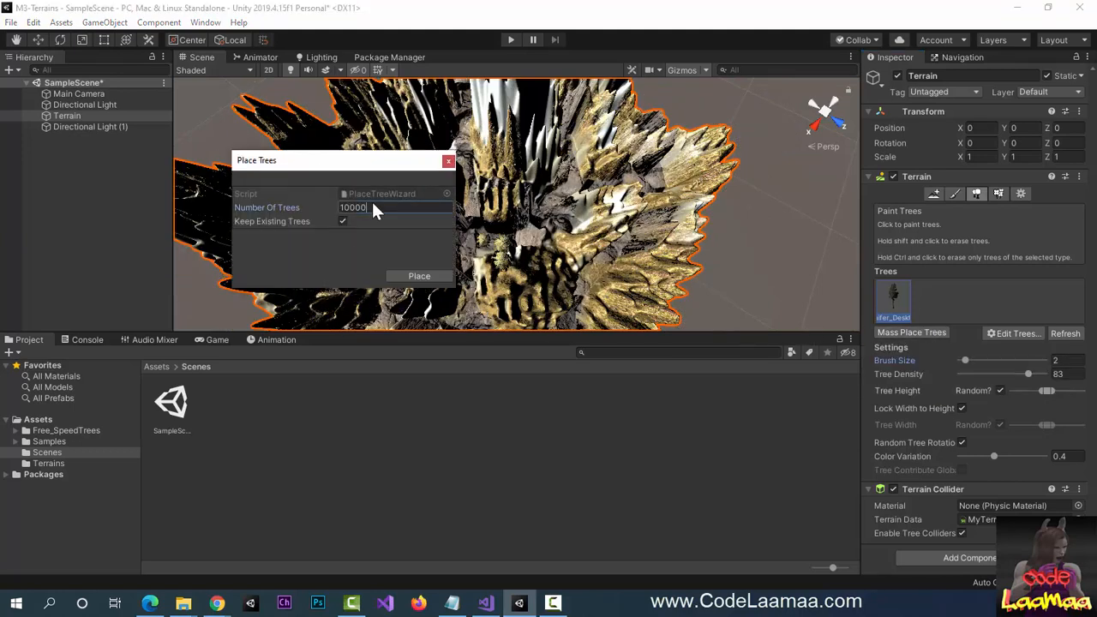
{"action": "double_click", "coordinate": [375, 210]}
{"action": "type", "text": "1000"}
{"action": "left_click", "coordinate": [439, 276]}
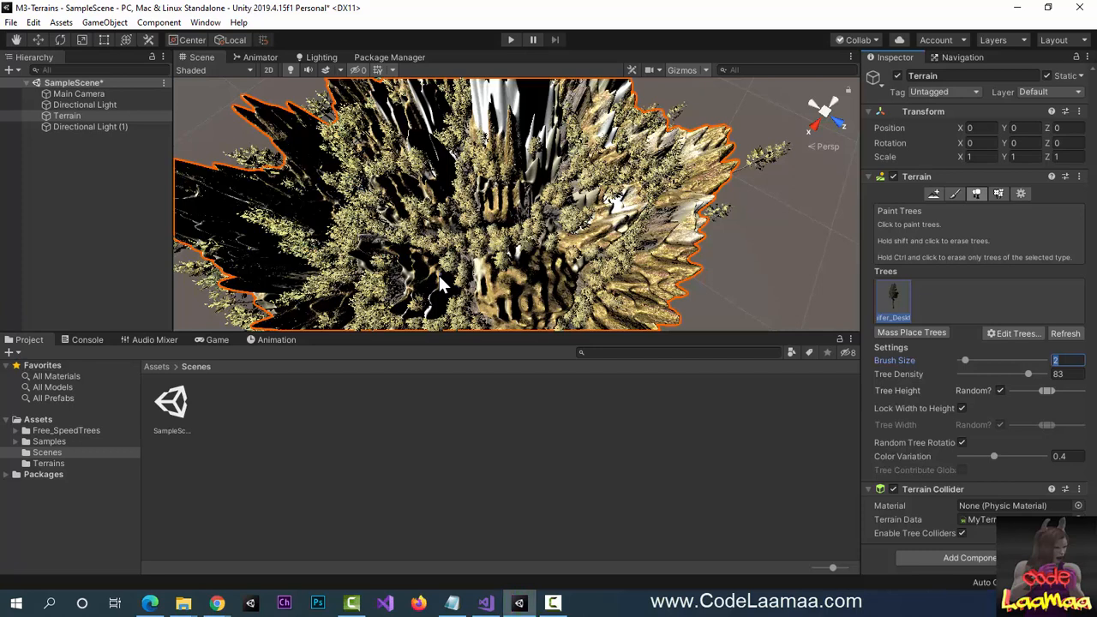
{"action": "key", "text": "ctrl+z"}
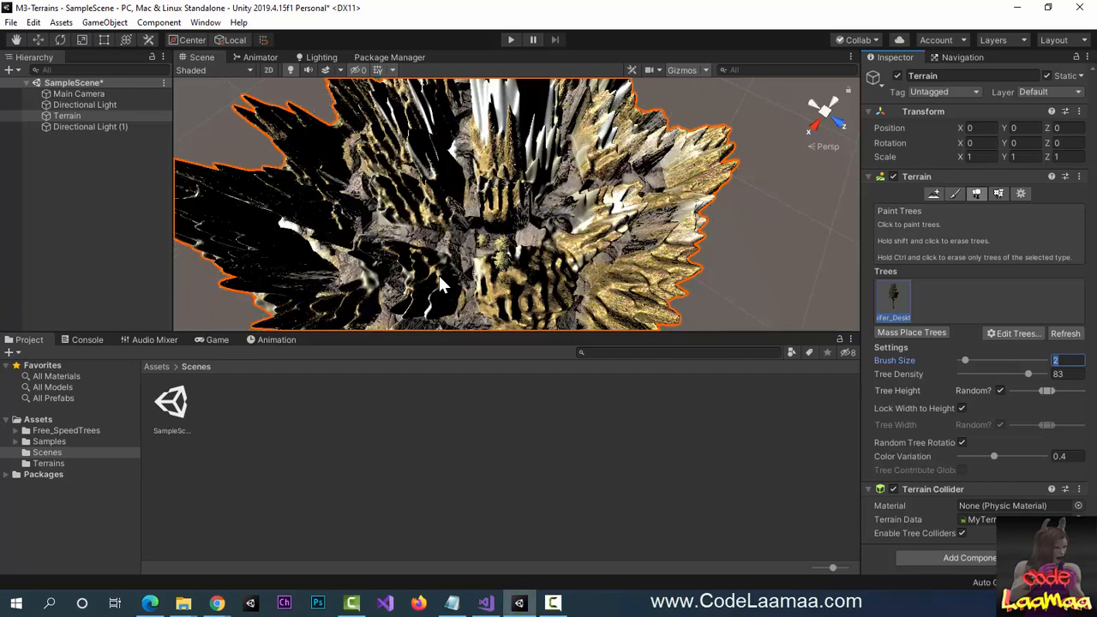
Try another mass placement with far fewer conifers and undo it.
{"action": "left_click", "coordinate": [909, 333]}
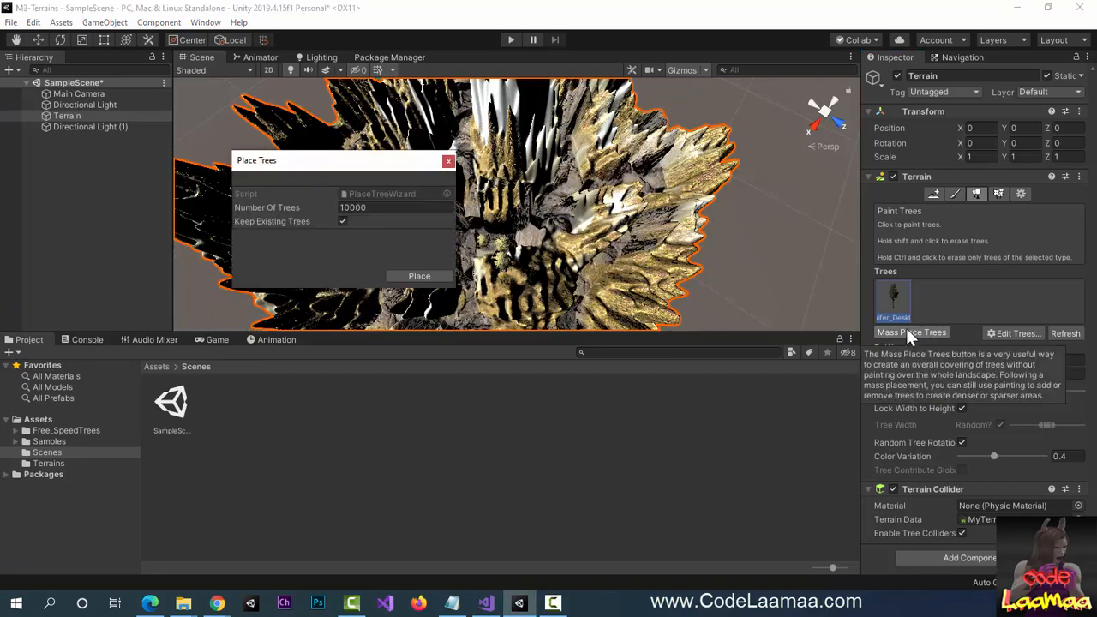
{"action": "left_click", "coordinate": [394, 208]}
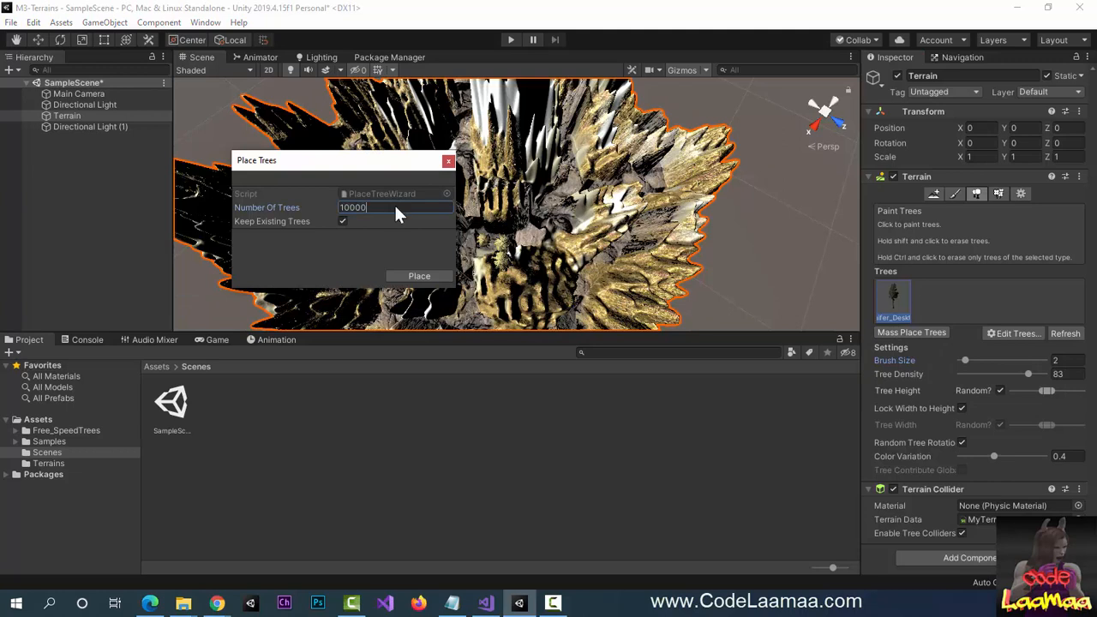
{"action": "left_click", "coordinate": [421, 275]}
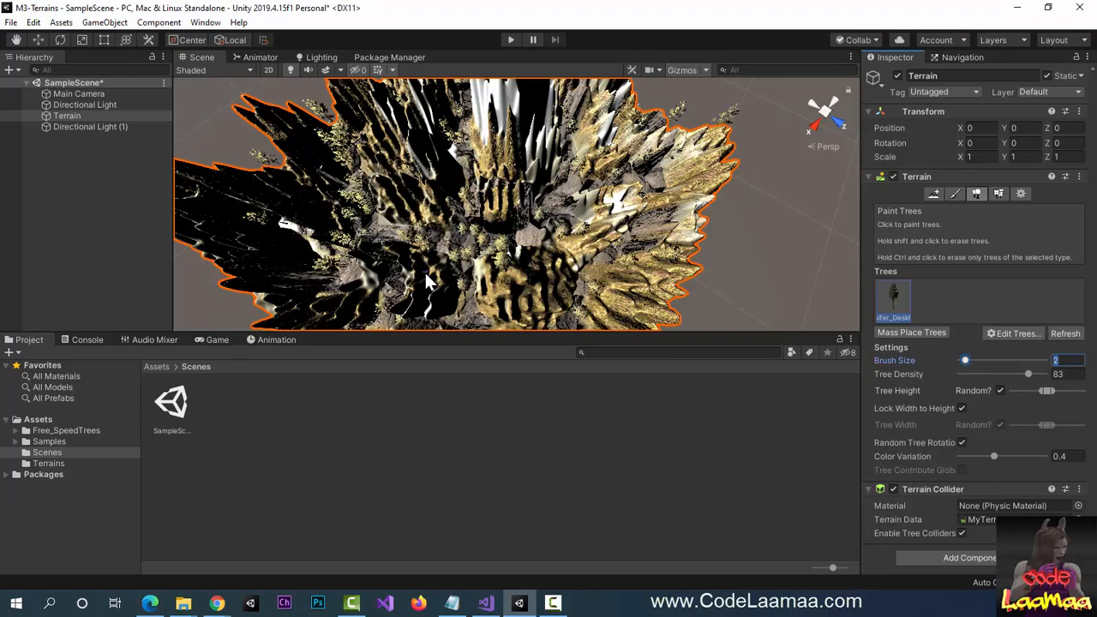
{"action": "key", "text": "ctrl+z"}
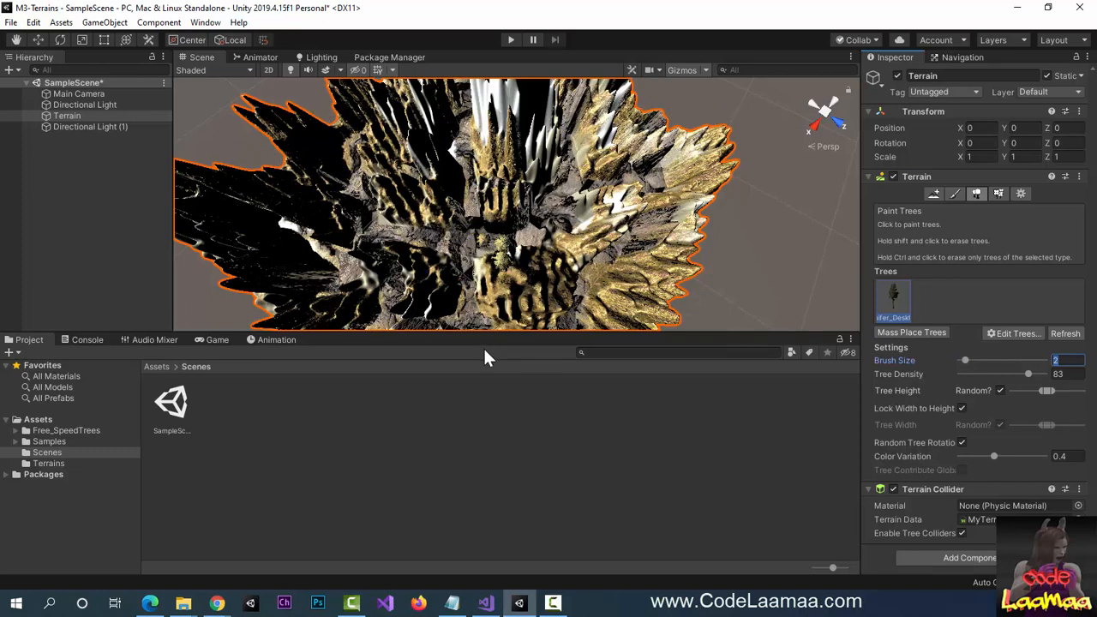
Mass-place 75 conifers across the terrain, keeping the existing trees.
{"action": "left_click", "coordinate": [912, 334]}
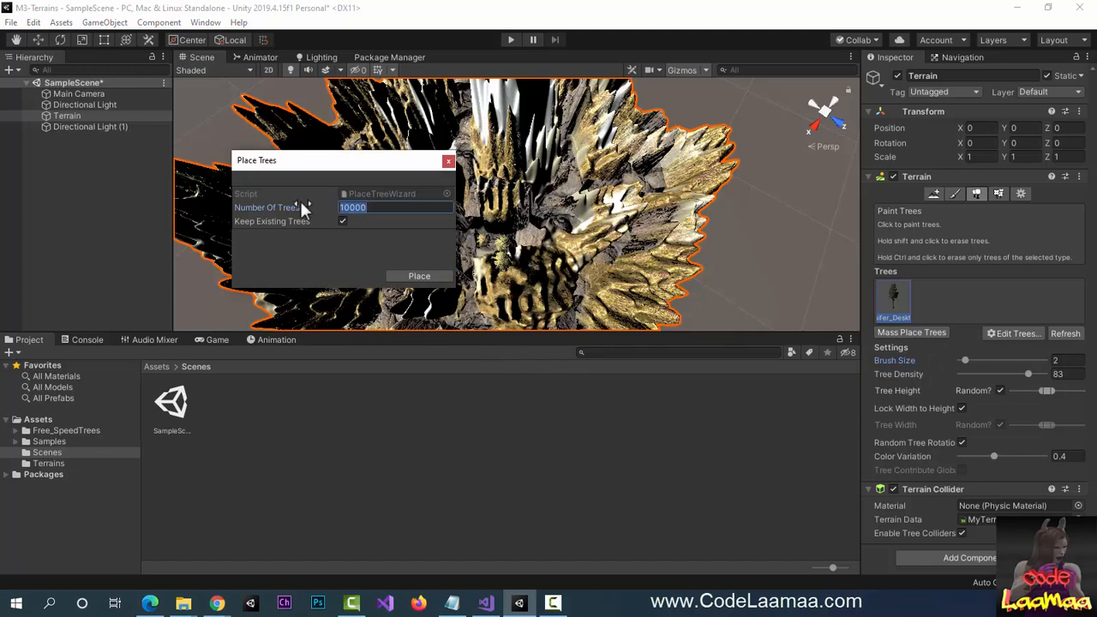
{"action": "type", "text": "75"}
{"action": "left_click", "coordinate": [412, 277]}
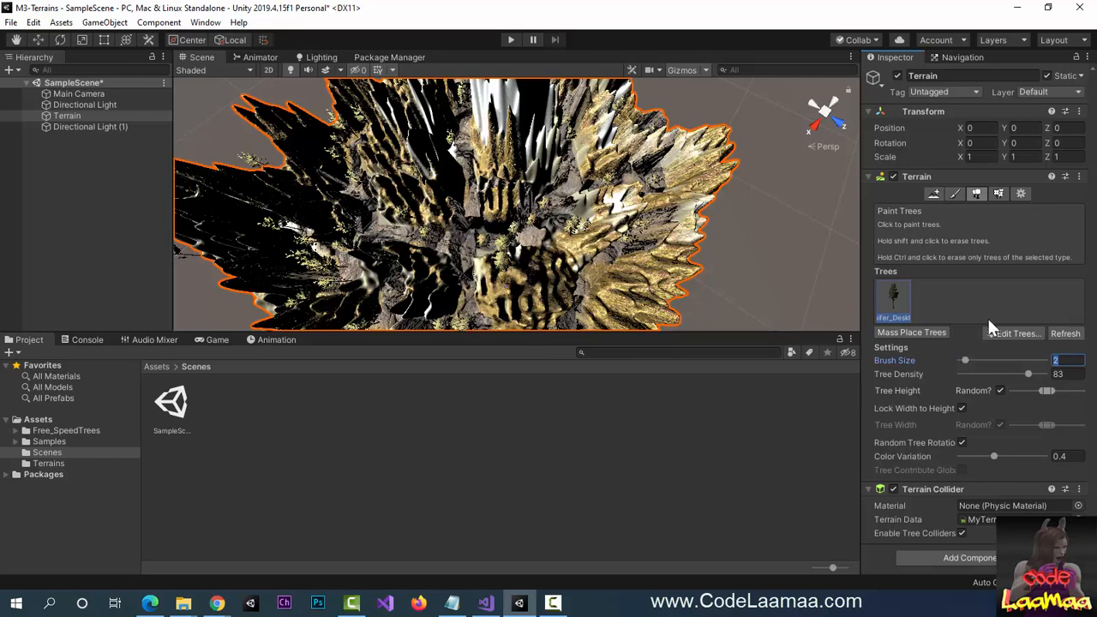
Add the Palm_Desktop prefab as a second tree type for the terrain.
{"action": "left_click", "coordinate": [1009, 335]}
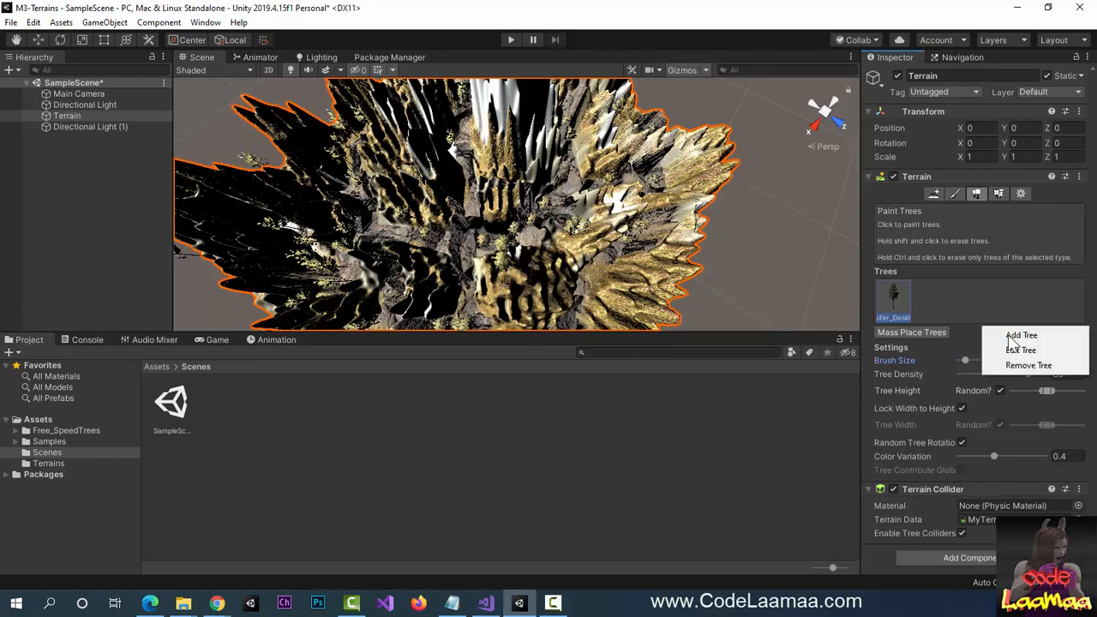
{"action": "left_click", "coordinate": [1019, 337]}
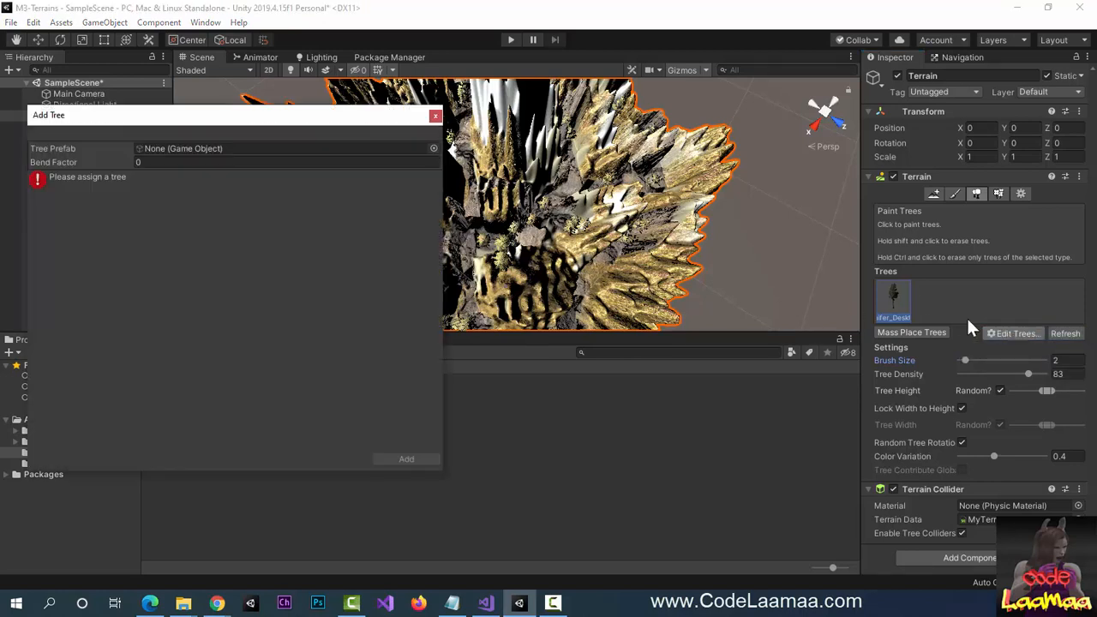
{"action": "left_click", "coordinate": [434, 148]}
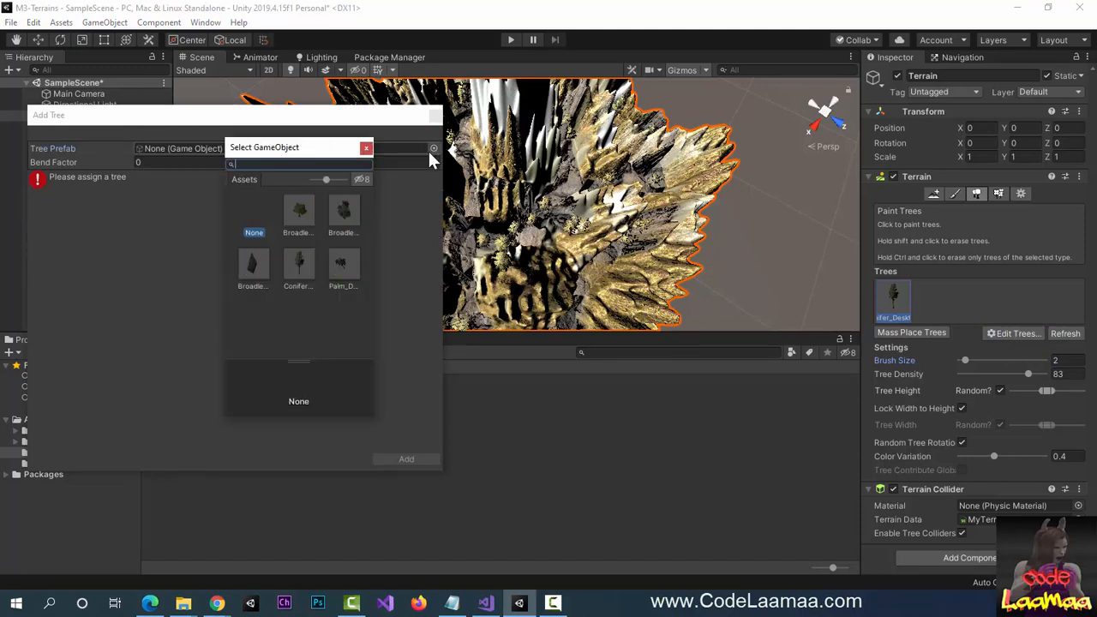
{"action": "left_click", "coordinate": [340, 276]}
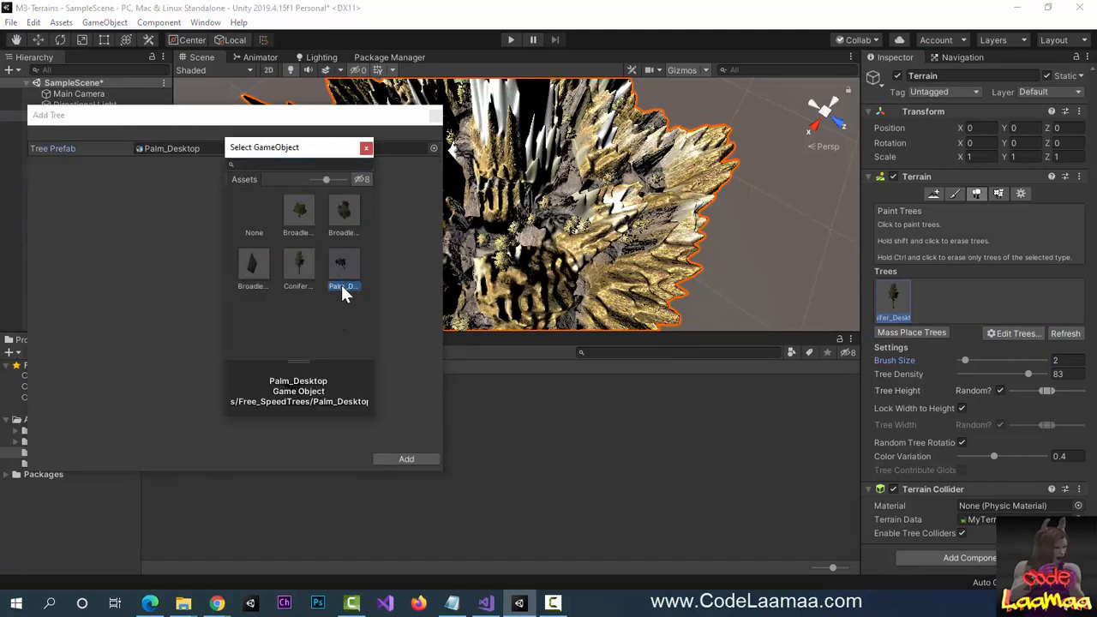
{"action": "left_click", "coordinate": [366, 149]}
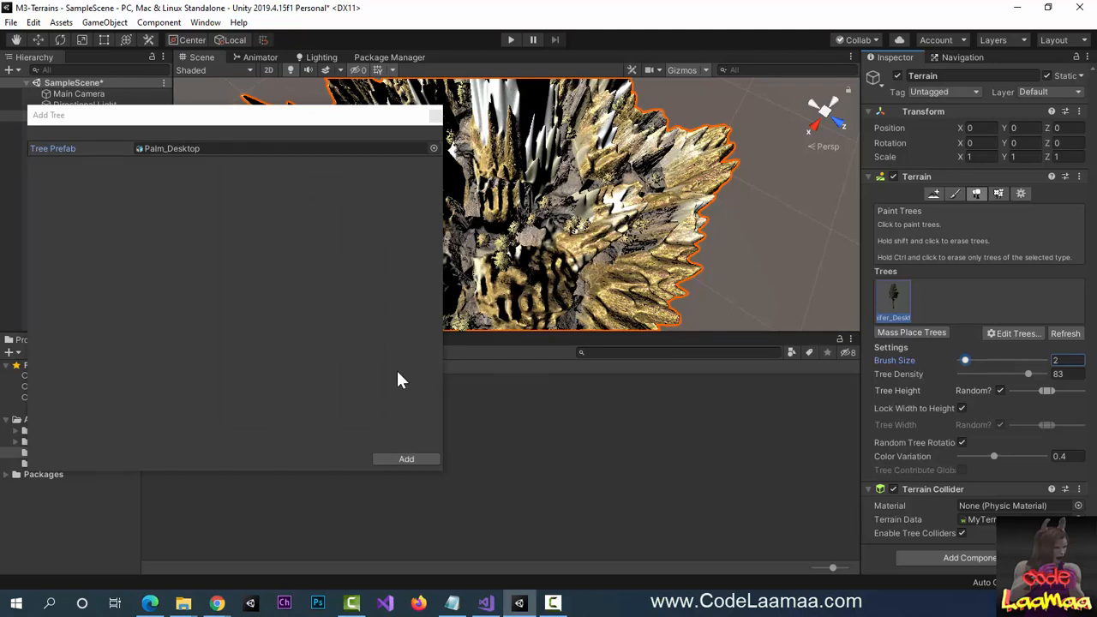
{"action": "left_click", "coordinate": [407, 460]}
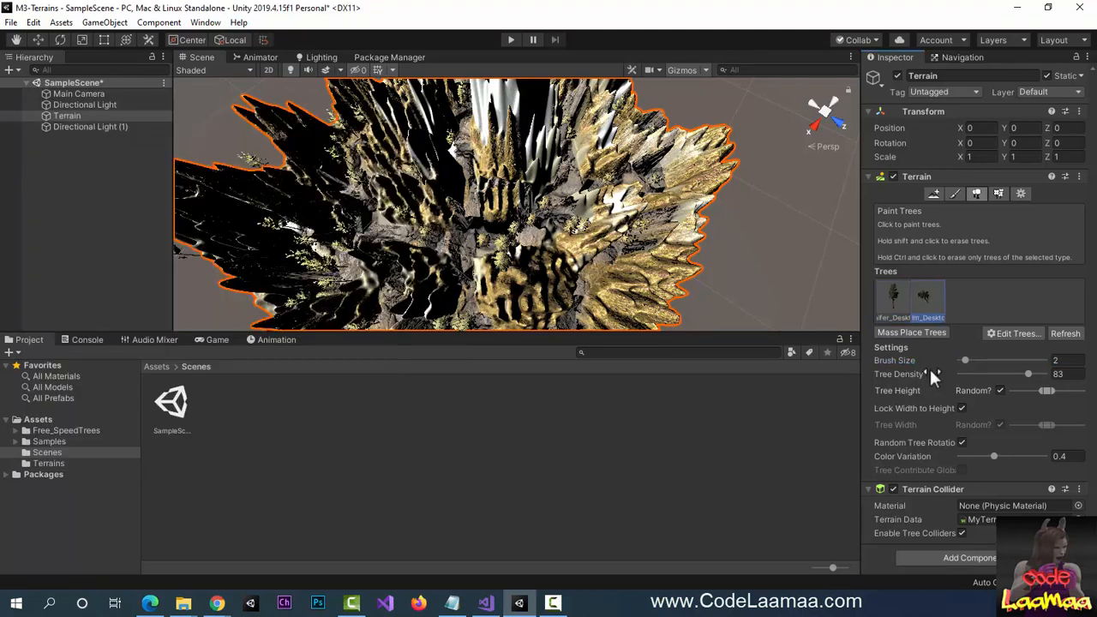
Mass-place 75 trees across the terrain with both the conifer and palm defined, keeping the existing trees.
{"action": "left_click", "coordinate": [919, 332]}
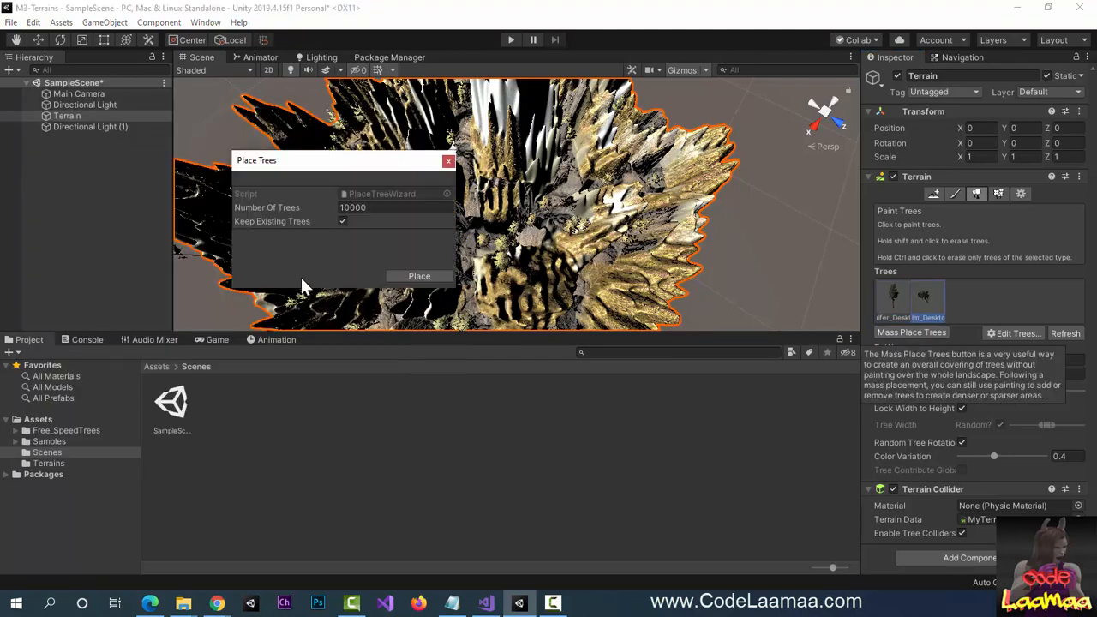
{"action": "left_click", "coordinate": [381, 208]}
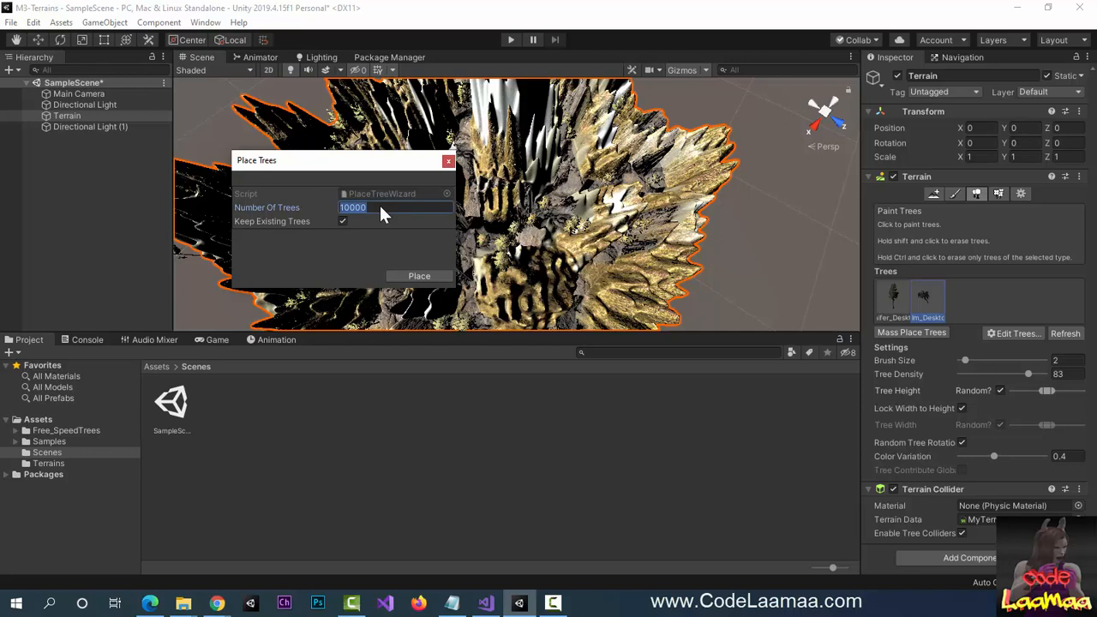
{"action": "type", "text": "75"}
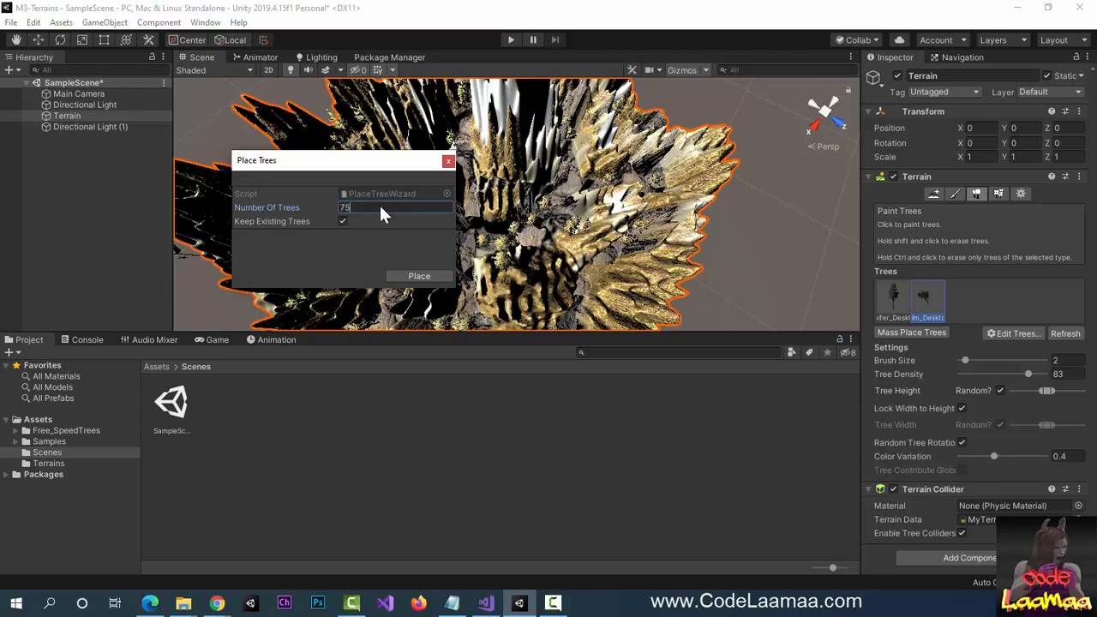
{"action": "left_click", "coordinate": [419, 276]}
{"action": "scroll", "coordinate": [640, 263], "scroll_direction": "down", "scroll_amount": 1}
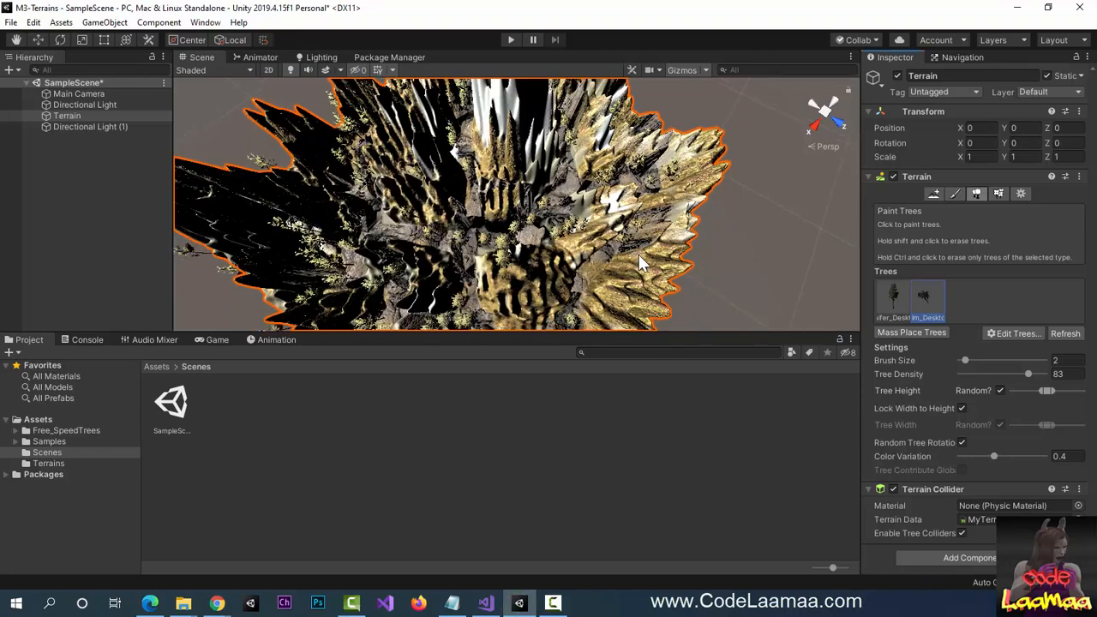
{"action": "scroll", "coordinate": [638, 263], "scroll_direction": "up", "scroll_amount": 1}
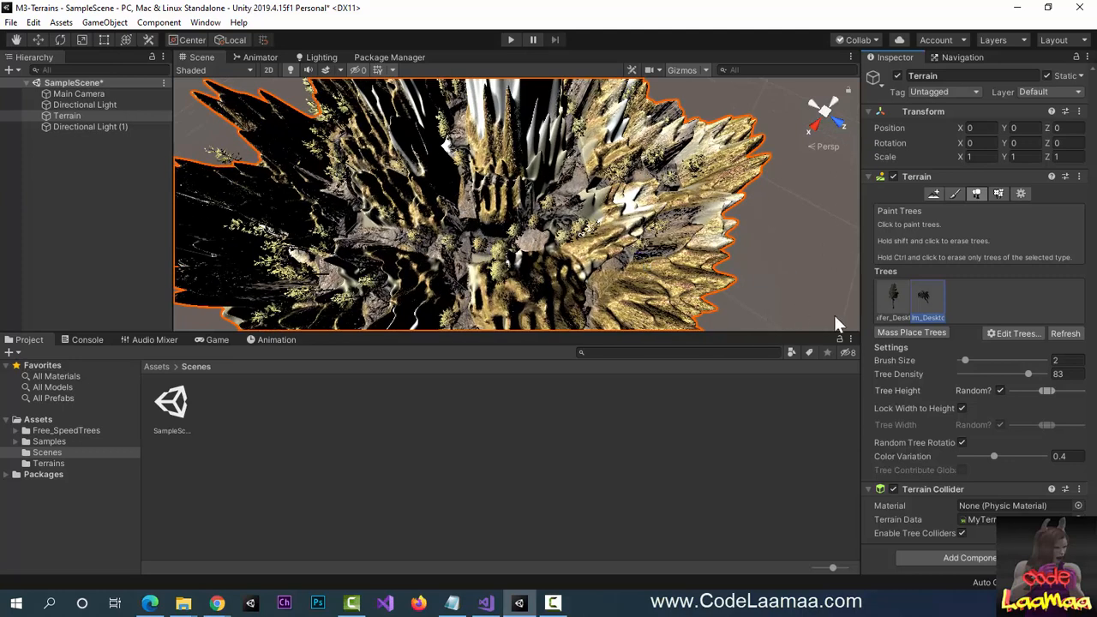
Add the Broadleaf_Desktop prefab to the terrain's list of paintable trees.
{"action": "left_click", "coordinate": [1019, 333]}
{"action": "left_click", "coordinate": [1025, 334]}
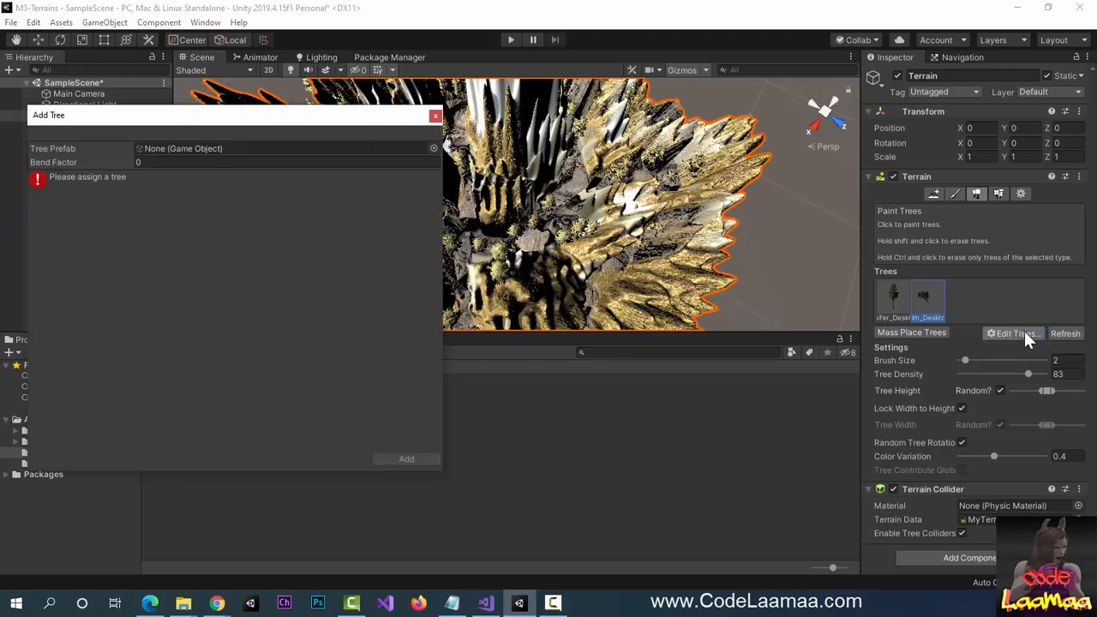
{"action": "left_click", "coordinate": [432, 149]}
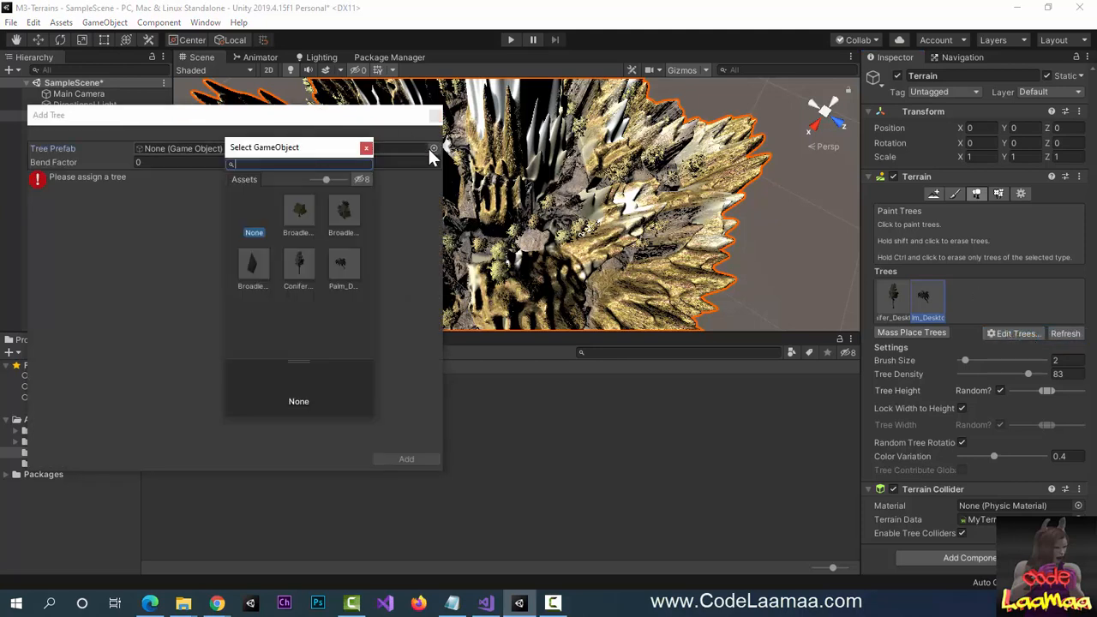
{"action": "left_click", "coordinate": [296, 224]}
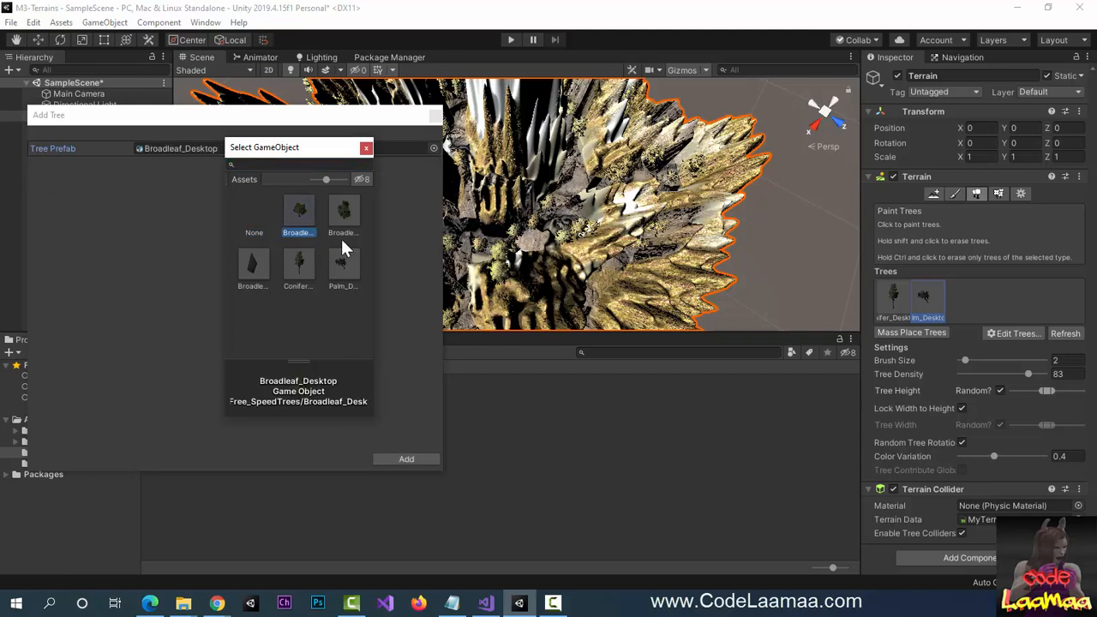
{"action": "left_click", "coordinate": [366, 147]}
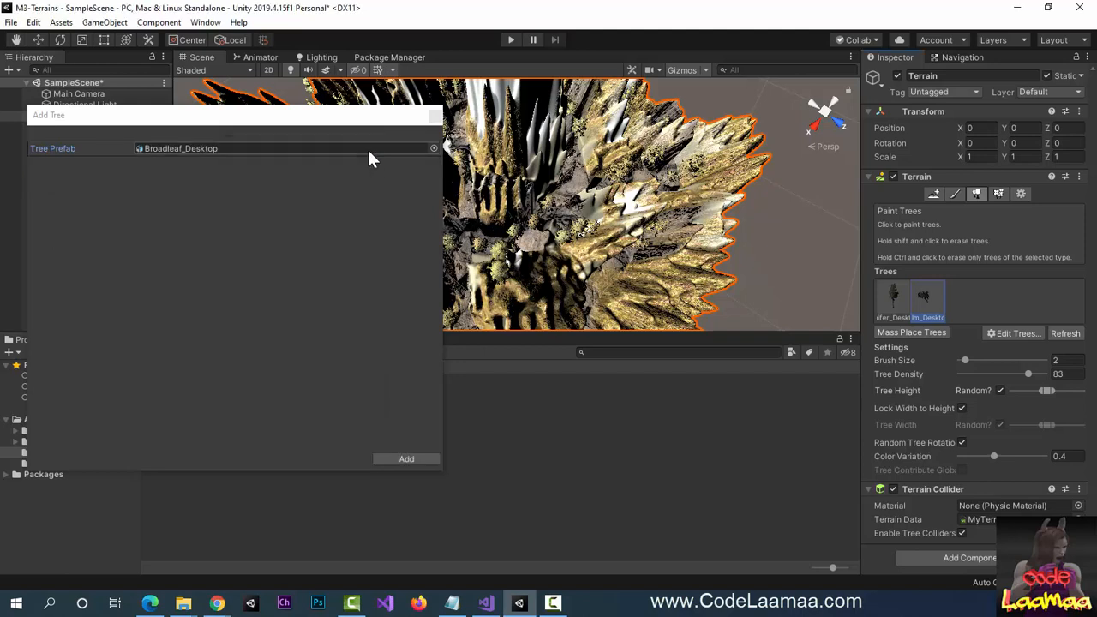
{"action": "left_click", "coordinate": [406, 459]}
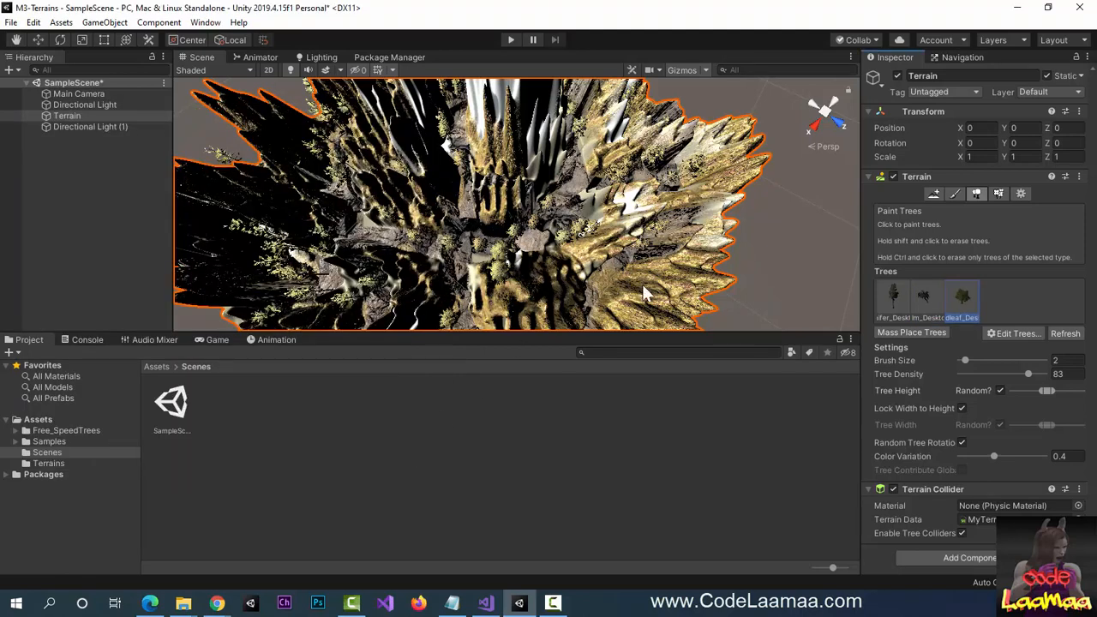
Mass-place 75 trees across the terrain while keeping the existing trees.
{"action": "left_click", "coordinate": [924, 332]}
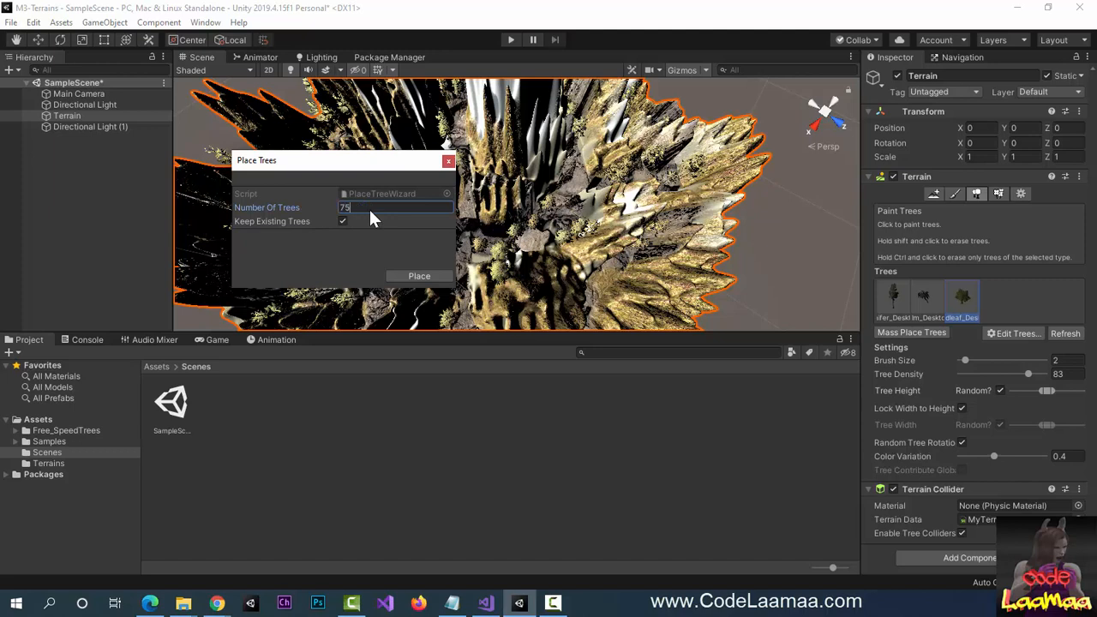
{"action": "left_click", "coordinate": [418, 276]}
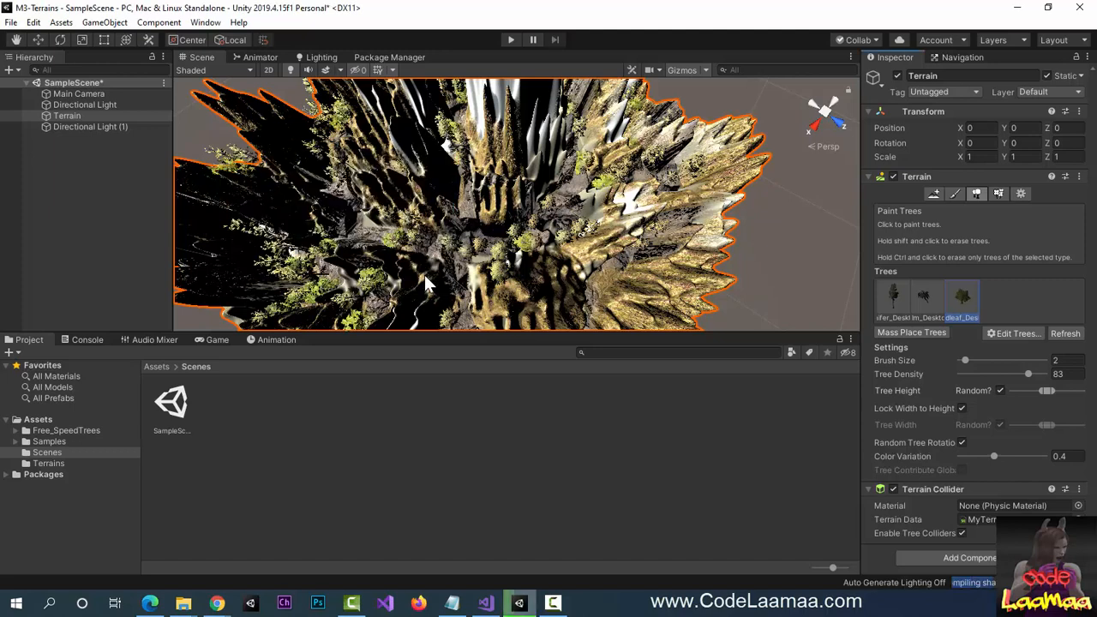
Paint extra broadleaf trees on the golden slopes and the ridges around the terrain's near corner.
{"action": "left_click_drag", "start_coordinate": [505, 291], "coordinate": [563, 254], "text": "alt"}
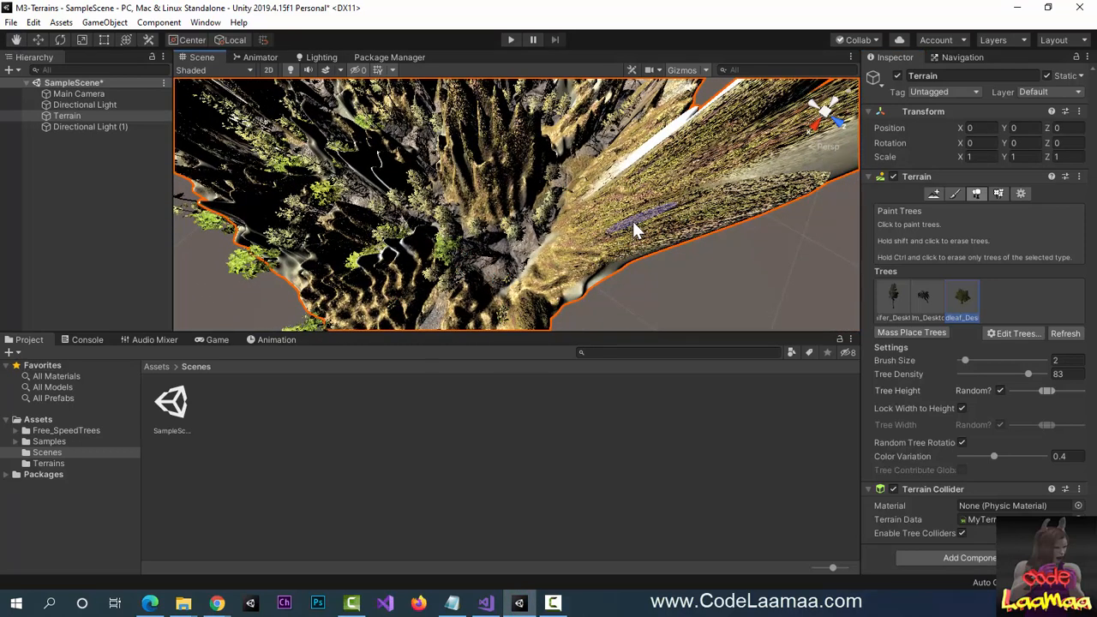
{"action": "left_click_drag", "start_coordinate": [633, 222], "coordinate": [645, 185]}
{"action": "mouse_move", "coordinate": [573, 240]}
{"action": "middle_mouse_down"}
{"action": "mouse_move", "coordinate": [534, 313]}
{"action": "mouse_move", "coordinate": [557, 257]}
{"action": "mouse_move", "coordinate": [590, 233]}
{"action": "middle_mouse_up"}
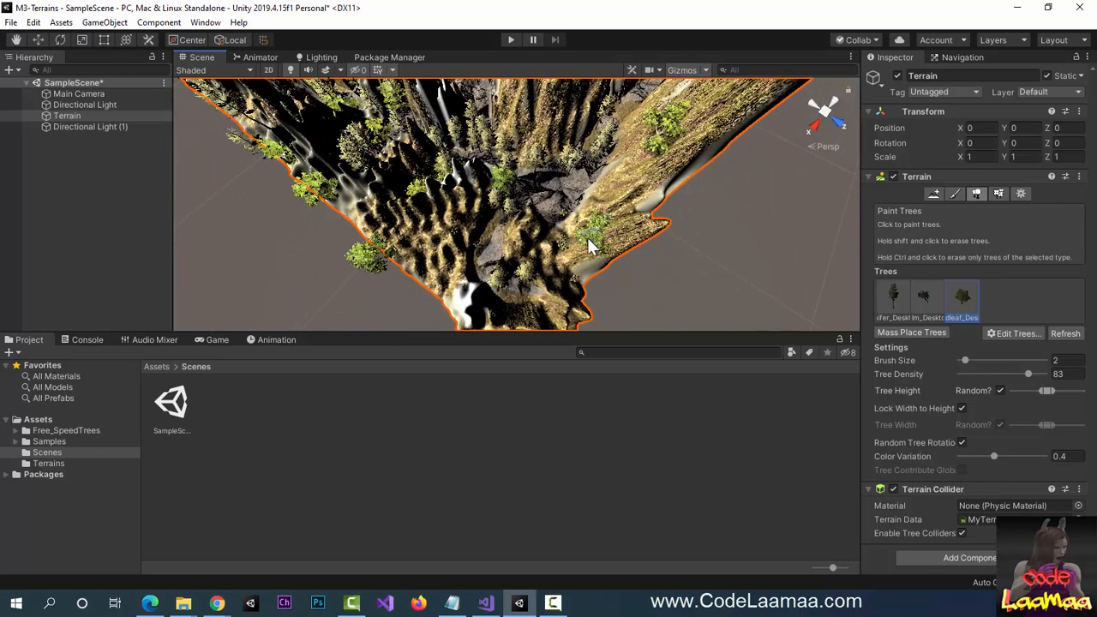
{"action": "mouse_move", "coordinate": [537, 242]}
{"action": "left_mouse_down"}
{"action": "mouse_move", "coordinate": [569, 324]}
{"action": "mouse_move", "coordinate": [425, 226]}
{"action": "left_mouse_up"}
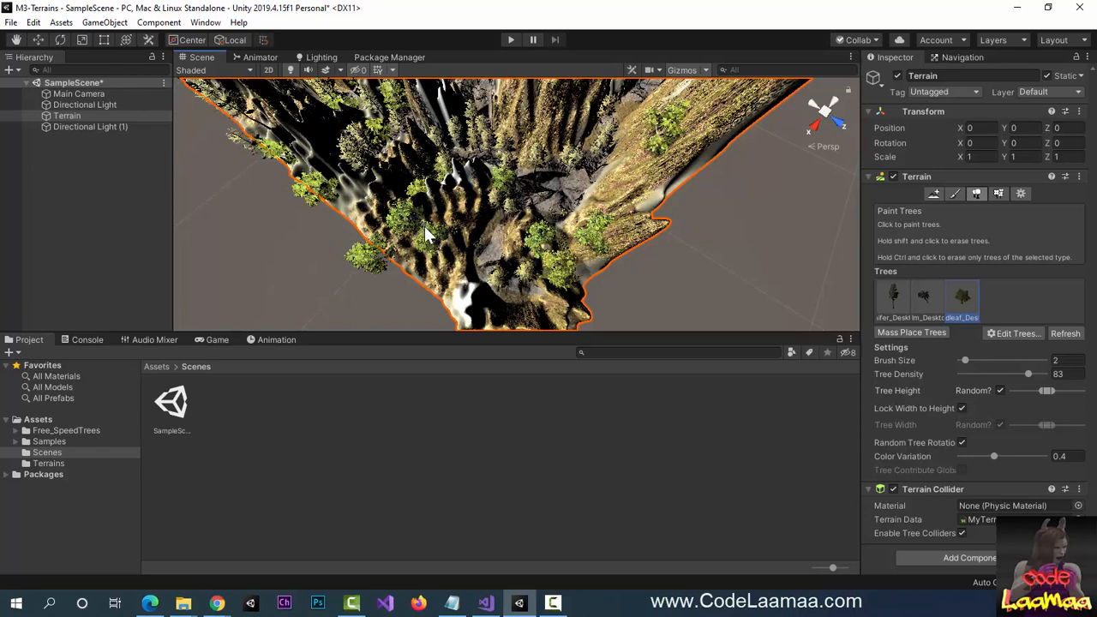
Paint conifer trees onto the golden slopes and the tall white peak of the terrain.
{"action": "mouse_move", "coordinate": [424, 225]}
{"action": "middle_mouse_down"}
{"action": "mouse_move", "coordinate": [454, 252]}
{"action": "mouse_move", "coordinate": [478, 319]}
{"action": "middle_mouse_up"}
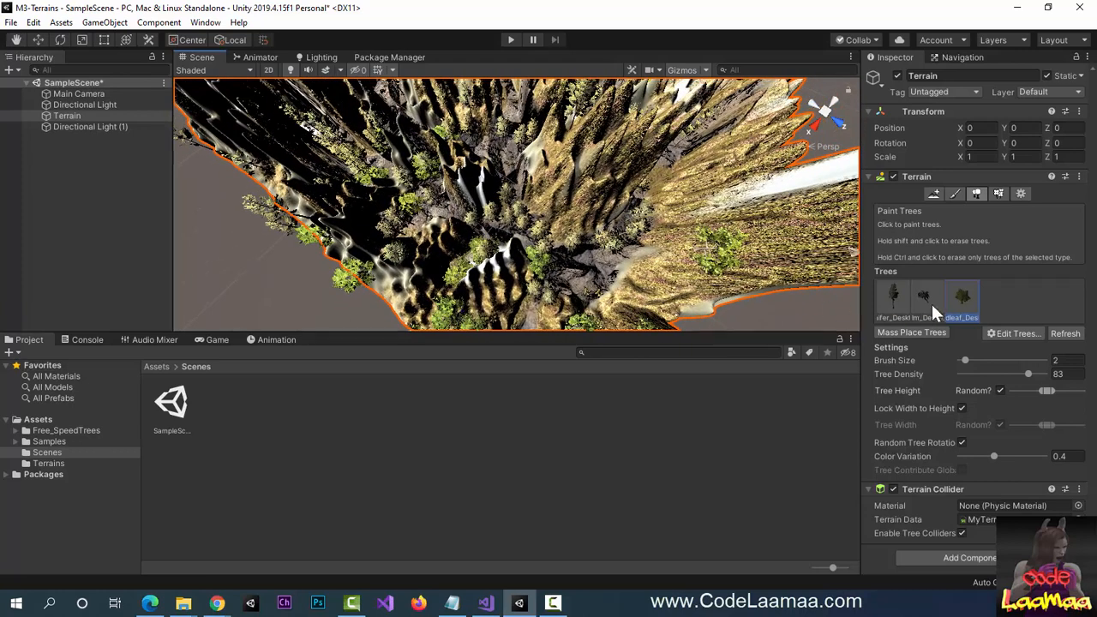
{"action": "left_click", "coordinate": [904, 293]}
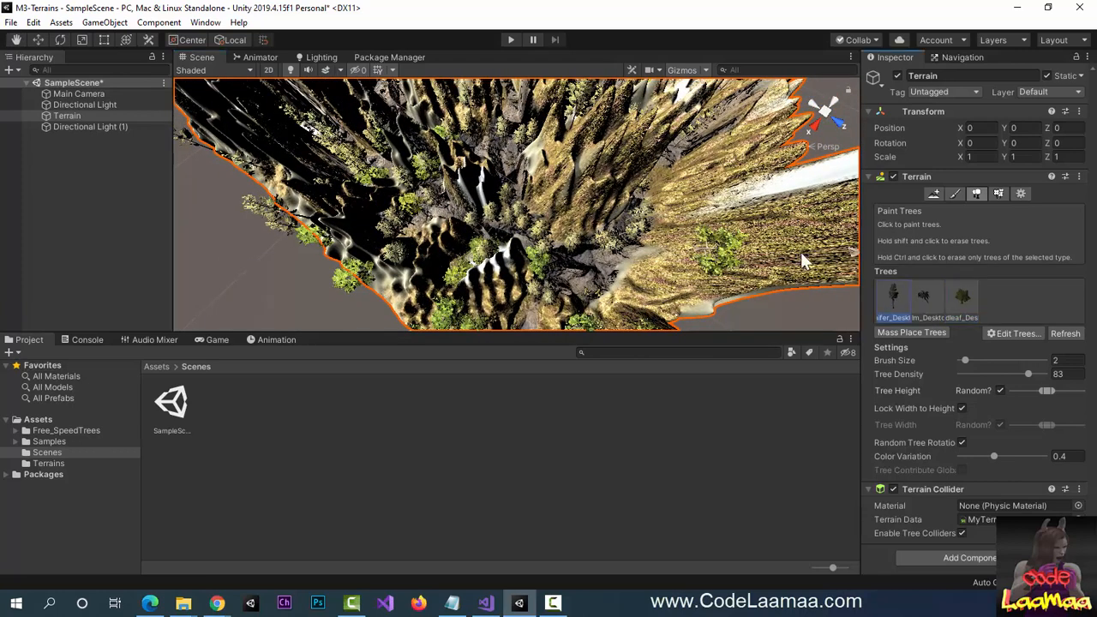
{"action": "left_click", "coordinate": [604, 204]}
{"action": "left_click", "coordinate": [592, 191]}
{"action": "middle_click_drag", "start_coordinate": [591, 191], "coordinate": [451, 272]}
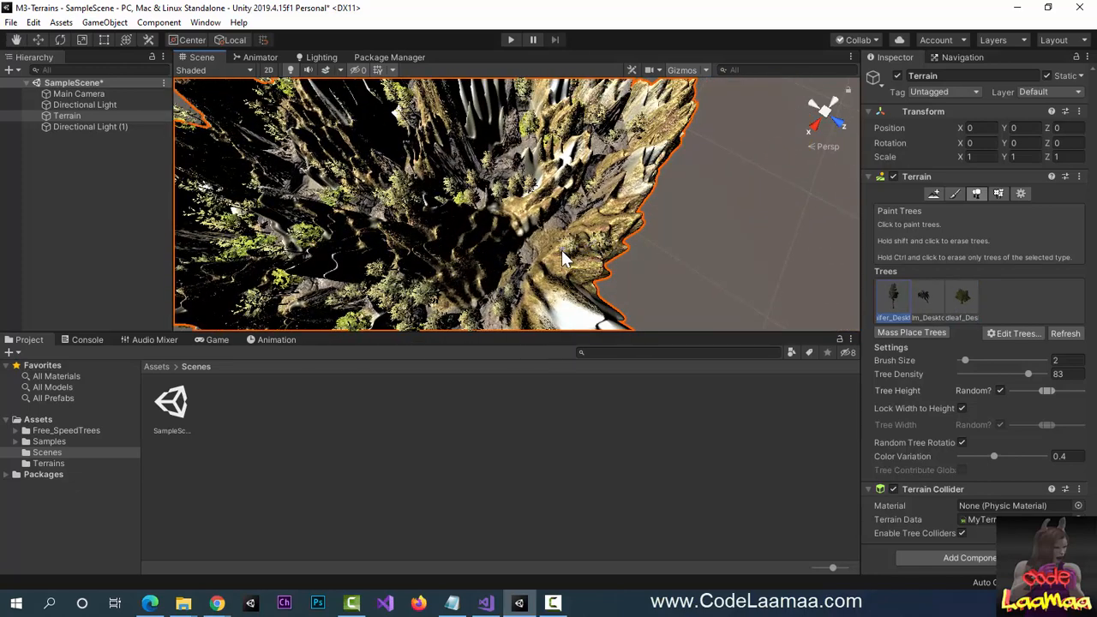
{"action": "middle_click_drag", "start_coordinate": [566, 259], "coordinate": [540, 296]}
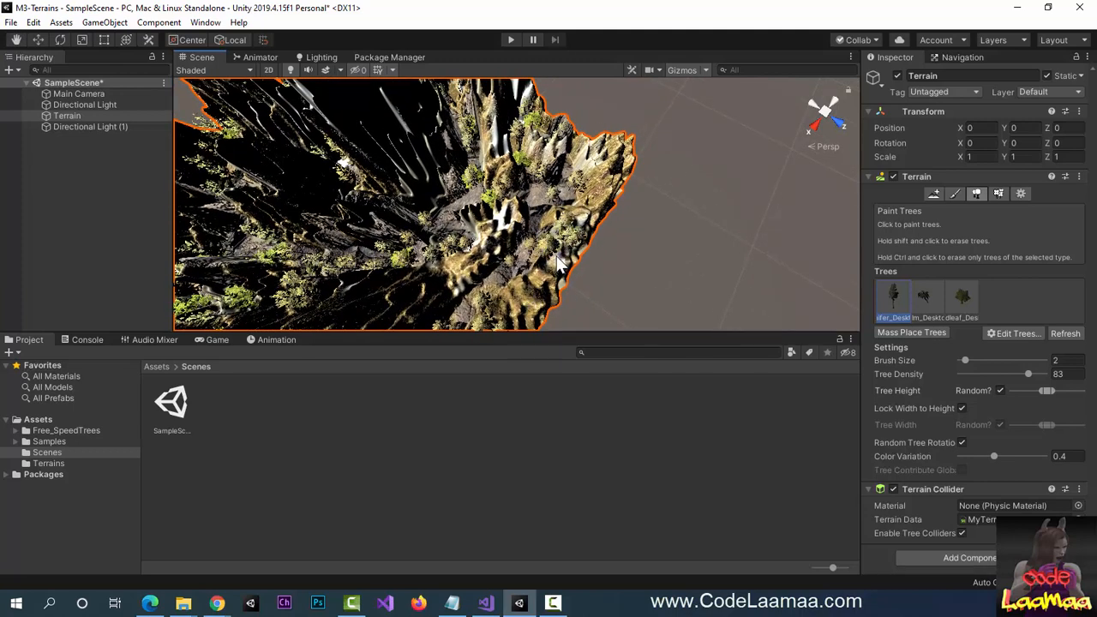
{"action": "middle_click_drag", "start_coordinate": [556, 261], "coordinate": [614, 268]}
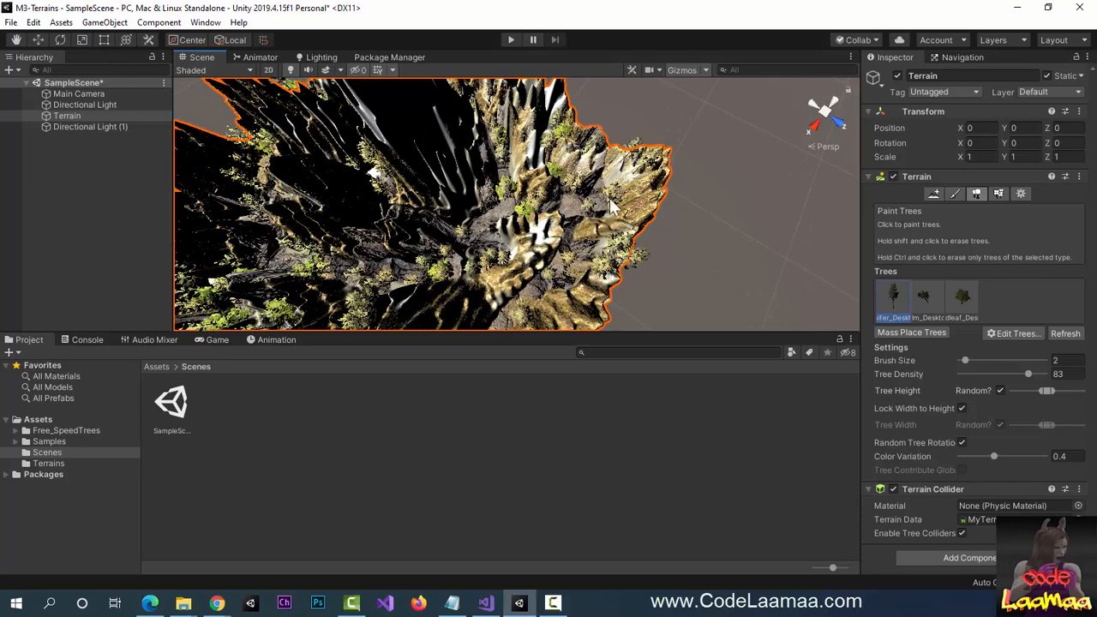
{"action": "middle_click_drag", "start_coordinate": [607, 202], "coordinate": [560, 184]}
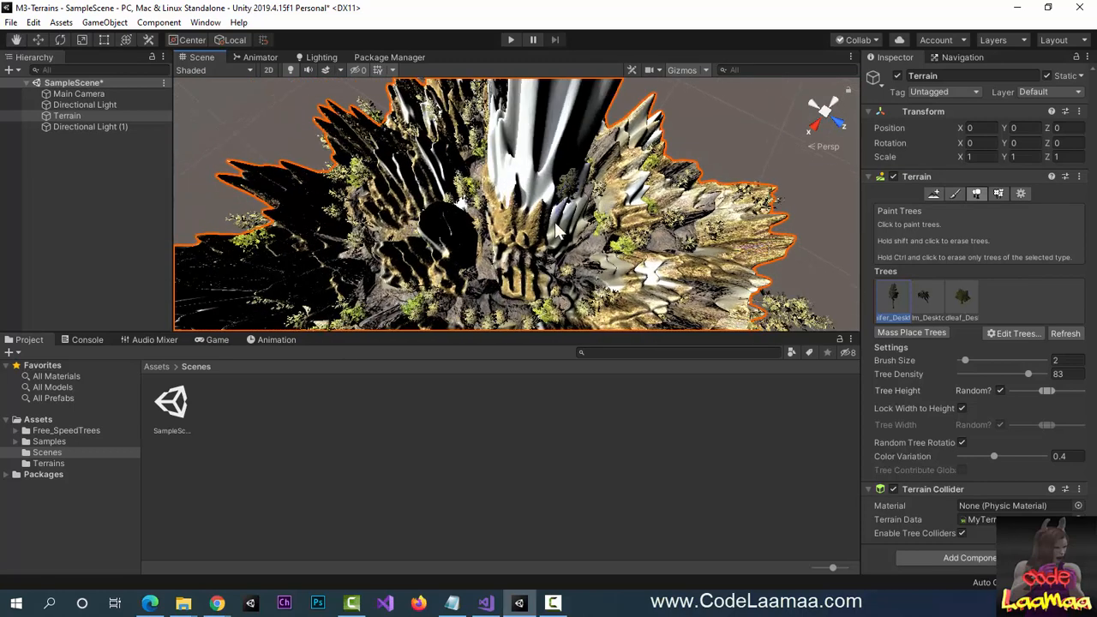
{"action": "mouse_move", "coordinate": [532, 236]}
{"action": "left_mouse_down"}
{"action": "mouse_move", "coordinate": [506, 214]}
{"action": "mouse_move", "coordinate": [502, 190]}
{"action": "mouse_move", "coordinate": [517, 203]}
{"action": "left_mouse_up"}
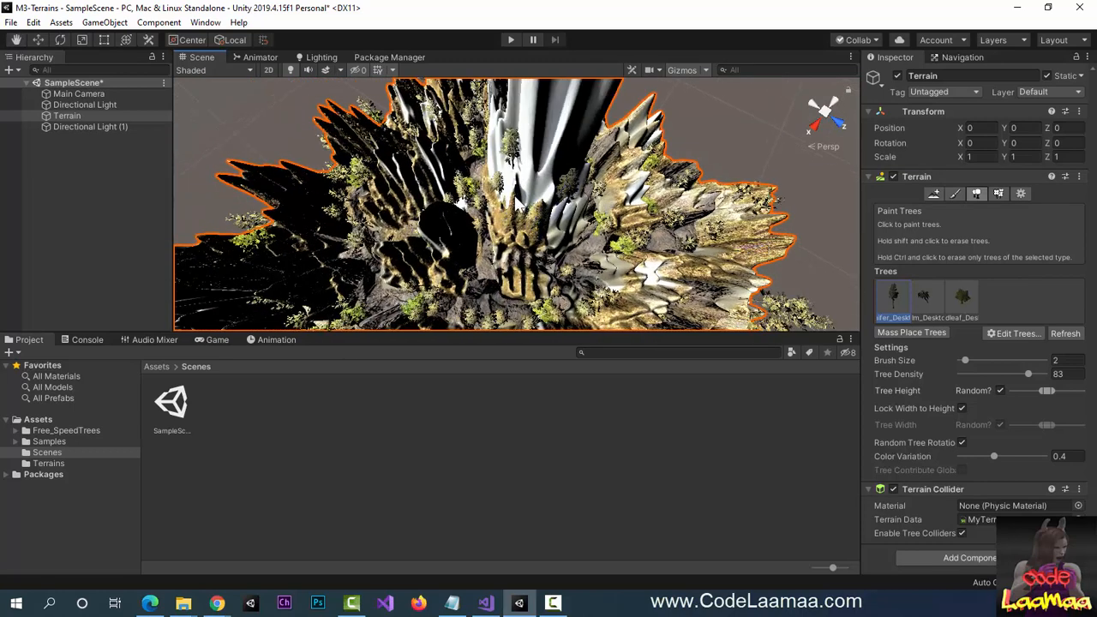
Paint more conifers around the dark ridges at the far corner of the terrain.
{"action": "middle_click_drag", "start_coordinate": [524, 224], "coordinate": [610, 191]}
{"action": "scroll", "coordinate": [564, 205], "scroll_direction": "down", "scroll_amount": 2}
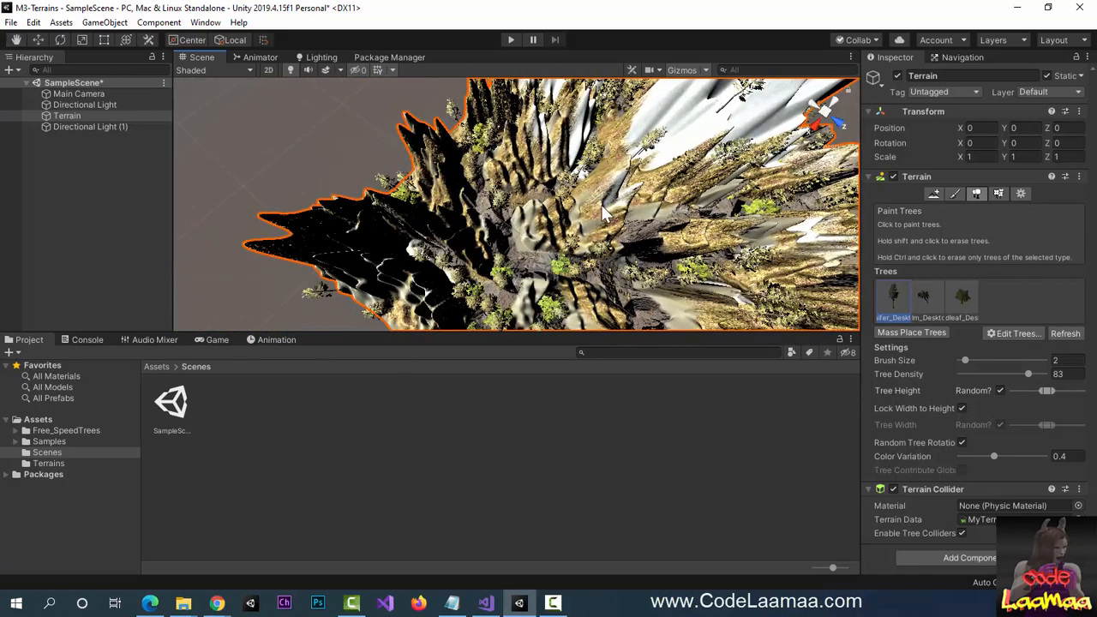
{"action": "left_click_drag", "start_coordinate": [591, 210], "coordinate": [528, 225]}
{"action": "middle_click_drag", "start_coordinate": [528, 217], "coordinate": [609, 204]}
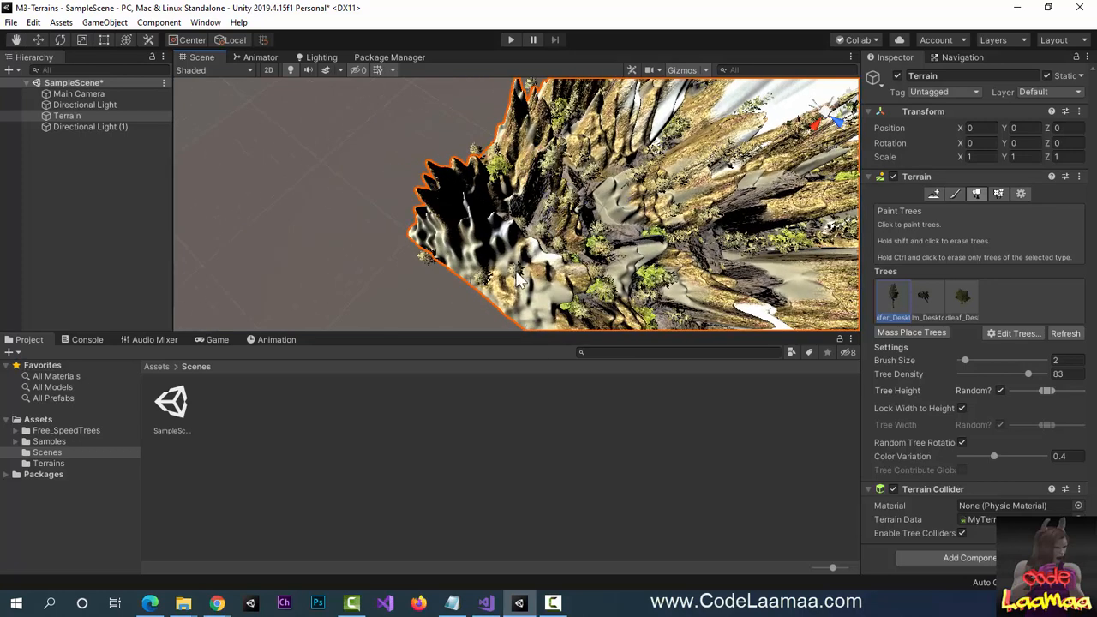
{"action": "left_click_drag", "start_coordinate": [544, 287], "coordinate": [463, 204]}
Make the palm the active tree type for painting on the terrain.
{"action": "left_click", "coordinate": [923, 296]}
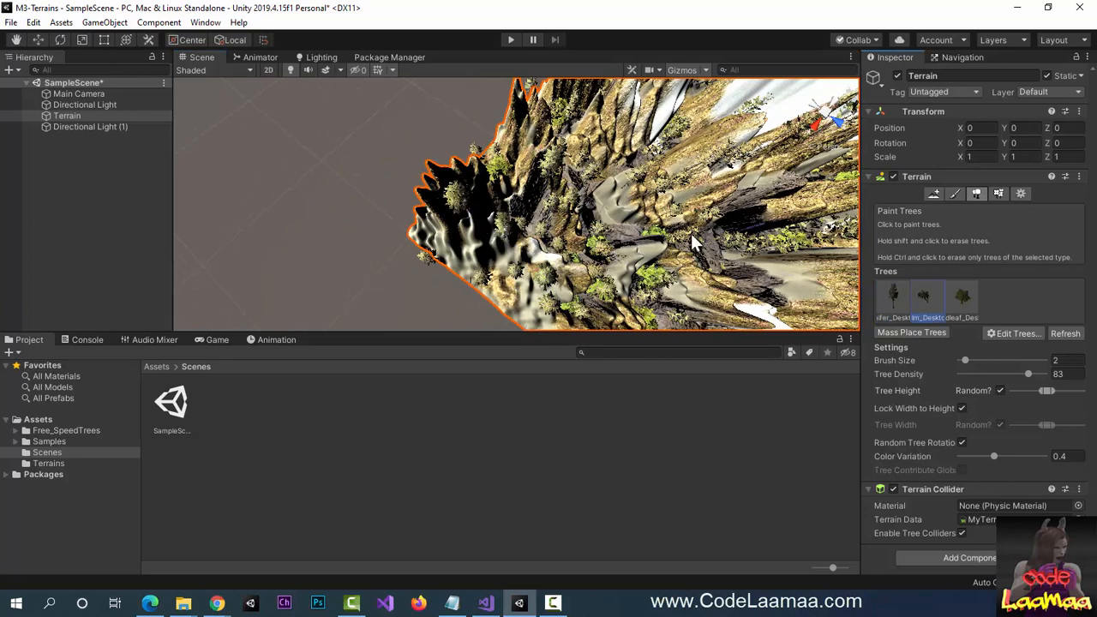
{"action": "middle_click_drag", "start_coordinate": [630, 171], "coordinate": [527, 296]}
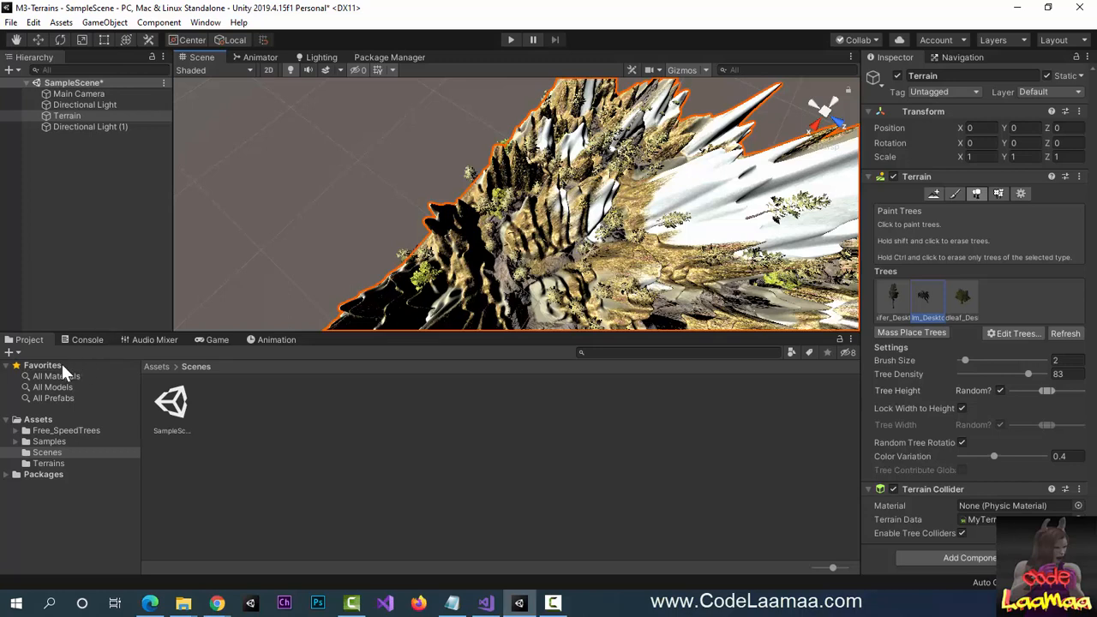
Switch the terrain to detail painting and browse the available textures for a new brush without choosing one.
{"action": "left_click", "coordinate": [996, 194]}
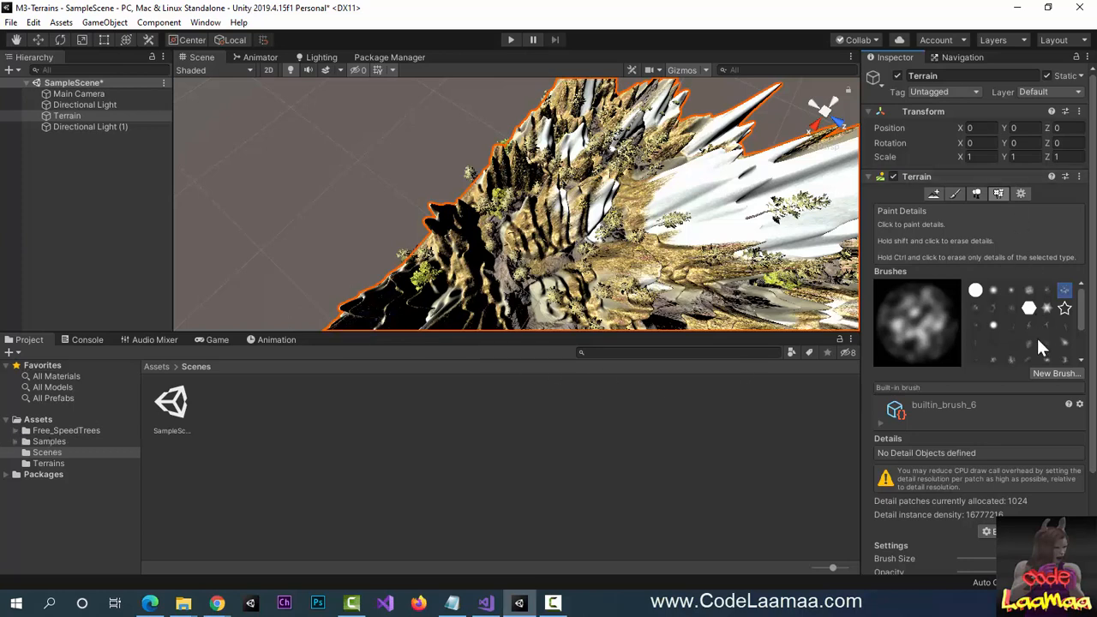
{"action": "left_click", "coordinate": [1047, 372]}
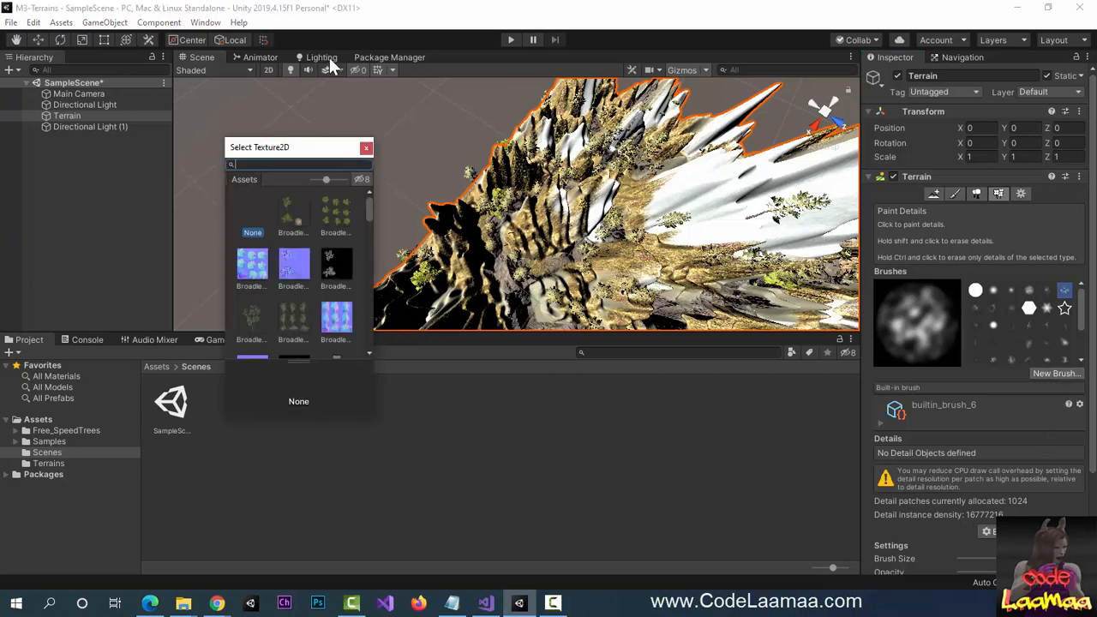
{"action": "scroll", "coordinate": [336, 289], "scroll_direction": "down", "scroll_amount": 4}
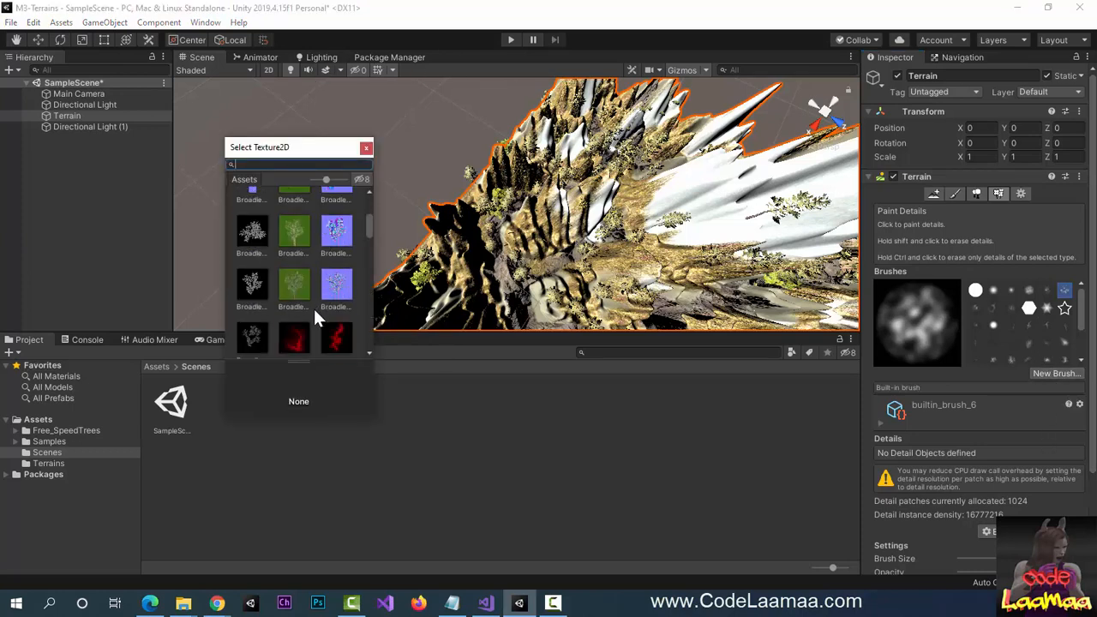
{"action": "scroll", "coordinate": [315, 314], "scroll_direction": "down", "scroll_amount": 8}
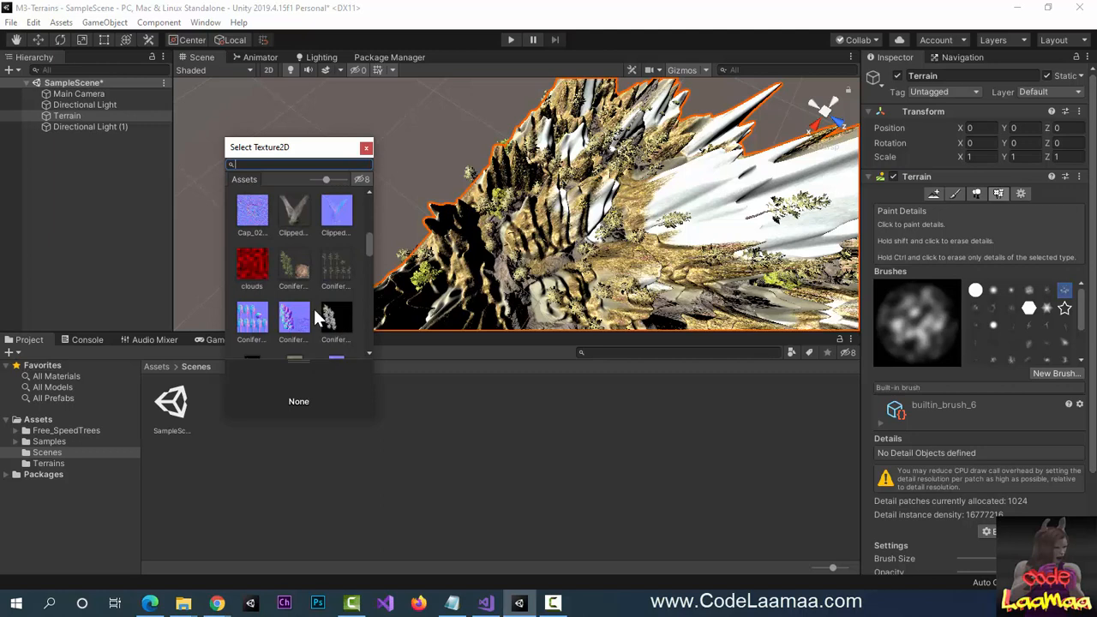
{"action": "scroll", "coordinate": [315, 317], "scroll_direction": "down", "scroll_amount": 1}
{"action": "scroll", "coordinate": [316, 317], "scroll_direction": "up", "scroll_amount": 2}
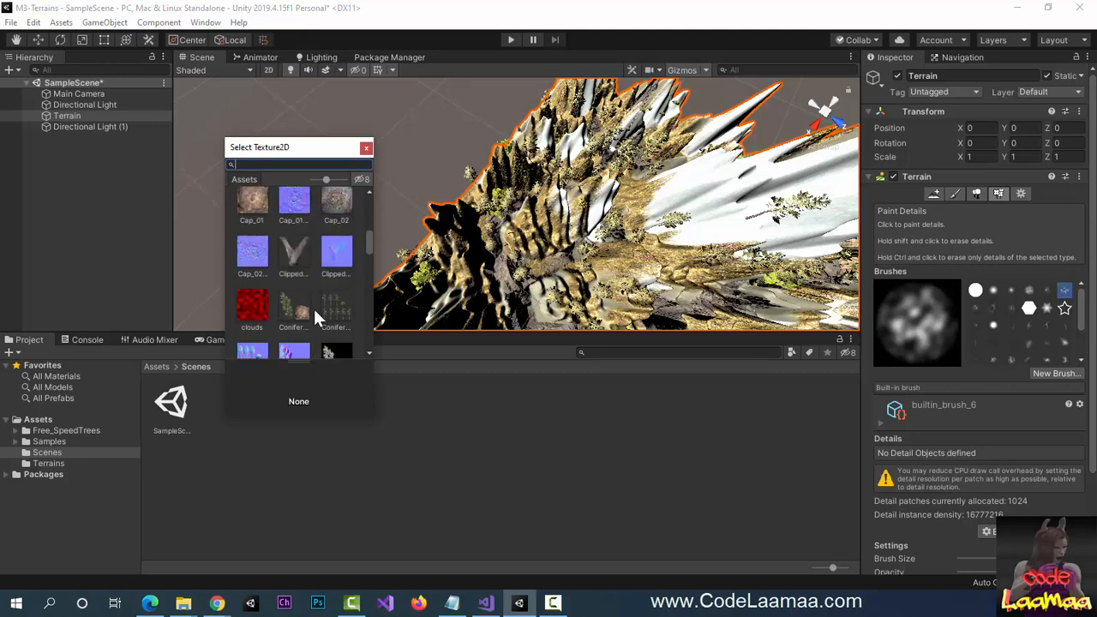
{"action": "scroll", "coordinate": [314, 308], "scroll_direction": "down", "scroll_amount": 8}
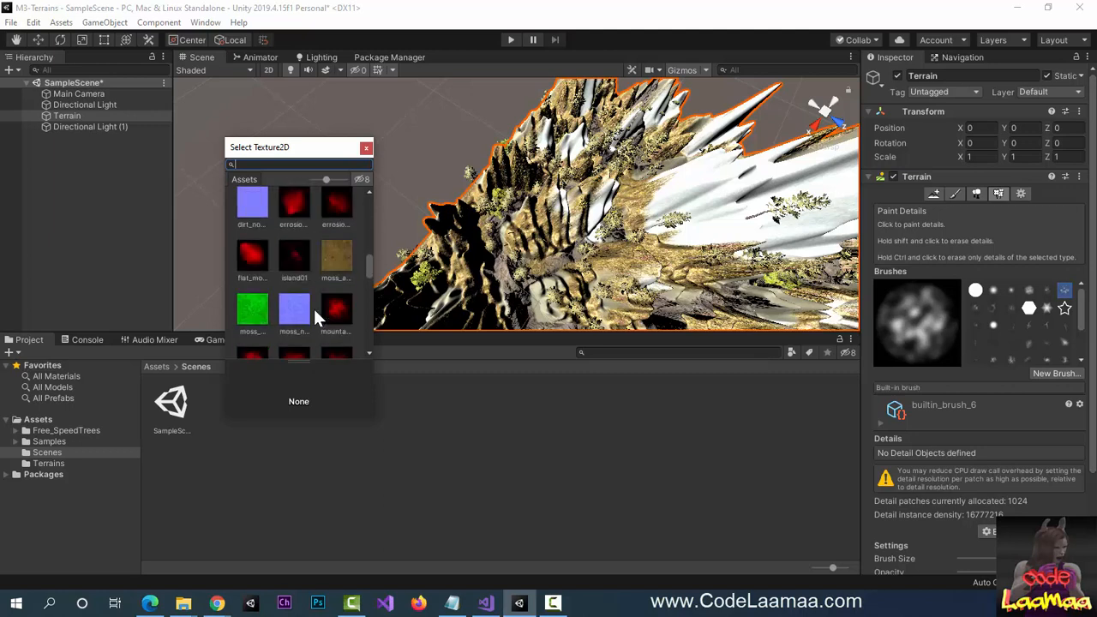
{"action": "scroll", "coordinate": [314, 309], "scroll_direction": "down", "scroll_amount": 5}
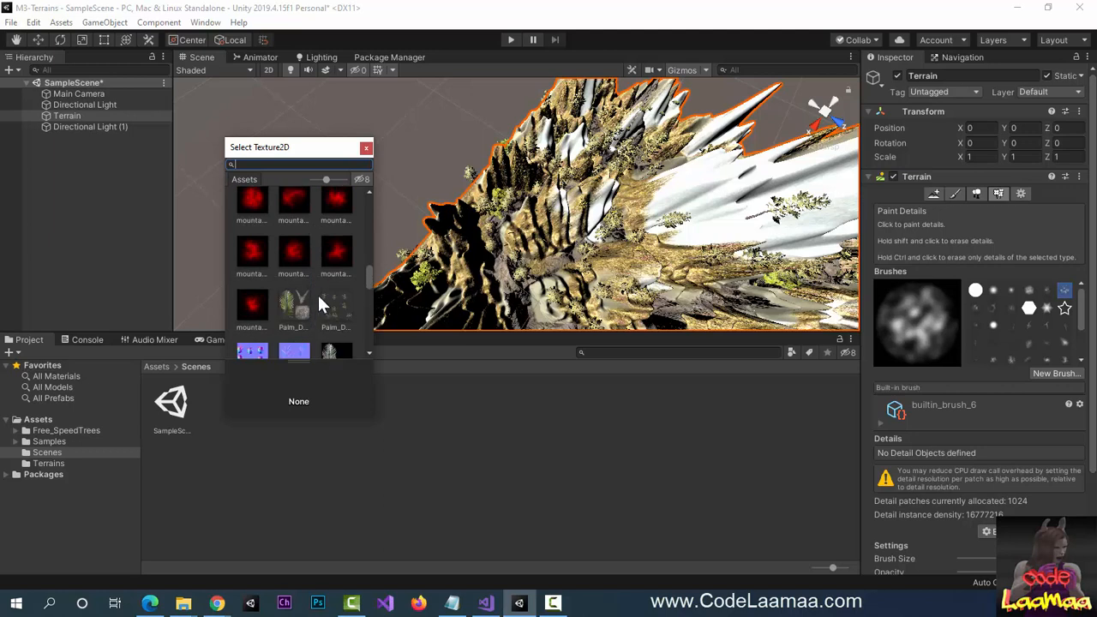
{"action": "left_click", "coordinate": [366, 149]}
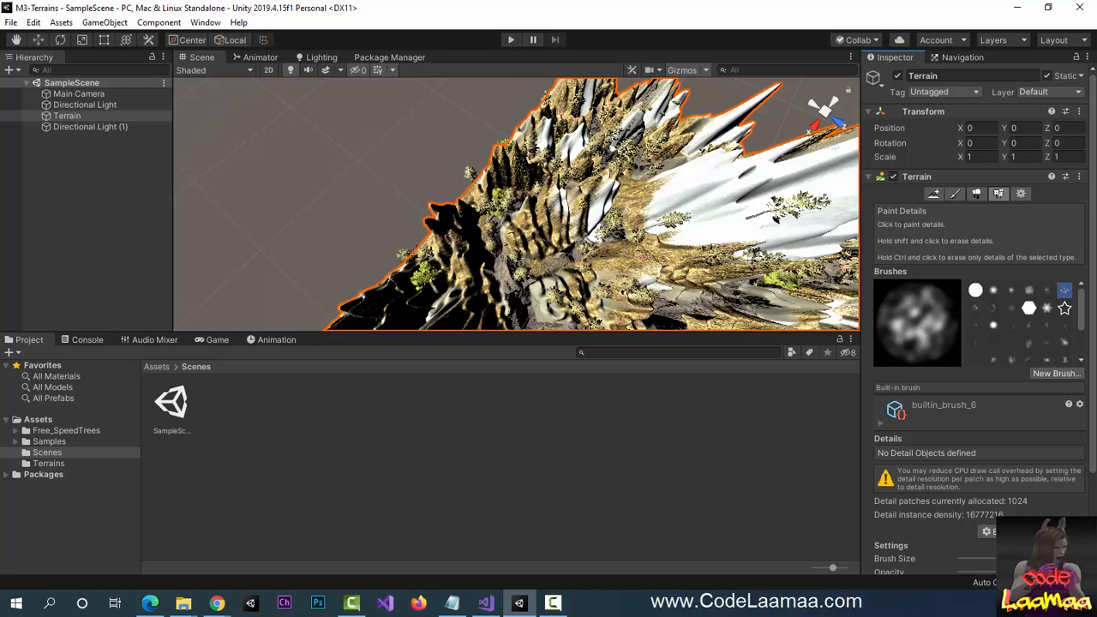
Show the Game view and examine the planted terrain in the scene from above and up close.
{"action": "left_click", "coordinate": [216, 340]}
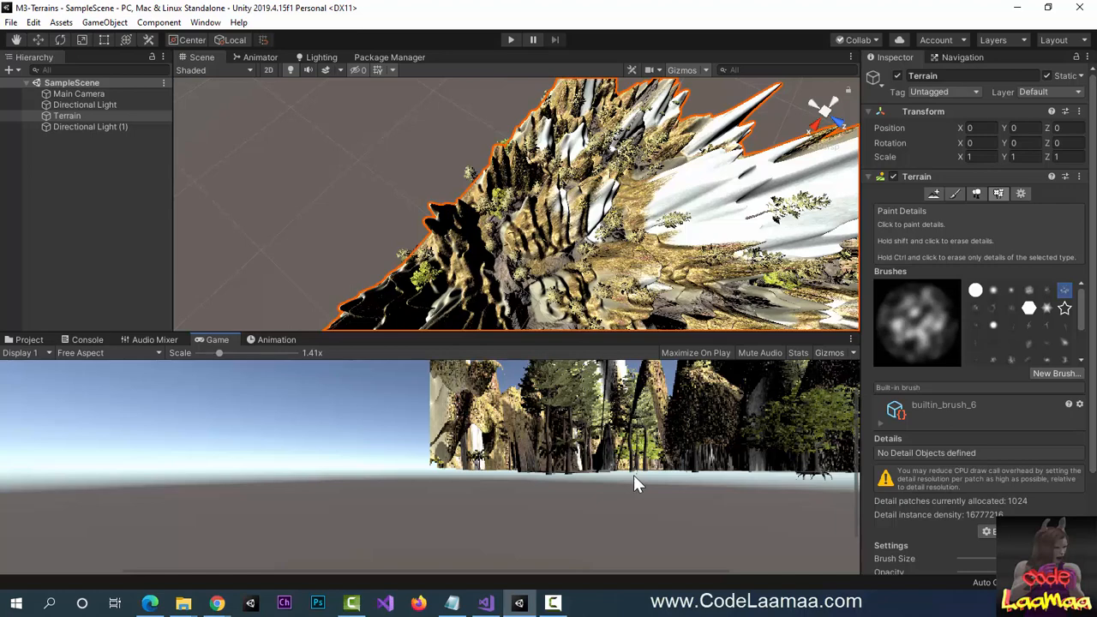
{"action": "middle_click_drag", "start_coordinate": [632, 298], "coordinate": [612, 286]}
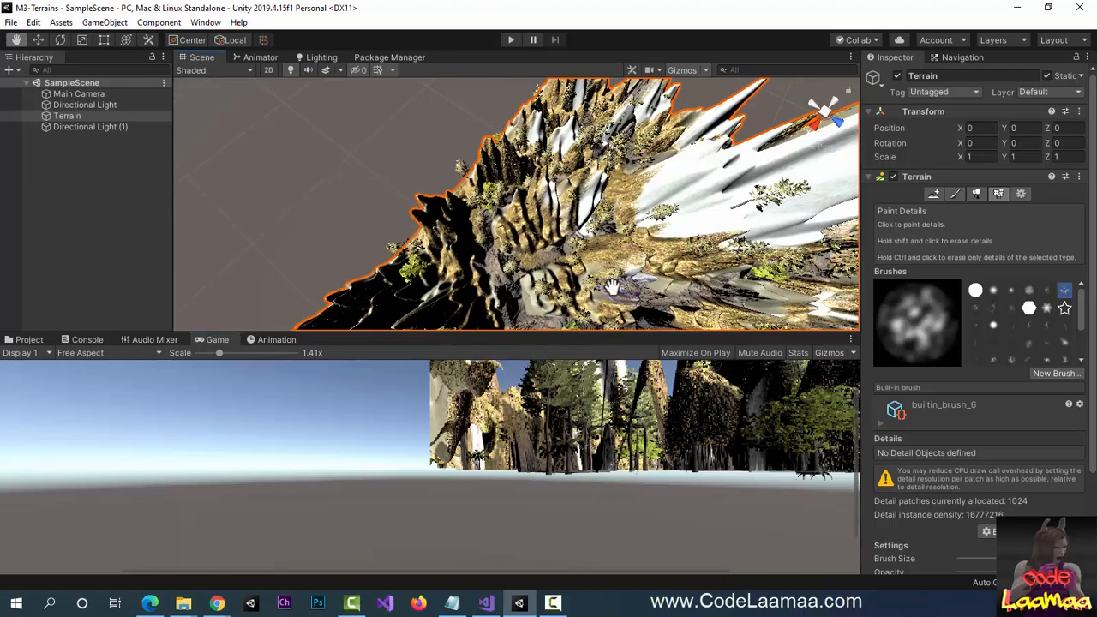
{"action": "left_click_drag", "start_coordinate": [612, 286], "coordinate": [480, 253], "text": "alt"}
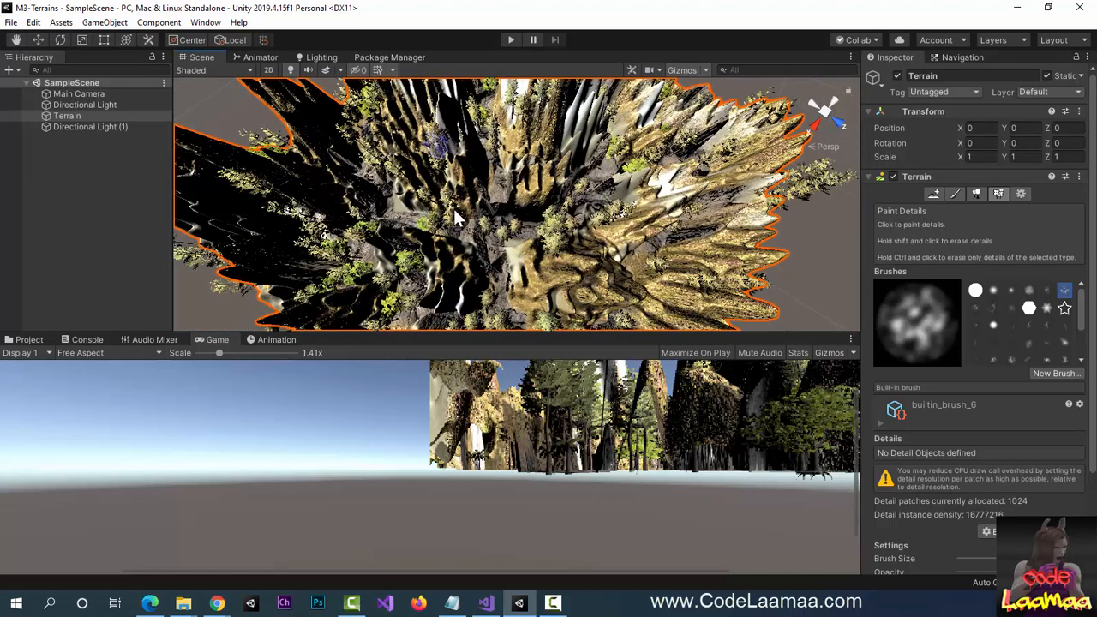
{"action": "middle_click_drag", "start_coordinate": [472, 248], "coordinate": [480, 117]}
{"action": "scroll", "coordinate": [561, 283], "scroll_direction": "up", "scroll_amount": 6}
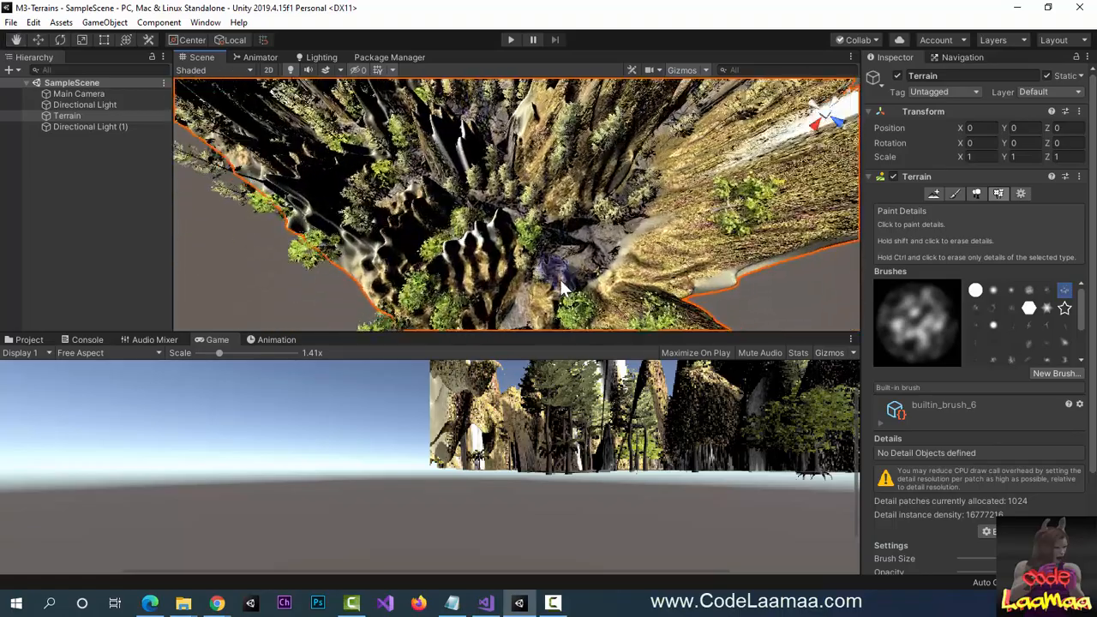
{"action": "scroll", "coordinate": [562, 289], "scroll_direction": "down", "scroll_amount": 3}
{"action": "scroll", "coordinate": [420, 243], "scroll_direction": "down", "scroll_amount": 4}
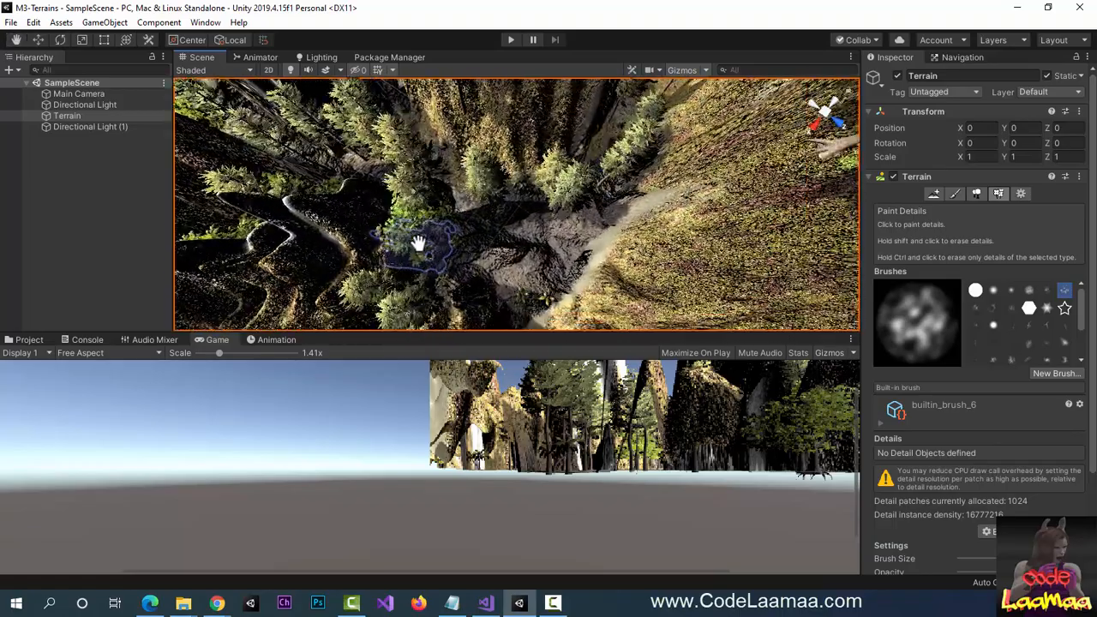
{"action": "mouse_move", "coordinate": [518, 283]}
{"action": "left_mouse_down", "text": "alt"}
{"action": "mouse_move", "coordinate": [630, 296]}
{"action": "mouse_move", "coordinate": [653, 336]}
{"action": "mouse_move", "coordinate": [505, 275]}
{"action": "mouse_move", "coordinate": [502, 233]}
{"action": "mouse_move", "coordinate": [480, 370]}
{"action": "mouse_move", "coordinate": [468, 359]}
{"action": "left_mouse_up", "text": "alt"}
{"action": "scroll", "coordinate": [506, 273], "scroll_direction": "up", "scroll_amount": 5}
{"action": "mouse_move", "coordinate": [482, 274]}
{"action": "left_mouse_down", "text": "alt"}
{"action": "mouse_move", "coordinate": [470, 339]}
{"action": "mouse_move", "coordinate": [441, 254]}
{"action": "left_mouse_up", "text": "alt"}
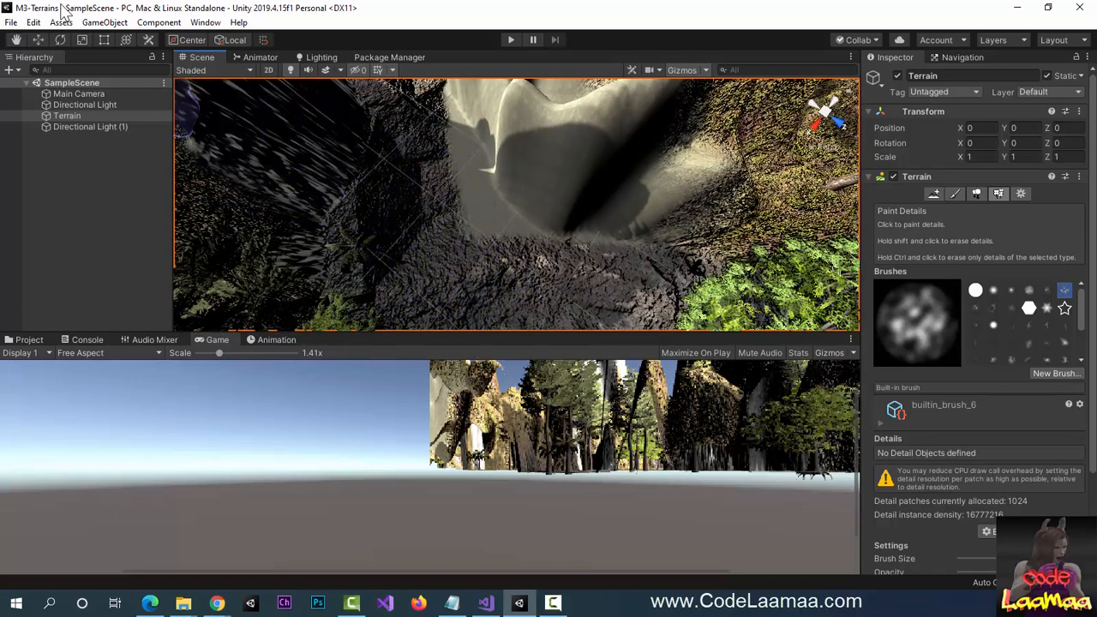
Add a cube to the scene and move it along the X axis to about 214.9.
{"action": "left_click", "coordinate": [104, 23]}
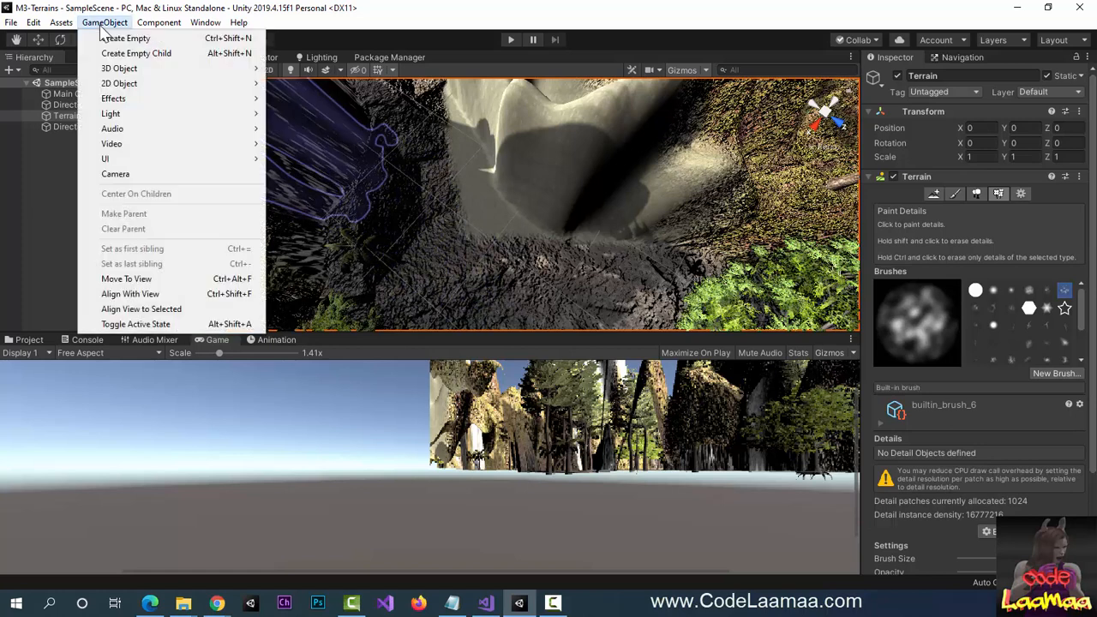
{"action": "mouse_move", "coordinate": [129, 70]}
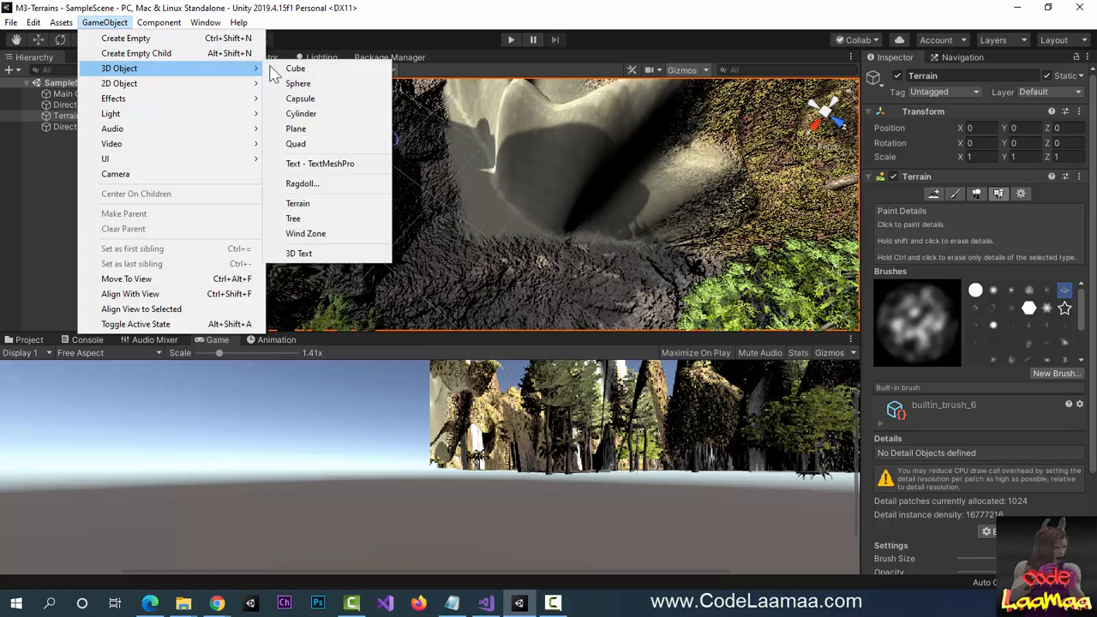
{"action": "left_click", "coordinate": [295, 70]}
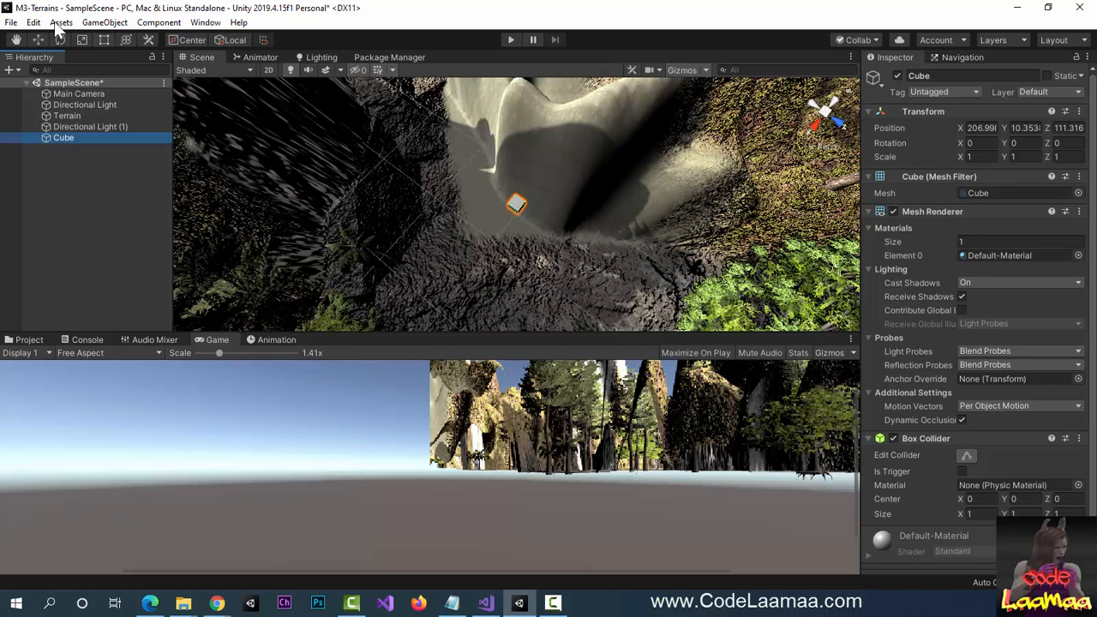
{"action": "left_click", "coordinate": [39, 40]}
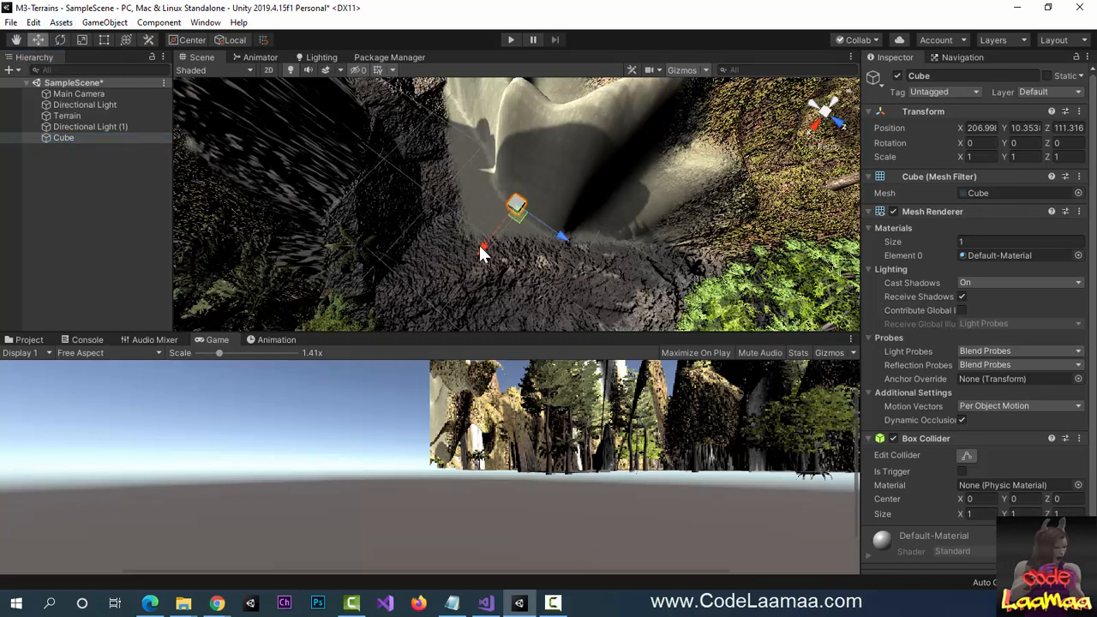
{"action": "left_click_drag", "start_coordinate": [444, 259], "coordinate": [382, 287]}
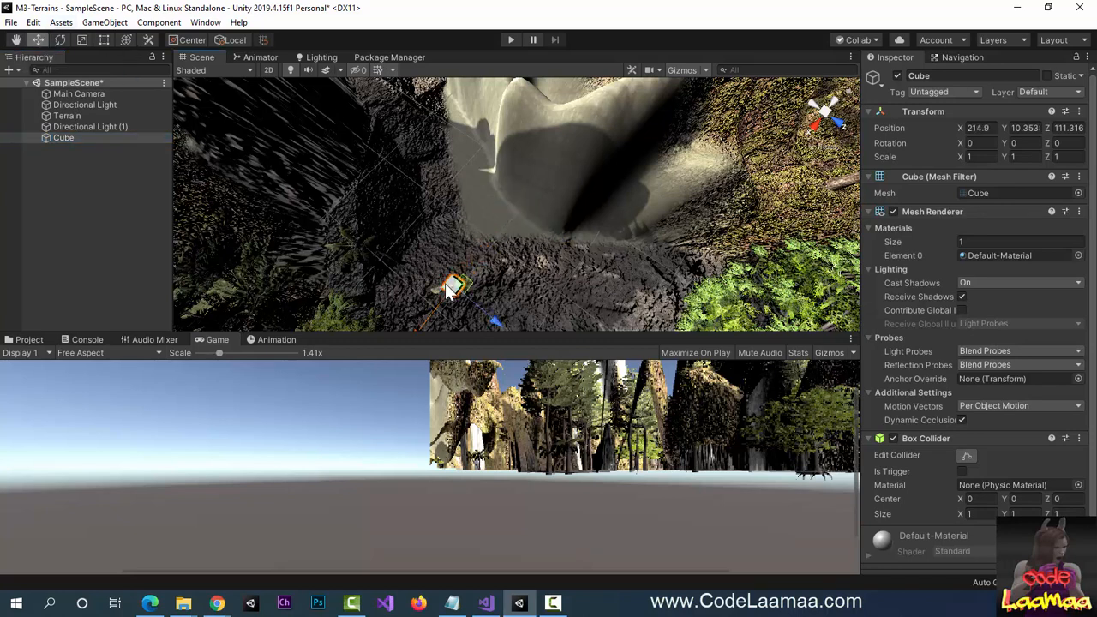
{"action": "scroll", "coordinate": [444, 283], "scroll_direction": "up", "scroll_amount": 3}
{"action": "scroll", "coordinate": [444, 280], "scroll_direction": "down", "scroll_amount": 4}
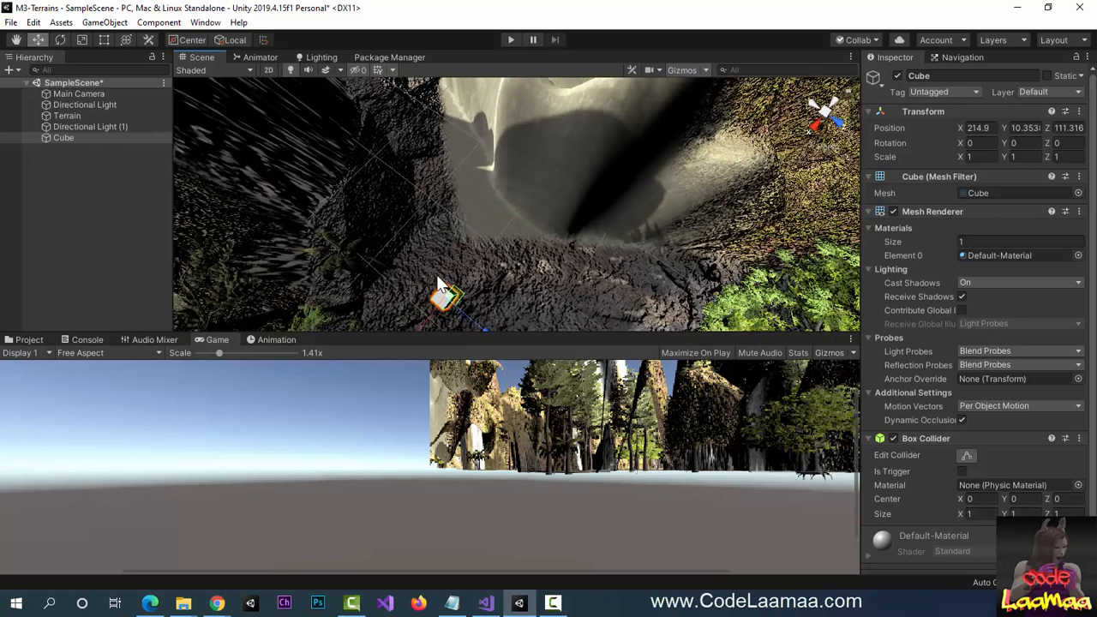
Lower the cube toward the terrain and set its Y position to 0.
{"action": "left_click_drag", "start_coordinate": [427, 312], "coordinate": [437, 317]}
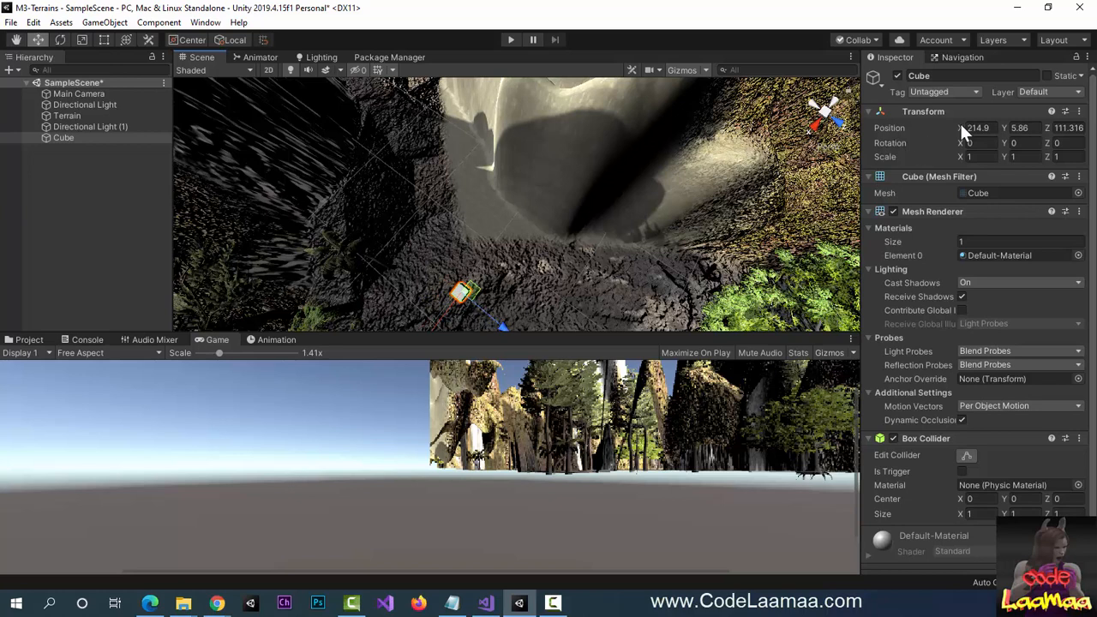
{"action": "left_click", "coordinate": [1035, 128]}
{"action": "type", "text": "0"}
{"action": "key", "text": "Tab"}
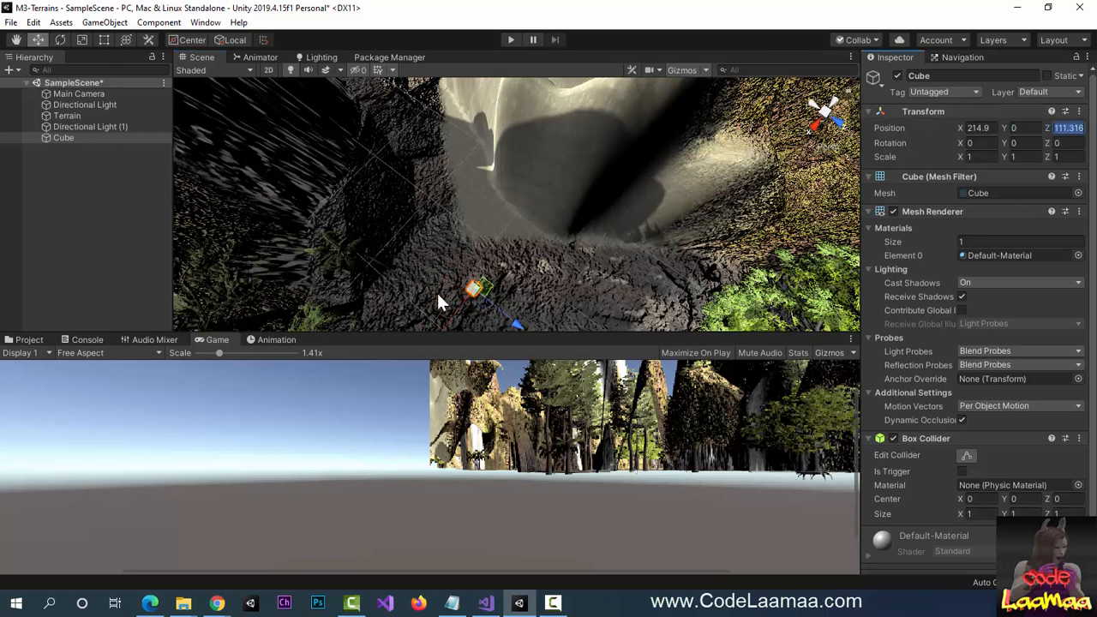
Focus on the cube and raise it out of the terrain to a Y position of about 0.54.
{"action": "double_click", "coordinate": [48, 138]}
{"action": "left_click_drag", "start_coordinate": [424, 206], "coordinate": [415, 157], "text": "alt"}
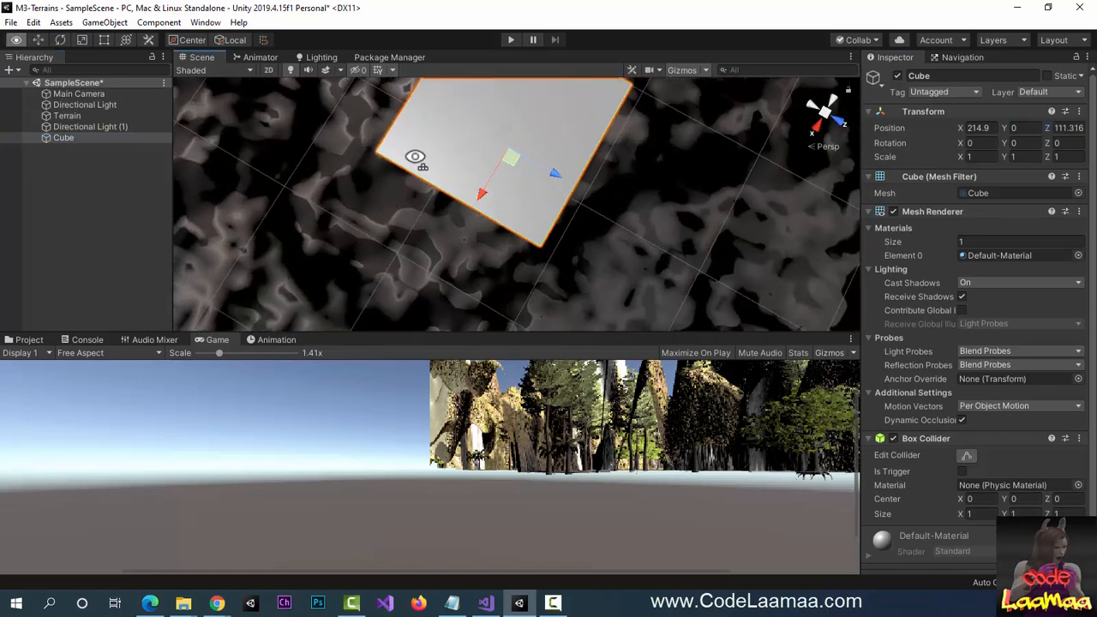
{"action": "right_click_drag", "start_coordinate": [415, 157], "coordinate": [450, 77]}
{"action": "right_click_drag", "start_coordinate": [521, 191], "coordinate": [533, 146]}
{"action": "middle_click_drag", "start_coordinate": [543, 231], "coordinate": [525, 54]}
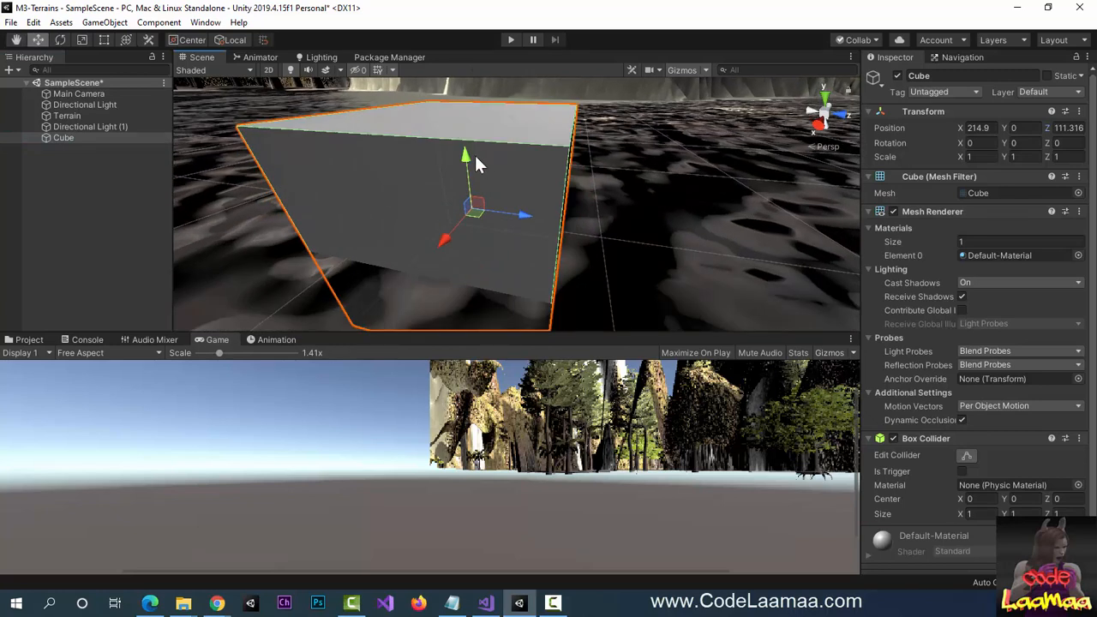
{"action": "left_click_drag", "start_coordinate": [468, 161], "coordinate": [449, 104]}
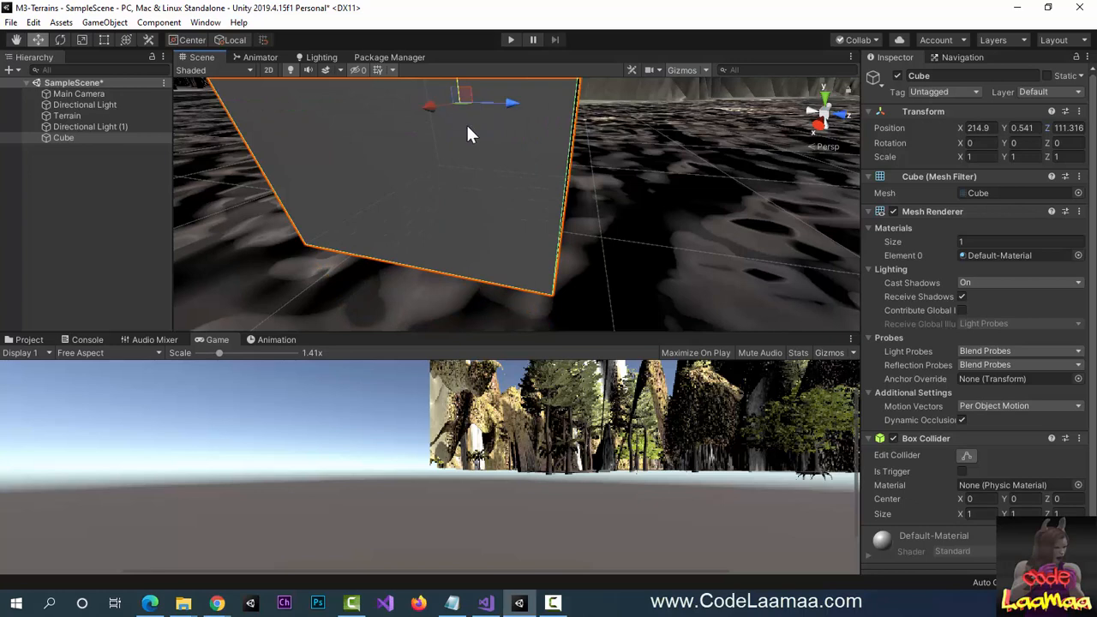
{"action": "scroll", "coordinate": [466, 133], "scroll_direction": "down", "scroll_amount": 5}
{"action": "middle_click_drag", "start_coordinate": [467, 125], "coordinate": [487, 196]}
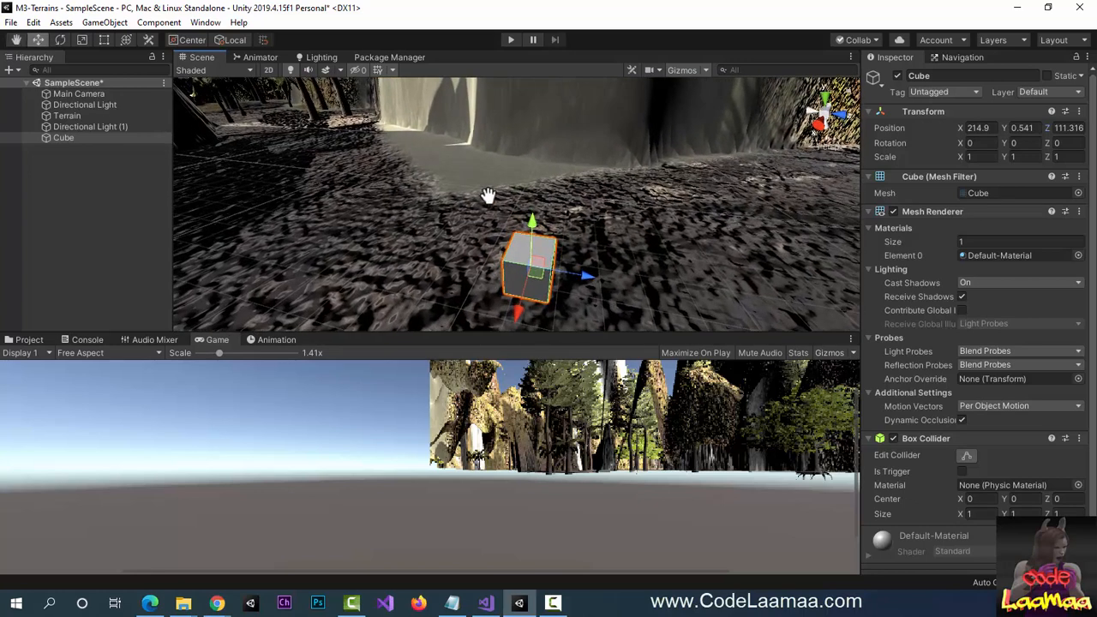
Scale the cube uniformly on all axes to about 2.22.
{"action": "left_click", "coordinate": [77, 39]}
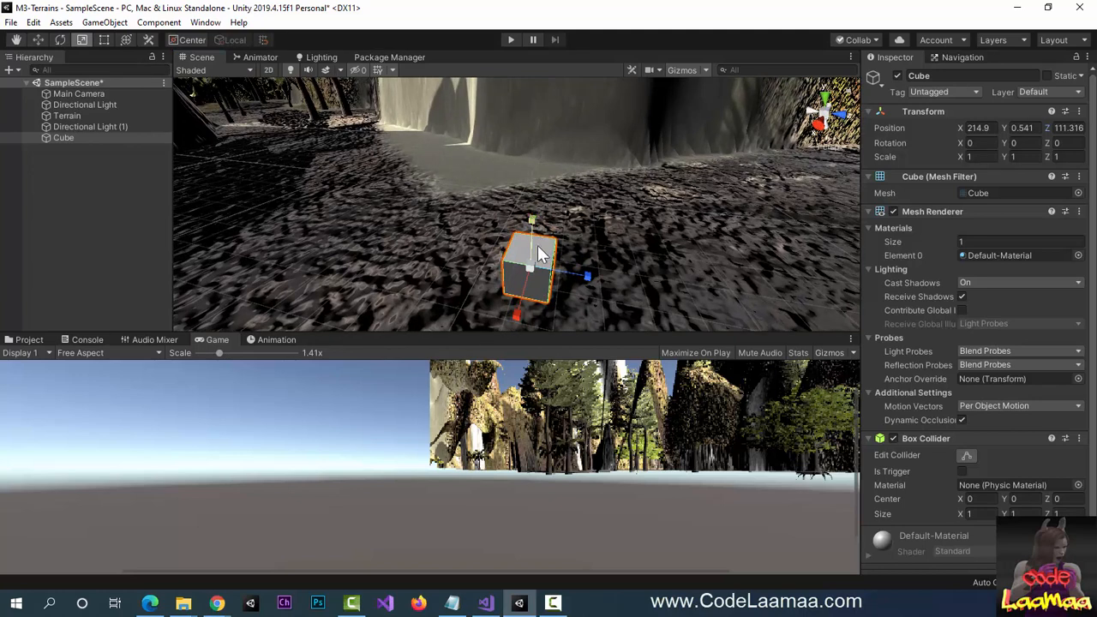
{"action": "left_click_drag", "start_coordinate": [532, 268], "coordinate": [592, 285]}
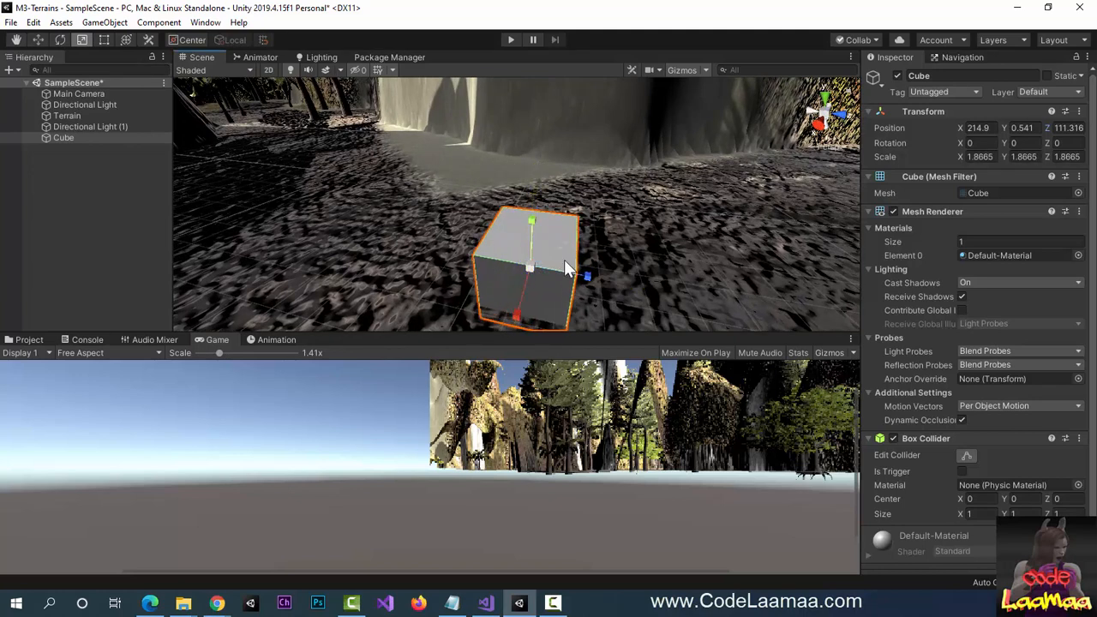
{"action": "middle_click_drag", "start_coordinate": [562, 259], "coordinate": [471, 170]}
{"action": "left_click_drag", "start_coordinate": [470, 170], "coordinate": [476, 169]}
{"action": "scroll", "coordinate": [478, 174], "scroll_direction": "down", "scroll_amount": 5}
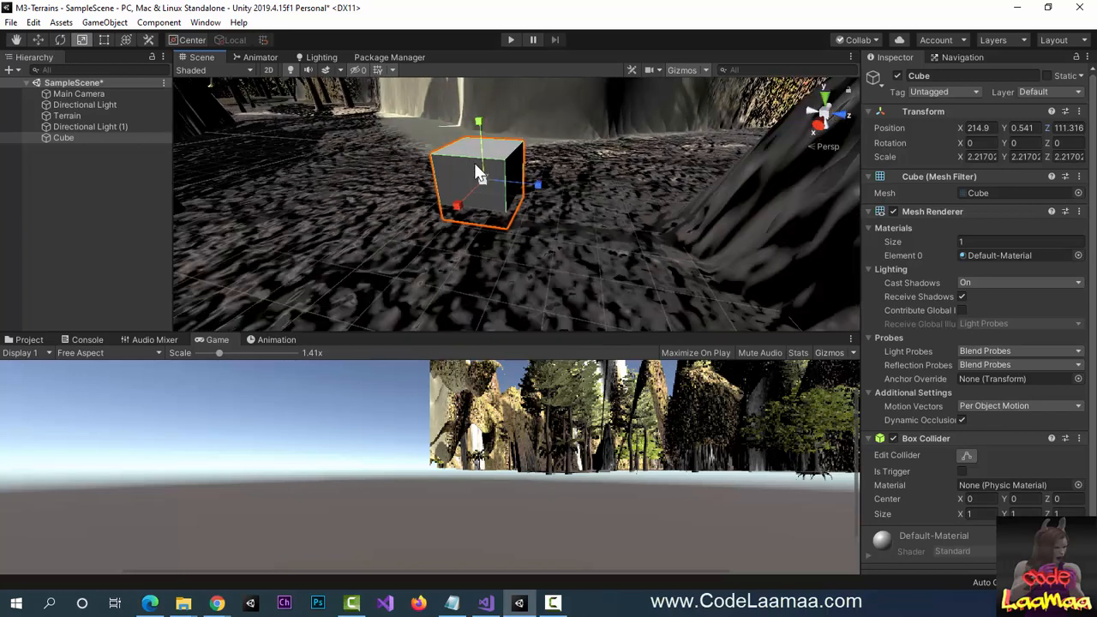
Raise the enlarged cube to a Y position of about 1.14 so it rests on the terrain.
{"action": "left_click", "coordinate": [39, 36]}
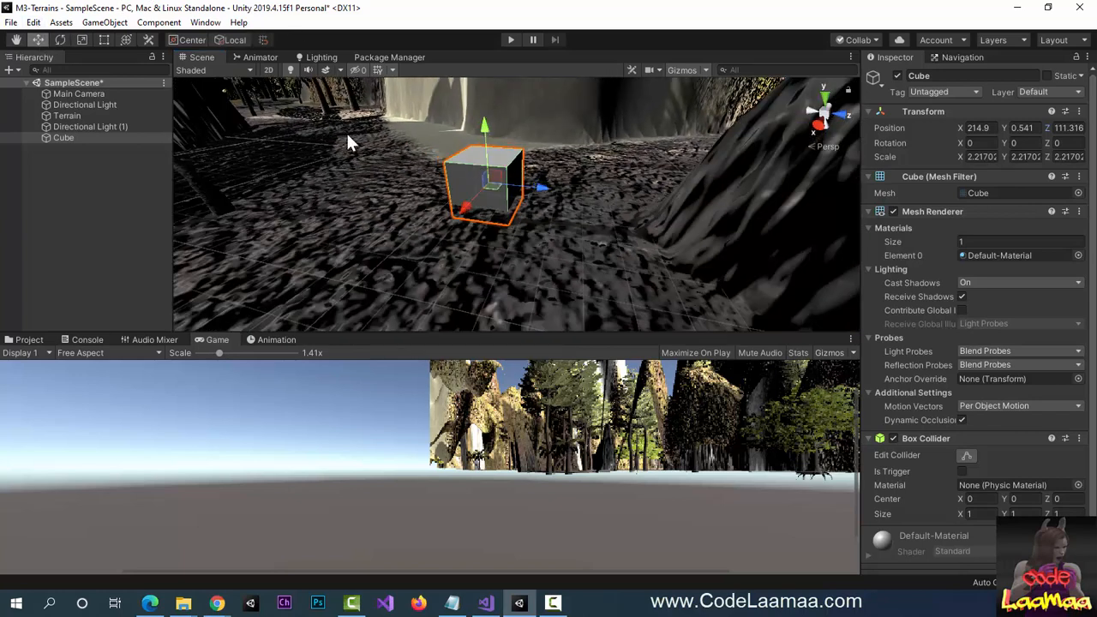
{"action": "left_click_drag", "start_coordinate": [488, 126], "coordinate": [488, 115]}
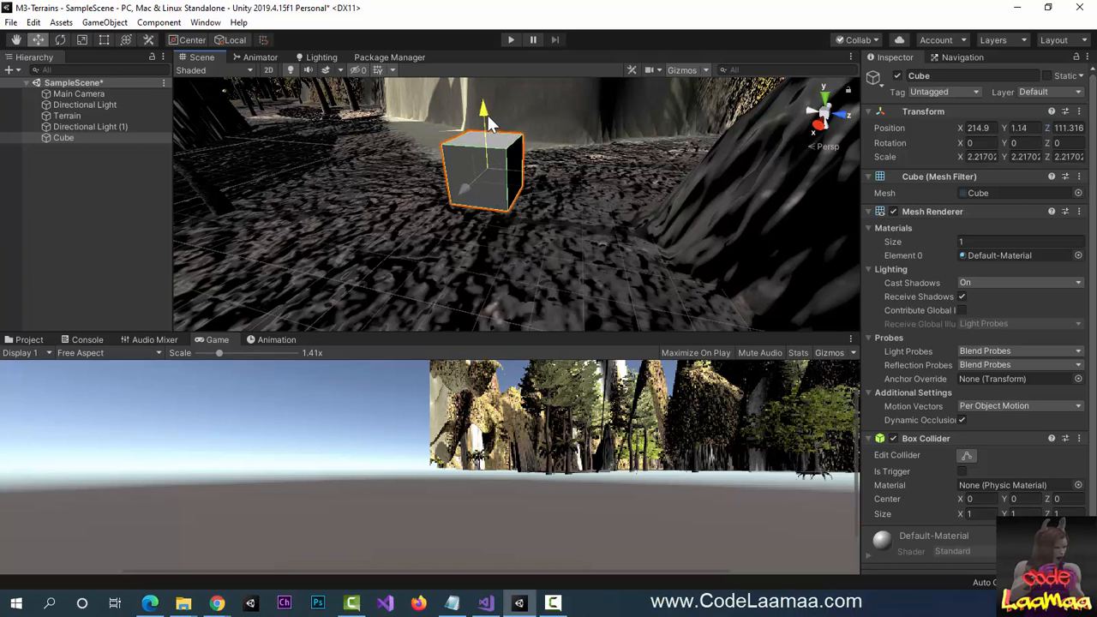
{"action": "middle_click_drag", "start_coordinate": [517, 179], "coordinate": [626, 172]}
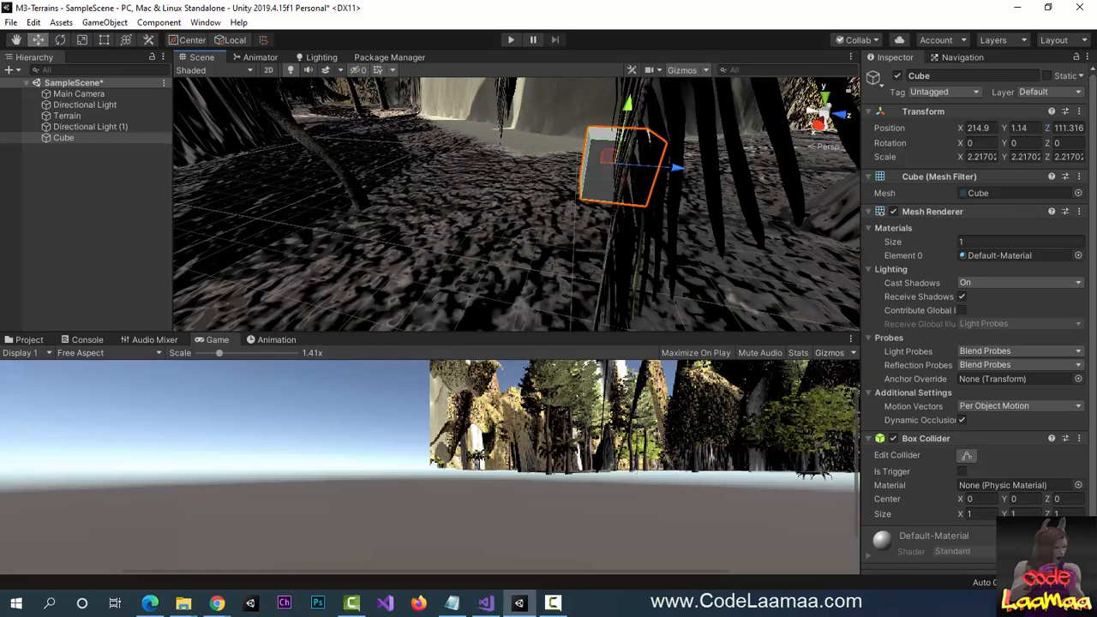
{"action": "key", "text": "F10"}
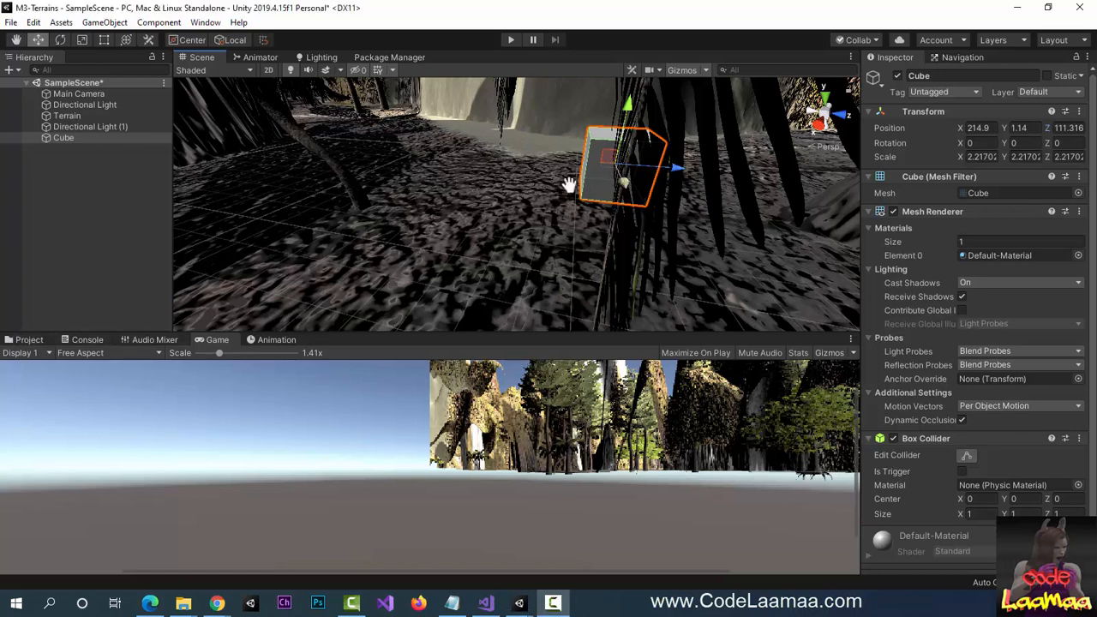
{"action": "middle_click_drag", "start_coordinate": [623, 160], "coordinate": [538, 203]}
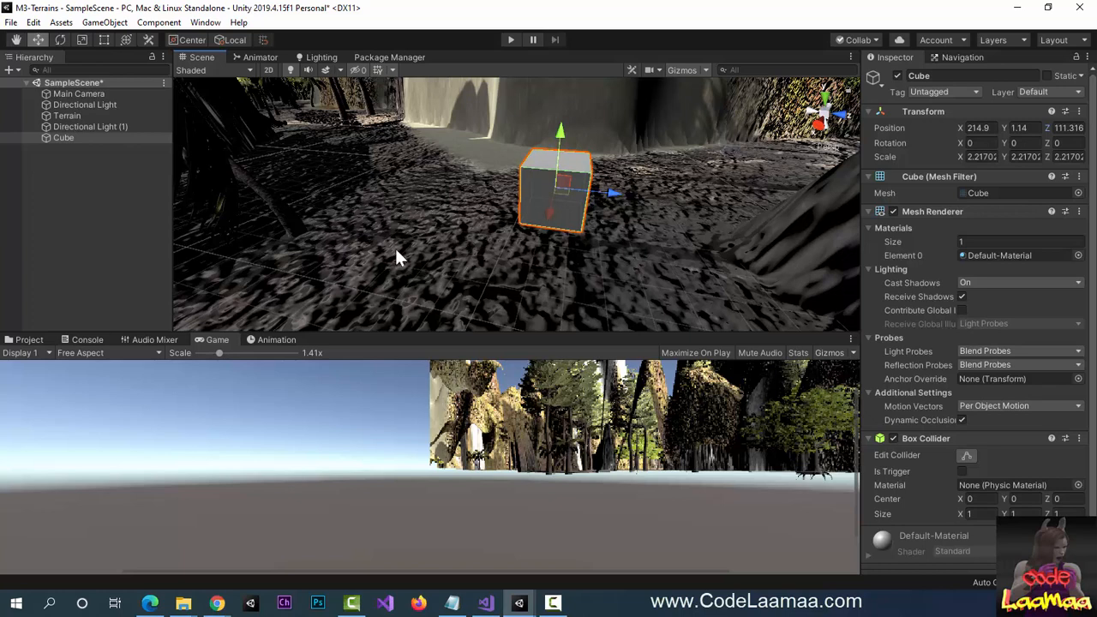
Create a folder named Texture in the project's Assets folder.
{"action": "left_click", "coordinate": [34, 340]}
{"action": "left_click", "coordinate": [37, 420]}
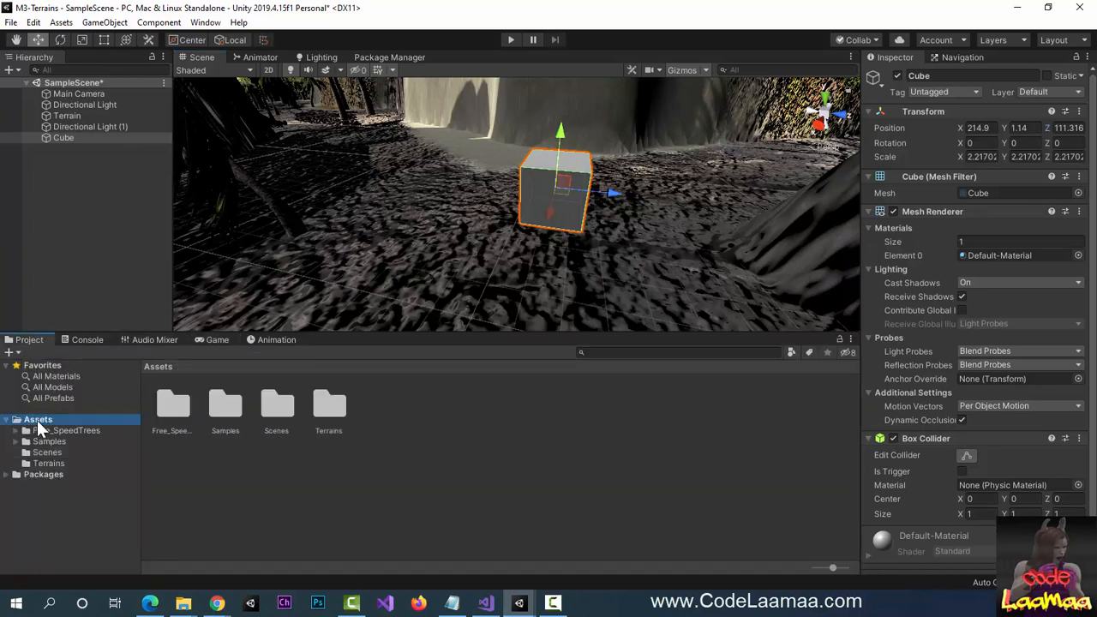
{"action": "left_click", "coordinate": [9, 353]}
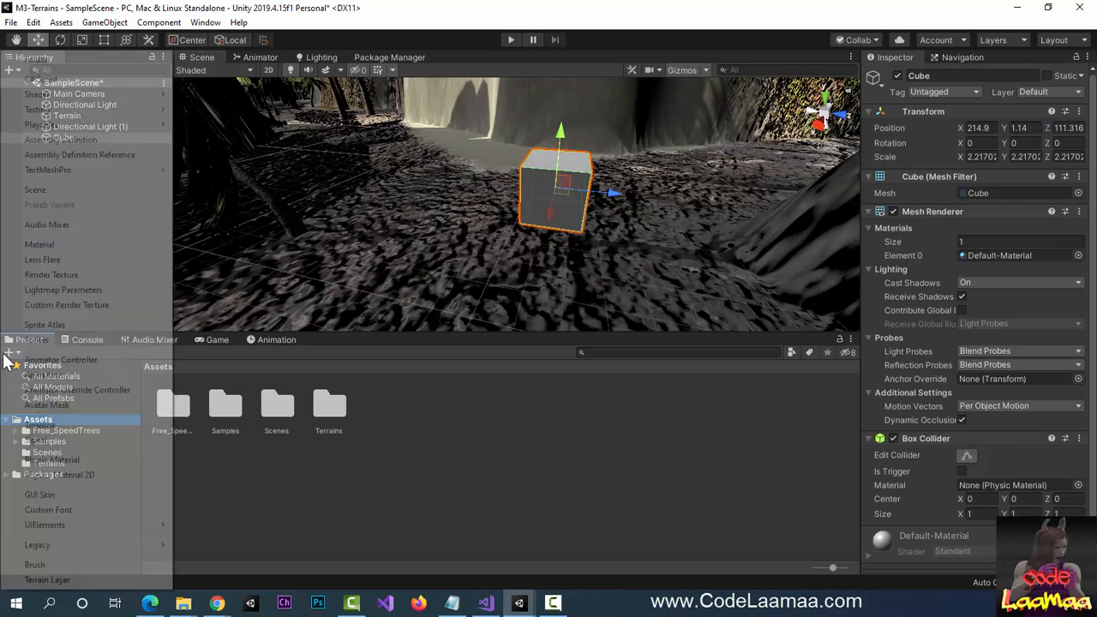
{"action": "left_click", "coordinate": [37, 59]}
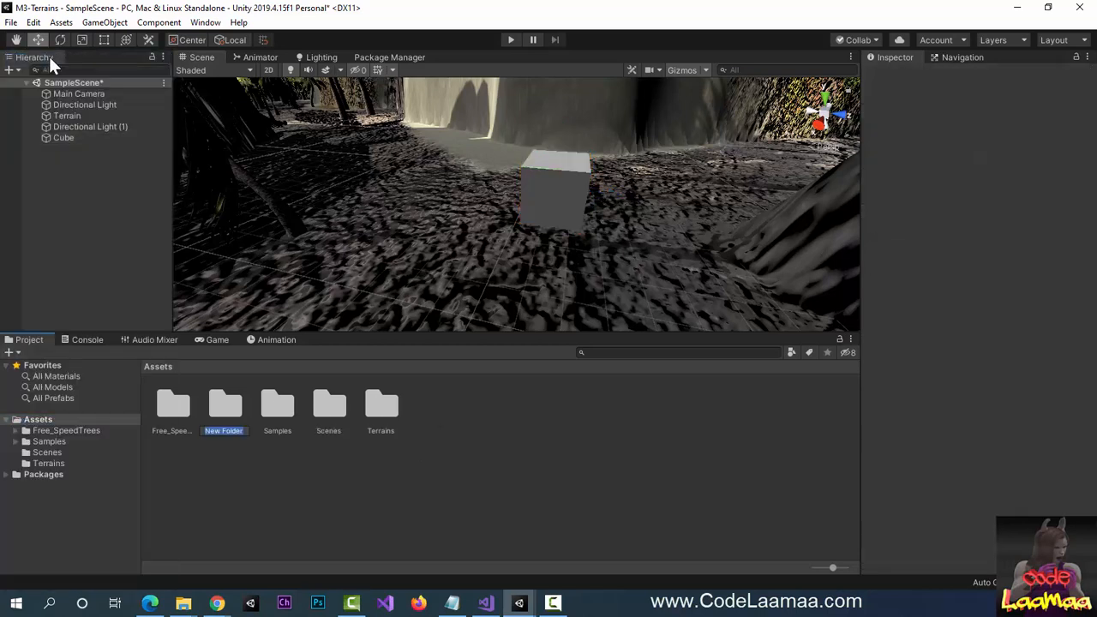
{"action": "type", "text": "Texture"}
{"action": "key", "text": "Return"}
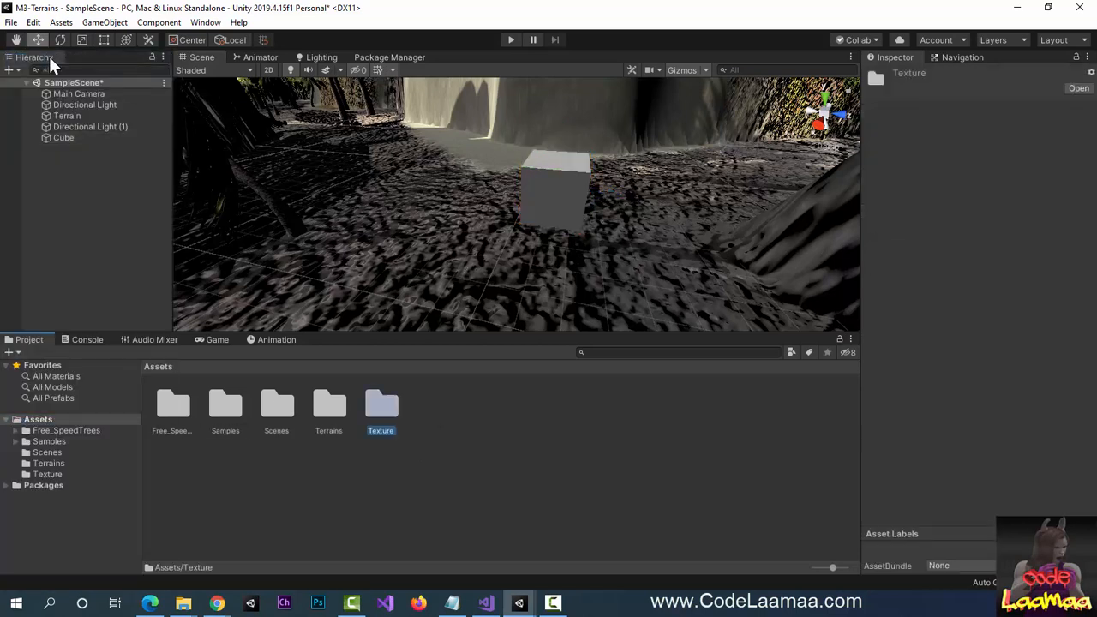
Import the square Code Laamaa logo image from File Explorer into the Texture folder.
{"action": "double_click", "coordinate": [383, 409]}
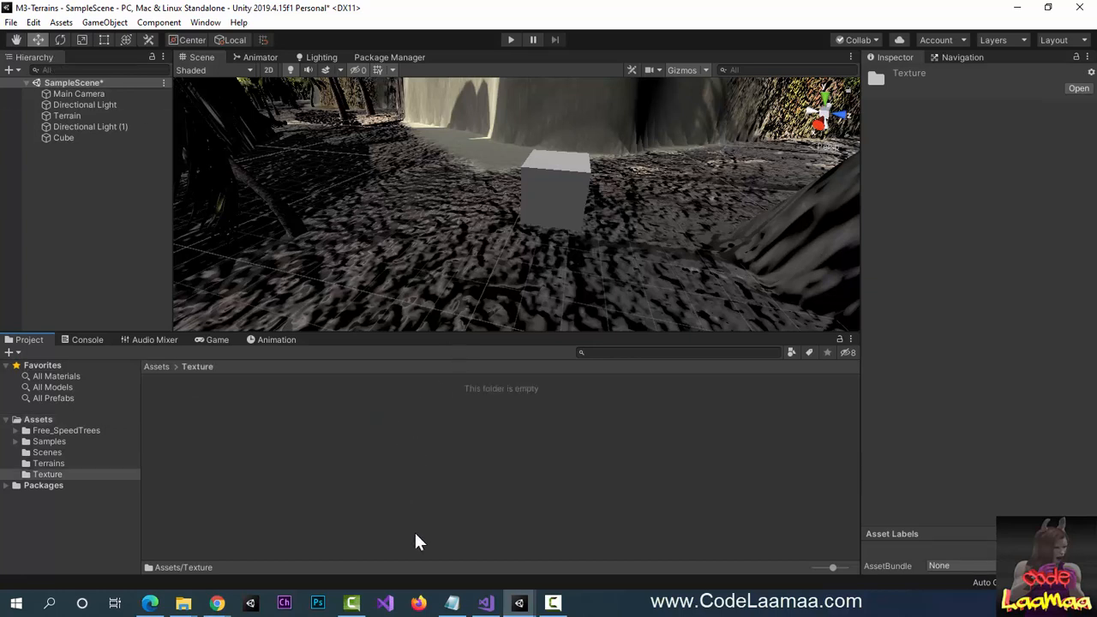
{"action": "right_click", "coordinate": [370, 475]}
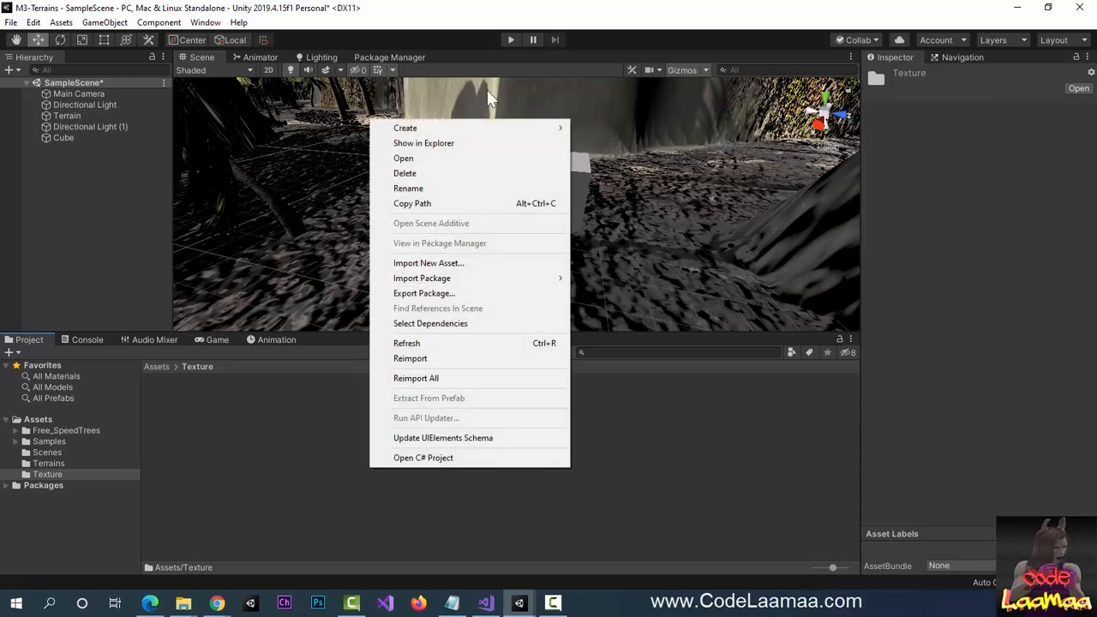
{"action": "left_click", "coordinate": [470, 144]}
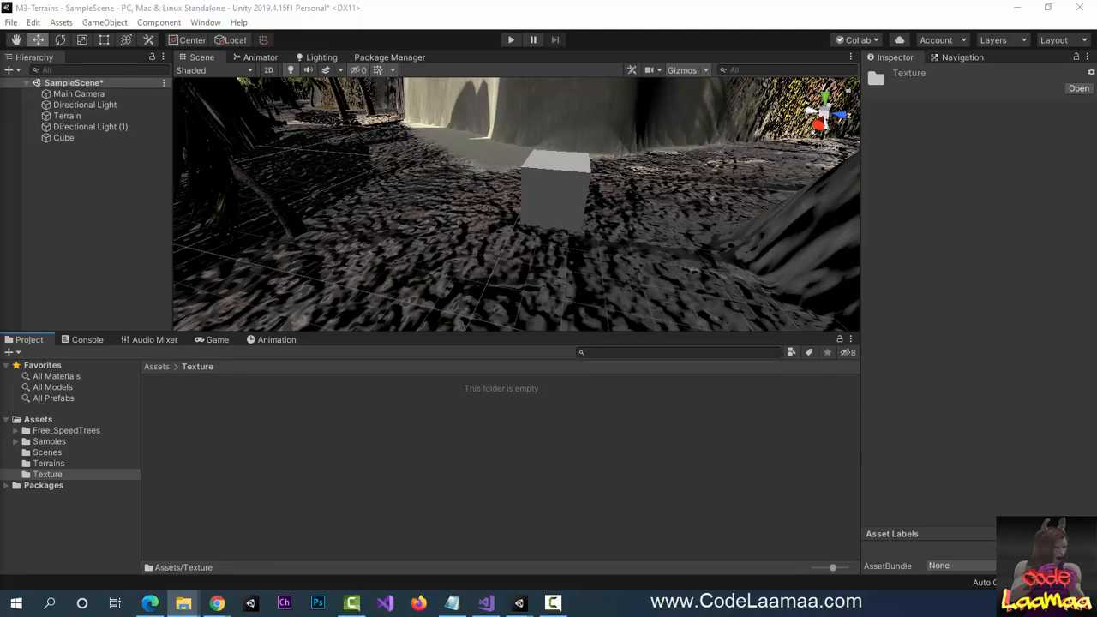
{"action": "left_click_drag", "start_coordinate": [253, 283], "coordinate": [440, 488]}
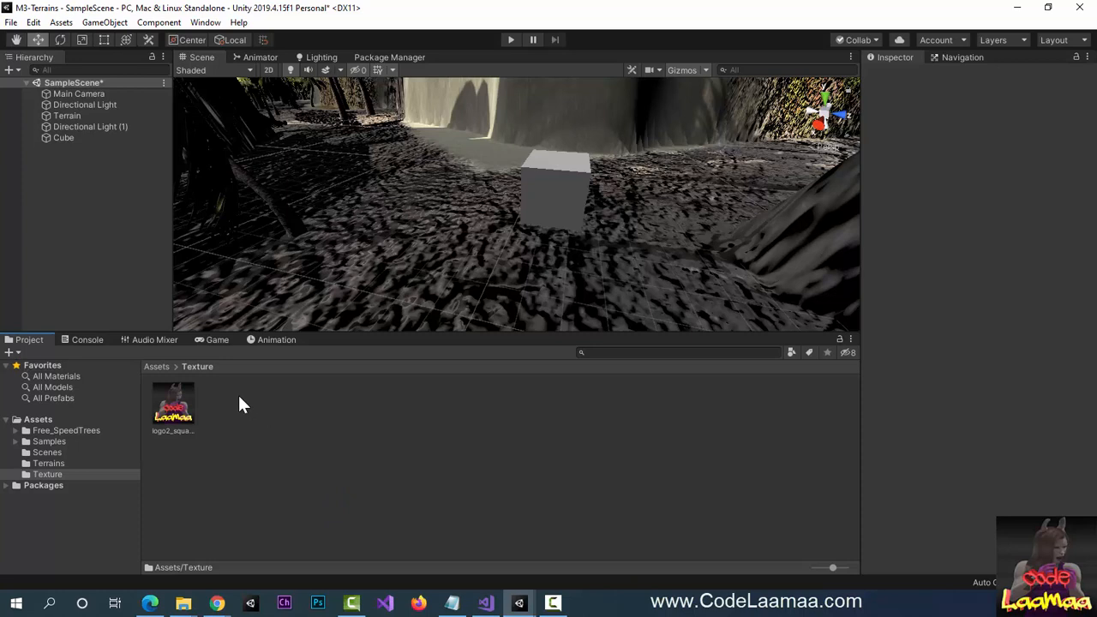
Create a material named cubemat in the Texture folder.
{"action": "left_click", "coordinate": [9, 353]}
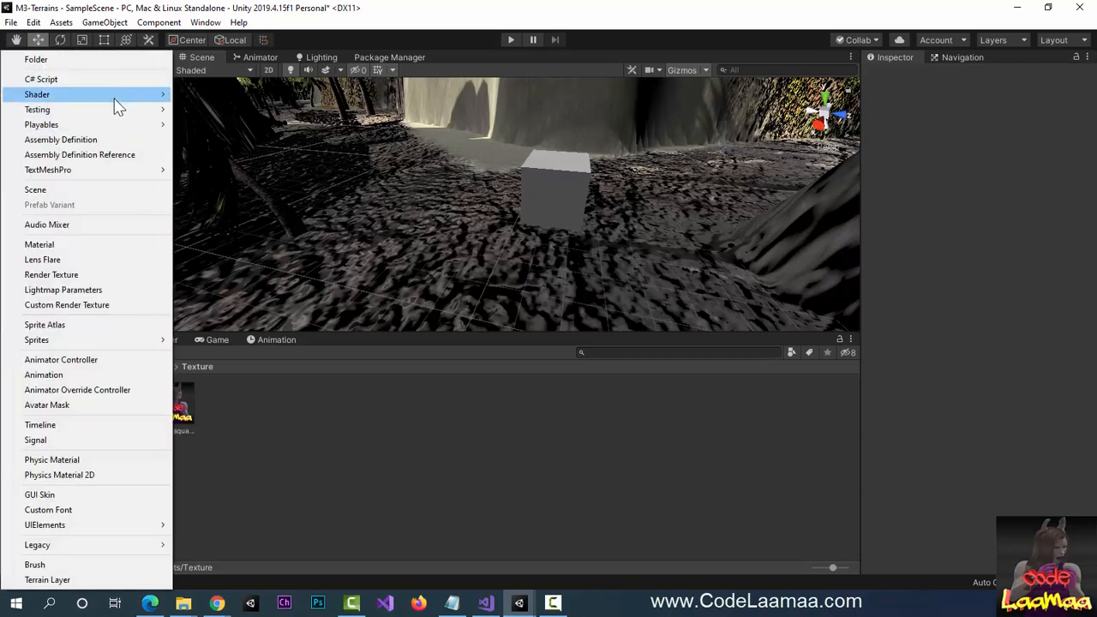
{"action": "left_click", "coordinate": [103, 245]}
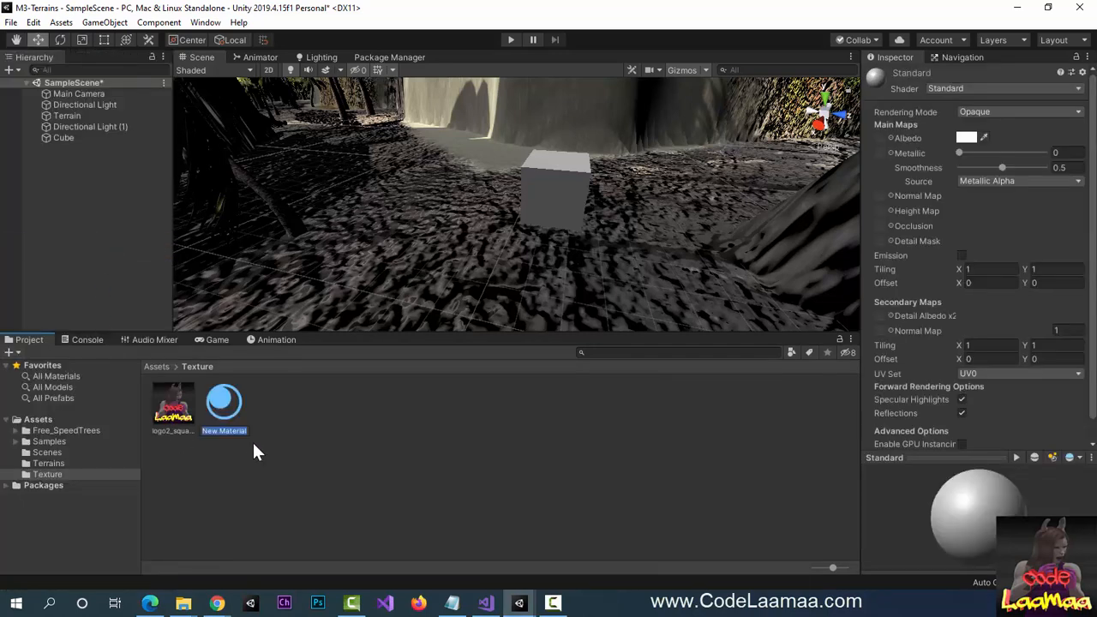
{"action": "type", "text": "cubemat"}
{"action": "key", "text": "Return"}
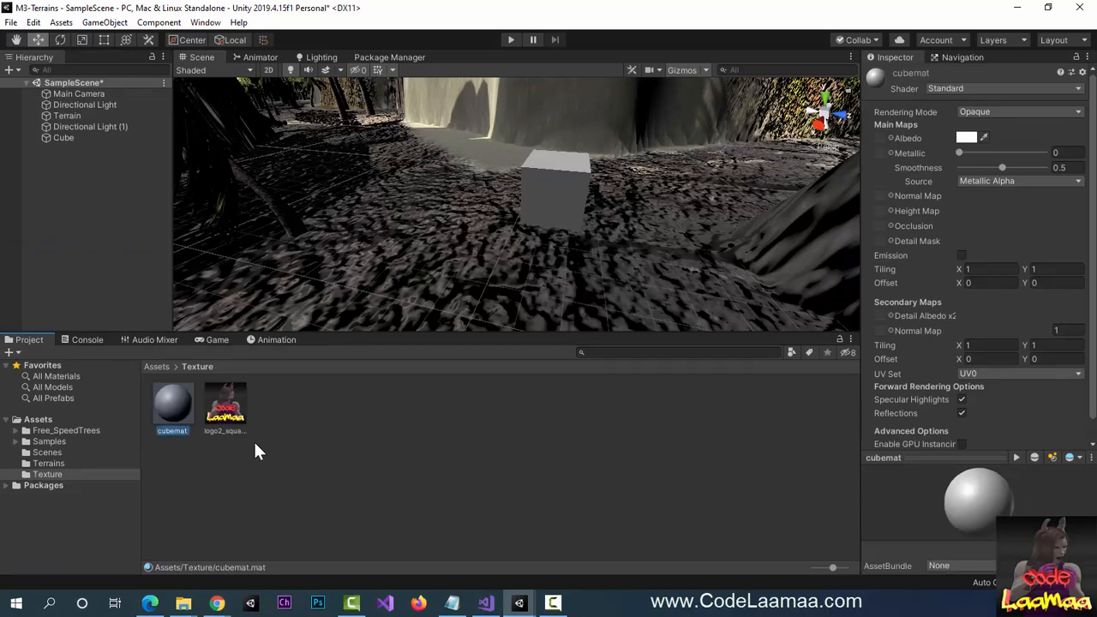
Change the cubemat material's shader to Unlit/Transparent.
{"action": "left_click", "coordinate": [1006, 87]}
{"action": "left_click", "coordinate": [942, 250]}
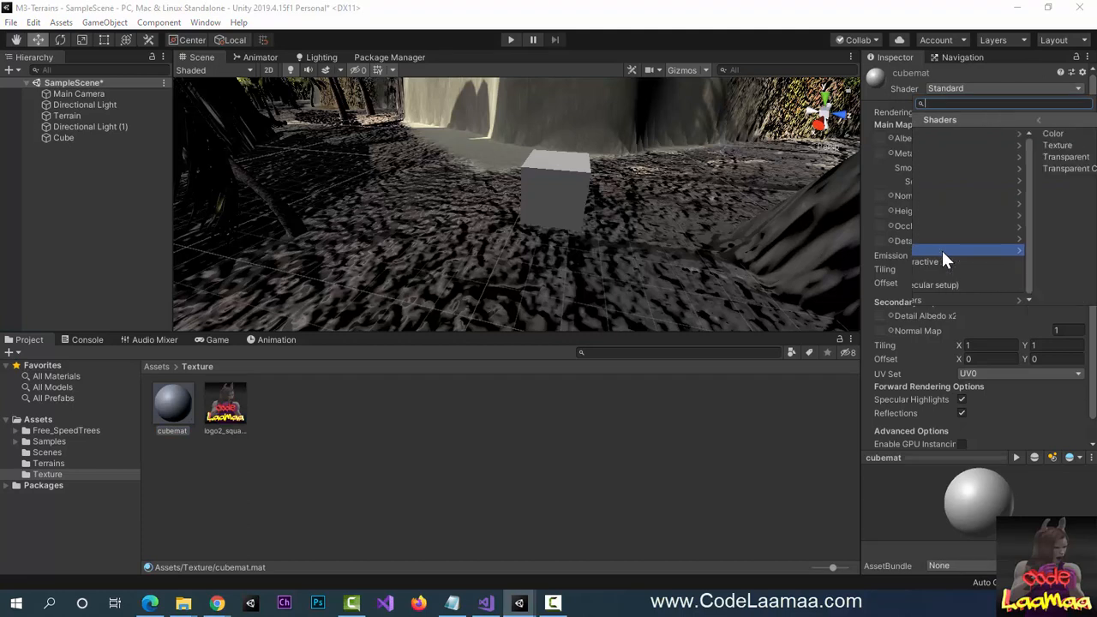
{"action": "left_click", "coordinate": [944, 157]}
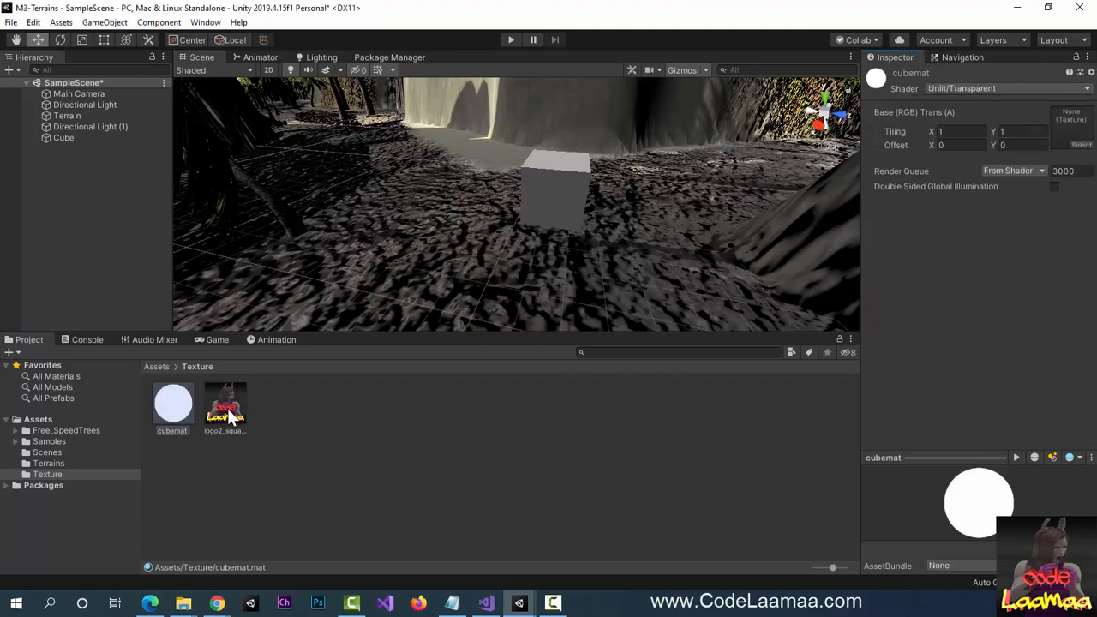
Assign the logo image as cubemat's base texture and apply the material to the cube in the scene.
{"action": "left_click_drag", "start_coordinate": [228, 410], "coordinate": [1071, 126]}
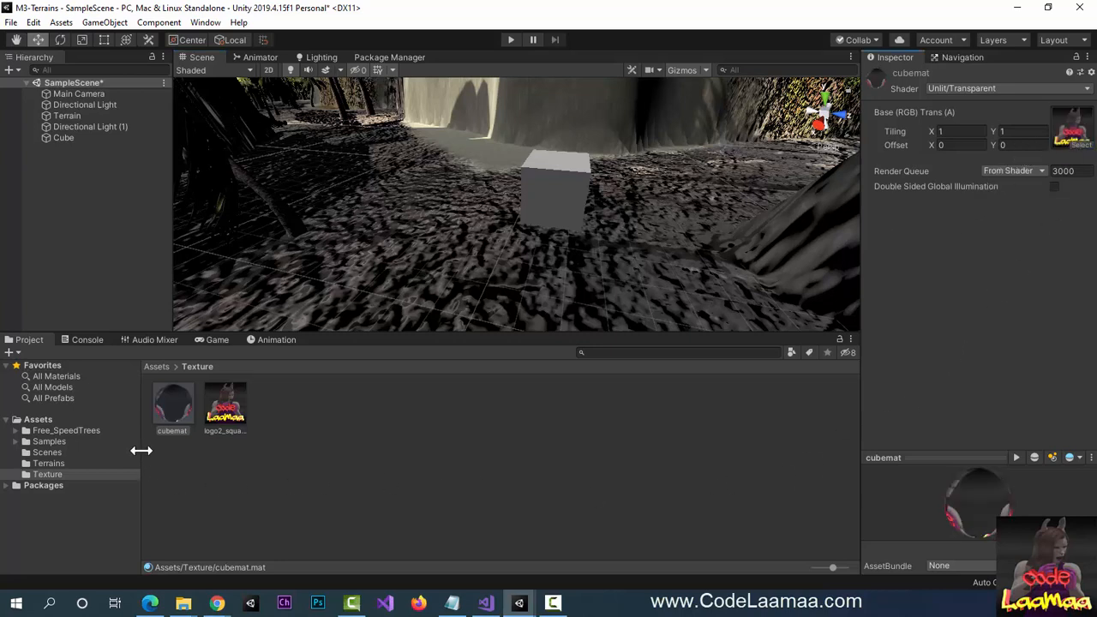
{"action": "left_click_drag", "start_coordinate": [168, 405], "coordinate": [564, 197]}
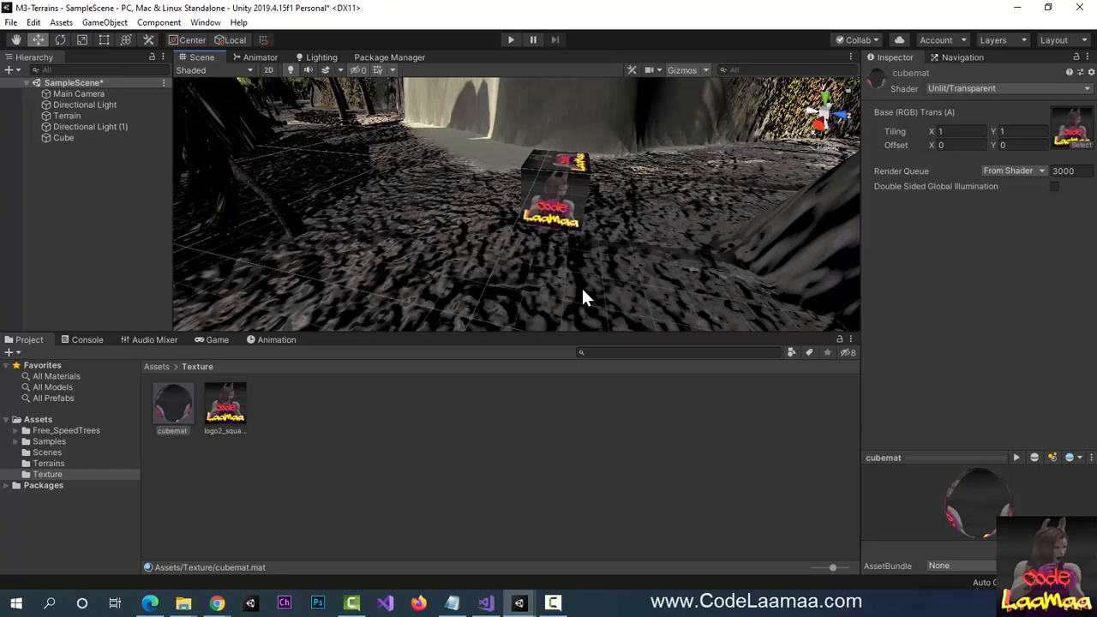
Show the Game view and add a new camera to the scene near the cube.
{"action": "middle_click_drag", "start_coordinate": [526, 245], "coordinate": [545, 280]}
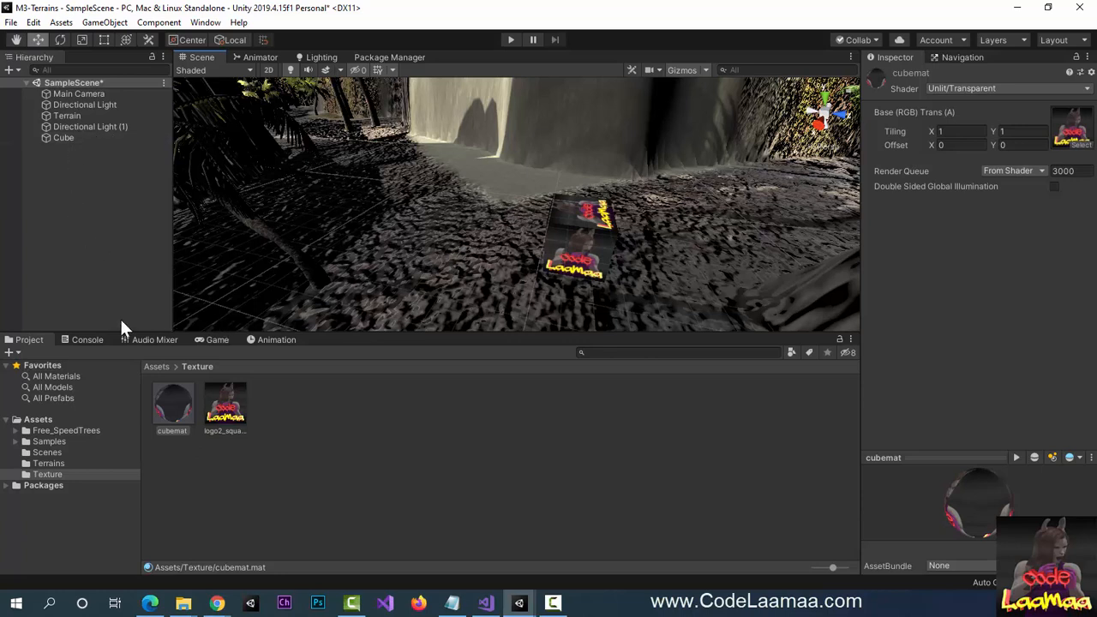
{"action": "left_click", "coordinate": [210, 337]}
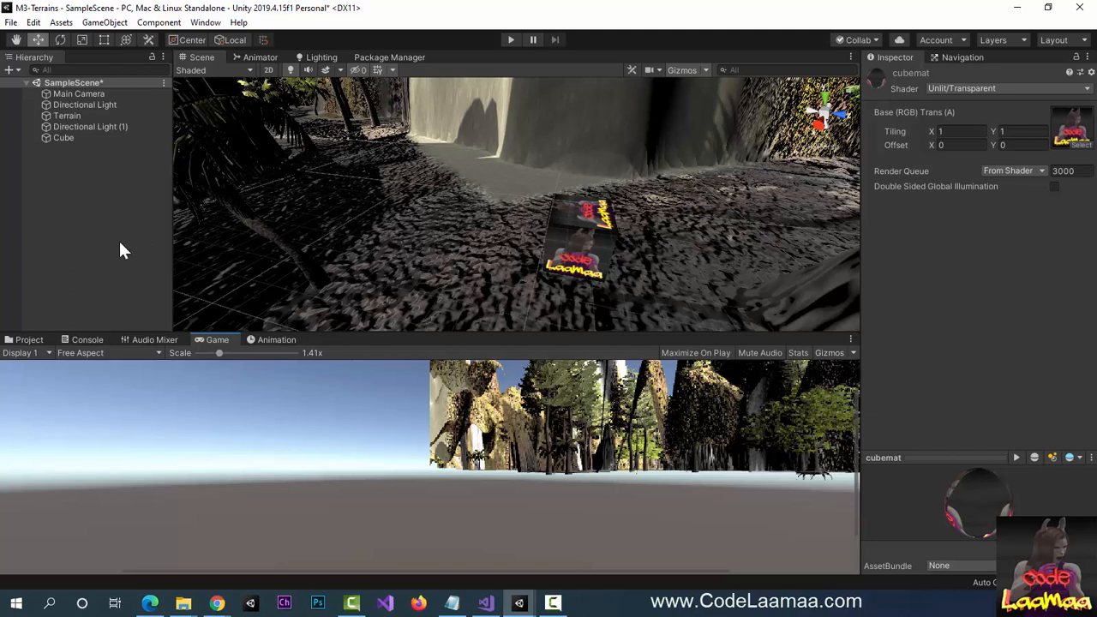
{"action": "left_click", "coordinate": [99, 23]}
{"action": "left_click", "coordinate": [152, 174]}
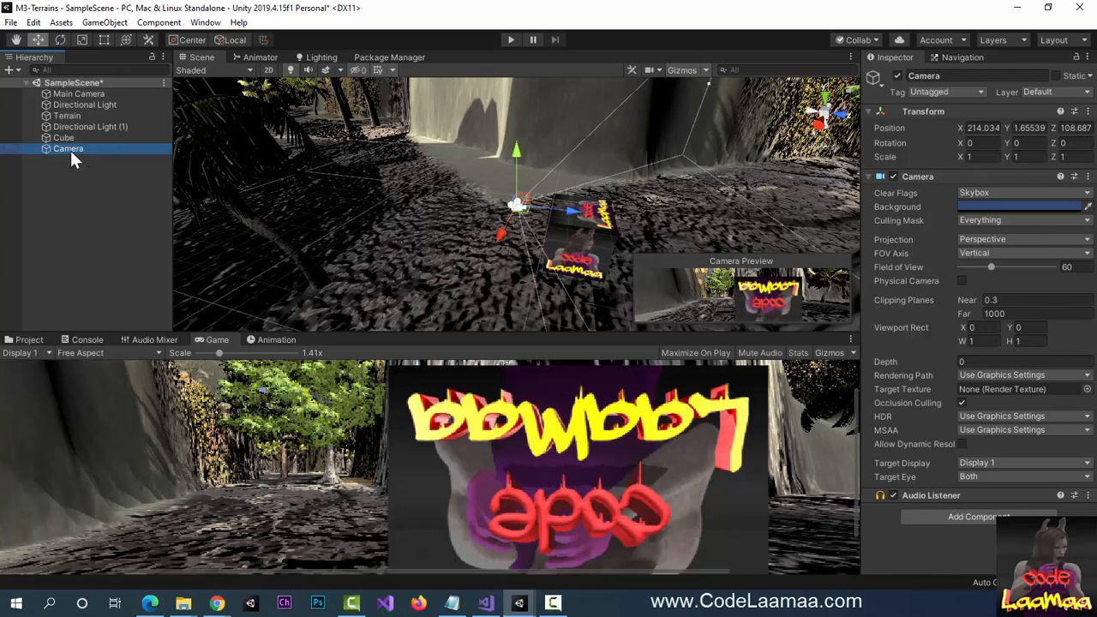
Rename the new camera FollowCamera and make it a child of the Cube.
{"action": "left_click", "coordinate": [949, 76]}
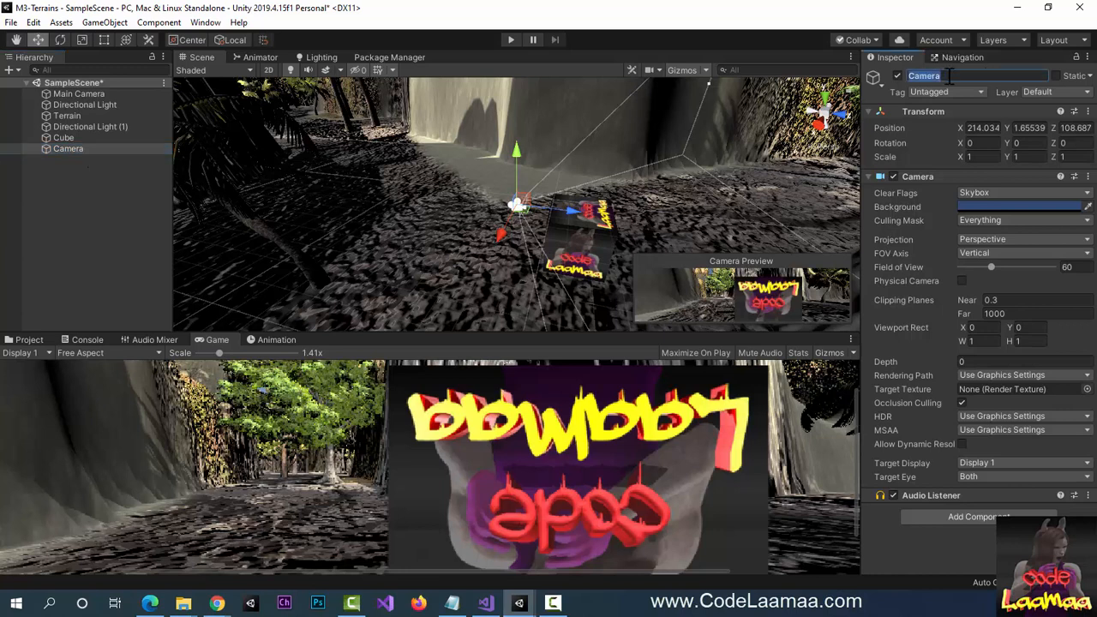
{"action": "type", "text": "FollowCaera"}
{"action": "key", "text": "BackSpace"}
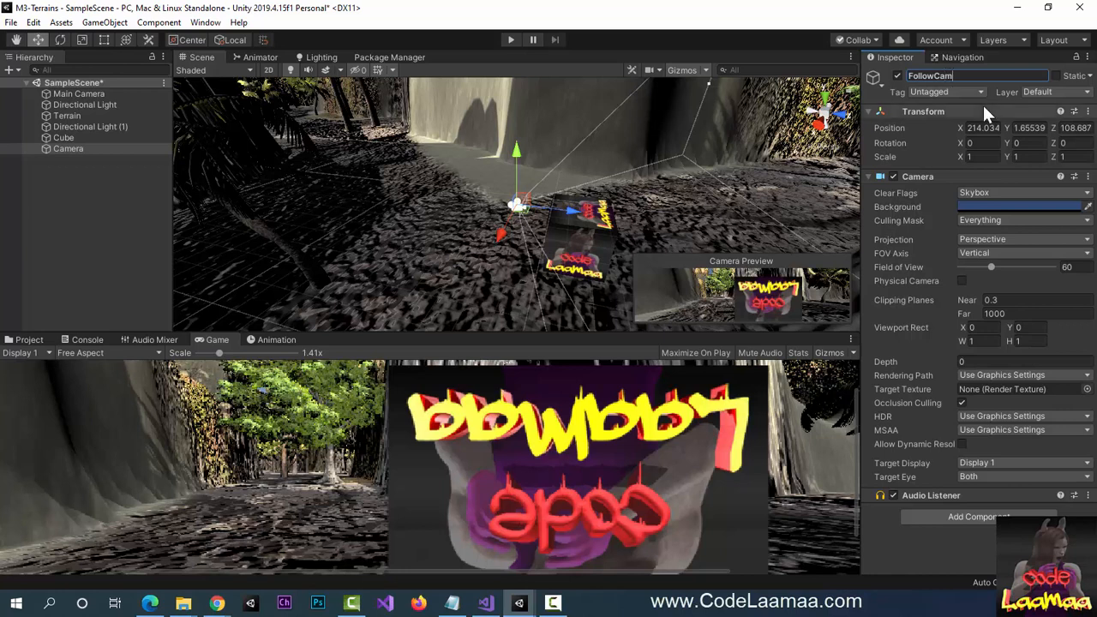
{"action": "type", "text": "a"}
{"action": "key", "text": "Return"}
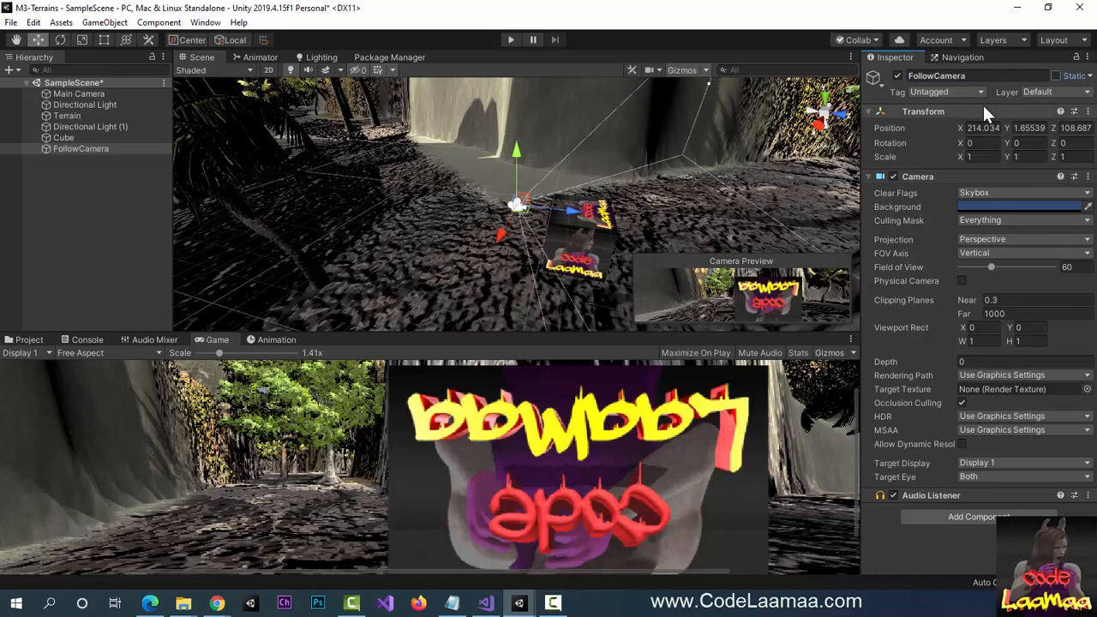
{"action": "mouse_move", "coordinate": [78, 147]}
{"action": "left_mouse_down"}
{"action": "mouse_move", "coordinate": [94, 150]}
{"action": "mouse_move", "coordinate": [96, 139]}
{"action": "left_mouse_up"}
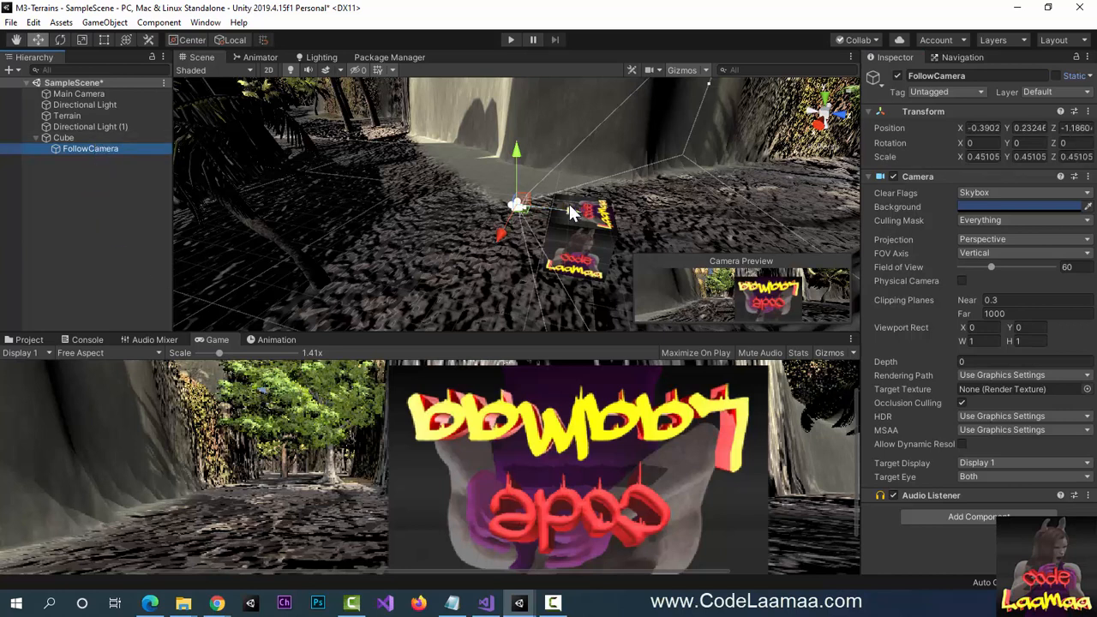
Move FollowCamera behind and above the cube to Y 1, Z about -2.55, and tilt it down about 26 degrees on X.
{"action": "left_click_drag", "start_coordinate": [570, 211], "coordinate": [518, 202]}
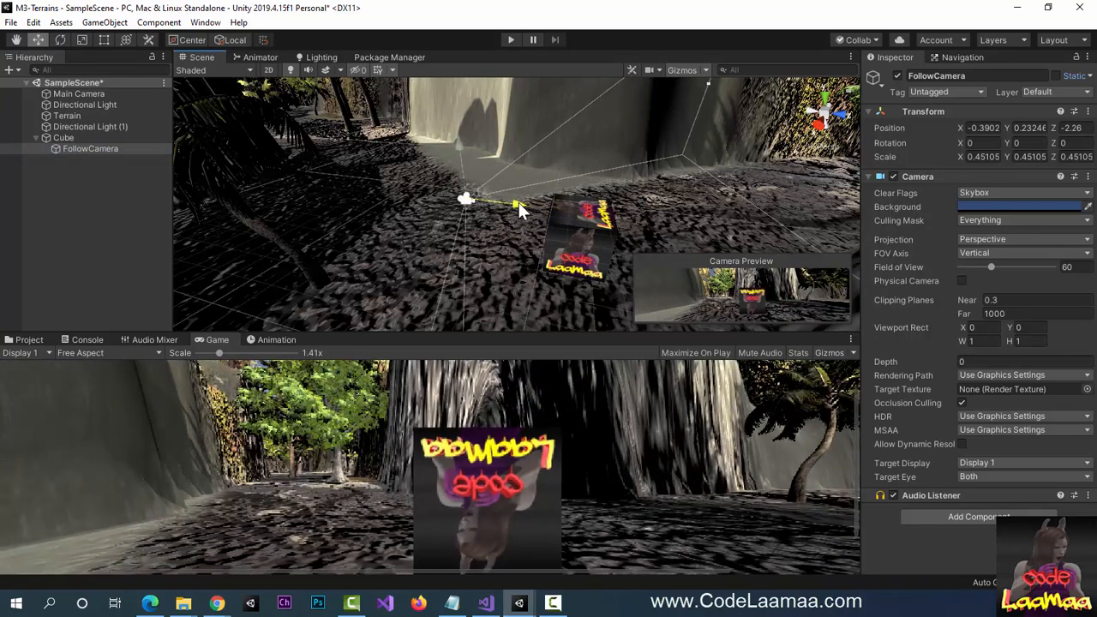
{"action": "left_click_drag", "start_coordinate": [457, 146], "coordinate": [461, 114]}
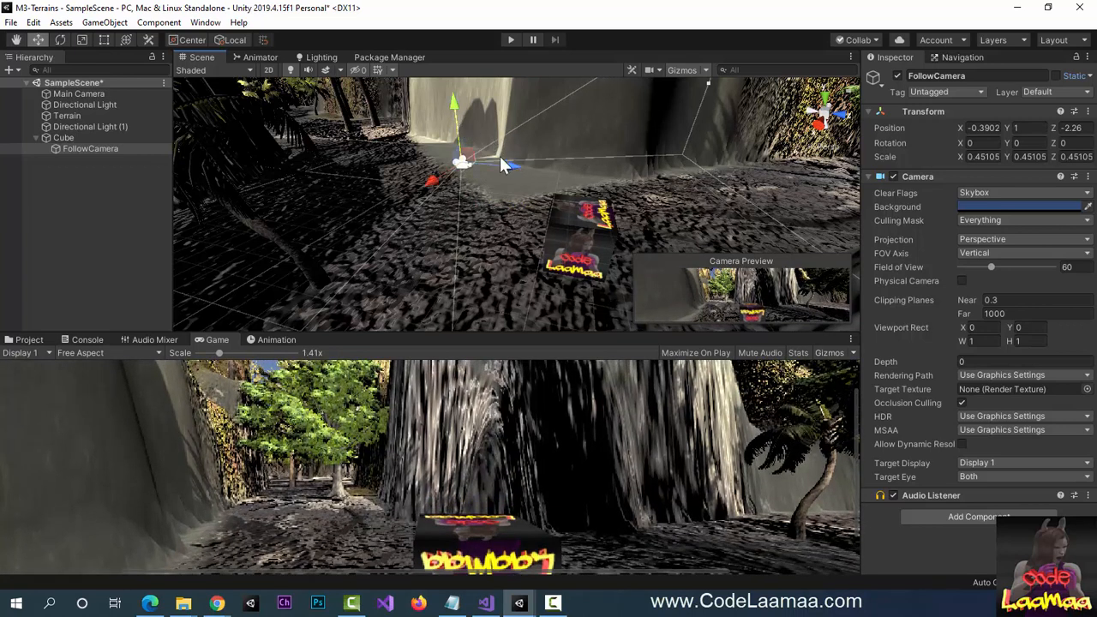
{"action": "left_click_drag", "start_coordinate": [510, 168], "coordinate": [502, 166]}
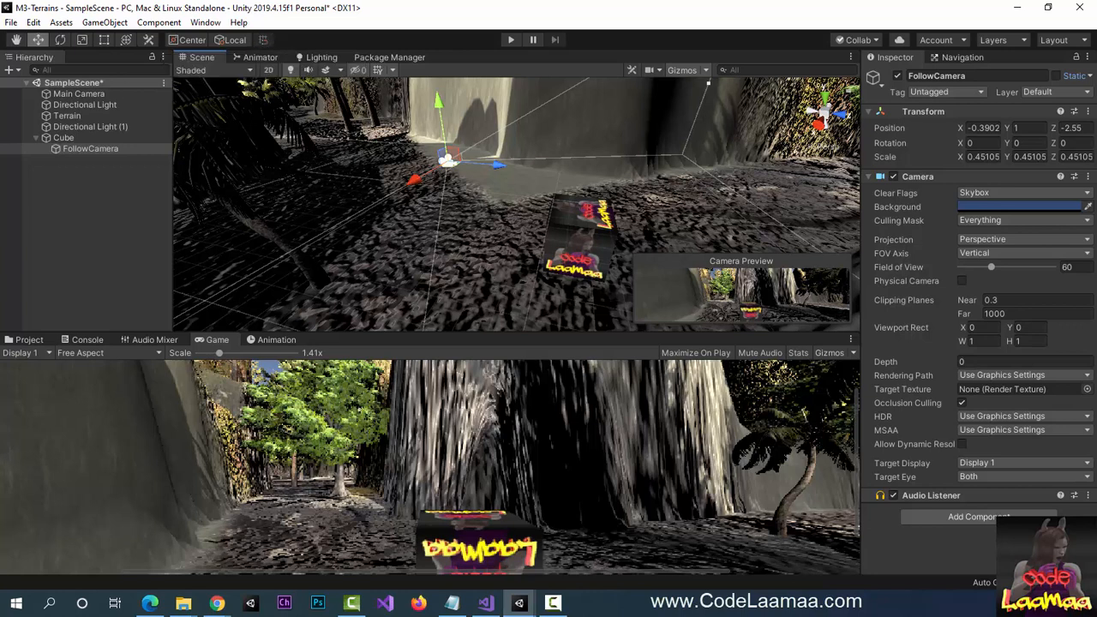
{"action": "left_click", "coordinate": [60, 40]}
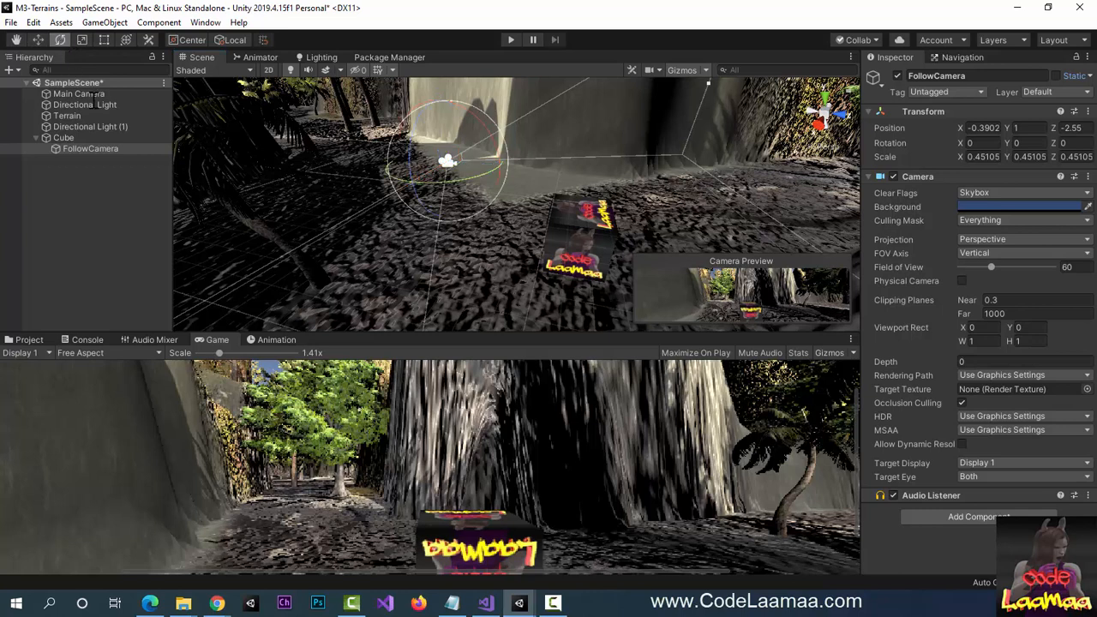
{"action": "left_click_drag", "start_coordinate": [491, 134], "coordinate": [503, 184]}
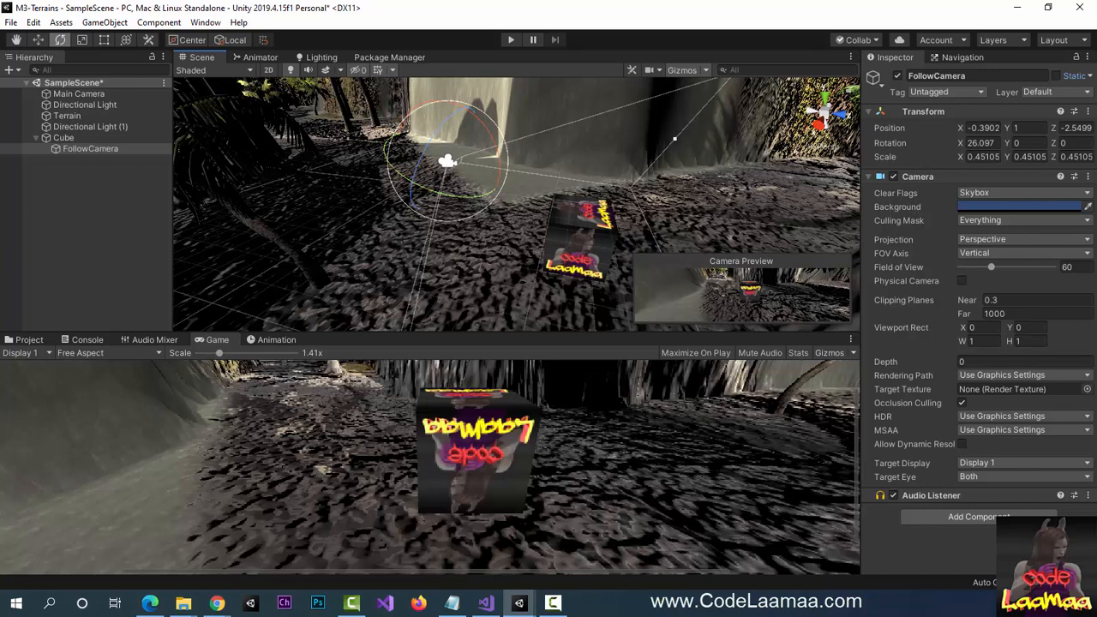
{"action": "key", "text": "F10"}
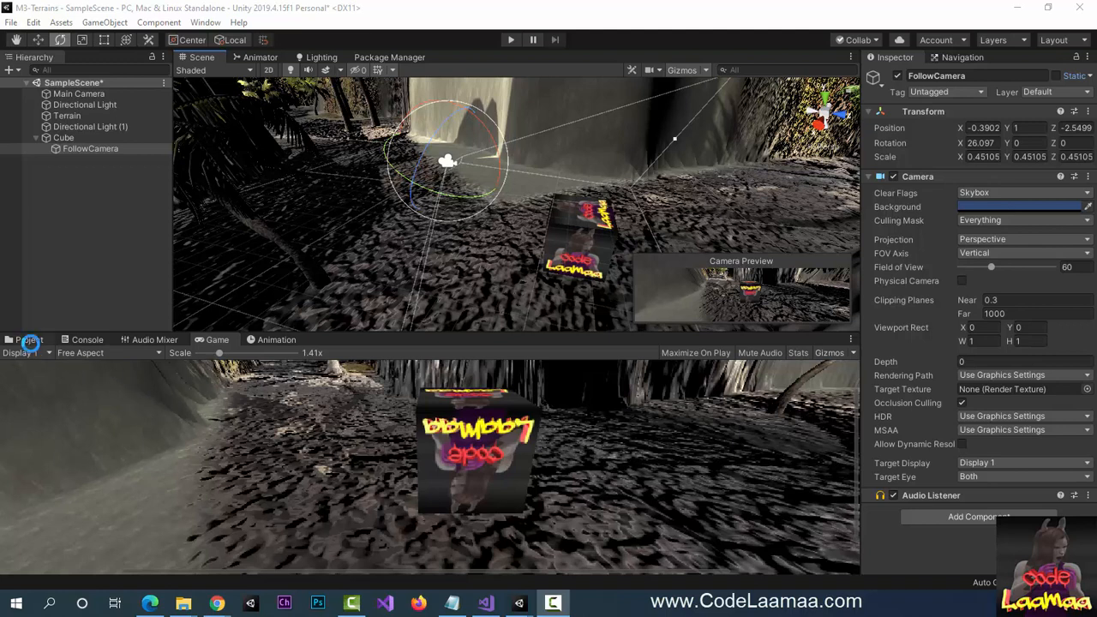
Create a C# script named PlayerMover in the project's Assets and open it in a maximized Visual Studio window.
{"action": "left_click", "coordinate": [30, 340]}
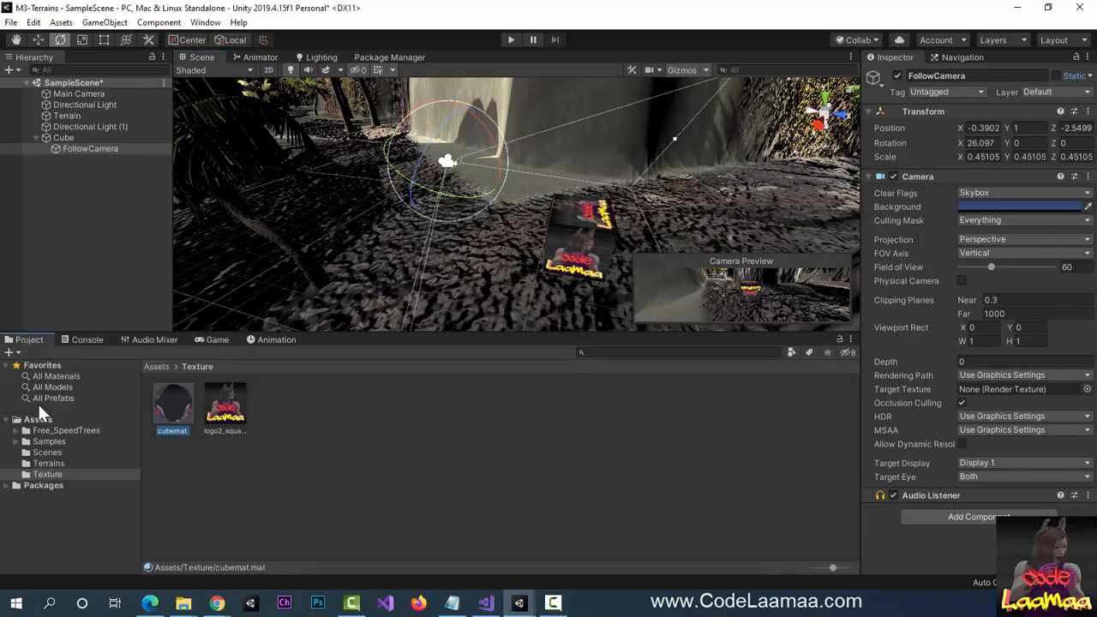
{"action": "left_click", "coordinate": [38, 419]}
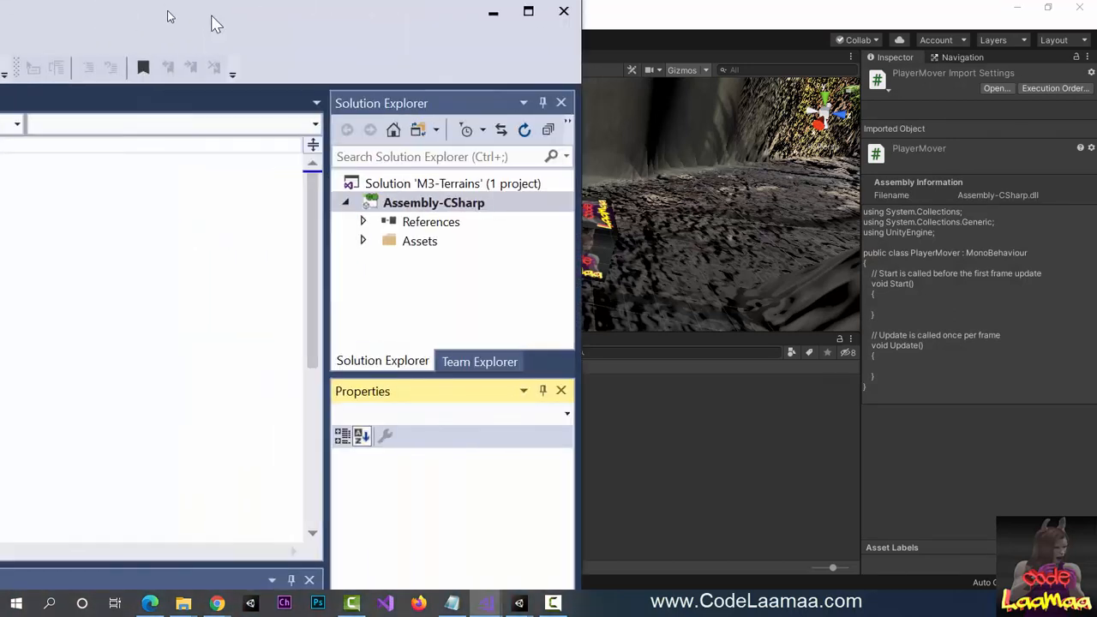
{"action": "left_click_drag", "start_coordinate": [212, 16], "coordinate": [766, 84]}
{"action": "double_click", "coordinate": [765, 86]}
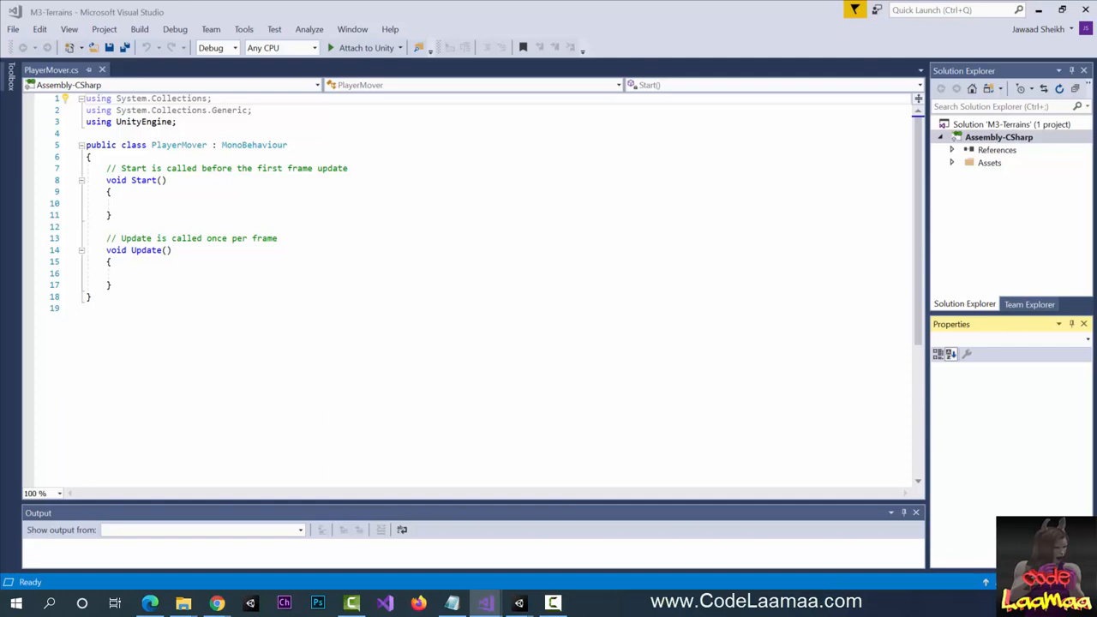
Declare a private CharacterController field named charControl at the start of the PlayerMover class.
{"action": "left_click", "coordinate": [144, 159]}
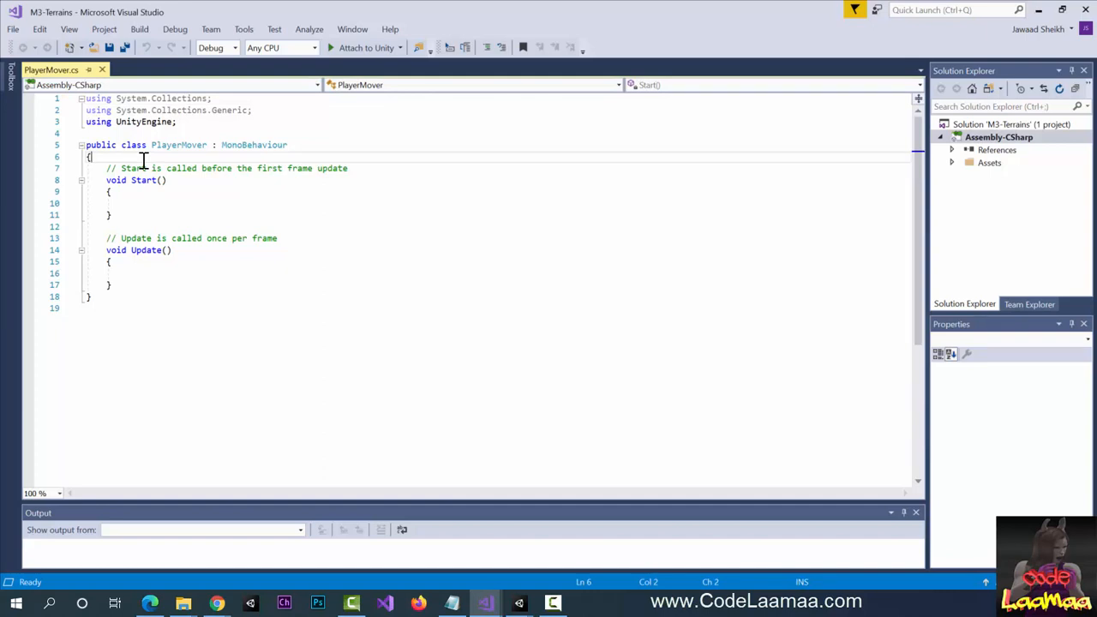
{"action": "key", "text": "Return"}
{"action": "key", "text": "Return"}
{"action": "key", "text": "Return"}
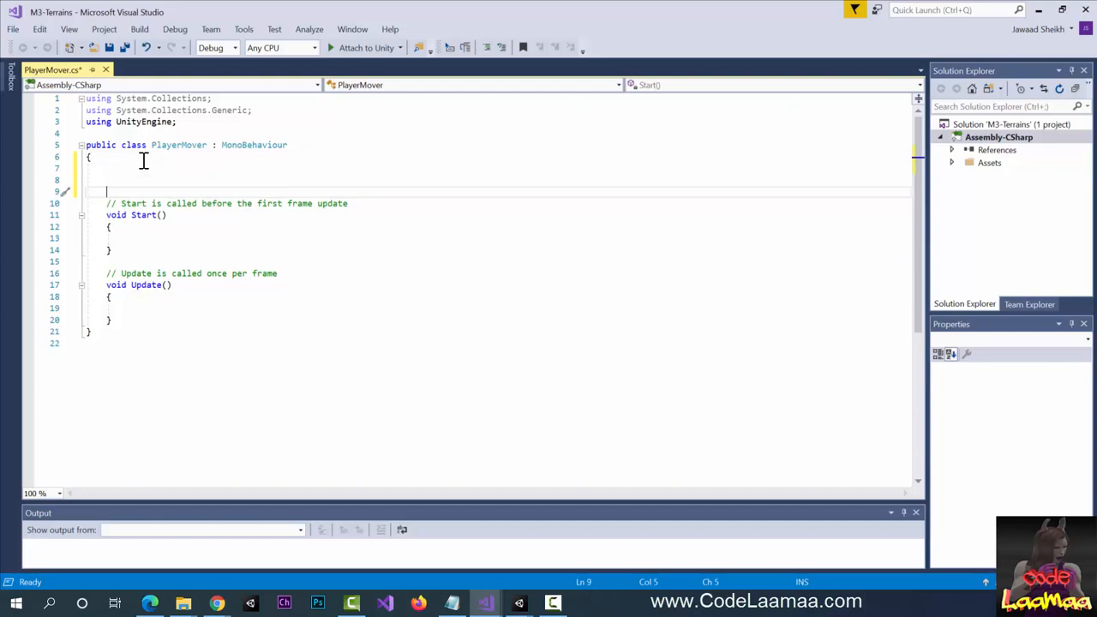
{"action": "key", "text": "Up"}
{"action": "key", "text": "Up"}
{"action": "key", "text": "Up"}
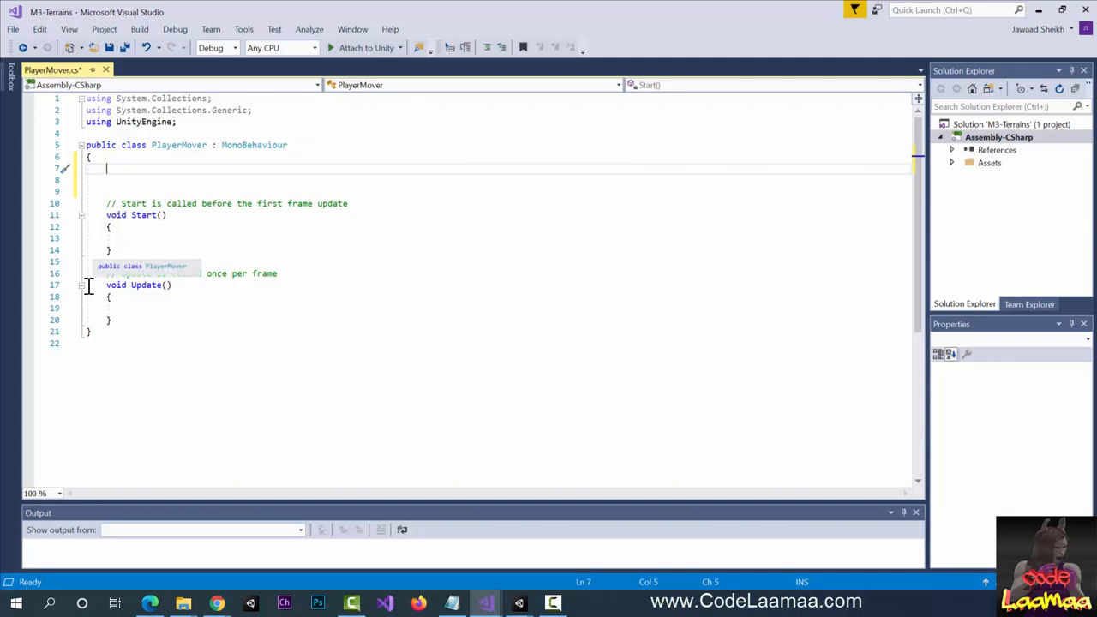
{"action": "type", "text": "private"}
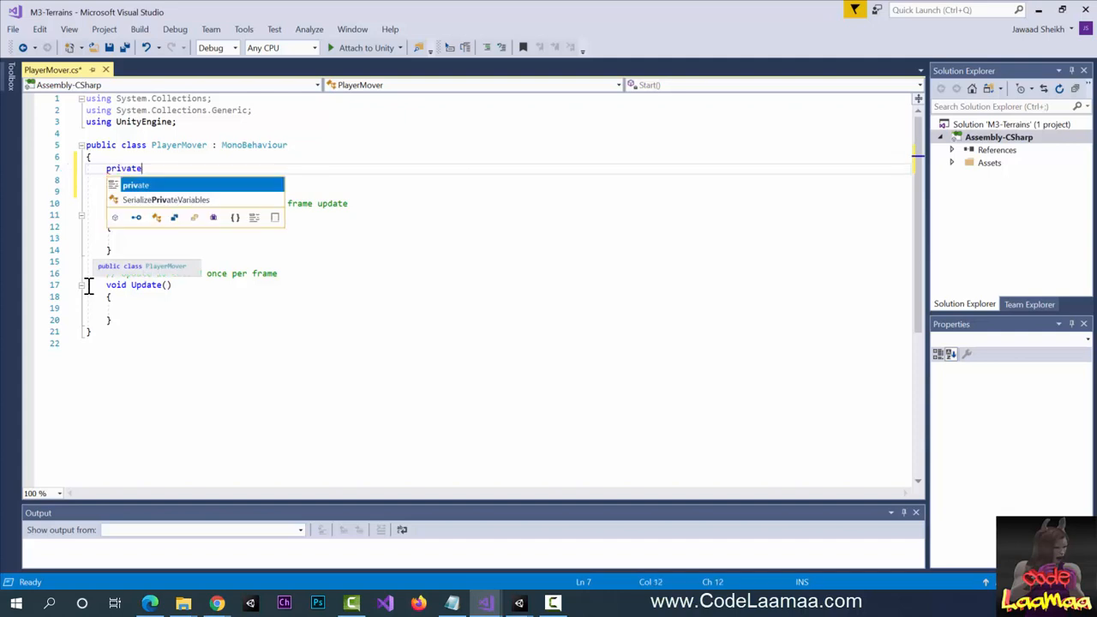
{"action": "type", "text": " Character"}
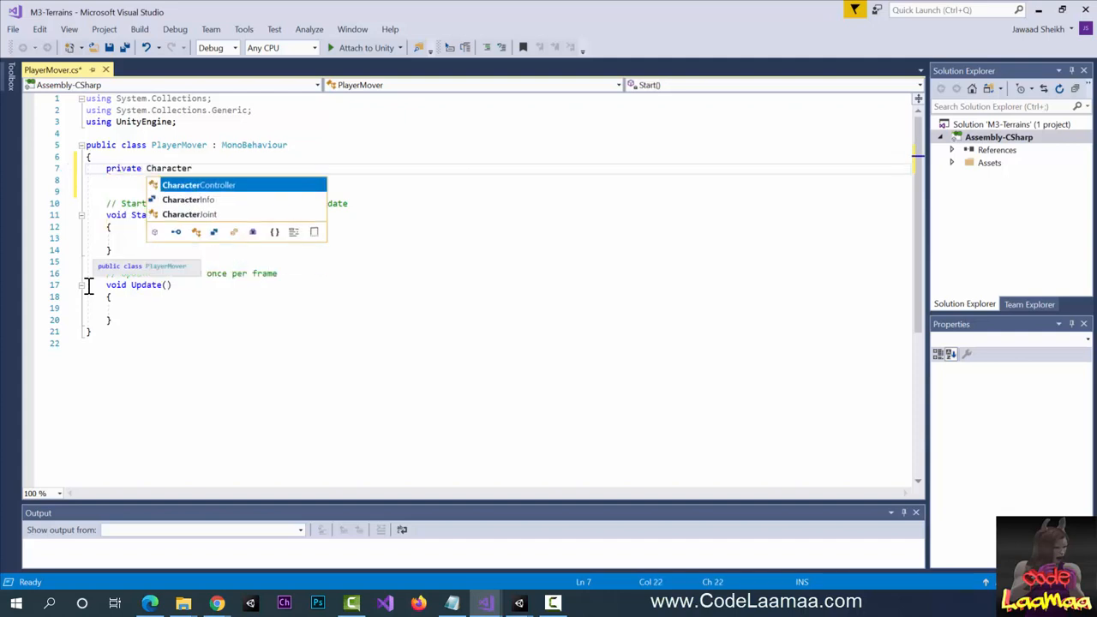
{"action": "key", "text": "Tab"}
{"action": "type", "text": "charC"}
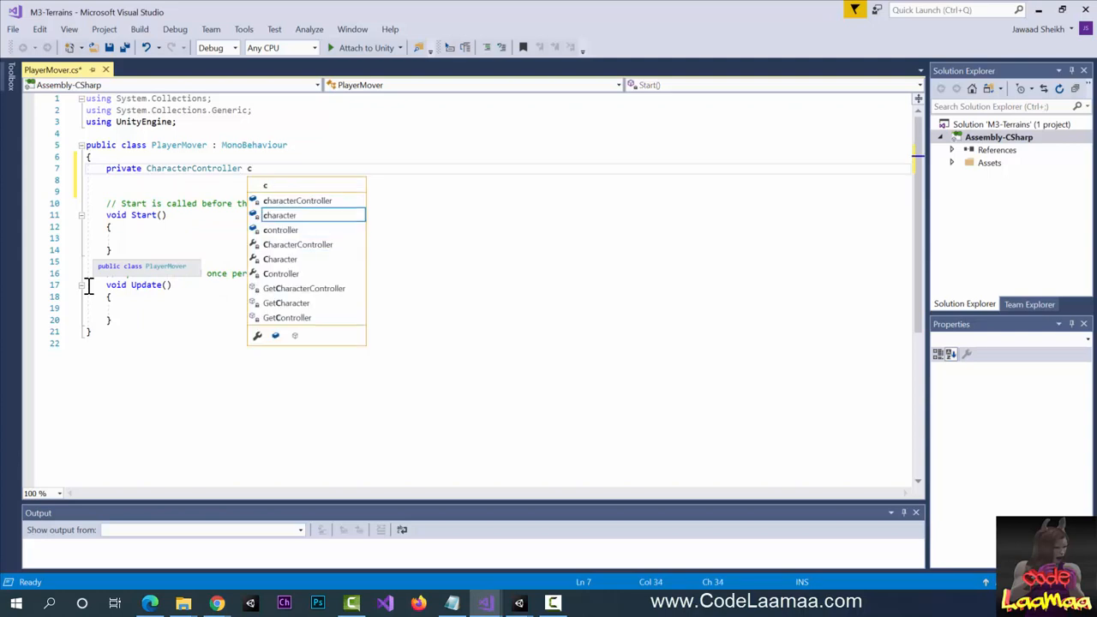
{"action": "type", "text": "ontrol;"}
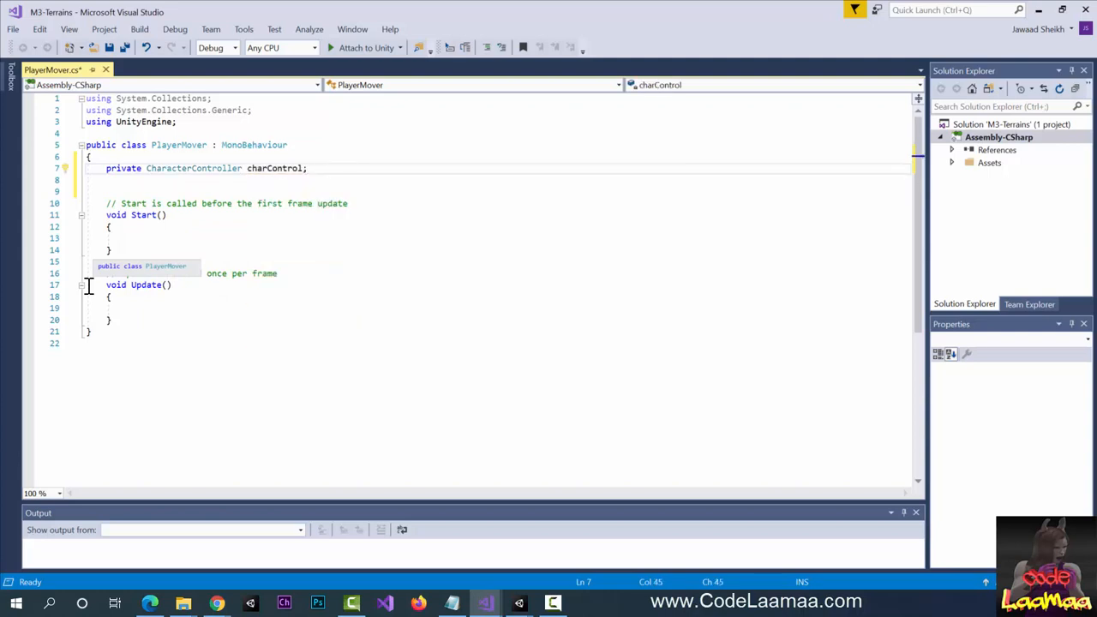
Declare a public float field named speed with the value 6.0f below charControl.
{"action": "key", "text": "Return"}
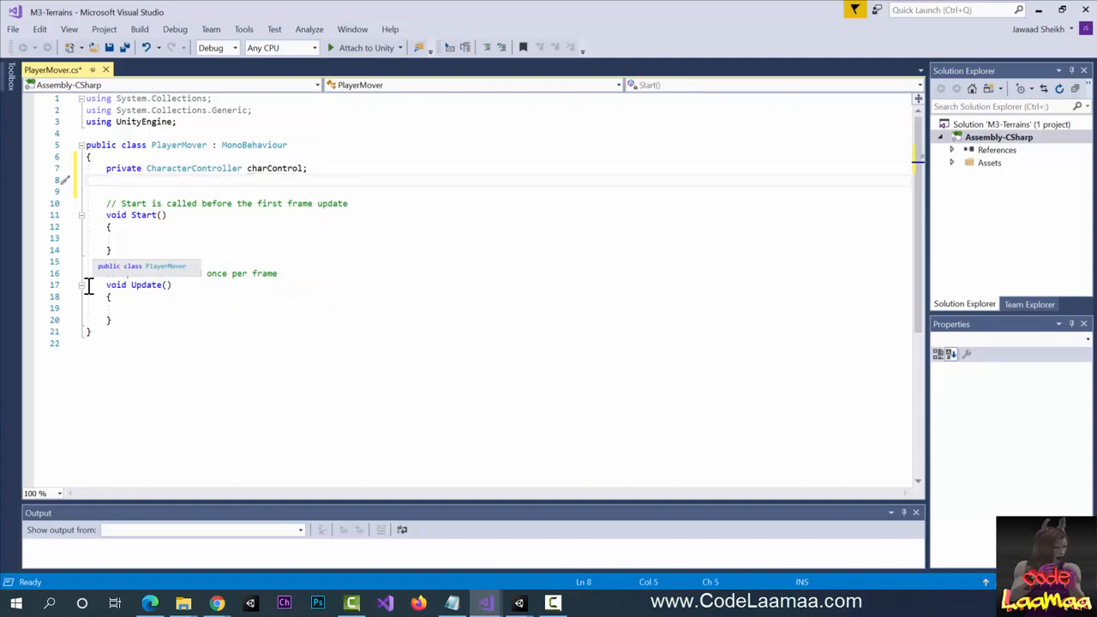
{"action": "type", "text": "public void speed"}
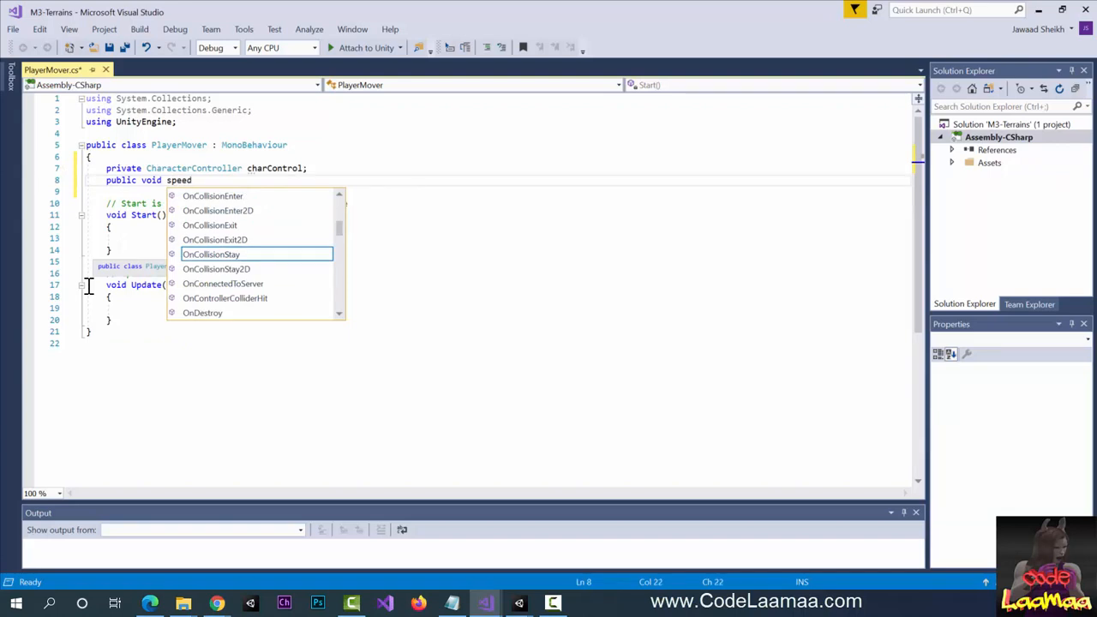
{"action": "type", "text": " = 6.0f;"}
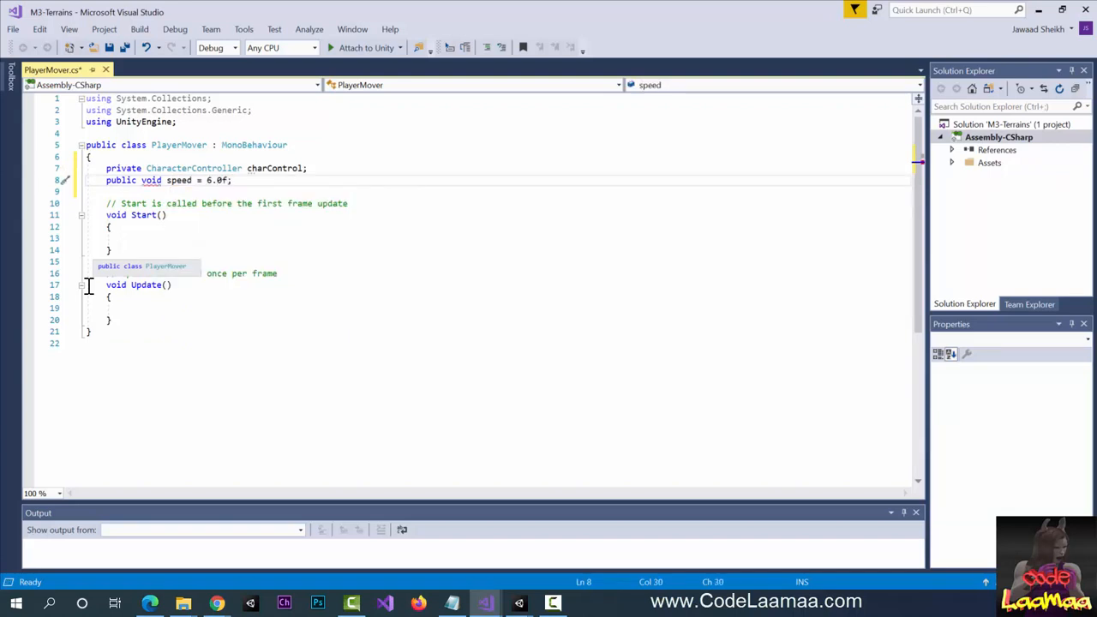
{"action": "double_click", "coordinate": [151, 180]}
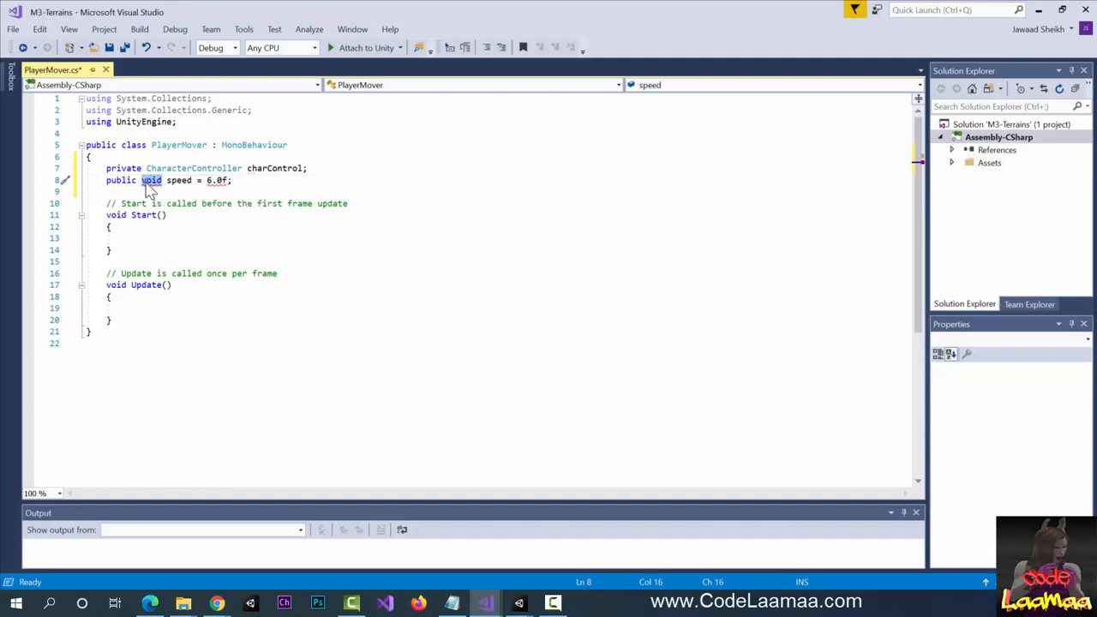
{"action": "type", "text": "float"}
{"action": "key", "text": "Escape"}
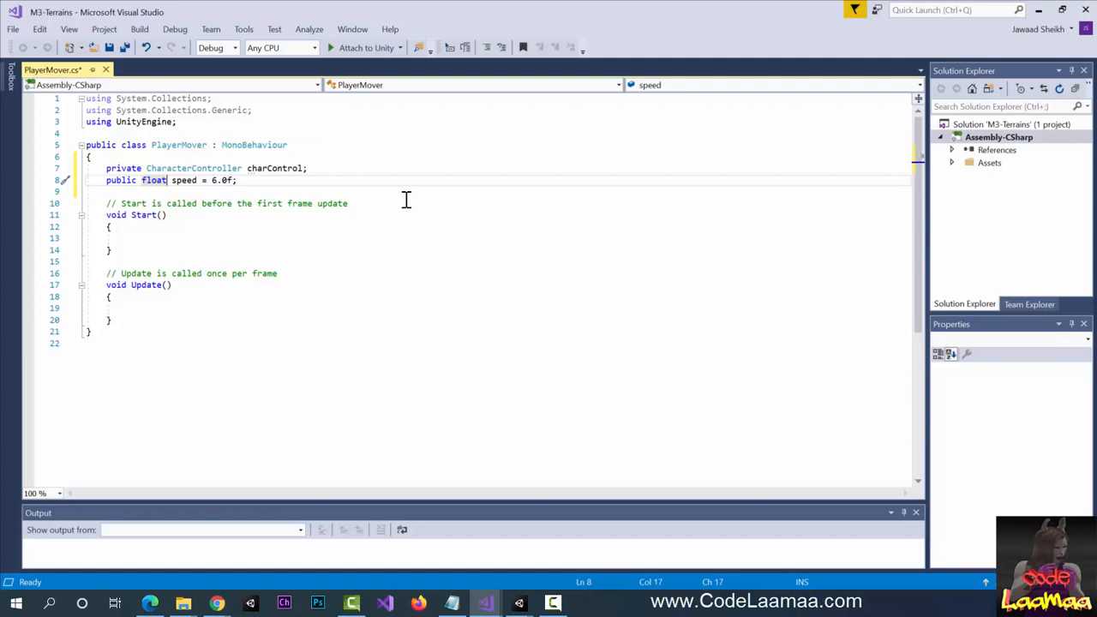
{"action": "key", "text": "Return"}
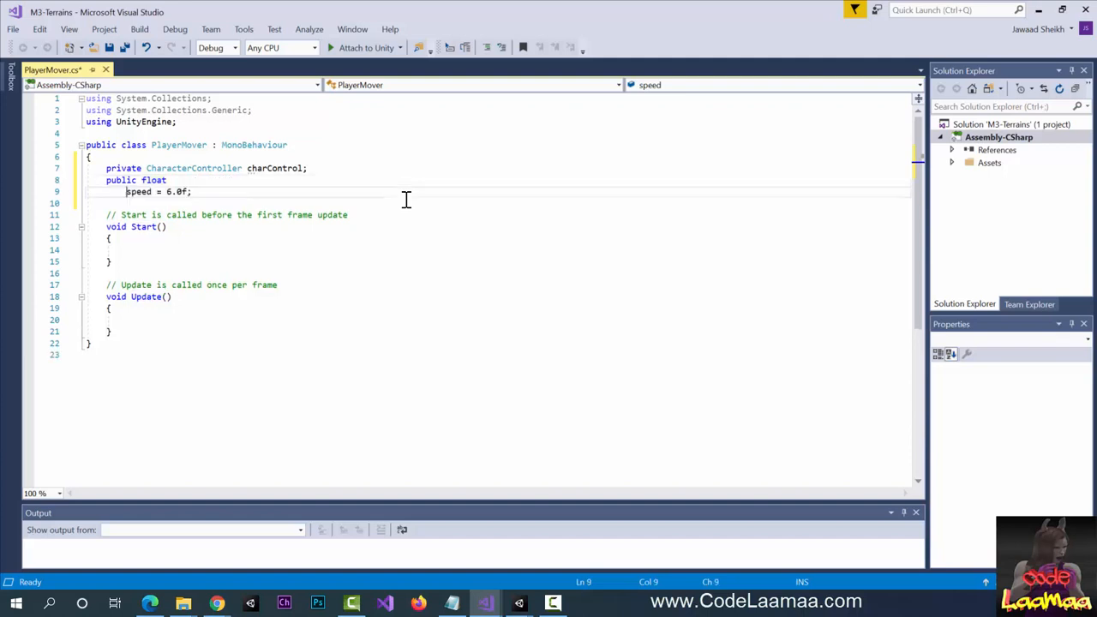
{"action": "key", "text": "BackSpace"}
{"action": "key", "text": "BackSpace"}
{"action": "key", "text": "BackSpace"}
{"action": "key", "text": "BackSpace"}
{"action": "key", "text": "BackSpace"}
{"action": "key", "text": "BackSpace"}
{"action": "key", "text": "BackSpace"}
{"action": "key", "text": "BackSpace"}
{"action": "key", "text": "BackSpace"}
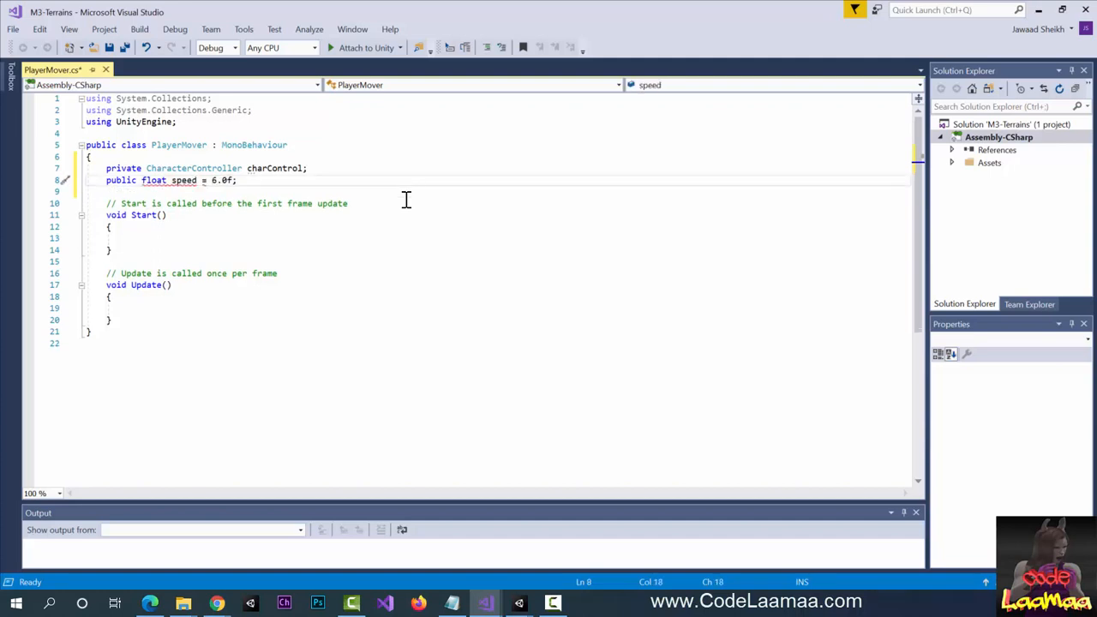
Insert three extra blank lines between the speed field and the Start method's comment.
{"action": "key", "text": "Down"}
{"action": "key", "text": "Return"}
{"action": "key", "text": "Return"}
{"action": "key", "text": "Return"}
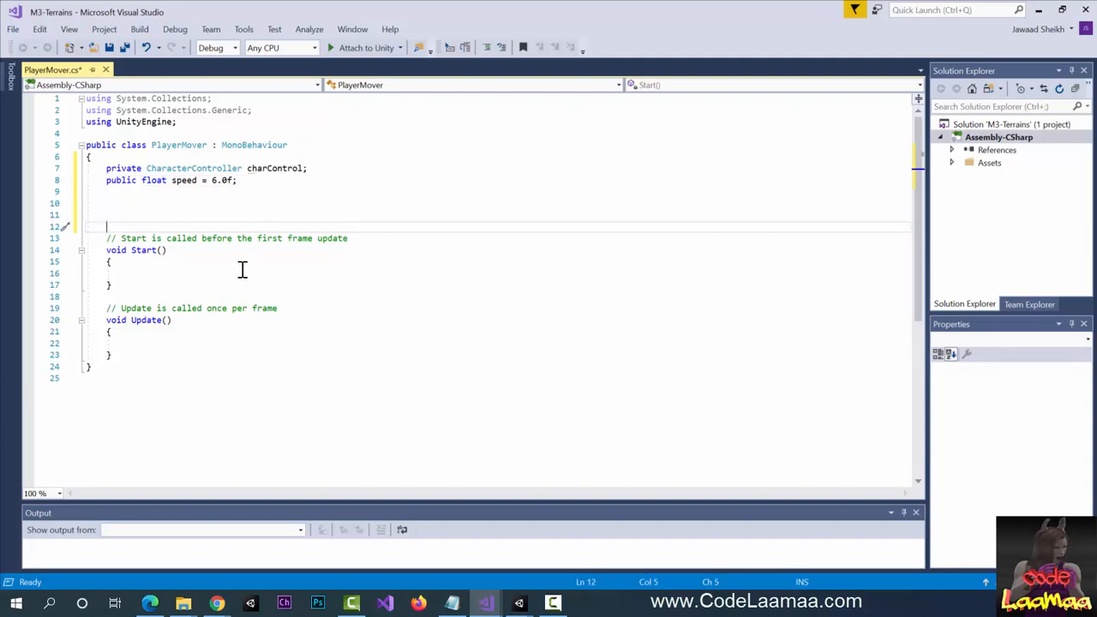
In Start, assign charControl the result of GetComponent<CharacterController>().
{"action": "left_click", "coordinate": [173, 273]}
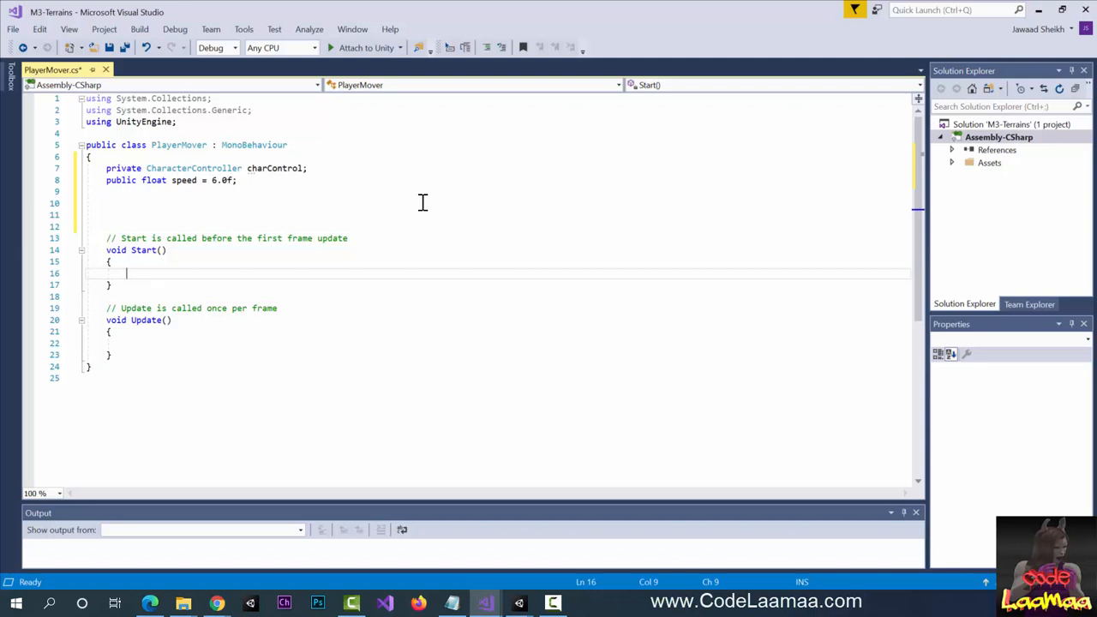
{"action": "type", "text": "charControl"}
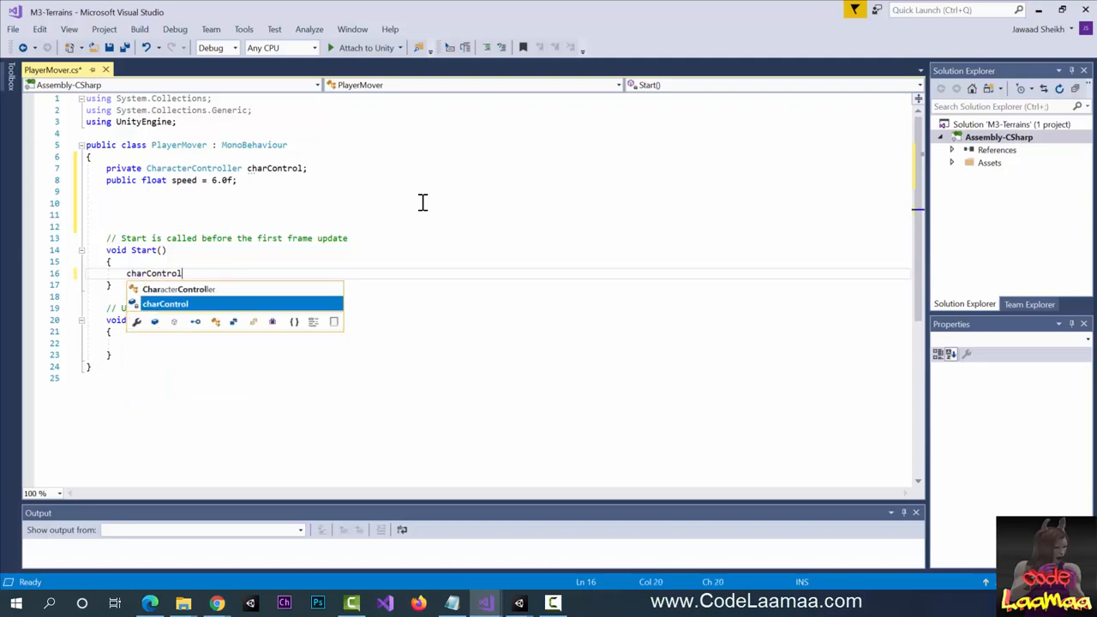
{"action": "type", "text": " = Get"}
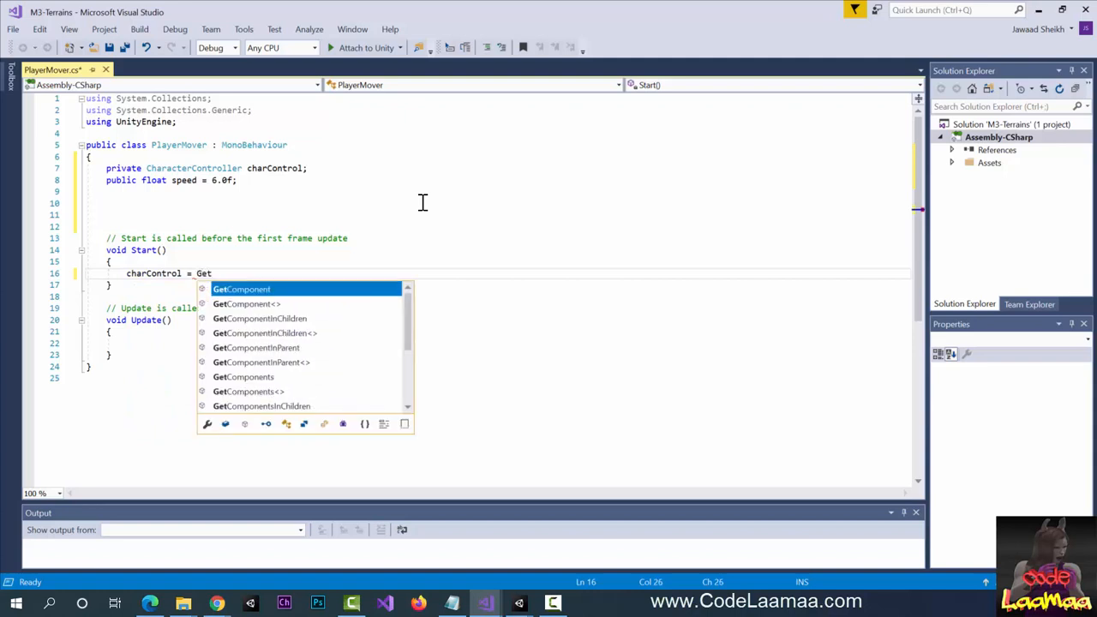
{"action": "type", "text": "Com"}
{"action": "key", "text": "Tab"}
{"action": "type", "text": "<Chara"}
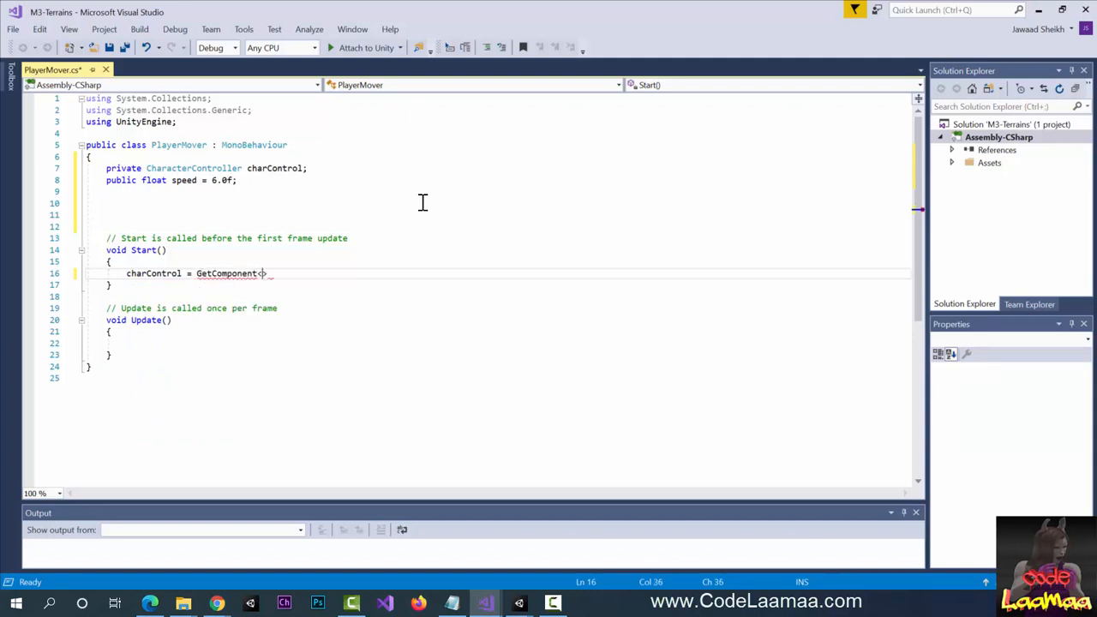
{"action": "key", "text": "Tab"}
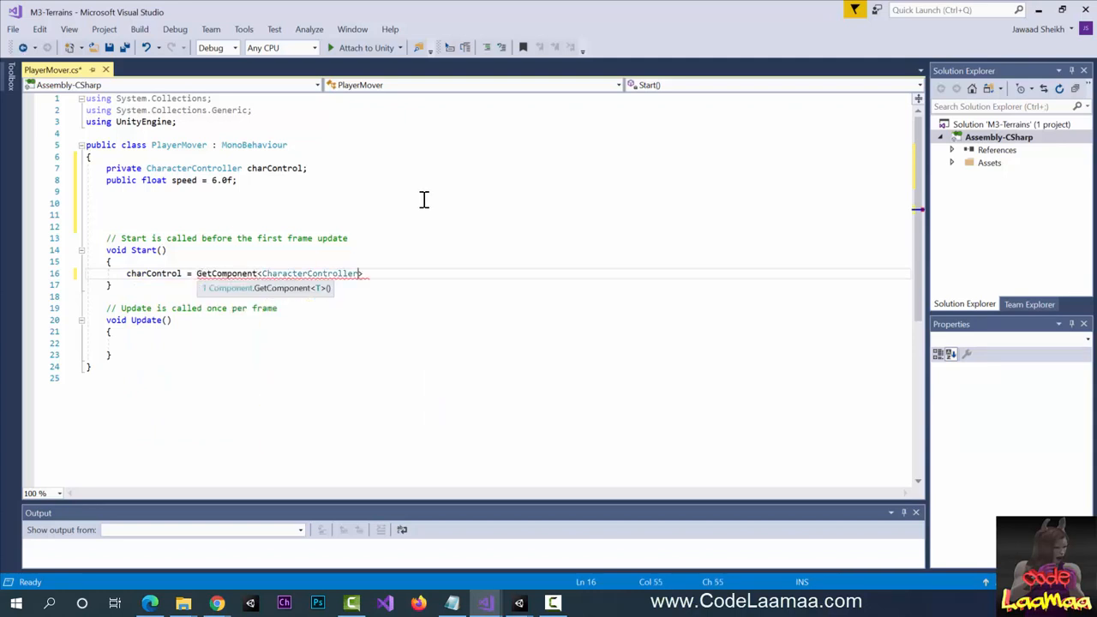
{"action": "type", "text": ">();"}
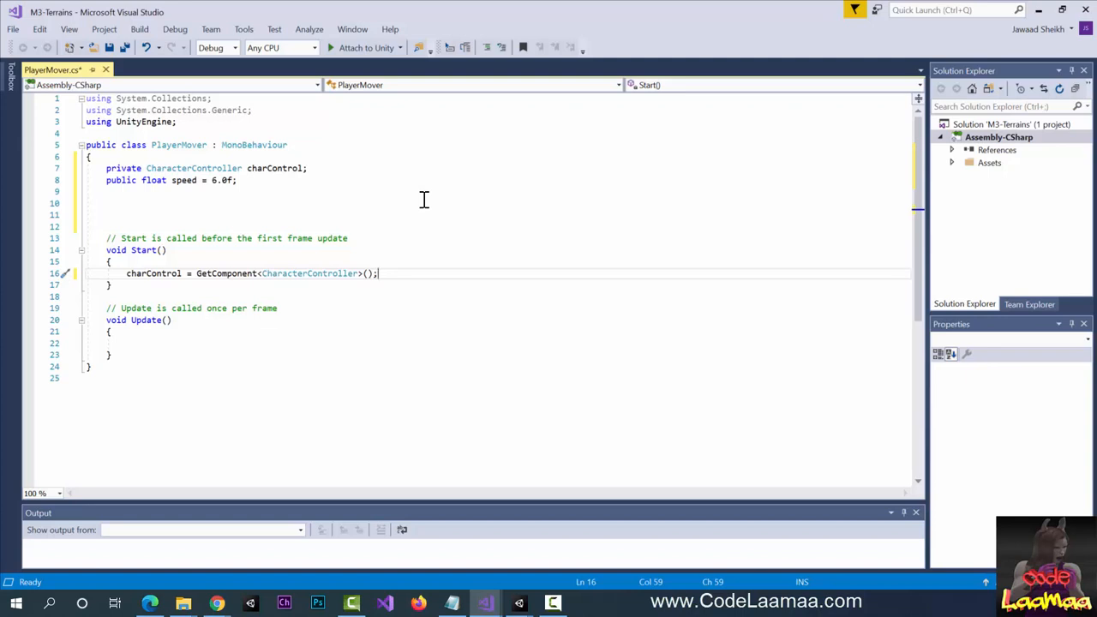
Add a private void method named Move() with an empty body below Update, leaving blank lines around it.
{"action": "left_click", "coordinate": [202, 355]}
{"action": "key", "text": "Return"}
{"action": "key", "text": "Return"}
{"action": "key", "text": "Return"}
{"action": "key", "text": "Up"}
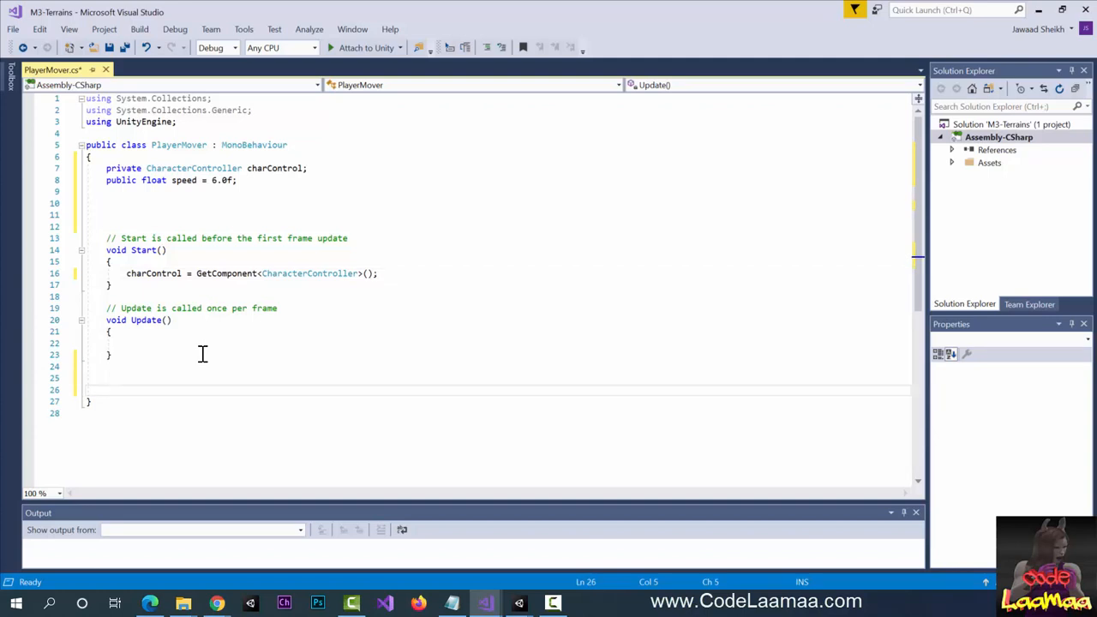
{"action": "key", "text": "Return"}
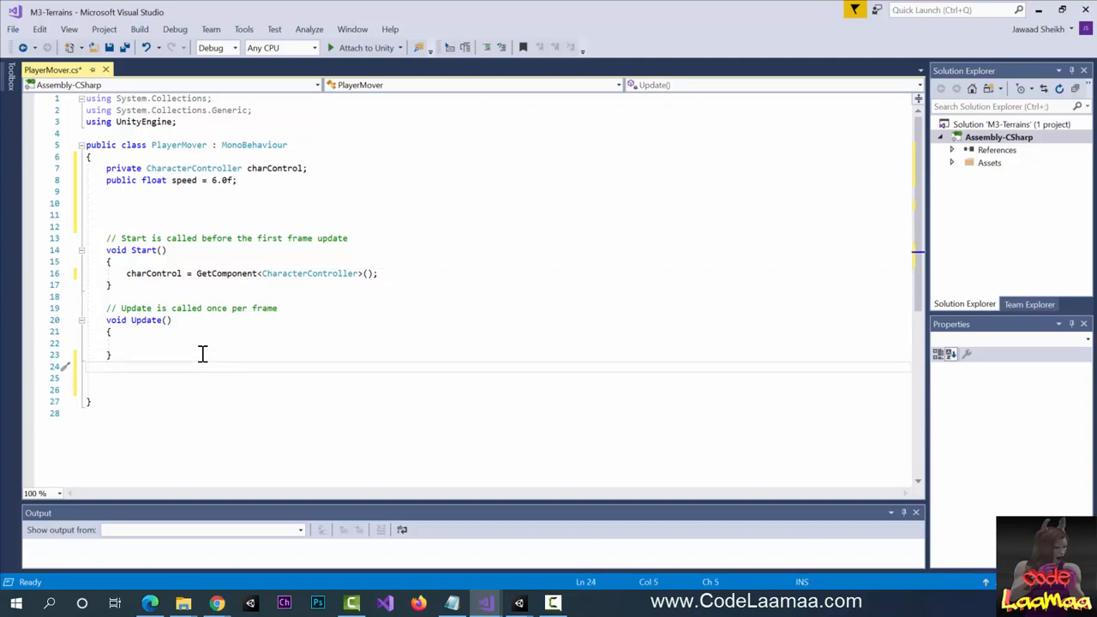
{"action": "key", "text": "Up"}
{"action": "type", "text": "private voi"}
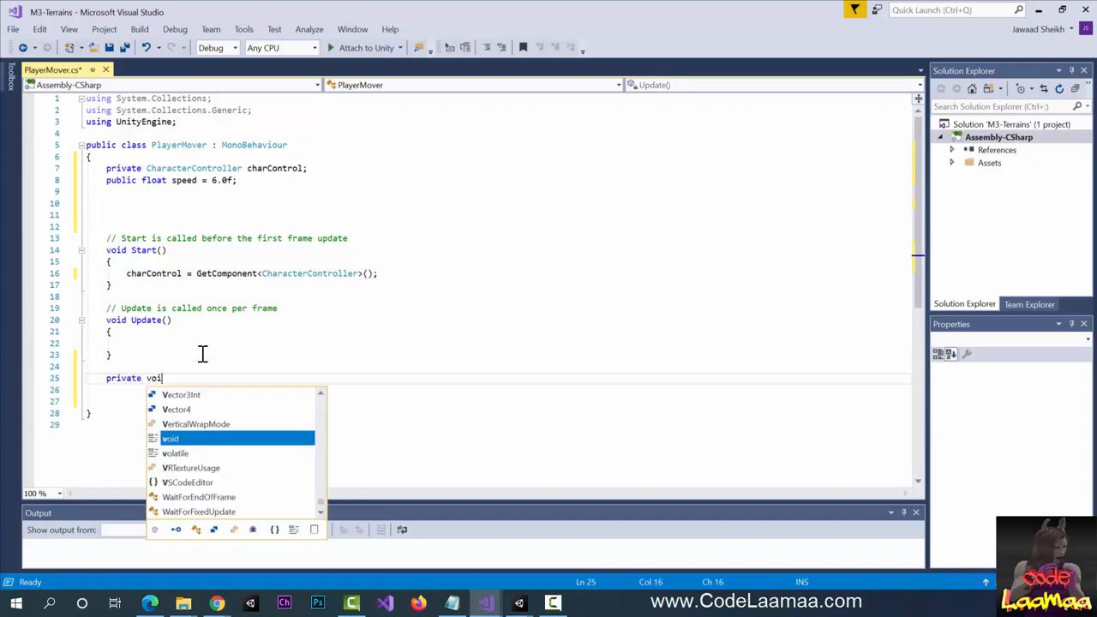
{"action": "type", "text": "d OnAnimatorMove"}
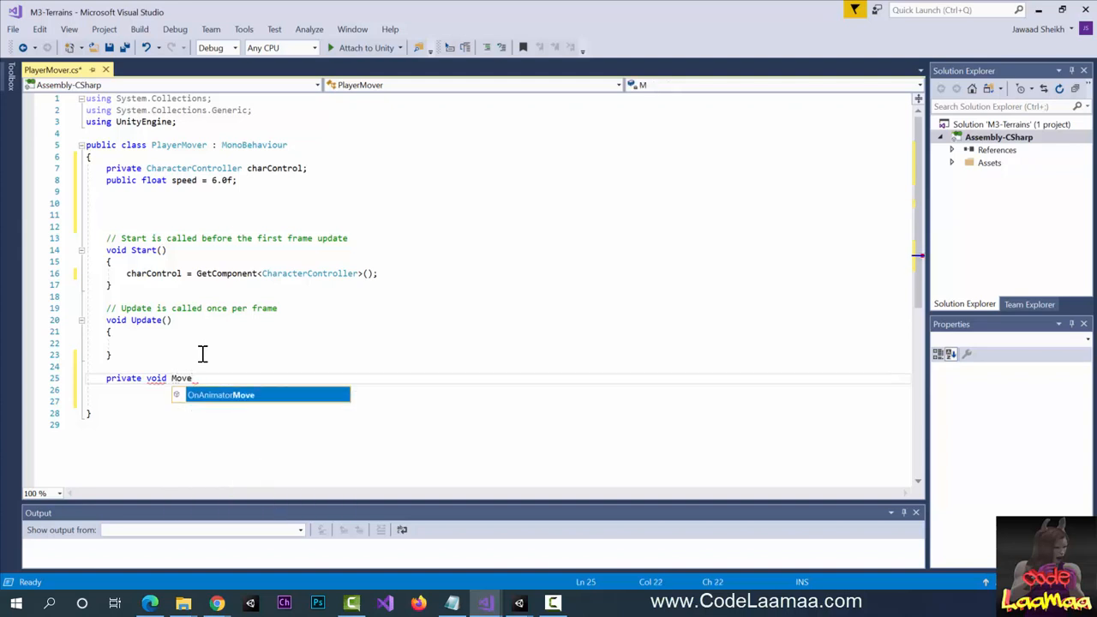
{"action": "key", "text": "Tab"}
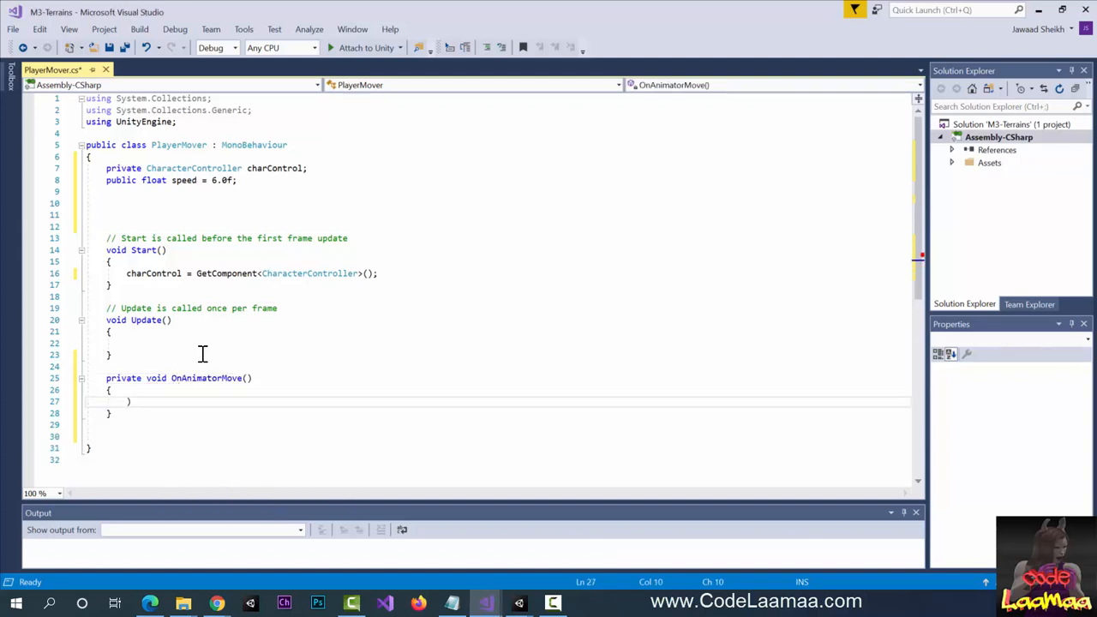
{"action": "key", "text": "BackSpace"}
{"action": "key", "text": "ctrl+z"}
{"action": "key", "text": "ctrl+z"}
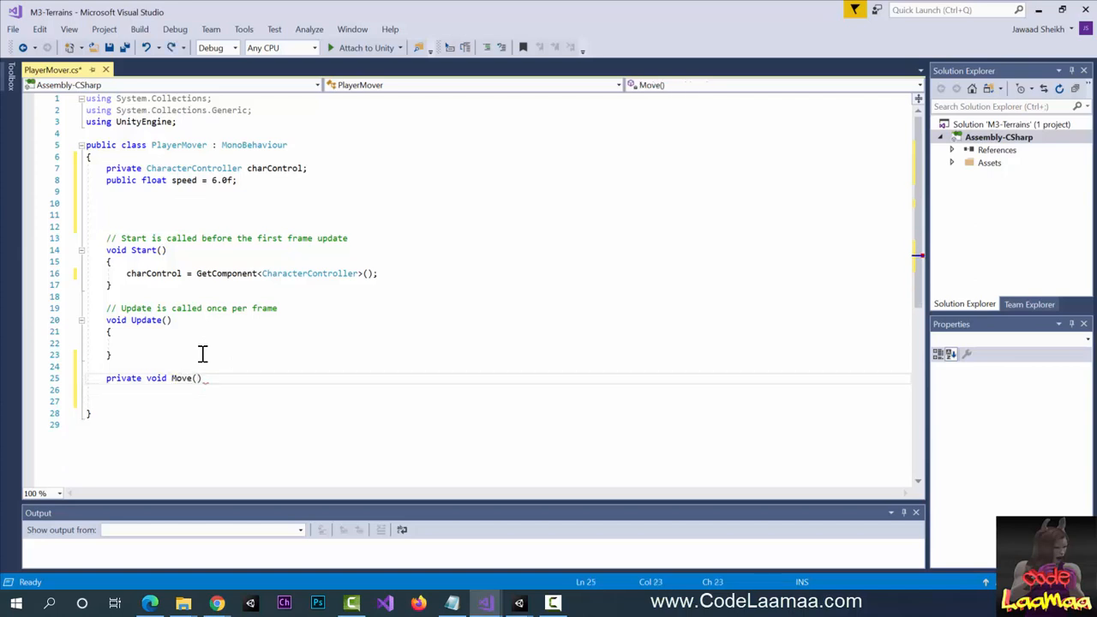
{"action": "type", "text": "(){"}
{"action": "key", "text": "Return"}
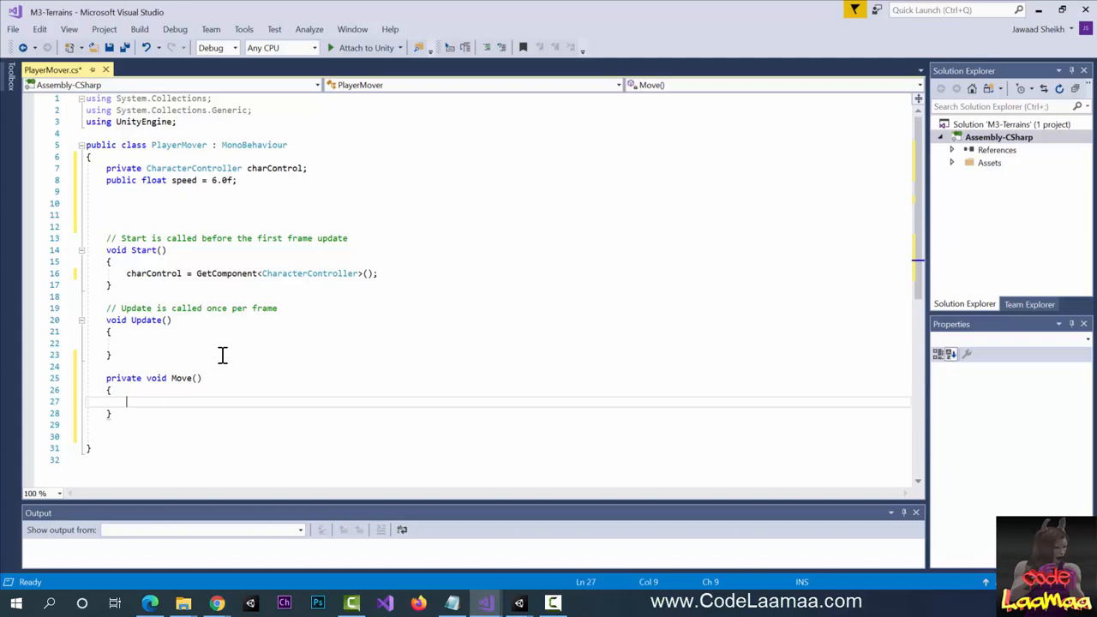
Inside Move, declare a float named horiz that reads Input.GetAxis("Horizontal").
{"action": "scroll", "coordinate": [394, 351], "scroll_direction": "down", "scroll_amount": 3}
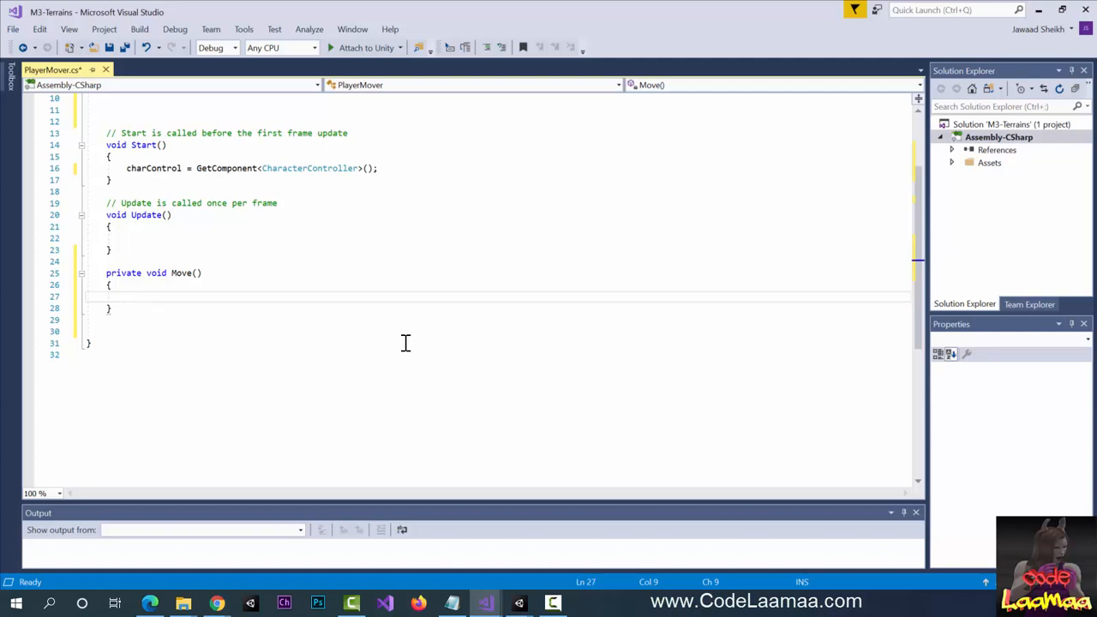
{"action": "type", "text": "float"}
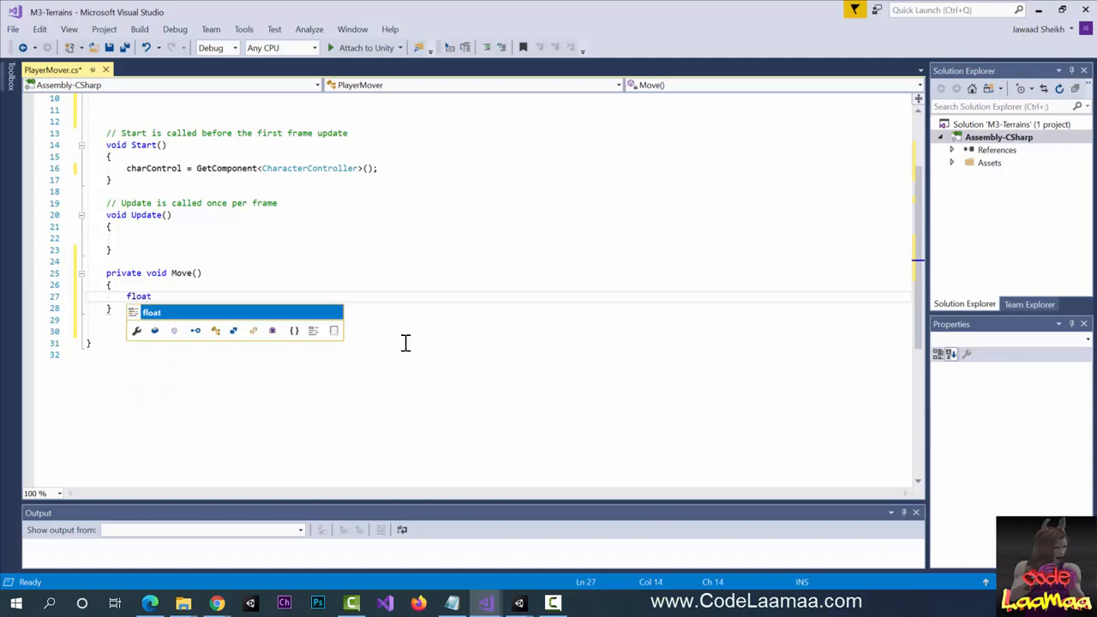
{"action": "type", "text": " horiz = Input"}
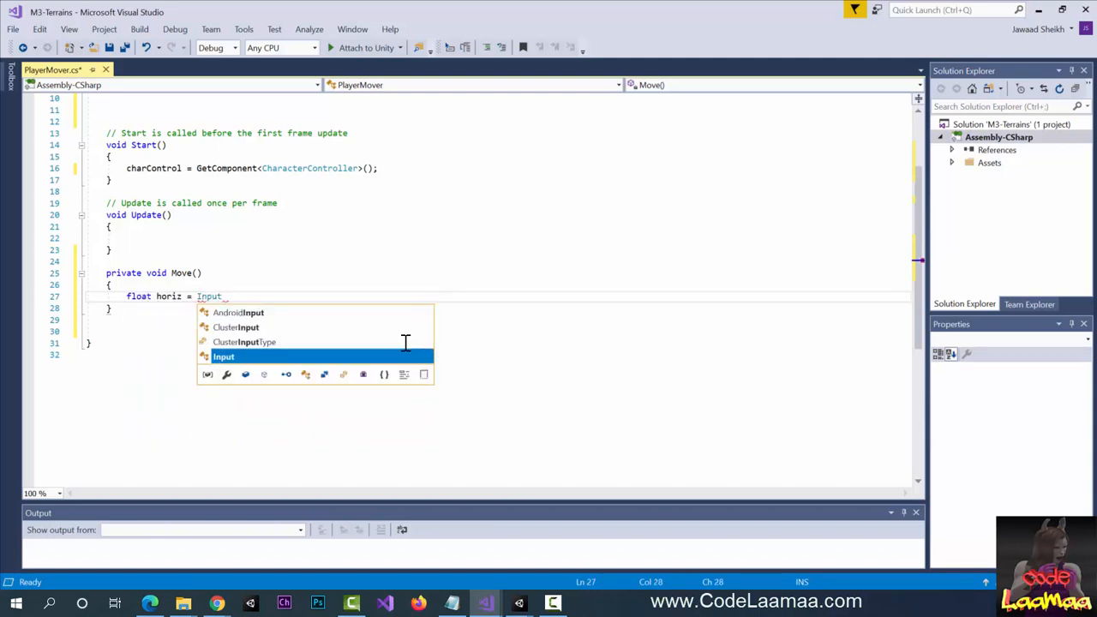
{"action": "type", "text": ".getAx"}
{"action": "type", "text": "(\"Ho"}
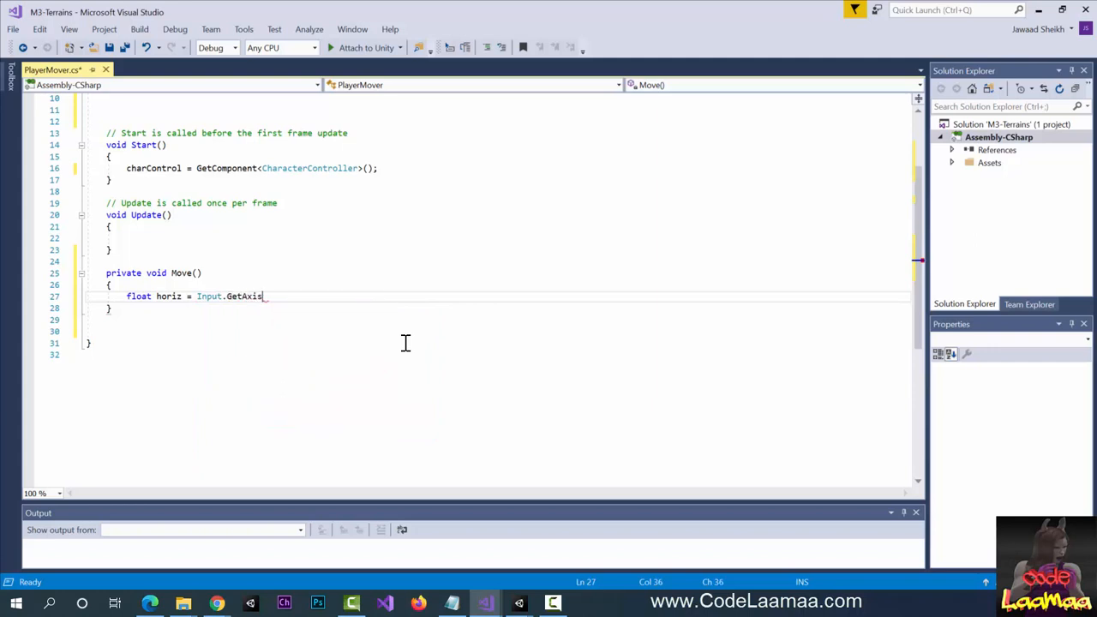
{"action": "type", "text": "rizont"}
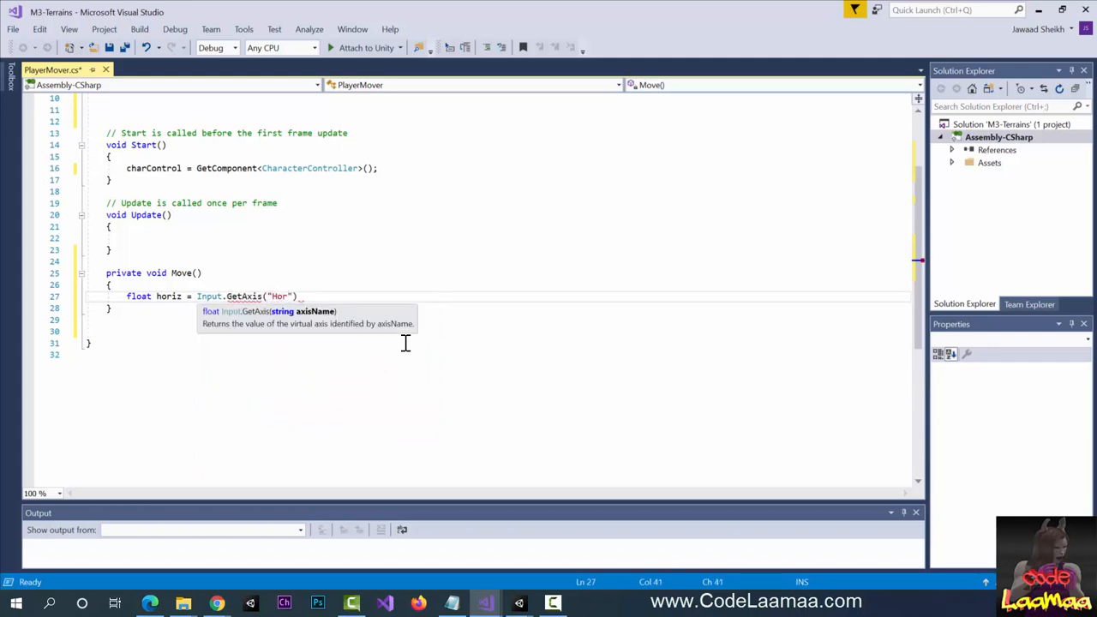
{"action": "type", "text": "al\");"}
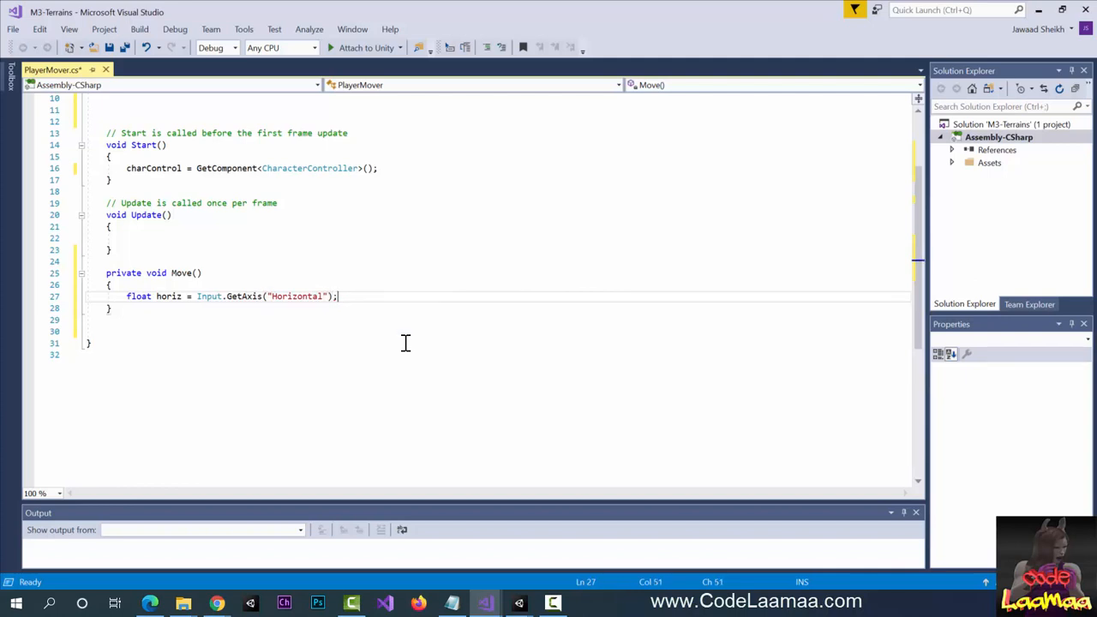
Below horiz, declare a float named vert that reads Input.GetAxis("Vertical").
{"action": "key", "text": "Return"}
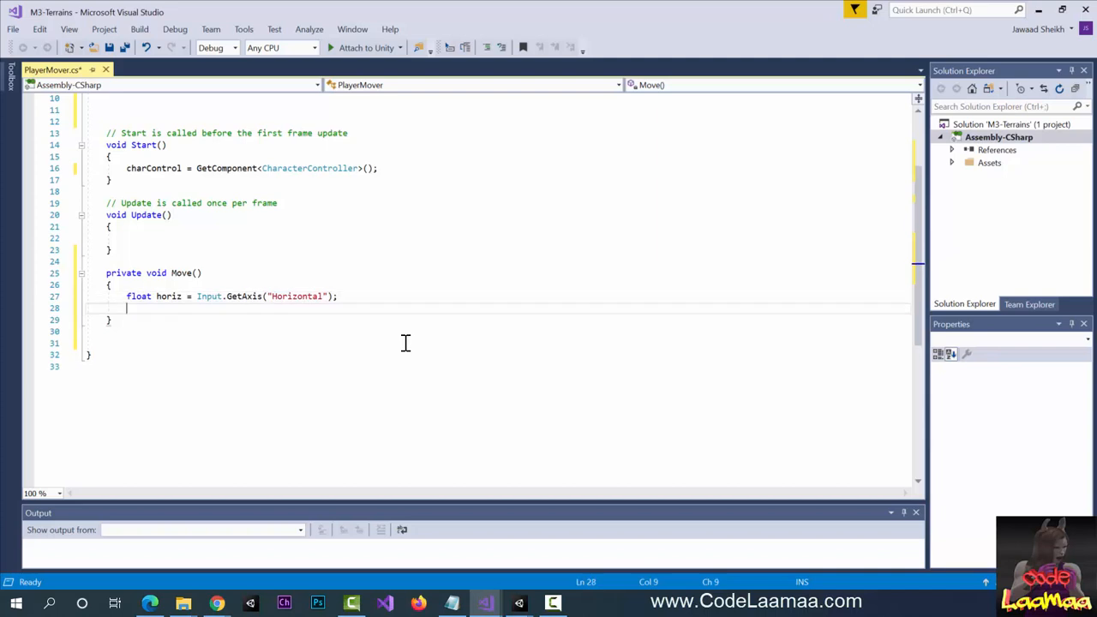
{"action": "type", "text": "float vert = Input.ge"}
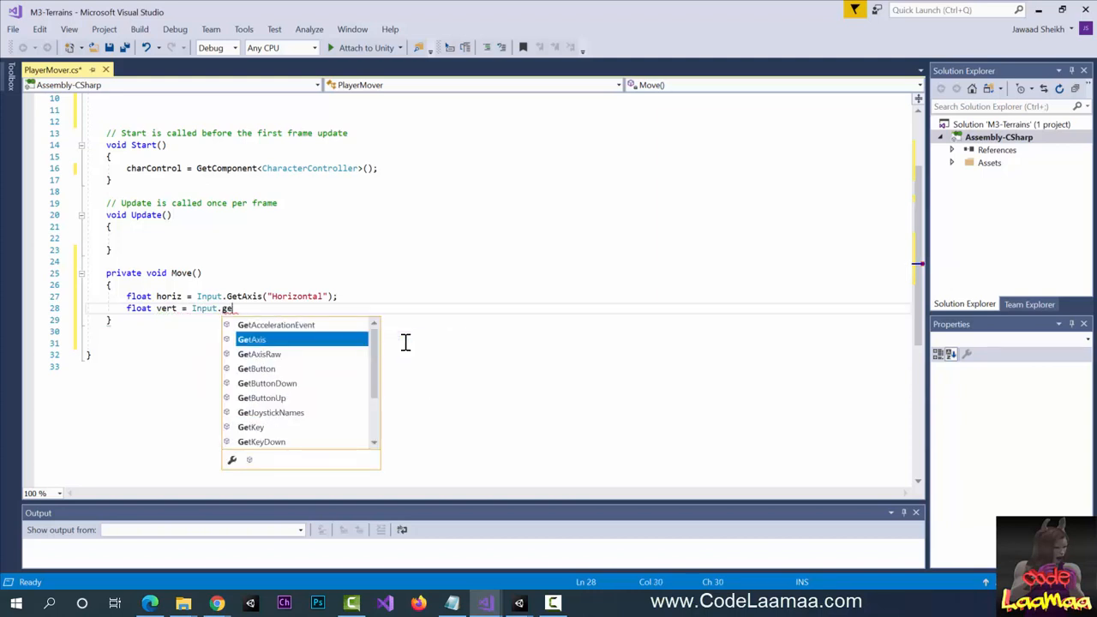
{"action": "key", "text": "Tab"}
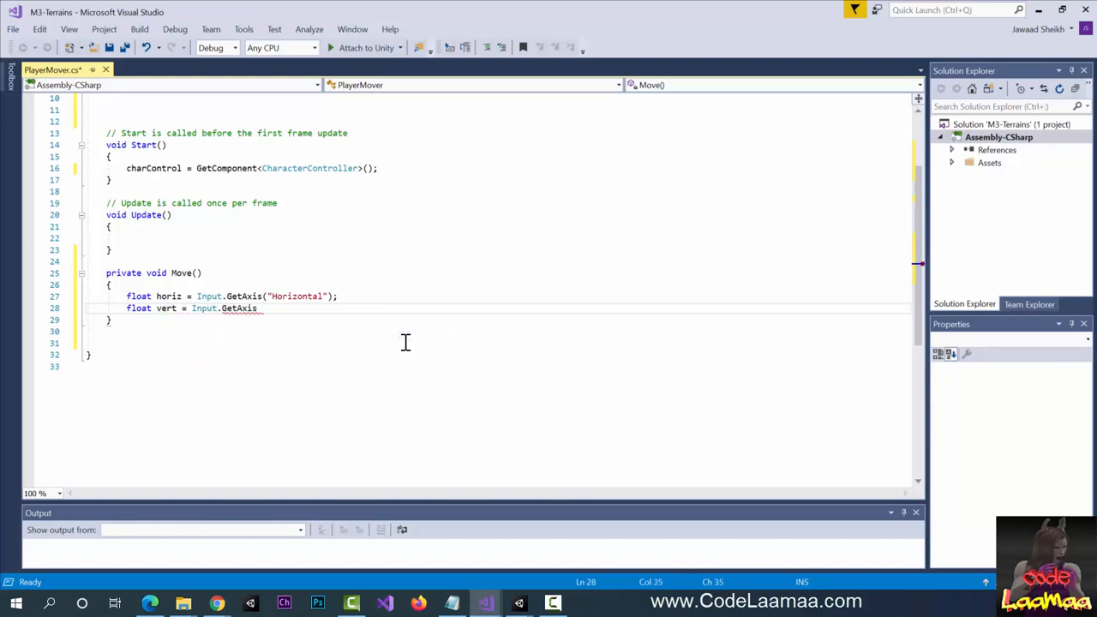
{"action": "type", "text": "(\"Vertical"}
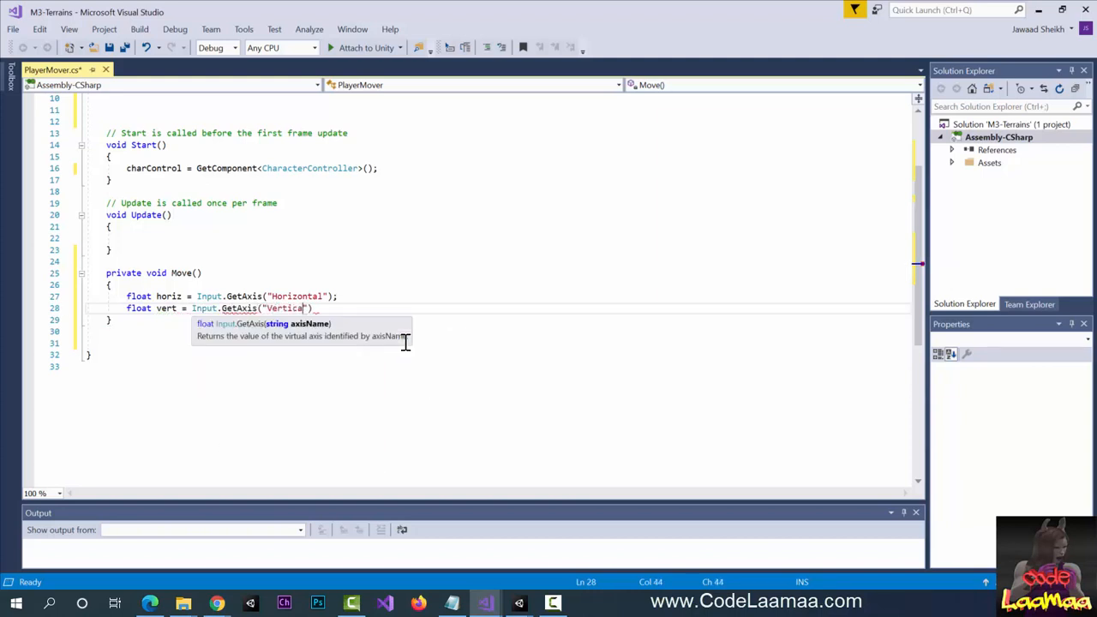
{"action": "key", "text": "ctrl+End"}
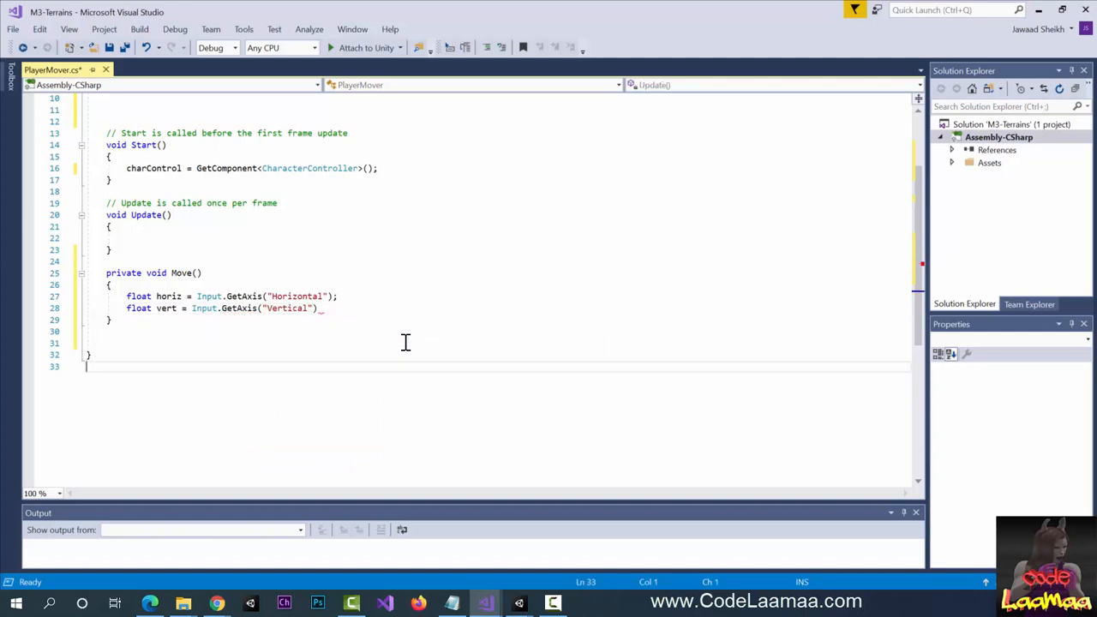
{"action": "left_click", "coordinate": [362, 308]}
{"action": "type", "text": ";"}
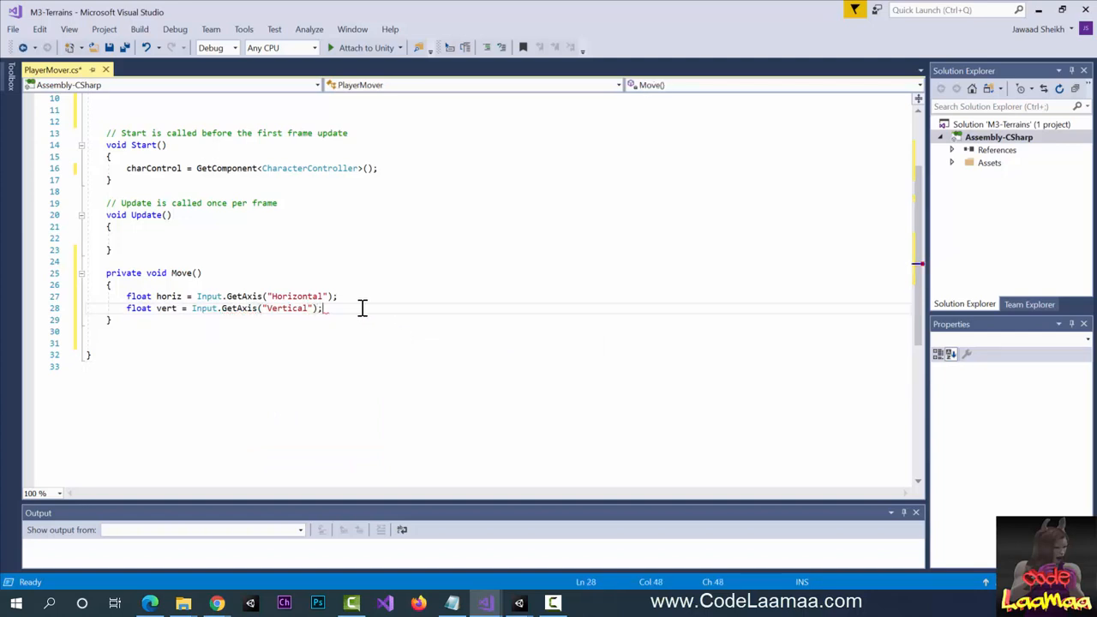
Leave three blank lines below vert and add a charControl.Move() call without arguments or a semicolon.
{"action": "key", "text": "Return"}
{"action": "key", "text": "Return"}
{"action": "key", "text": "Return"}
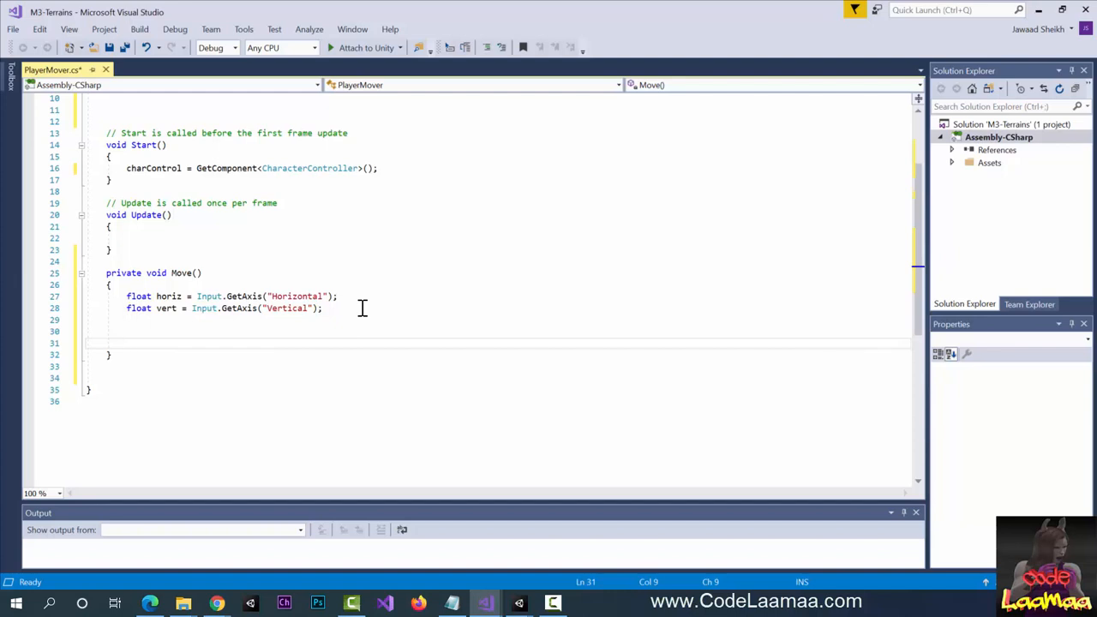
{"action": "key", "text": "Return"}
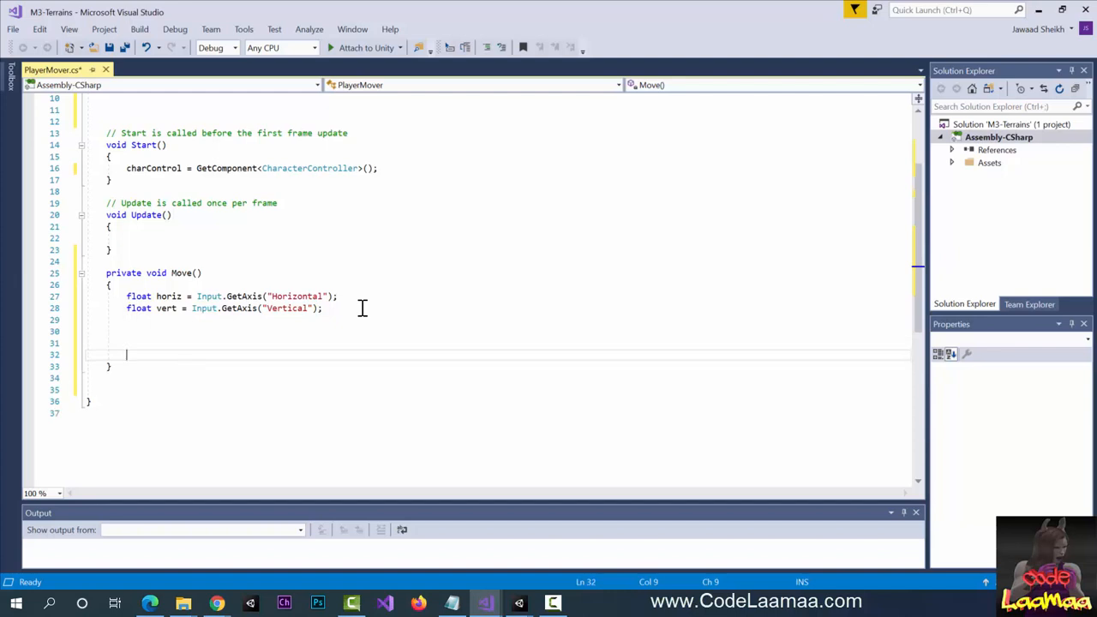
{"action": "key", "text": "Up"}
{"action": "key", "text": "Down"}
{"action": "type", "text": "charControl.mov"}
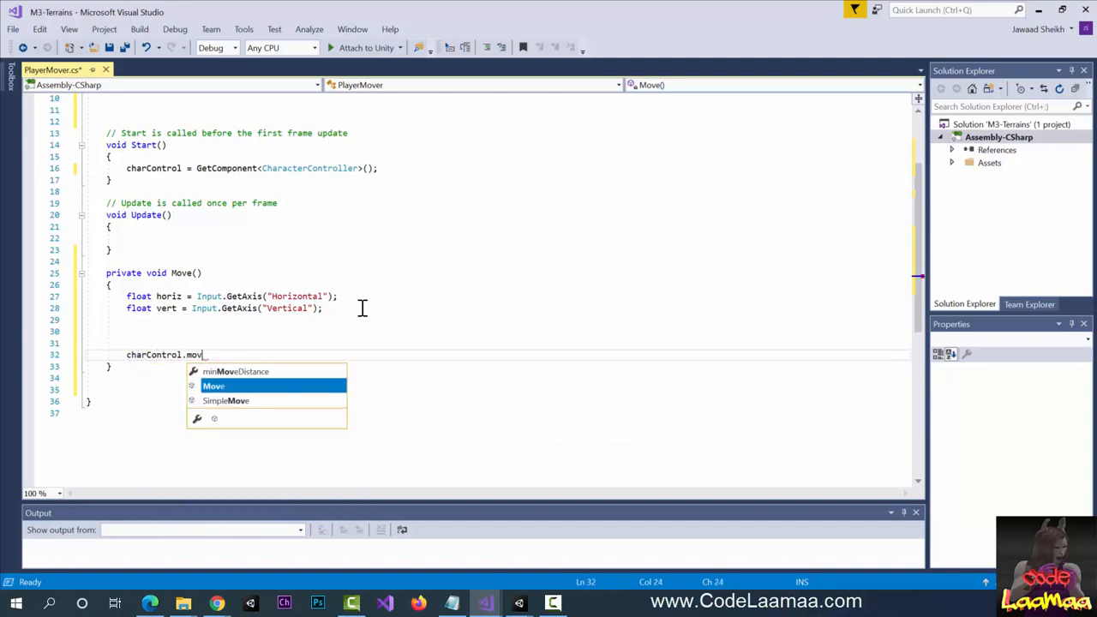
{"action": "key", "text": "Tab"}
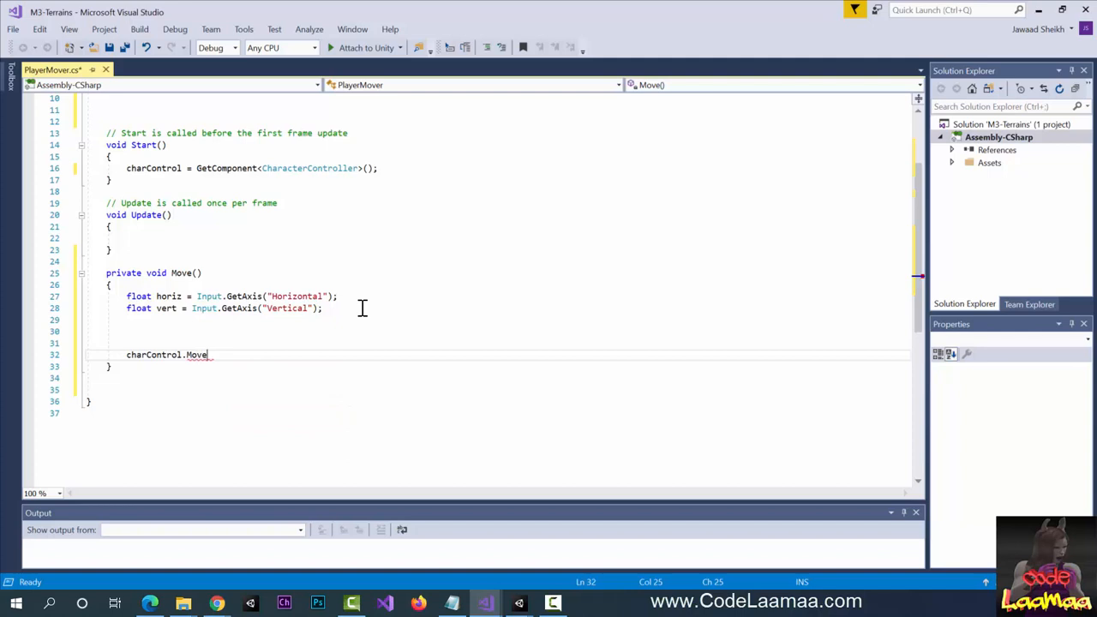
{"action": "type", "text": "();"}
{"action": "key", "text": "BackSpace"}
{"action": "key", "text": "BackSpace"}
{"action": "key", "text": "BackSpace"}
{"action": "type", "text": "("}
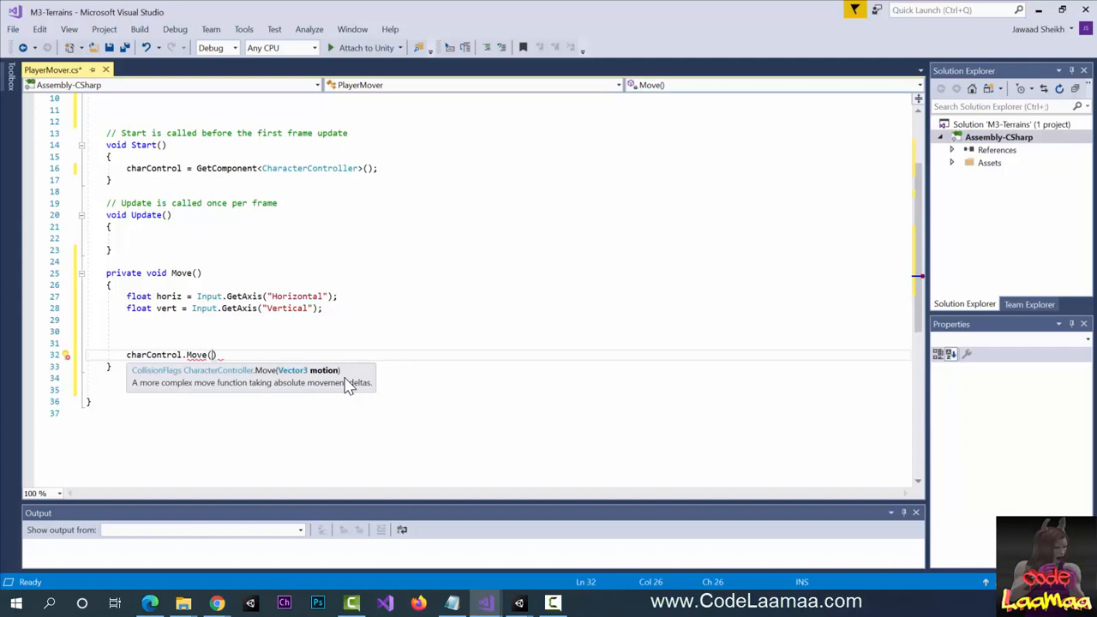
Between vert and the charControl.Move() call, declare a Vector3 named move equal to transform.forward * vert + transform.right * horiz.
{"action": "left_click", "coordinate": [221, 333]}
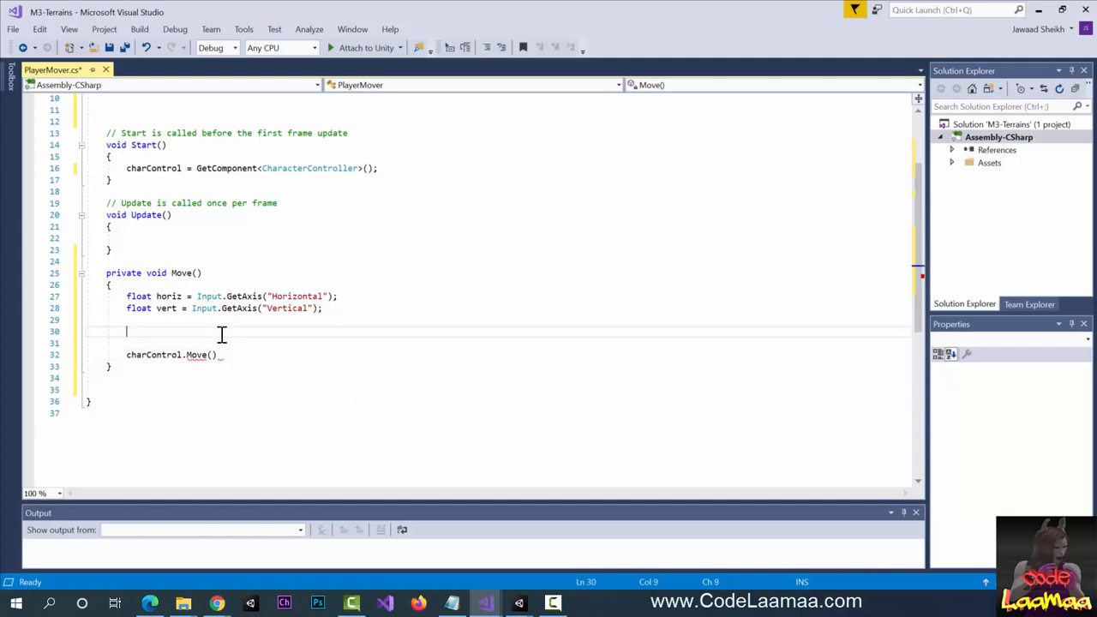
{"action": "type", "text": "Vector"}
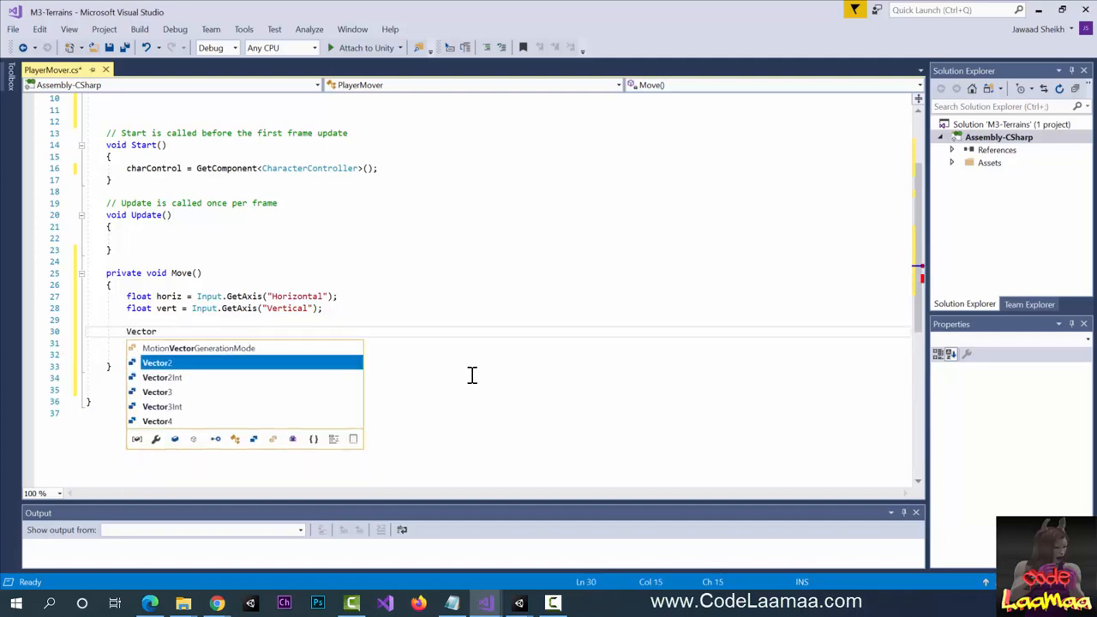
{"action": "type", "text": "3 move"}
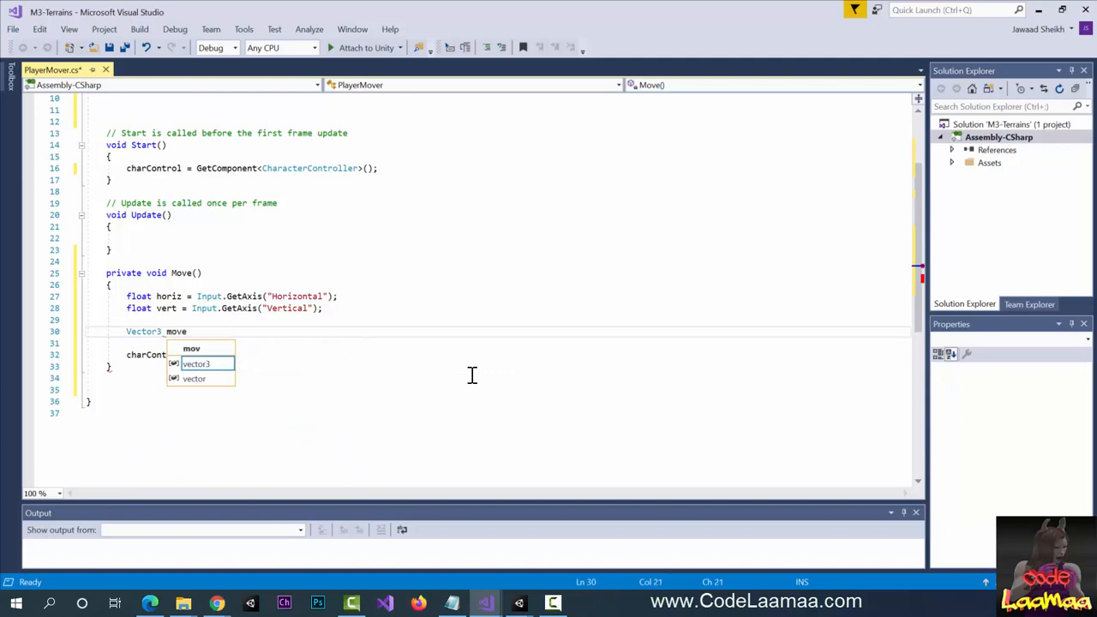
{"action": "type", "text": " = "}
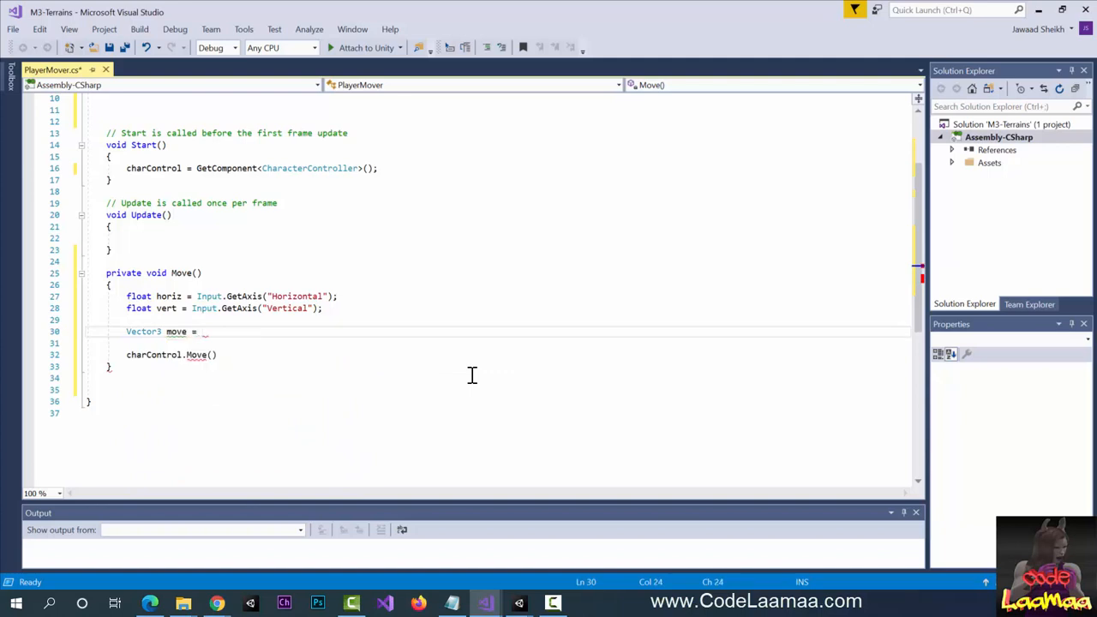
{"action": "type", "text": "transform.forward * vert "}
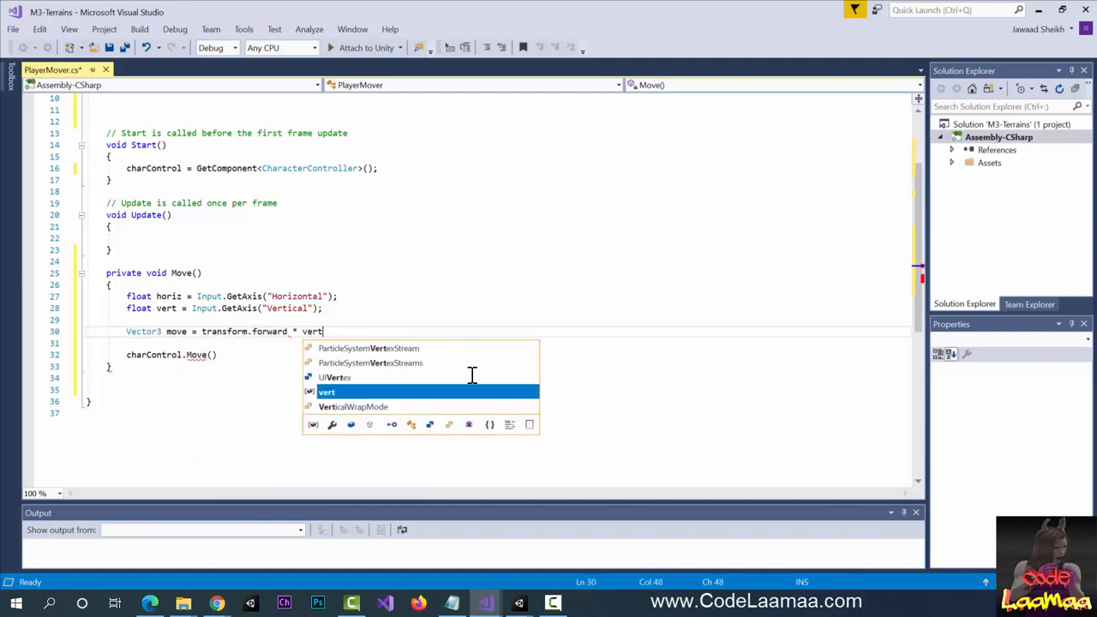
{"action": "type", "text": "+ "}
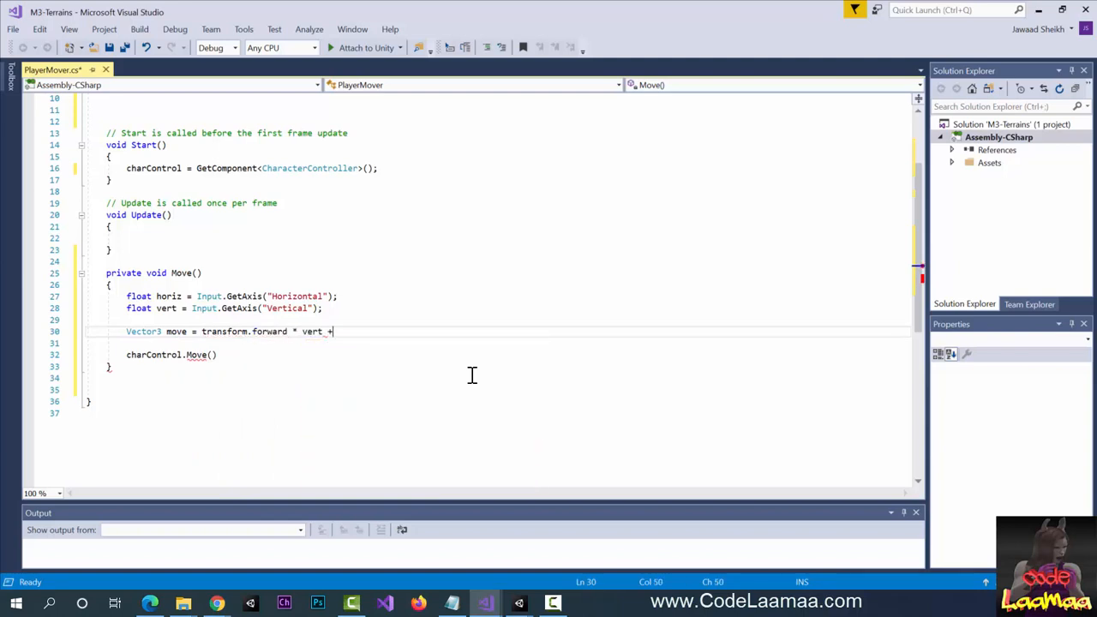
{"action": "type", "text": "transform."}
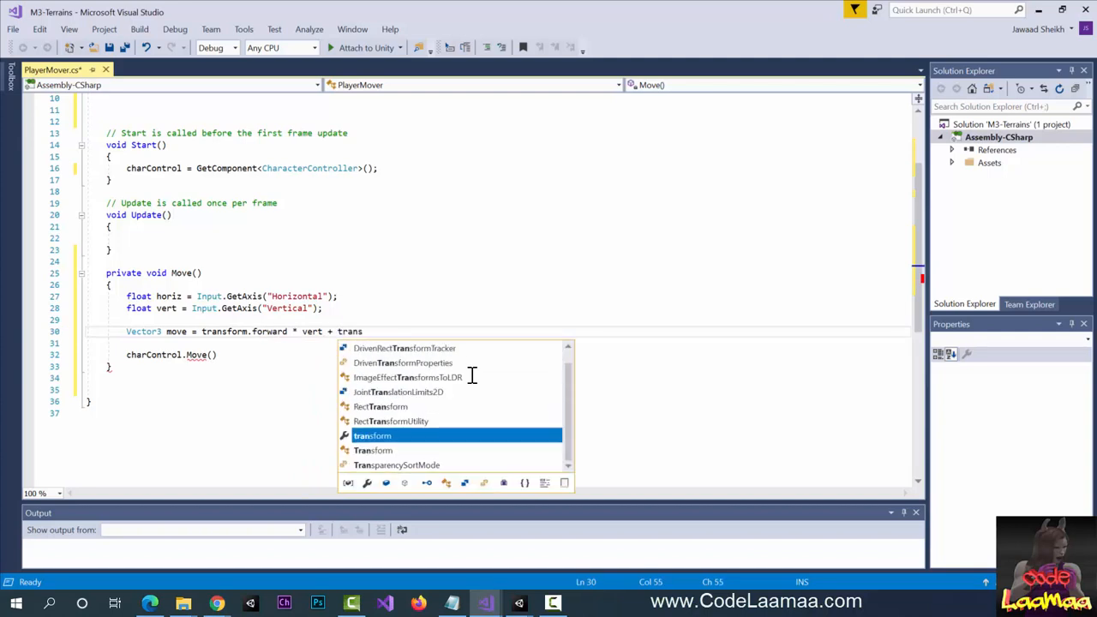
{"action": "type", "text": "rig"}
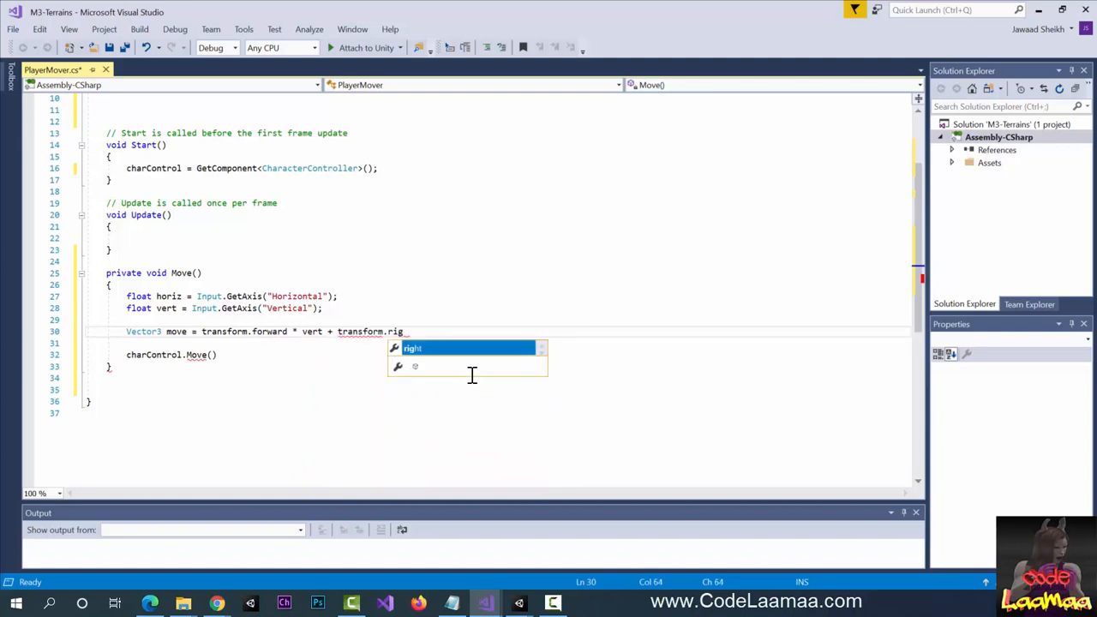
{"action": "type", "text": "ht * horiz;"}
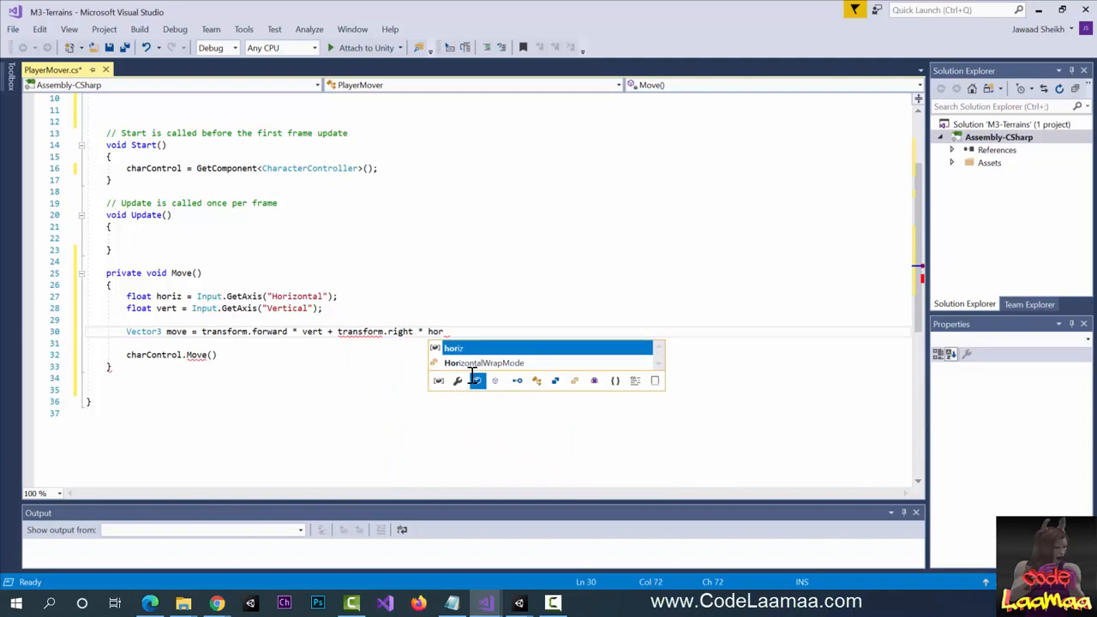
Pass move as the argument of the charControl.Move call and end the statement with a semicolon.
{"action": "key", "text": "Down"}
{"action": "key", "text": "Down"}
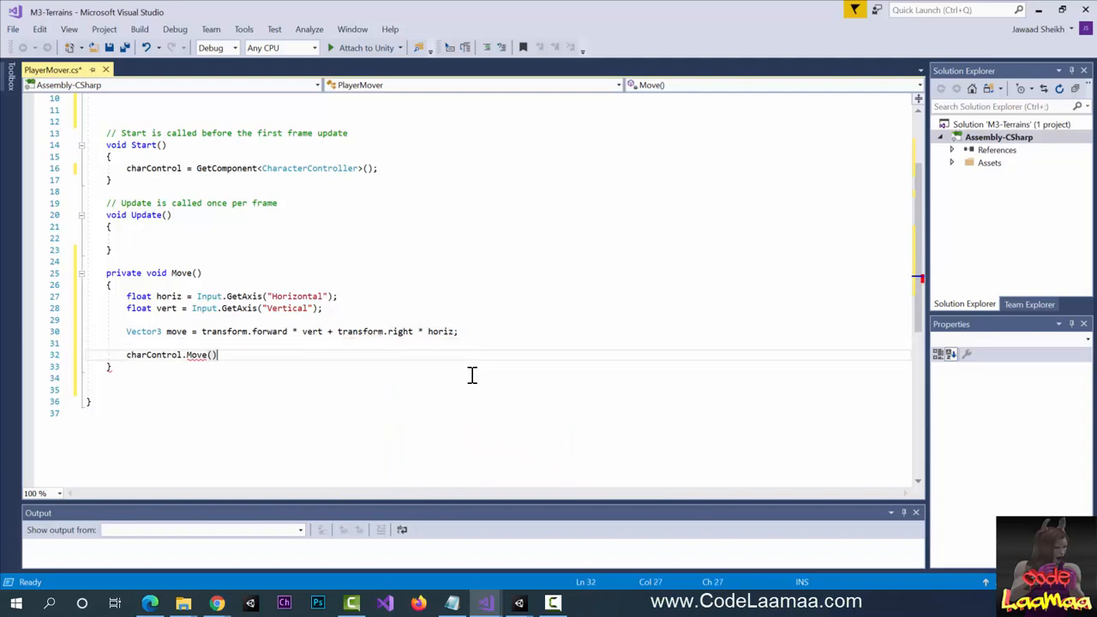
{"action": "key", "text": "Left"}
{"action": "type", "text": "move"}
{"action": "key", "text": "End"}
{"action": "type", "text": ";"}
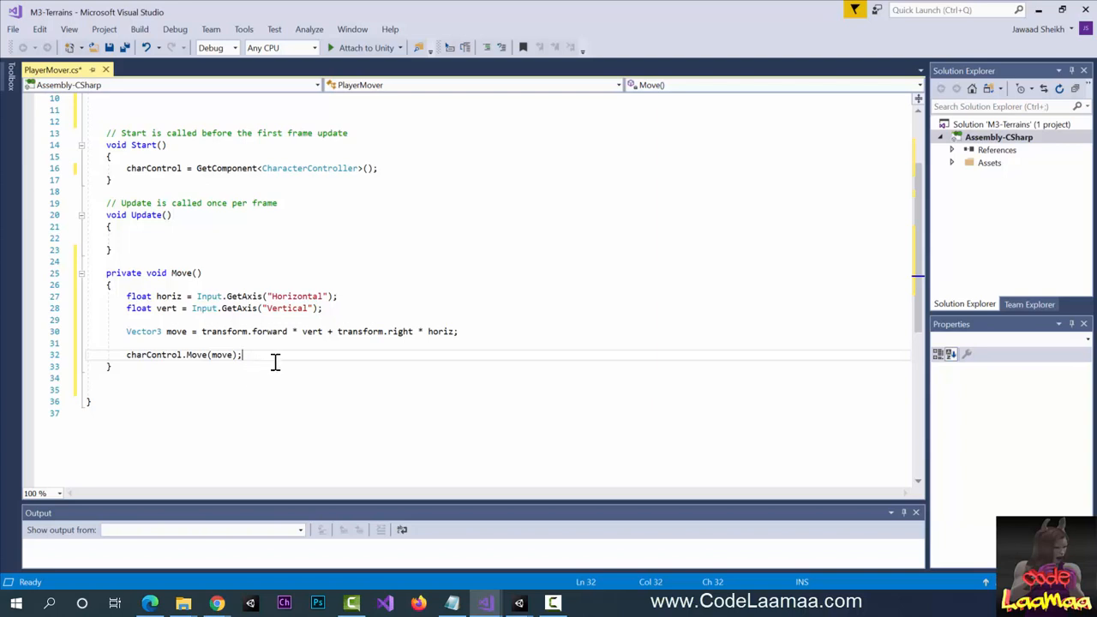
Remove the blank line between the Vector3 move declaration and the charControl.Move(move) statement.
{"action": "mouse_move", "coordinate": [316, 336]}
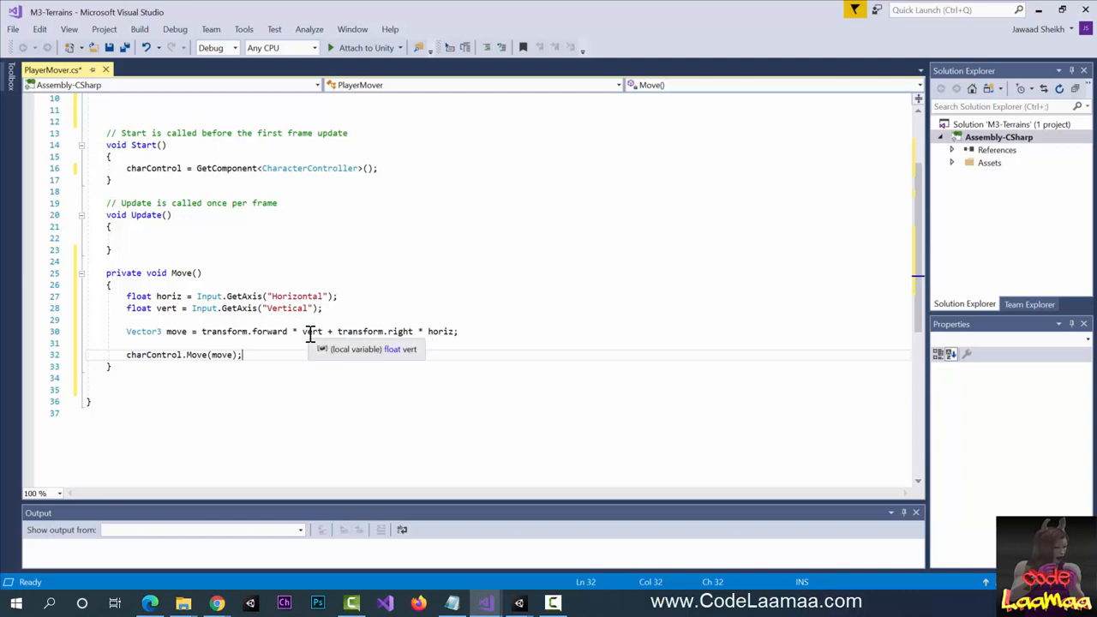
{"action": "mouse_move", "coordinate": [372, 338]}
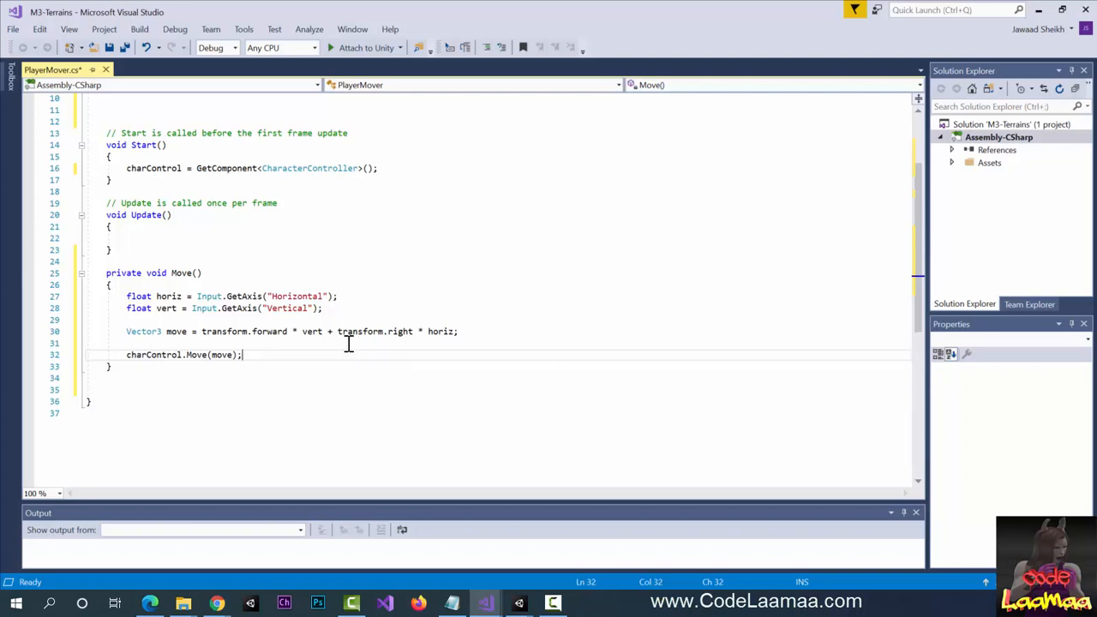
{"action": "mouse_move", "coordinate": [273, 336]}
{"action": "left_click", "coordinate": [250, 343]}
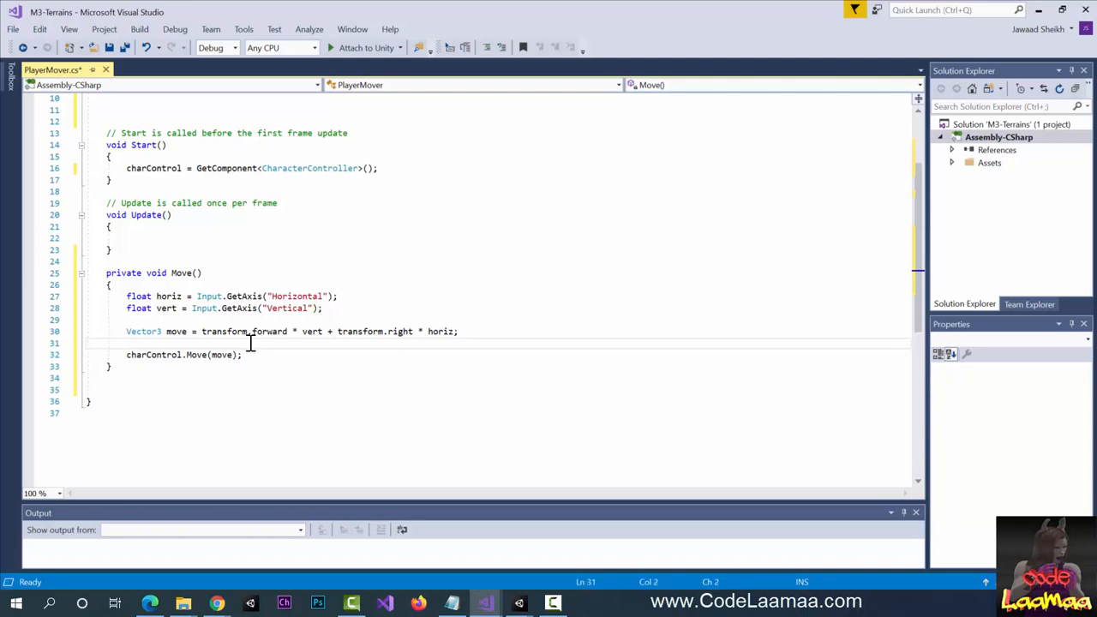
{"action": "key", "text": "BackSpace"}
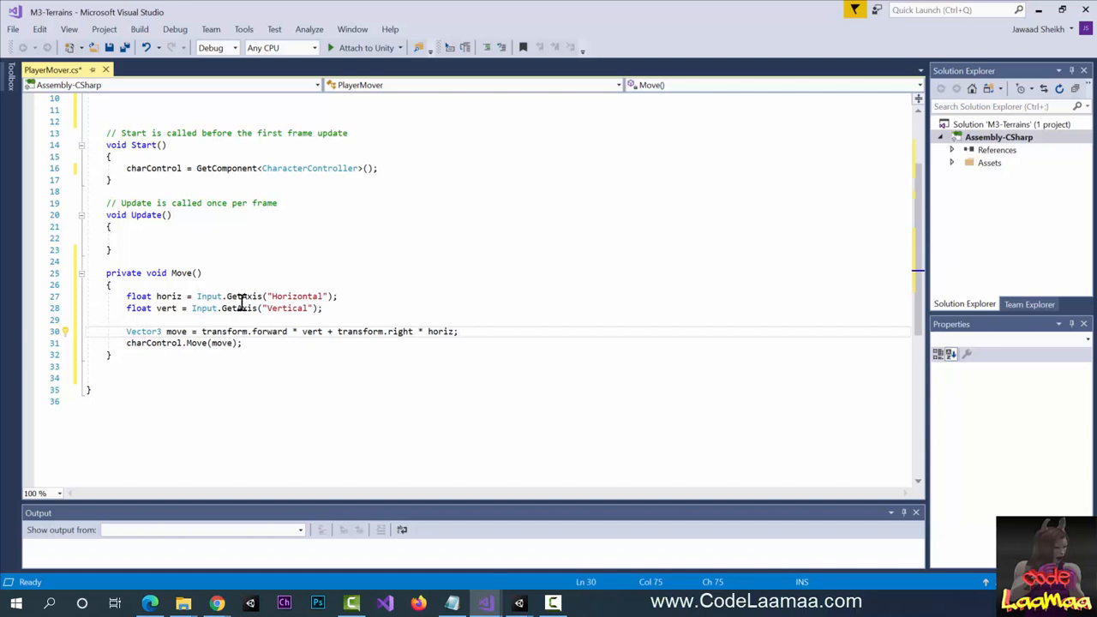
Call Move(); inside the Update method and save the PlayerMover script.
{"action": "left_click", "coordinate": [140, 239]}
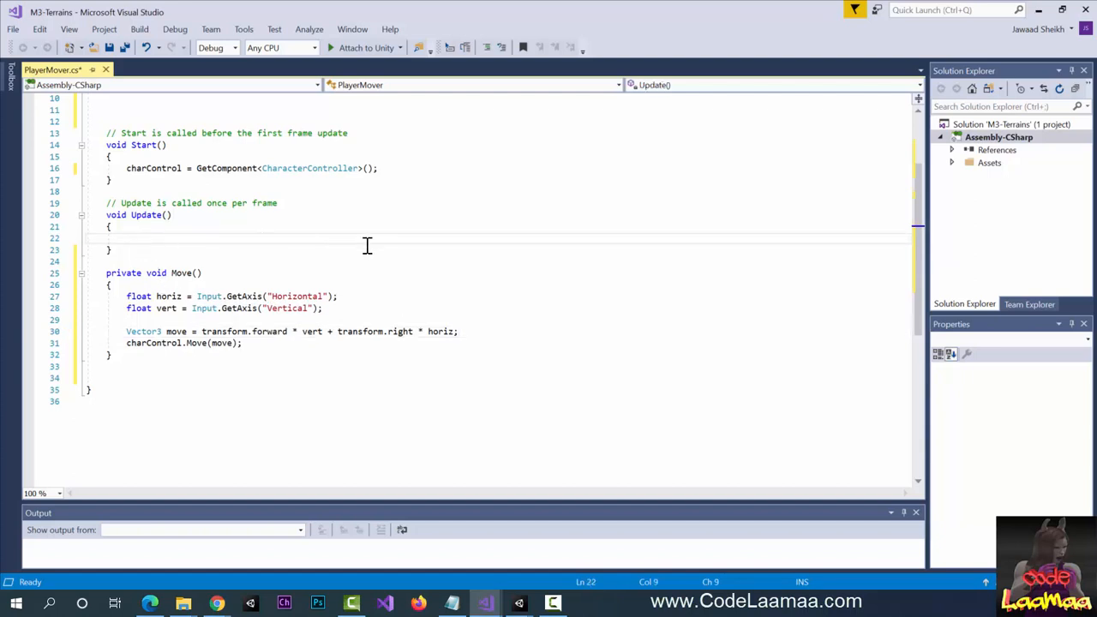
{"action": "type", "text": "Move();"}
{"action": "left_click", "coordinate": [395, 255]}
{"action": "key", "text": "ctrl+s"}
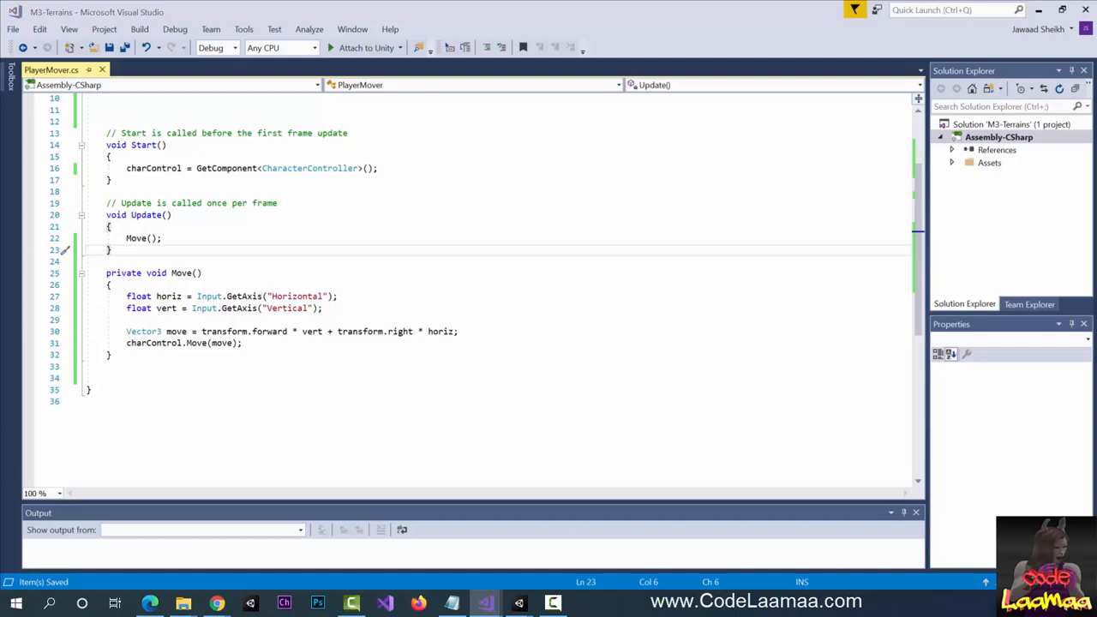
Switch to the Unity editor and add a Character Controller component to the Cube.
{"action": "key", "text": "alt+Tab"}
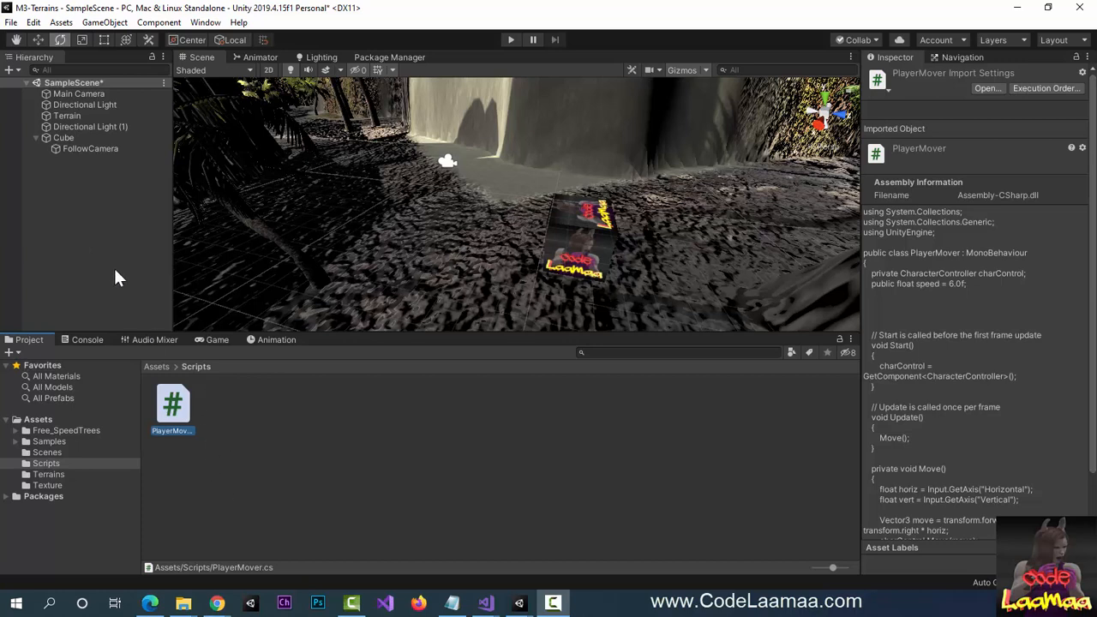
{"action": "left_click", "coordinate": [57, 139]}
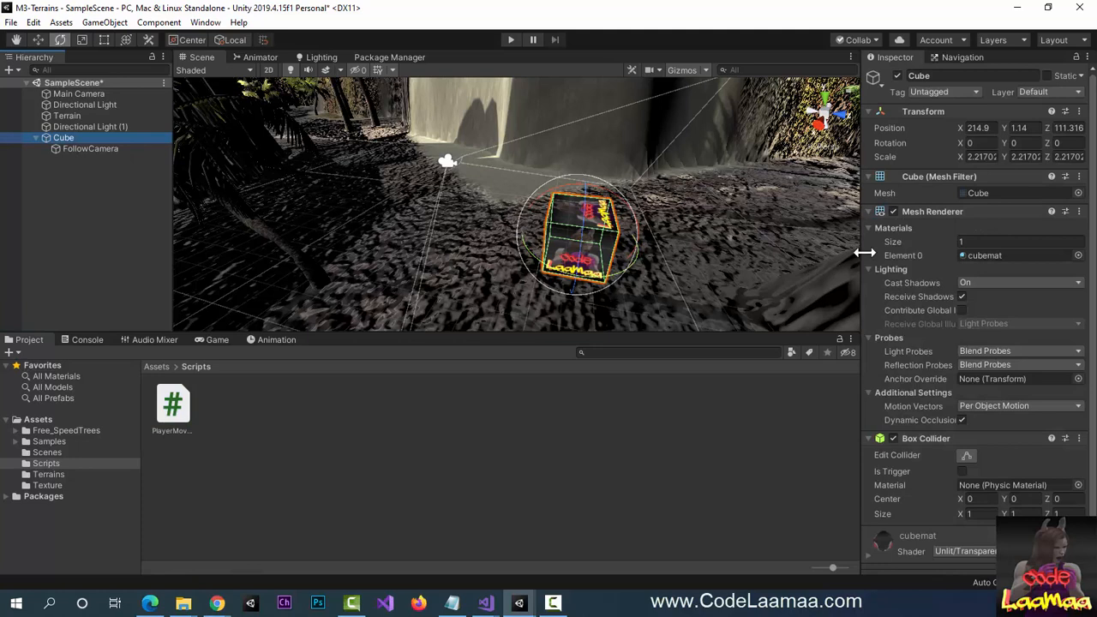
{"action": "scroll", "coordinate": [1018, 424], "scroll_direction": "down", "scroll_amount": 1}
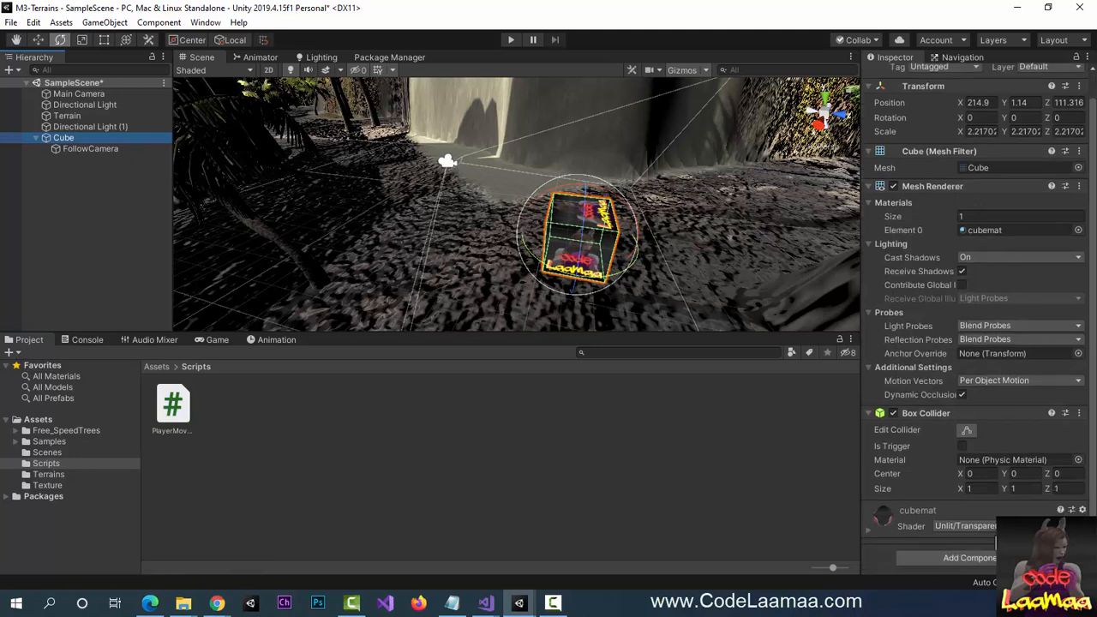
{"action": "left_click", "coordinate": [971, 557]}
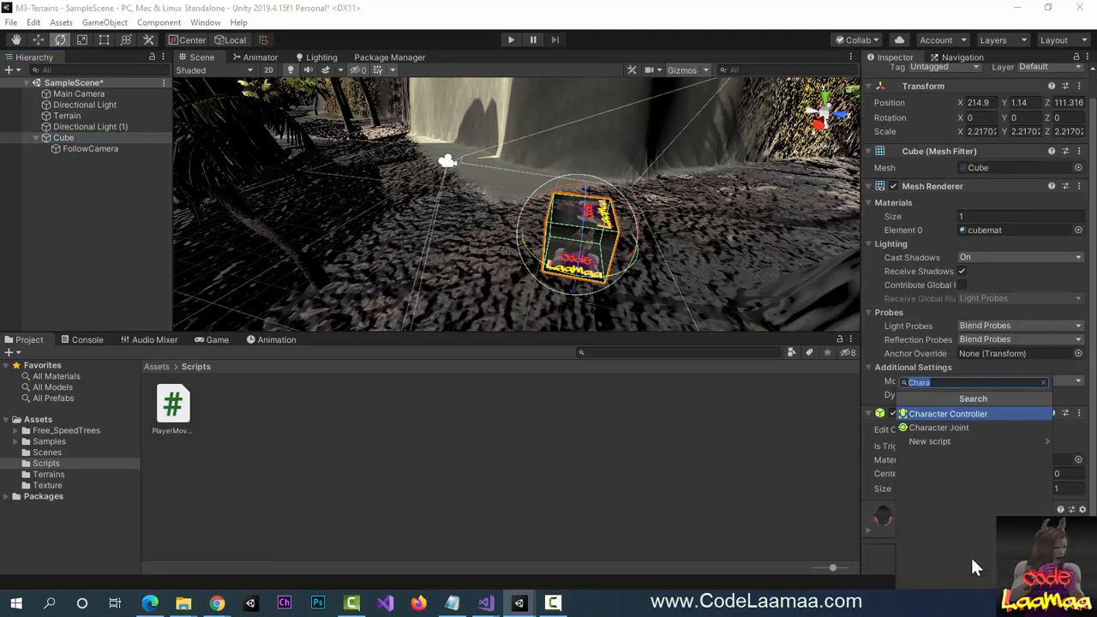
{"action": "type", "text": "chara"}
{"action": "key", "text": "Return"}
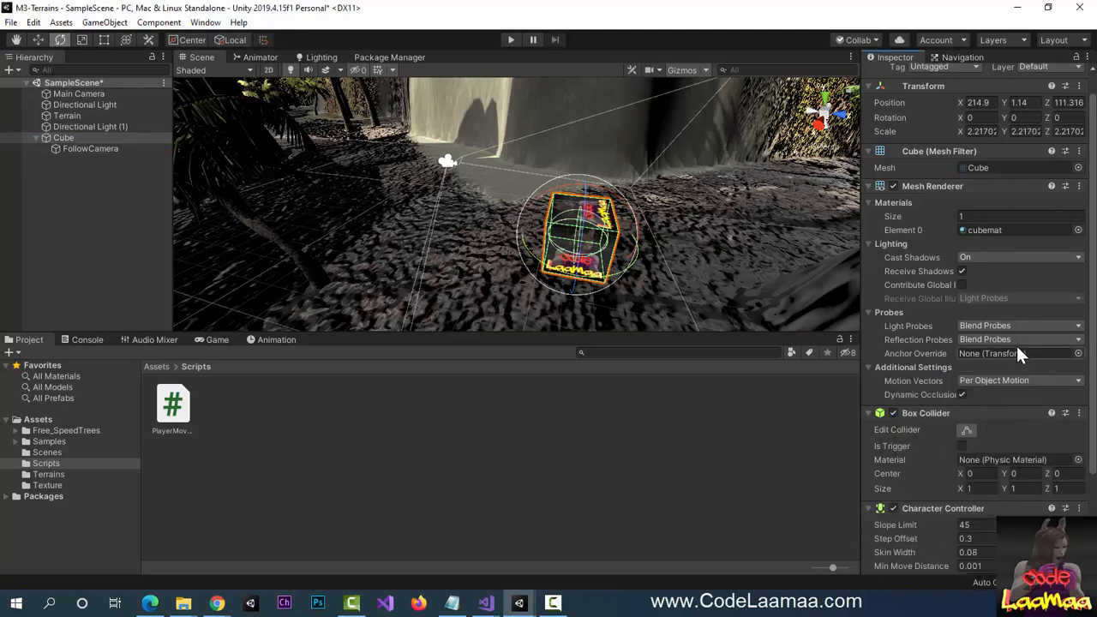
Add the Player Mover script component to the Cube and save the scene.
{"action": "scroll", "coordinate": [1020, 352], "scroll_direction": "down", "scroll_amount": 3}
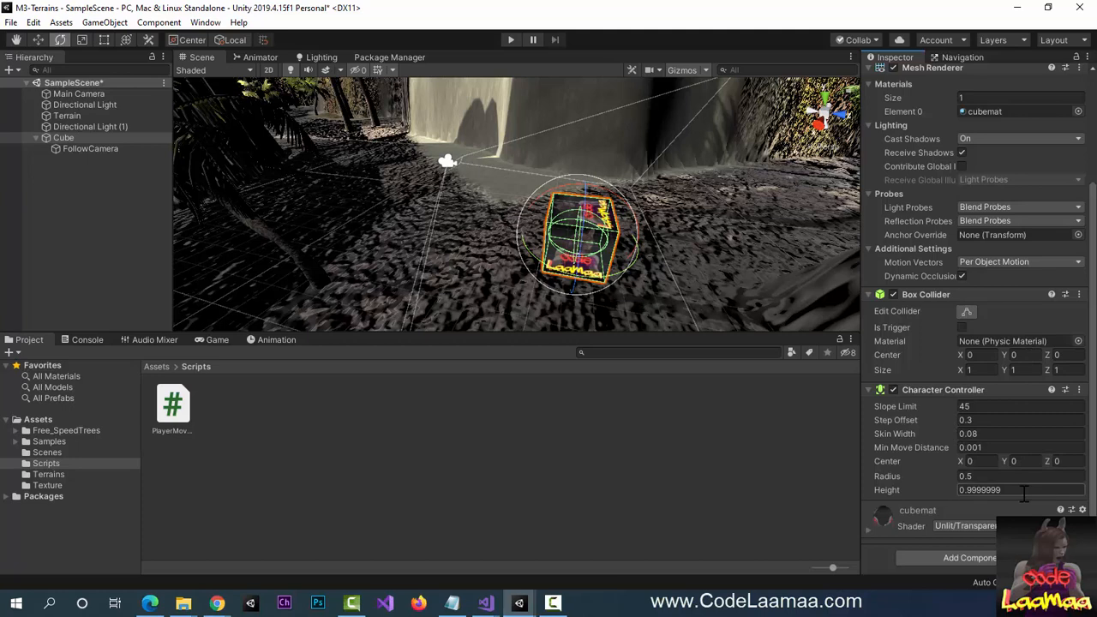
{"action": "left_click", "coordinate": [974, 558]}
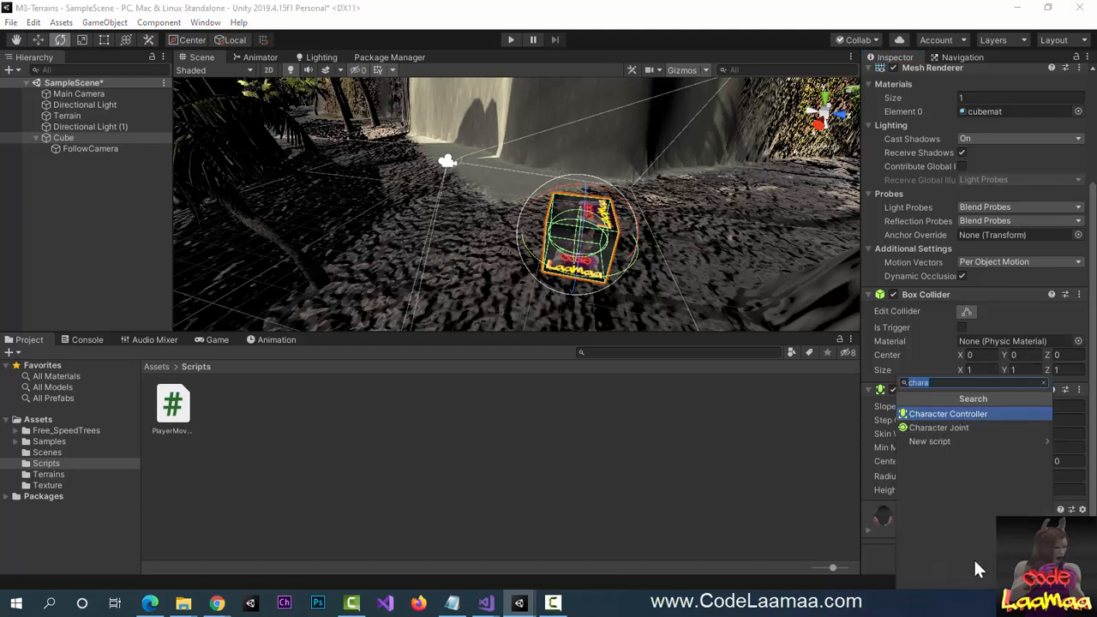
{"action": "type", "text": "play"}
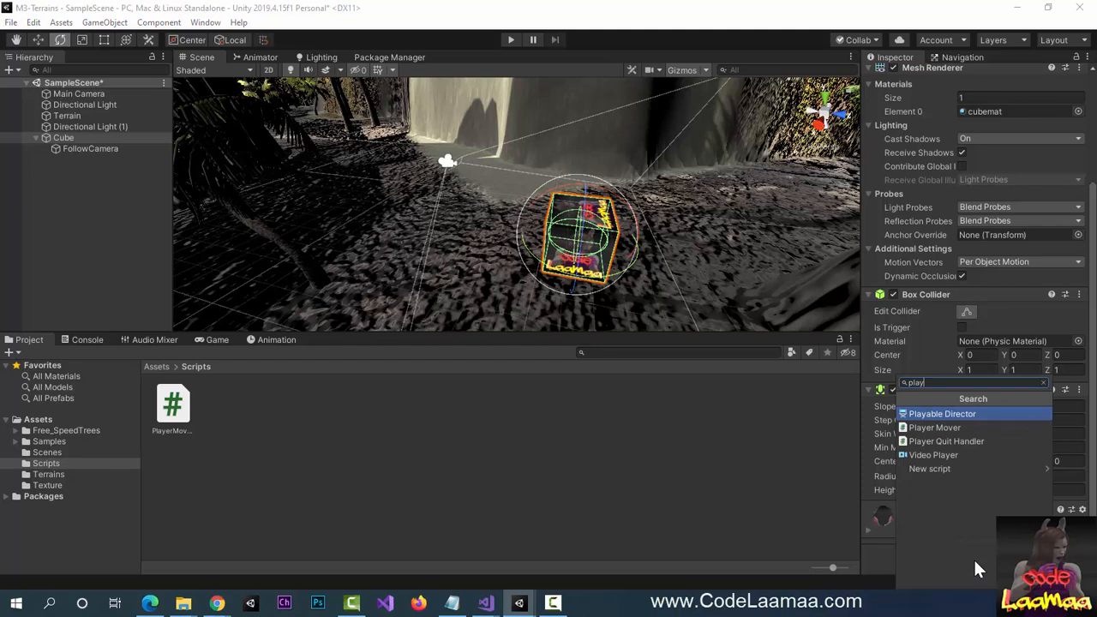
{"action": "key", "text": "Down"}
{"action": "key", "text": "Return"}
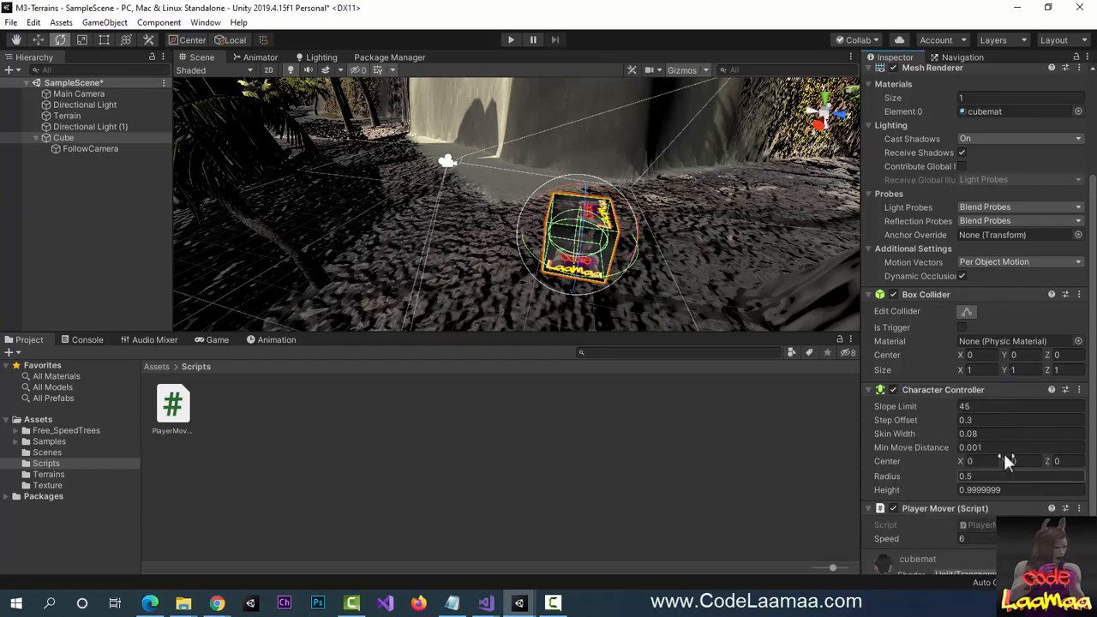
{"action": "scroll", "coordinate": [1025, 429], "scroll_direction": "down", "scroll_amount": 2}
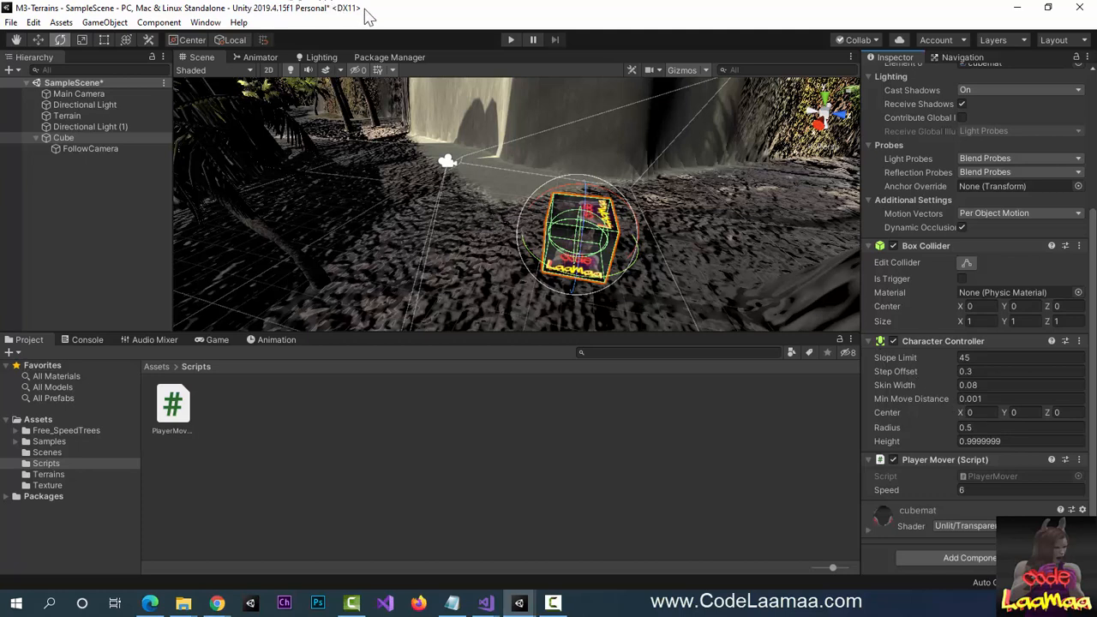
{"action": "key", "text": "ctrl+s"}
Show the Game view, run the scene and drive the cube around the terrain to test its movement.
{"action": "left_click", "coordinate": [206, 337]}
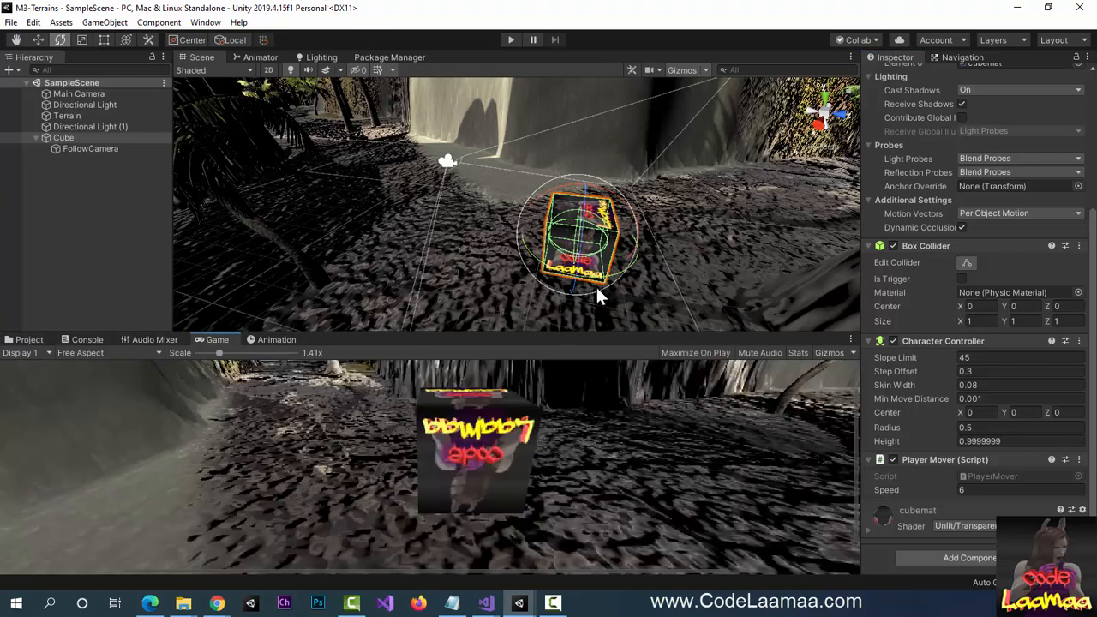
{"action": "left_click", "coordinate": [510, 40]}
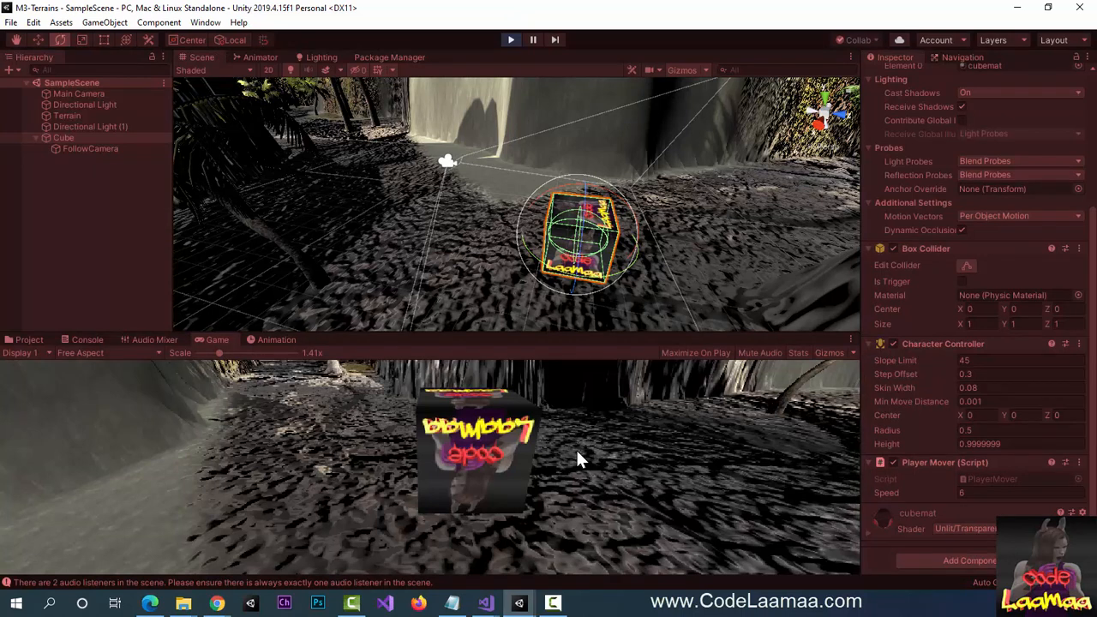
{"action": "key", "text": "w"}
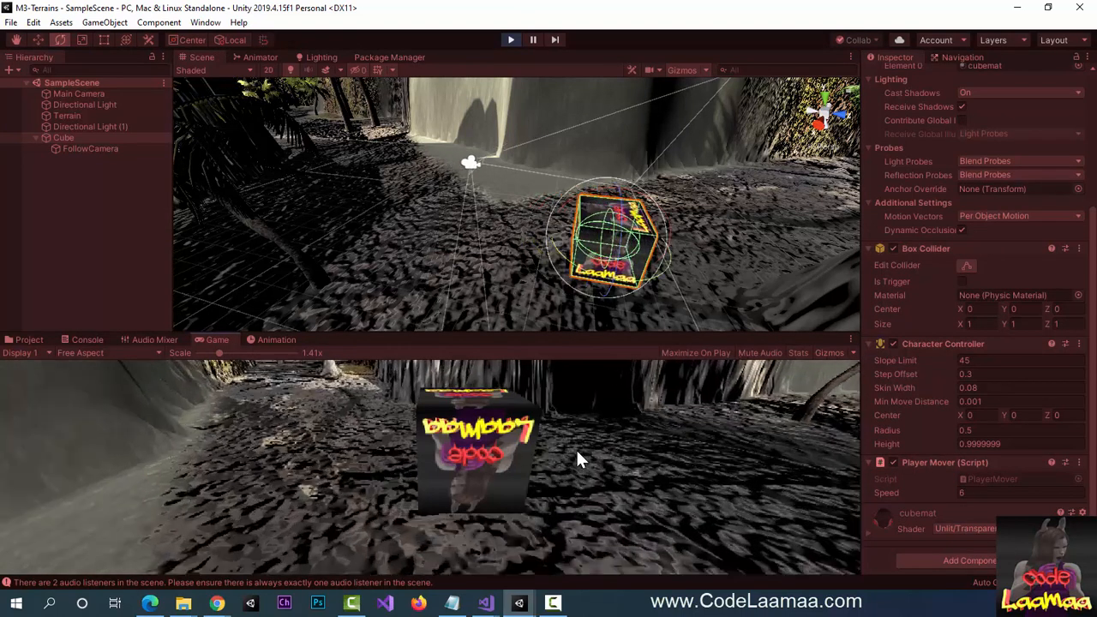
{"action": "key", "text": "w"}
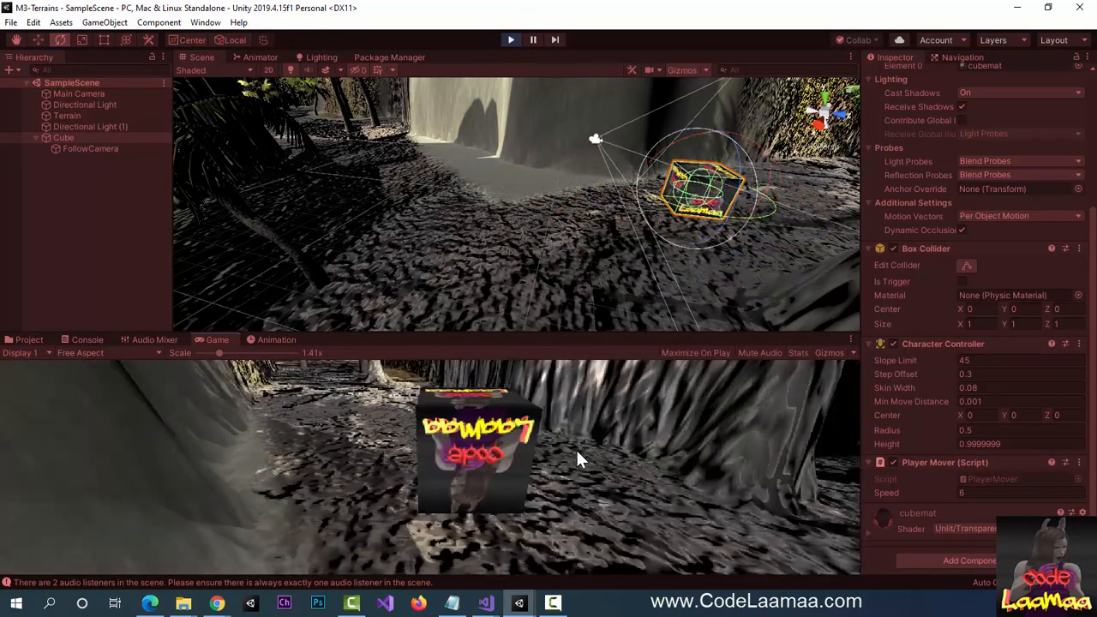
{"action": "key", "text": "w"}
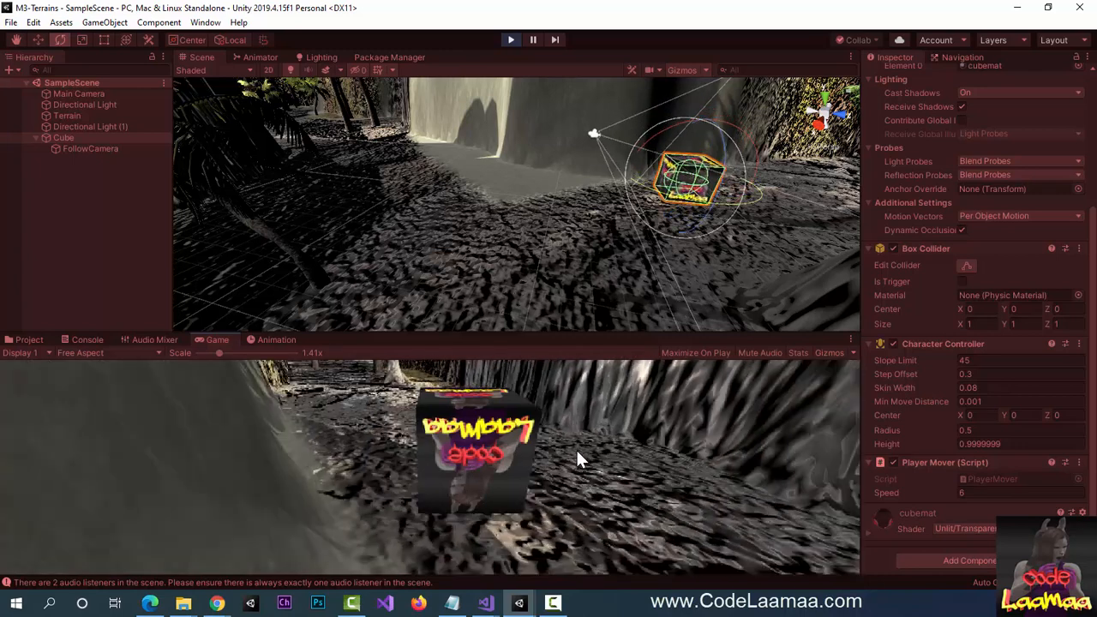
{"action": "key", "text": "w"}
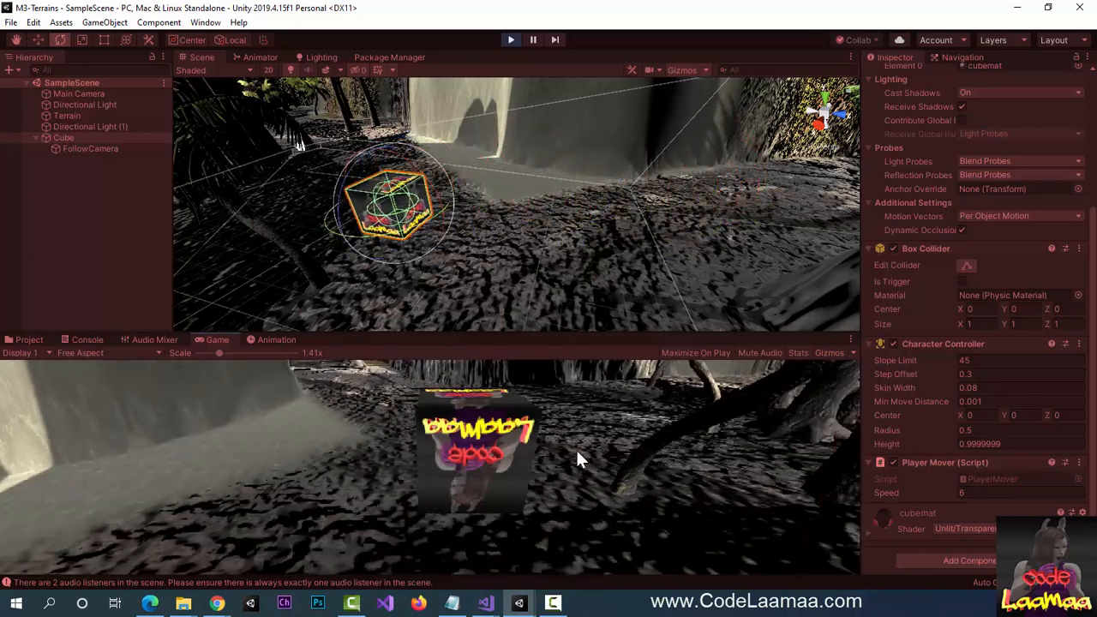
{"action": "key", "text": "w"}
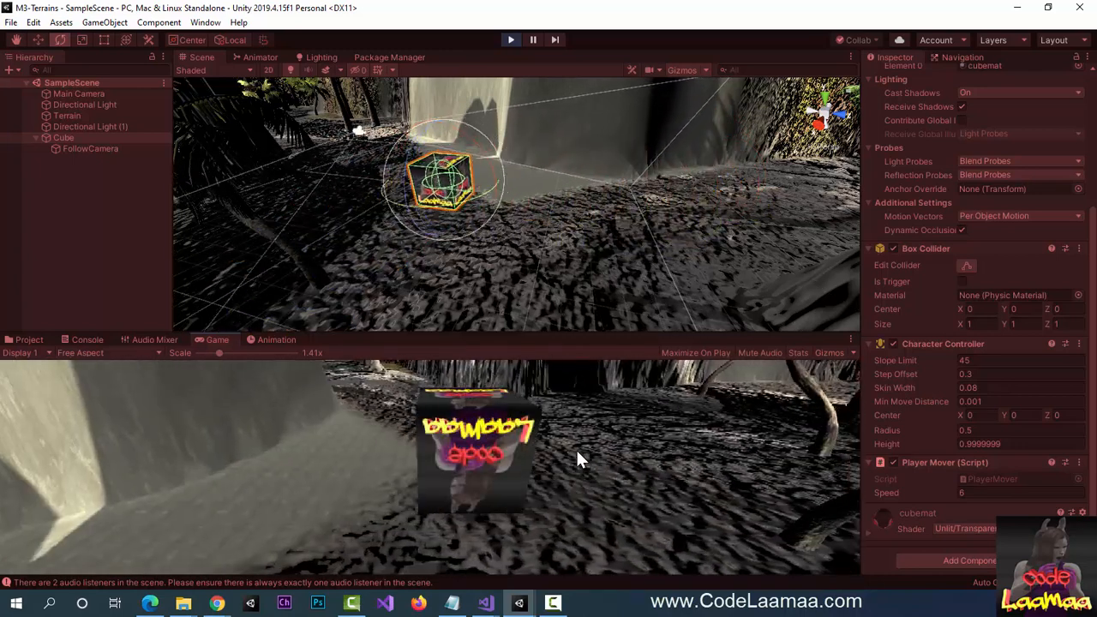
{"action": "key", "text": "w"}
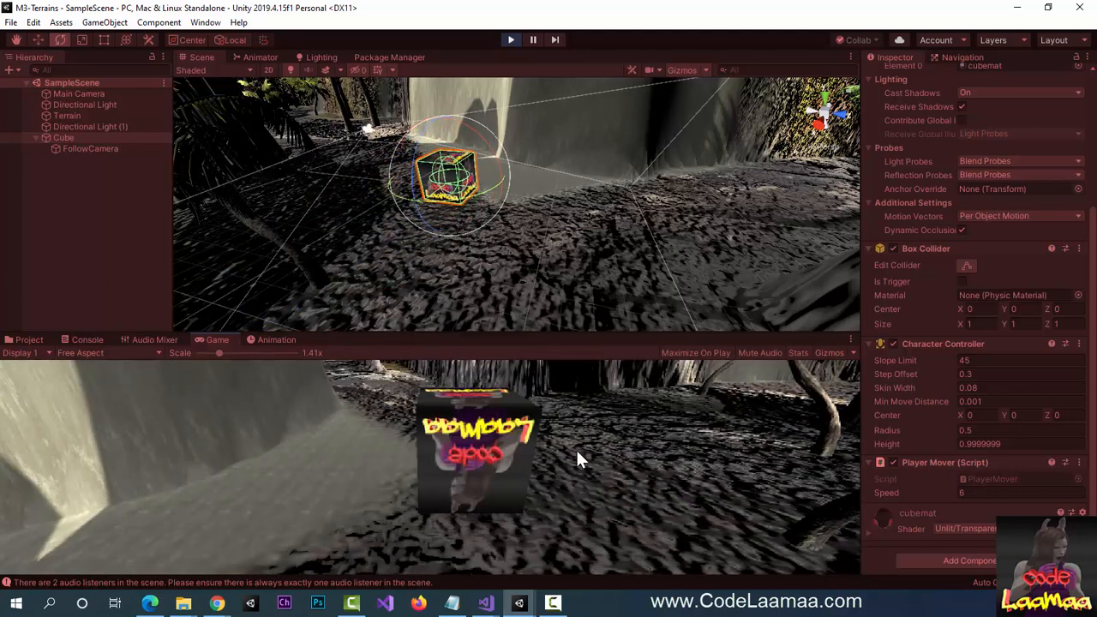
Stop the running scene and set the FollowCamera's Field of View to 114.
{"action": "left_click", "coordinate": [511, 40]}
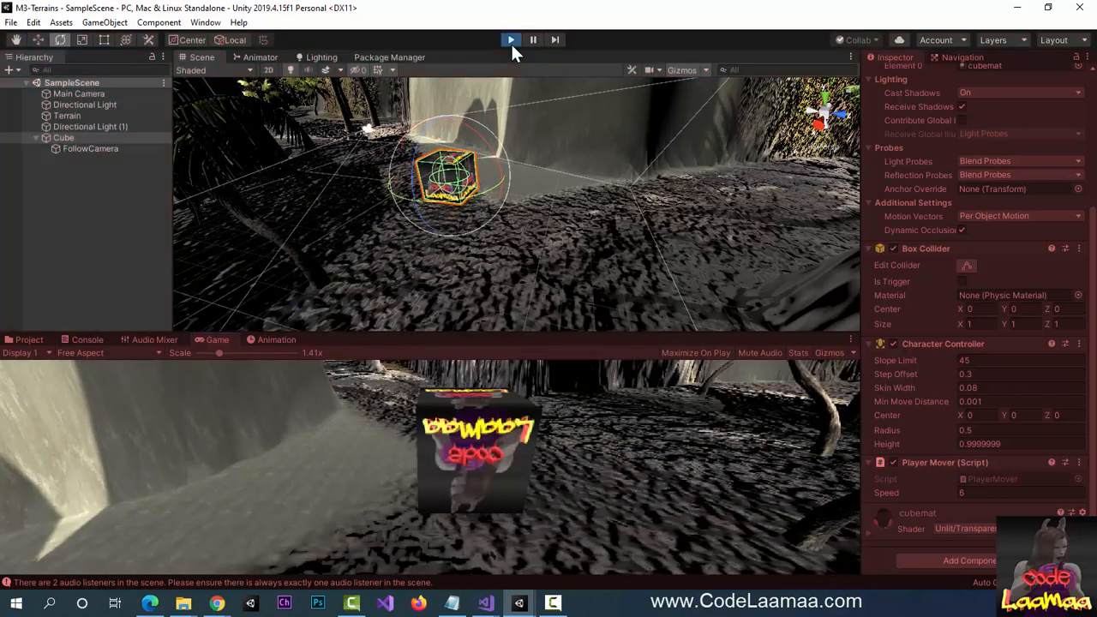
{"action": "left_click", "coordinate": [90, 148]}
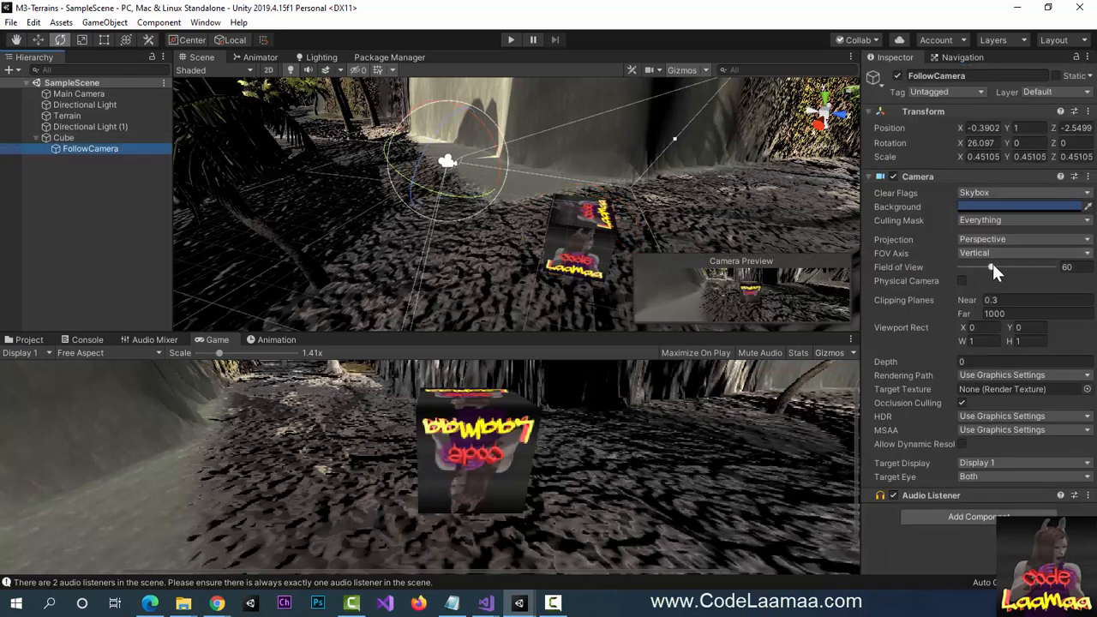
{"action": "left_click_drag", "start_coordinate": [990, 267], "coordinate": [1018, 267]}
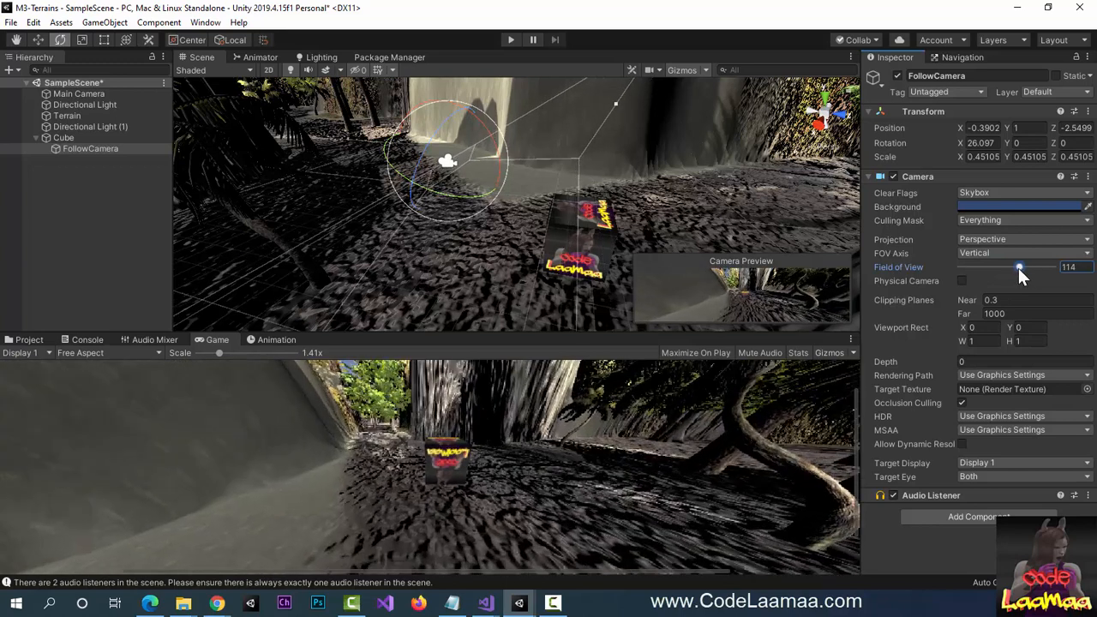
Run the scene and steer the cube along the terrain paths to check its movement with the wider follow camera view.
{"action": "left_click", "coordinate": [511, 40]}
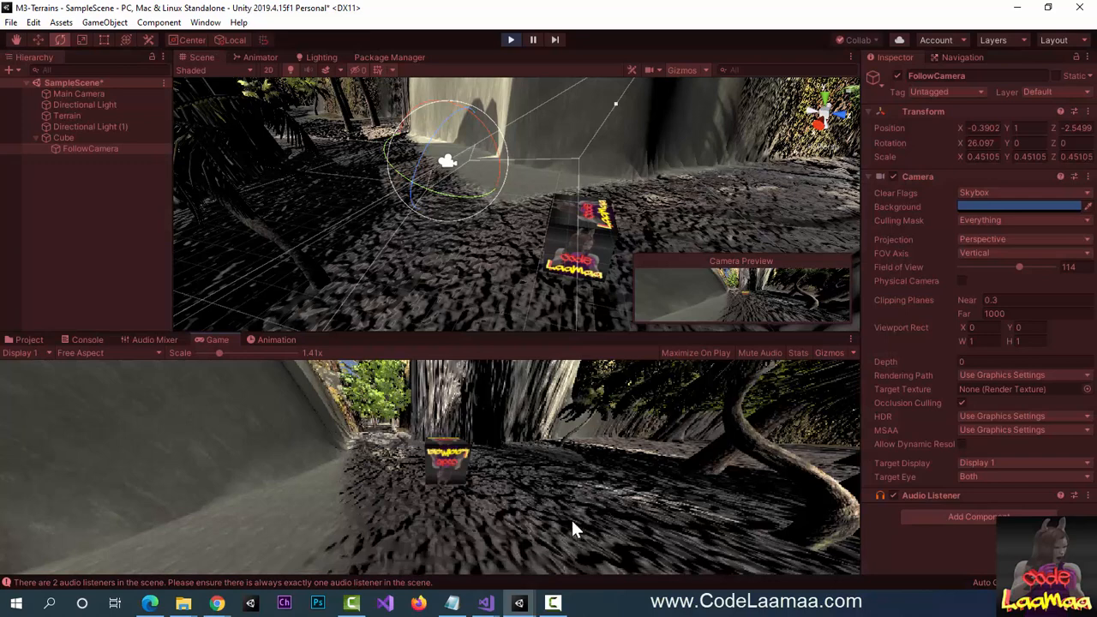
{"action": "key", "text": "Up"}
{"action": "key", "text": "Left"}
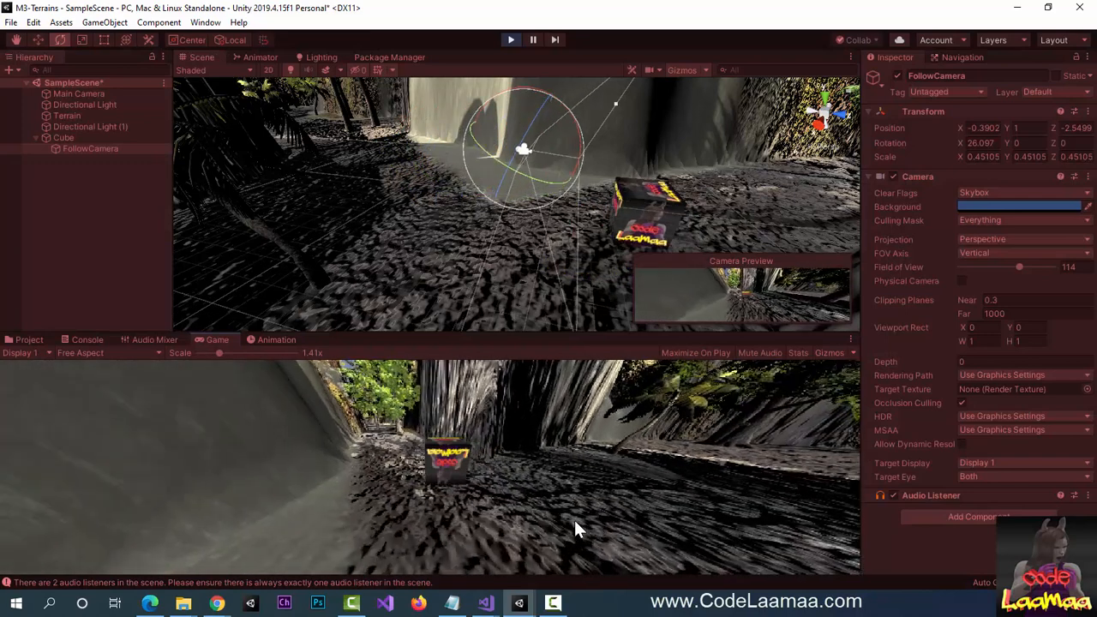
{"action": "key", "text": "Up"}
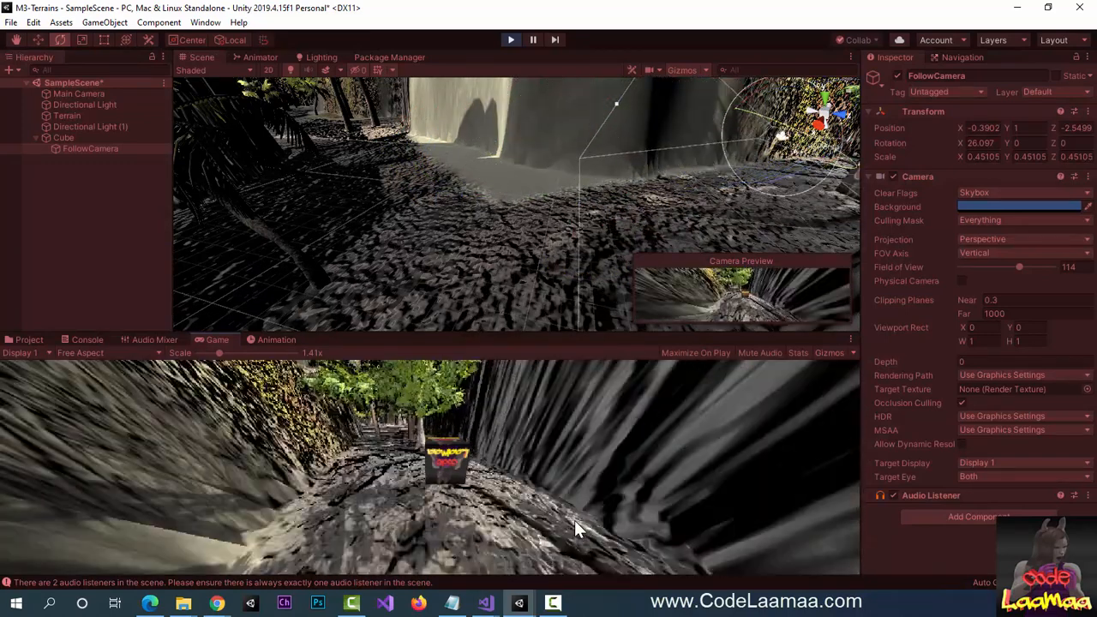
{"action": "key", "text": "Right"}
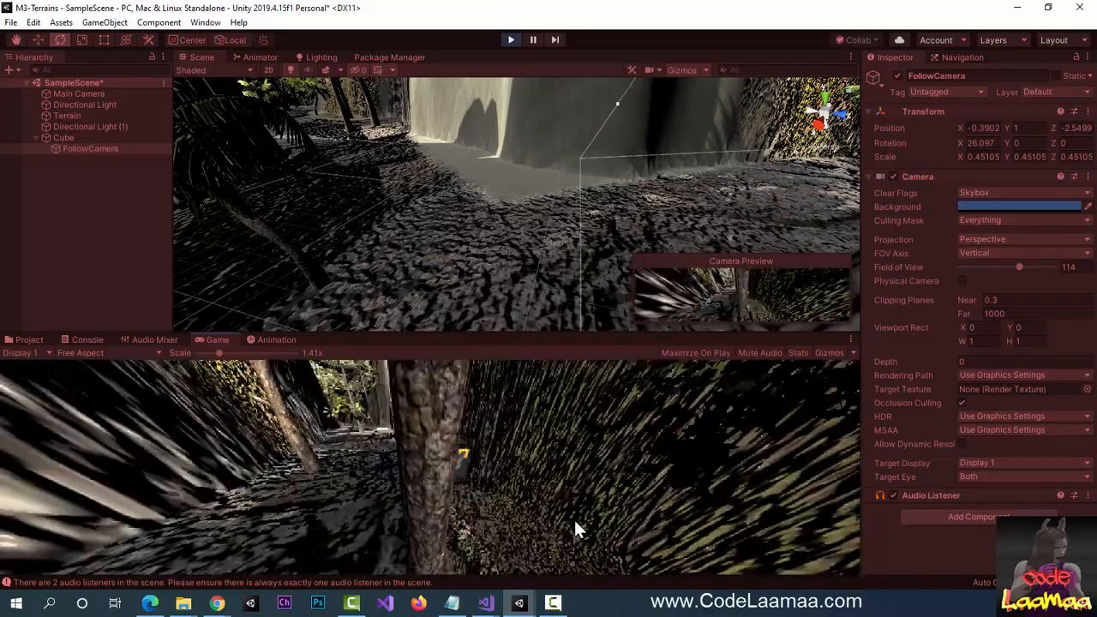
{"action": "key", "text": "Left"}
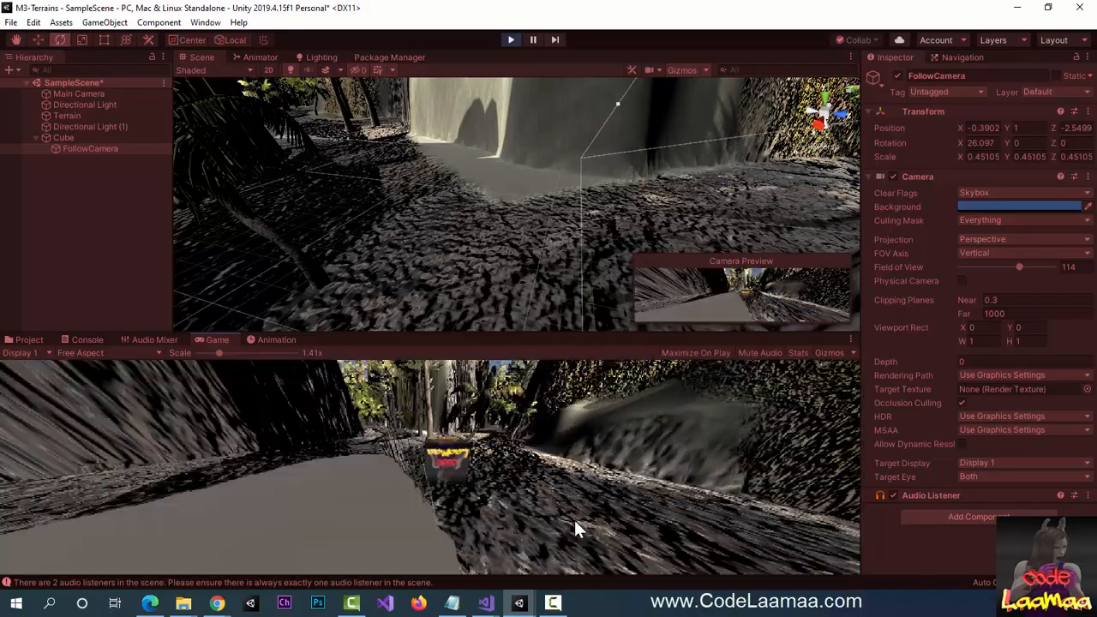
{"action": "key", "text": "Right"}
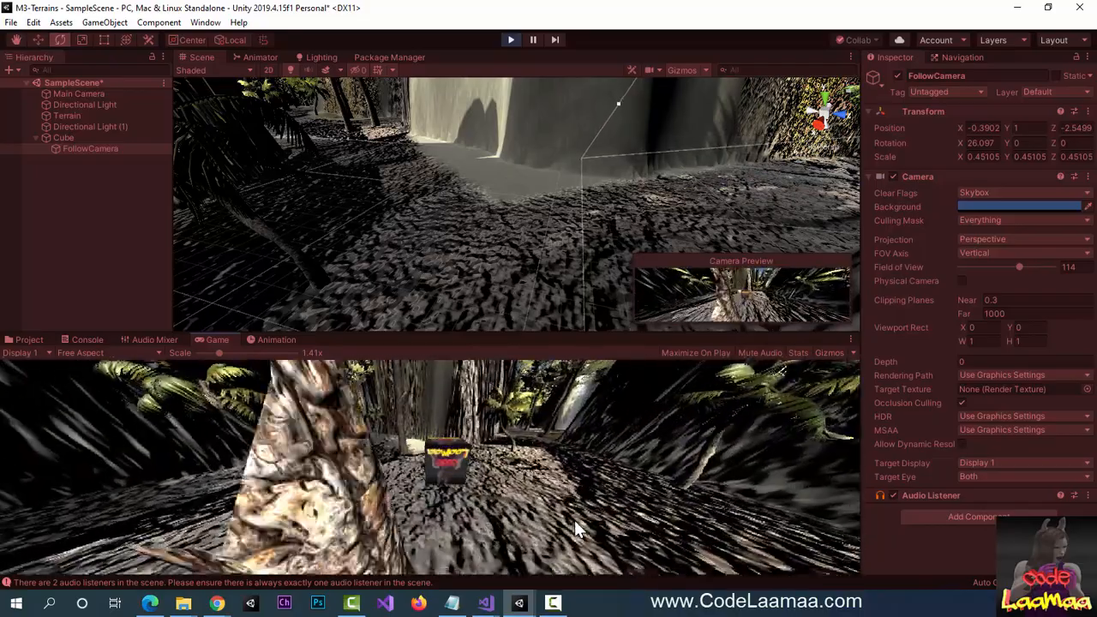
{"action": "key", "text": "Up"}
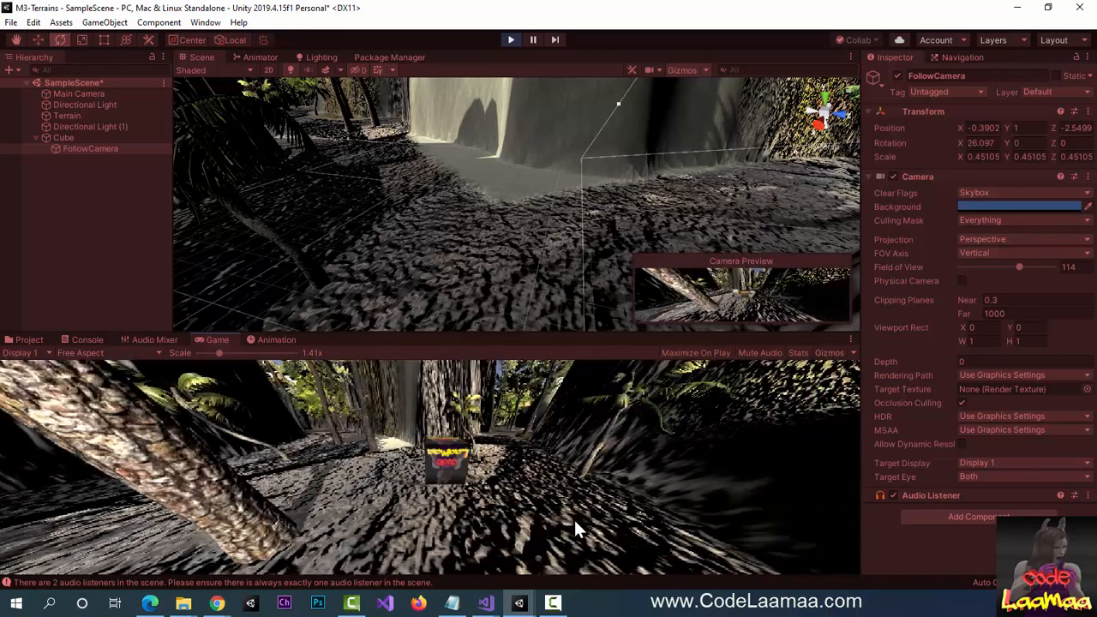
{"action": "key", "text": "Left"}
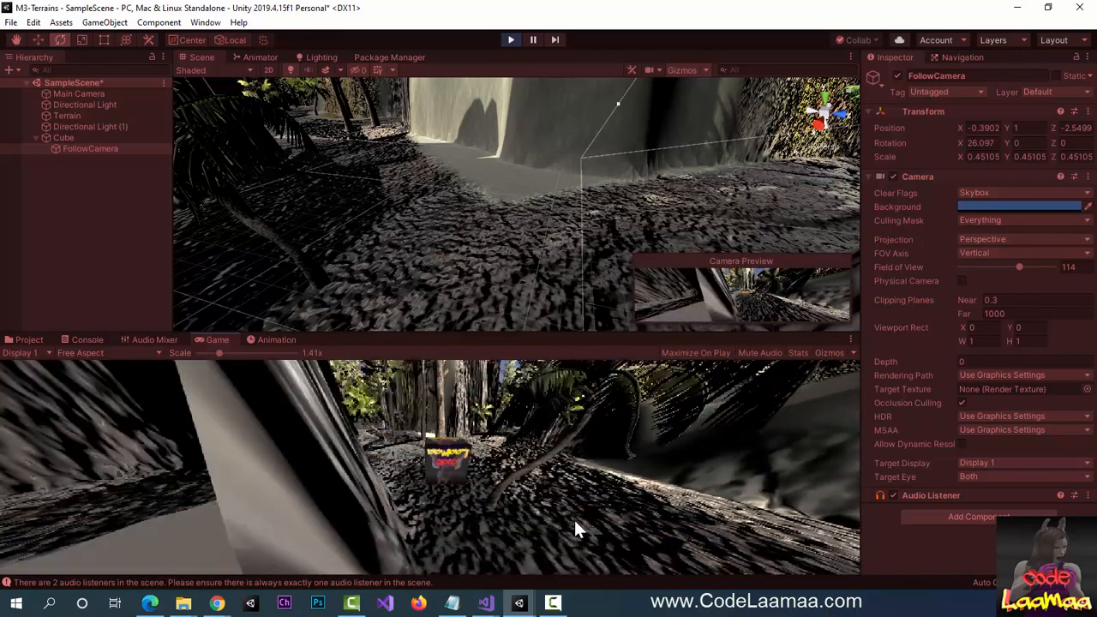
{"action": "key", "text": "Right"}
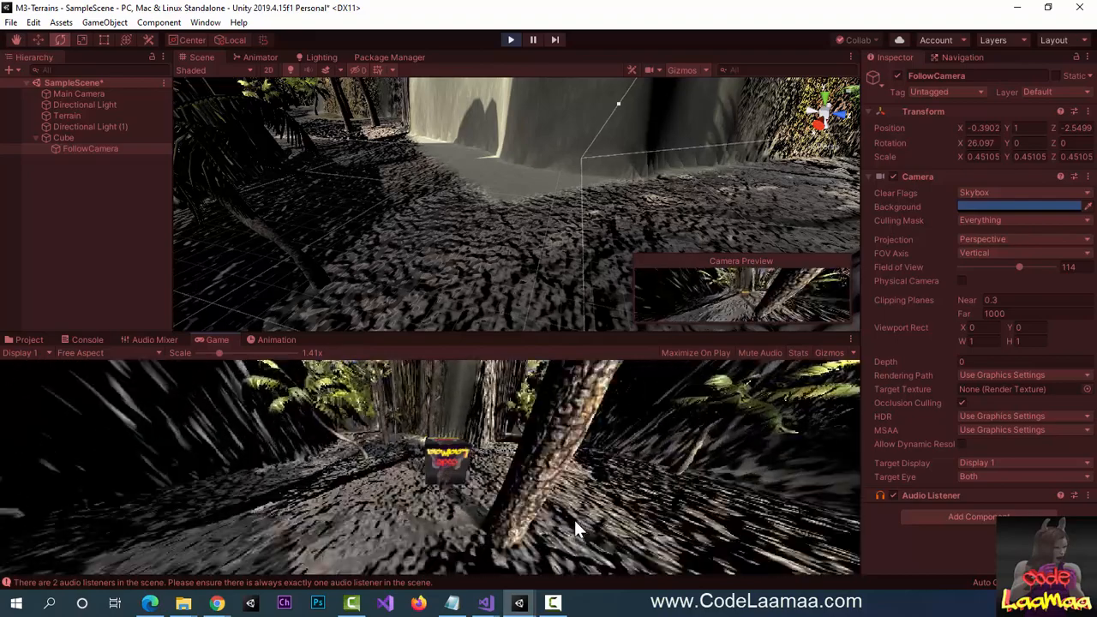
{"action": "key", "text": "Right"}
{"action": "key", "text": "Up"}
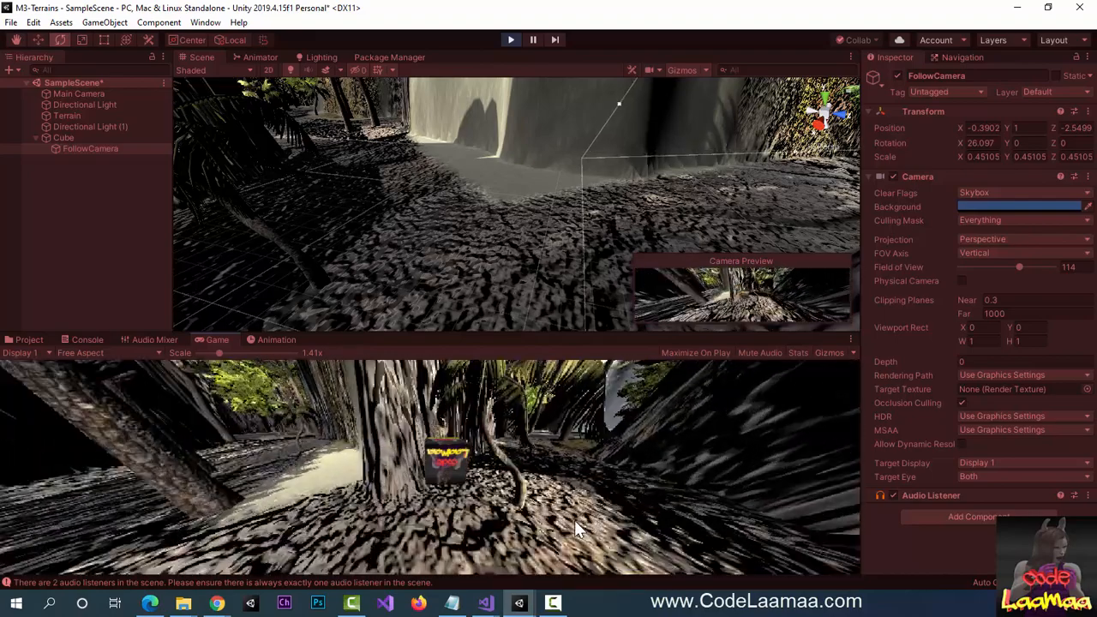
{"action": "key", "text": "Right"}
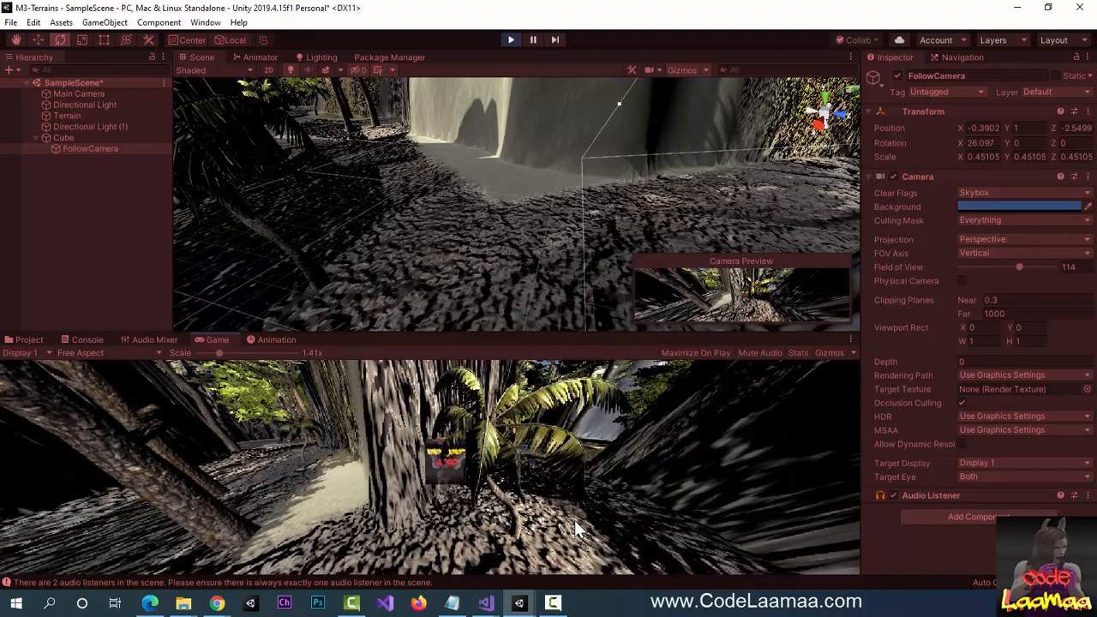
{"action": "key", "text": "Down"}
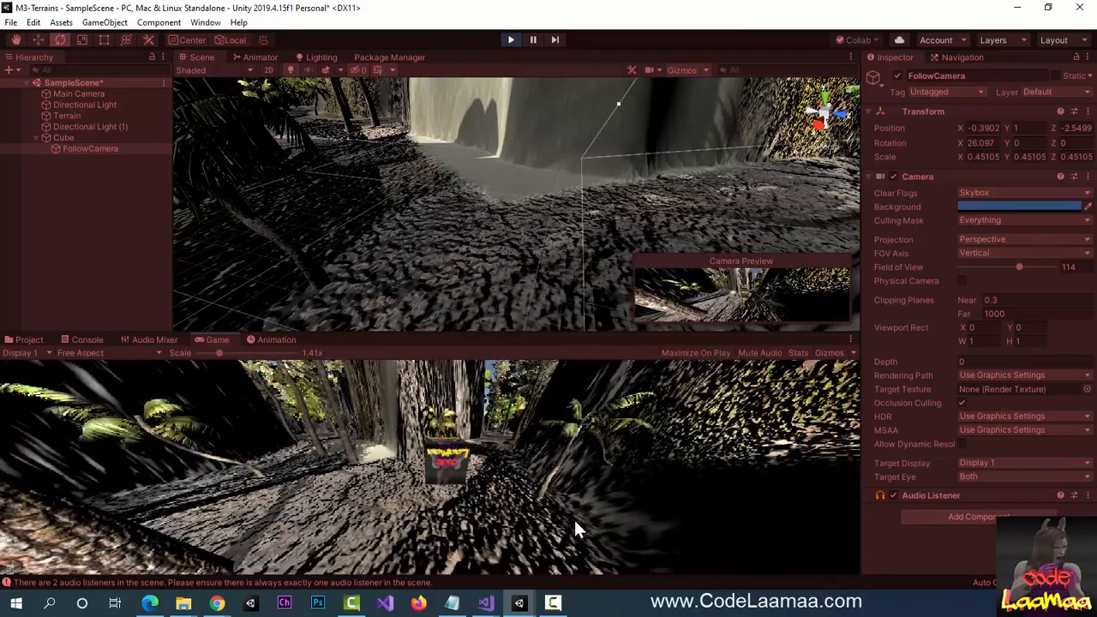
{"action": "key", "text": "Left"}
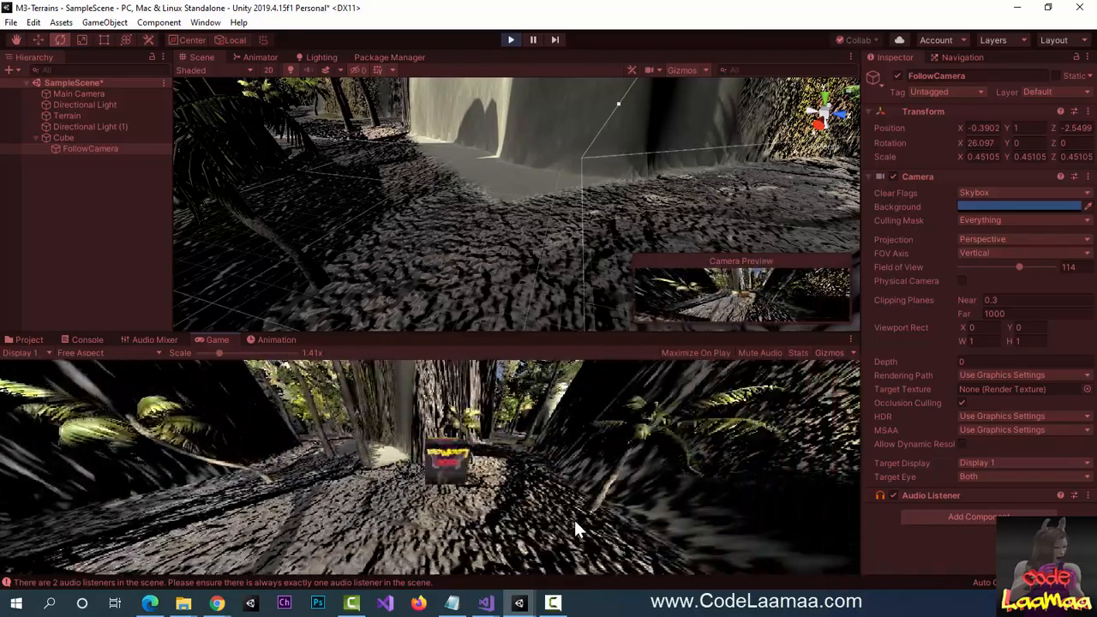
{"action": "key", "text": "Left"}
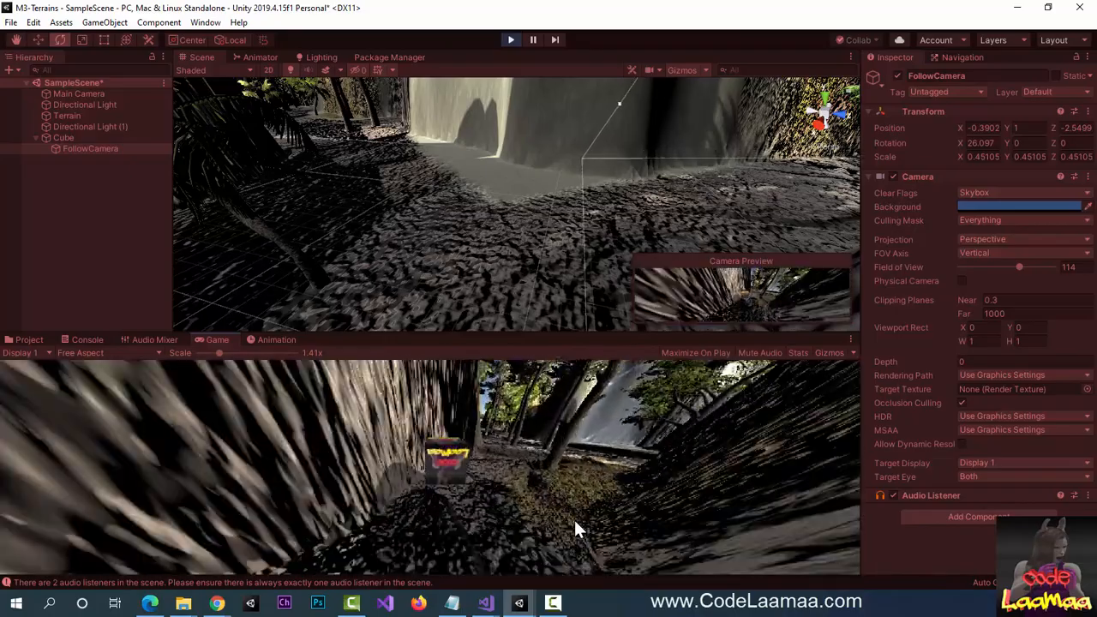
{"action": "key", "text": "Left"}
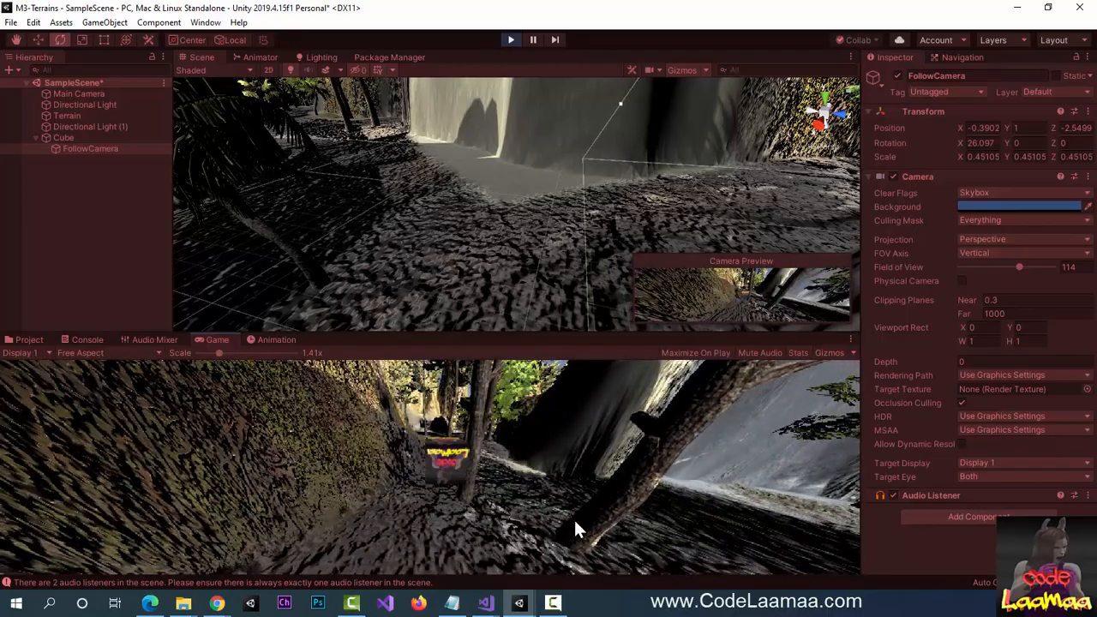
{"action": "key", "text": "Left"}
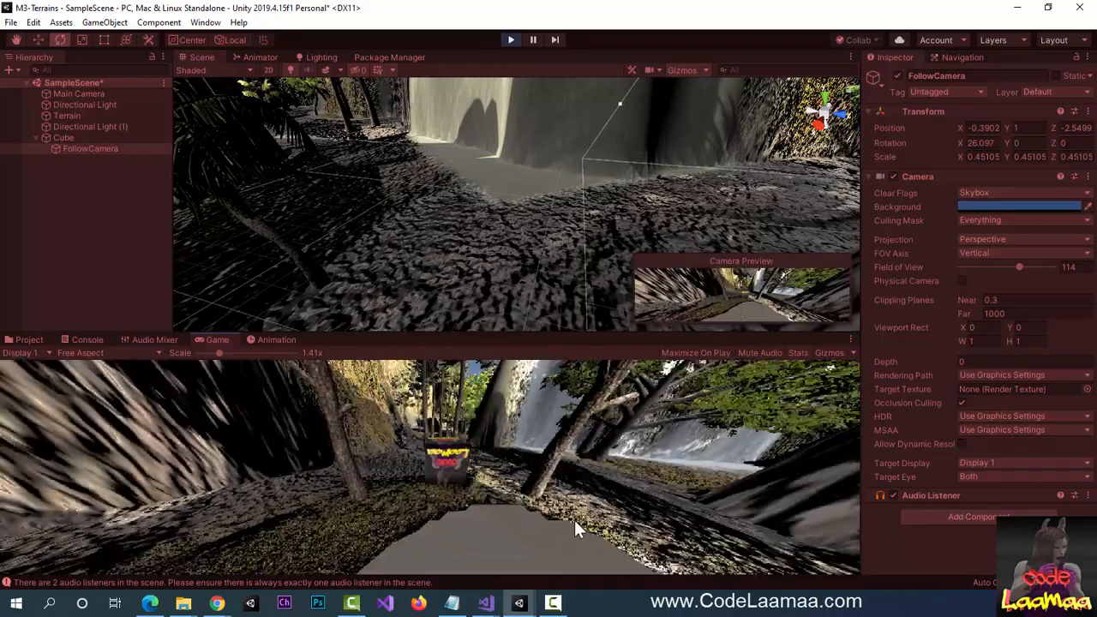
{"action": "key", "text": "Left"}
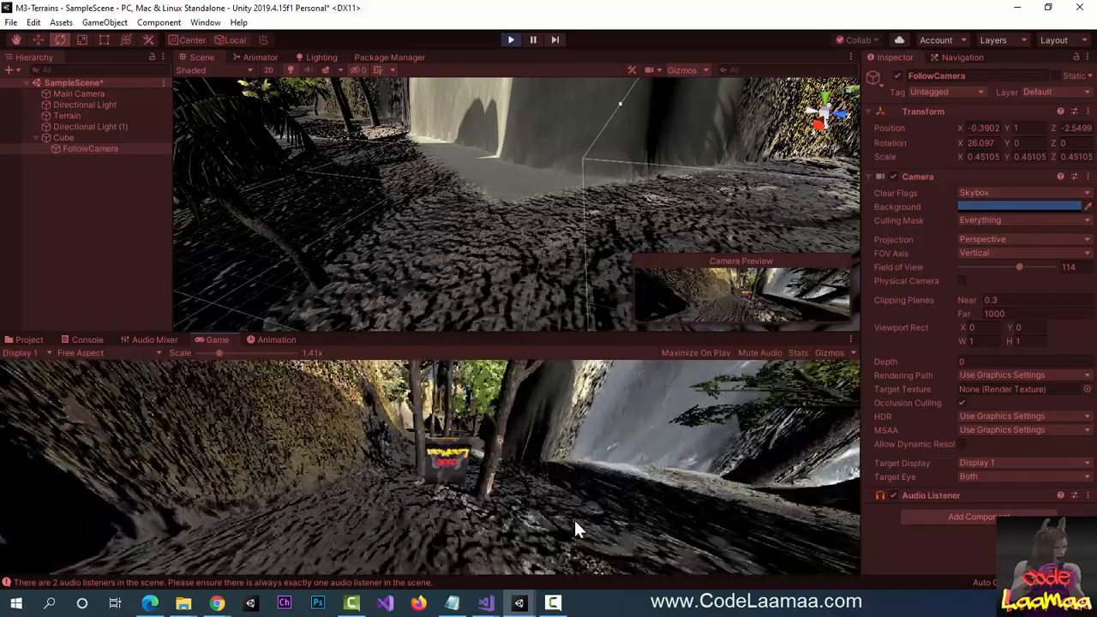
{"action": "key", "text": "Left"}
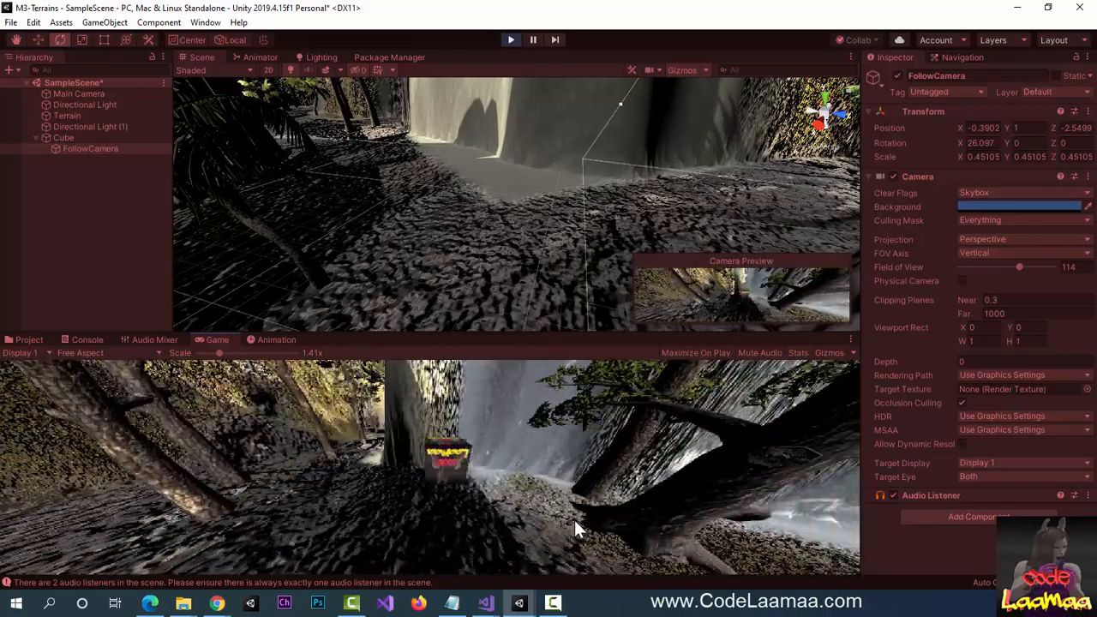
{"action": "key", "text": "Left"}
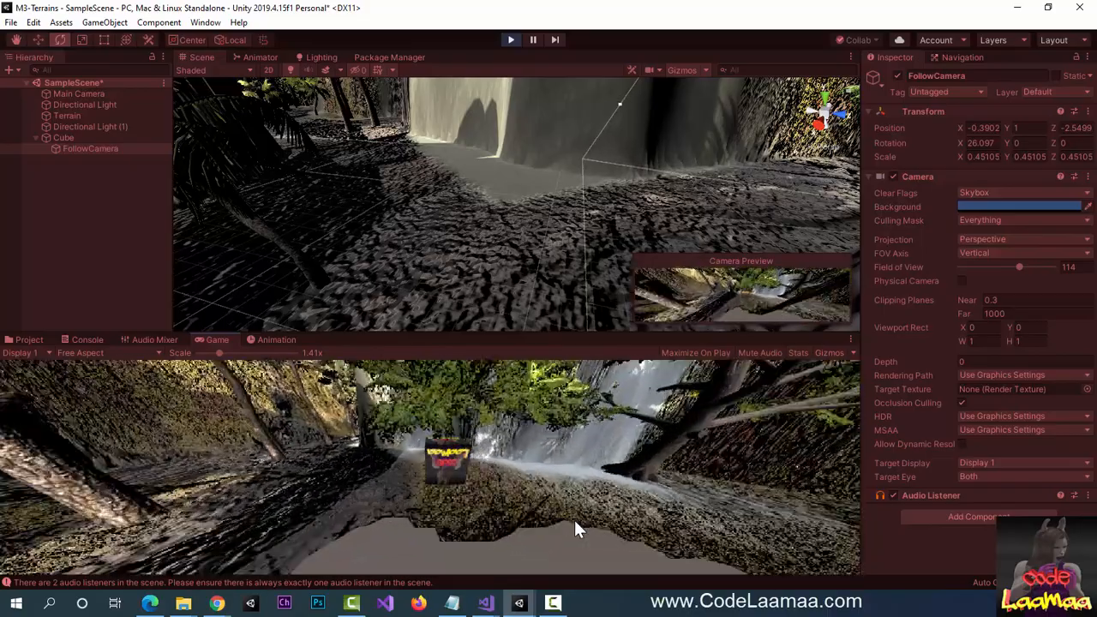
{"action": "key", "text": "Left"}
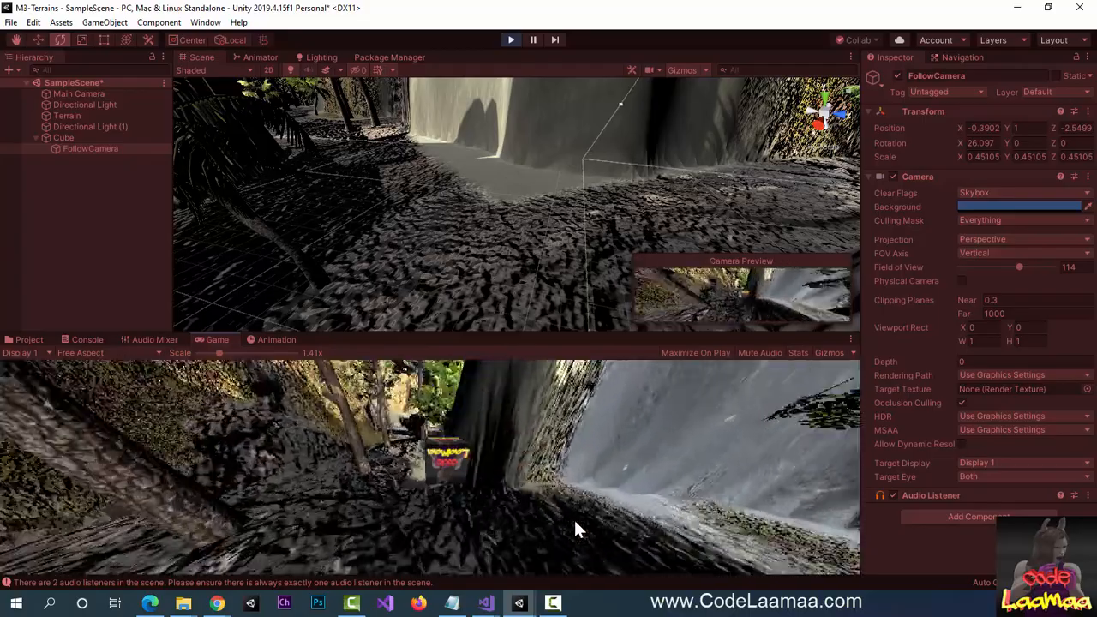
{"action": "key", "text": "Left"}
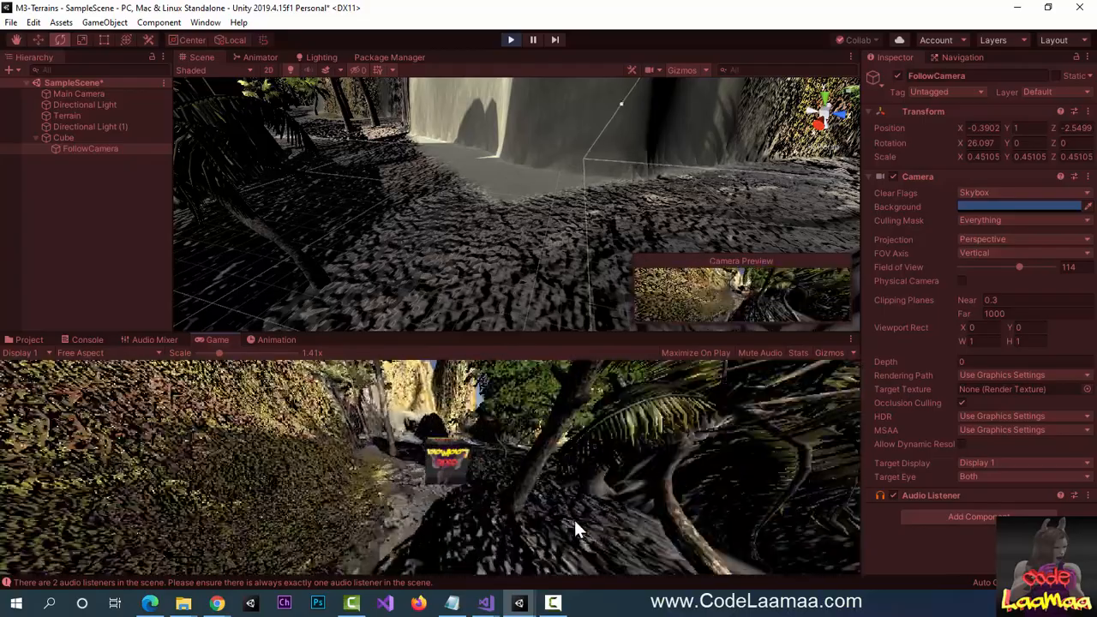
{"action": "key", "text": "Left"}
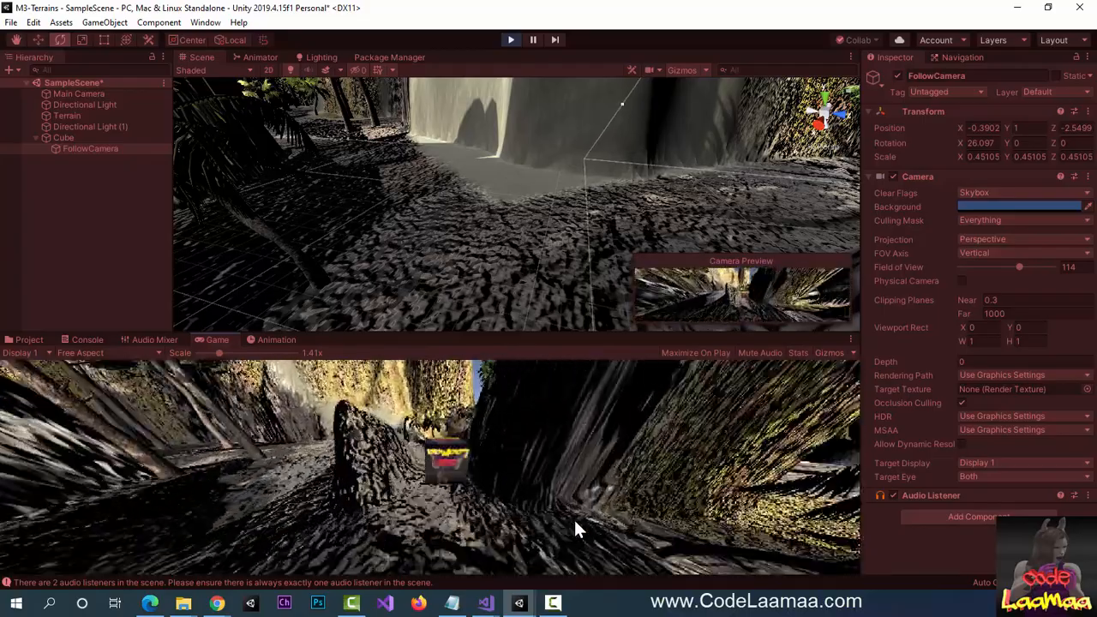
{"action": "key", "text": "Left"}
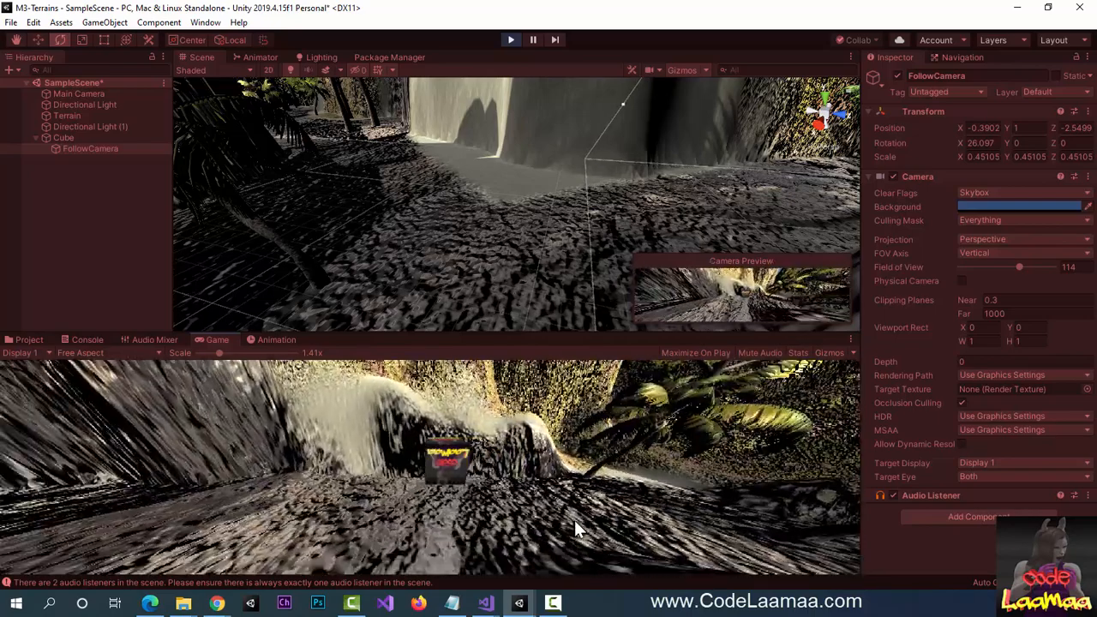
{"action": "key", "text": "Left"}
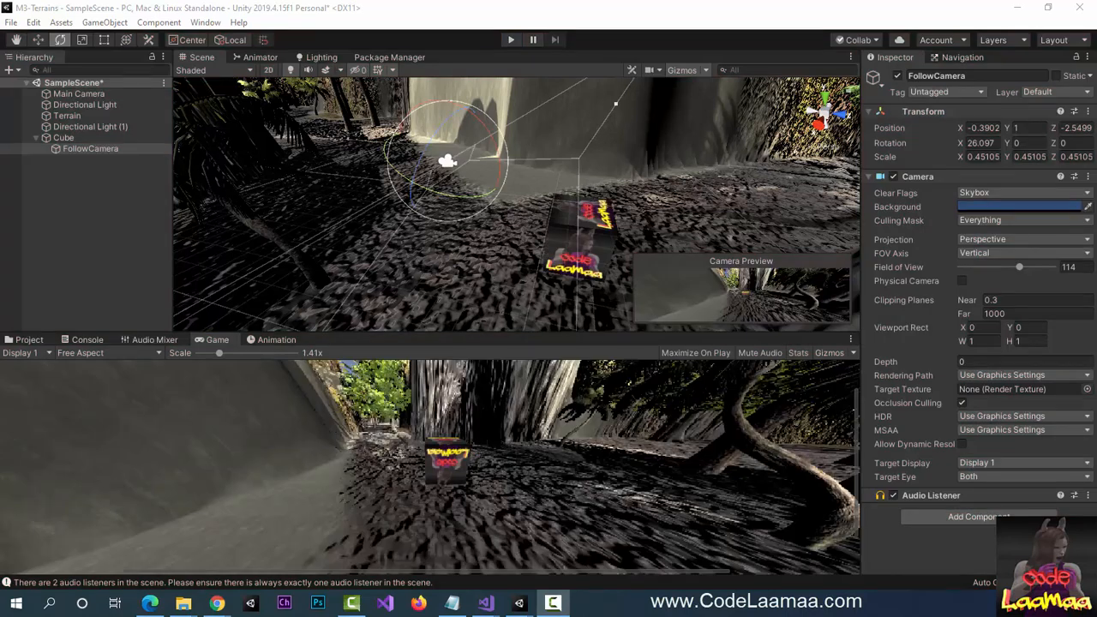
Switch to Visual Studio and declare a private Transform field named cameraLocation below the speed field in PlayerMover.cs.
{"action": "key", "text": "alt+Tab"}
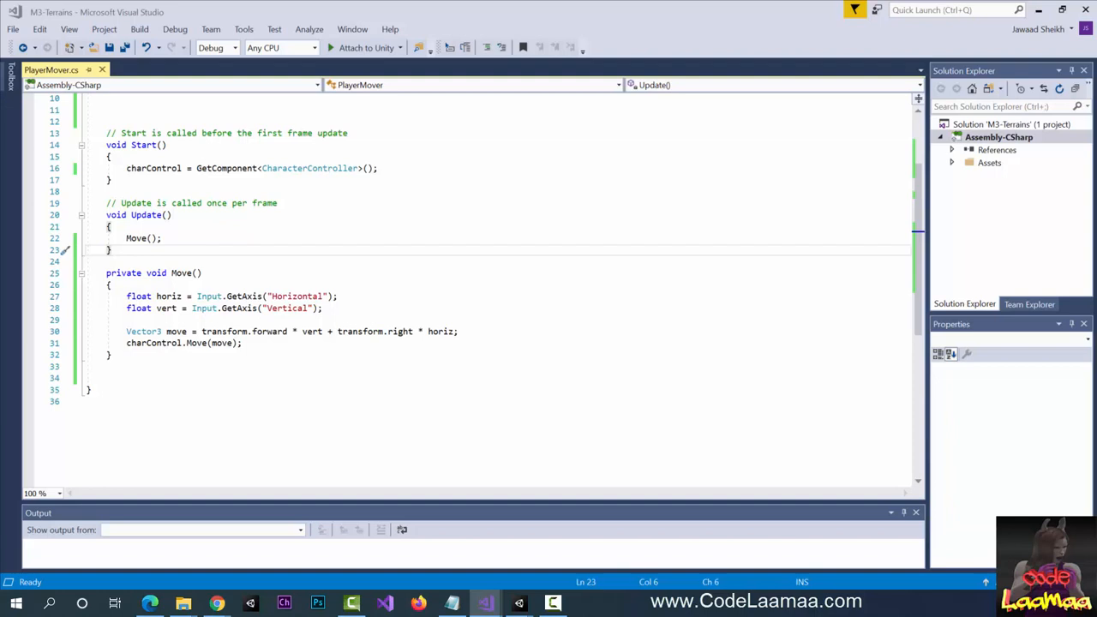
{"action": "scroll", "coordinate": [420, 270], "scroll_direction": "up", "scroll_amount": 3}
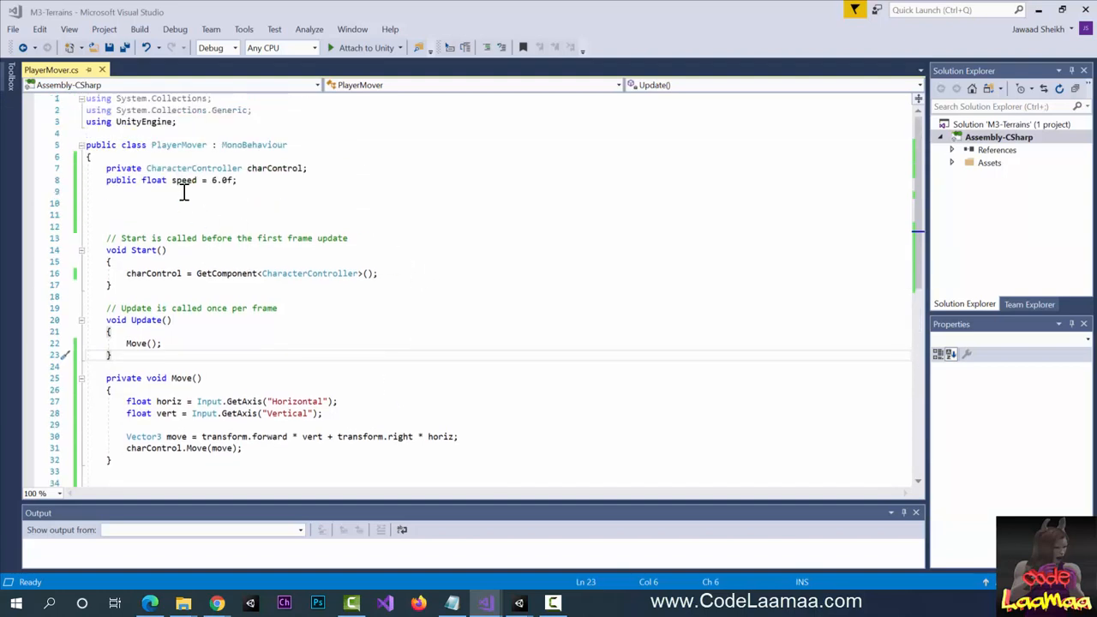
{"action": "left_click", "coordinate": [183, 192]}
{"action": "key", "text": "Return"}
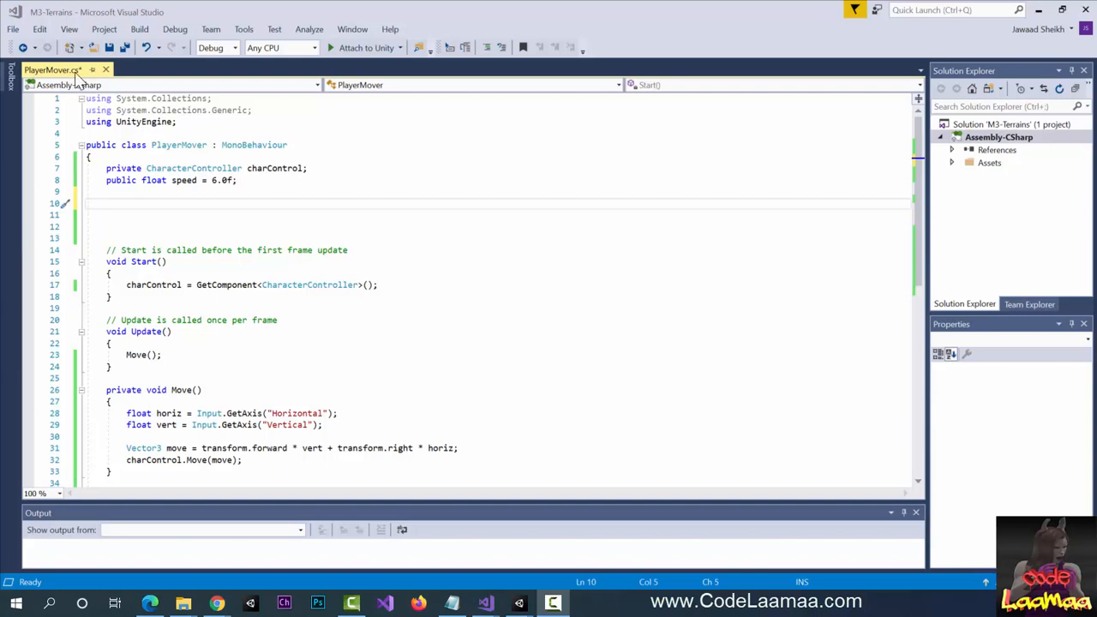
{"action": "left_click", "coordinate": [120, 208]}
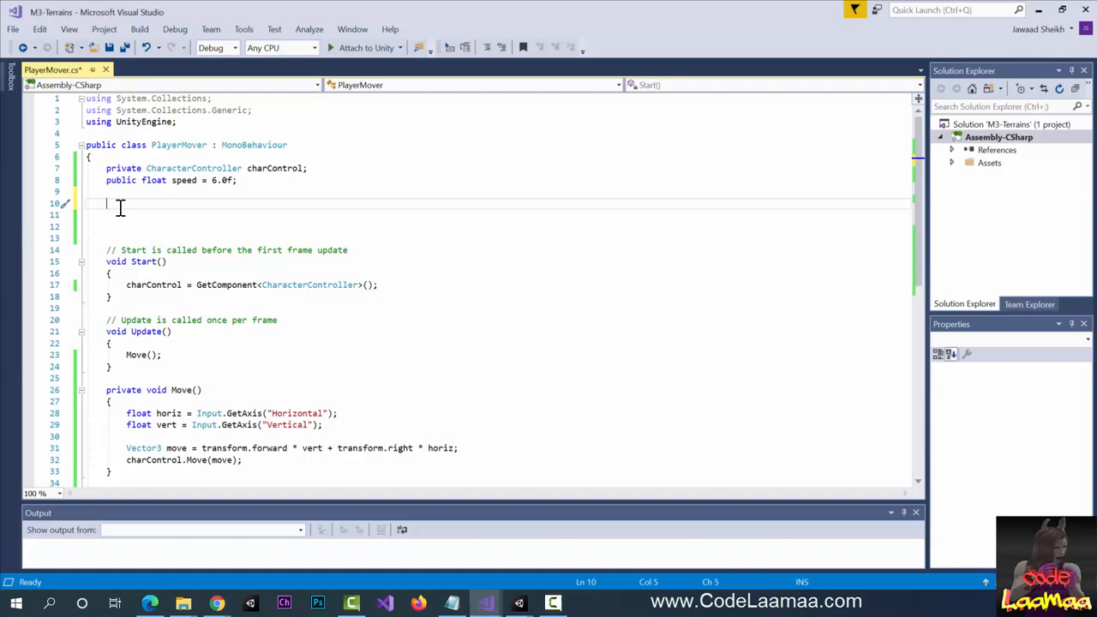
{"action": "type", "text": "private Trans"}
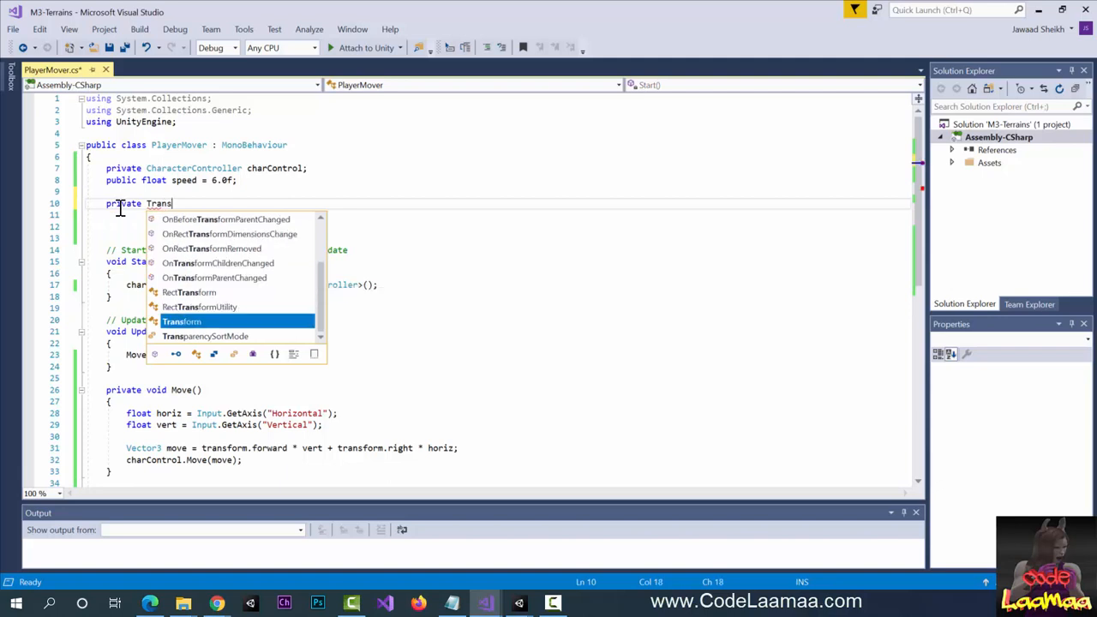
{"action": "type", "text": "form"}
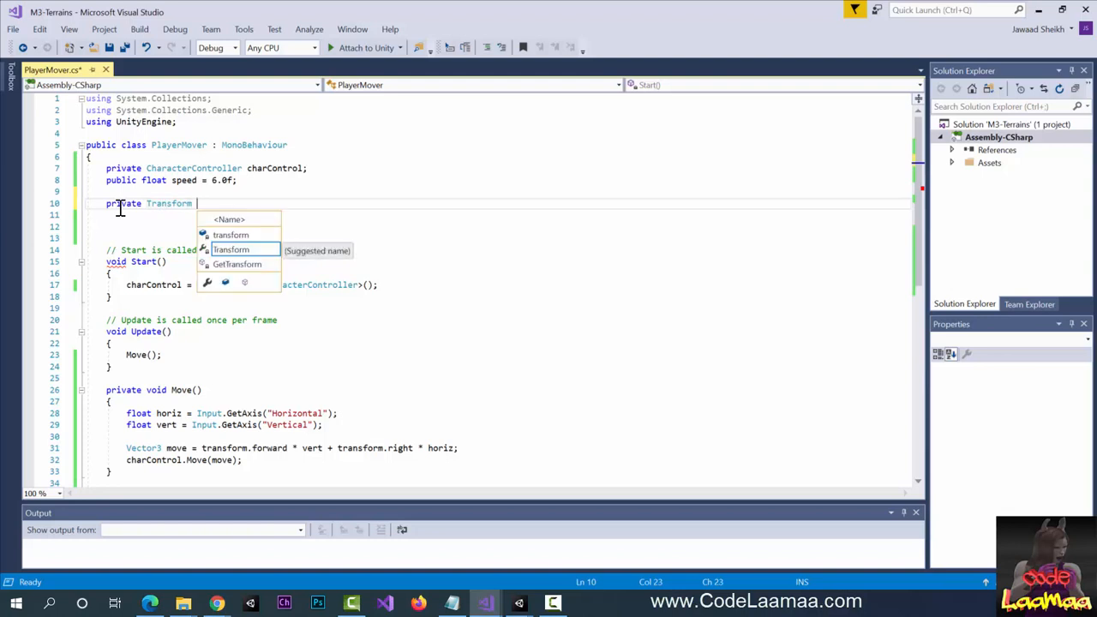
{"action": "type", "text": " cameraL"}
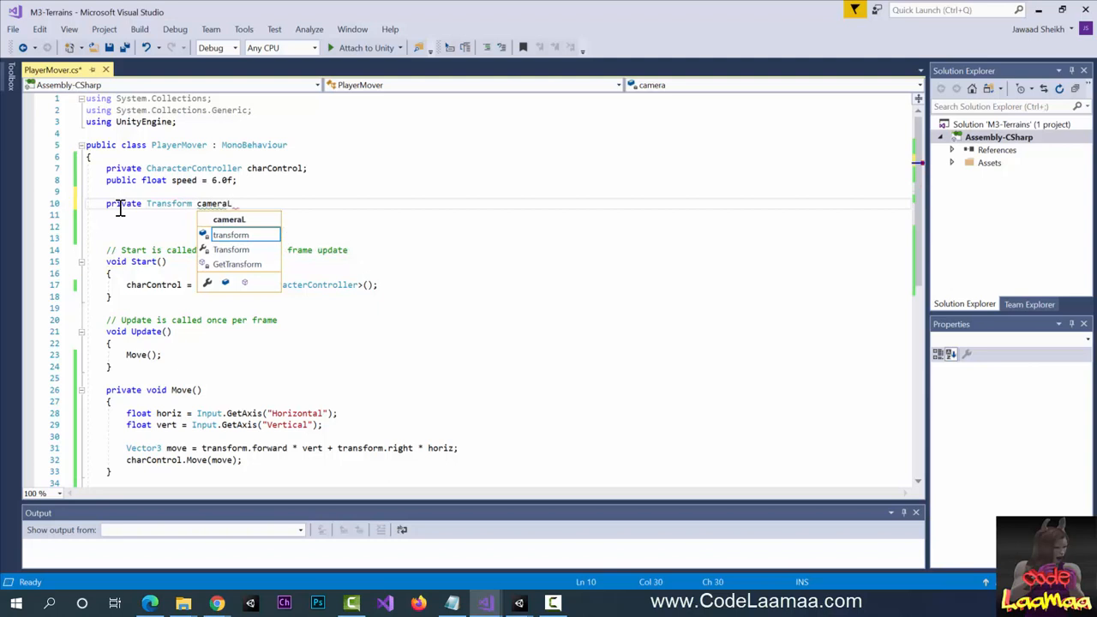
{"action": "type", "text": "ocation;"}
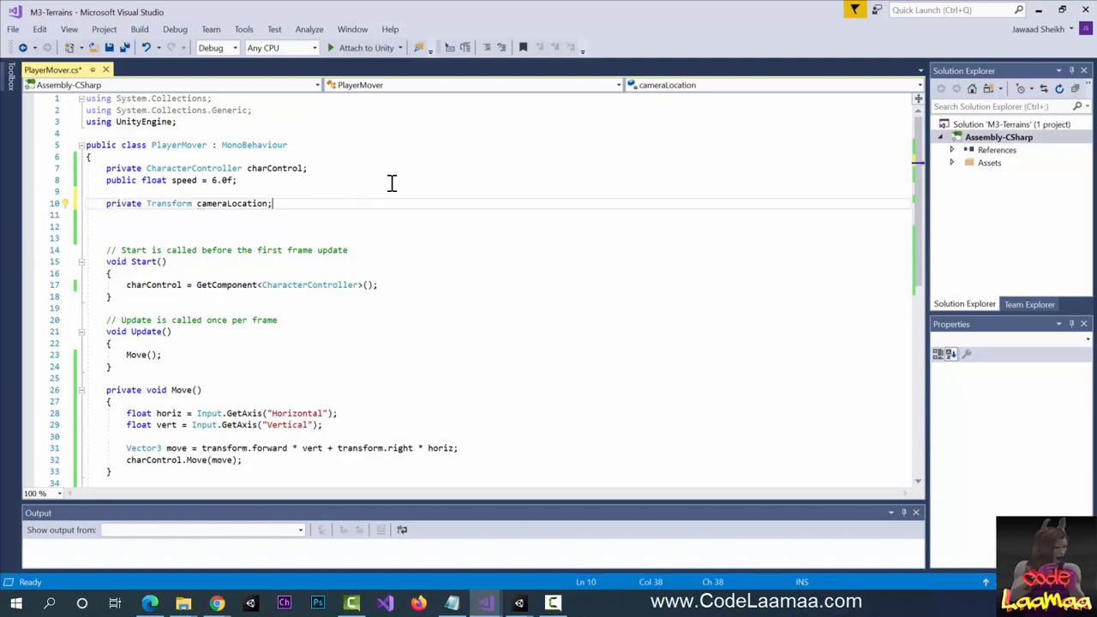
Declare a private float mouseSensitivity set to 2.0f below cameraLocation and remove the surplus blank line beneath the fields.
{"action": "key", "text": "Return"}
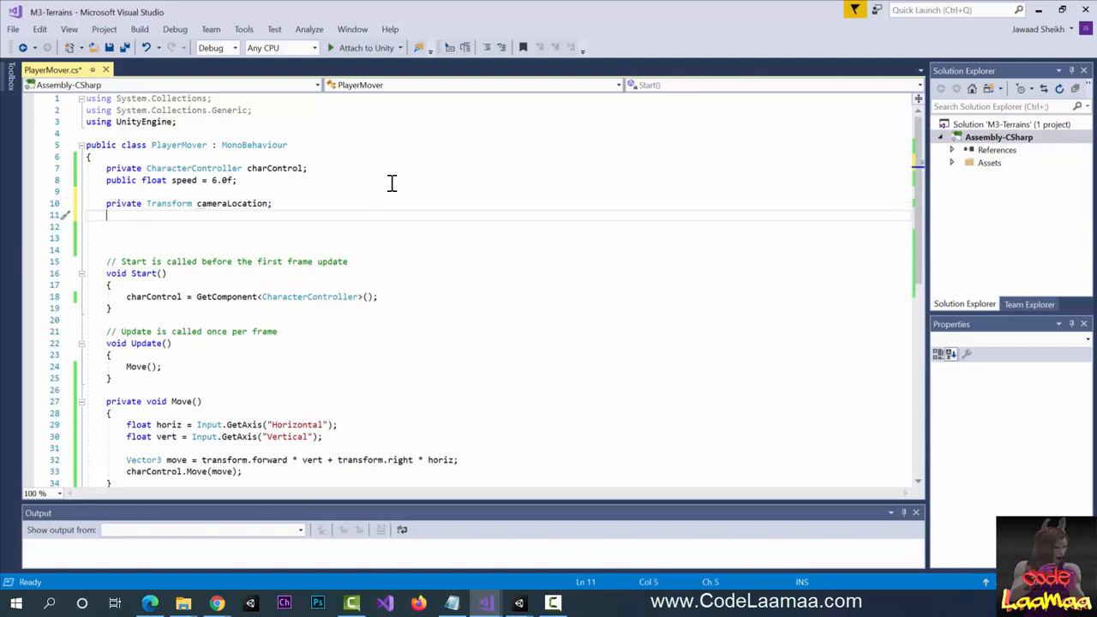
{"action": "type", "text": "private fl"}
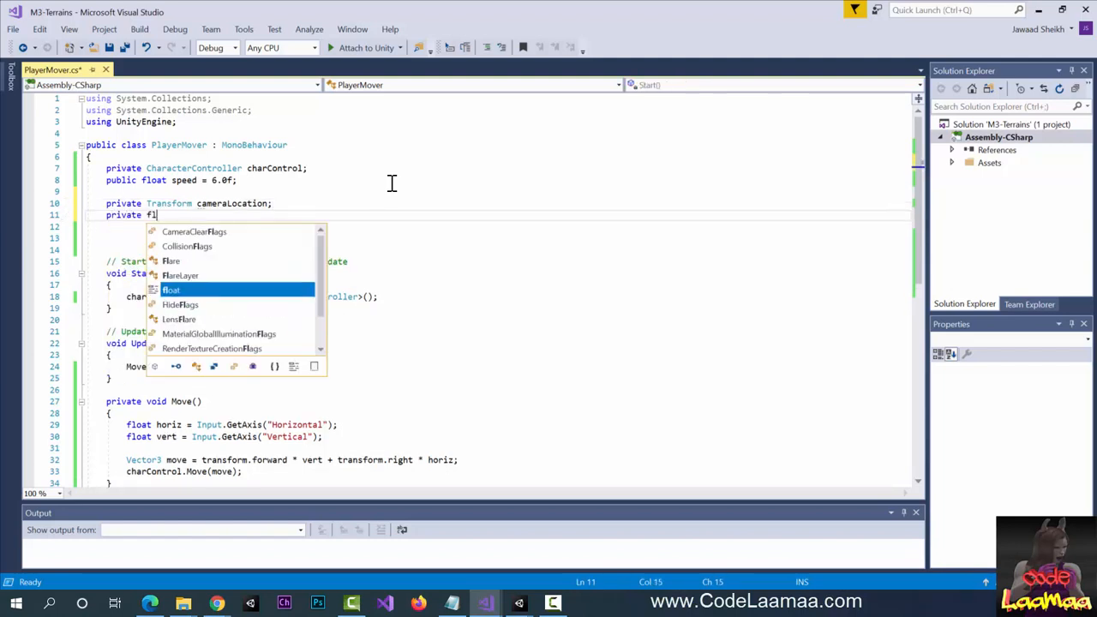
{"action": "type", "text": "oat mouseSen"}
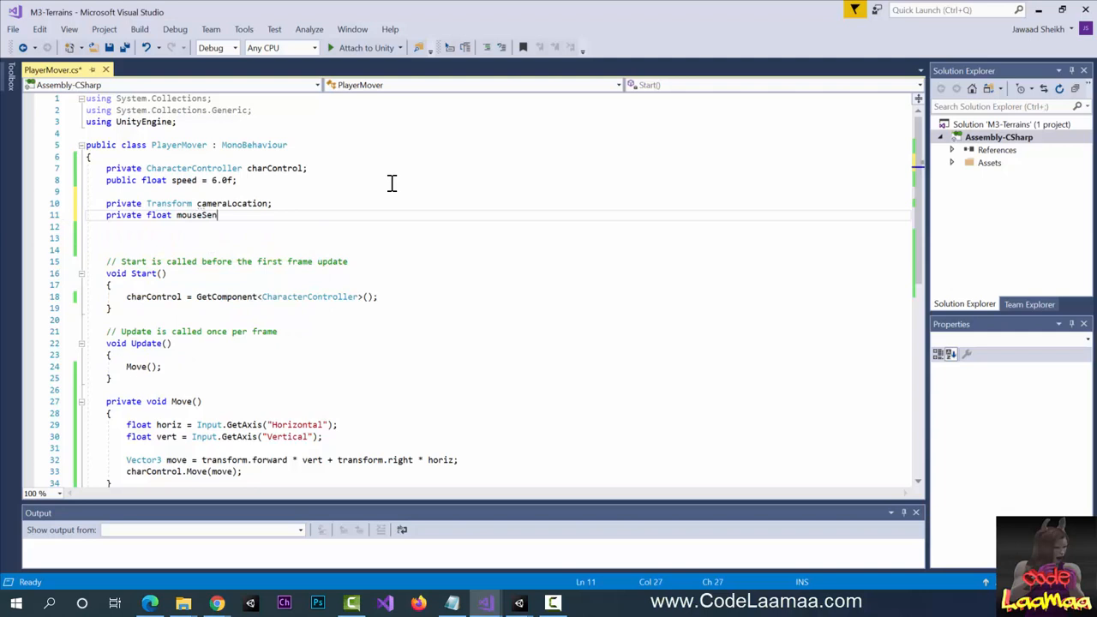
{"action": "type", "text": "sitivity"}
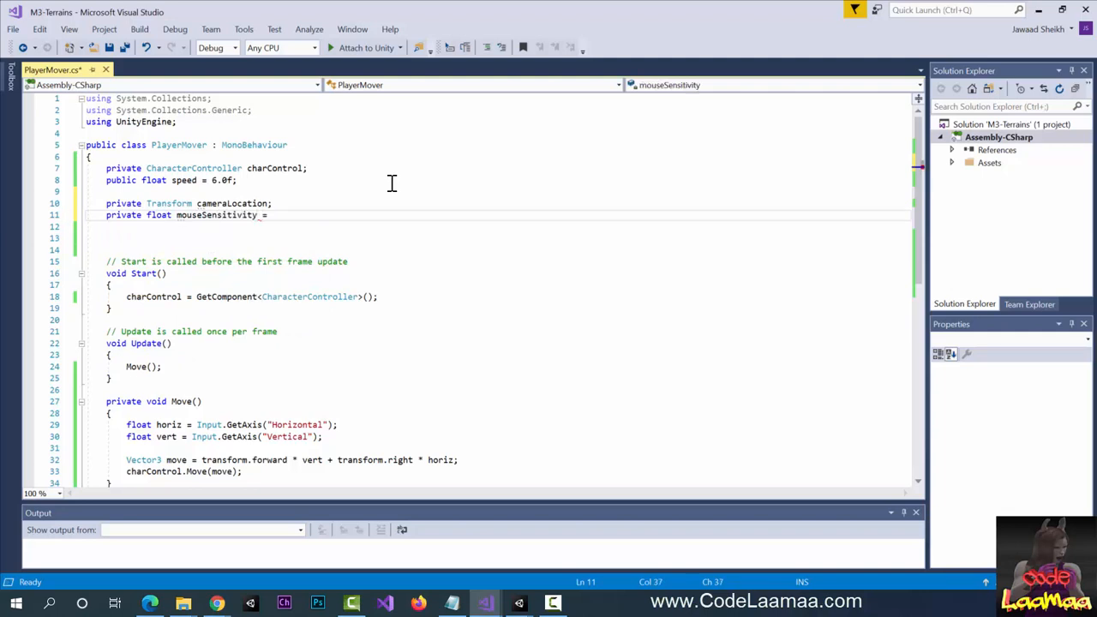
{"action": "type", "text": " = 2.0f;"}
{"action": "left_click", "coordinate": [334, 237]}
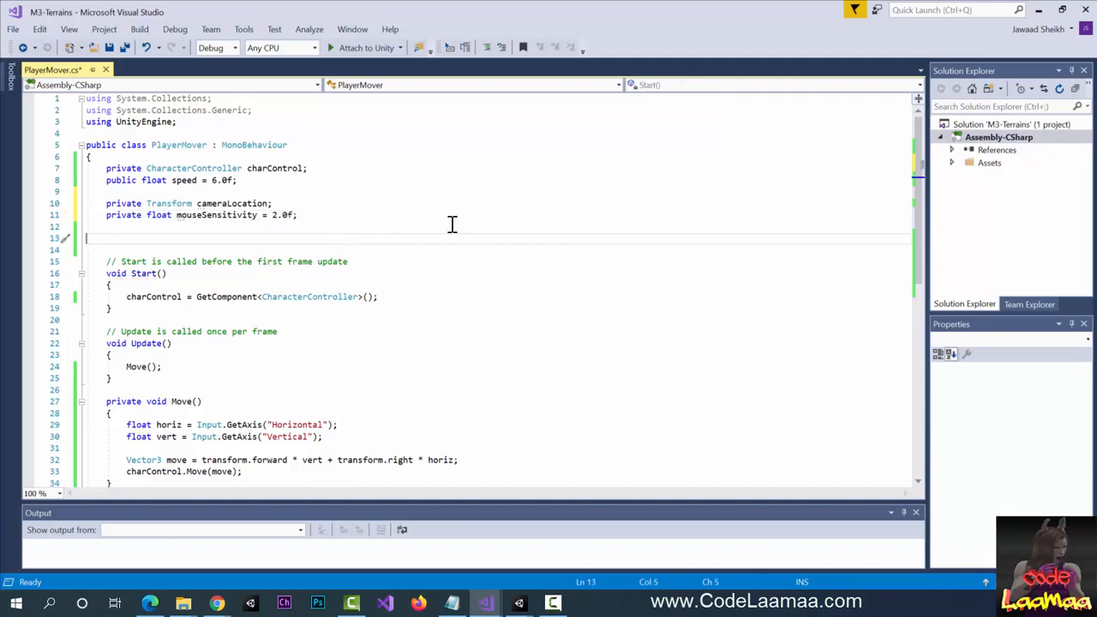
{"action": "key", "text": "BackSpace"}
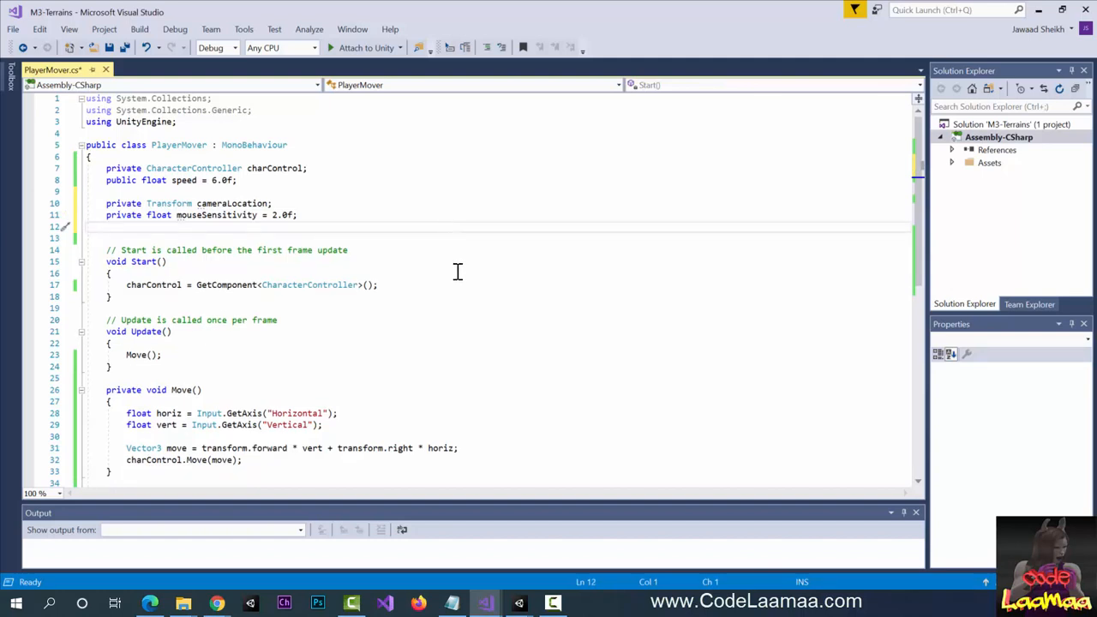
Add an empty private void Rotate() method below the Move() method.
{"action": "scroll", "coordinate": [420, 273], "scroll_direction": "down", "scroll_amount": 1}
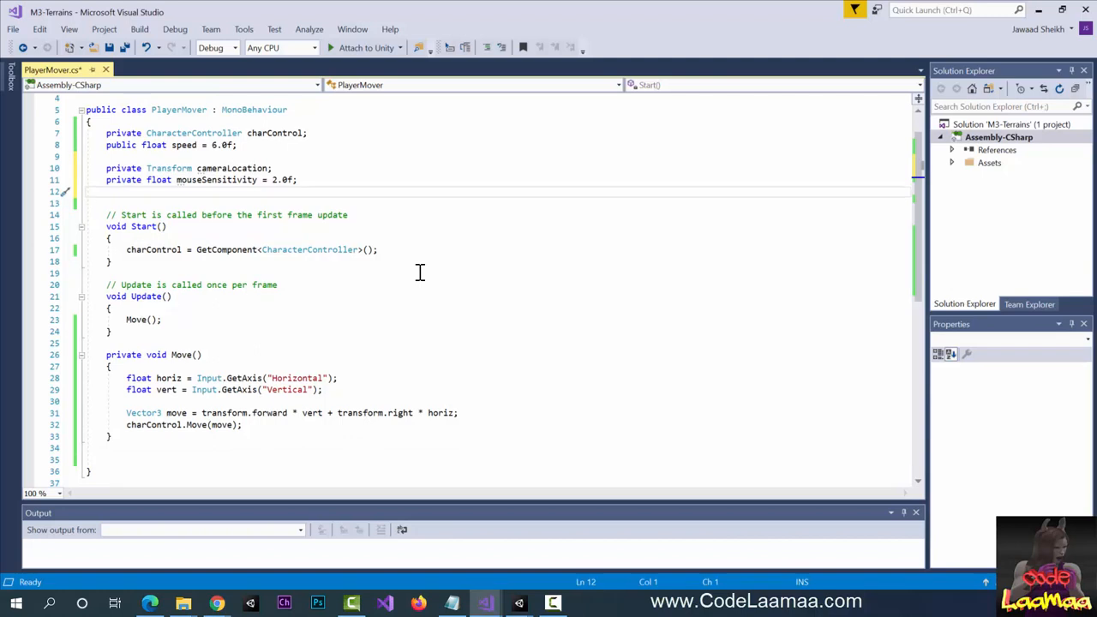
{"action": "scroll", "coordinate": [420, 273], "scroll_direction": "down", "scroll_amount": 4}
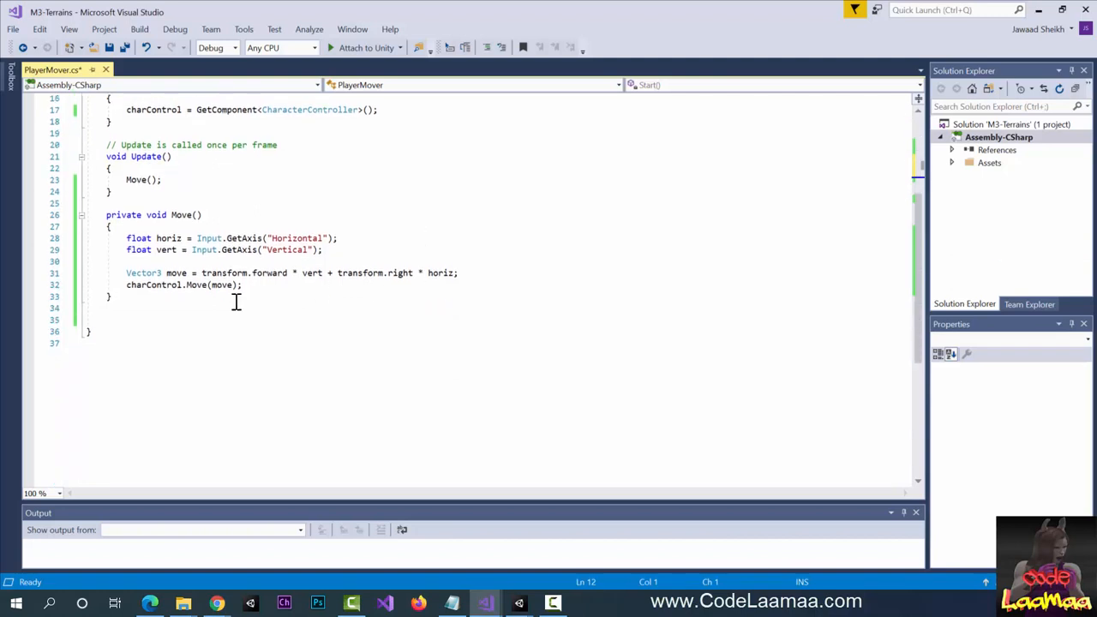
{"action": "left_click", "coordinate": [156, 309]}
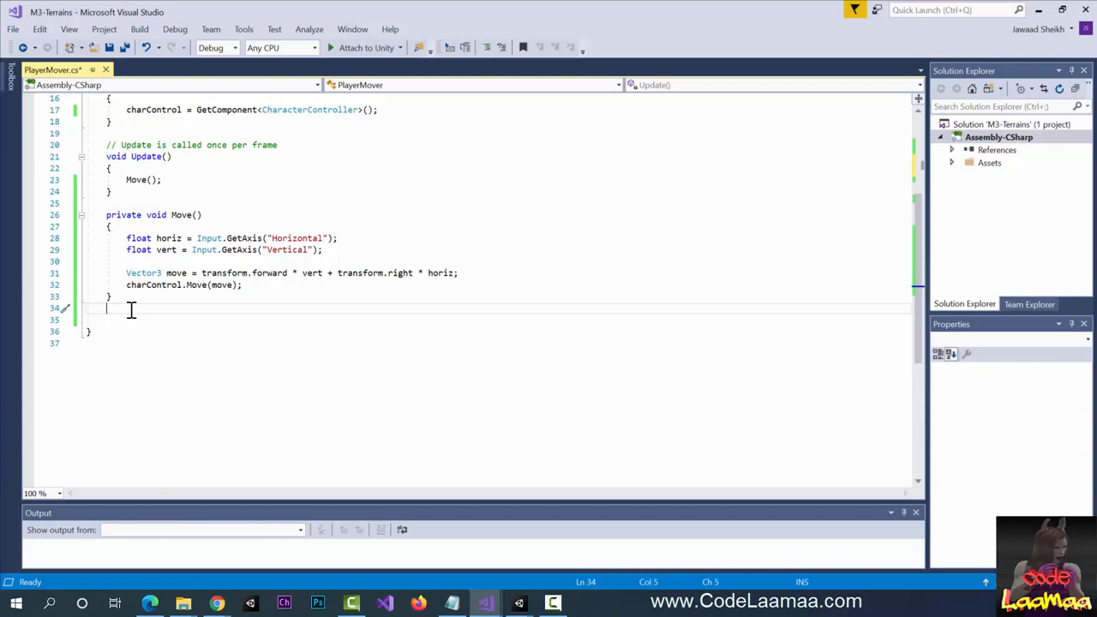
{"action": "key", "text": "Return"}
{"action": "type", "text": "priv"}
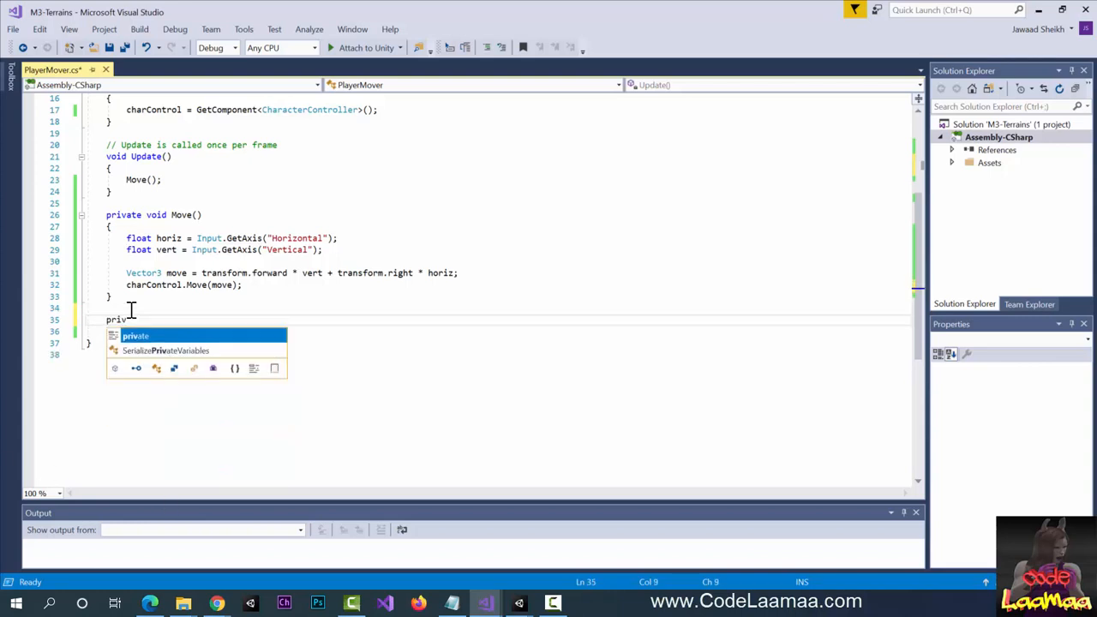
{"action": "type", "text": "ate void Rota"}
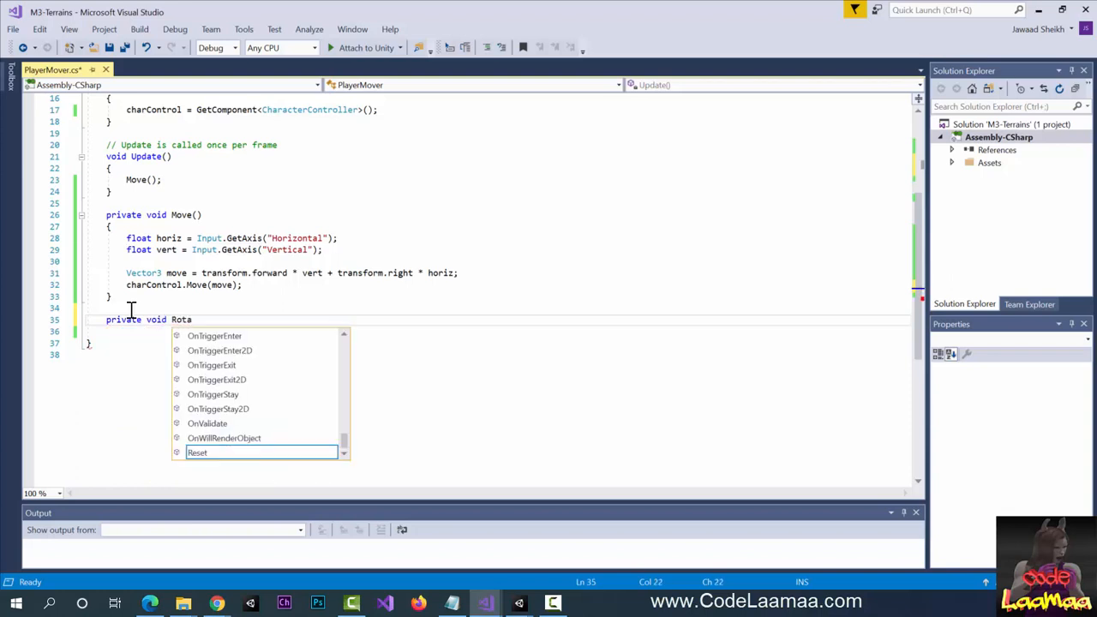
{"action": "type", "text": "te()"}
{"action": "key", "text": "Return"}
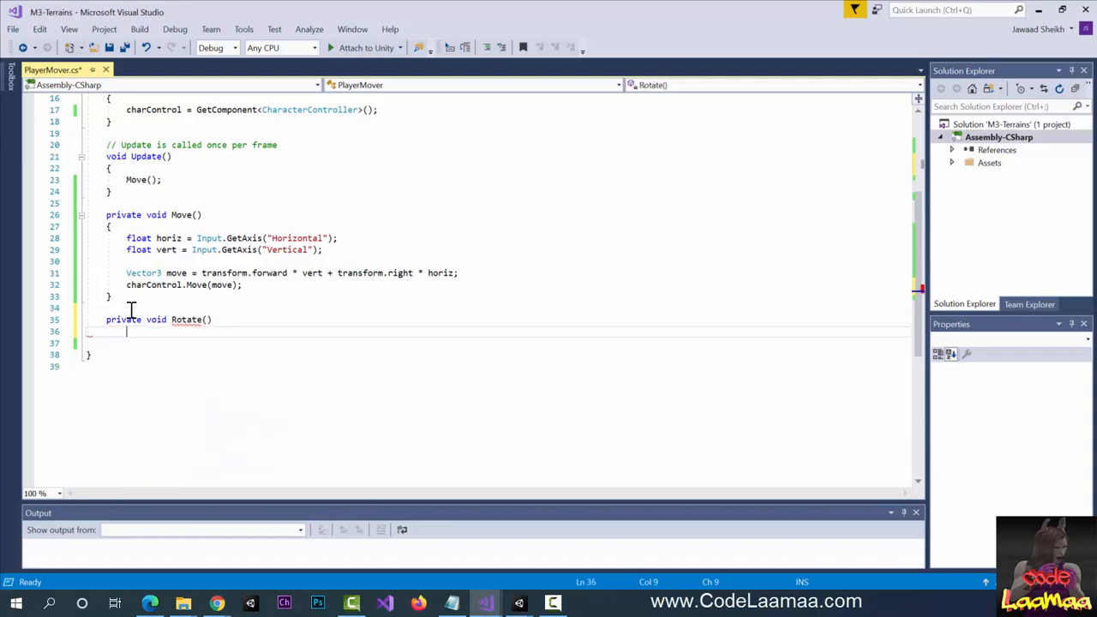
{"action": "type", "text": "{"}
{"action": "key", "text": "Return"}
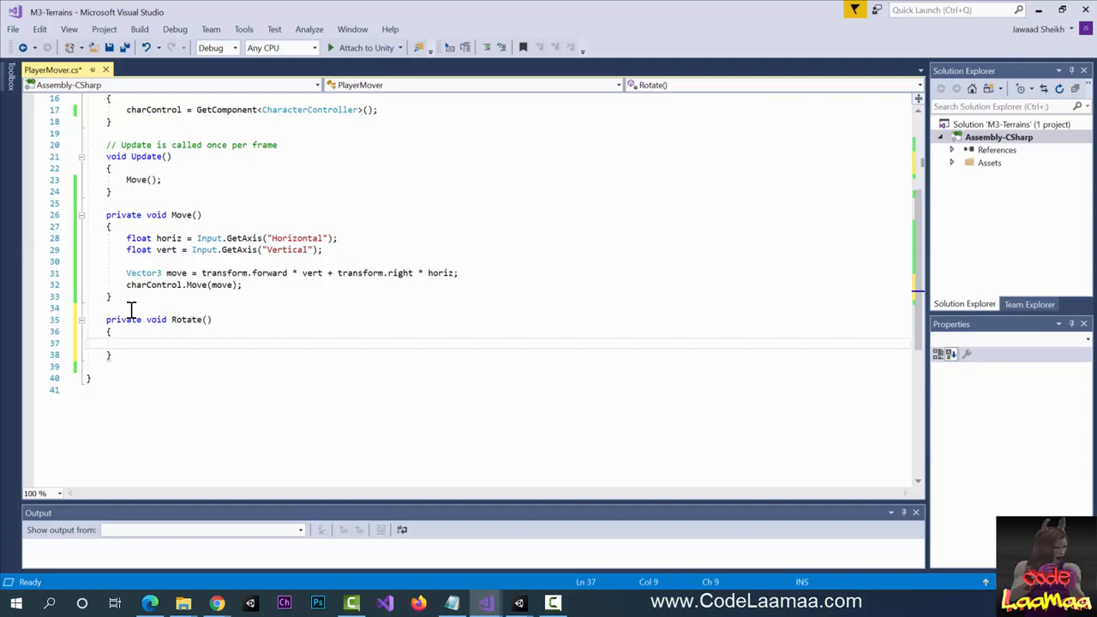
In Rotate(), declare a float horiz that reads Input.GetAxis("Horizontal").
{"action": "type", "text": "float o"}
{"action": "type", "text": "oriz = Input.getax"}
{"action": "key", "text": "Tab"}
{"action": "type", "text": "(\"Horizo"}
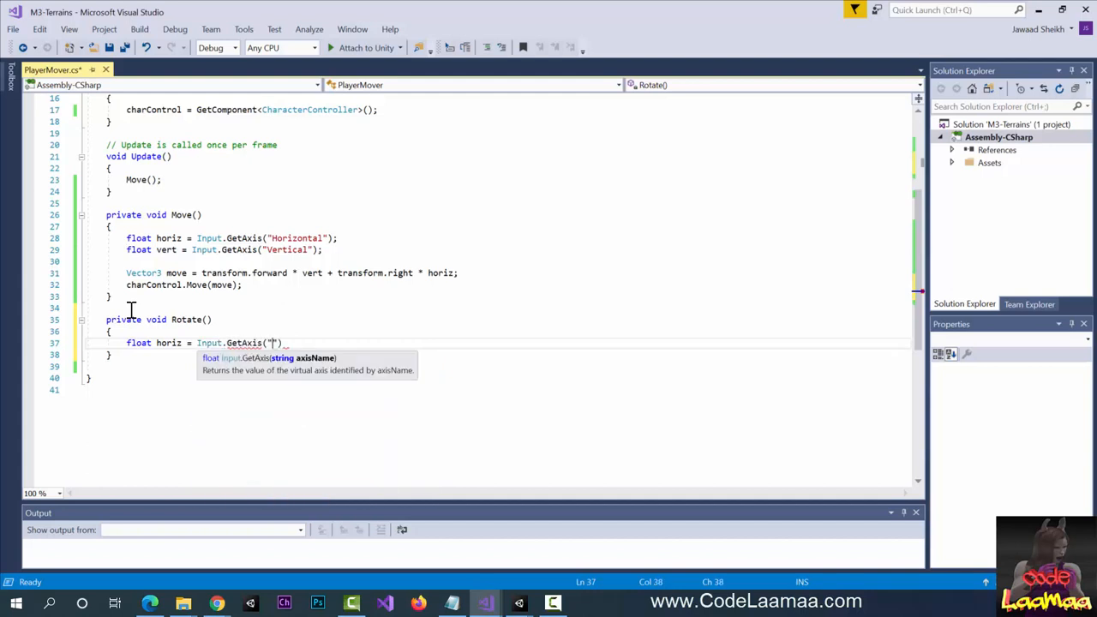
{"action": "type", "text": "ntal\");"}
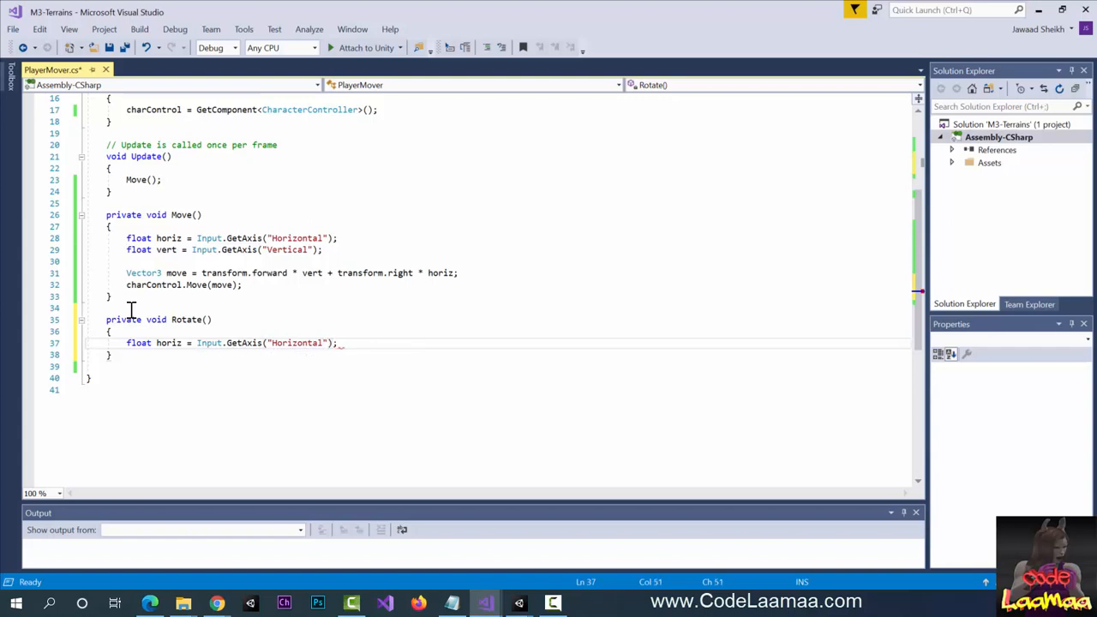
{"action": "key", "text": "Return"}
{"action": "key", "text": "Return"}
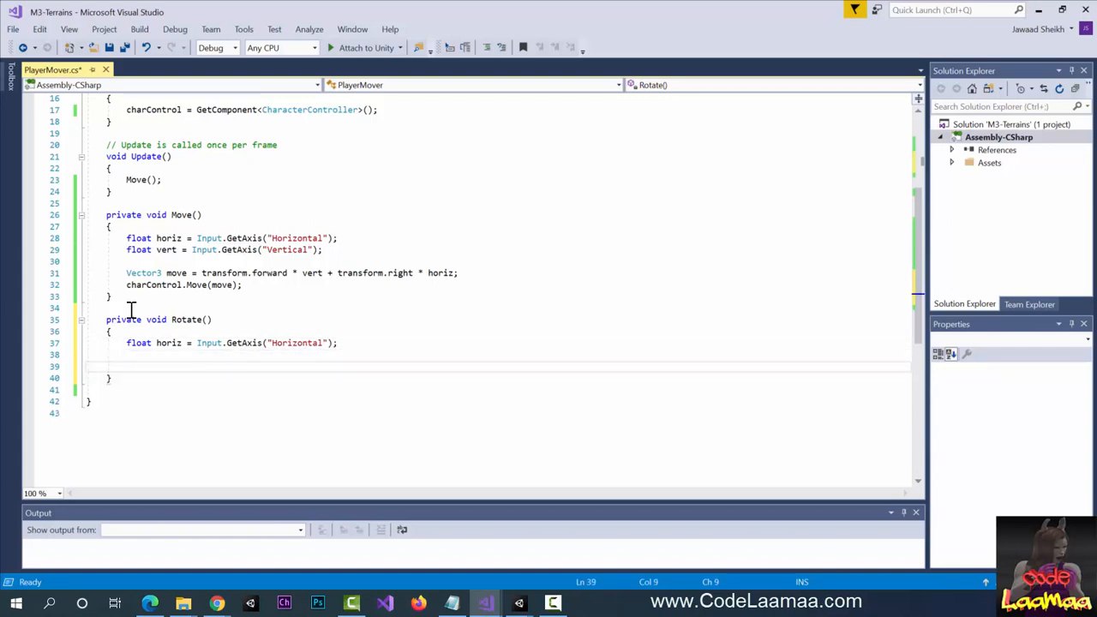
Below the horiz variable in Rotate(), add the call transform.Rotate(0, horiz * mouseSensitivity, 0).
{"action": "type", "text": "transf"}
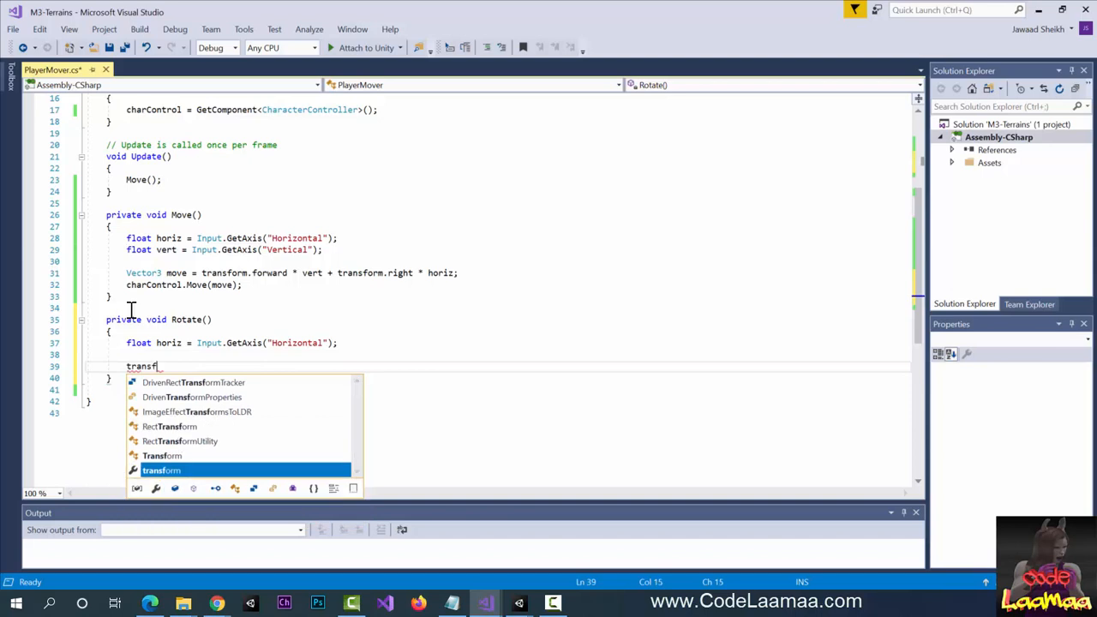
{"action": "type", "text": "orm.ro"}
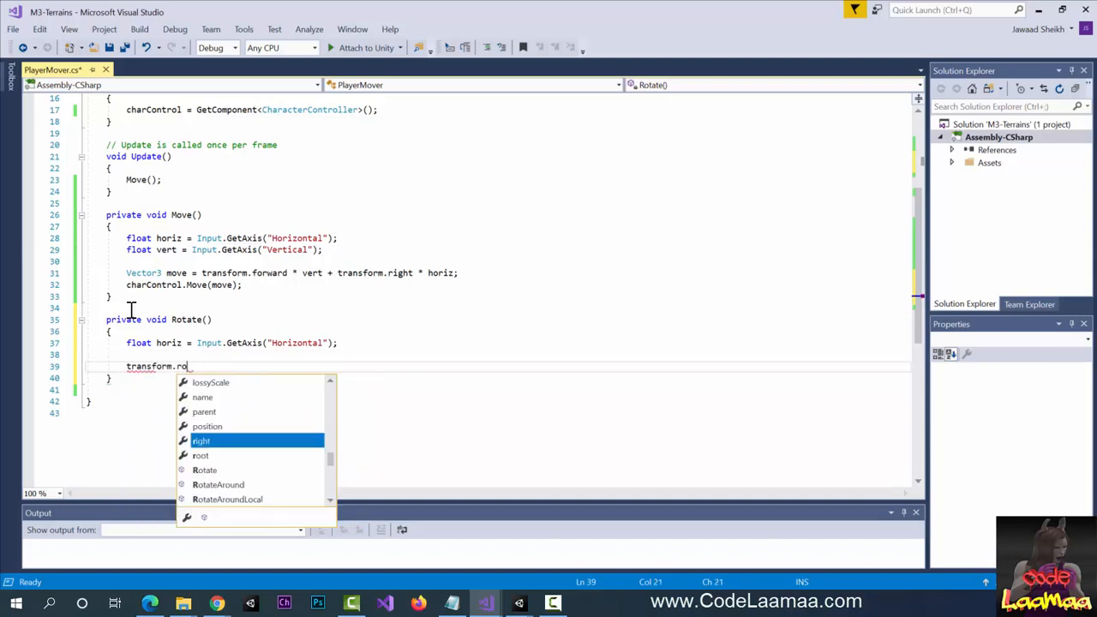
{"action": "key", "text": "Tab"}
{"action": "key", "text": "BackSpace"}
{"action": "key", "text": "BackSpace"}
{"action": "key", "text": "BackSpace"}
{"action": "key", "text": "BackSpace"}
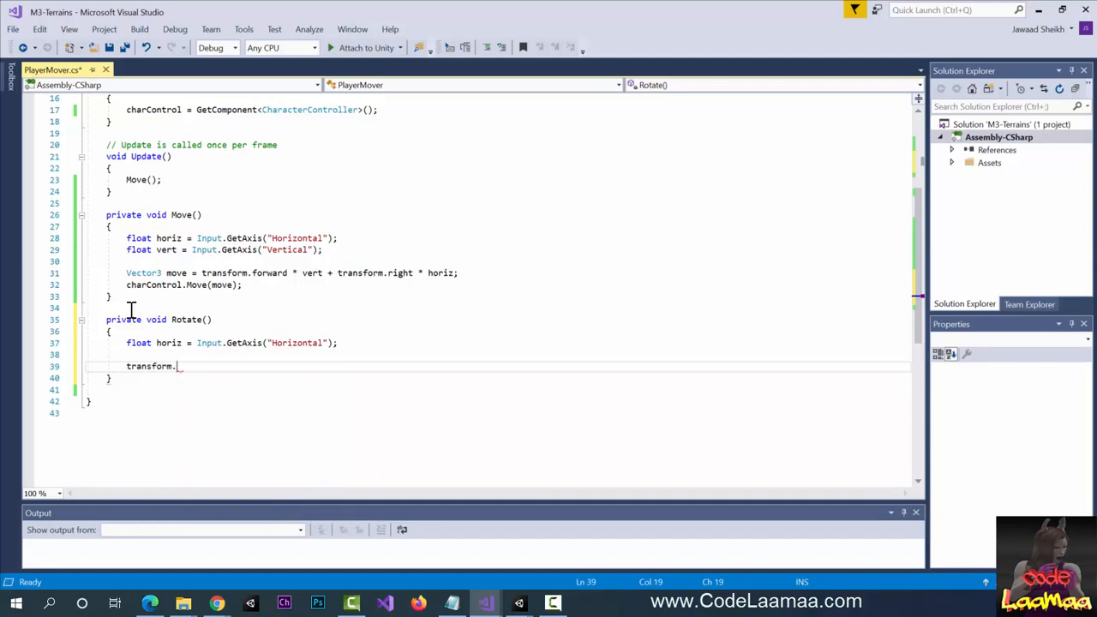
{"action": "type", "text": "Rotate("}
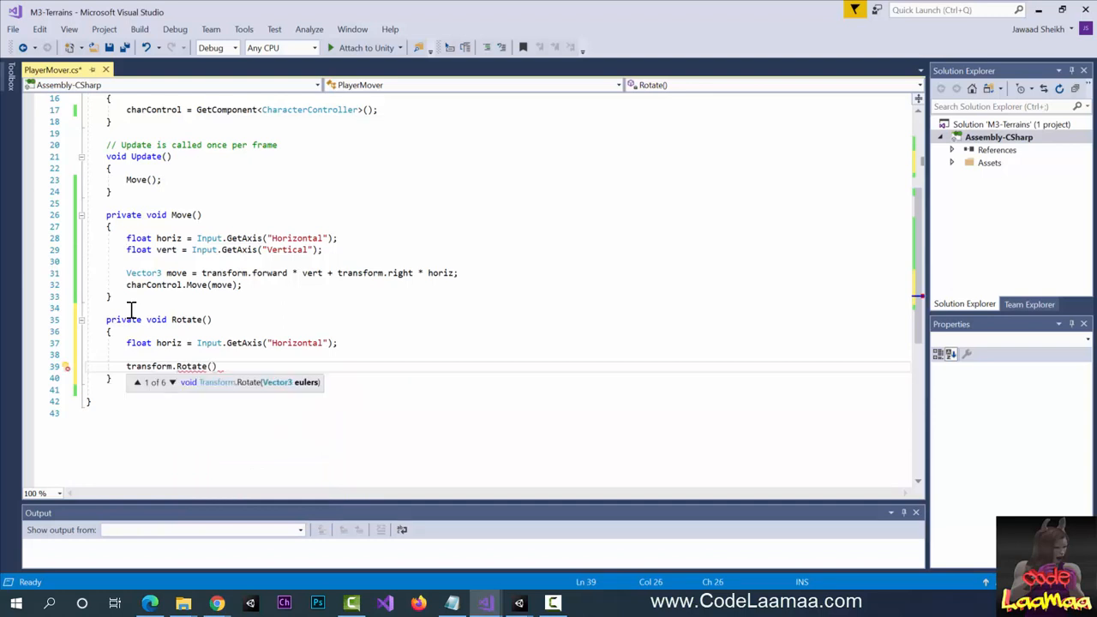
{"action": "type", "text": "0, ho"}
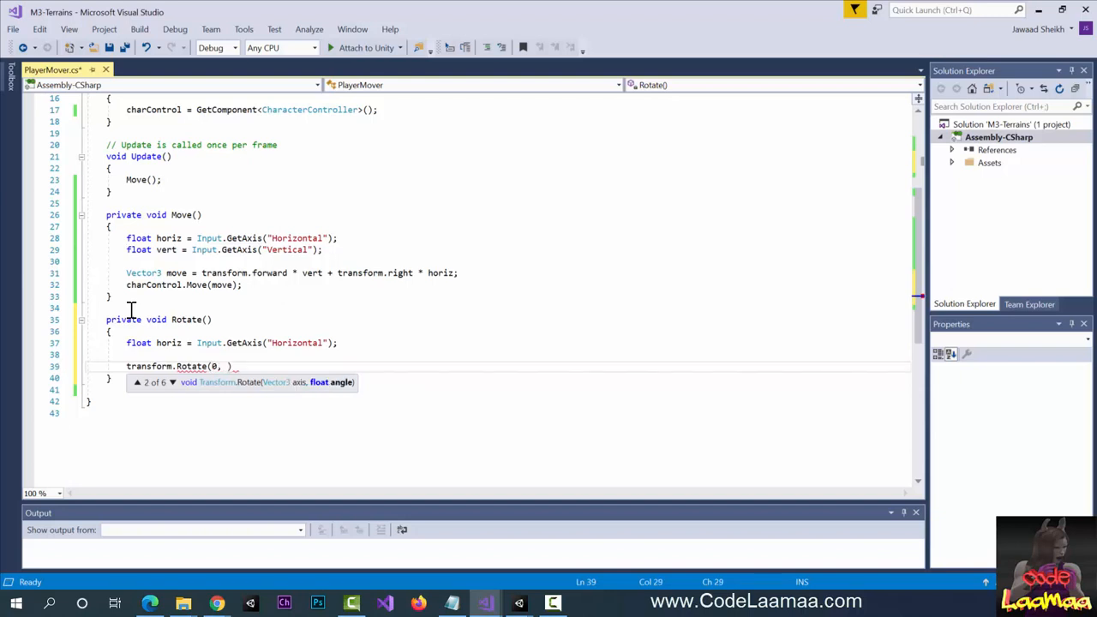
{"action": "type", "text": "riz * mouse"}
{"action": "key", "text": "Tab"}
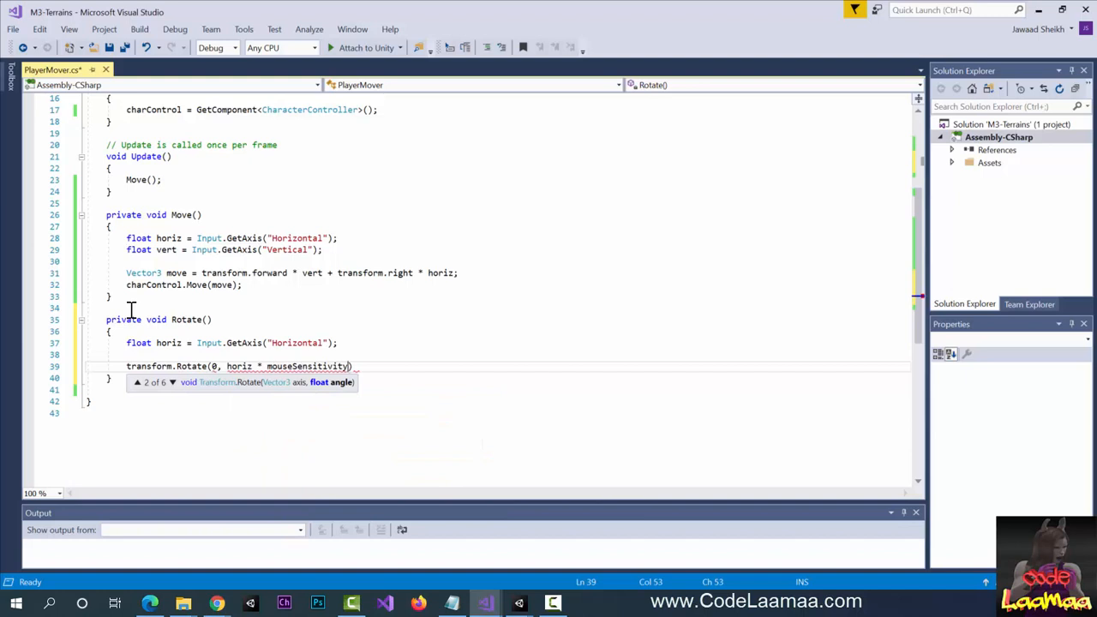
{"action": "type", "text": ", 0"}
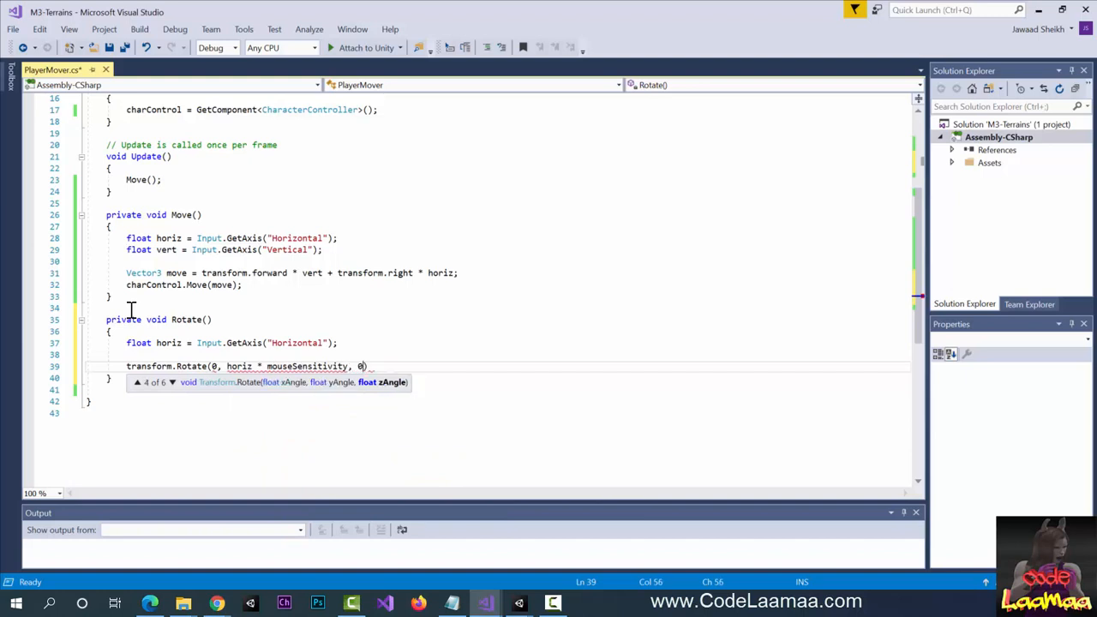
{"action": "type", "text": ");"}
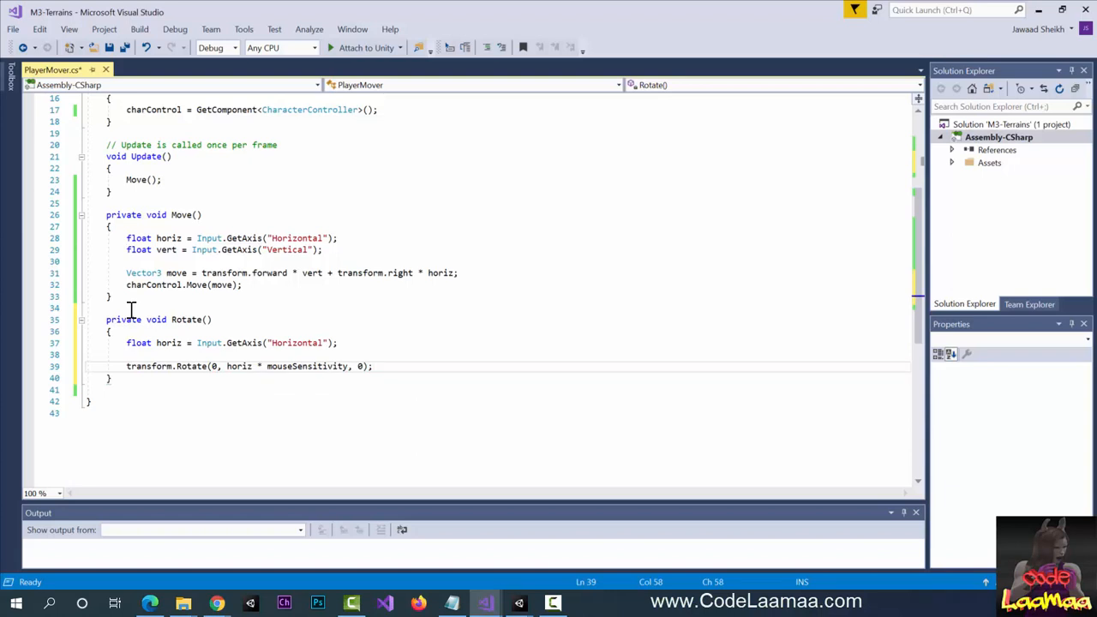
Add a cameraLocation.LookAt(transform) call as the last line of the Rotate() method.
{"action": "key", "text": "Return"}
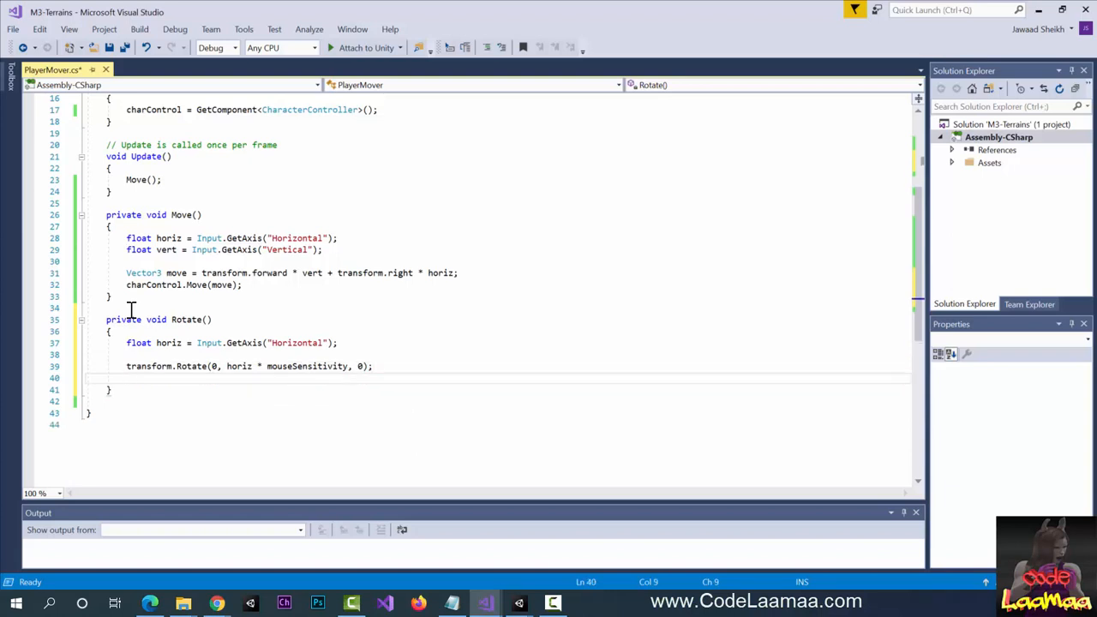
{"action": "type", "text": "cam"}
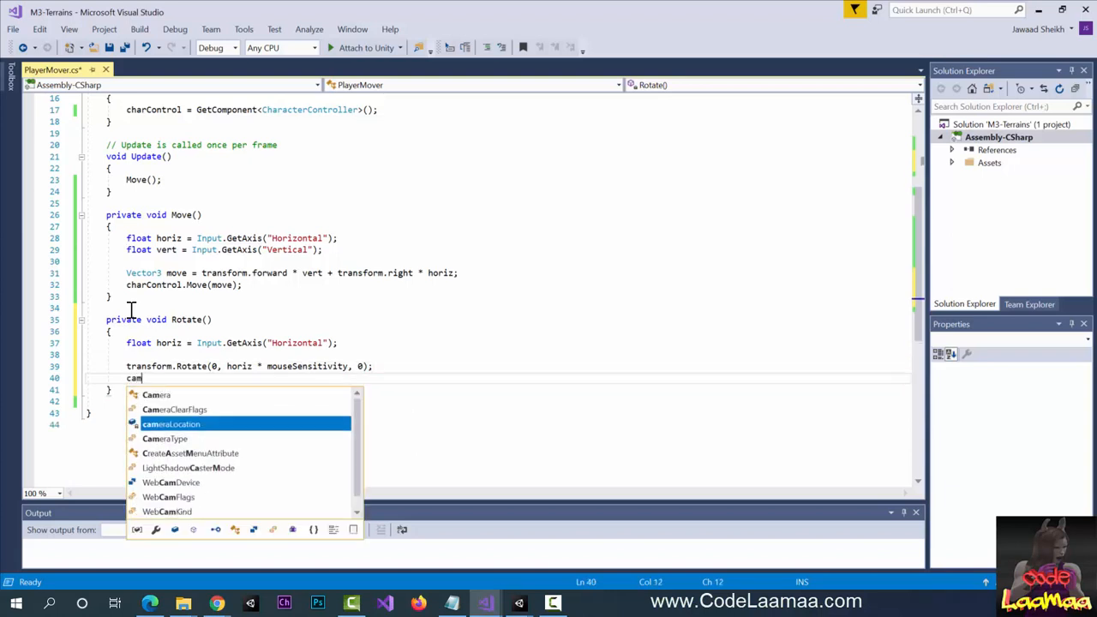
{"action": "type", "text": "eraLocation"}
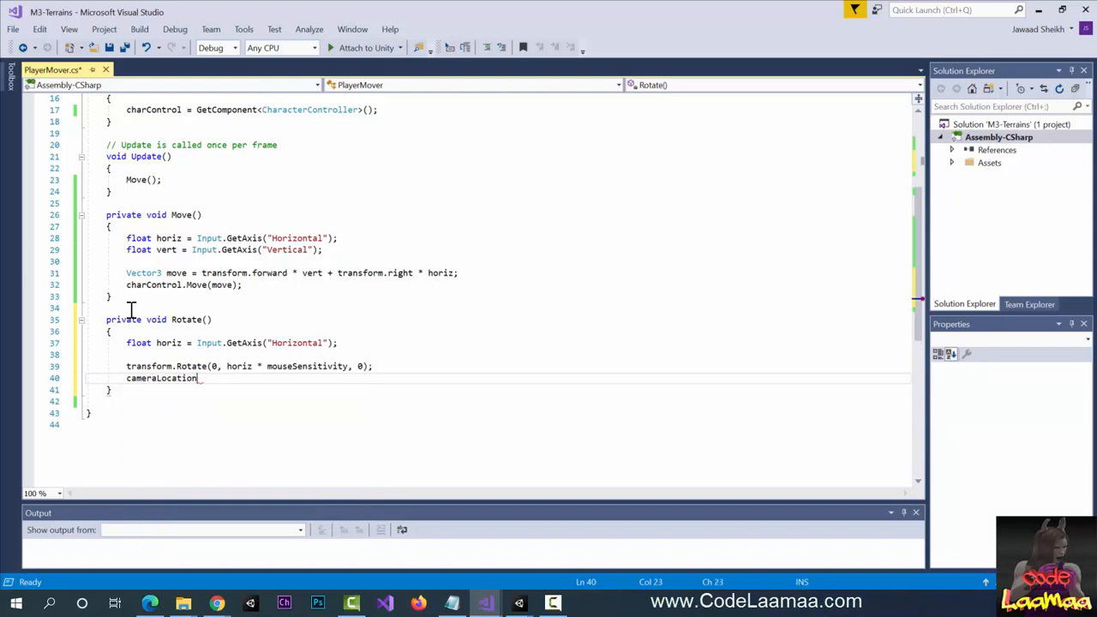
{"action": "type", "text": ".loo"}
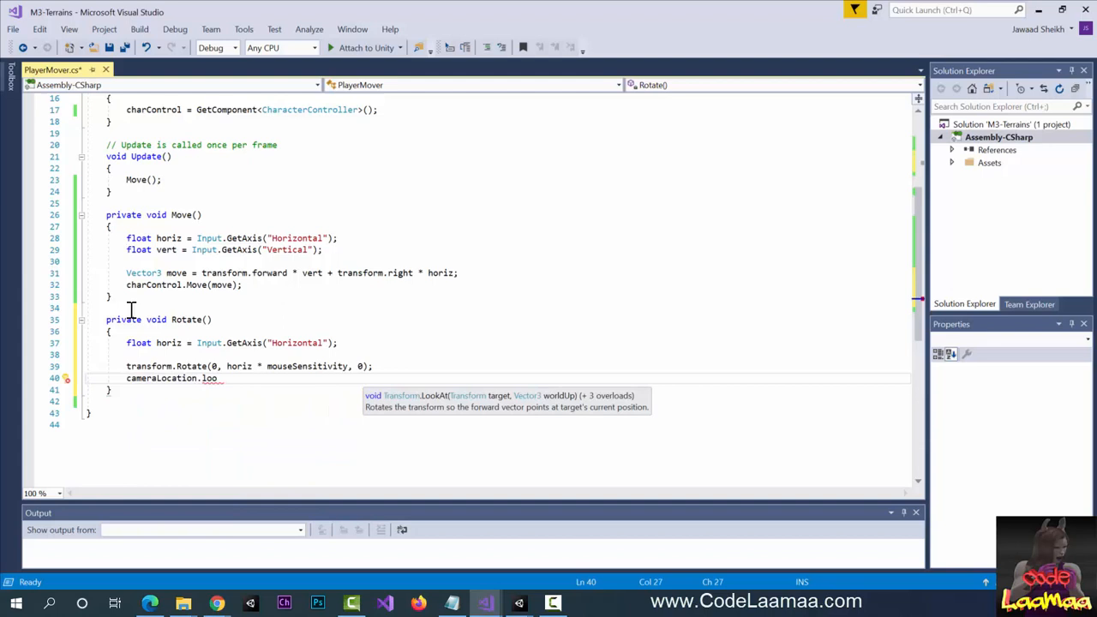
{"action": "key", "text": "Tab"}
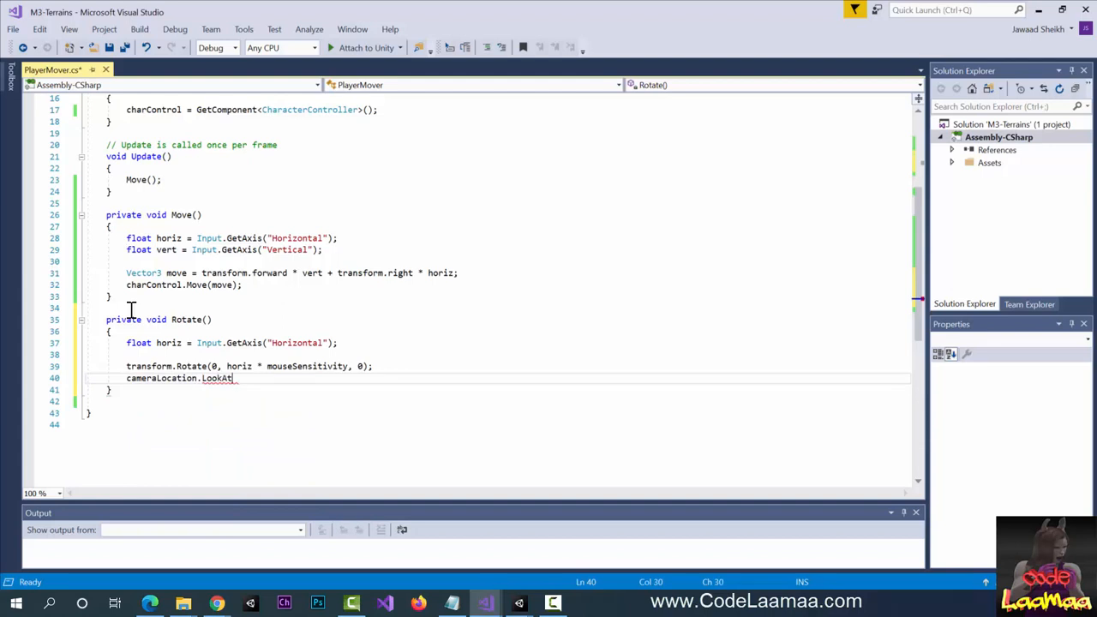
{"action": "type", "text": "("}
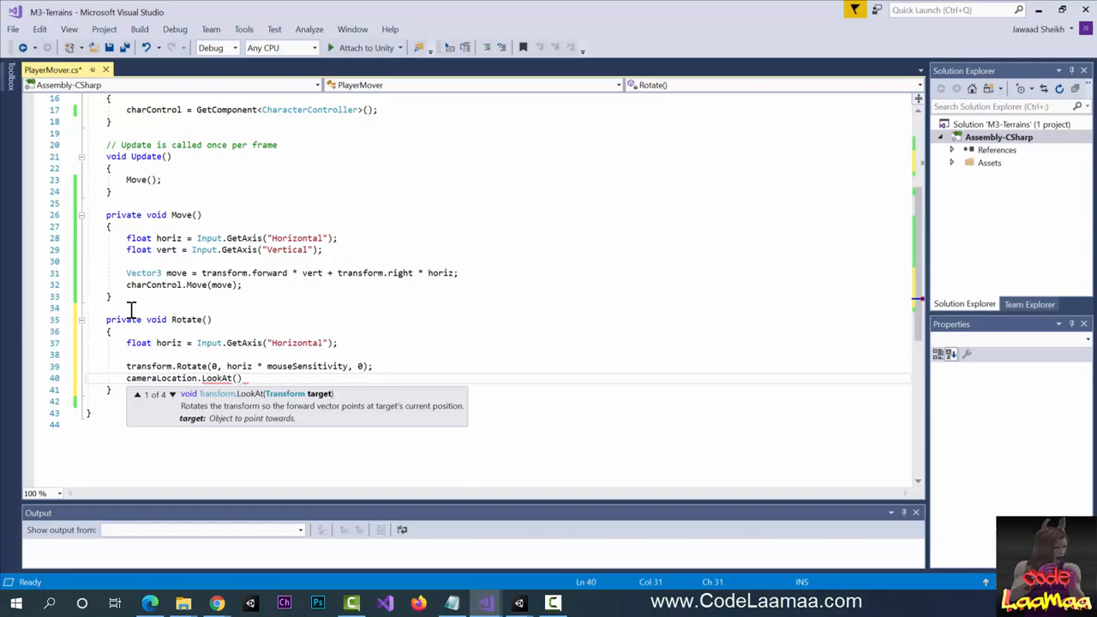
{"action": "type", "text": "transform"}
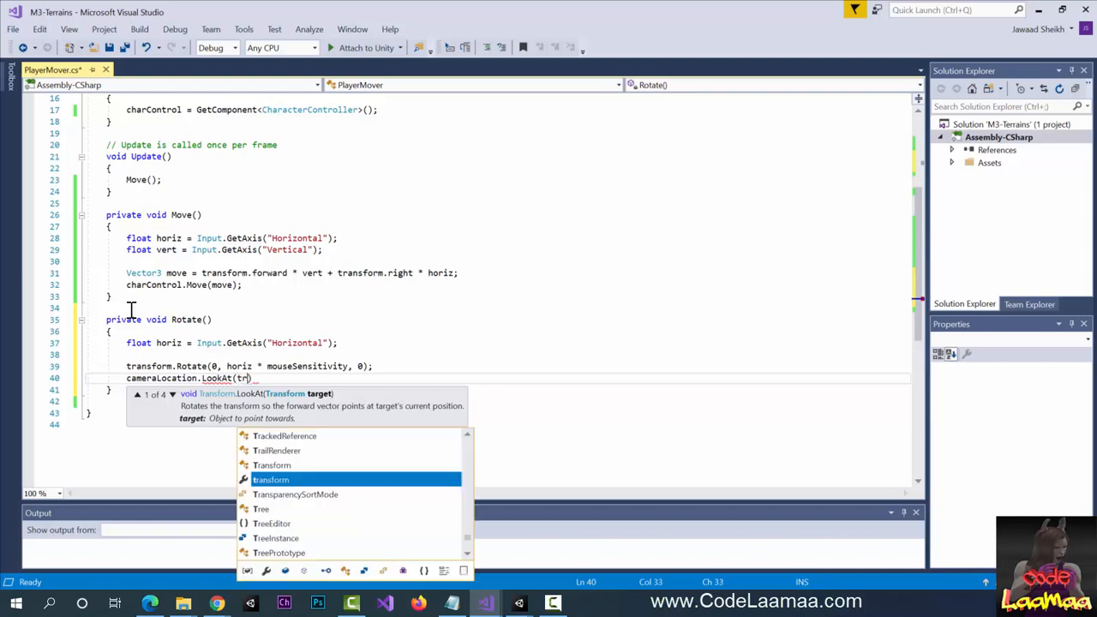
{"action": "type", "text": ");"}
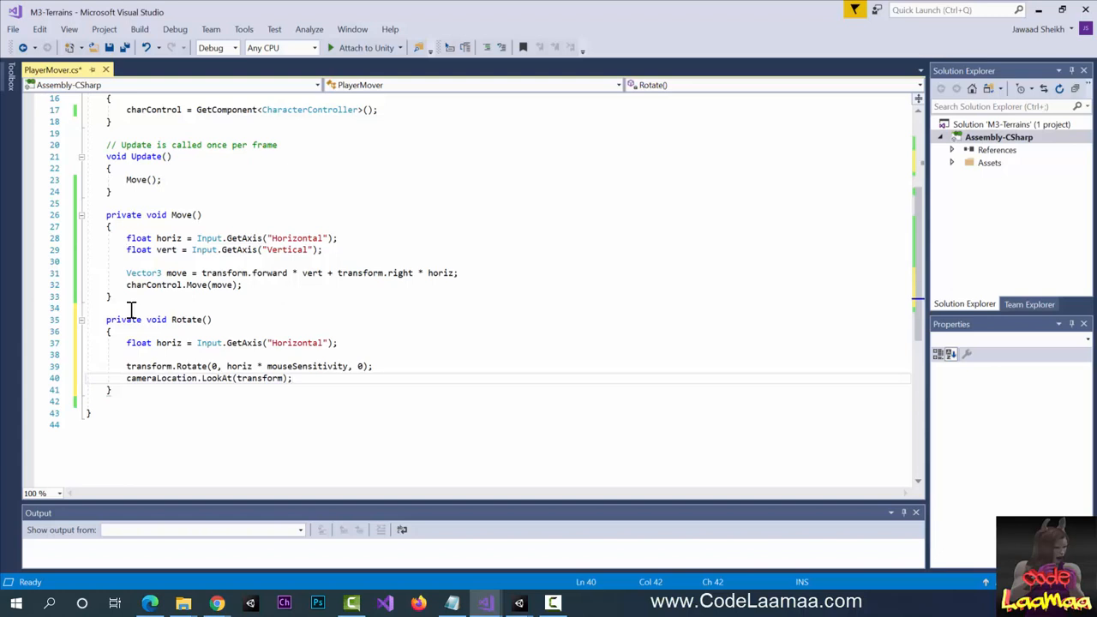
Call Rotate() right after Move() in the Update() method.
{"action": "left_click", "coordinate": [181, 181]}
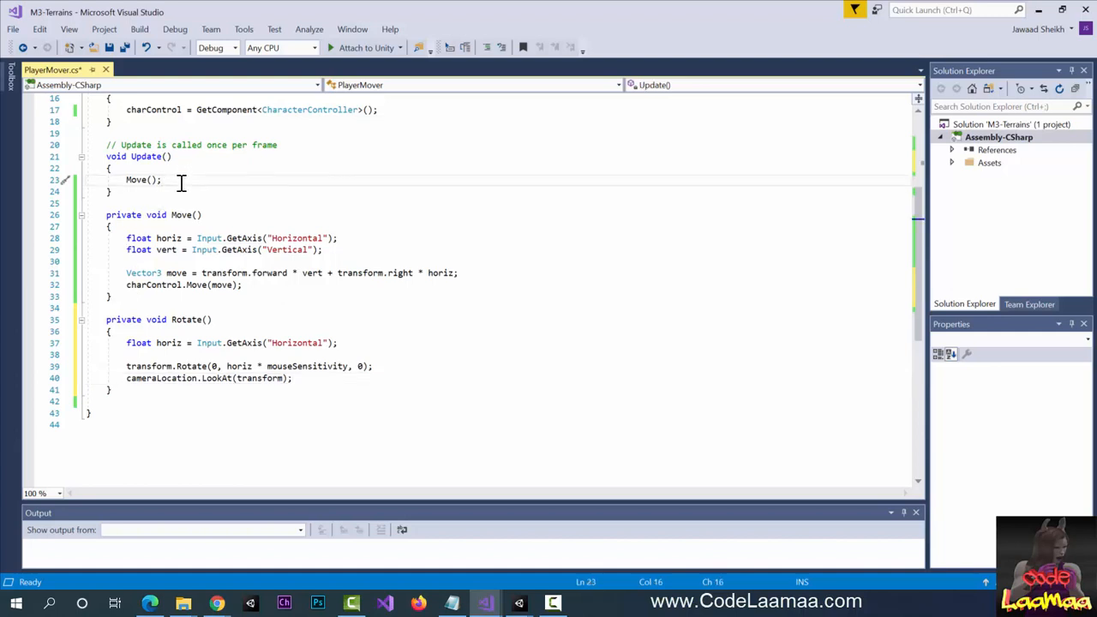
{"action": "key", "text": "Return"}
{"action": "type", "text": "Rotate"}
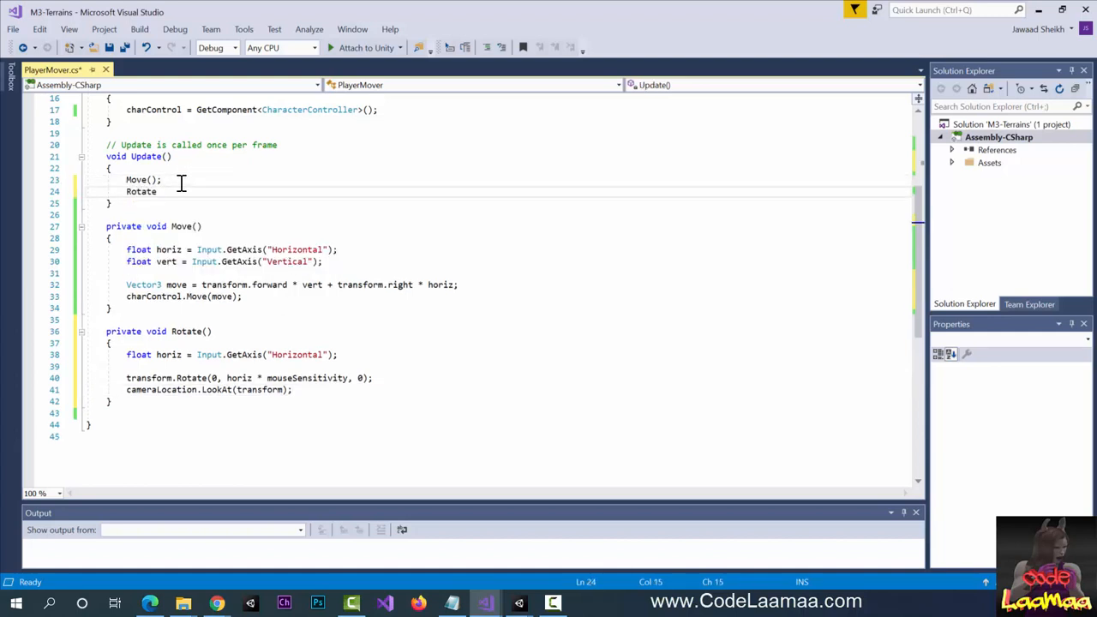
{"action": "type", "text": "();"}
{"action": "left_click", "coordinate": [553, 344]}
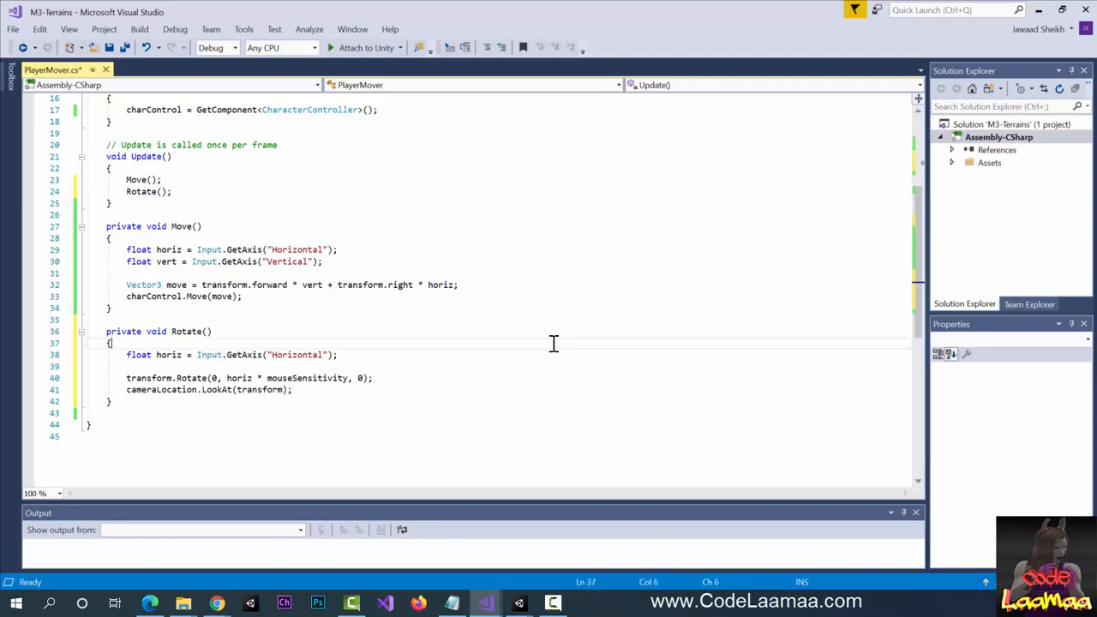
Save the PlayerMover script, switch to Unity and check the Player Mover component's fields on the Cube.
{"action": "key", "text": "ctrl+s"}
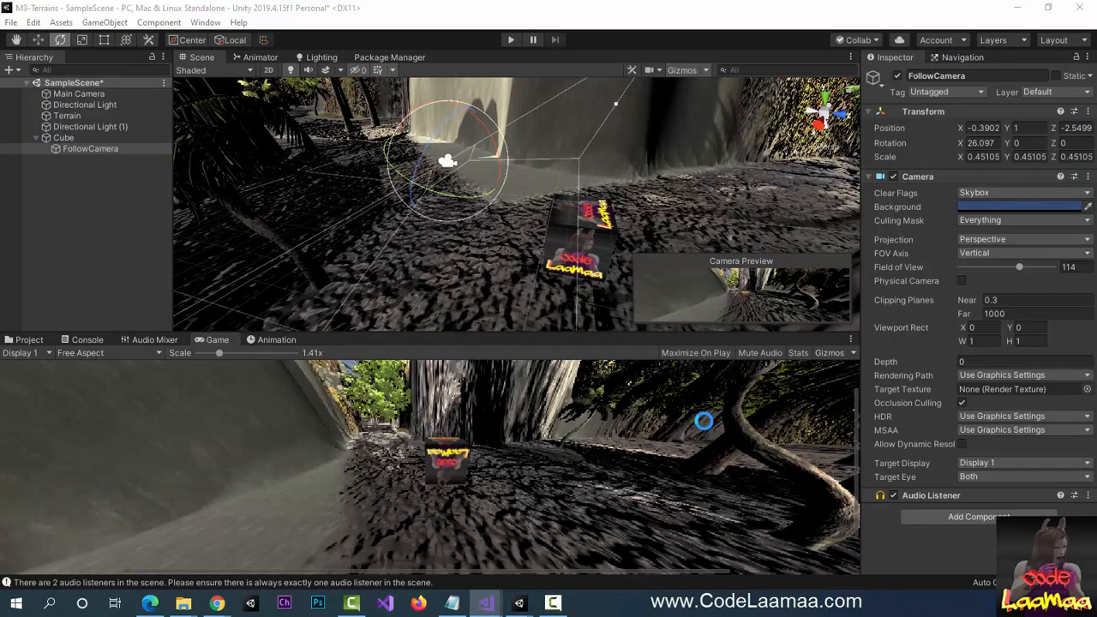
{"action": "left_click", "coordinate": [969, 325]}
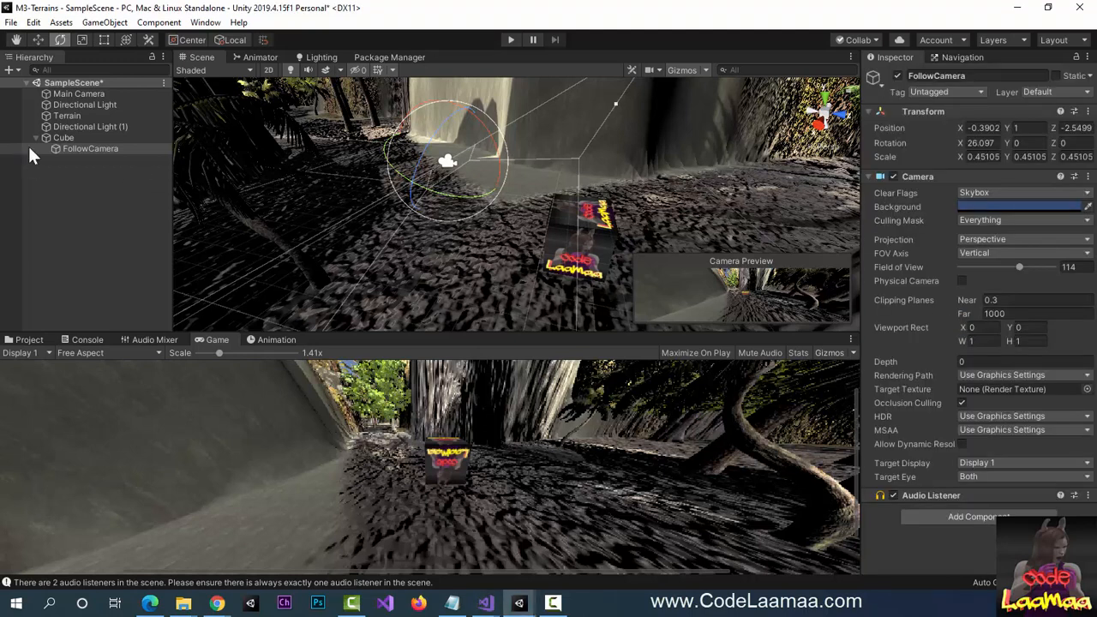
{"action": "left_click", "coordinate": [65, 138]}
{"action": "scroll", "coordinate": [951, 343], "scroll_direction": "down", "scroll_amount": 3}
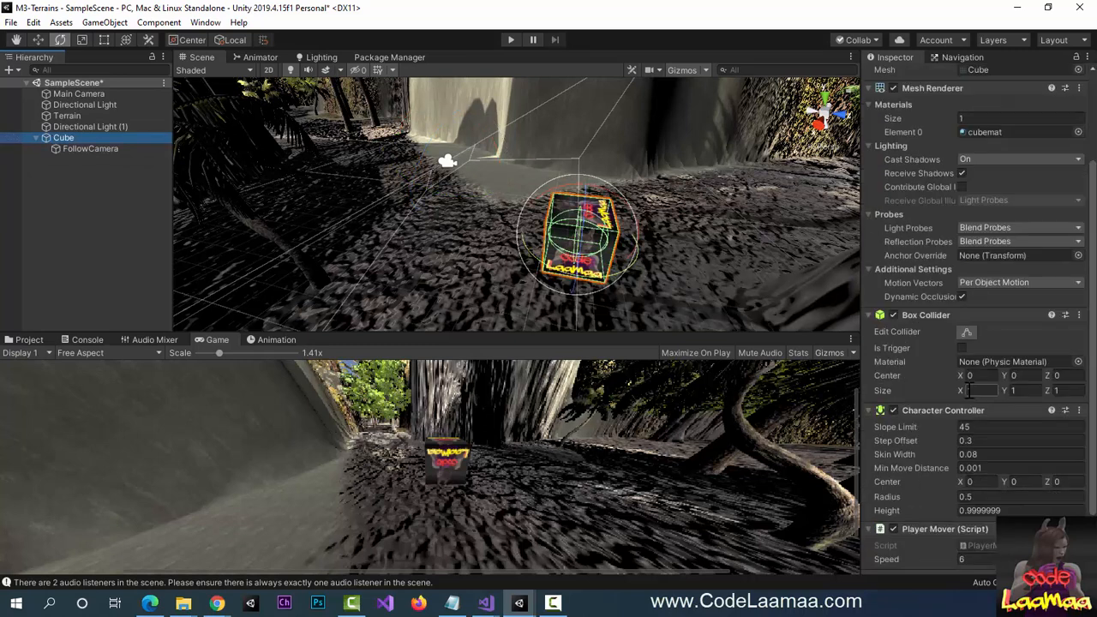
{"action": "scroll", "coordinate": [967, 403], "scroll_direction": "down", "scroll_amount": 3}
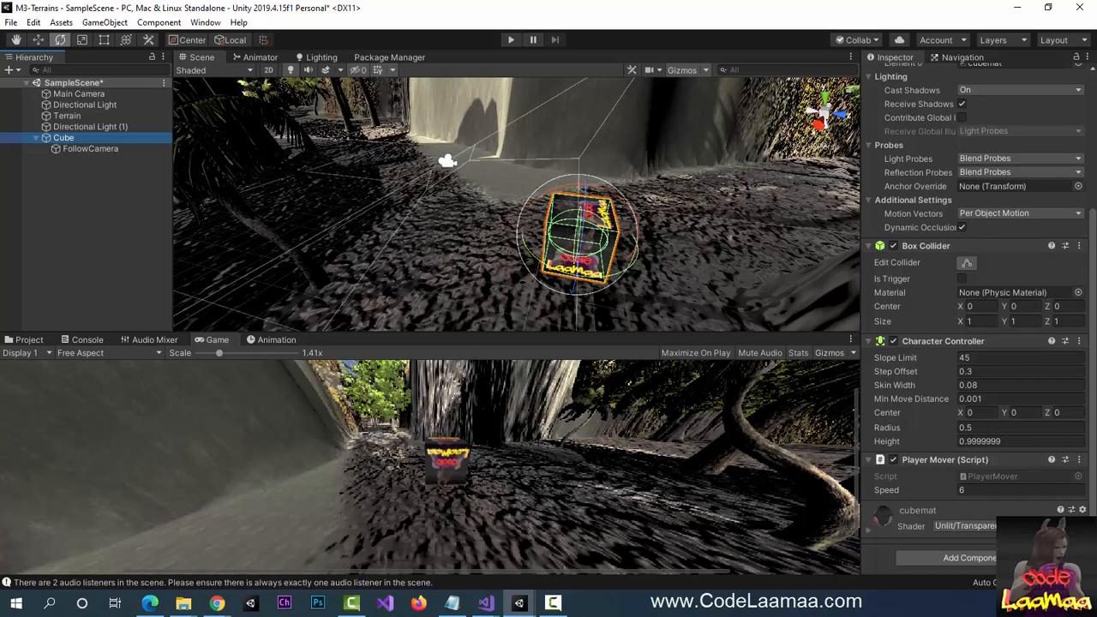
Back in Visual Studio, change the access modifier of the cameraLocation Transform field to public and save the script.
{"action": "key", "text": "F10"}
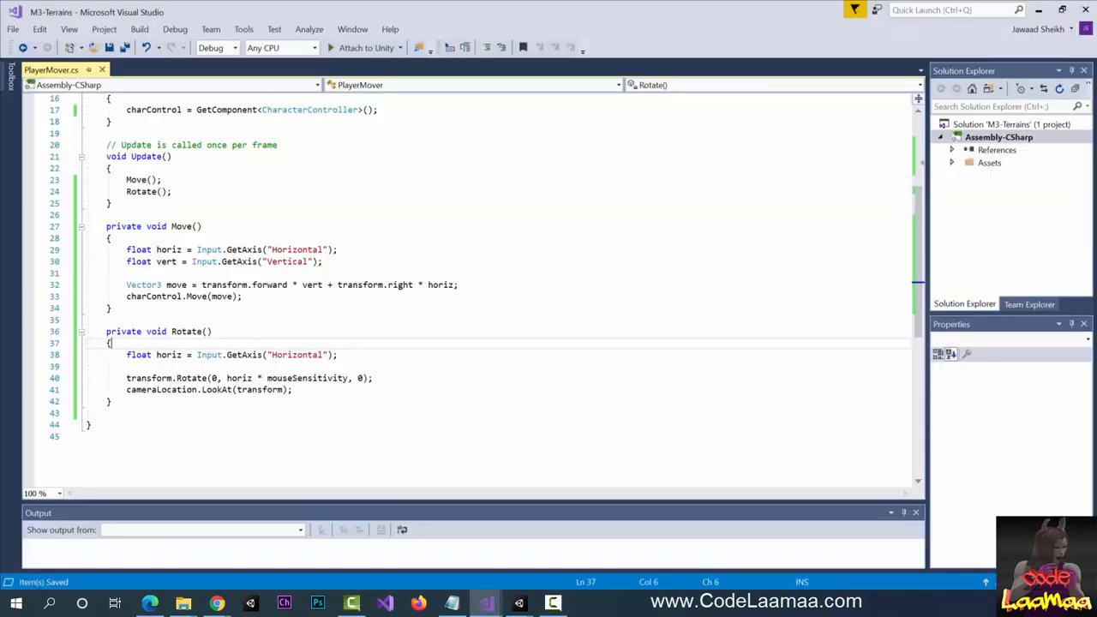
{"action": "scroll", "coordinate": [374, 248], "scroll_direction": "up", "scroll_amount": 5}
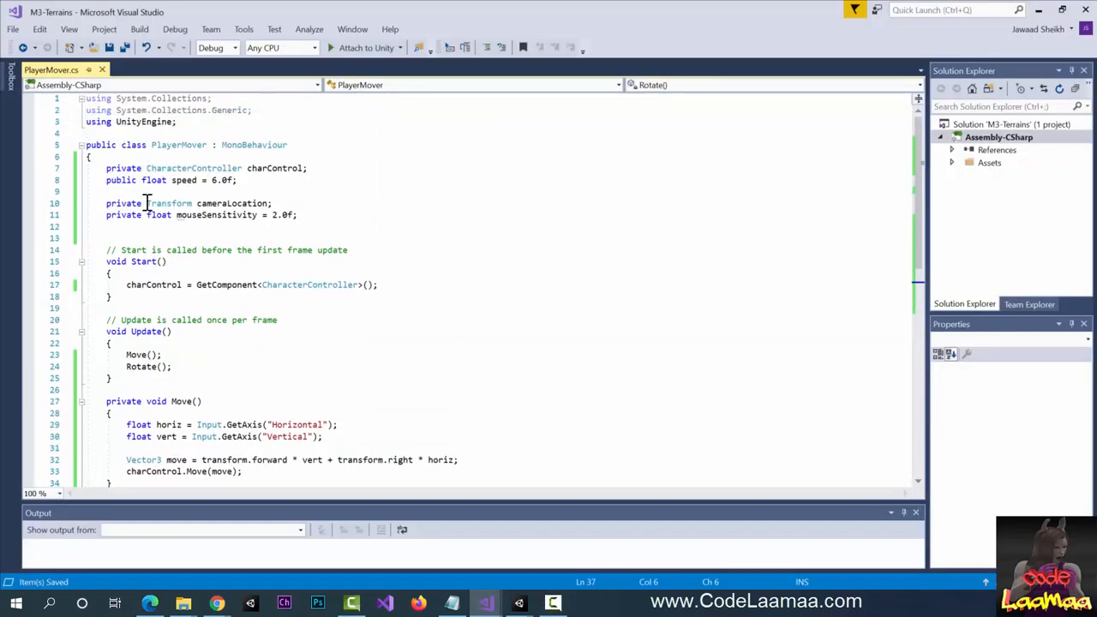
{"action": "double_click", "coordinate": [120, 204]}
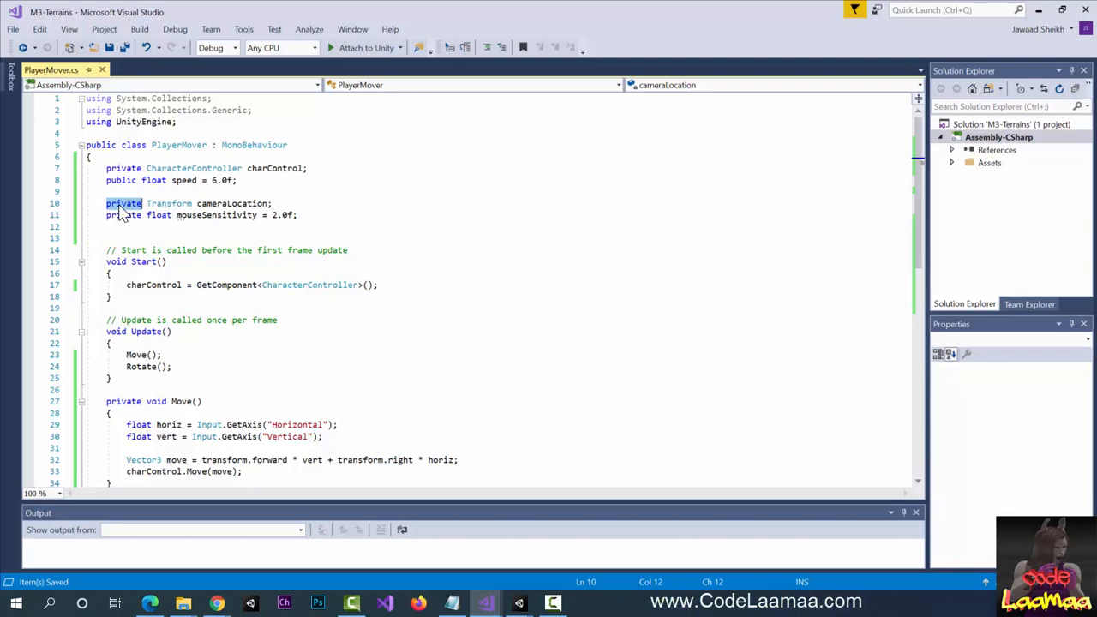
{"action": "type", "text": "publ"}
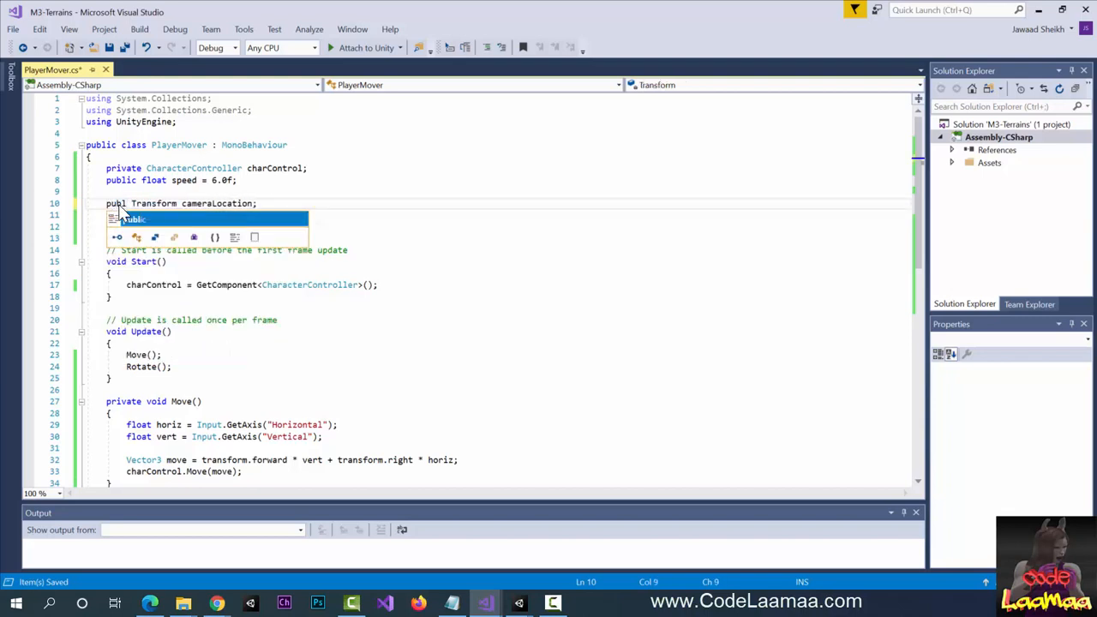
{"action": "key", "text": "Tab"}
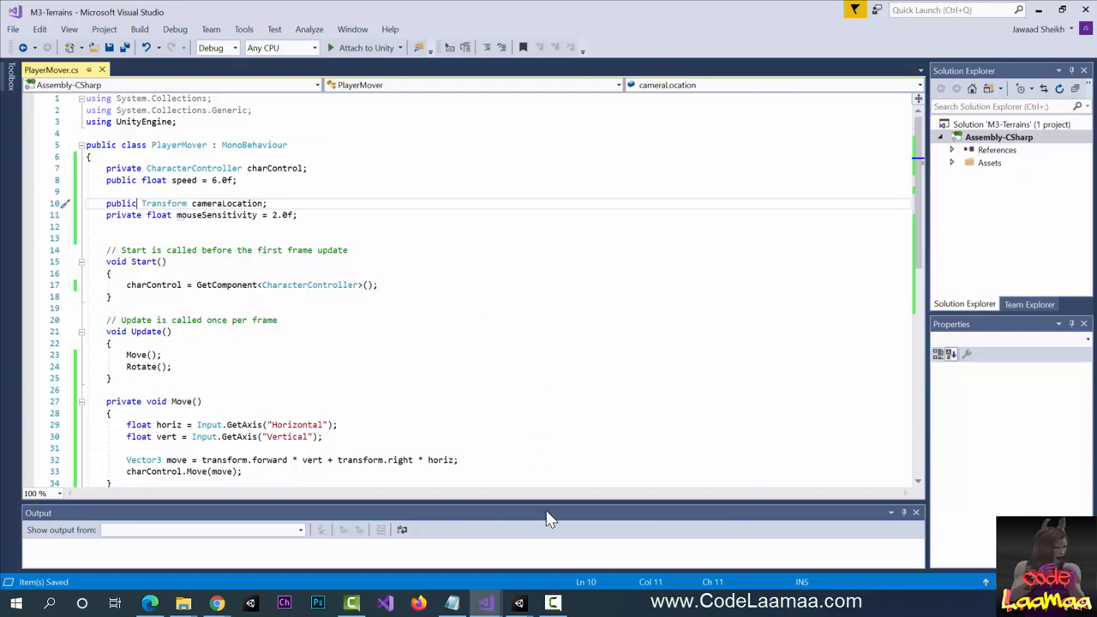
In the M3-Terrains Unity project, assign FollowCamera to the Camera Location field of the Cube's Player Mover component.
{"action": "mouse_move", "coordinate": [518, 603]}
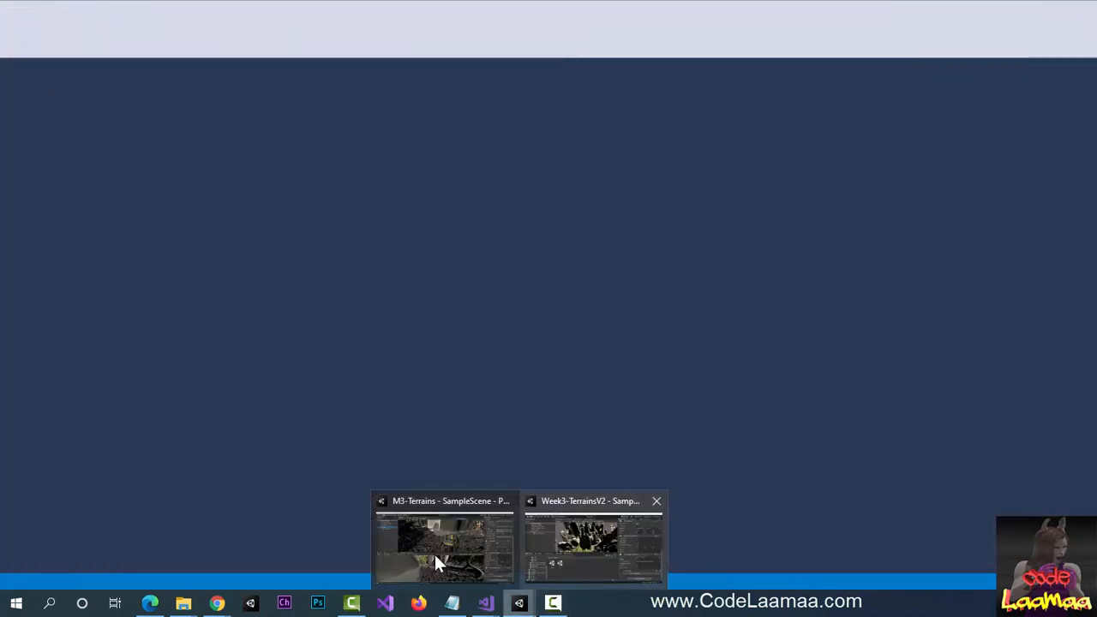
{"action": "left_click", "coordinate": [433, 552]}
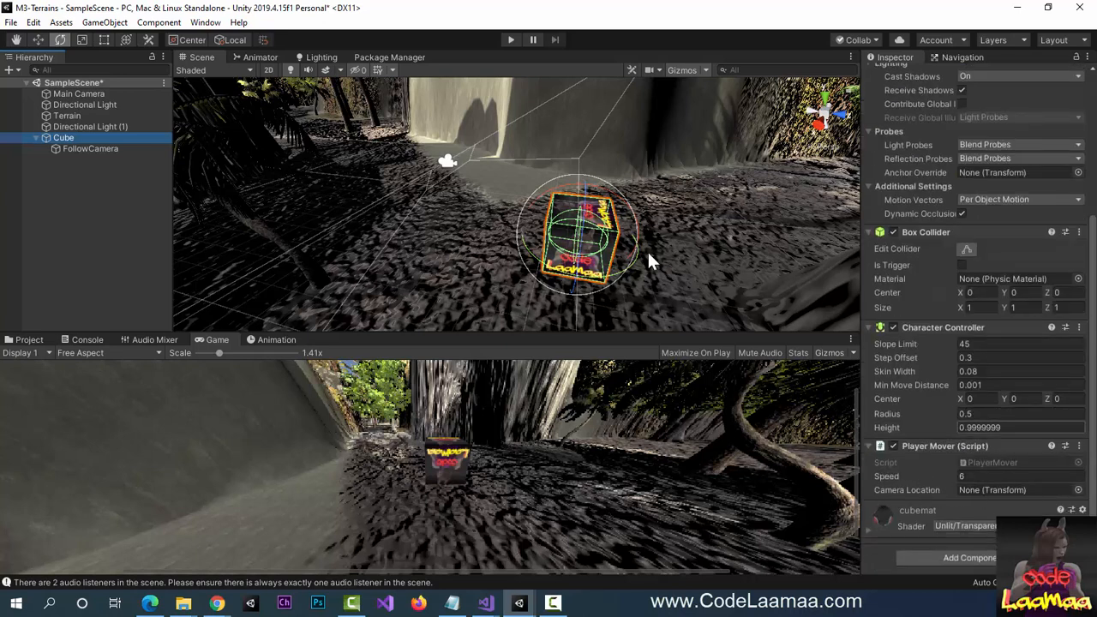
{"action": "left_click_drag", "start_coordinate": [80, 148], "coordinate": [559, 265]}
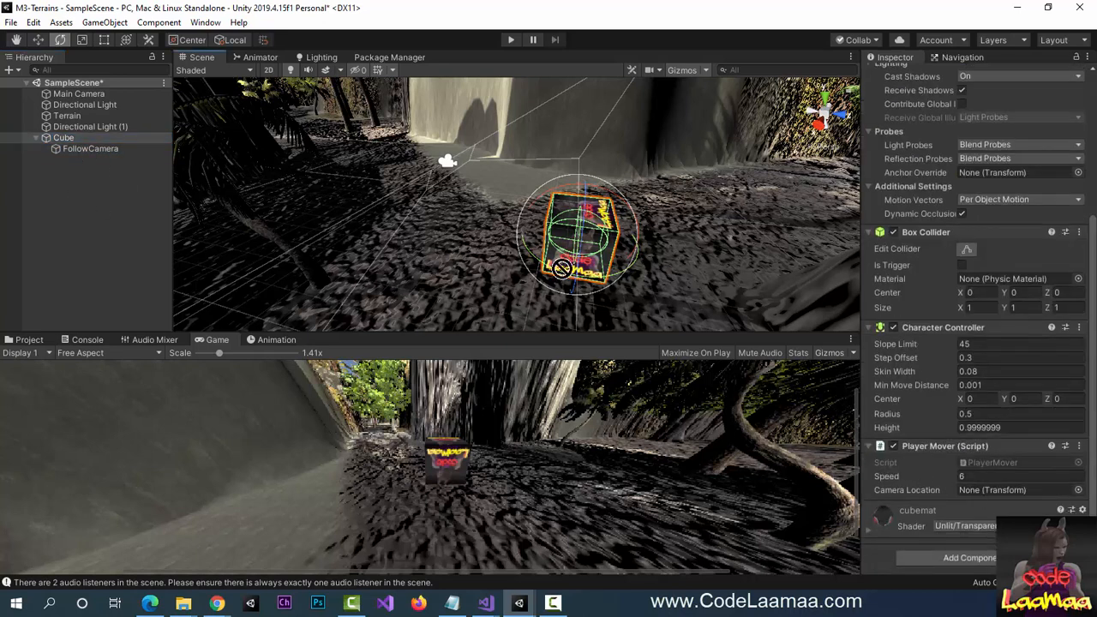
{"action": "left_click_drag", "start_coordinate": [894, 438], "coordinate": [970, 501]}
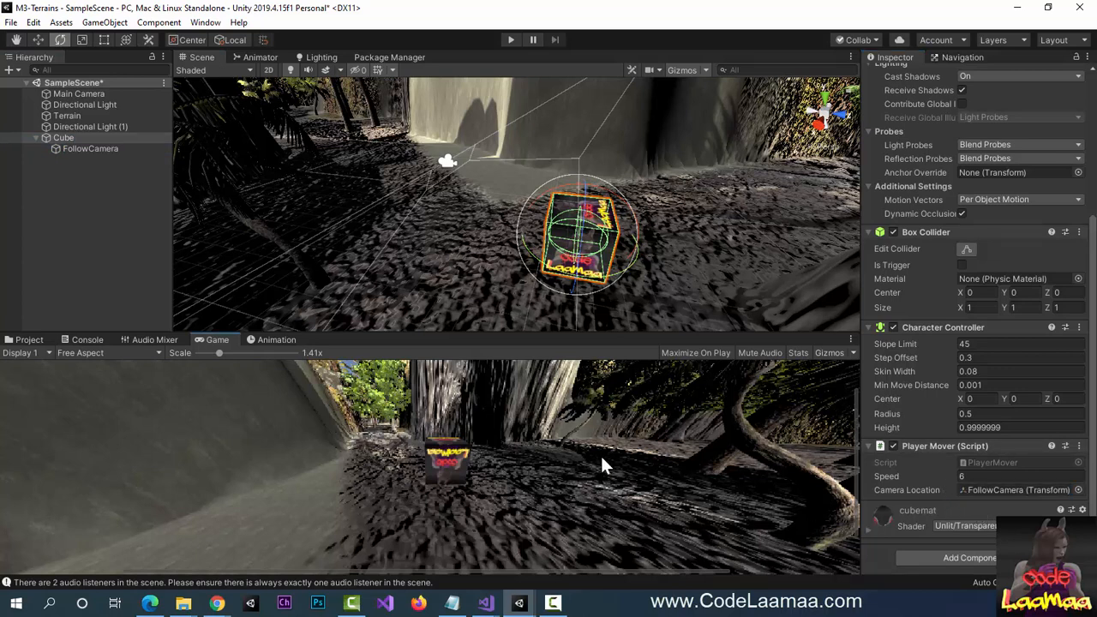
Run the scene and steer the cube forward, left and right through the terrain to test its movement, rotation and follow camera.
{"action": "left_click", "coordinate": [511, 40]}
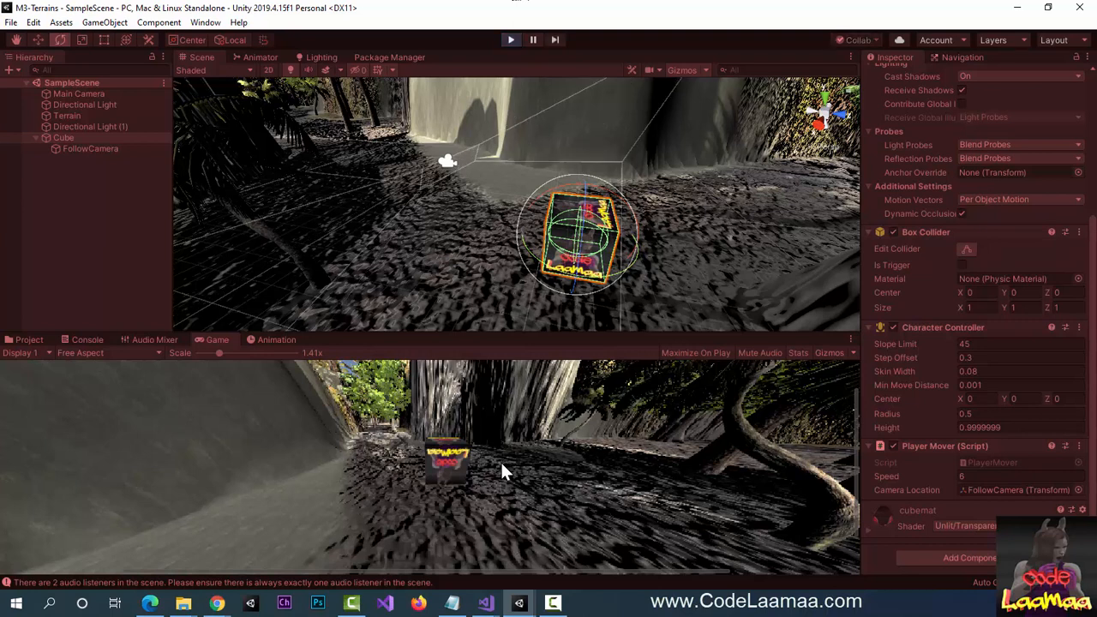
{"action": "key", "text": "a"}
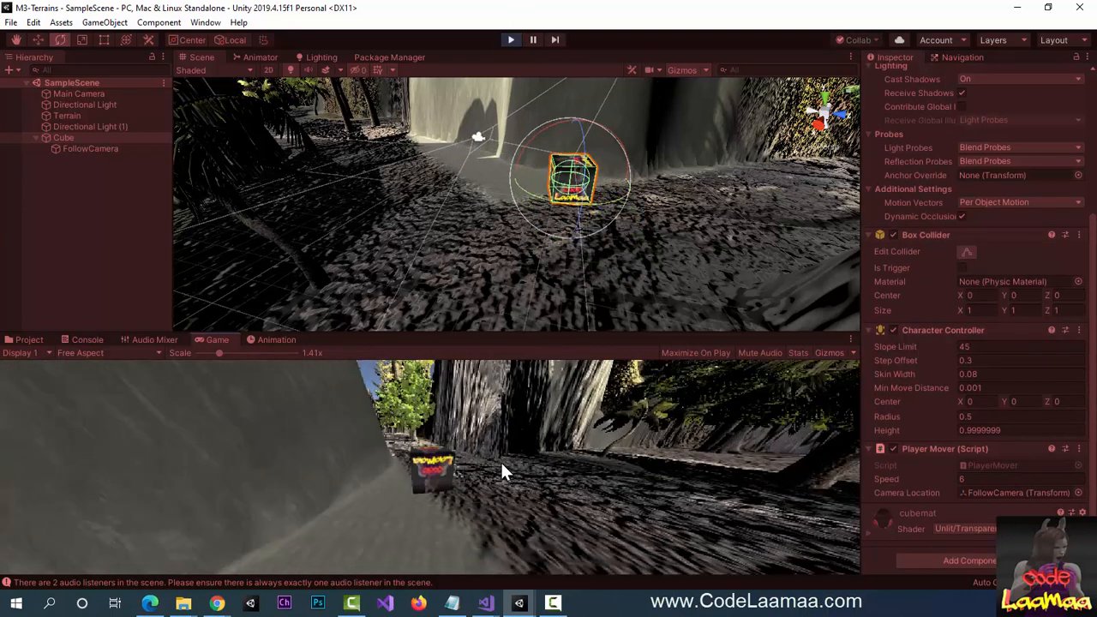
{"action": "key", "text": "d"}
{"action": "key", "text": "a"}
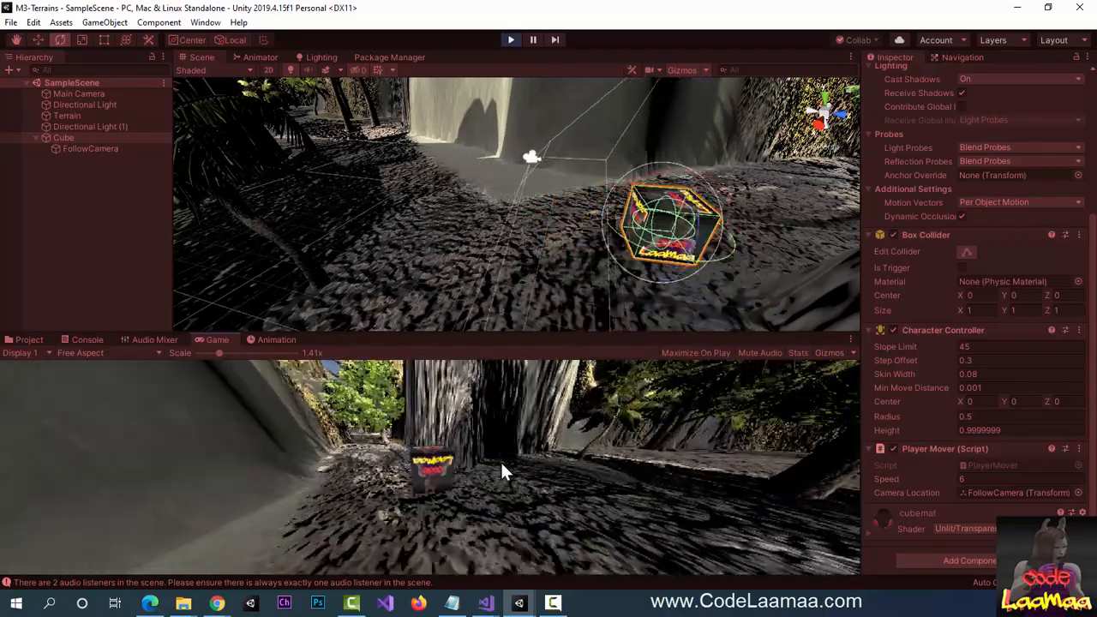
{"action": "key", "text": "w"}
{"action": "key", "text": "w"}
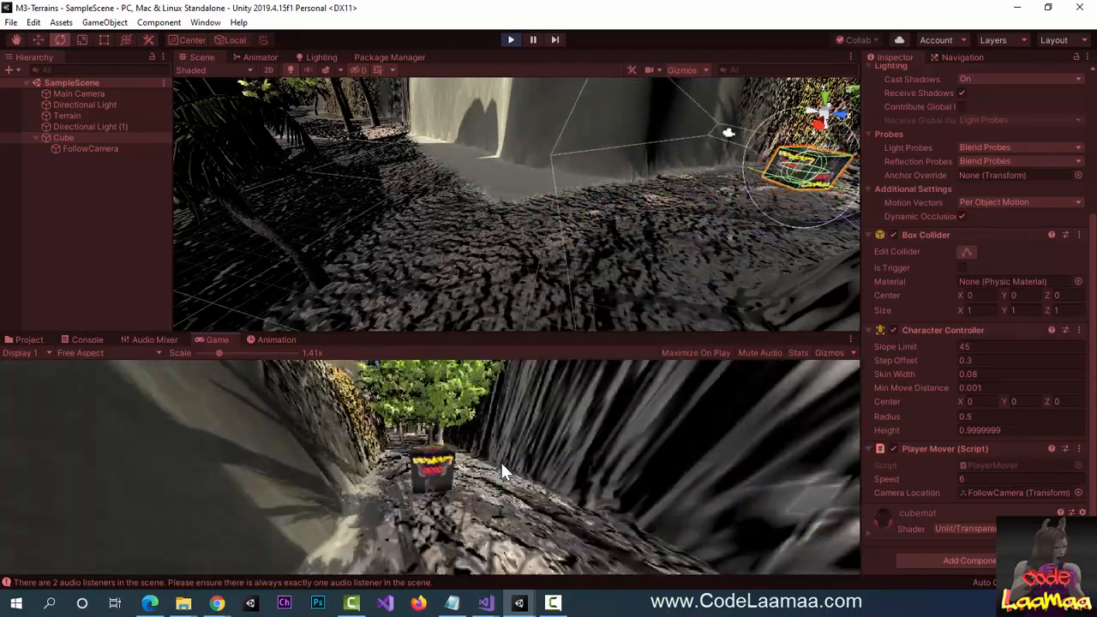
{"action": "key", "text": "d"}
{"action": "key", "text": "d"}
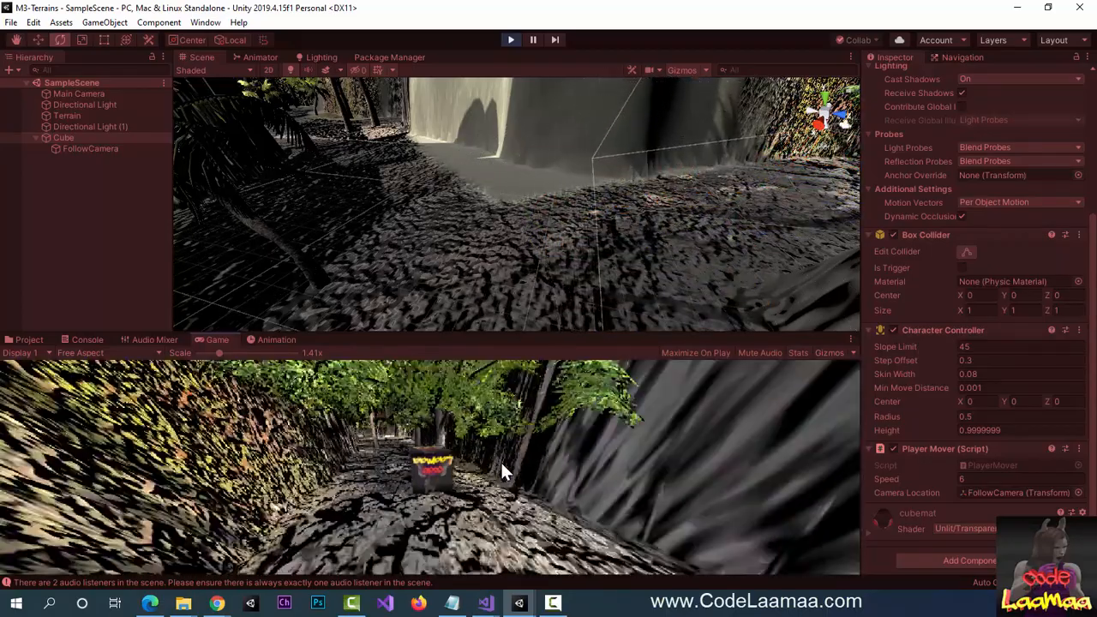
{"action": "key", "text": "a"}
{"action": "key", "text": "a"}
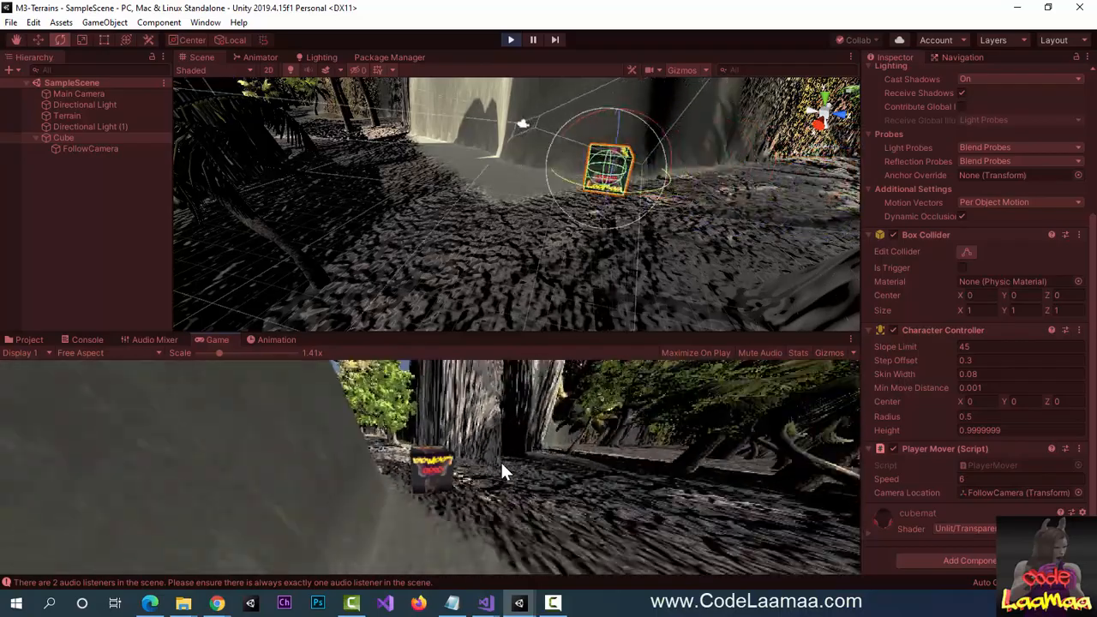
{"action": "key", "text": "d"}
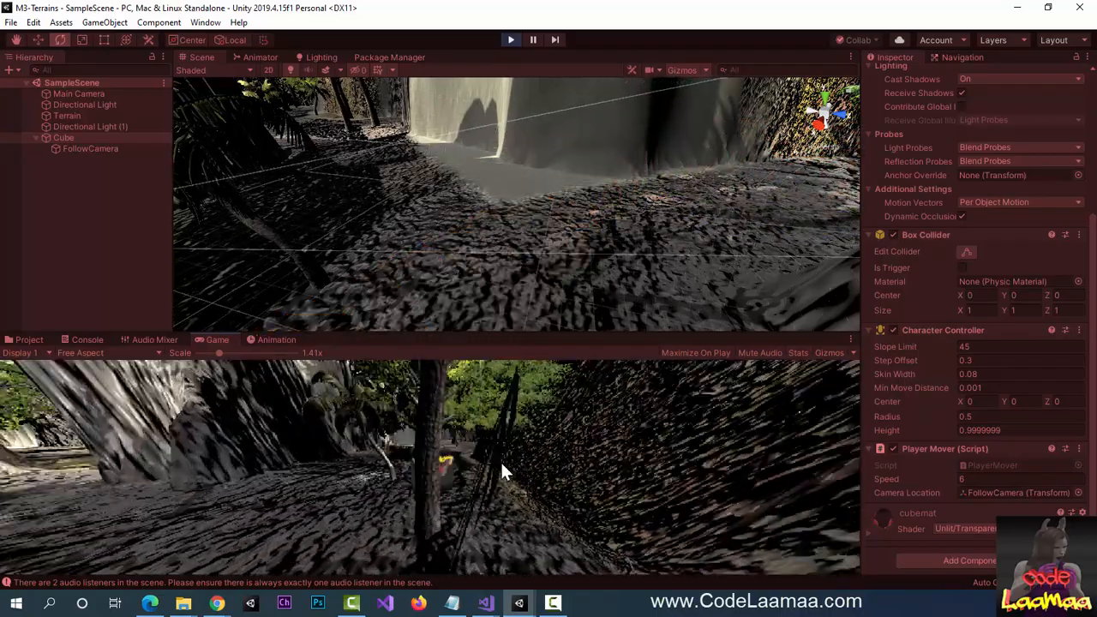
{"action": "key", "text": "a"}
{"action": "key", "text": "a"}
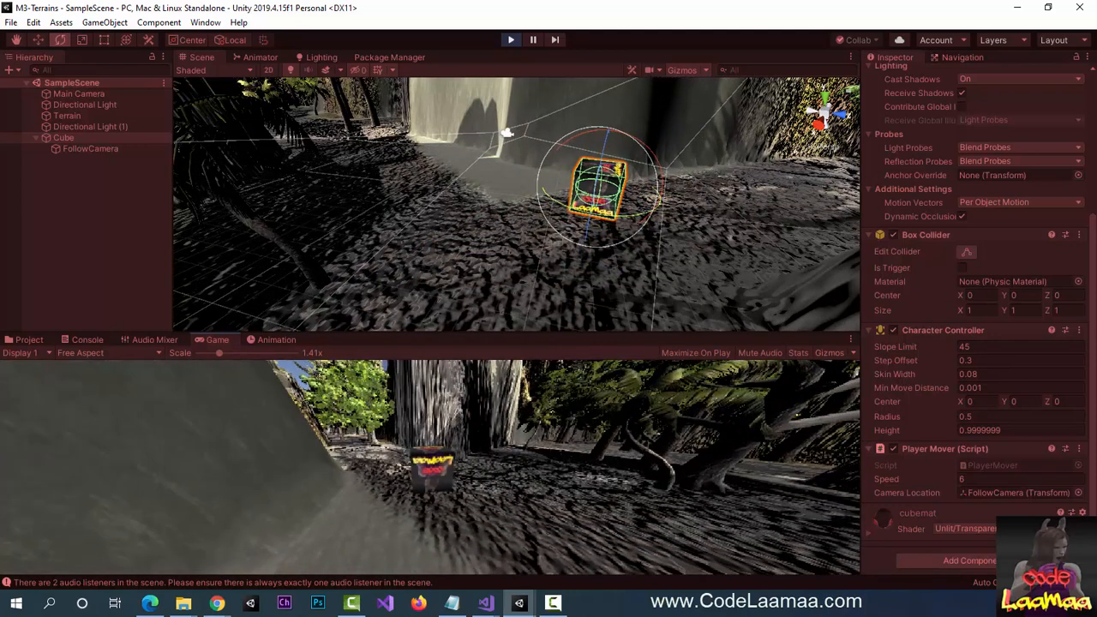
{"action": "key", "text": "a"}
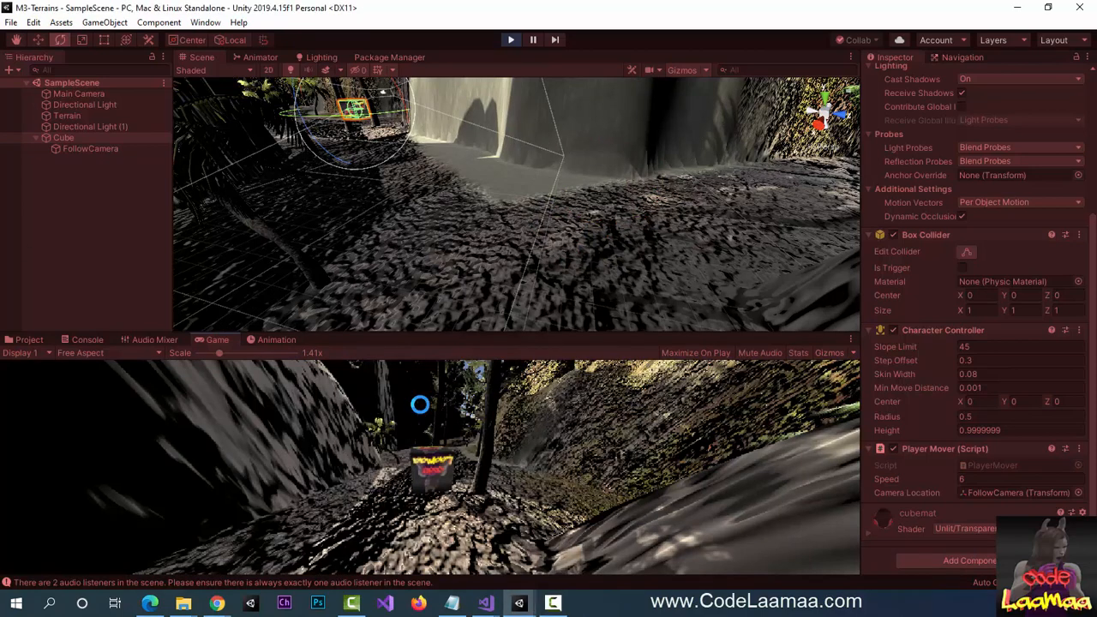
{"action": "key", "text": "w"}
{"action": "key", "text": "w"}
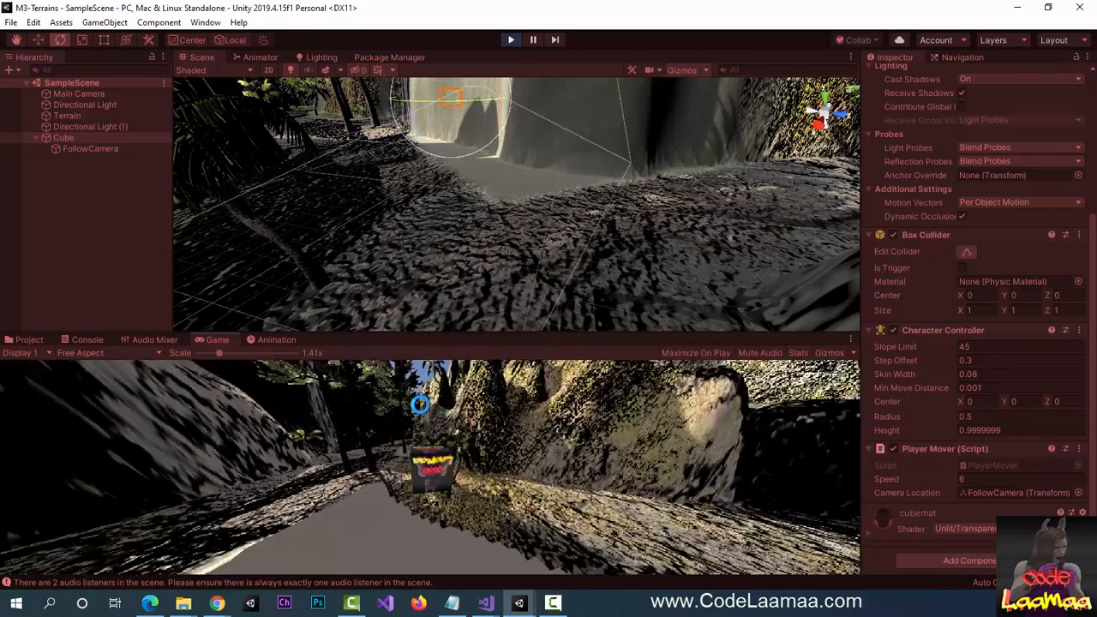
{"action": "key", "text": "d"}
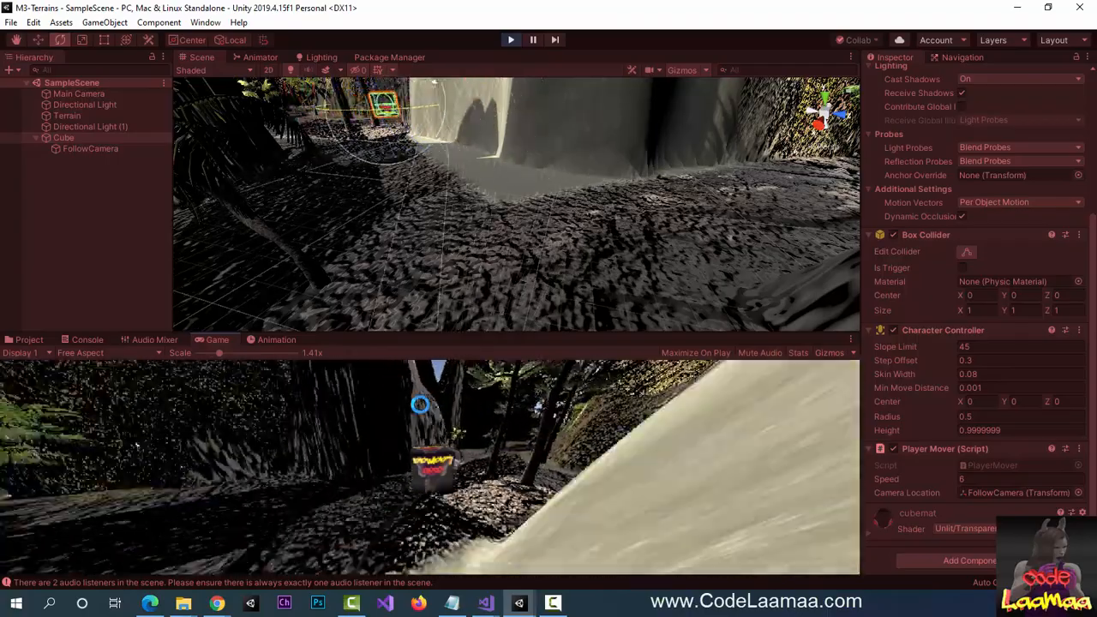
{"action": "key", "text": "a"}
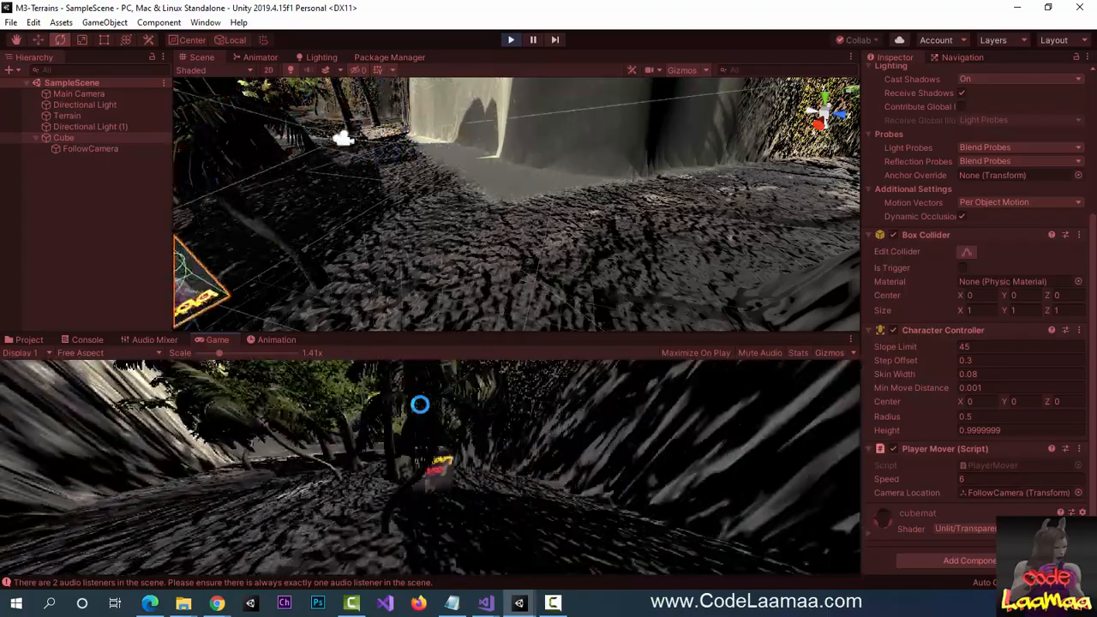
{"action": "key", "text": "d"}
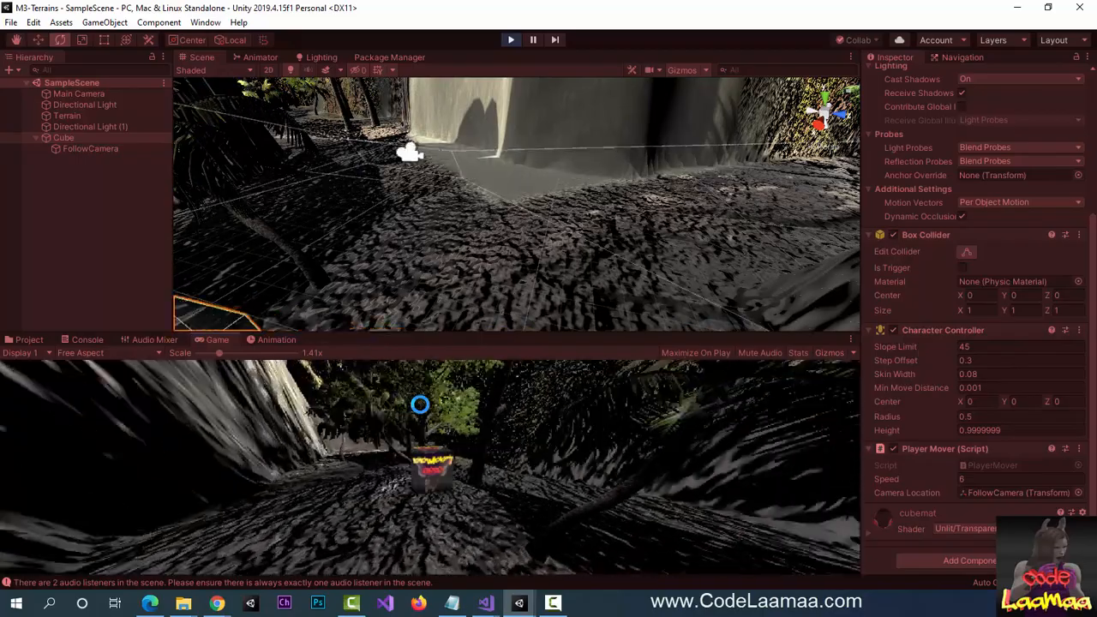
{"action": "key", "text": "d"}
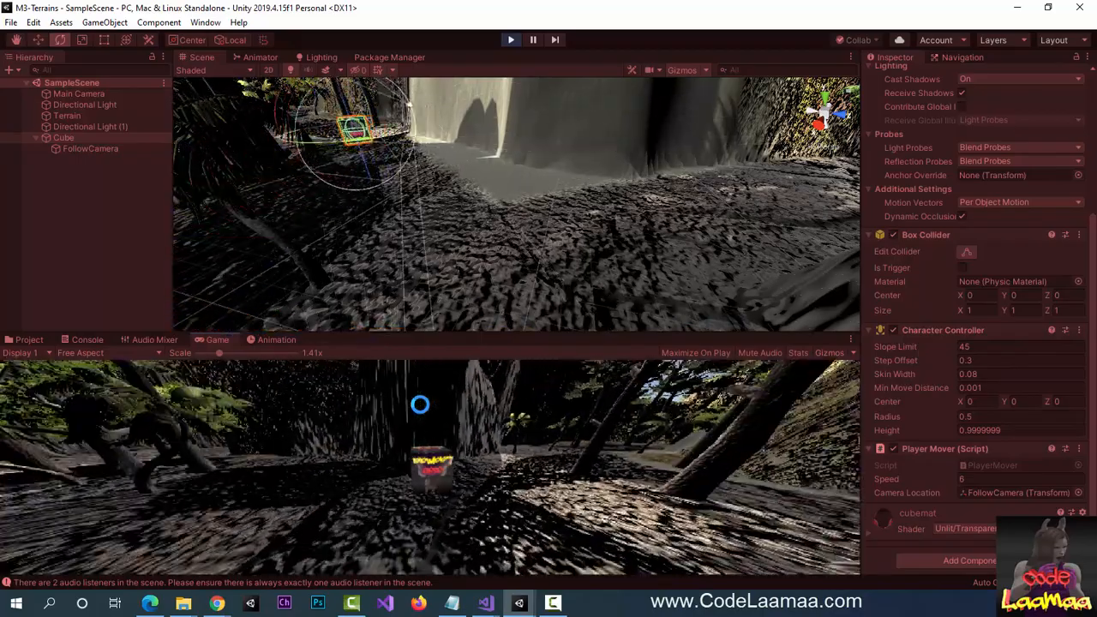
{"action": "key", "text": "w"}
{"action": "key", "text": "d"}
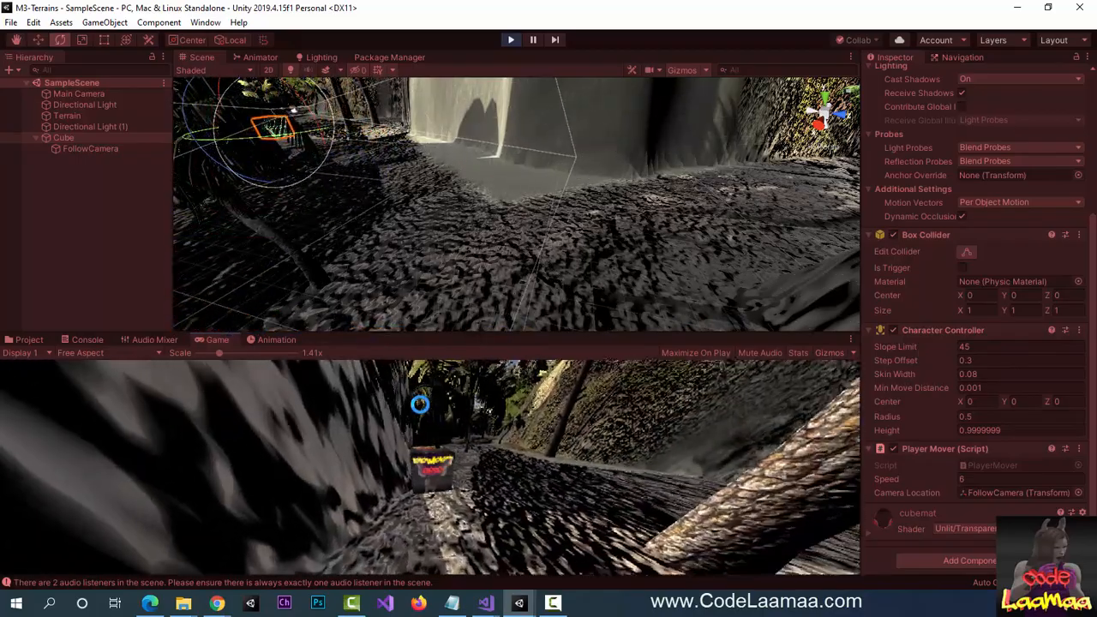
{"action": "key", "text": "w"}
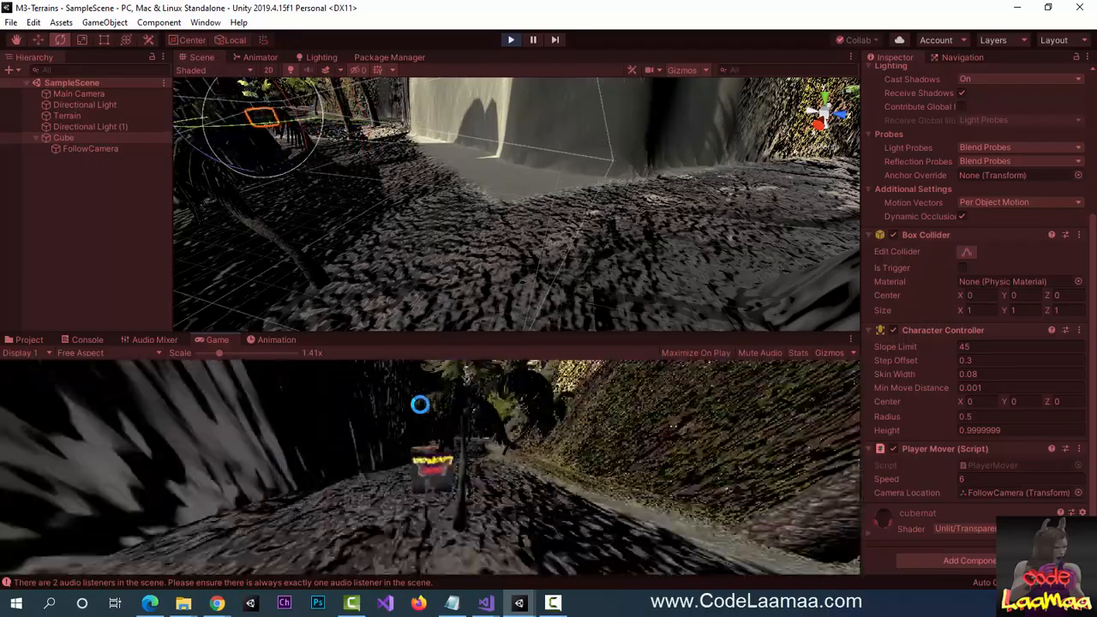
{"action": "key", "text": "w"}
{"action": "key", "text": "d"}
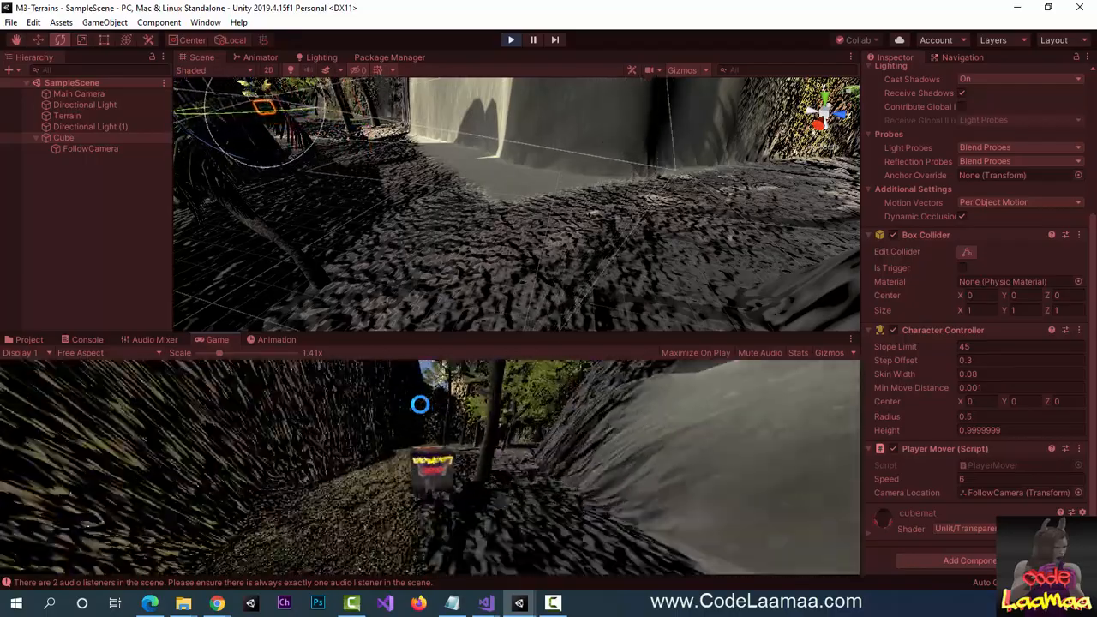
{"action": "key", "text": "w"}
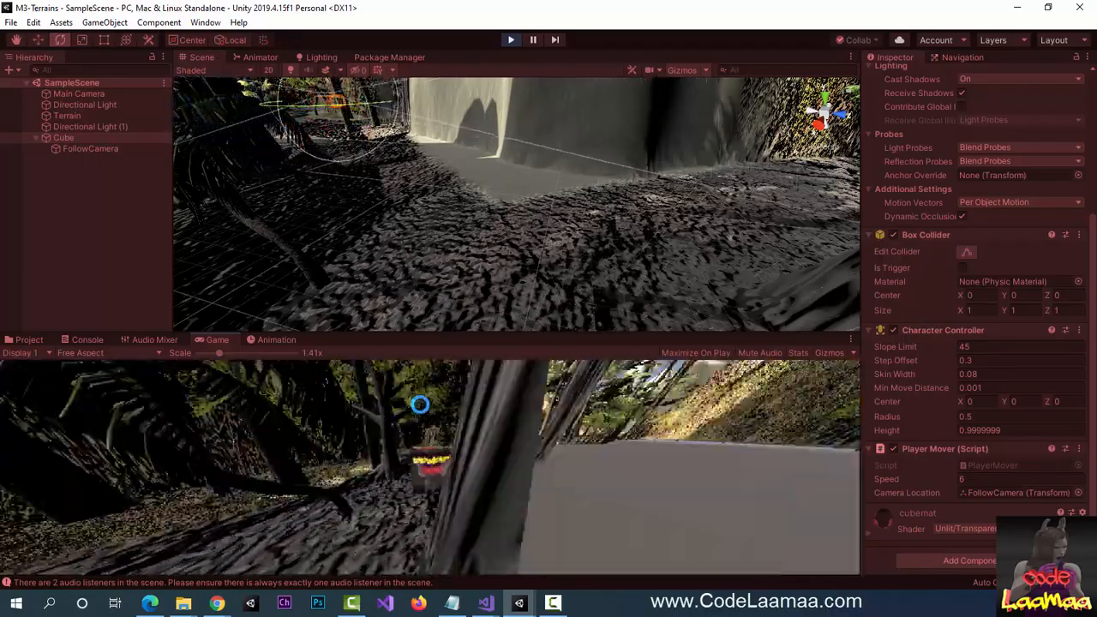
{"action": "key", "text": "w"}
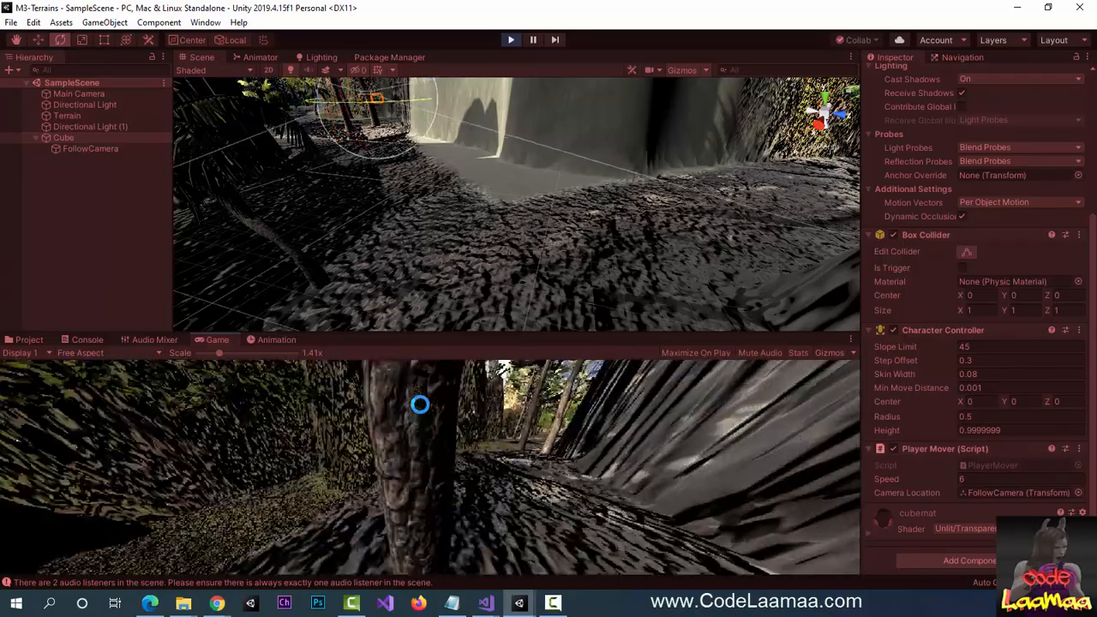
{"action": "key", "text": "d"}
{"action": "key", "text": "w"}
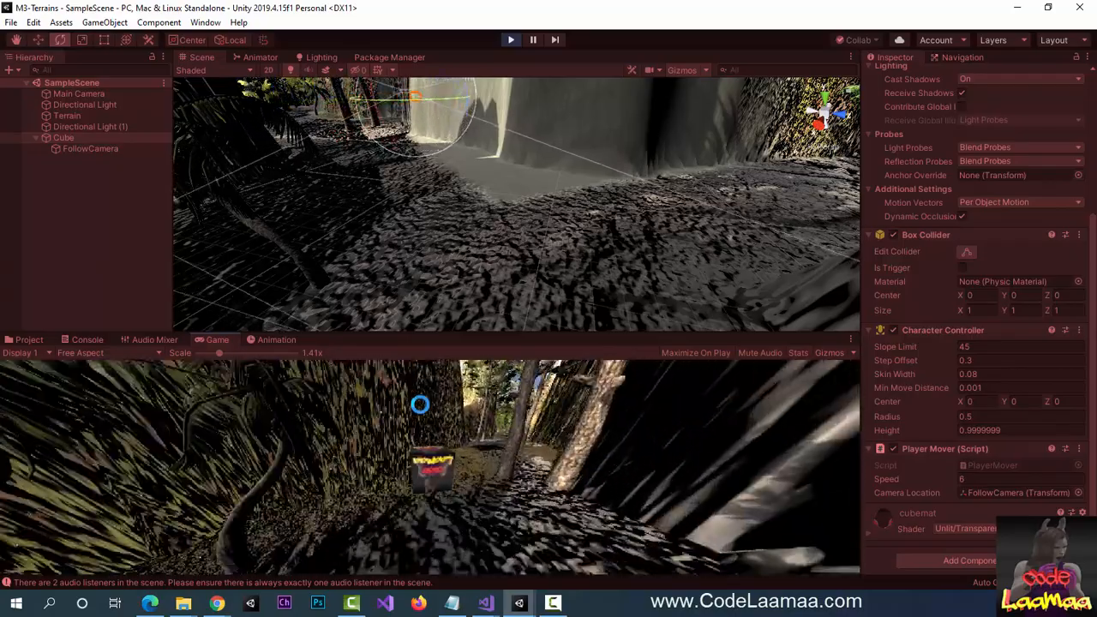
{"action": "key", "text": "d"}
{"action": "key", "text": "w"}
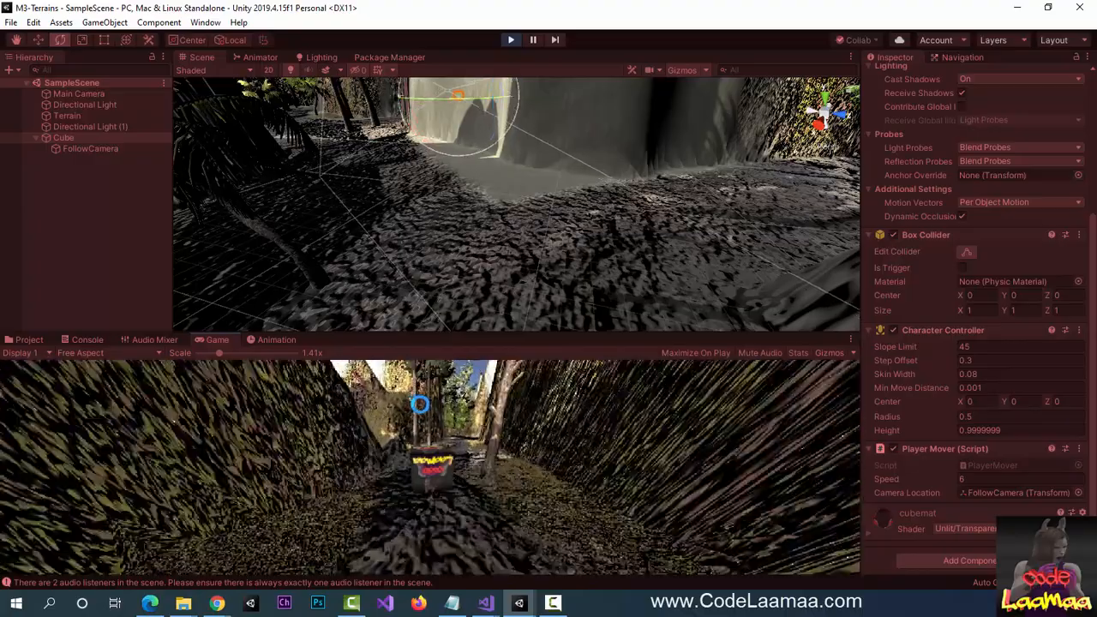
{"action": "key", "text": "w"}
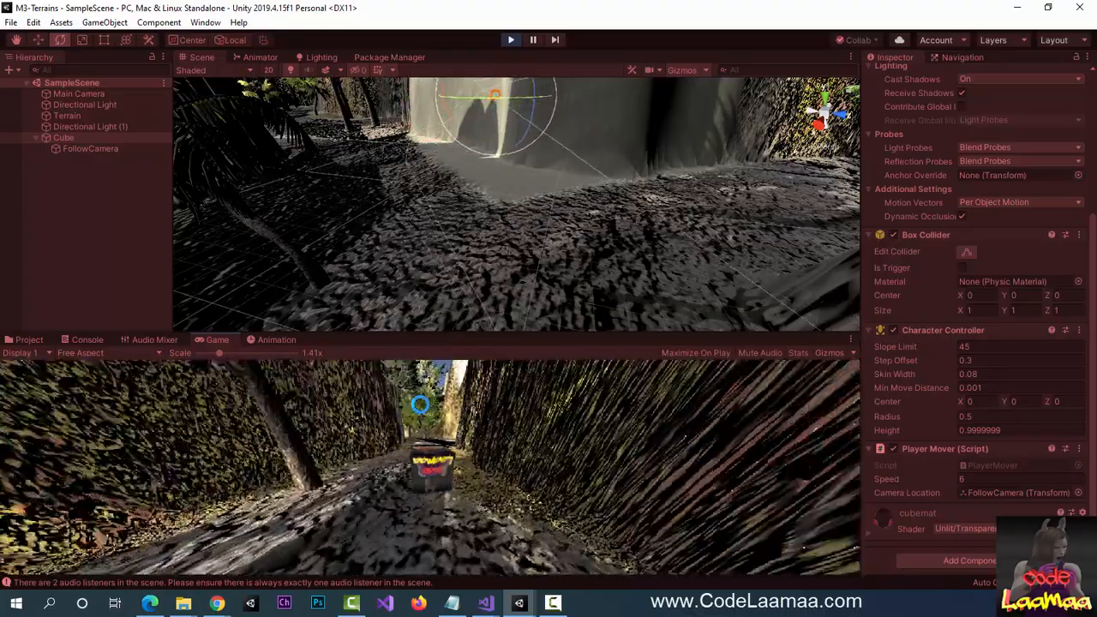
Drive the cube forward along the canyon floor, mostly turning left between the trees and rock walls, to check the follow camera.
{"action": "key", "text": "w"}
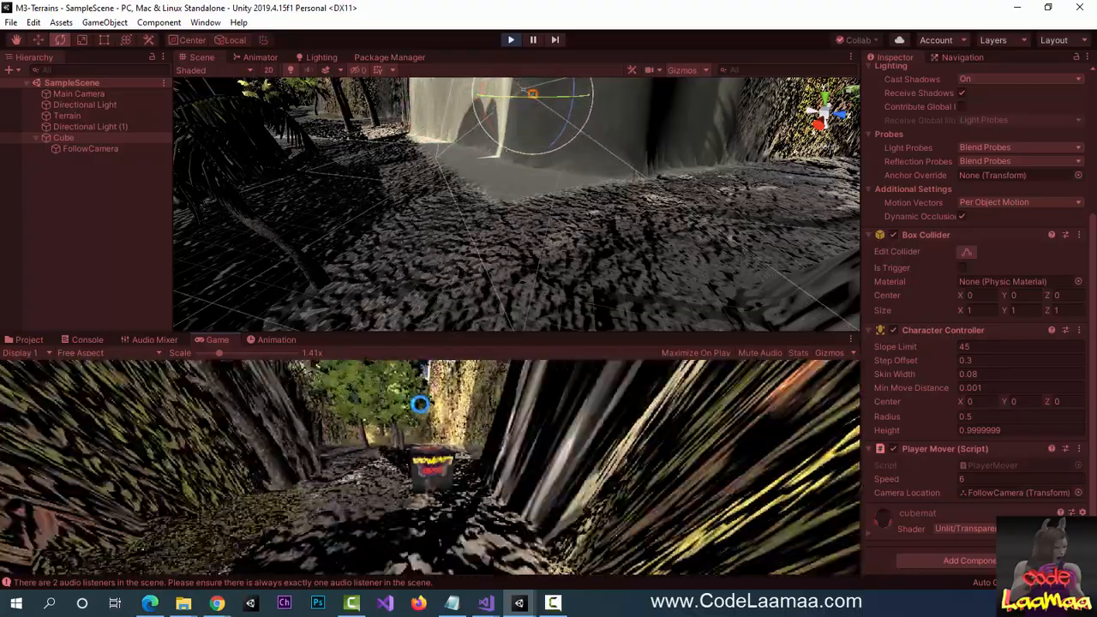
{"action": "key", "text": "a"}
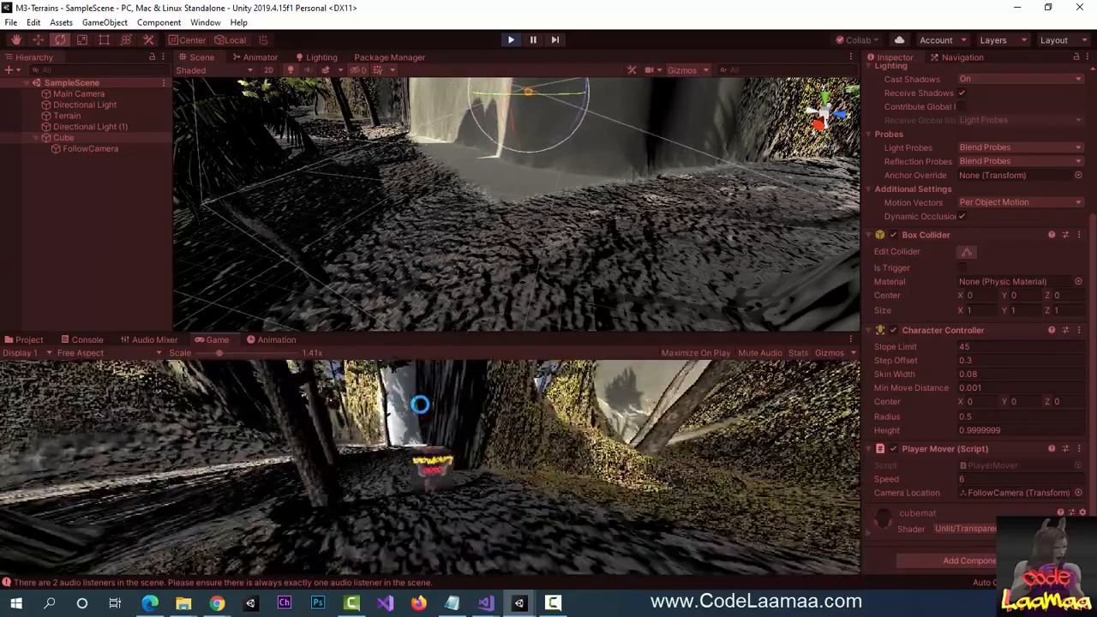
{"action": "key", "text": "a"}
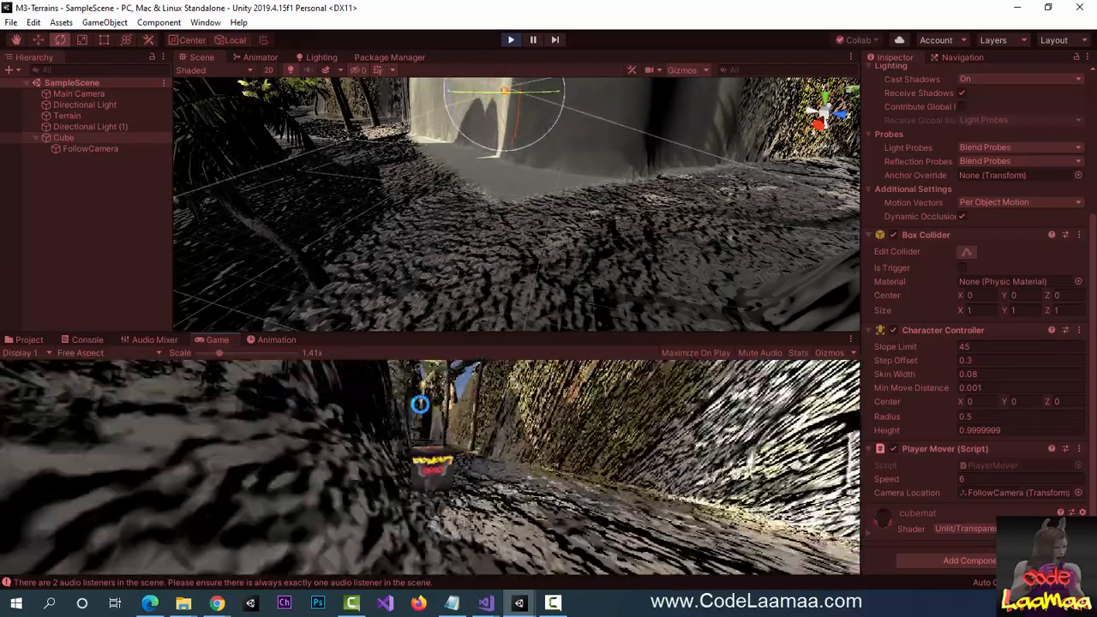
{"action": "key", "text": "a"}
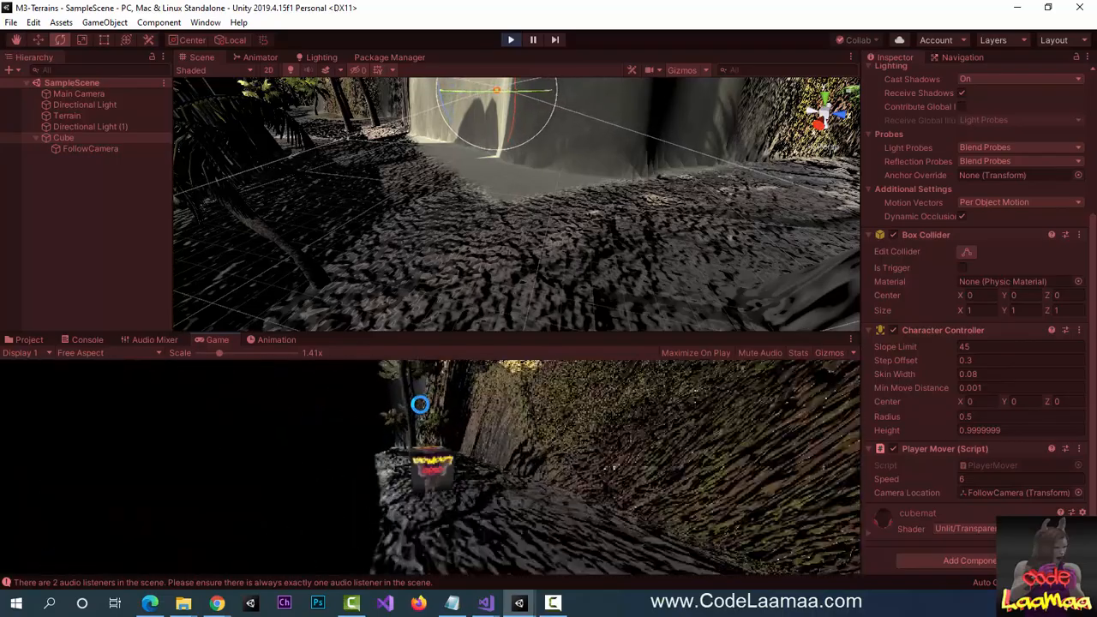
{"action": "key", "text": "a"}
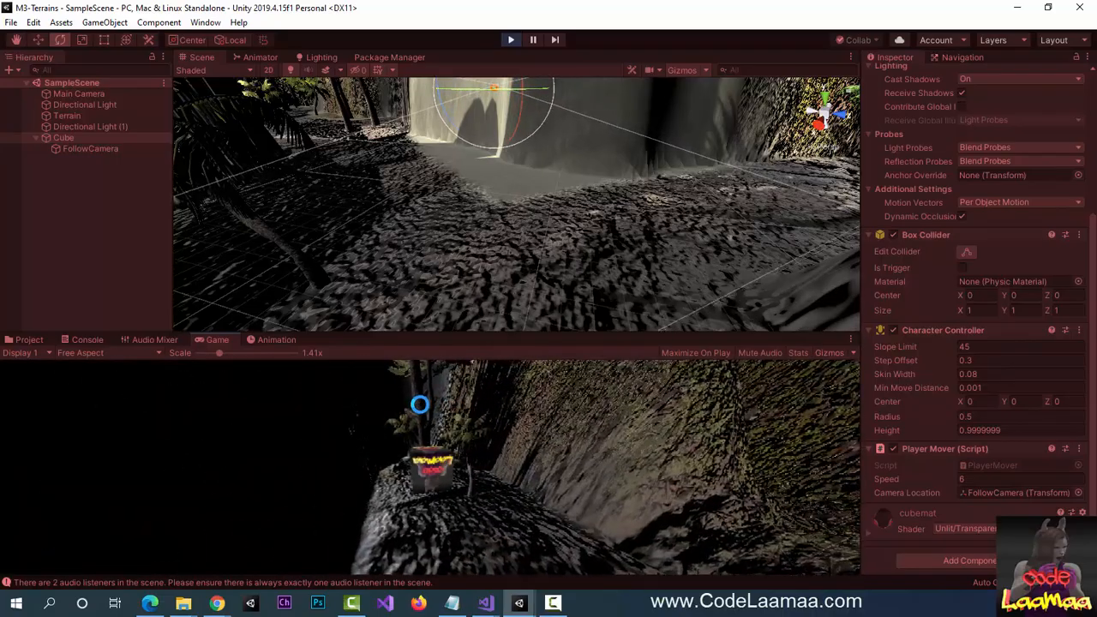
{"action": "key", "text": "a"}
{"action": "key", "text": "d"}
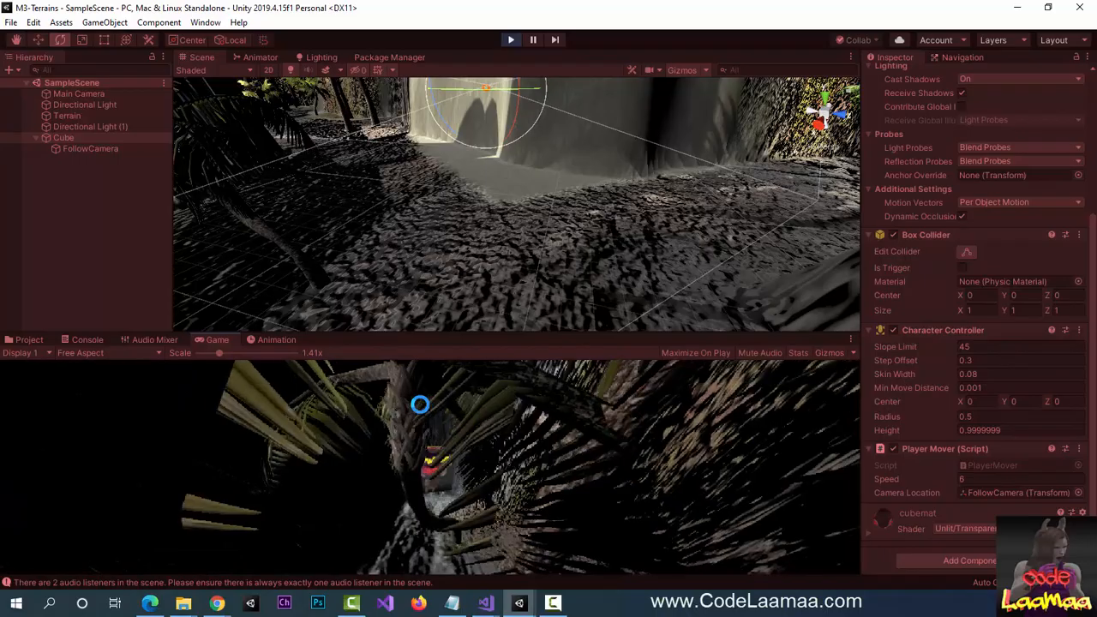
{"action": "key", "text": "d"}
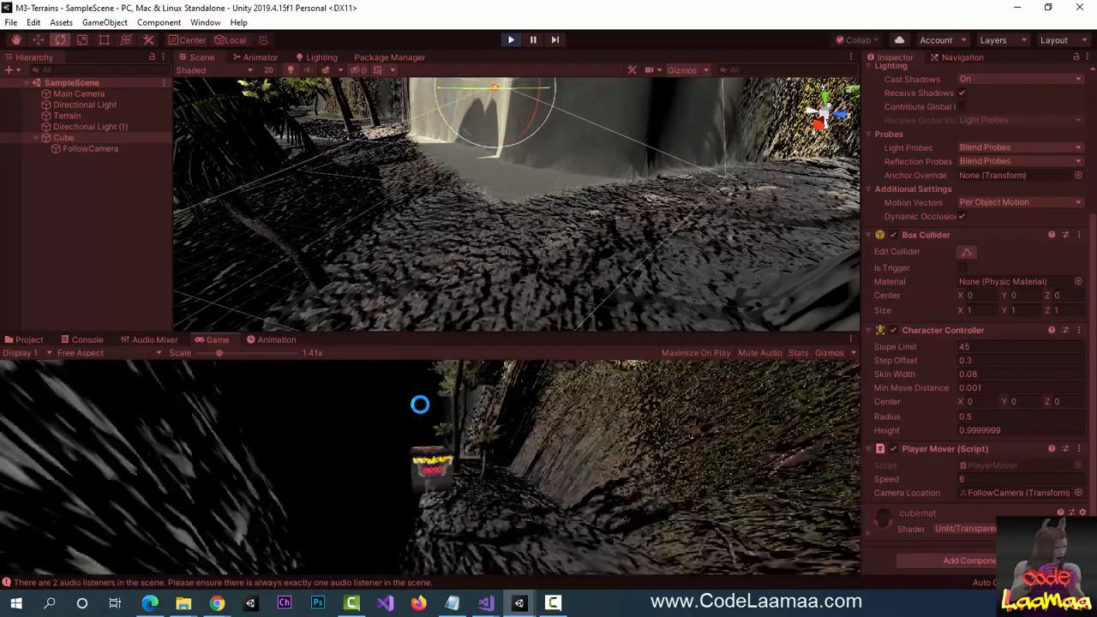
{"action": "key", "text": "a"}
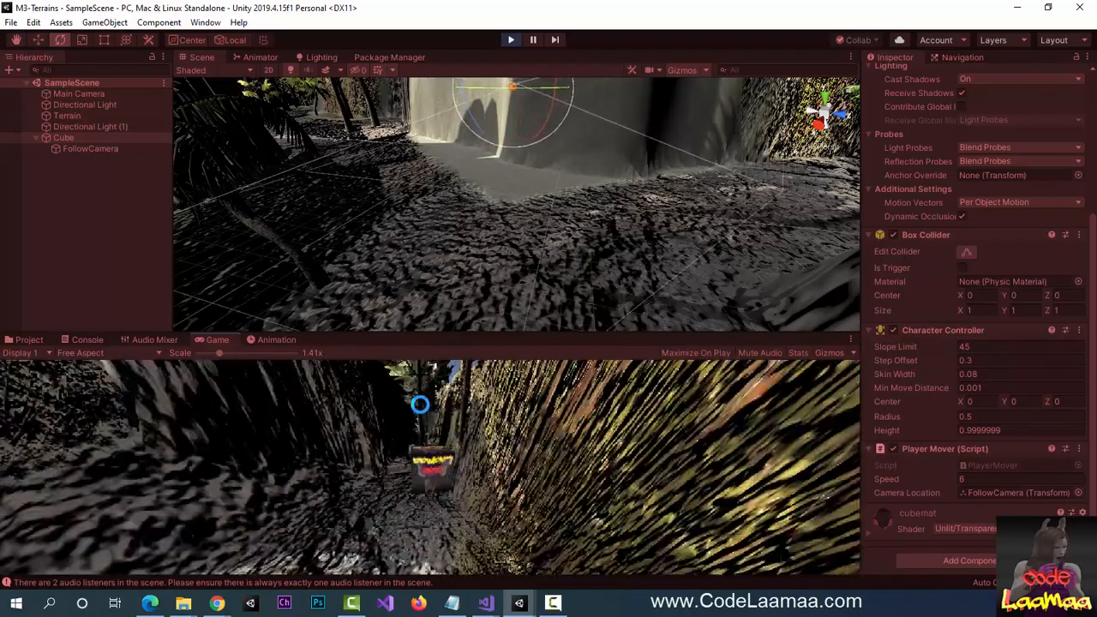
{"action": "key", "text": "a"}
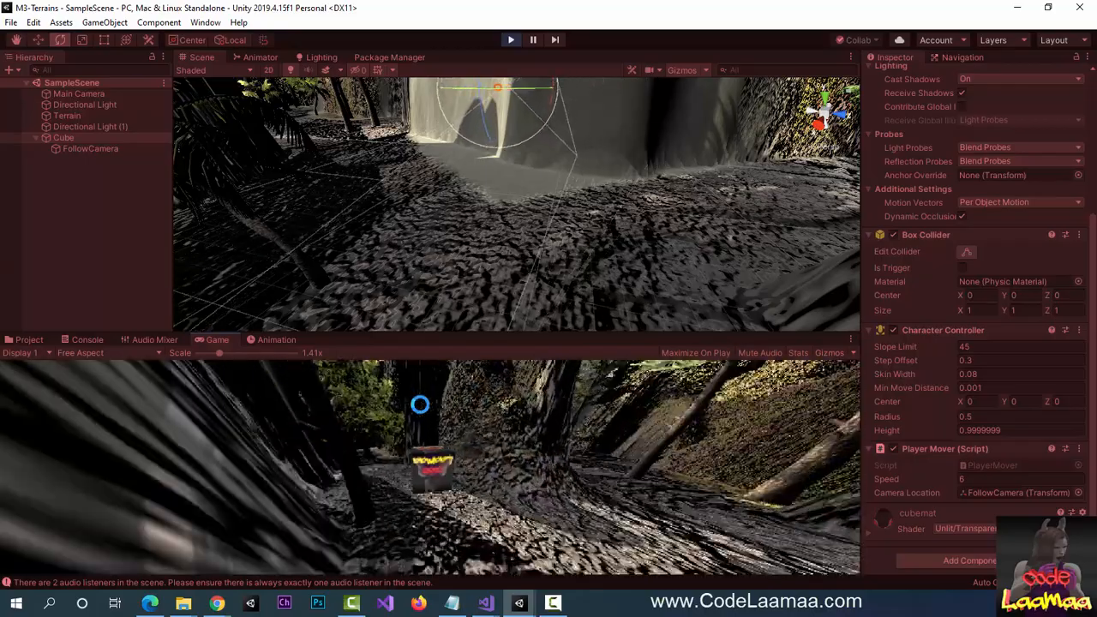
{"action": "key", "text": "a"}
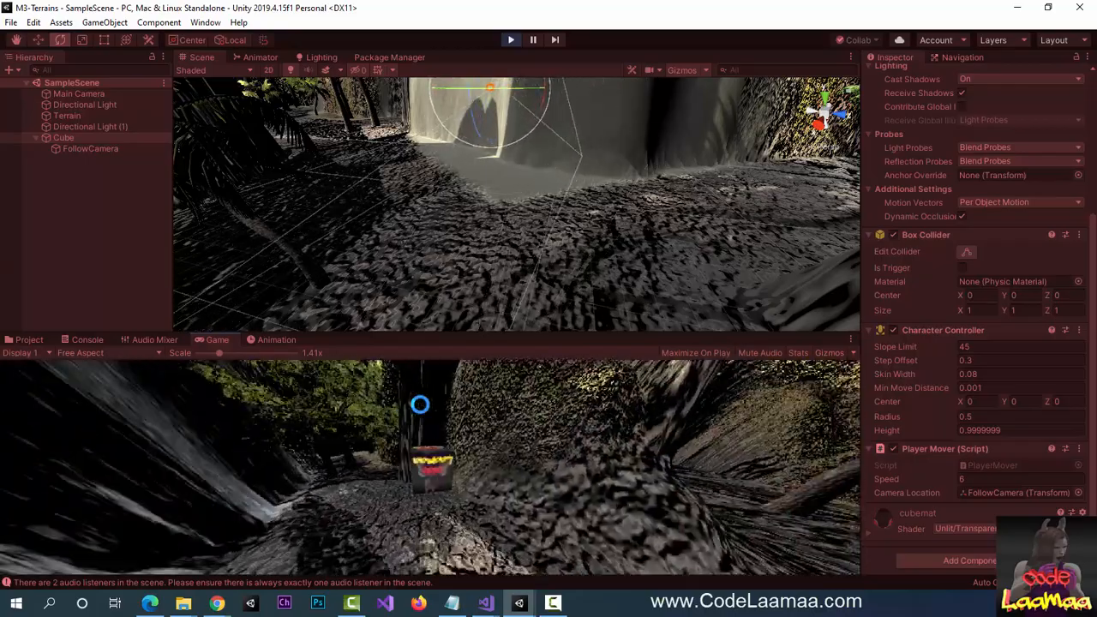
{"action": "key", "text": "a"}
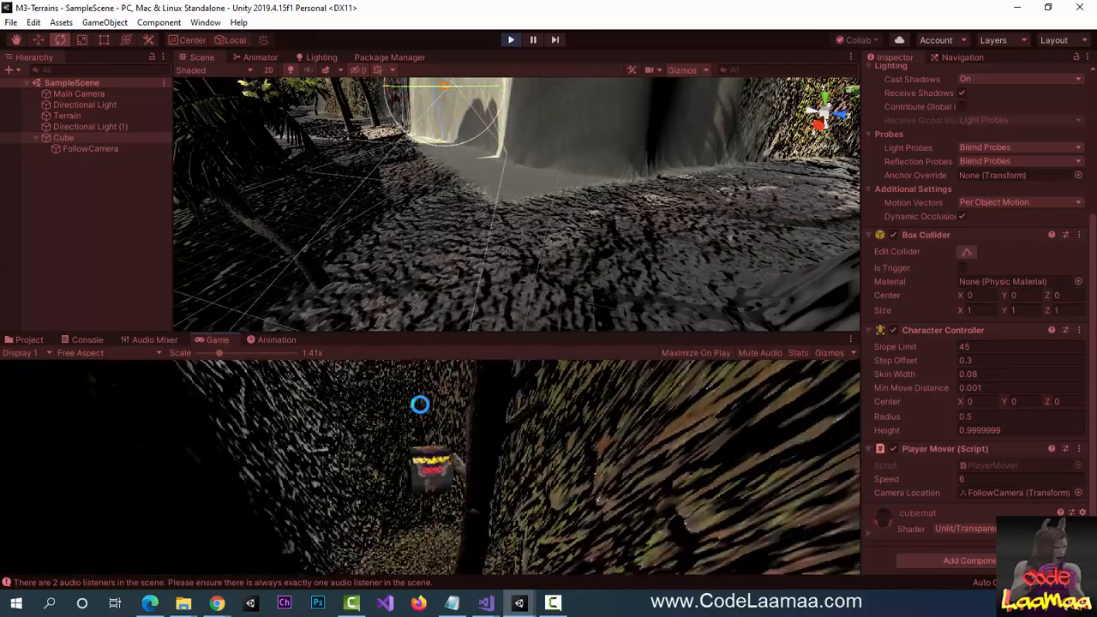
Keep driving the cube with repeated right turns past the cliffs and tree trunks to test its rotation and camera tracking.
{"action": "key", "text": "d"}
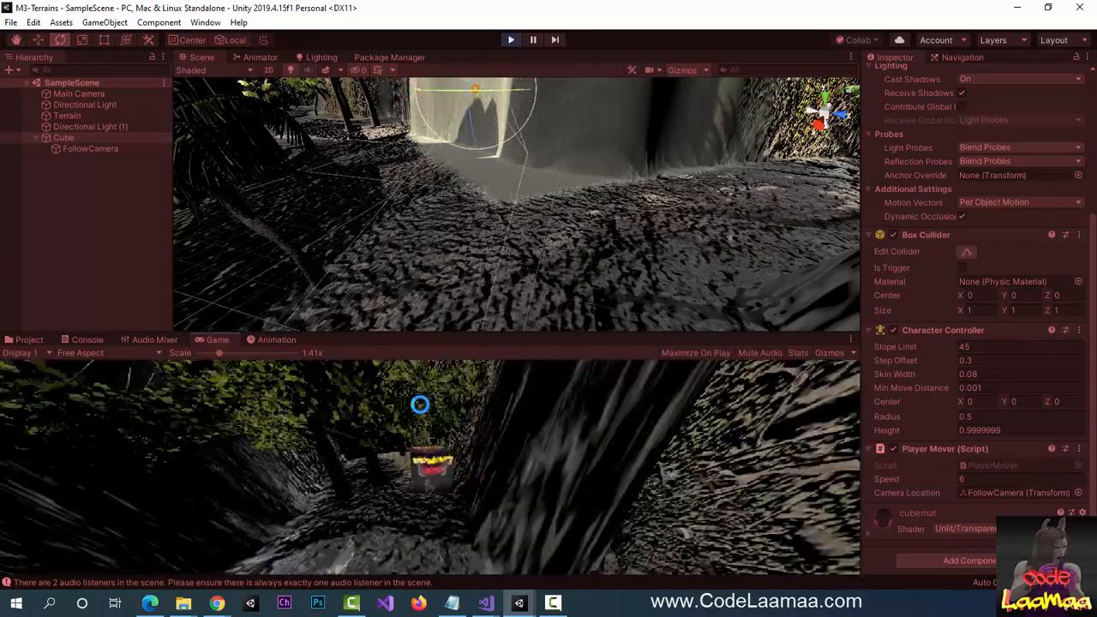
{"action": "key", "text": "d"}
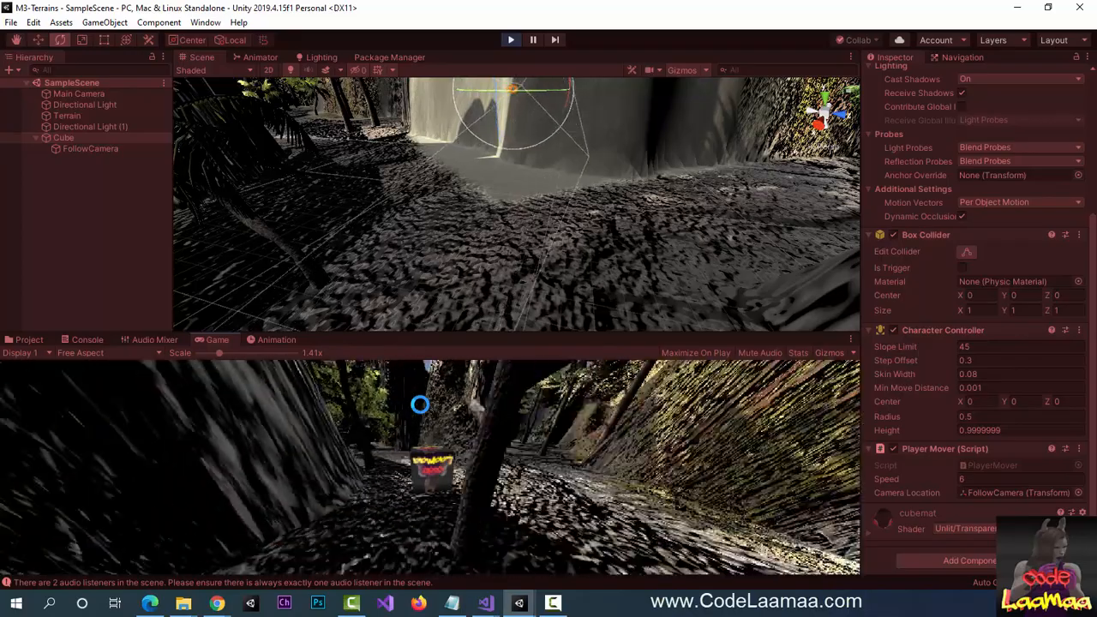
{"action": "key", "text": "d"}
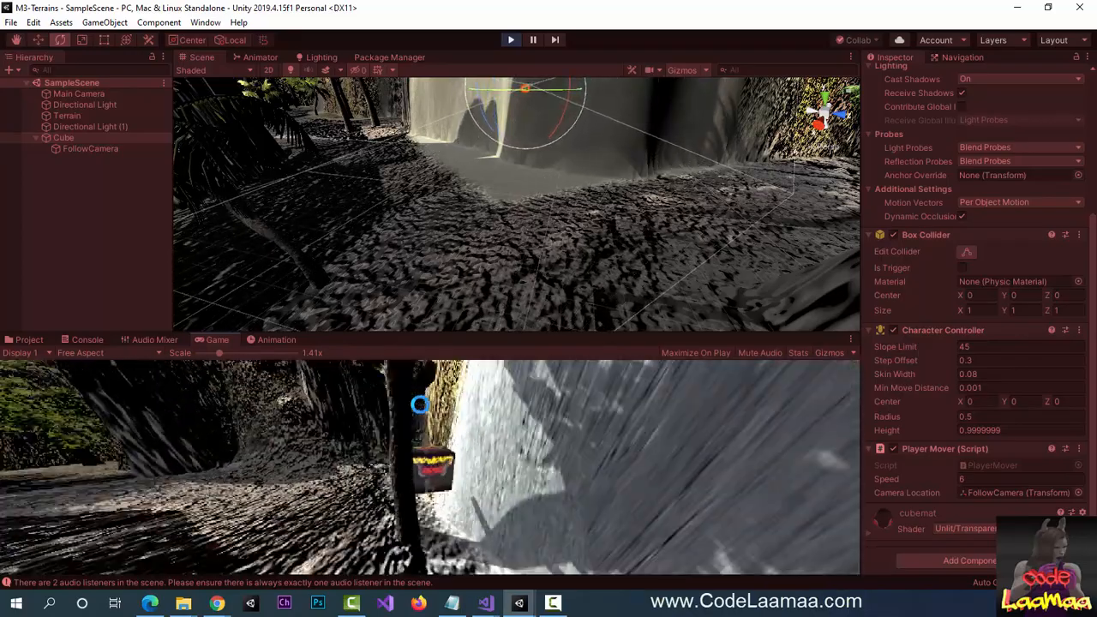
{"action": "key", "text": "d"}
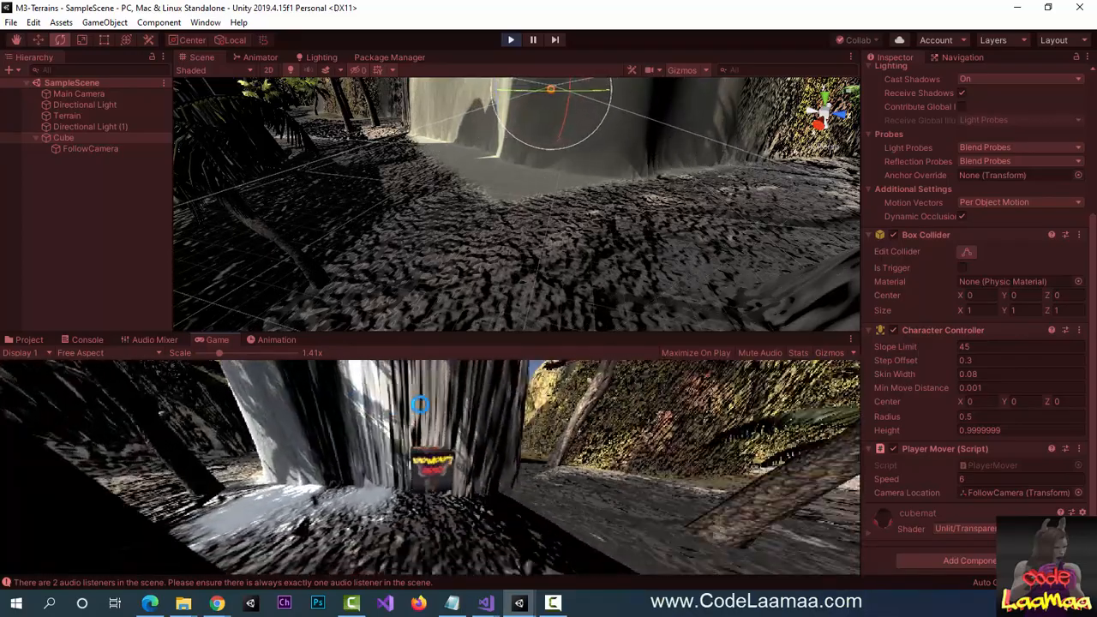
{"action": "key", "text": "d"}
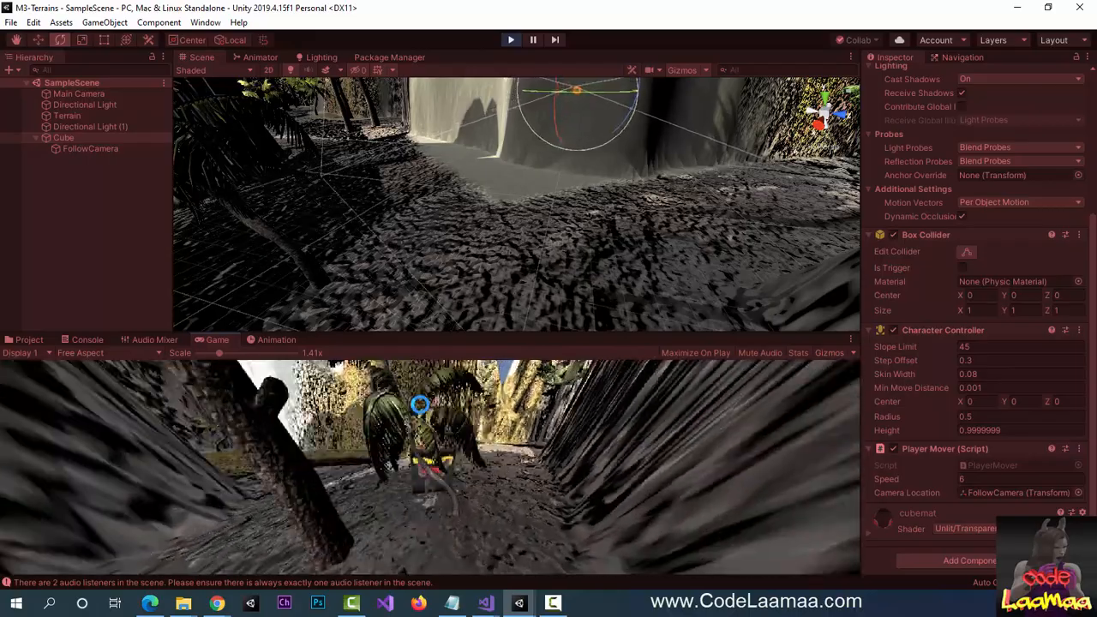
{"action": "key", "text": "d"}
{"action": "key", "text": "d"}
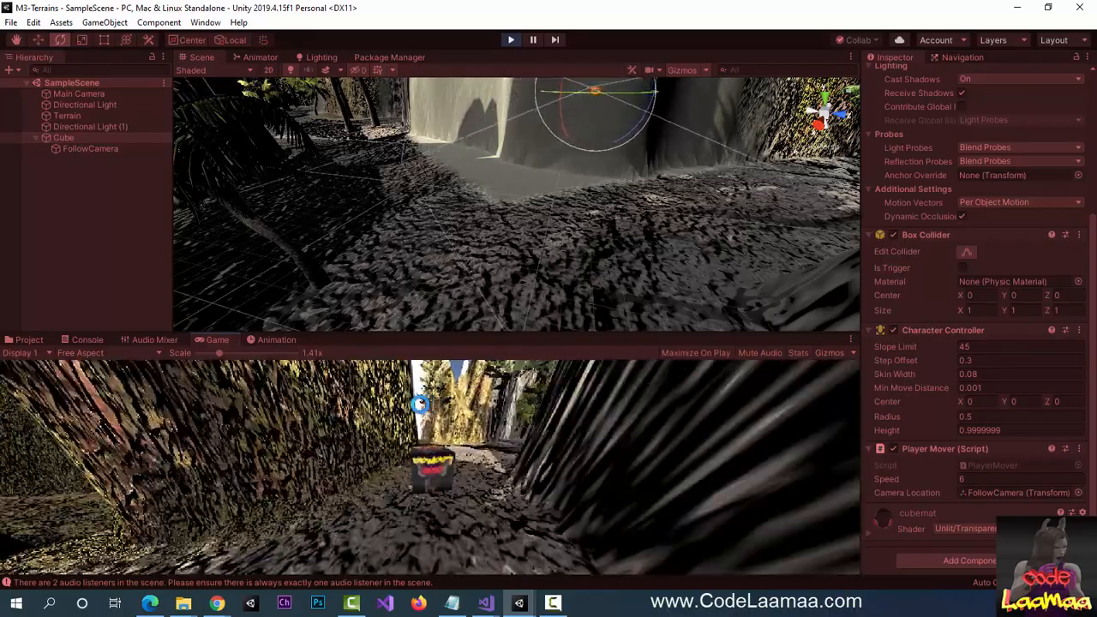
{"action": "key", "text": "d"}
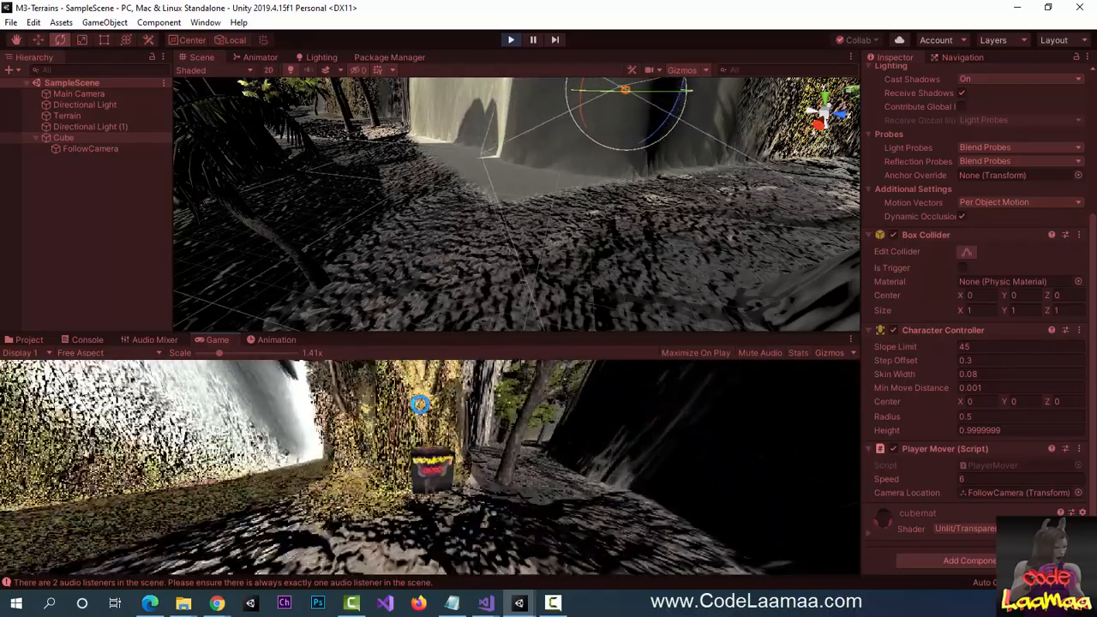
{"action": "key", "text": "d"}
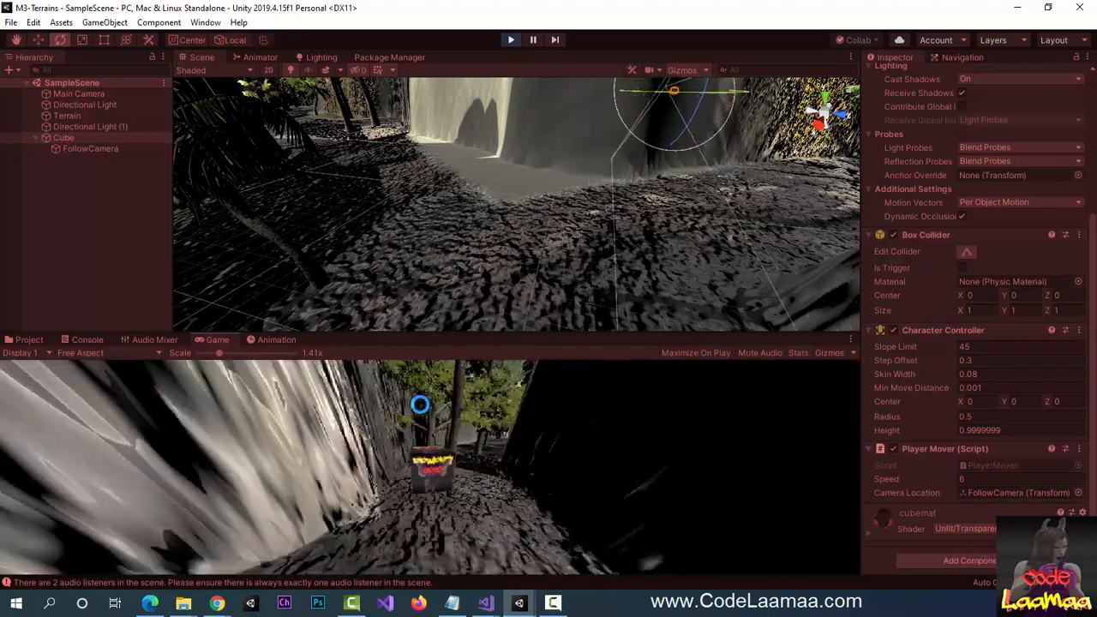
{"action": "key", "text": "d"}
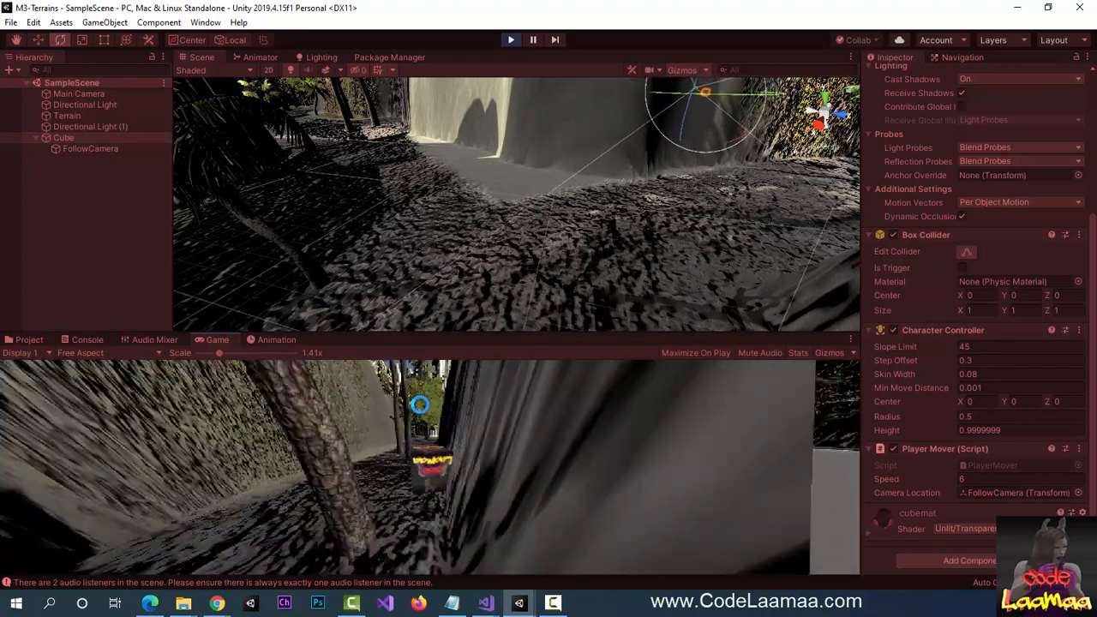